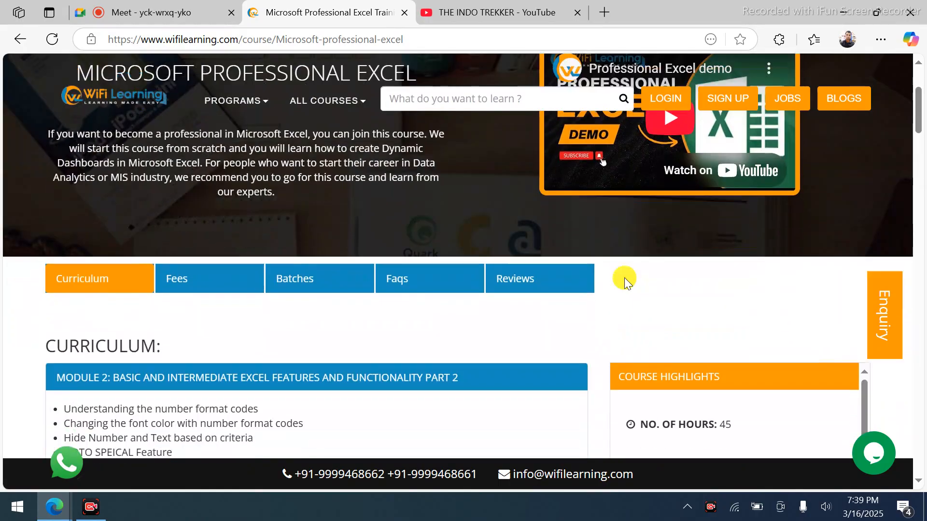
# Collapse the Module 2 section of the course curriculum and check the topics under Module 9: Indirect and Address Function
pyautogui.scroll(3, 626, 279)
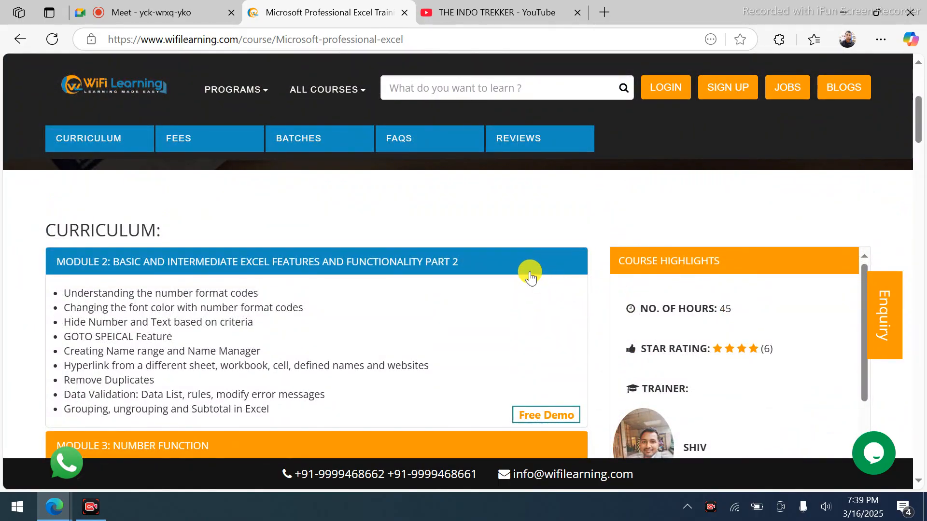
pyautogui.click(529, 273)
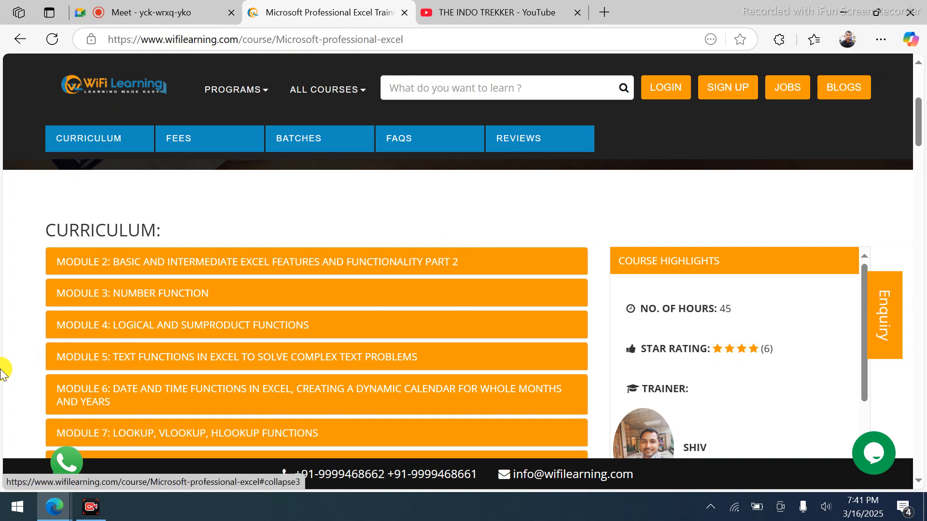
pyautogui.scroll(-5, 18, 372)
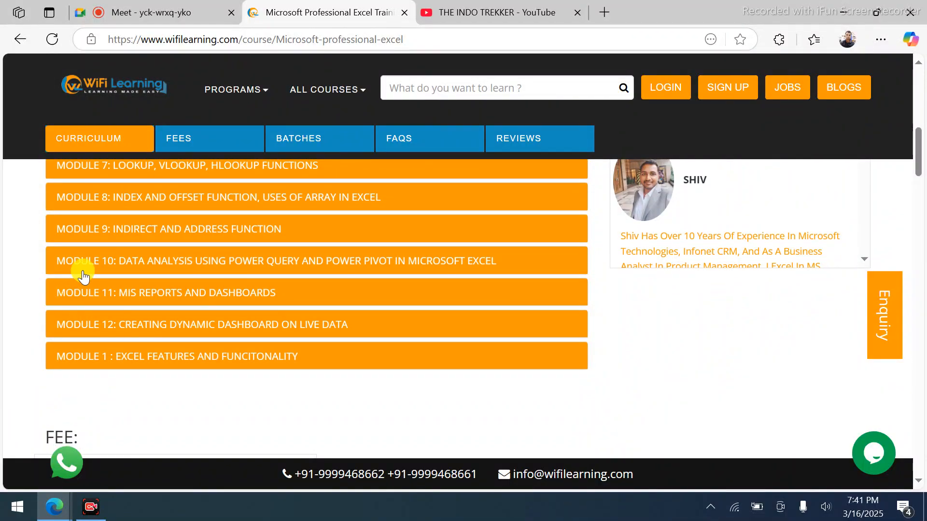
pyautogui.click(106, 237)
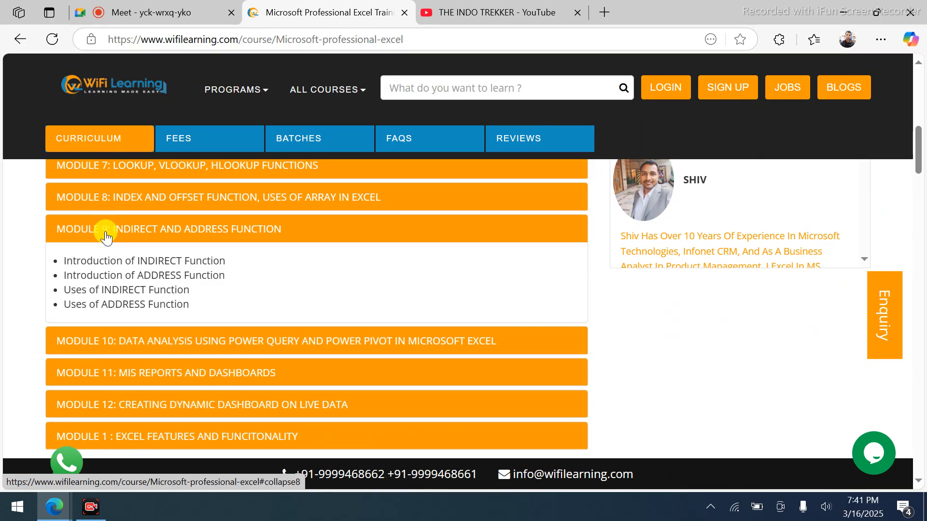
pyautogui.click(106, 236)
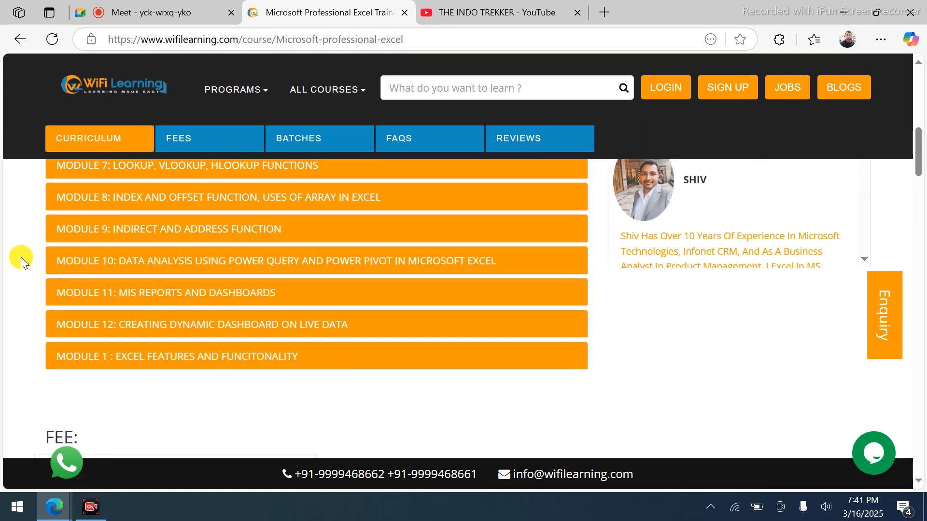
pyautogui.scroll(2, 21, 257)
pyautogui.scroll(2, 21, 257)
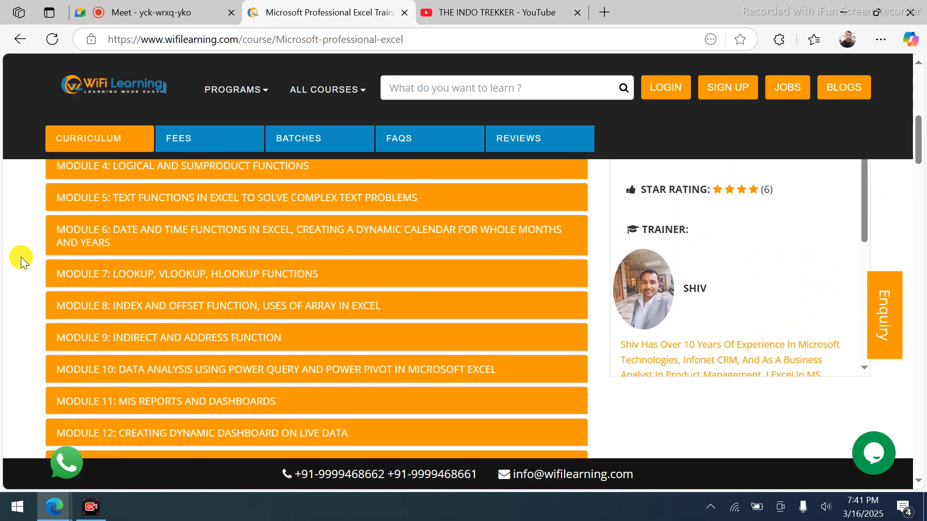
# Reduce the browser page zoom to 80% for the course page
pyautogui.click(880, 41)
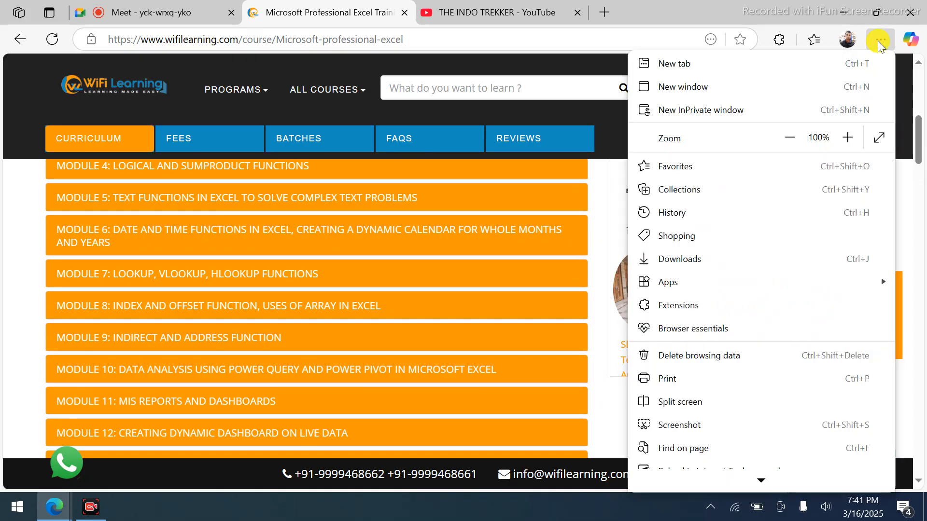
pyautogui.click(791, 138)
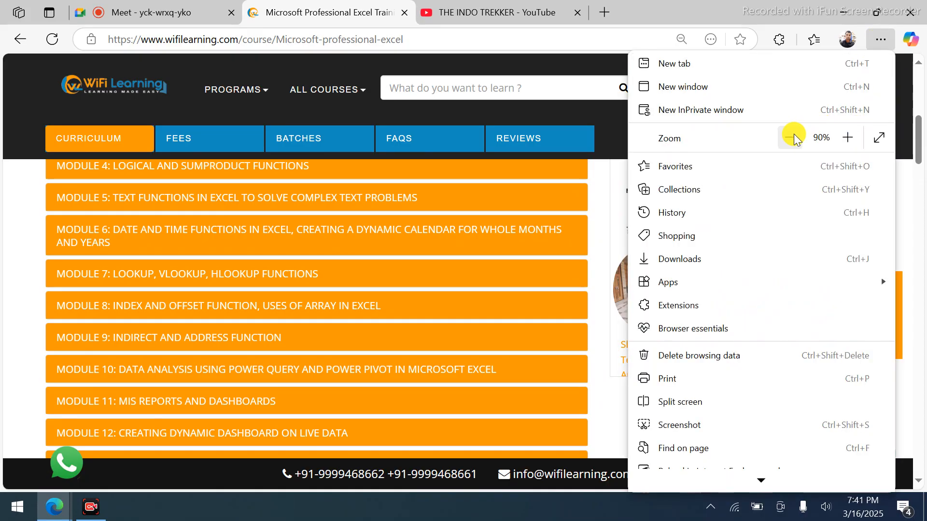
pyautogui.click(791, 138)
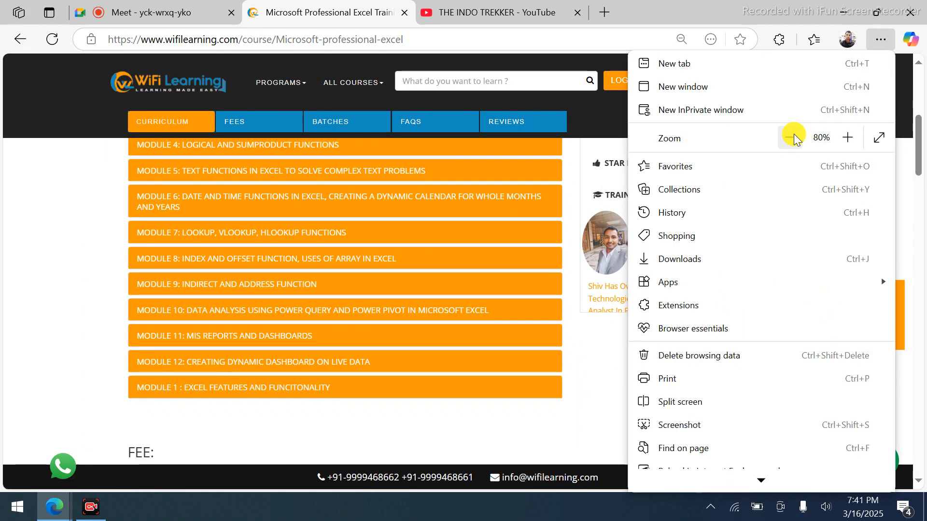
pyautogui.click(78, 291)
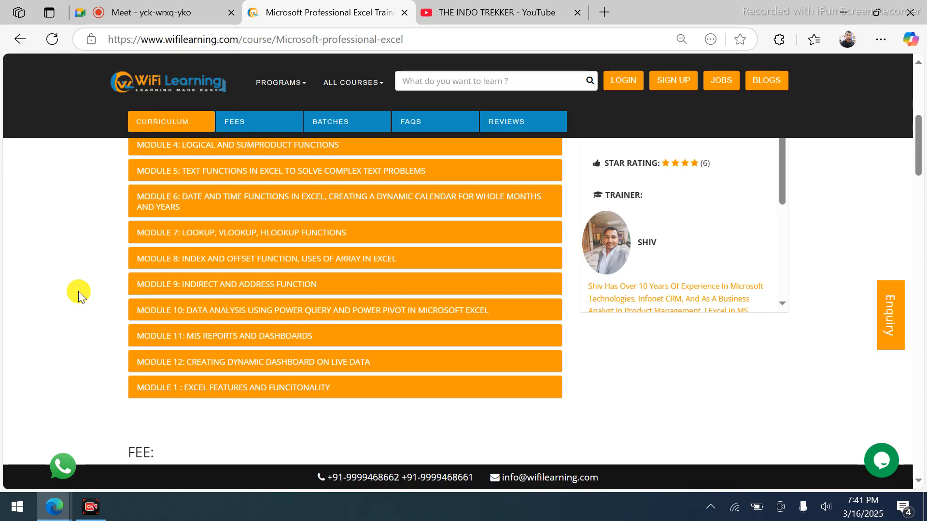
# Review the curriculum topics under Module 8 on INDEX and OFFSET and Module 9 on INDIRECT and ADDRESS, leaving both collapsed
pyautogui.click(196, 259)
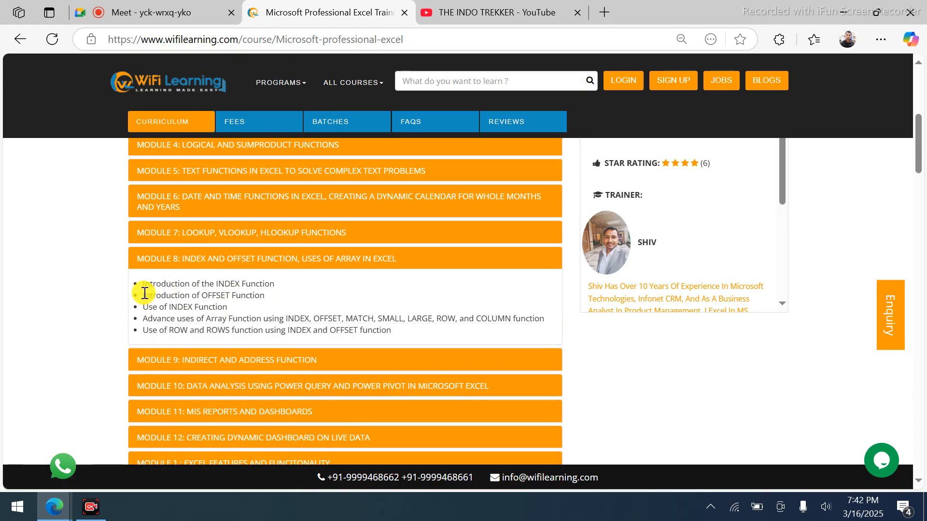
pyautogui.moveTo(142, 296); pyautogui.dragTo(373, 315)
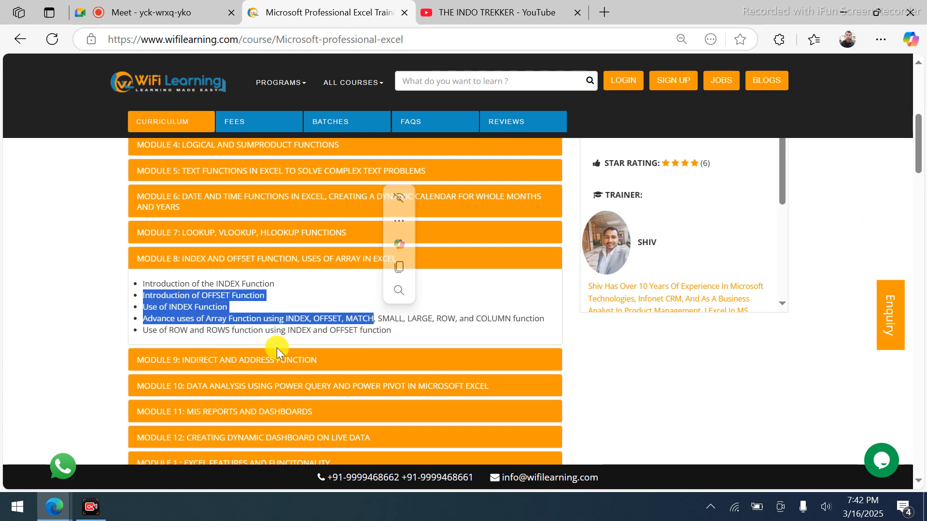
pyautogui.click(254, 368)
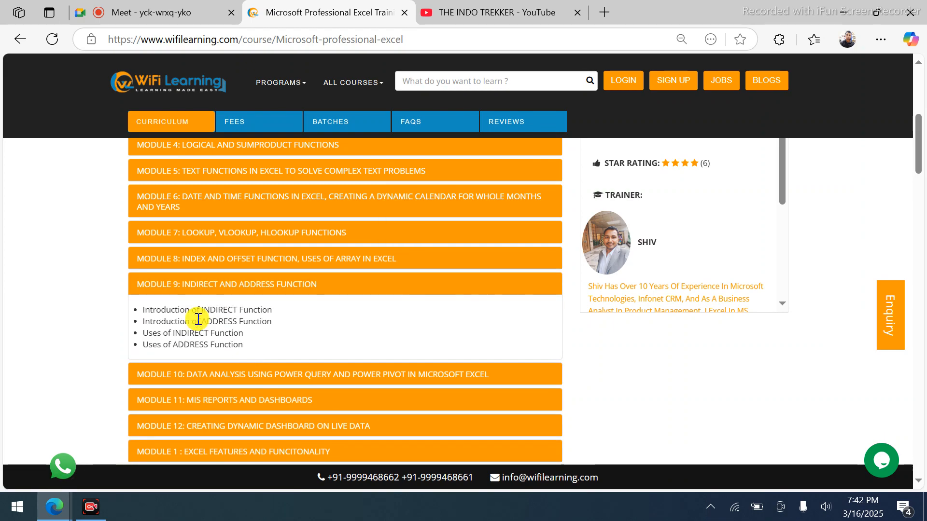
pyautogui.click(215, 268)
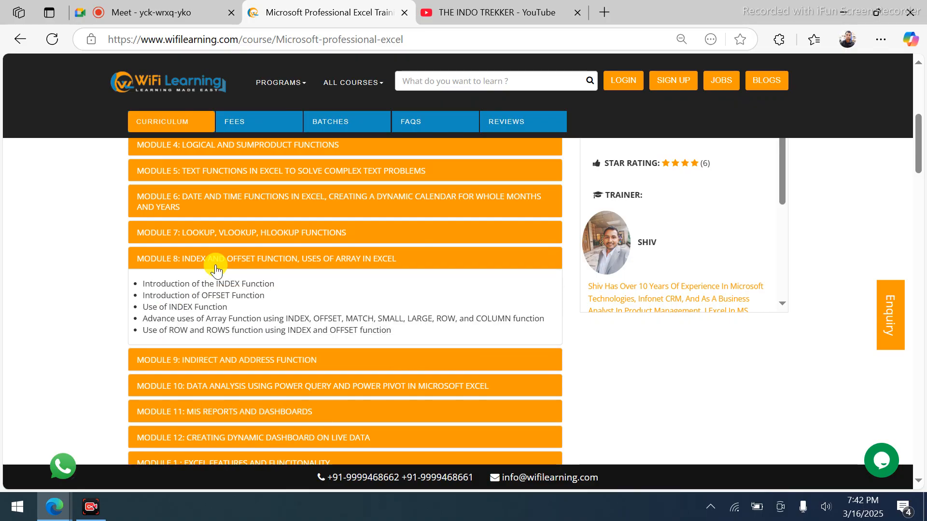
pyautogui.click(213, 268)
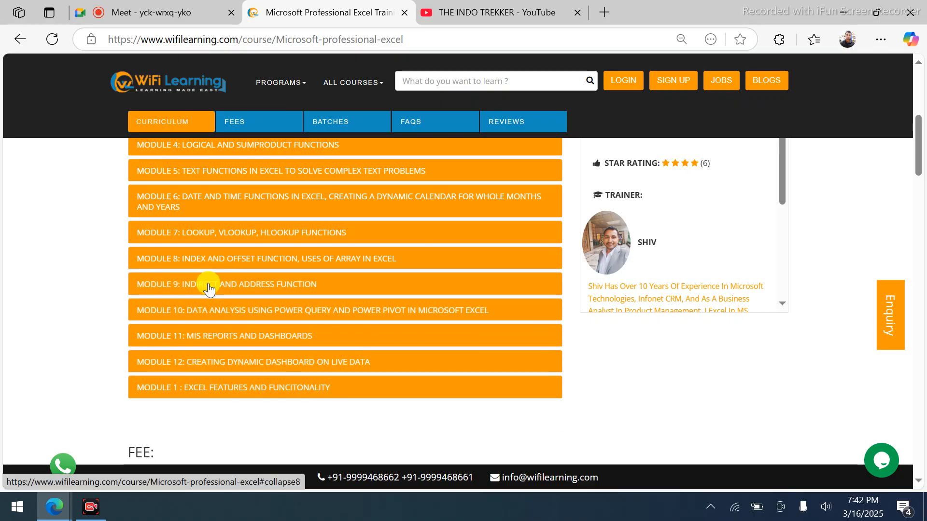
pyautogui.click(53, 406)
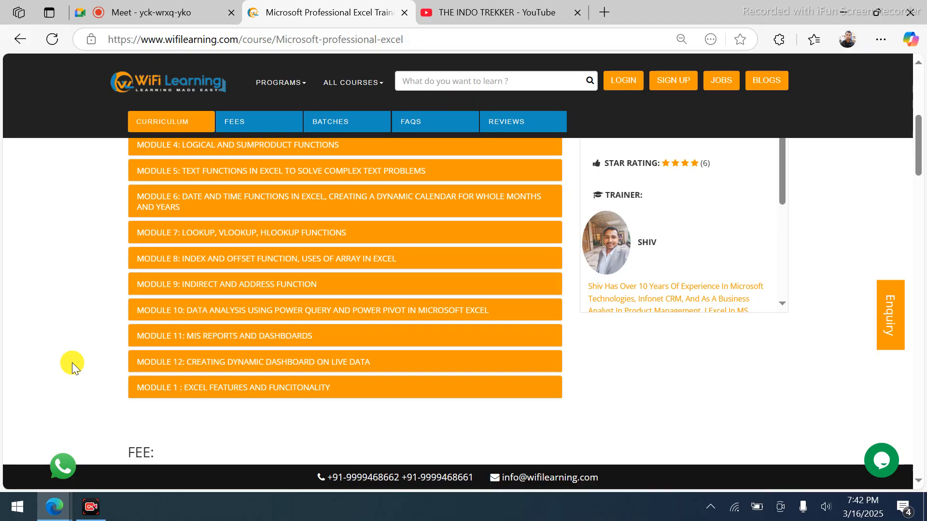
# Switch to File Explorer and open the Downloads folder
pyautogui.press('super+e')
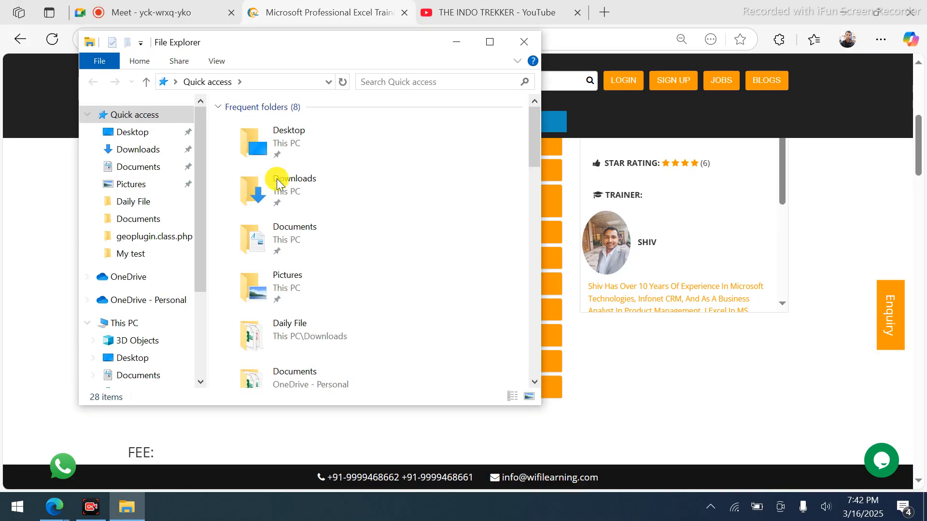
pyautogui.click(300, 186)
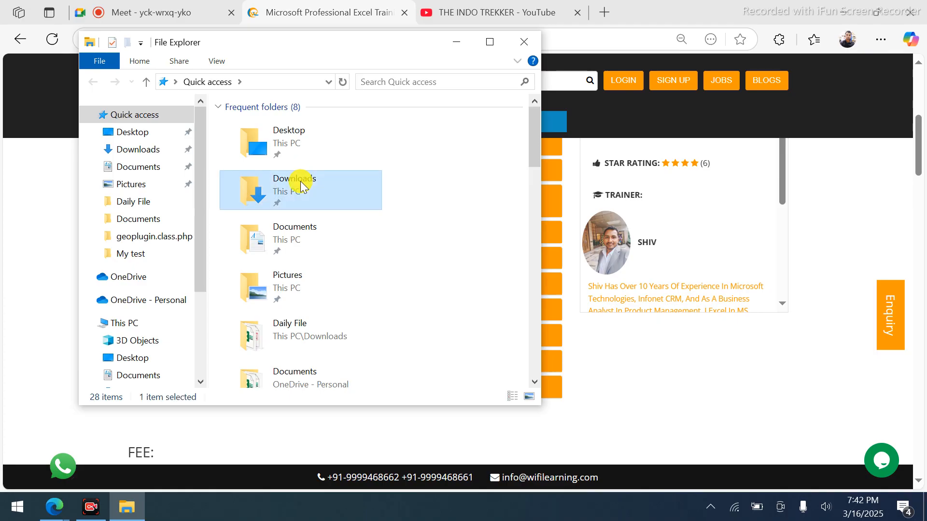
pyautogui.doubleClick(322, 187)
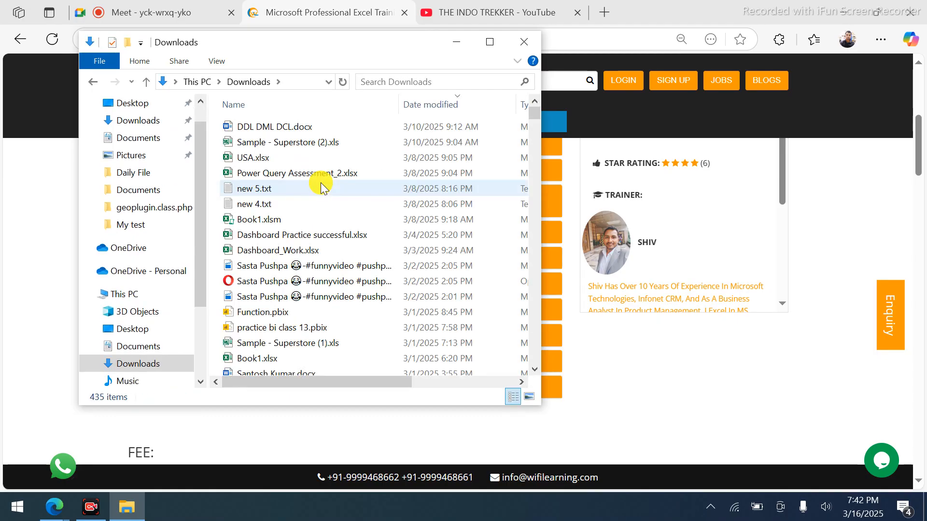
# Search the Downloads folder for "indirect" and for "offset"
pyautogui.click(420, 84)
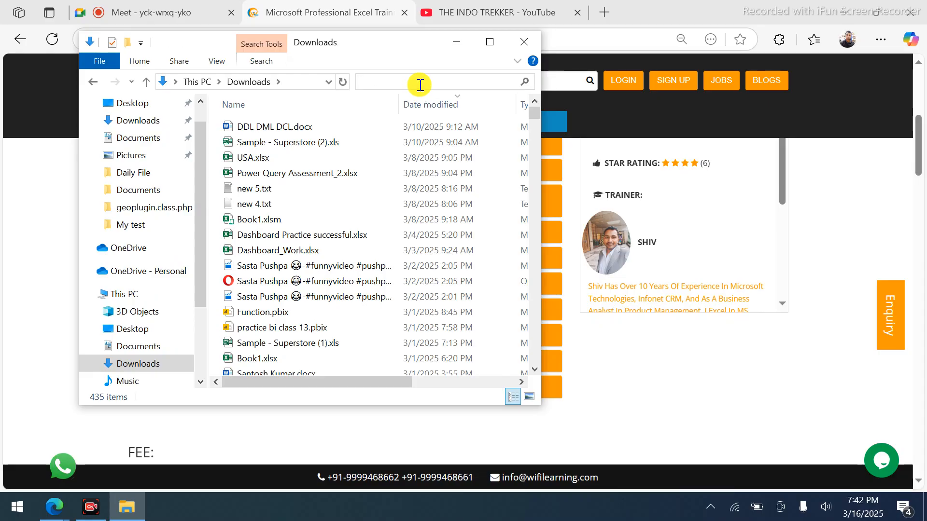
pyautogui.write('in')
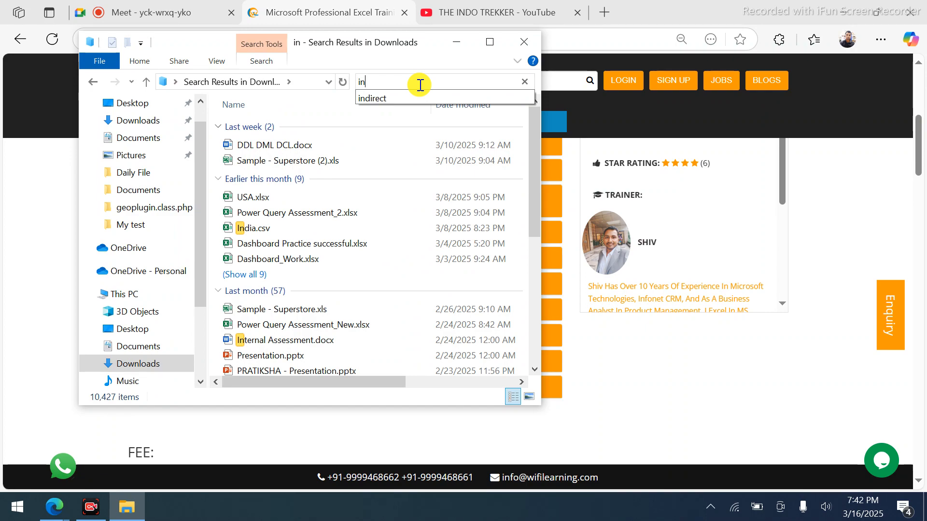
pyautogui.write('d')
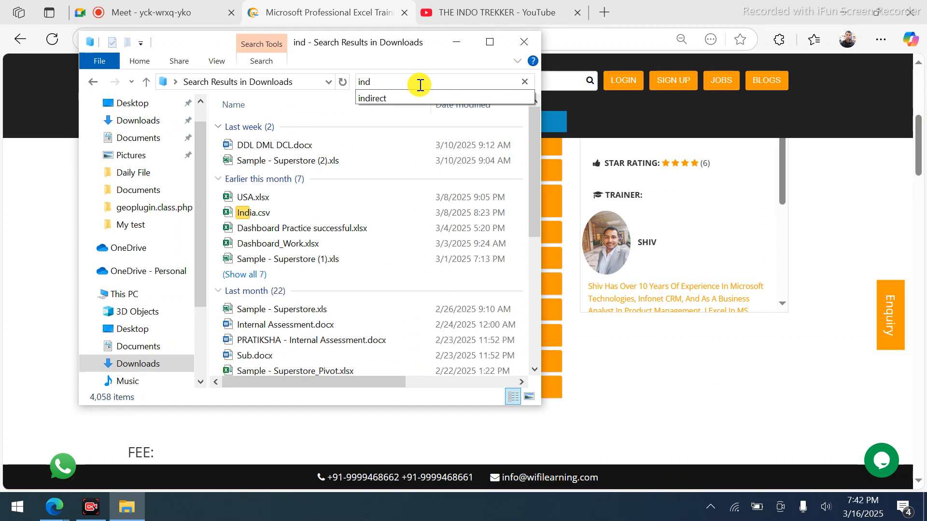
pyautogui.write('i')
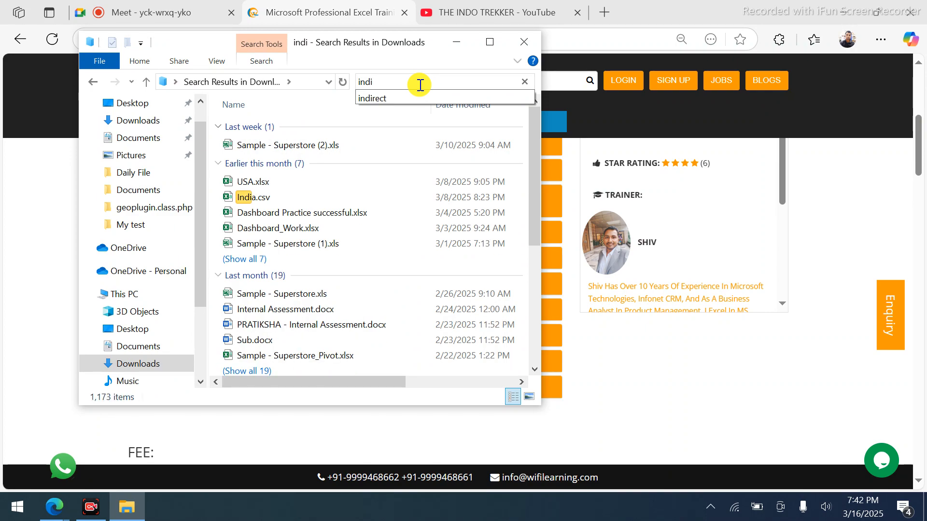
pyautogui.press('Down')
pyautogui.press('Return')
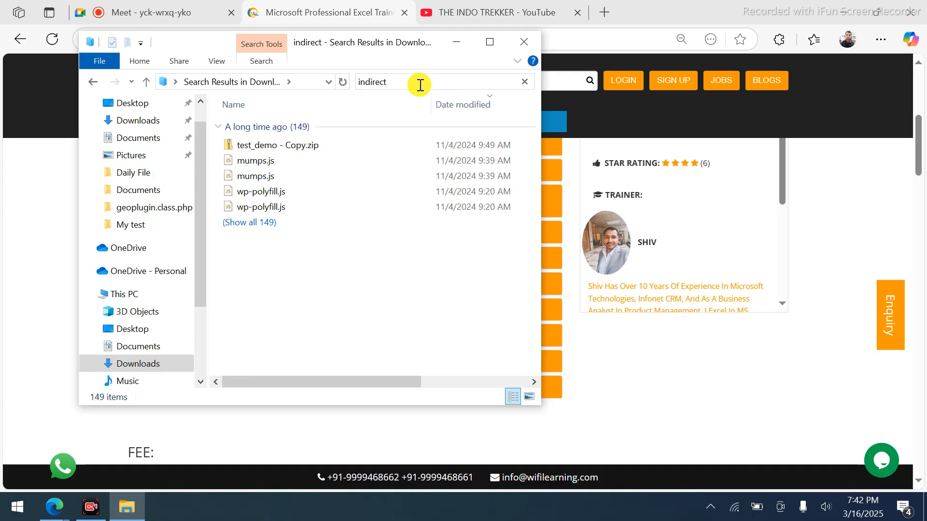
pyautogui.click(420, 85)
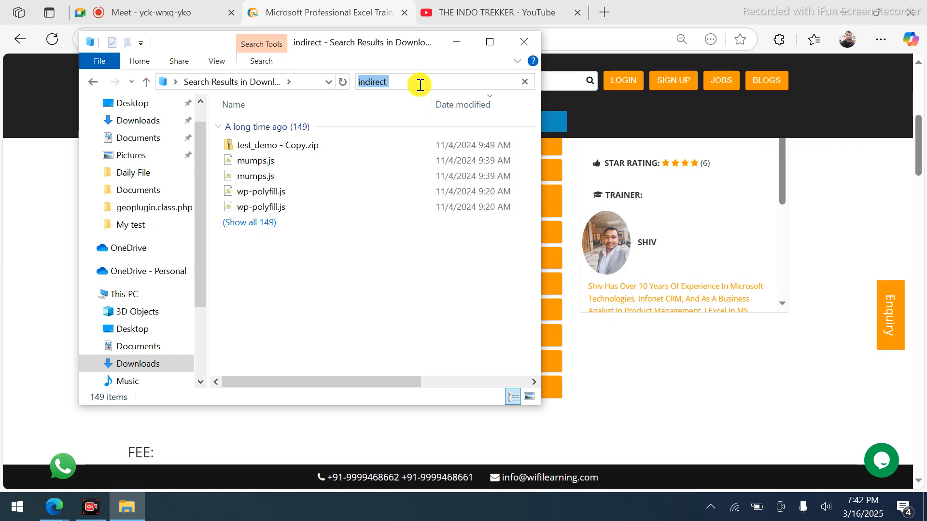
pyautogui.write('offset')
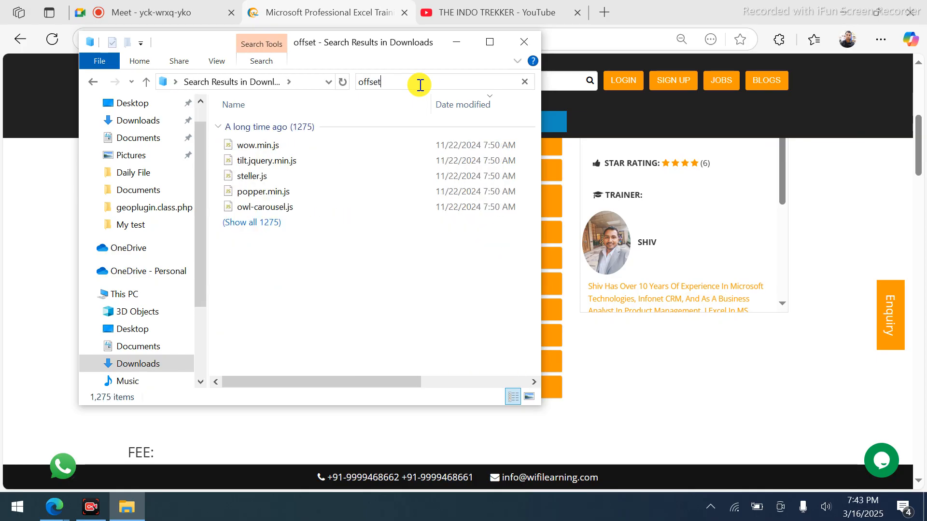
# Switch to the WhatsApp desktop app and browse the chat list
pyautogui.press('super')
pyautogui.write('w')
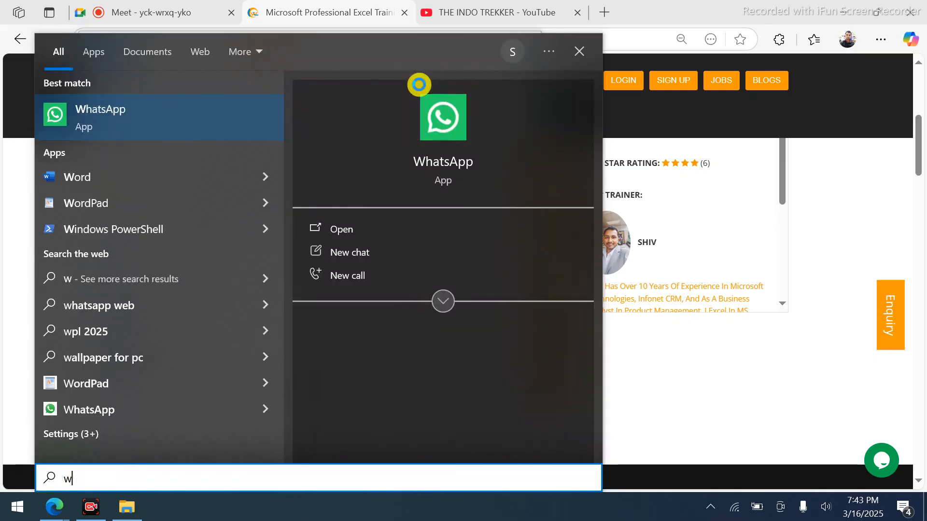
pyautogui.click(419, 85)
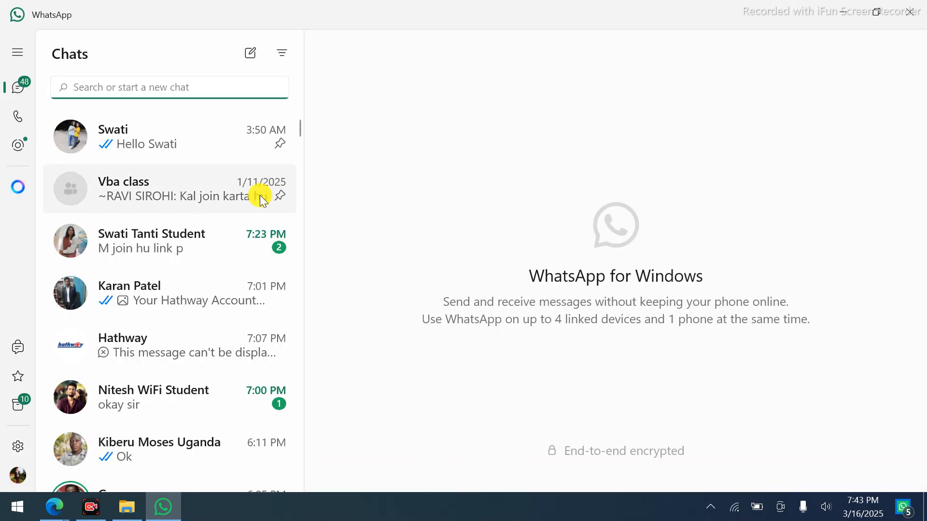
pyautogui.scroll(-2, 219, 216)
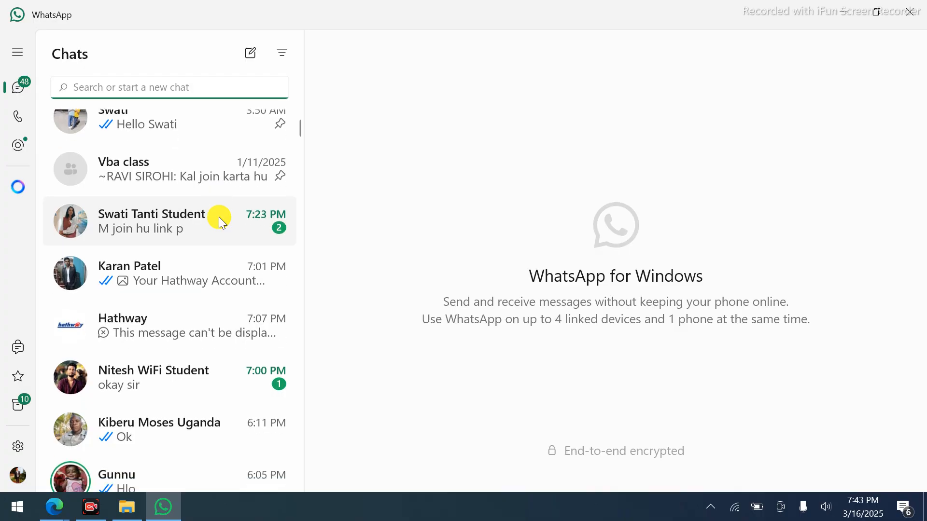
# Search the WhatsApp chats by the start of the student's name and open that student's conversation
pyautogui.click(223, 84)
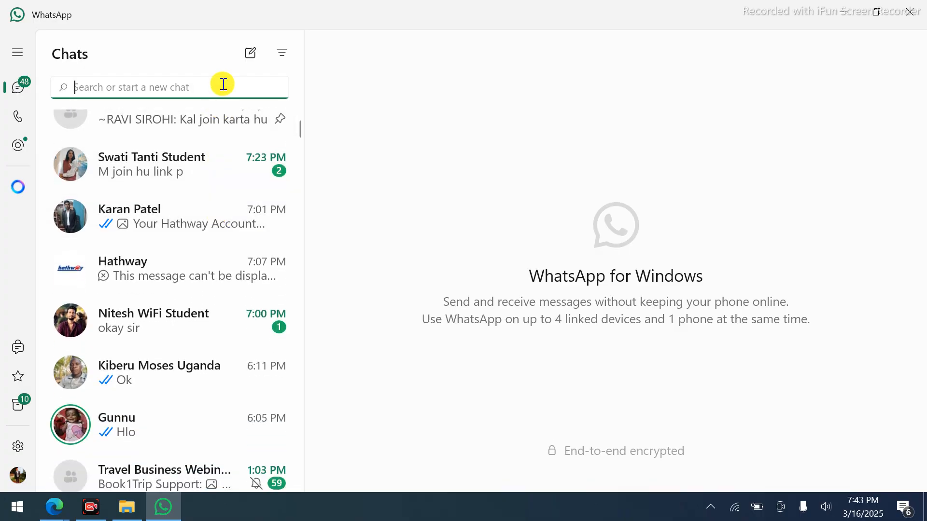
pyautogui.write('i')
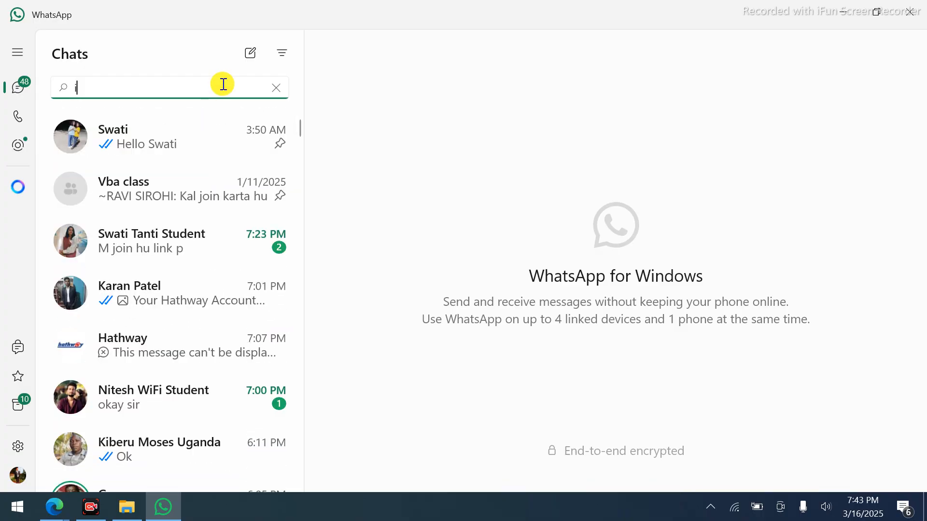
pyautogui.write('sht')
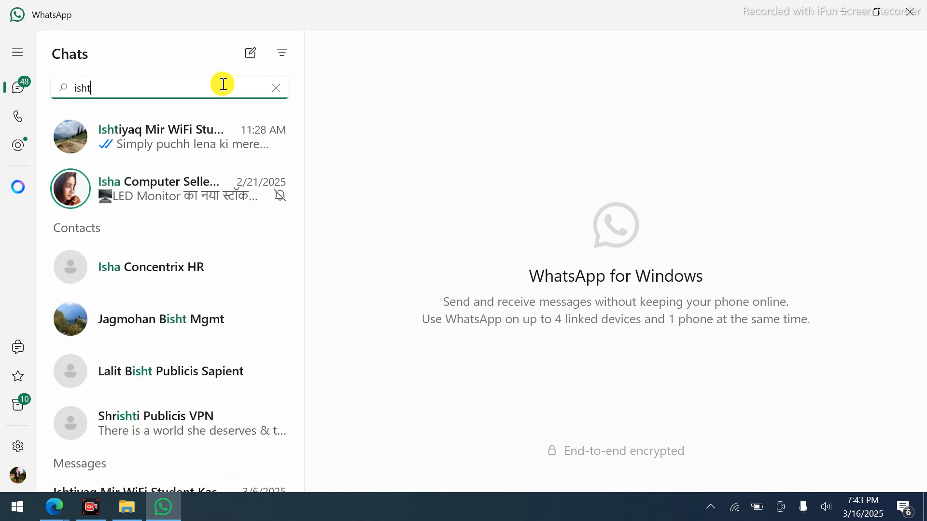
pyautogui.click(165, 130)
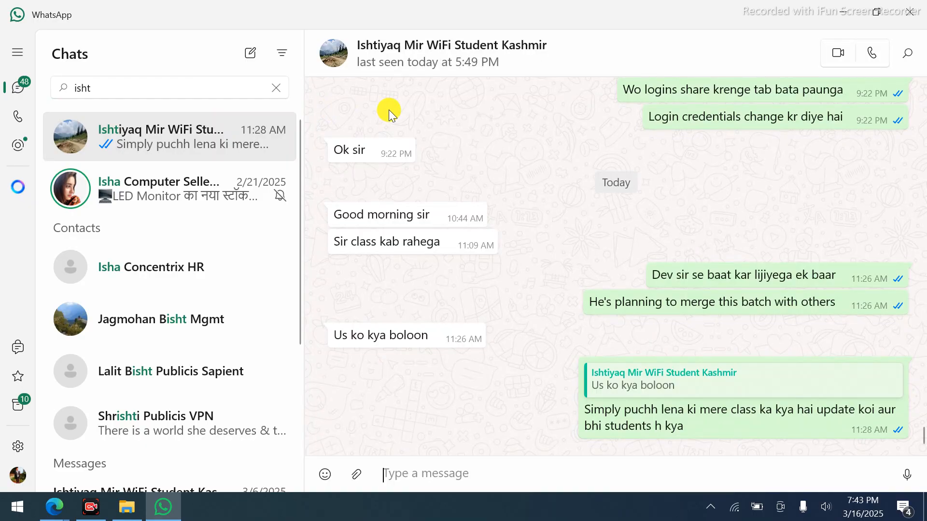
# Look back through the March messages in the student's chat for shared Excel files and notes about OFFSET and INDIRECT
pyautogui.scroll(5, 390, 112)
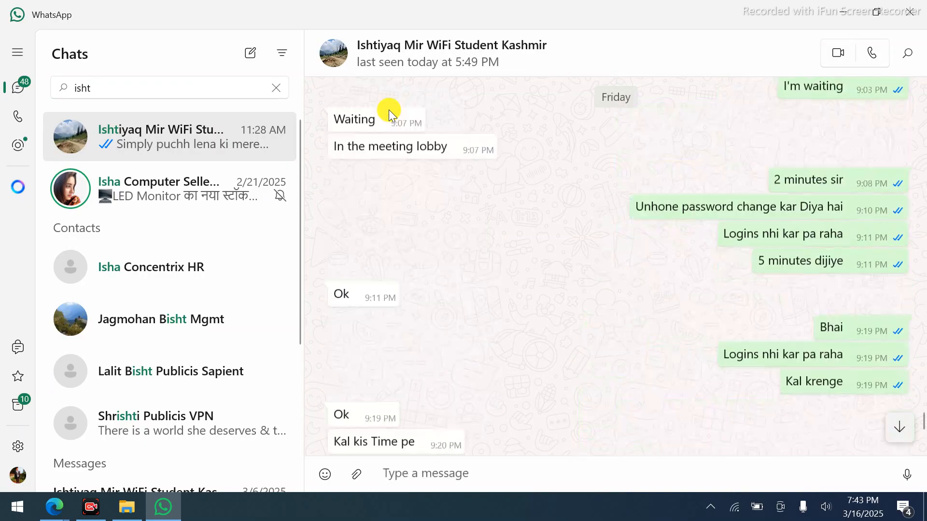
pyautogui.scroll(10, 390, 111)
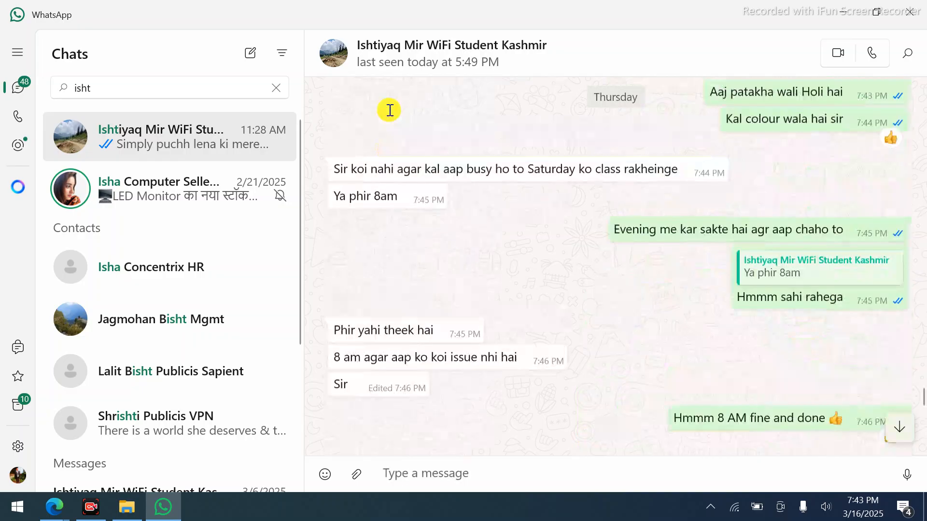
pyautogui.scroll(15, 389, 110)
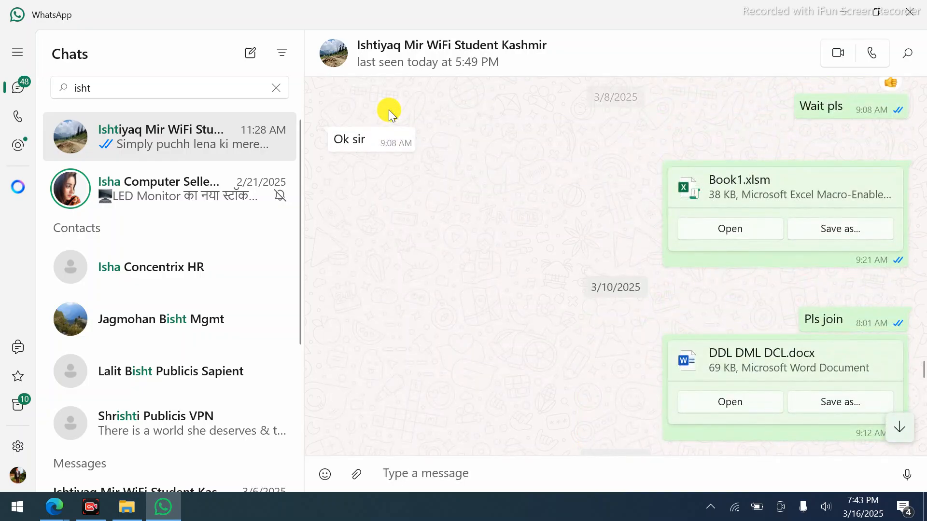
pyautogui.scroll(10, 390, 113)
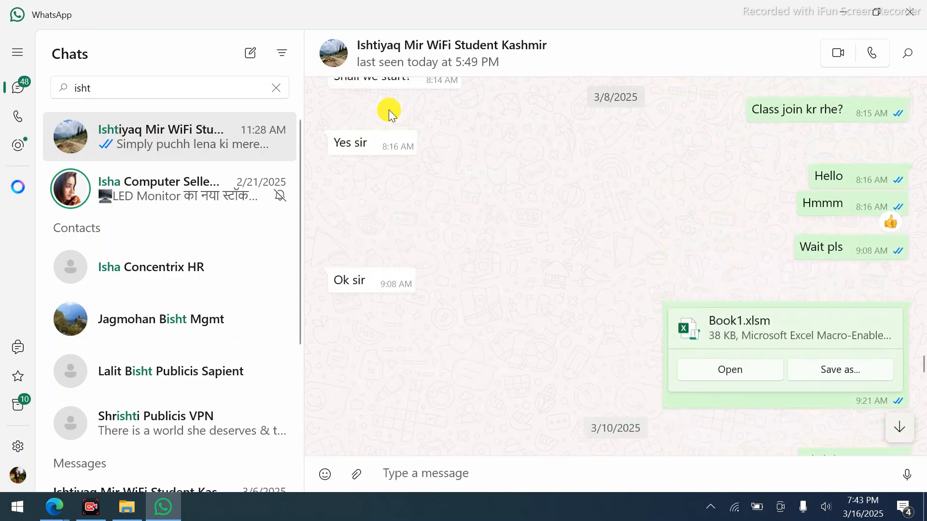
pyautogui.scroll(10, 389, 111)
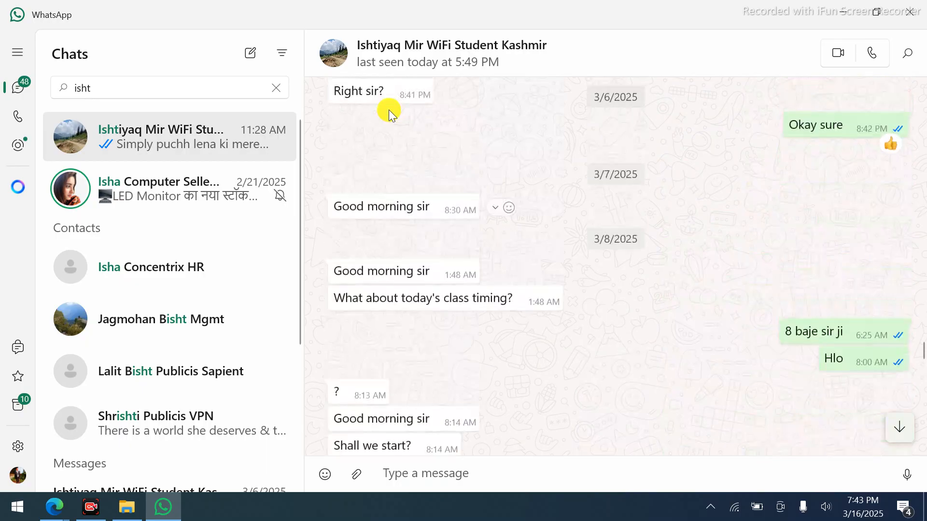
pyautogui.scroll(10, 389, 112)
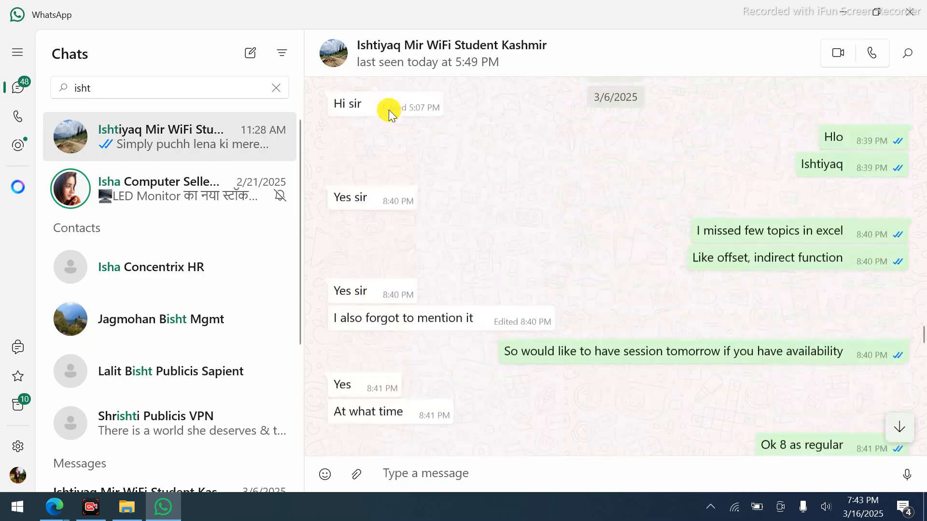
pyautogui.scroll(5, 389, 112)
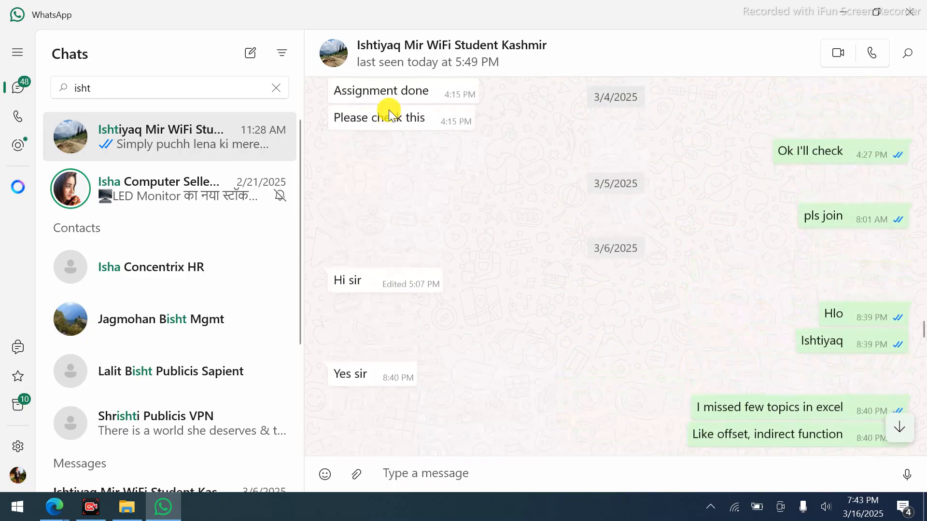
pyautogui.scroll(5, 389, 109)
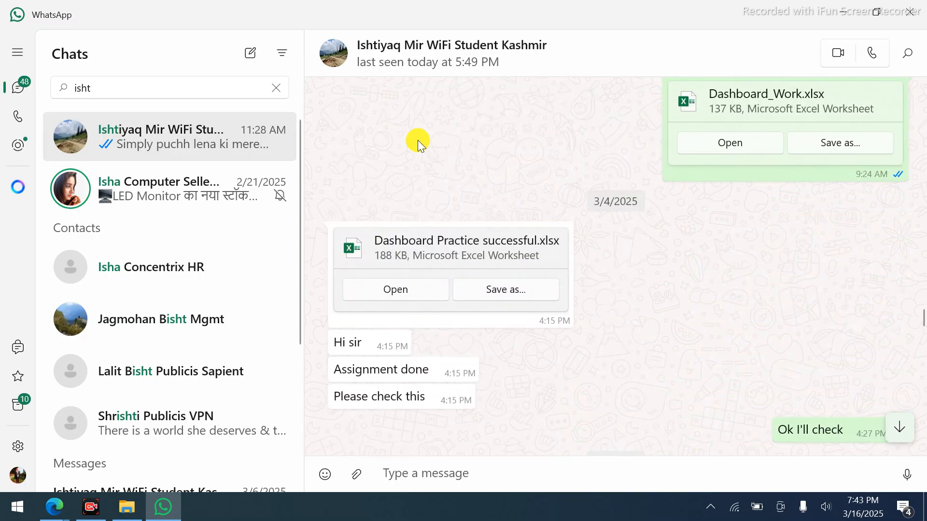
pyautogui.scroll(8, 418, 140)
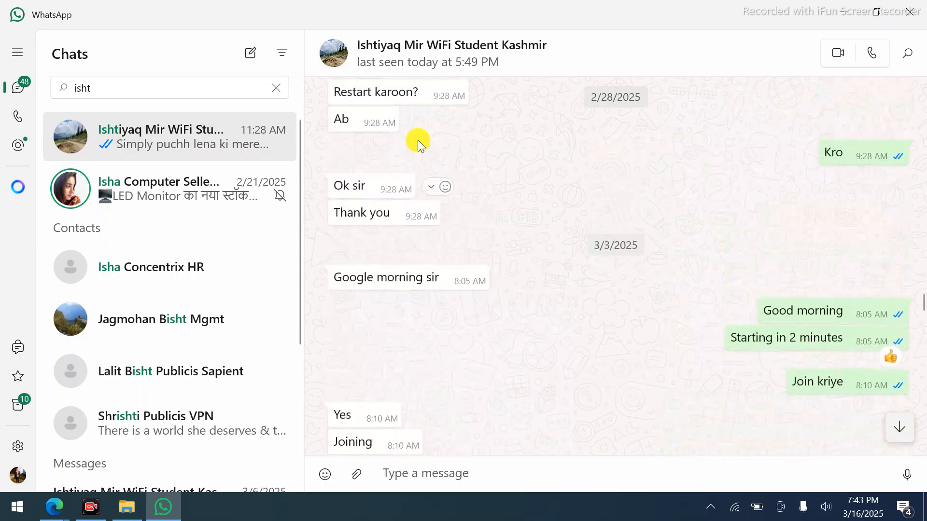
pyautogui.scroll(-10, 418, 140)
pyautogui.scroll(4, 418, 140)
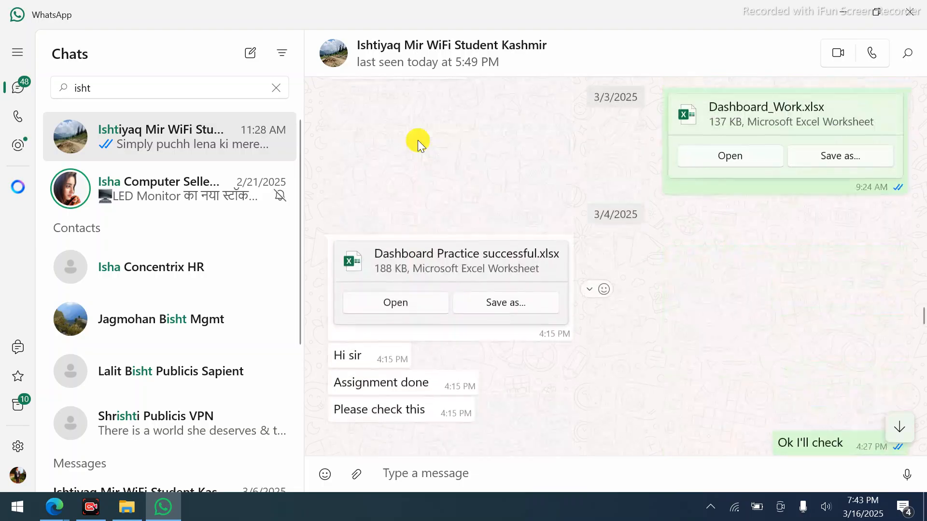
pyautogui.scroll(4, 418, 140)
pyautogui.scroll(-2, 418, 140)
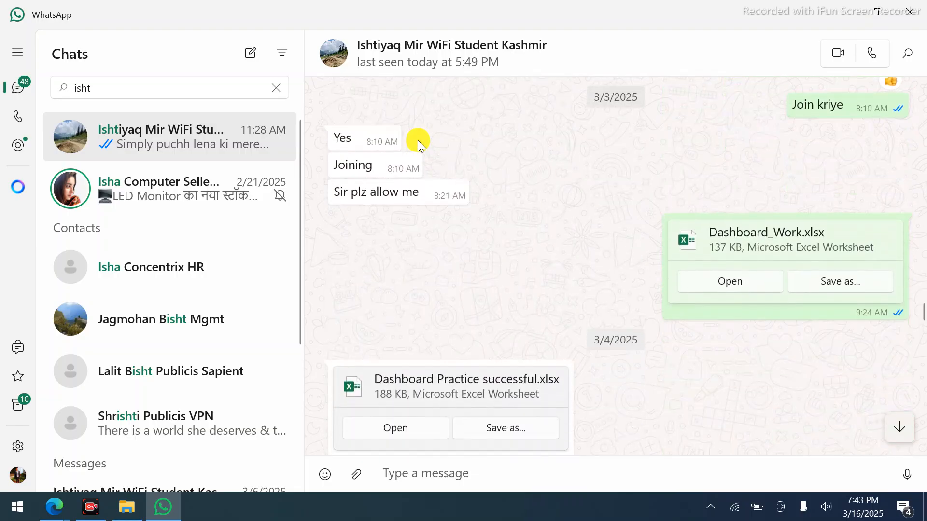
pyautogui.scroll(-3, 418, 140)
pyautogui.scroll(1, 419, 140)
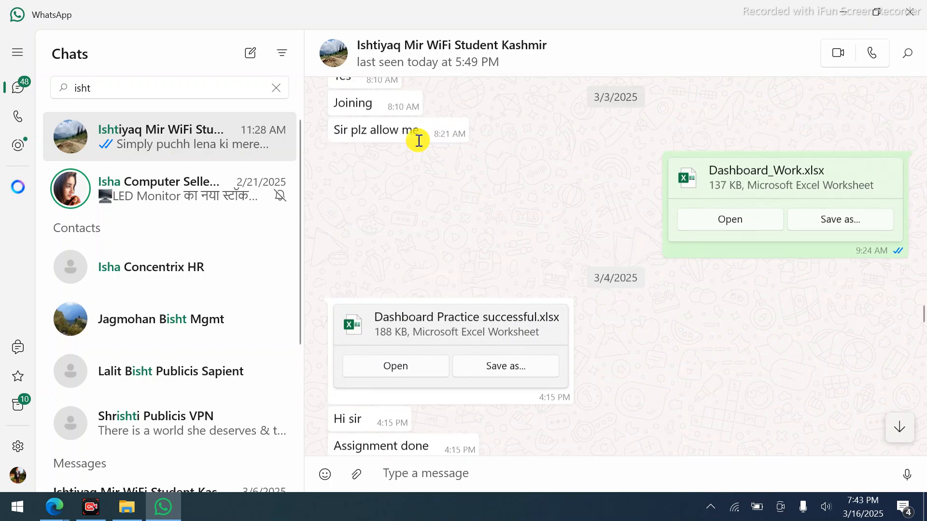
# Examine the workbooks shared in the chat's February messages, back to 2/14/2025, for a file covering lookup functions
pyautogui.scroll(7, 418, 140)
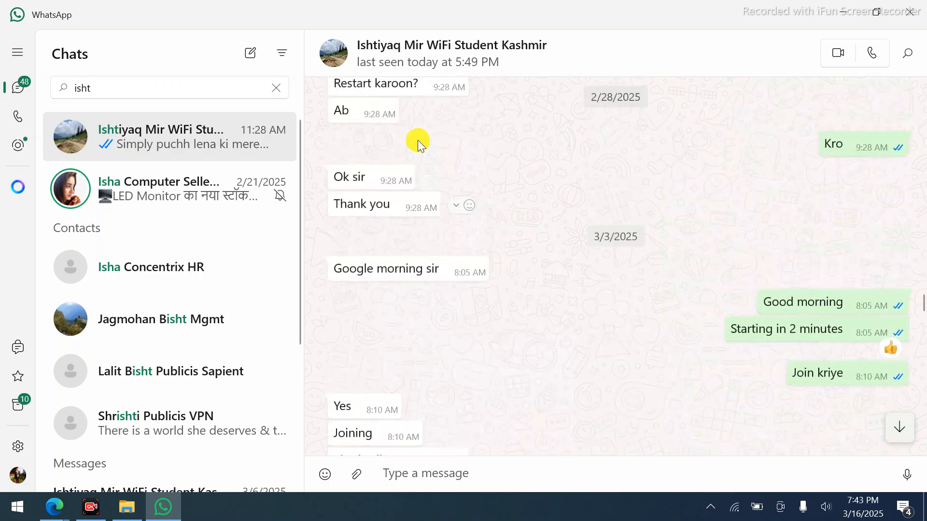
pyautogui.scroll(10, 418, 140)
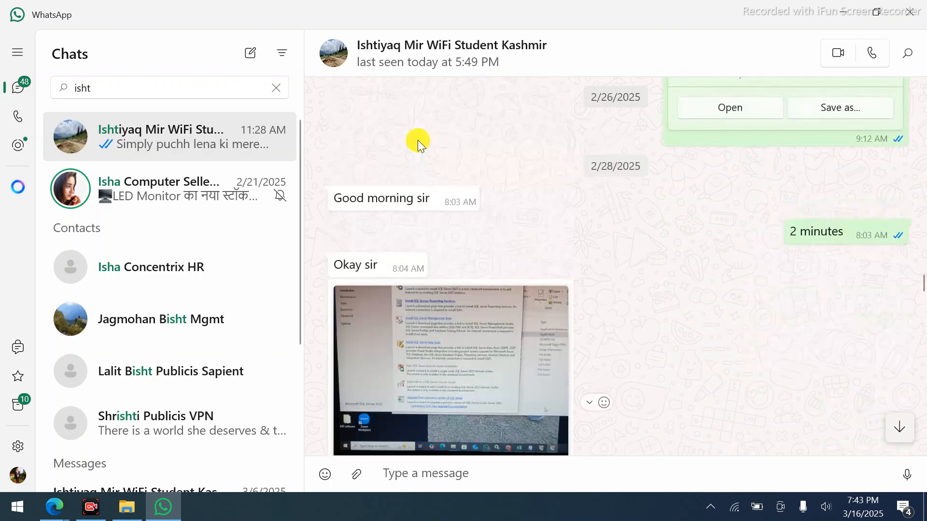
pyautogui.scroll(5, 418, 140)
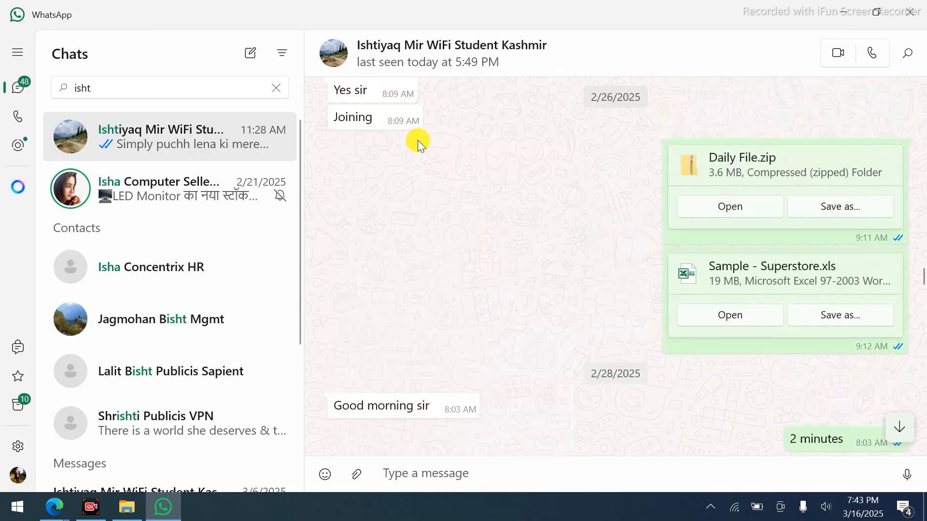
pyautogui.scroll(8, 418, 141)
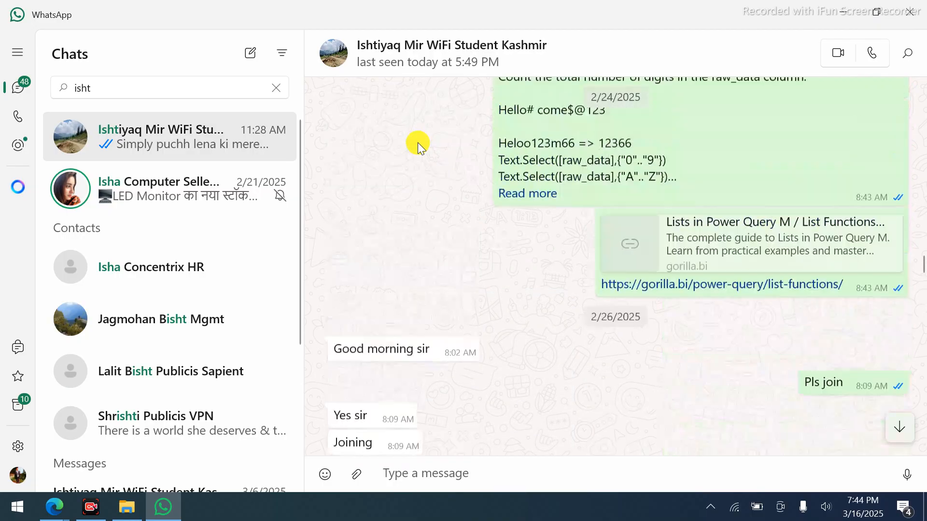
pyautogui.scroll(5, 418, 145)
pyautogui.scroll(2, 419, 146)
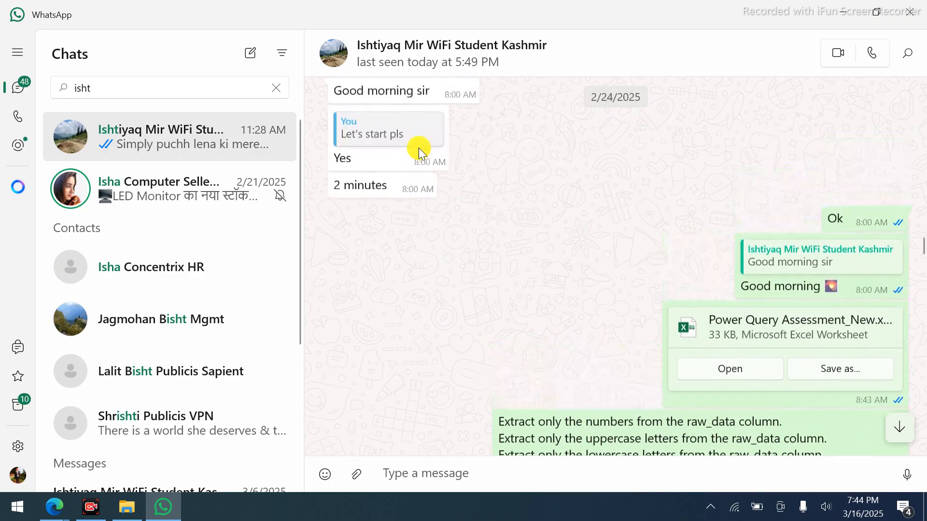
pyautogui.scroll(10, 419, 148)
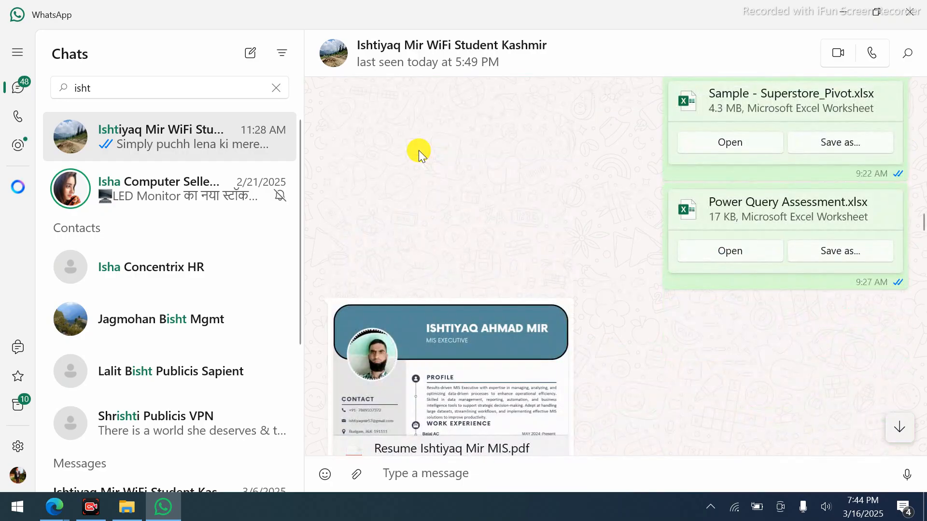
pyautogui.scroll(7, 419, 150)
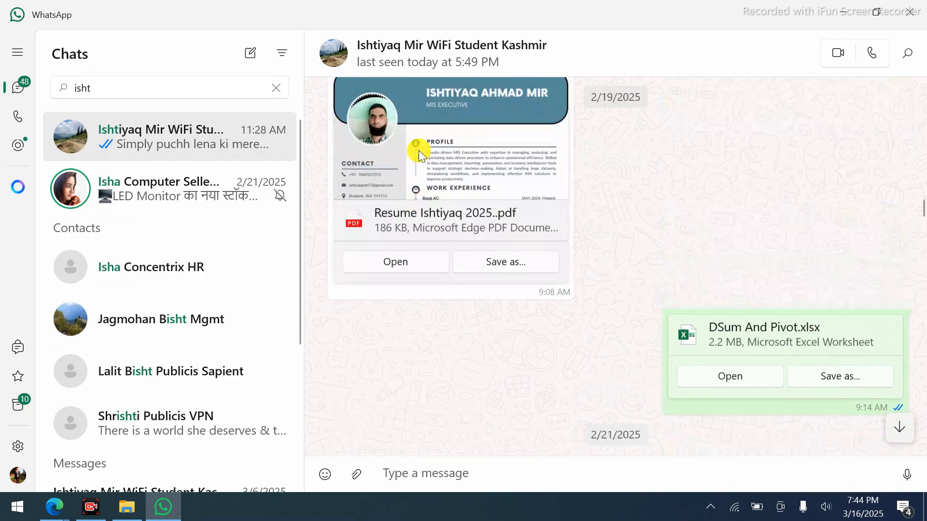
pyautogui.scroll(-2, 419, 150)
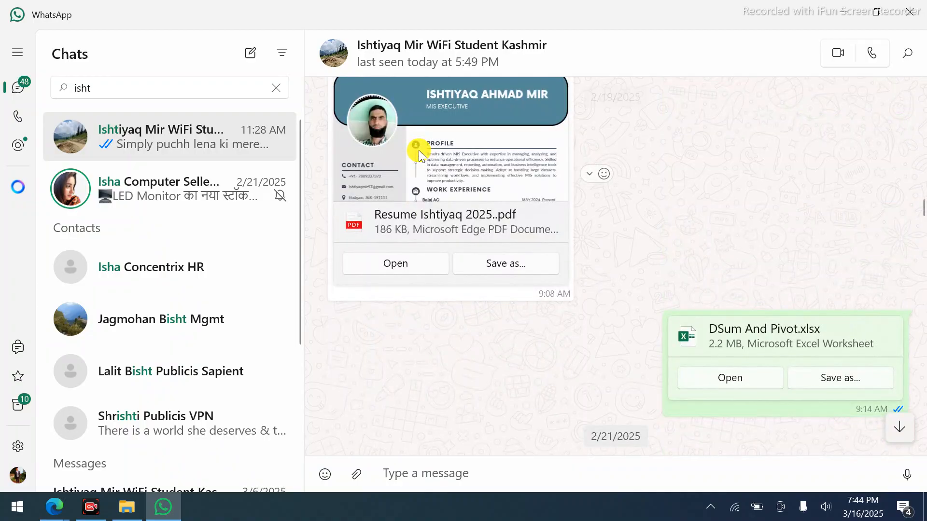
pyautogui.scroll(8, 419, 150)
pyautogui.scroll(2, 419, 150)
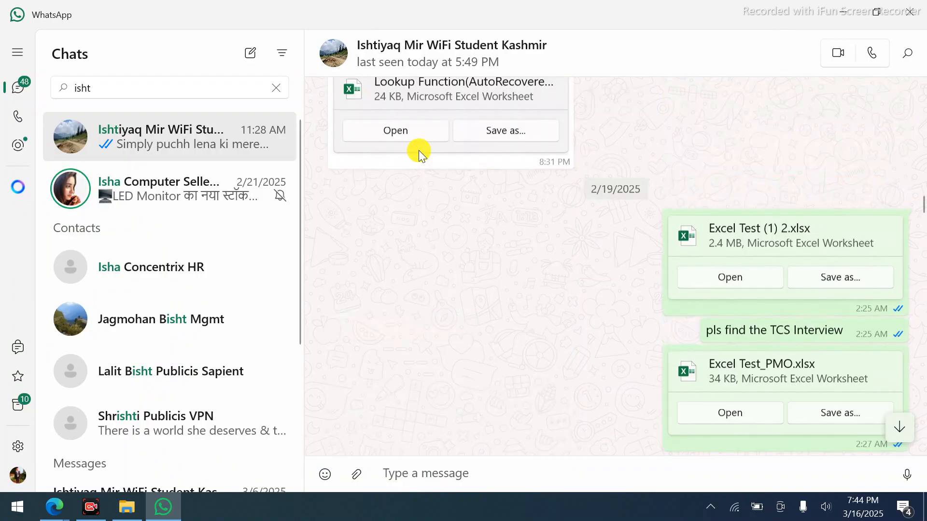
pyautogui.scroll(5, 418, 150)
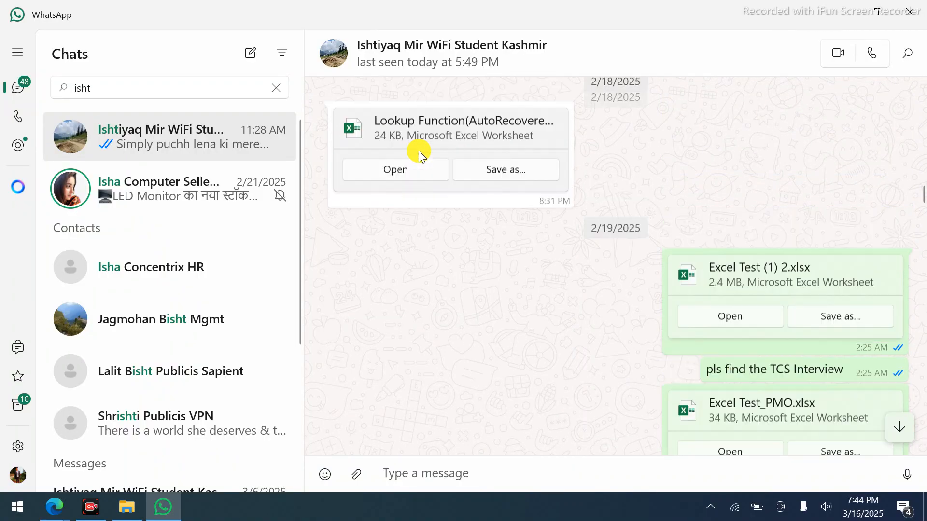
pyautogui.scroll(10, 419, 154)
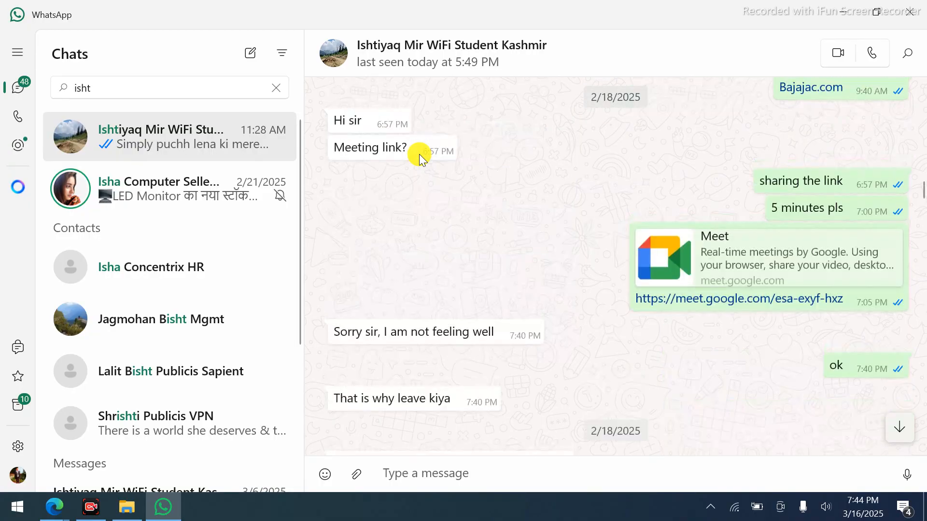
pyautogui.scroll(5, 419, 155)
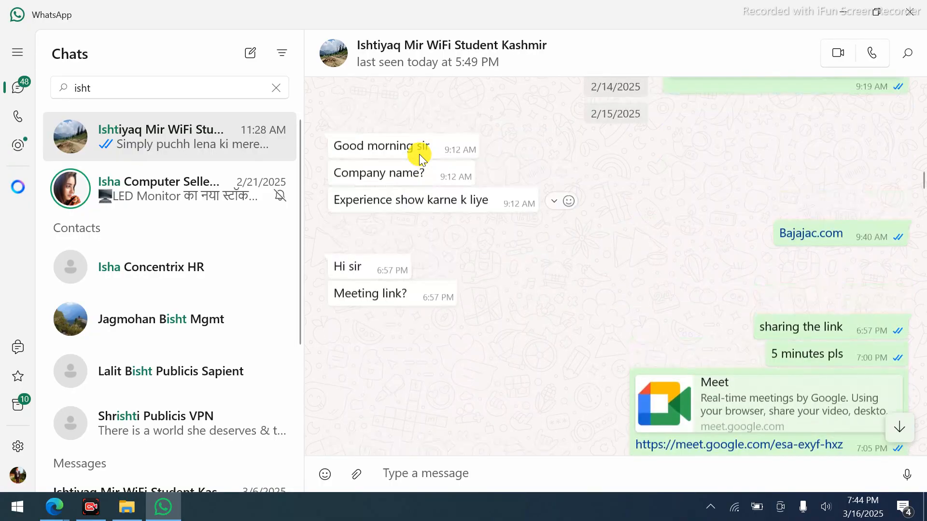
pyautogui.scroll(3, 419, 154)
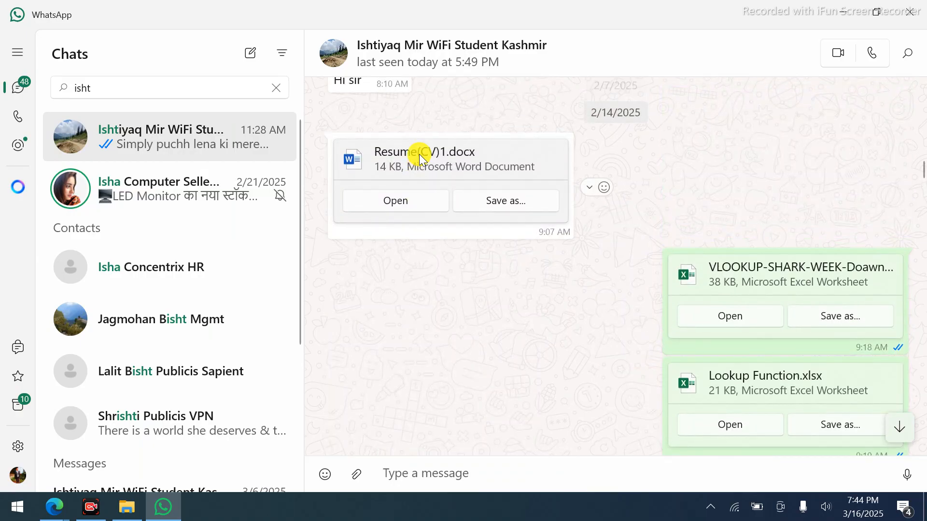
pyautogui.scroll(-10, 419, 154)
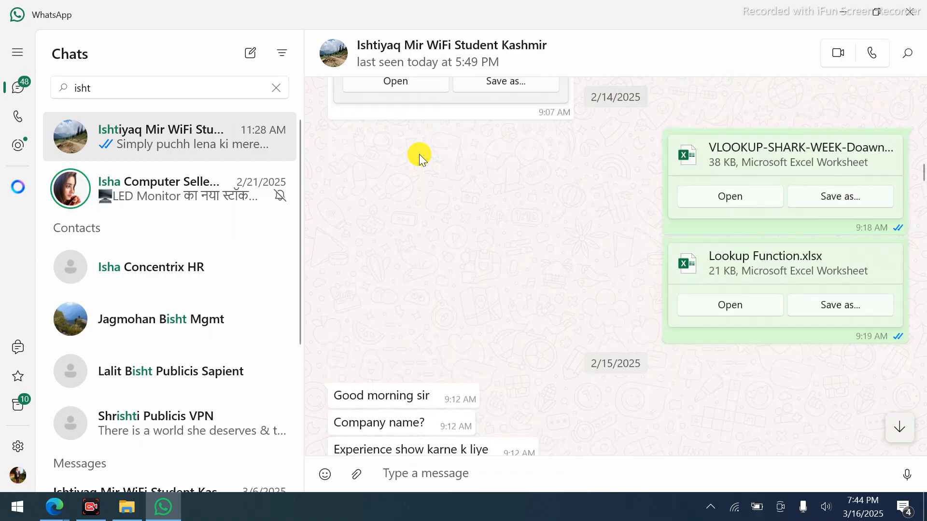
pyautogui.scroll(-10, 433, 131)
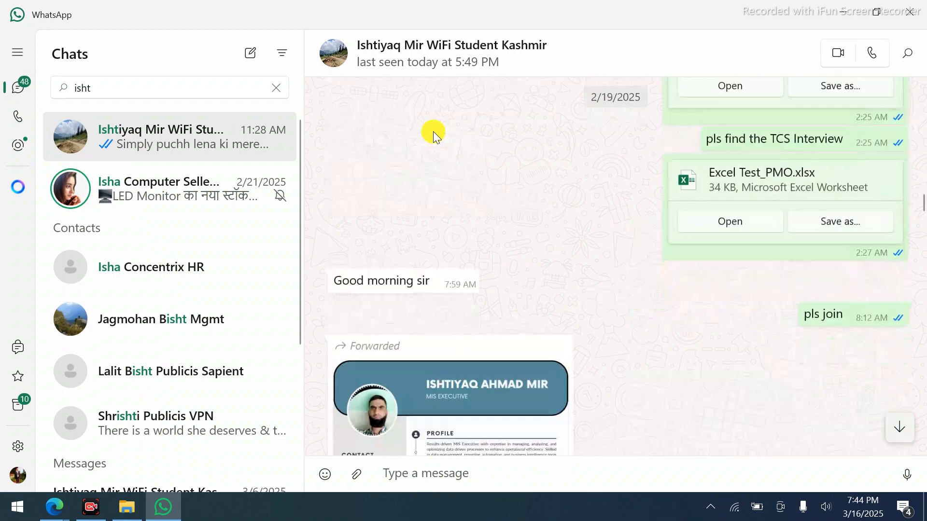
pyautogui.scroll(-3, 462, 118)
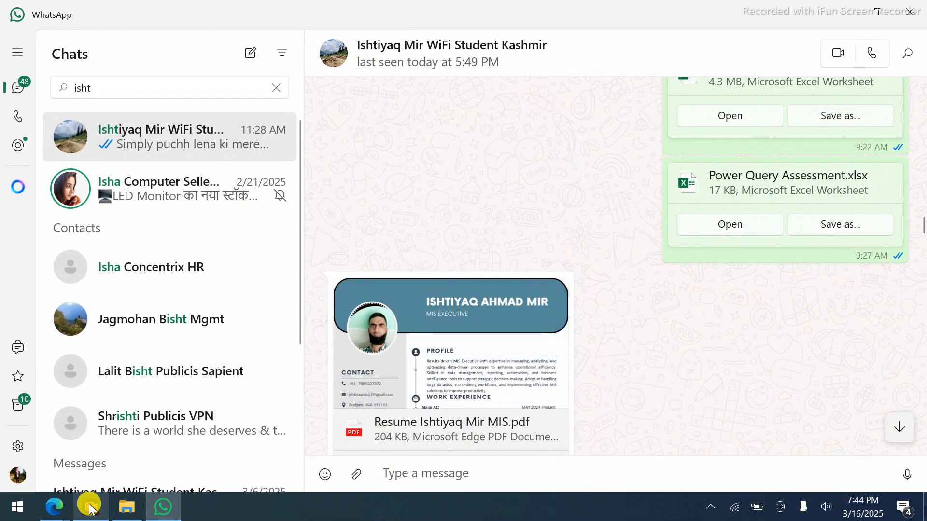
# Switch to File Explorer, return to the full Downloads folder and select Power Query Assessment_2.xlsx
pyautogui.click(115, 507)
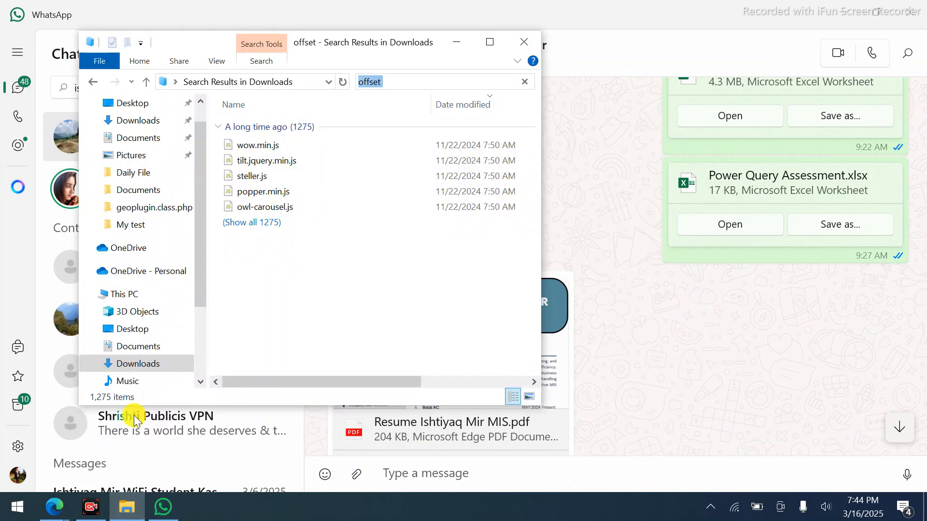
pyautogui.click(137, 365)
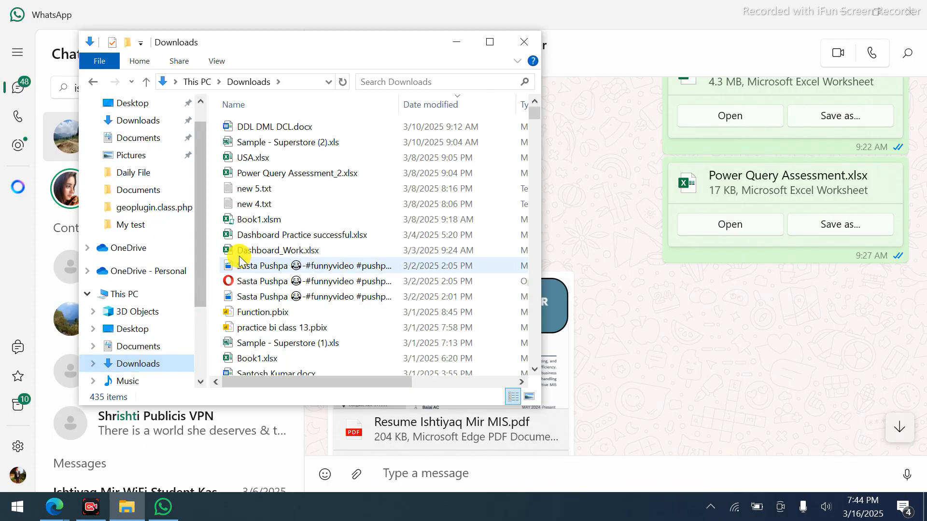
pyautogui.click(274, 179)
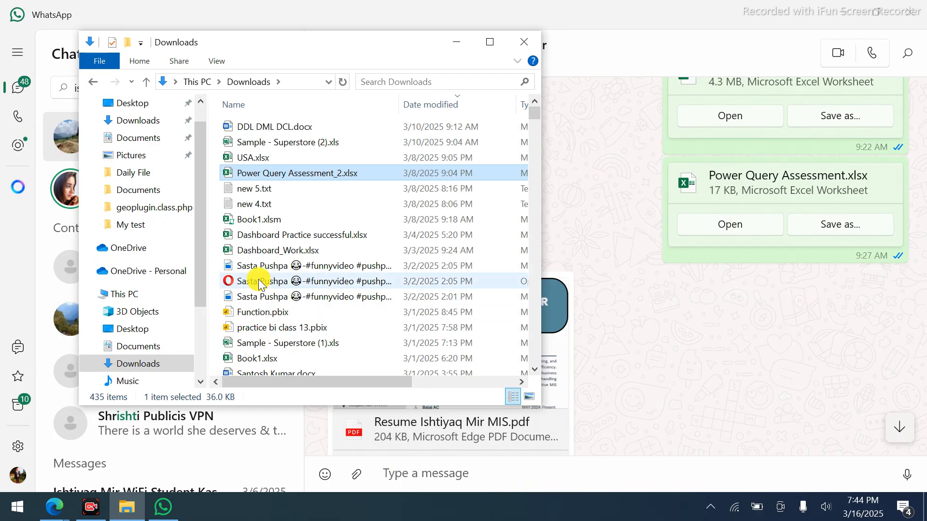
# Open the workbook Book1.xlsm from the Downloads folder
pyautogui.click(258, 253)
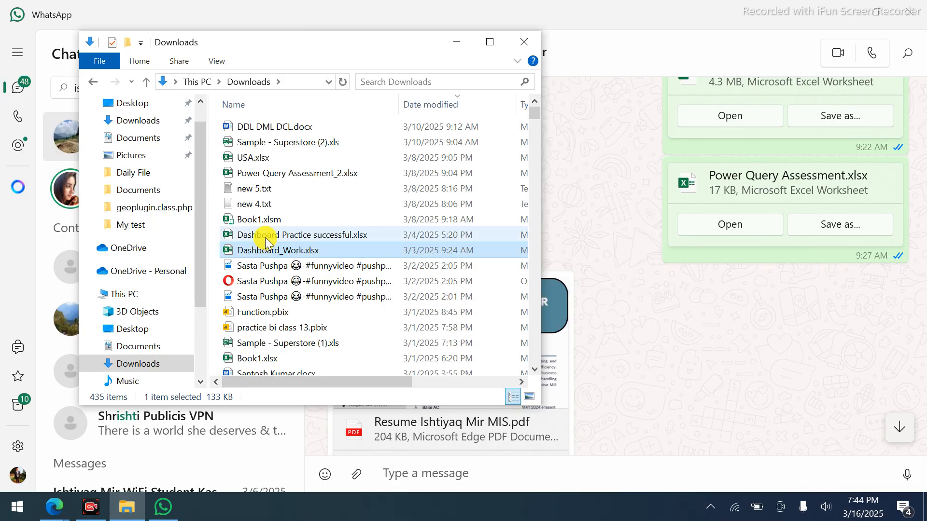
pyautogui.click(265, 238)
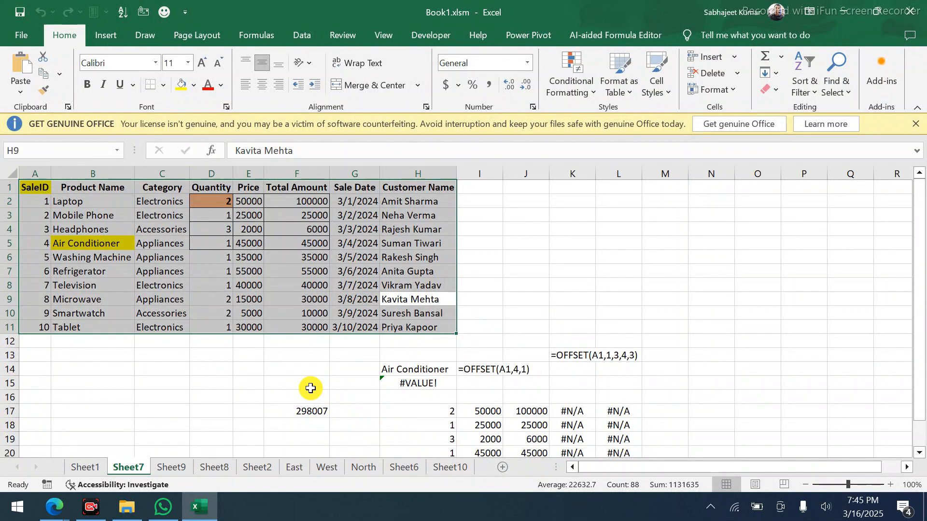
# Clear the old formulas and results from the range F14:M23 below the sales table on Sheet7
pyautogui.click(299, 375)
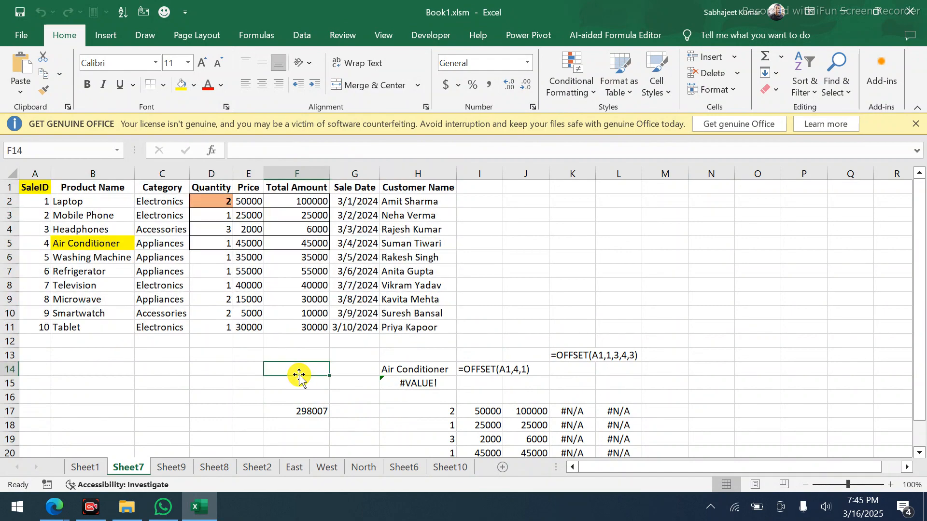
pyautogui.hotkey('shift', 'Right')
pyautogui.hotkey('shift', 'Right')
pyautogui.hotkey('shift', 'Right')
pyautogui.hotkey('ctrl', 'shift', 'Right')
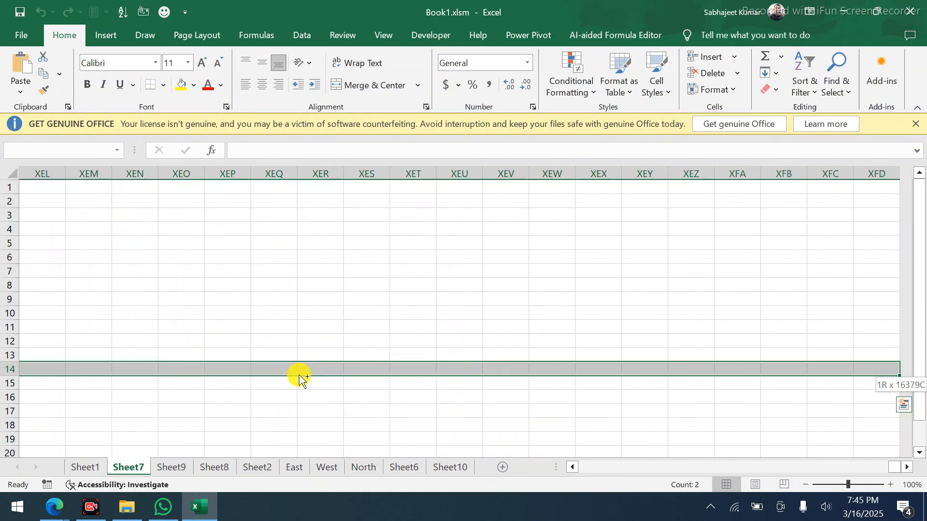
pyautogui.hotkey('ctrl', 'shift', 'Left')
pyautogui.hotkey('shift', 'Right')
pyautogui.hotkey('shift', 'Right')
pyautogui.hotkey('shift', 'Right')
pyautogui.hotkey('shift', 'Right')
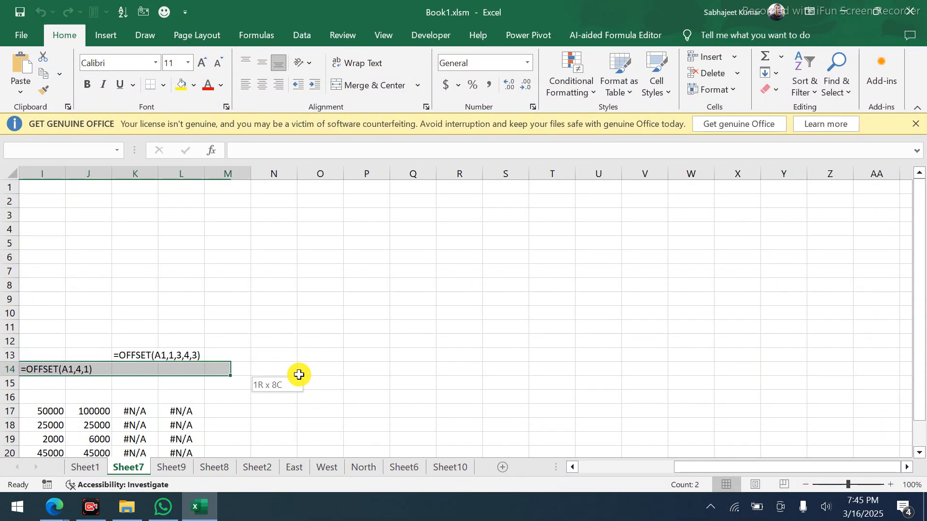
pyautogui.hotkey('shift', 'Down')
pyautogui.hotkey('shift', 'Down')
pyautogui.hotkey('shift', 'Down')
pyautogui.hotkey('shift', 'Down')
pyautogui.hotkey('shift', 'Down')
pyautogui.hotkey('shift', 'Down')
pyautogui.hotkey('shift', 'Down')
pyautogui.hotkey('shift', 'Down')
pyautogui.hotkey('shift', 'Down')
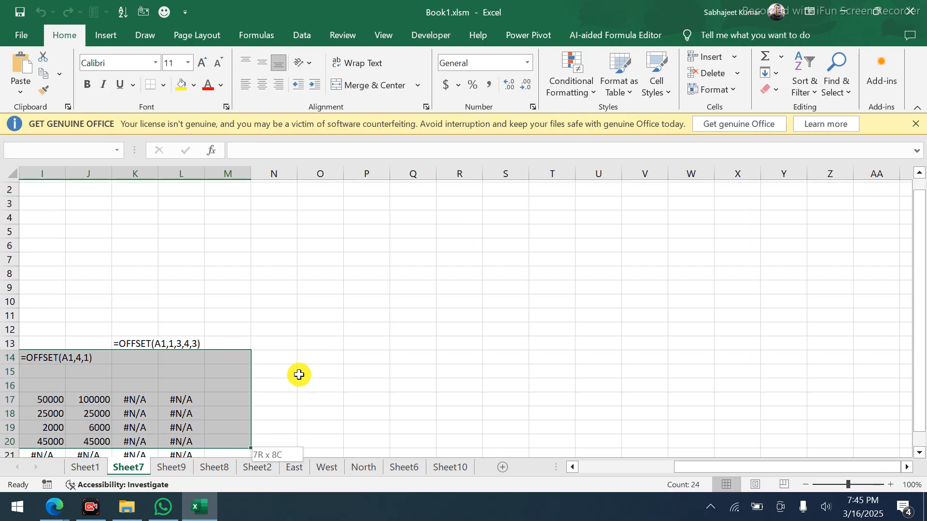
pyautogui.press('Delete')
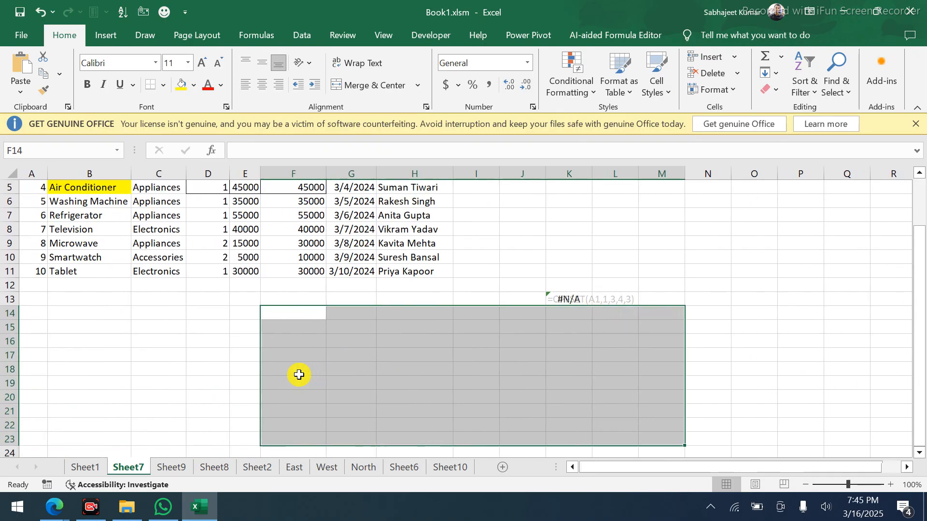
pyautogui.click(565, 298)
pyautogui.press('Delete')
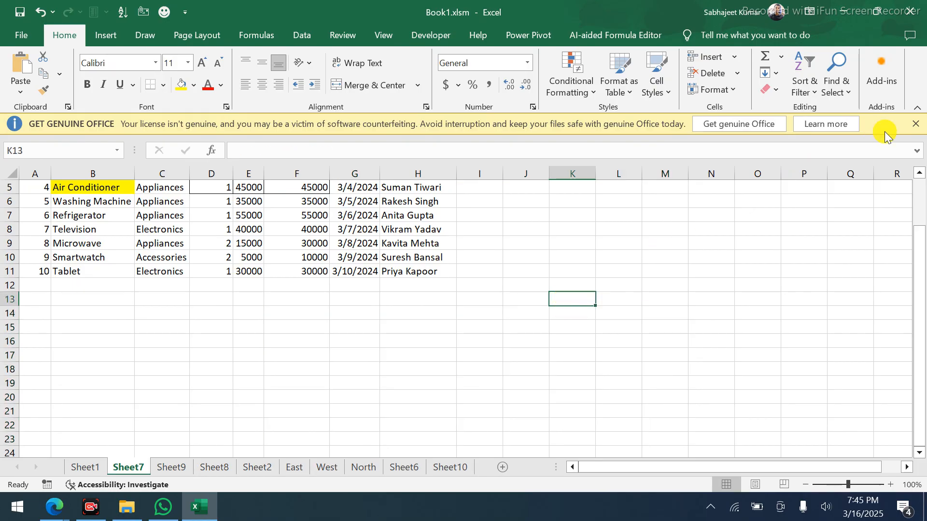
pyautogui.hotkey('ctrl', 'z')
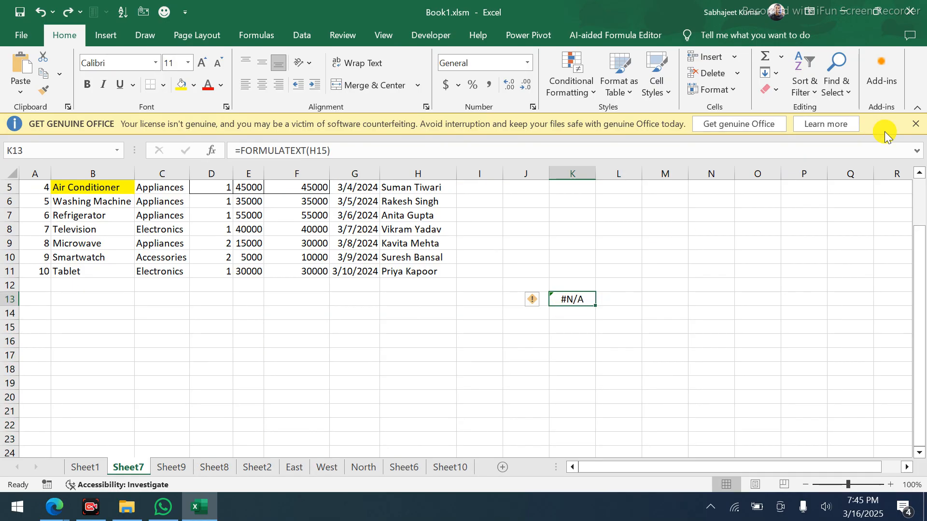
# Dismiss the Get Genuine Office notice, collapse the ribbon and return to the start of the sales table on Sheet7
pyautogui.click(913, 120)
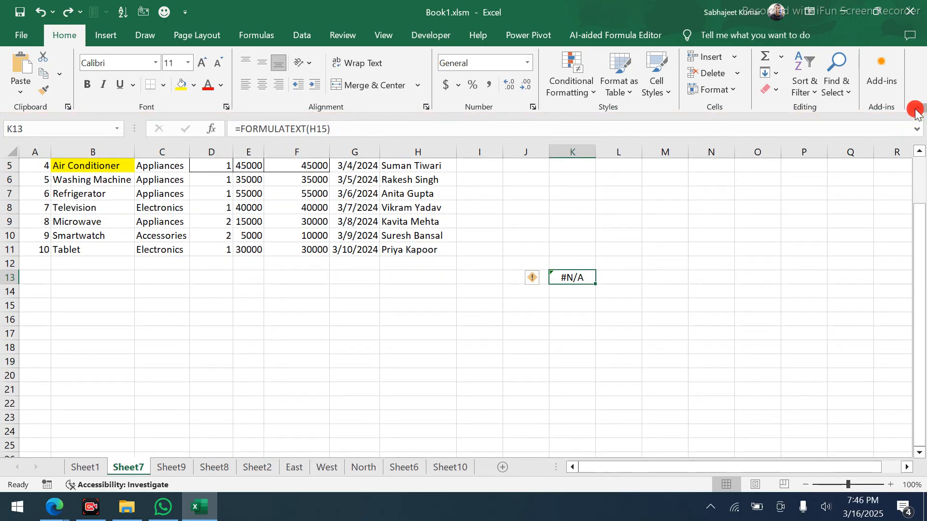
pyautogui.click(916, 110)
pyautogui.scroll(2, 917, 109)
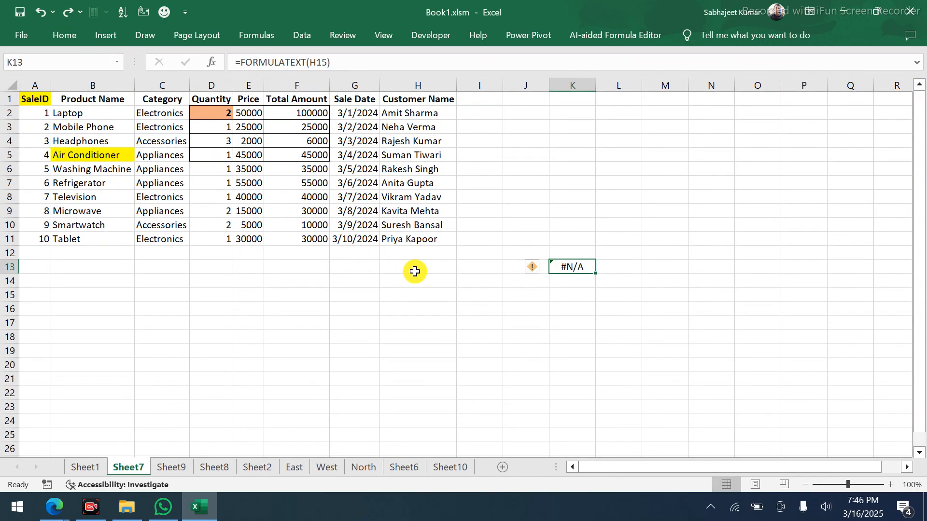
pyautogui.click(415, 271)
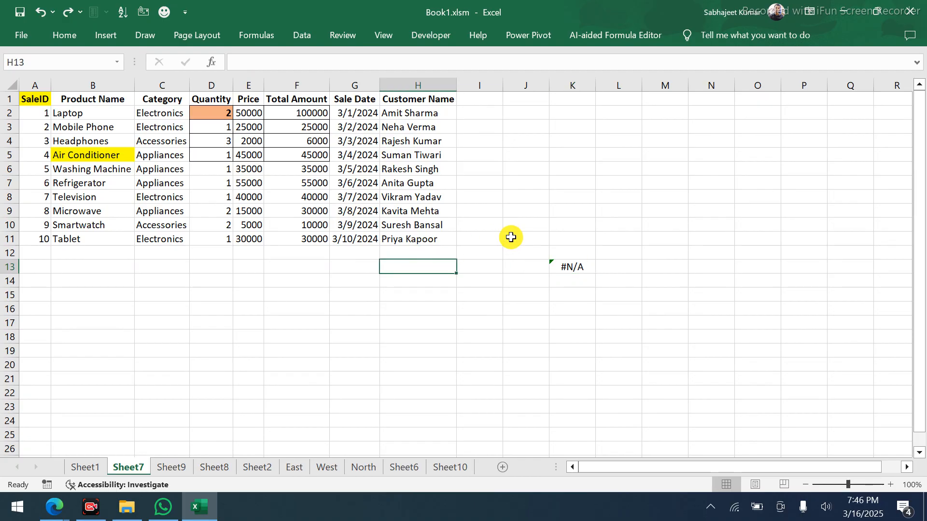
# Begin the OFFSET syntax in cell K12 with the first three arguments: =OFFSET(ref,row,COLUMN,
pyautogui.click(569, 249)
pyautogui.write('=')
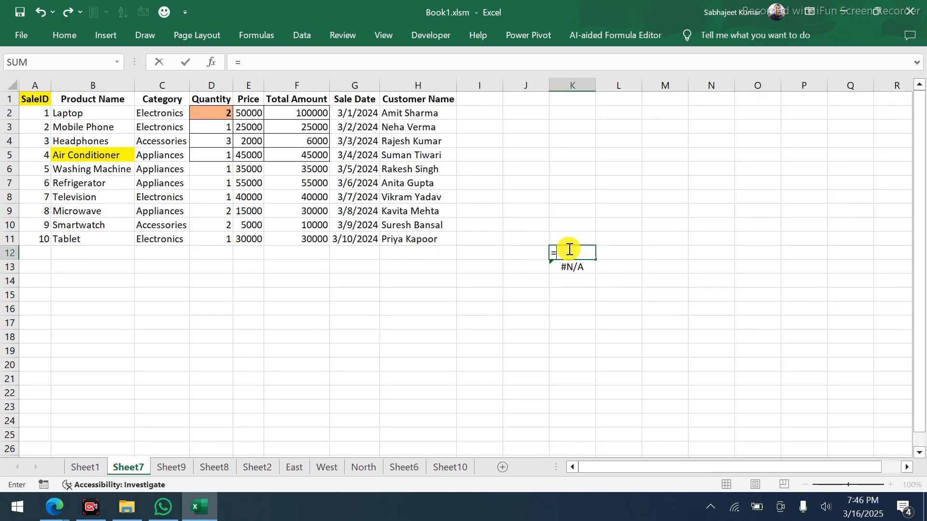
pyautogui.write('off')
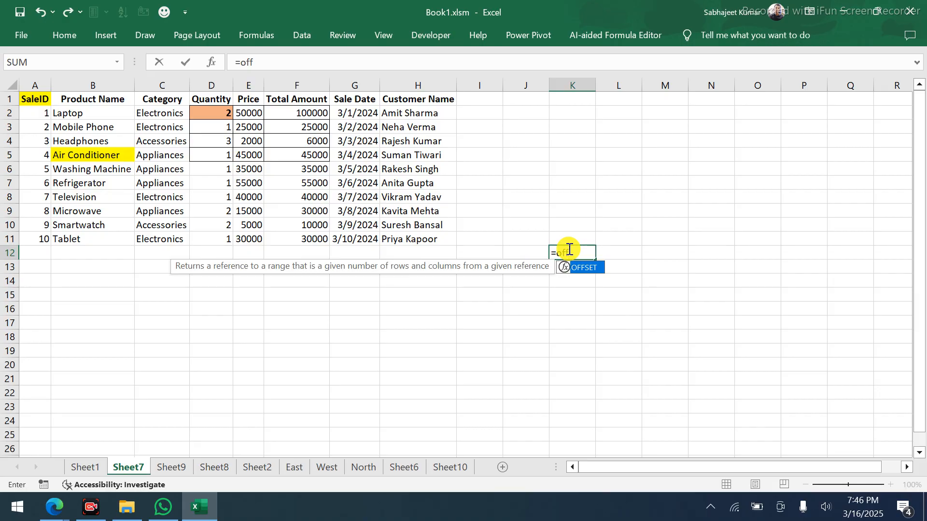
pyautogui.press('Tab')
pyautogui.write('re')
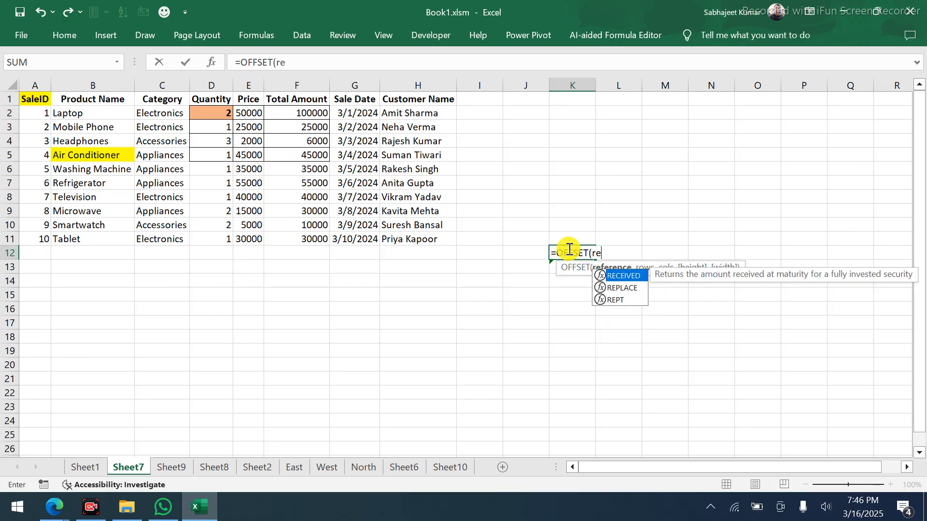
pyautogui.write('f,')
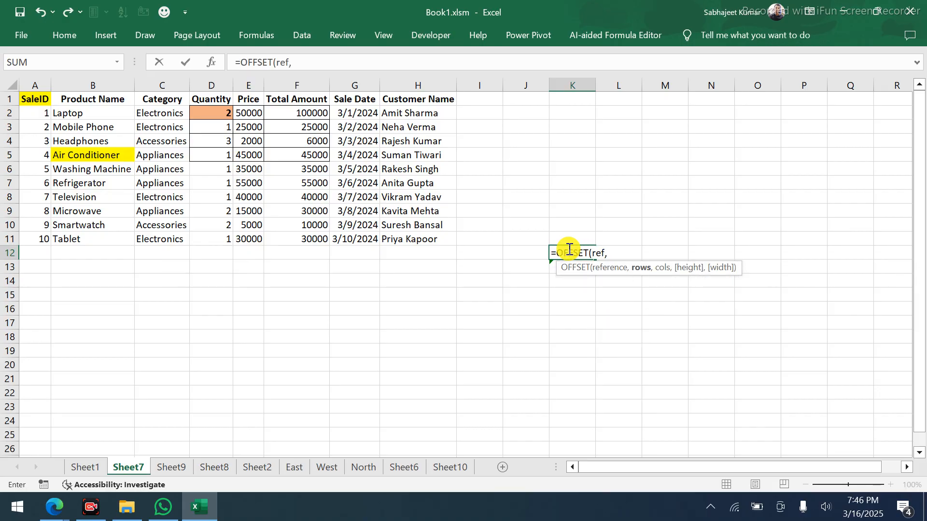
pyautogui.write('or')
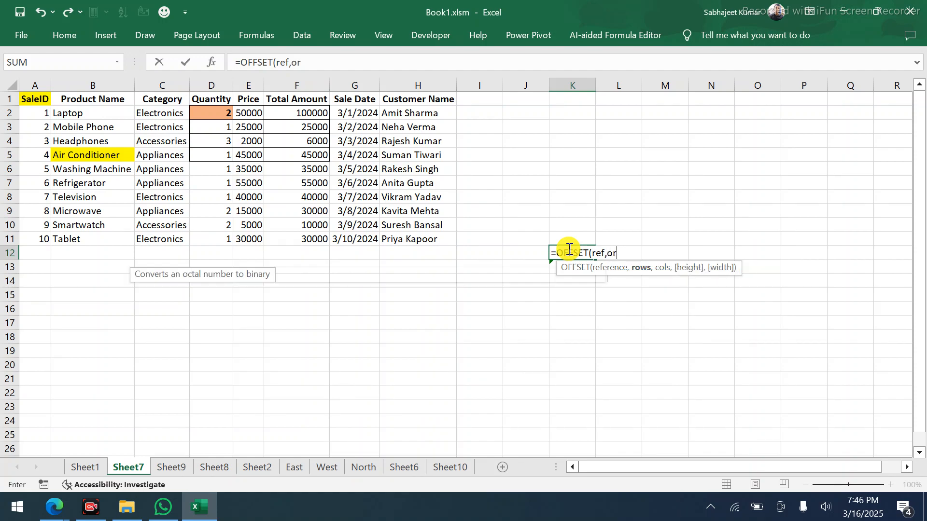
pyautogui.press('BackSpace')
pyautogui.press('BackSpace')
pyautogui.write('row')
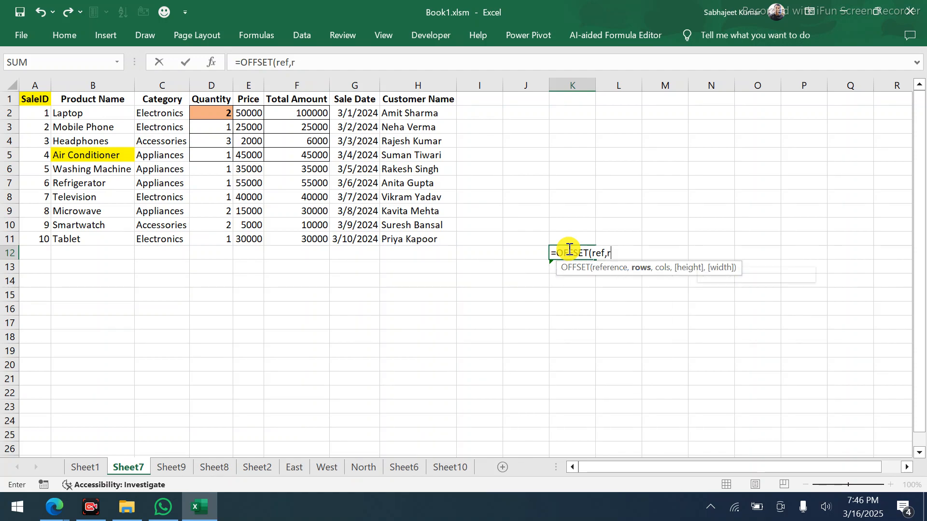
pyautogui.write(',col')
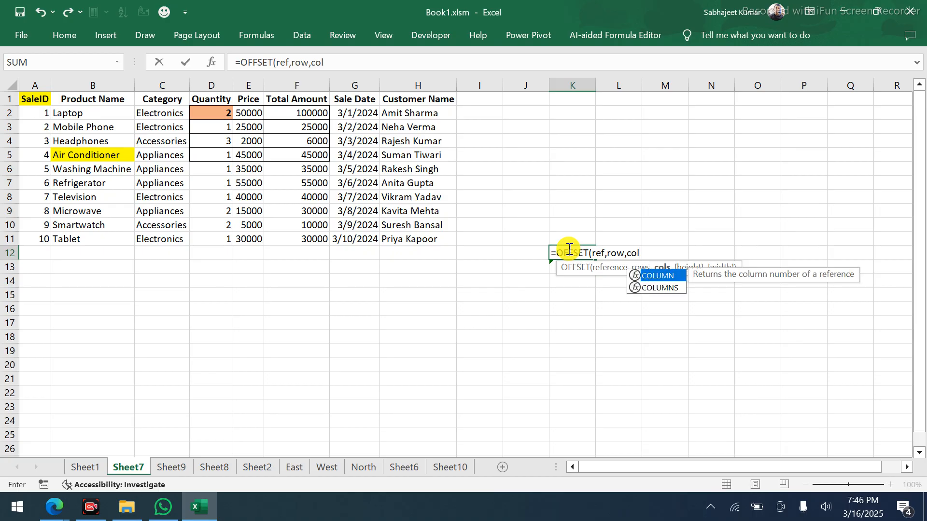
pyautogui.press('Tab')
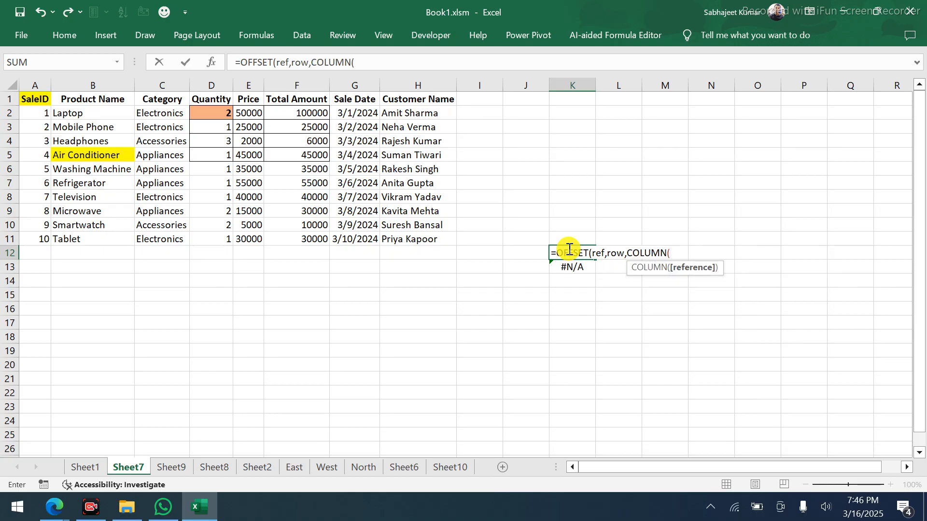
pyautogui.write(',')
pyautogui.press('BackSpace')
pyautogui.press('BackSpace')
pyautogui.write(',')
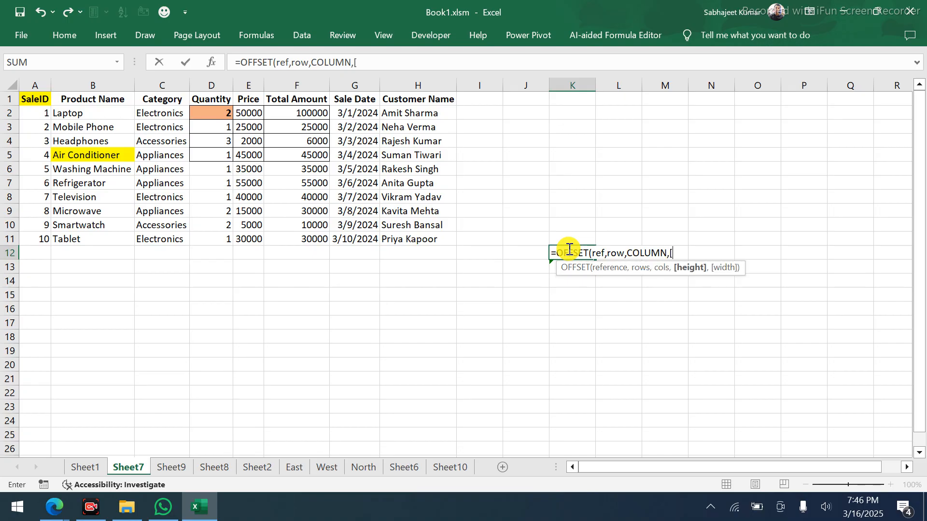
# Complete the K12 syntax with the arguments [height],[width]) and store it as plain text using a leading apostrophe
pyautogui.write('[height],[wi')
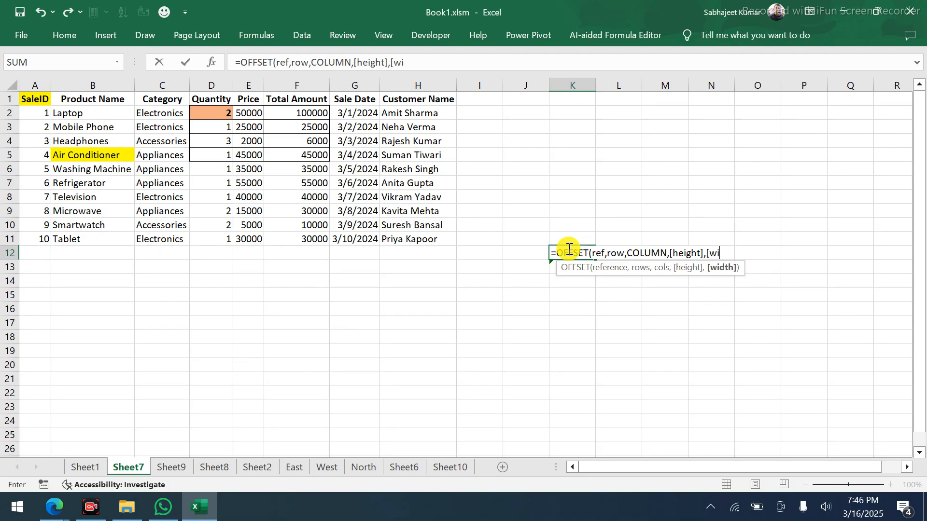
pyautogui.write('dth])')
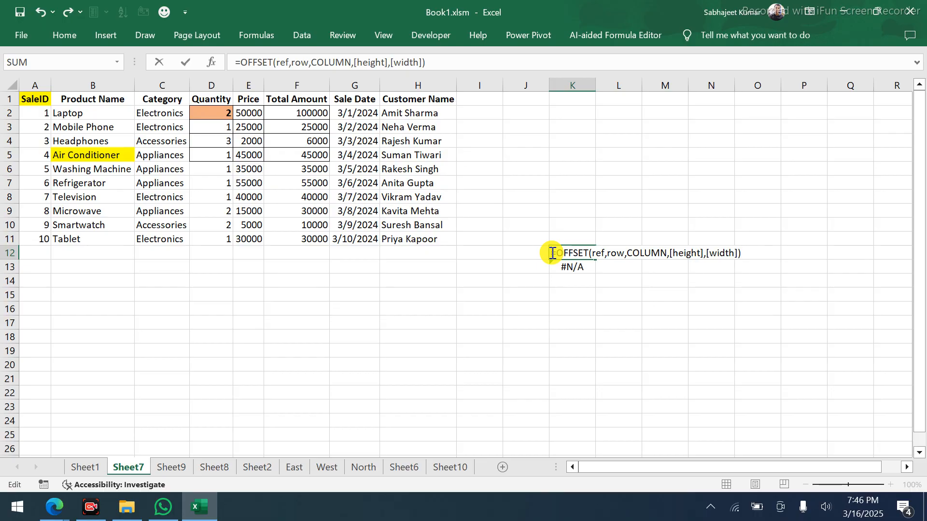
pyautogui.click(552, 253)
pyautogui.write("'")
pyautogui.press('Return')
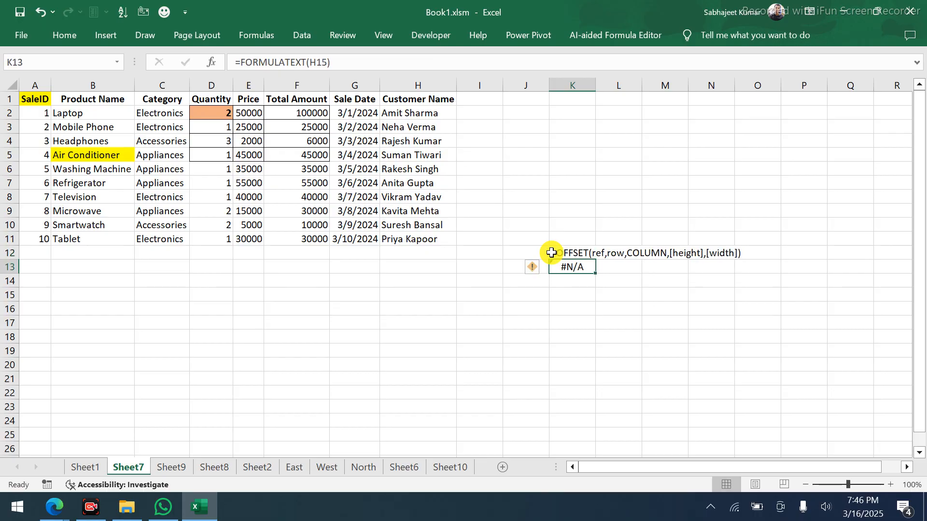
pyautogui.click(473, 312)
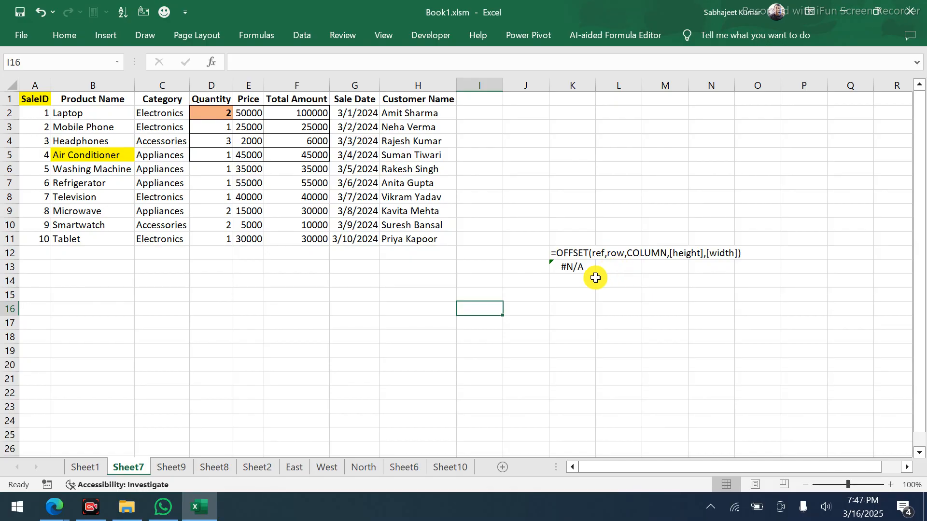
pyautogui.click(568, 294)
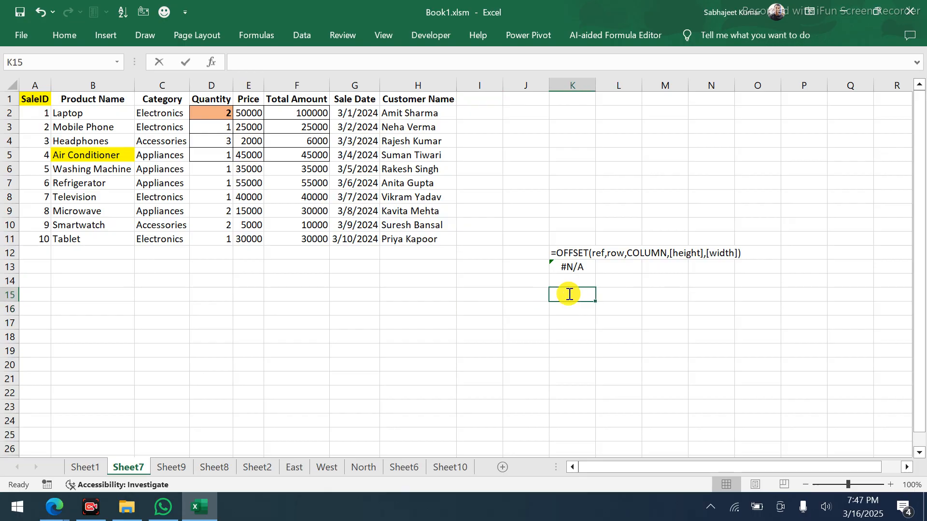
pyautogui.write('m')
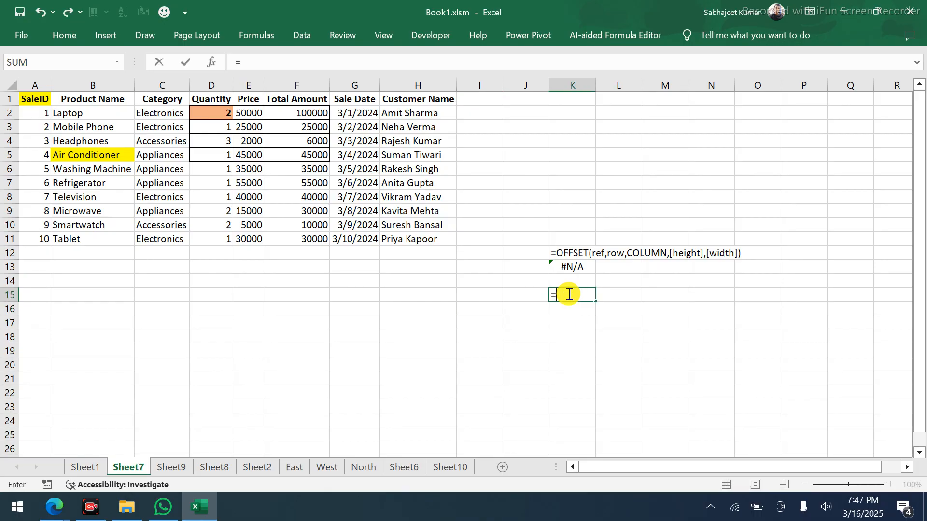
pyautogui.write('max')
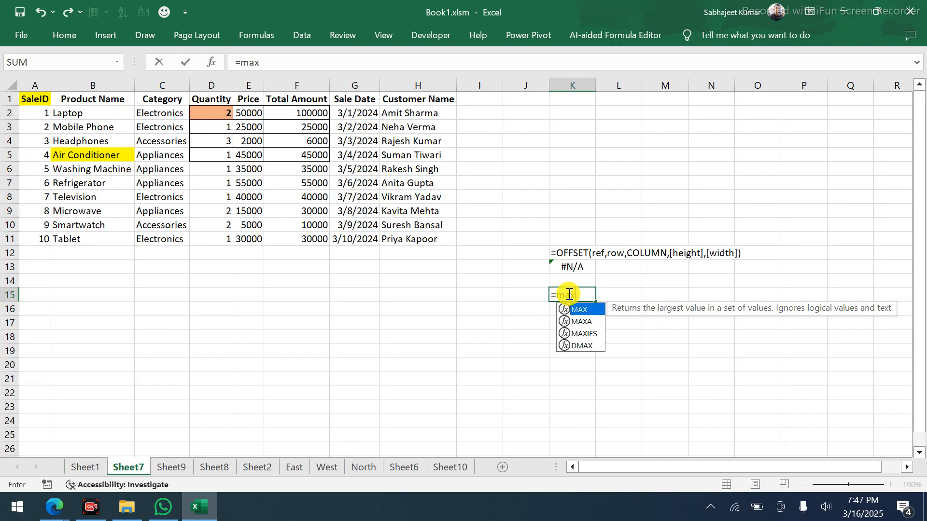
pyautogui.press('Tab')
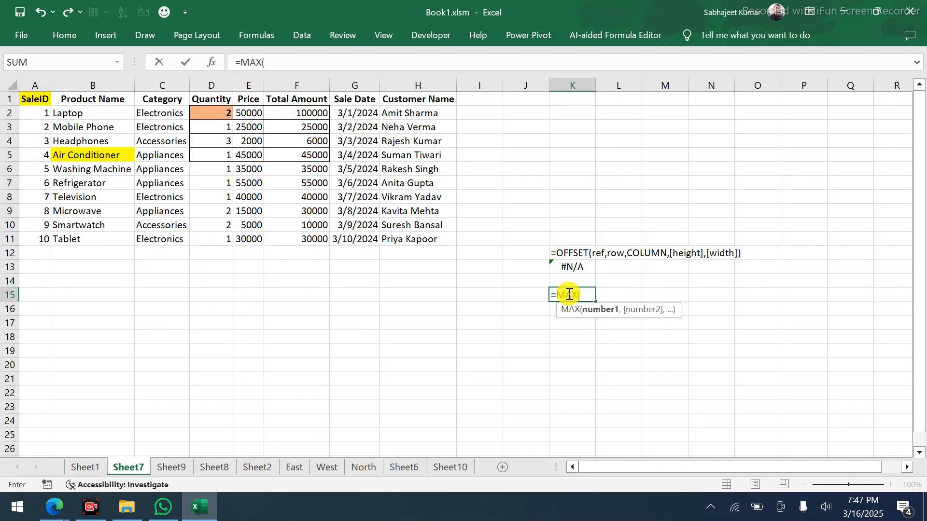
pyautogui.press('BackSpace')
pyautogui.press('BackSpace')
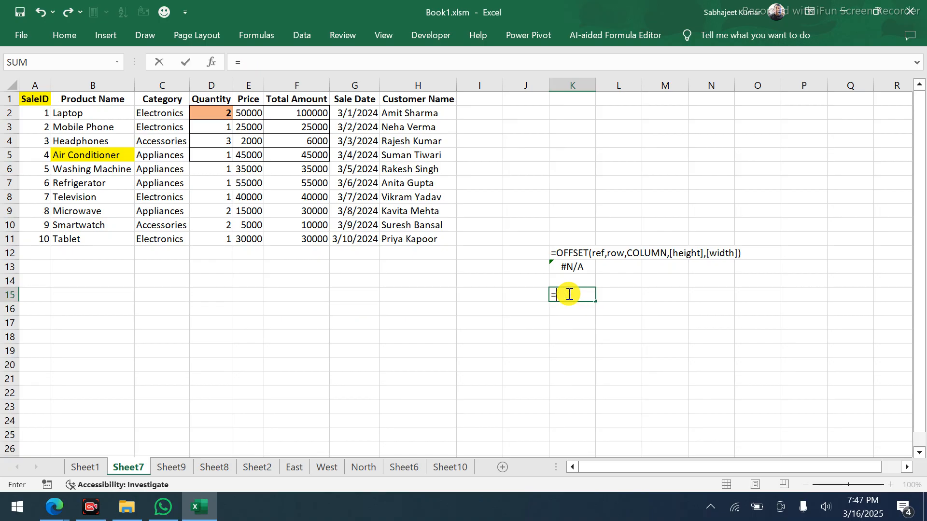
pyautogui.write('sum')
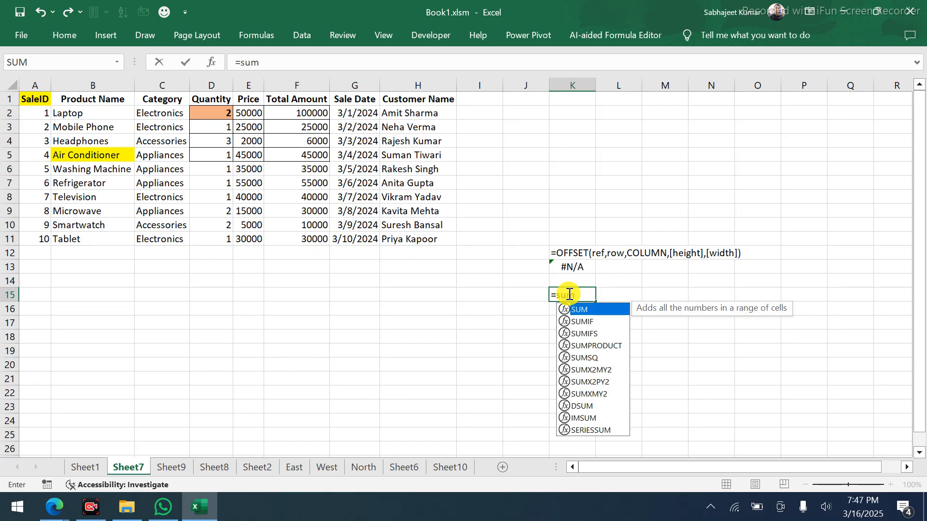
pyautogui.press('Tab')
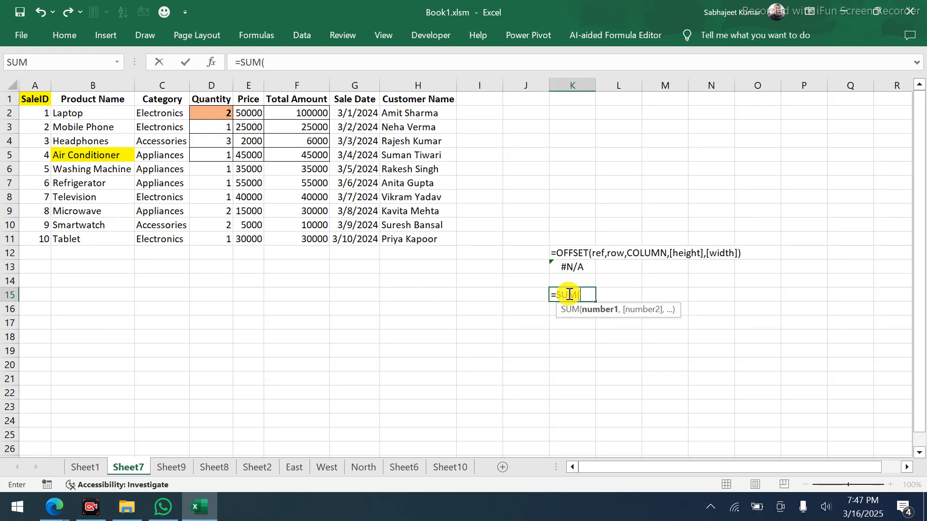
pyautogui.press('Escape')
# Inspect the formula stored in cell K13 without changing it and move to cell H13
pyautogui.press('Up')
pyautogui.press('Up')
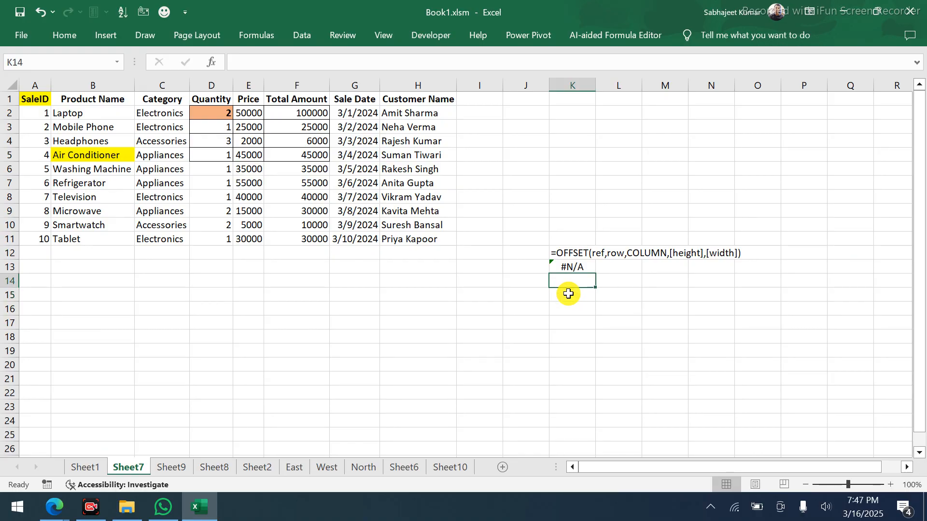
pyautogui.press('F2')
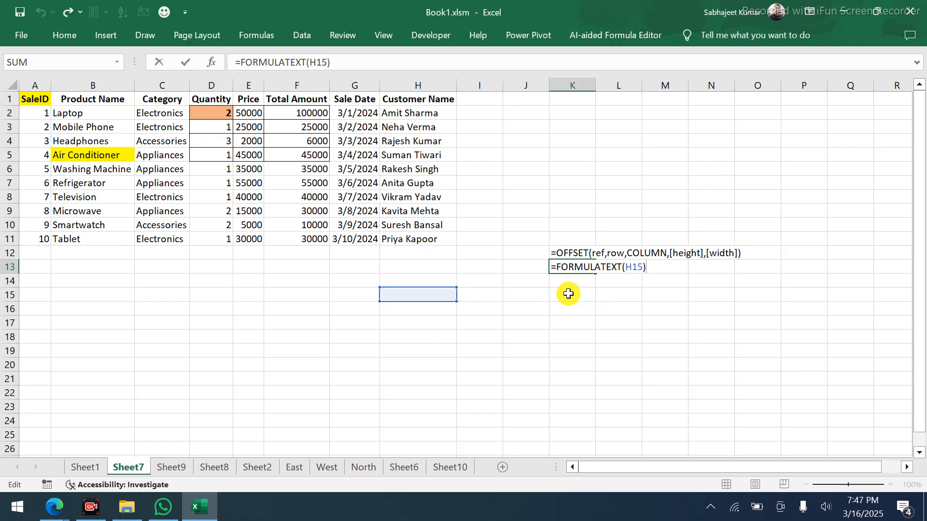
pyautogui.hotkey('ctrl', 'Return')
pyautogui.press('Left')
pyautogui.press('Left')
pyautogui.press('Left')
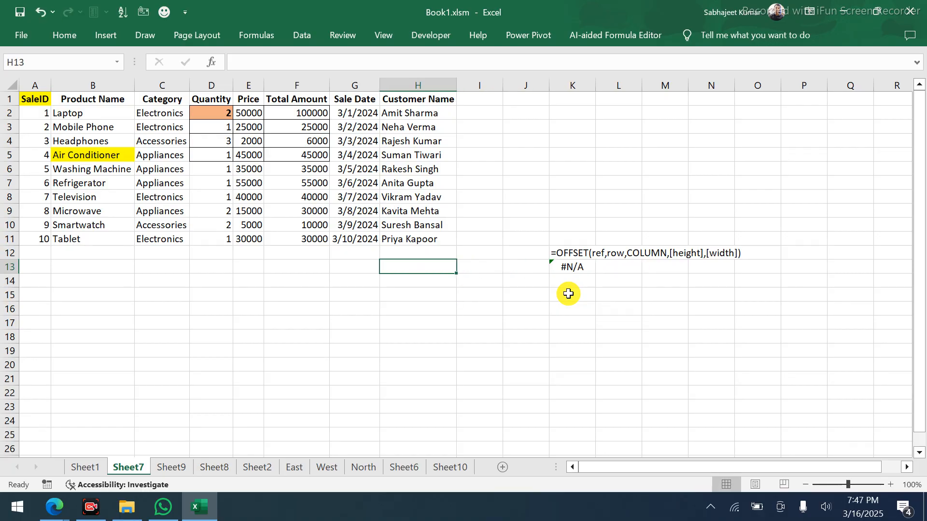
# Enter the formula =OFFSET(A1,4,1) in cell H15, two rows below the current cell
pyautogui.press('Down')
pyautogui.press('Down')
pyautogui.write('=')
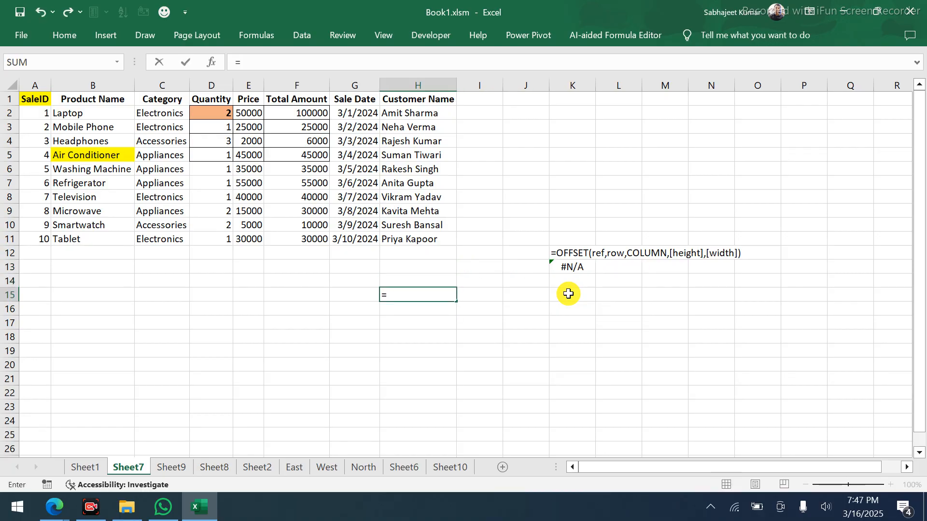
pyautogui.write('off')
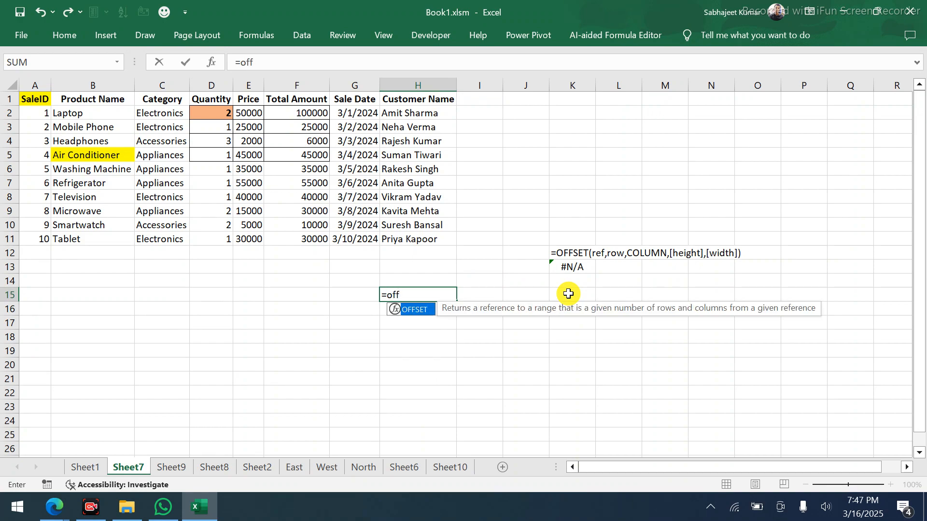
pyautogui.press('Tab')
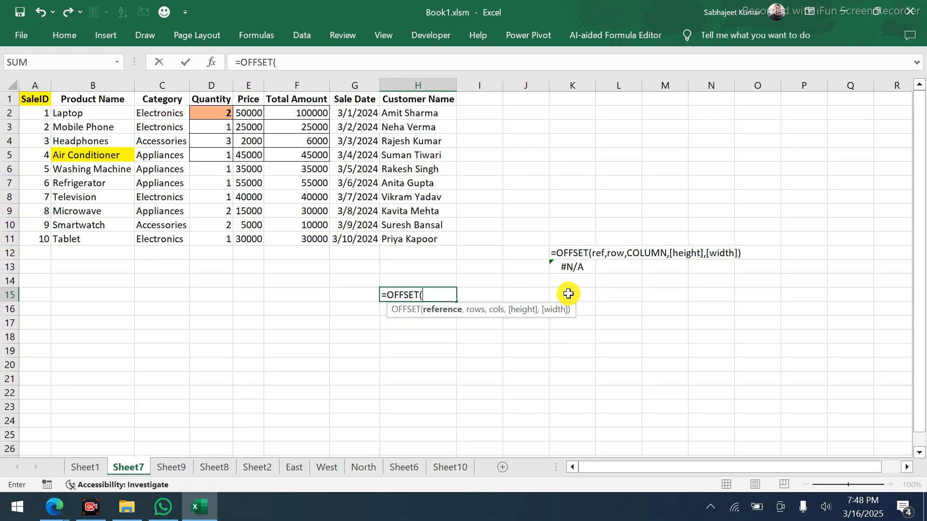
pyautogui.write('a1')
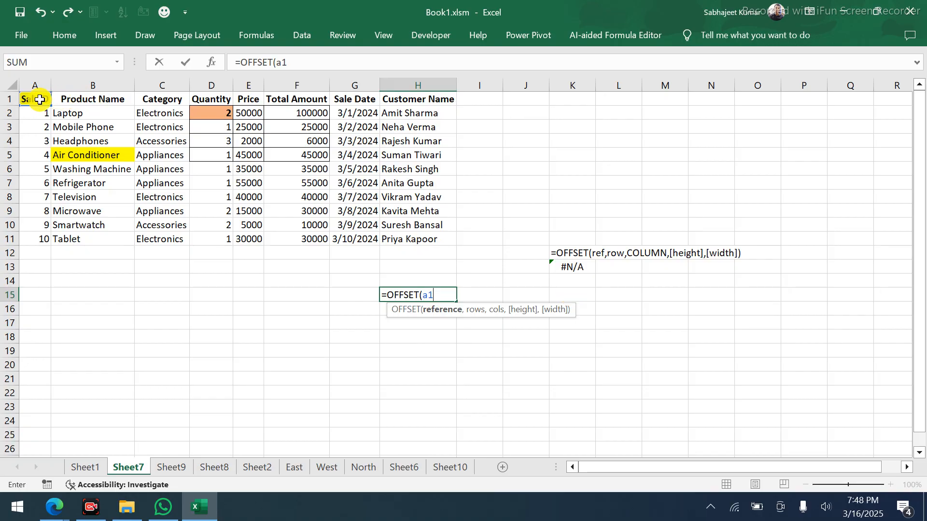
pyautogui.write(',')
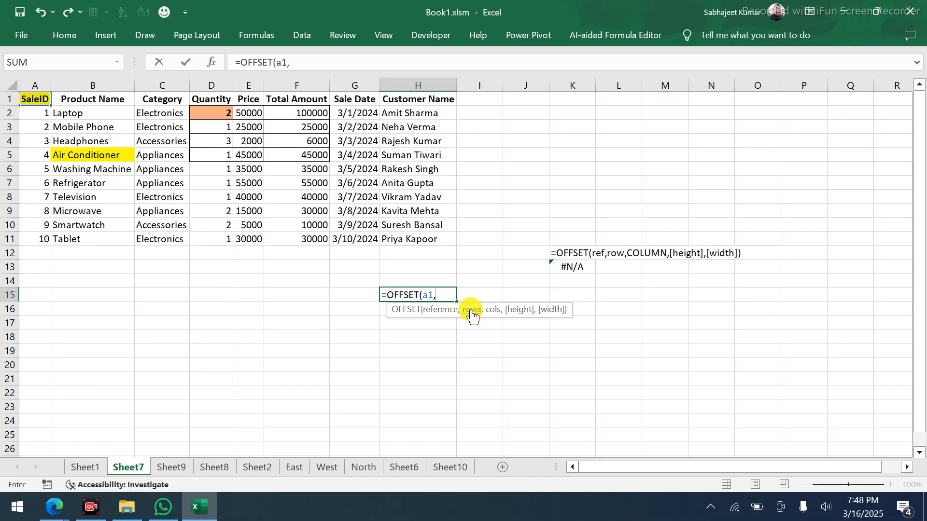
pyautogui.write('4')
pyautogui.write(',1')
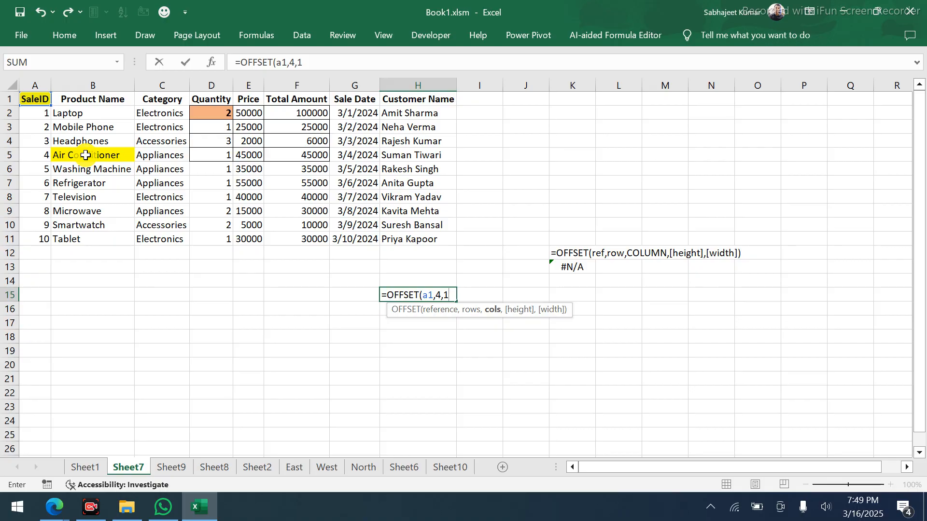
pyautogui.write(')')
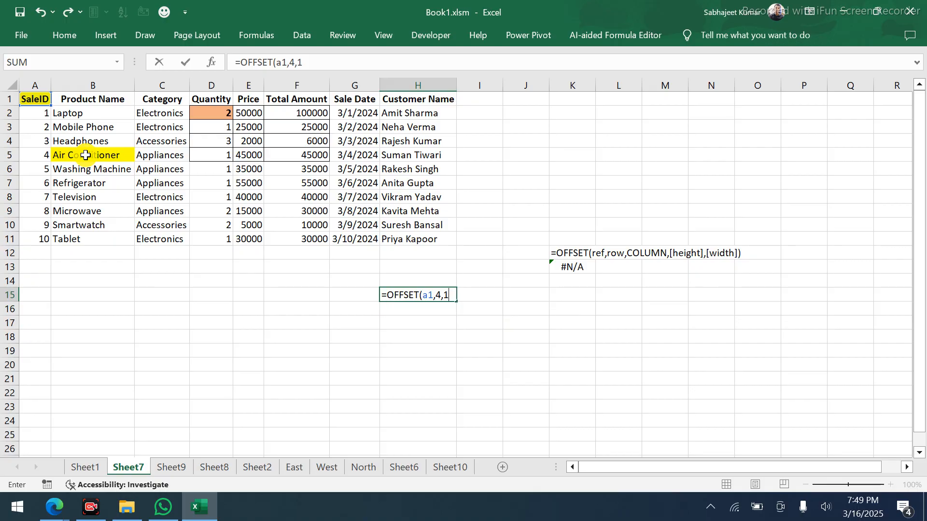
pyautogui.press('Return')
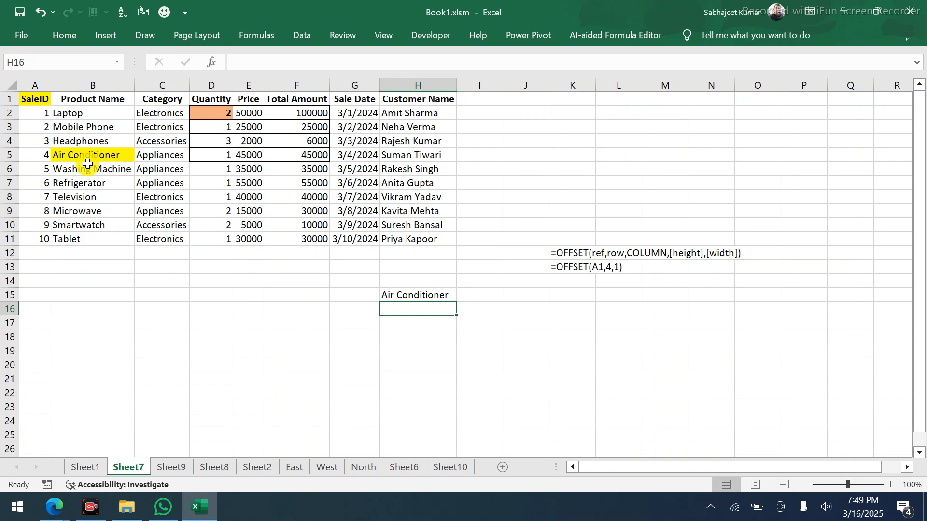
# Enter =OFFSET(A1,0,0) in cell H16 to demonstrate an offset of zero rows and zero columns
pyautogui.write('=')
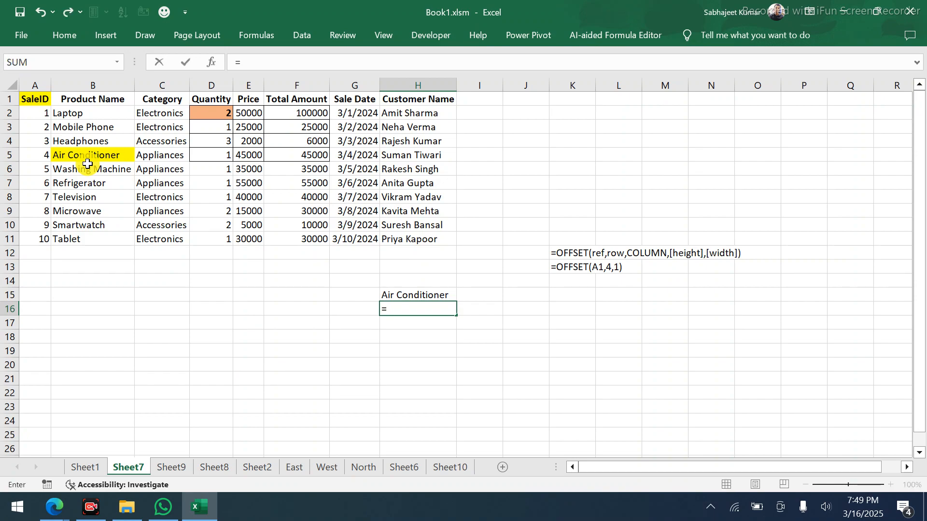
pyautogui.write('off')
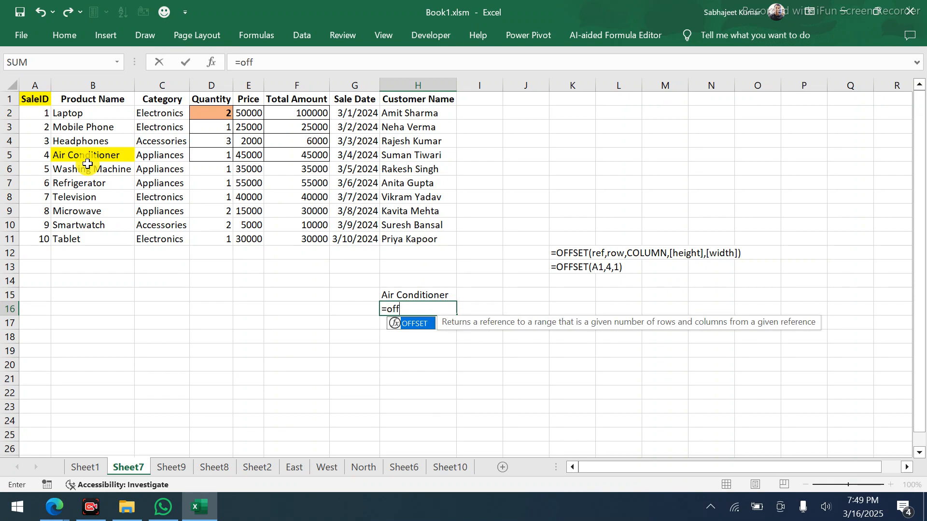
pyautogui.press('Tab')
pyautogui.write('a1')
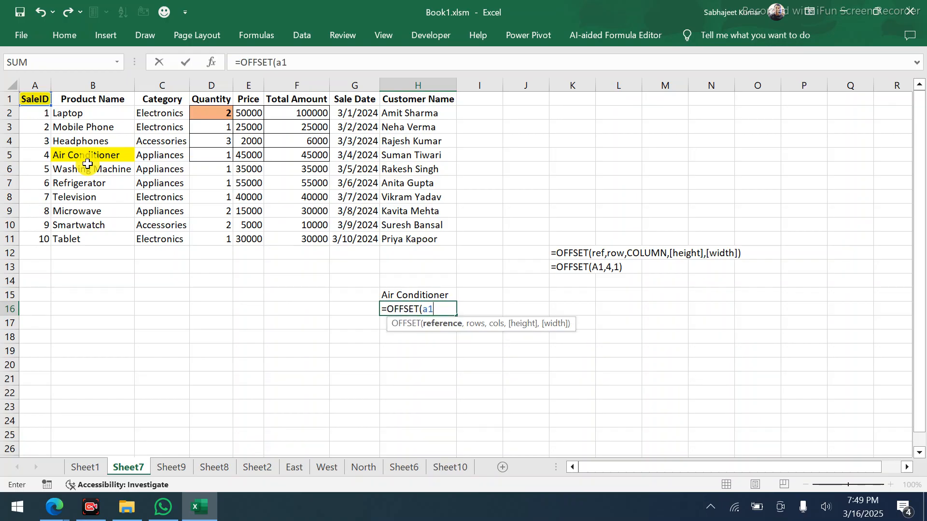
pyautogui.write(',')
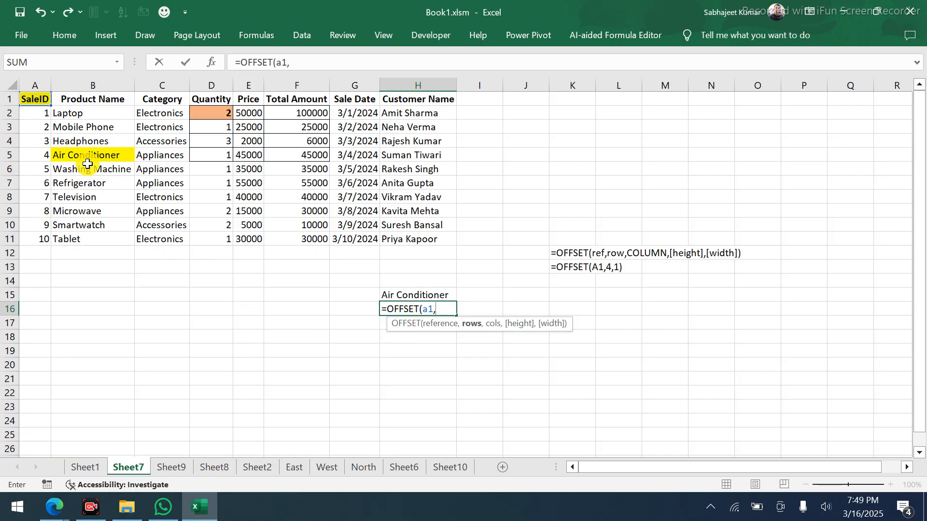
pyautogui.write('0,0)')
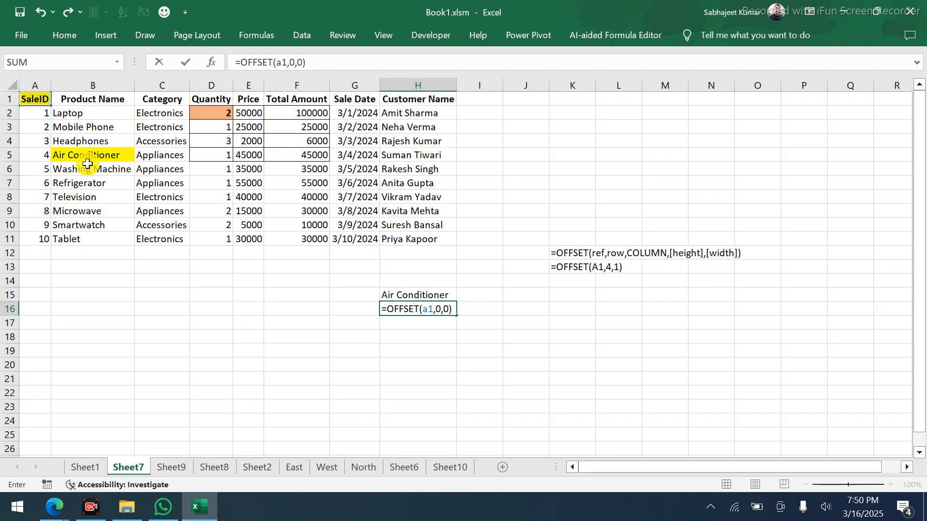
pyautogui.press('Return')
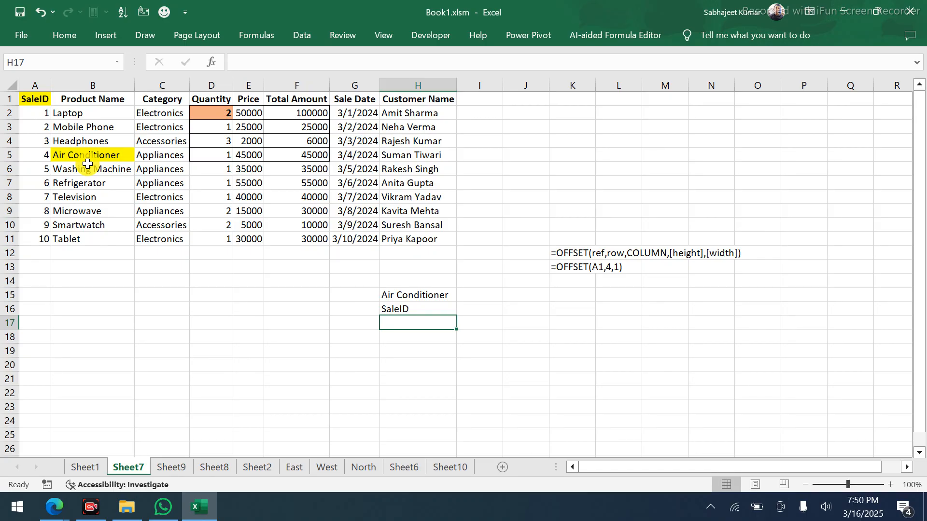
# Enter =OFFSET(A1,4,1,5,2) in cell H17, using a height of 5 and a width of 2
pyautogui.write('=i')
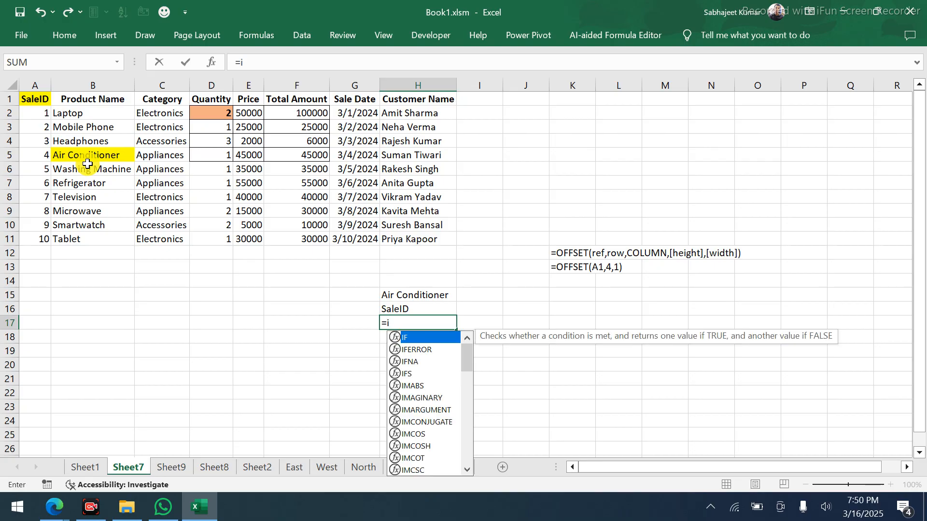
pyautogui.press('BackSpace')
pyautogui.write('off')
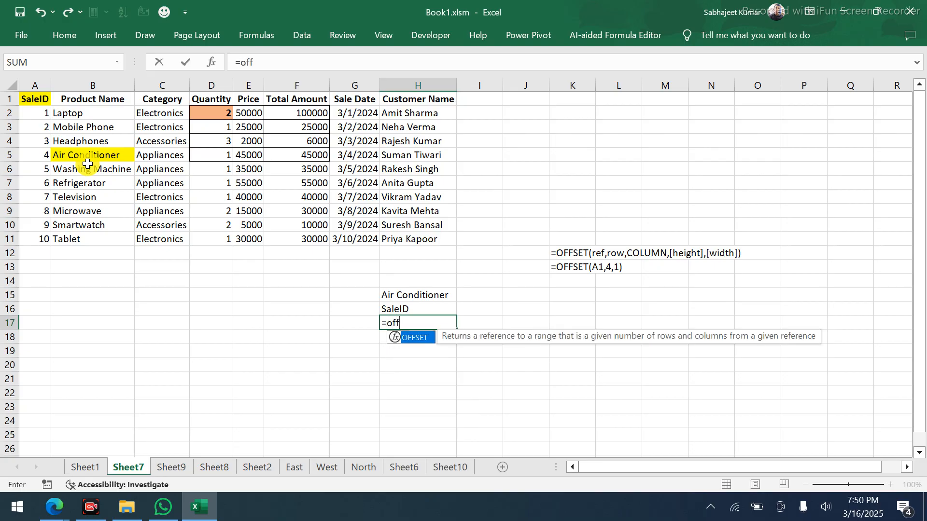
pyautogui.press('Tab')
pyautogui.write('a1')
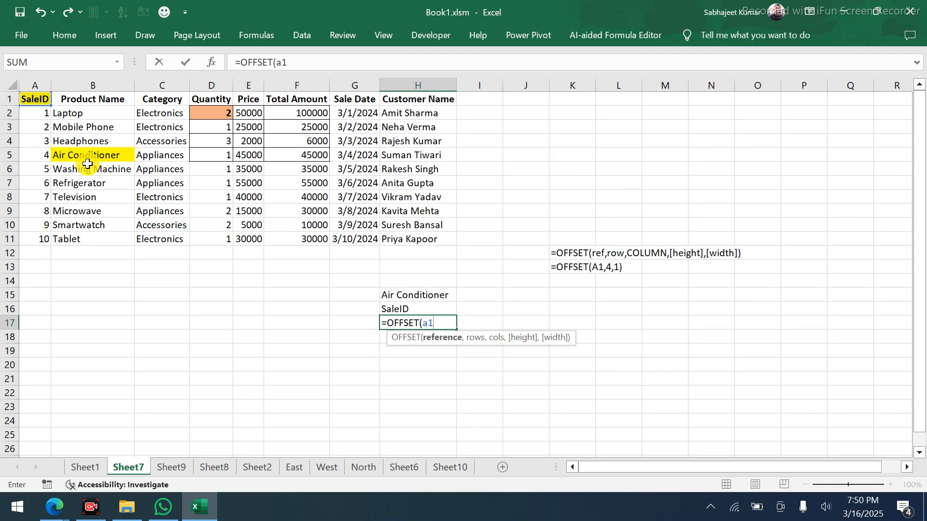
pyautogui.write(',')
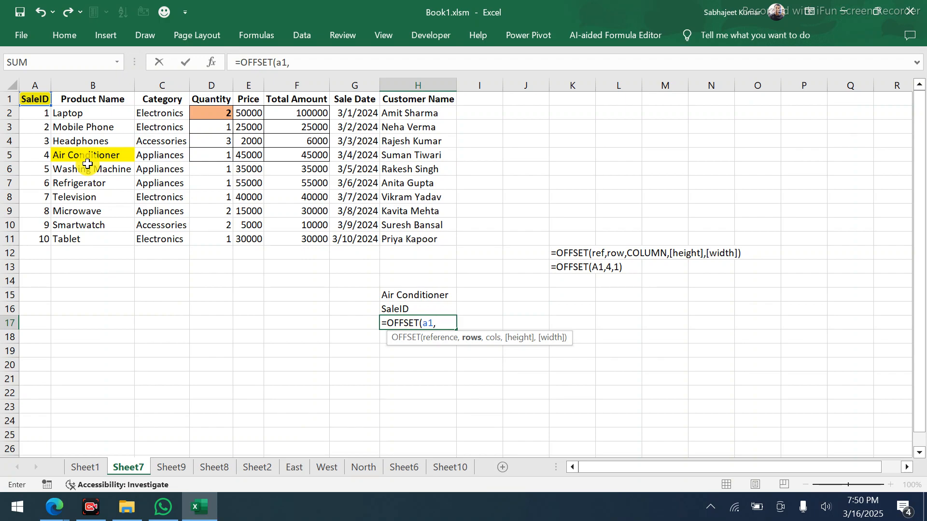
pyautogui.write('4,1,')
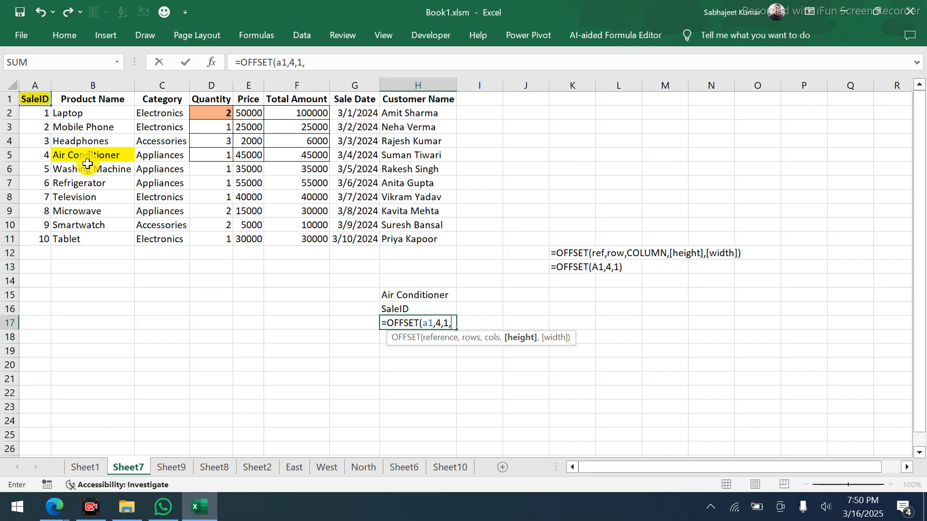
pyautogui.write('5,')
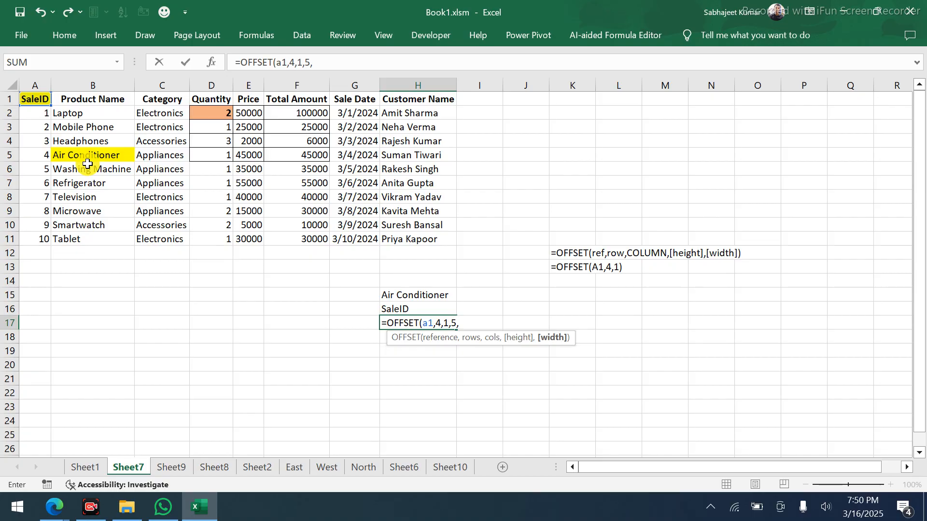
pyautogui.write('4')
pyautogui.press('BackSpace')
pyautogui.write('2)')
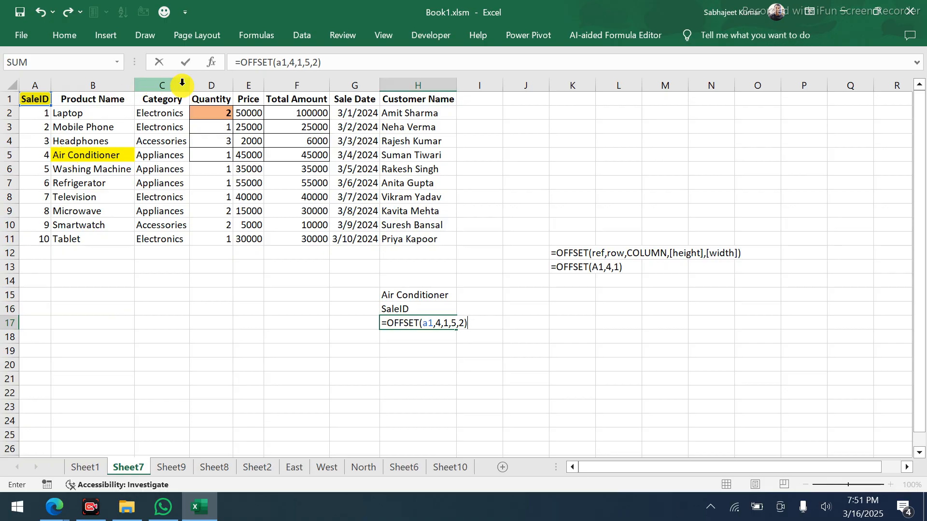
pyautogui.press('Return')
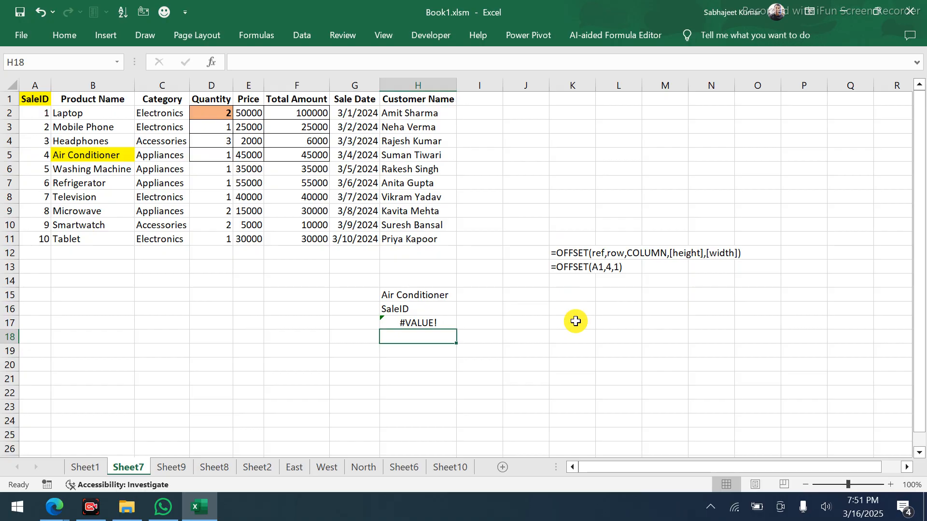
# Show the formula of cell H17 as text in cell K15 using FORMULATEXT
pyautogui.click(560, 295)
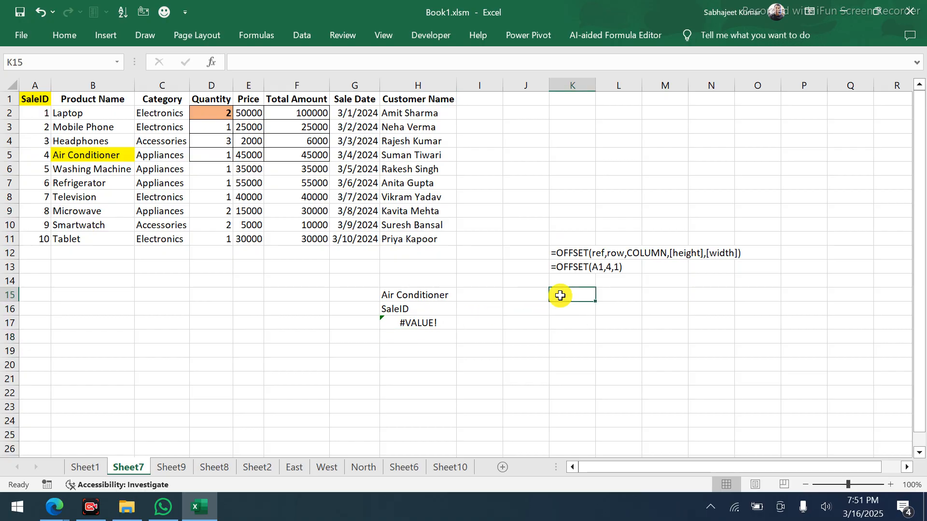
pyautogui.write('=for')
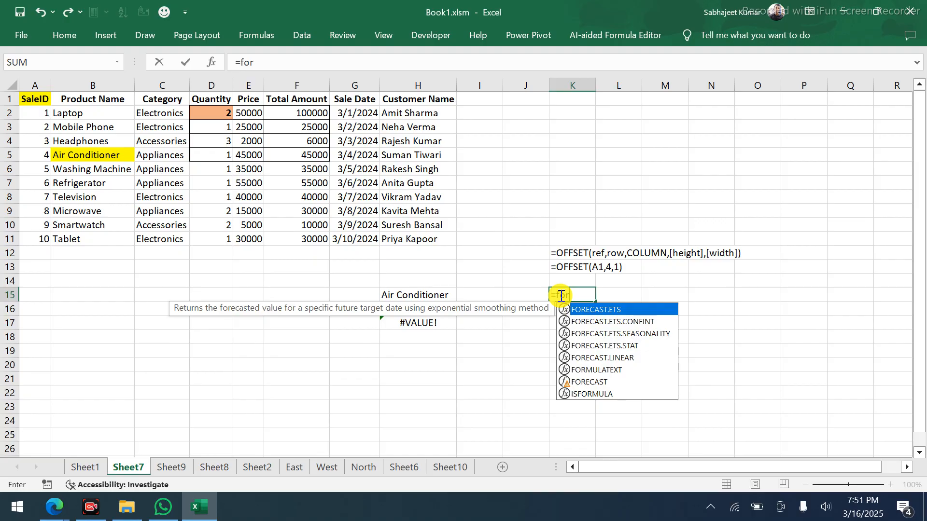
pyautogui.write('m')
pyautogui.press('Tab')
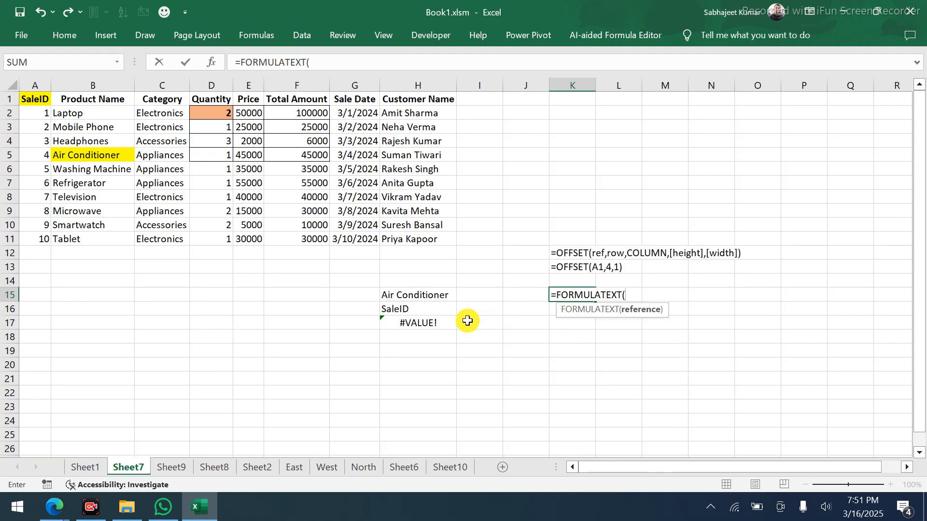
pyautogui.click(445, 322)
pyautogui.press('Return')
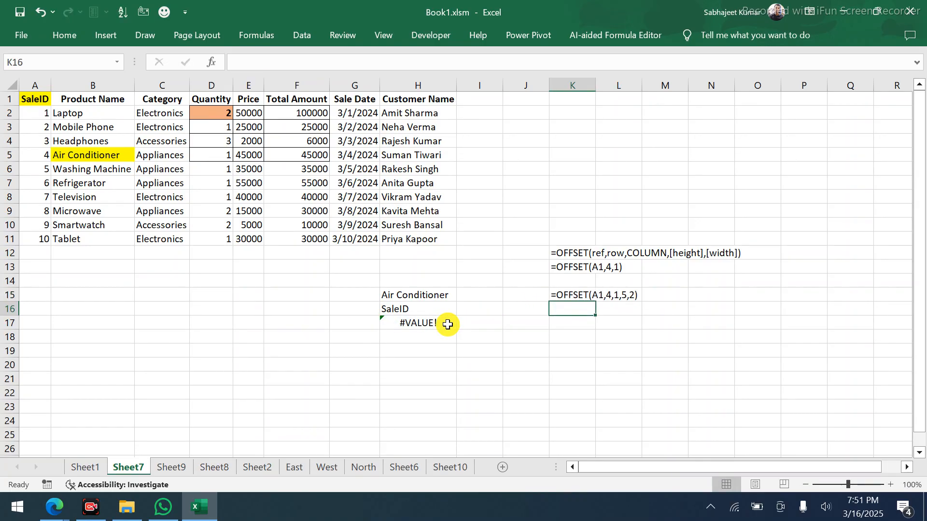
# Make the five-row, two-column range B5:C9, starting at Air Conditioner, bold
pyautogui.click(79, 154)
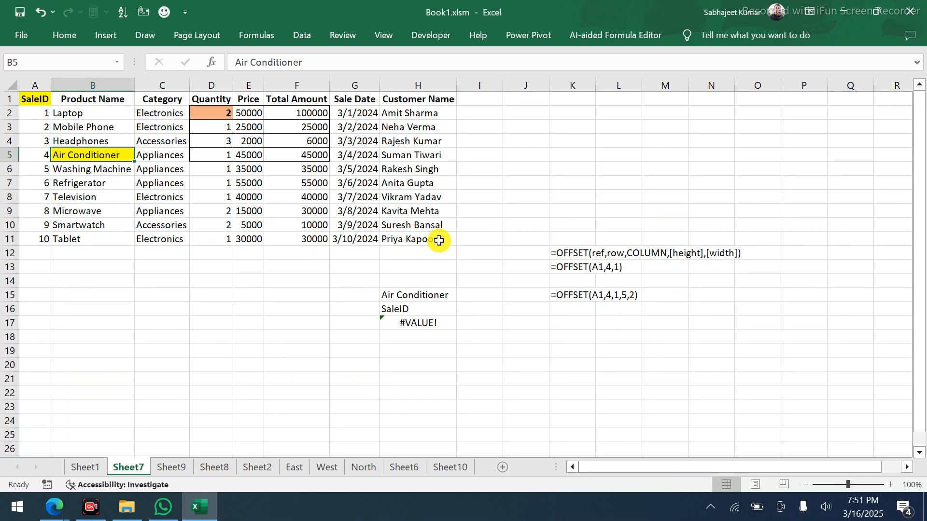
pyautogui.hotkey('shift', 'Down')
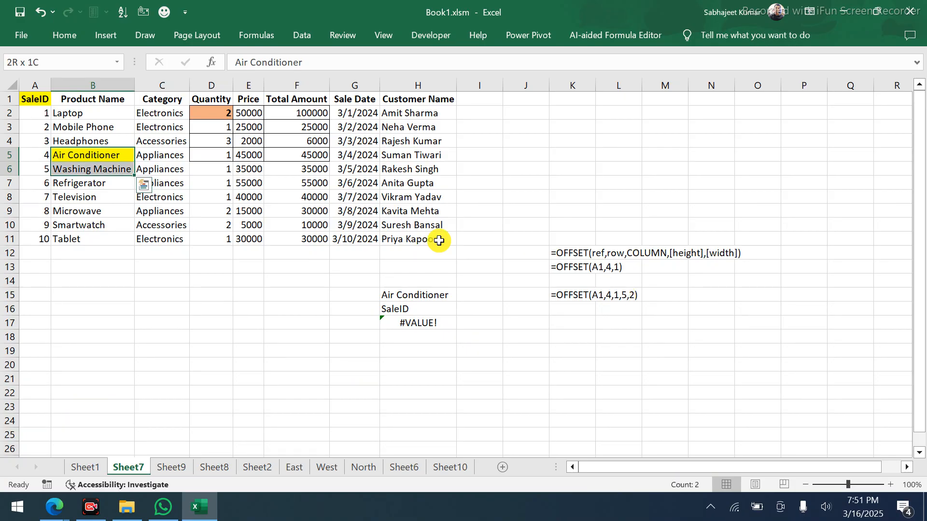
pyautogui.hotkey('shift', 'Down')
pyautogui.hotkey('shift', 'Down')
pyautogui.hotkey('shift', 'Down')
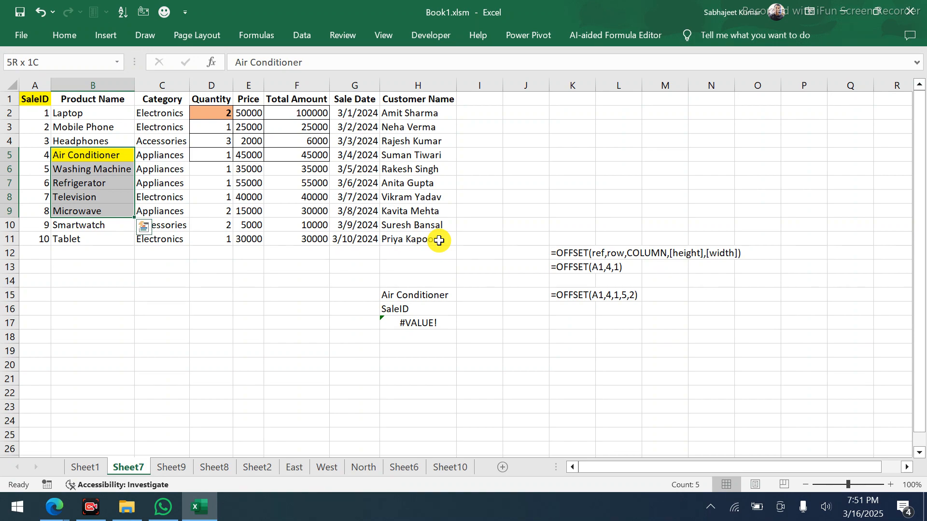
pyautogui.hotkey('shift', 'Right')
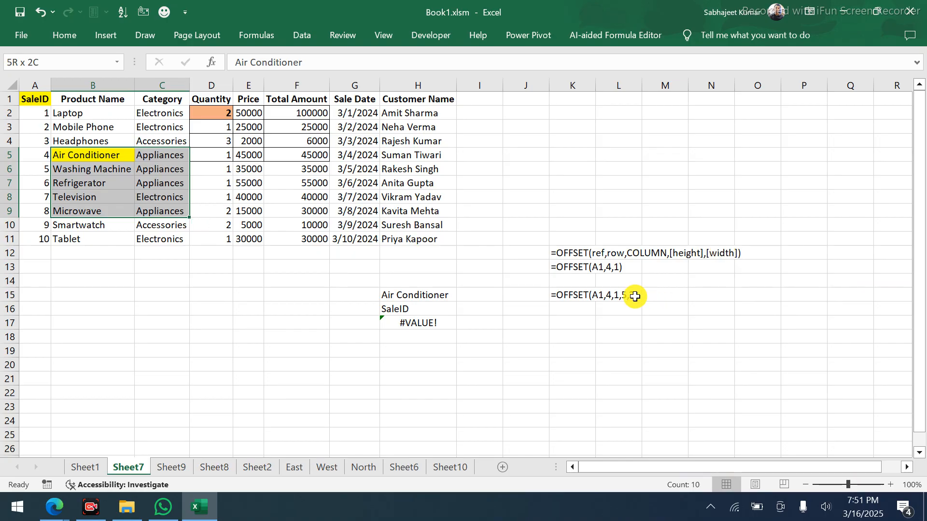
pyautogui.hotkey('ctrl', 'b')
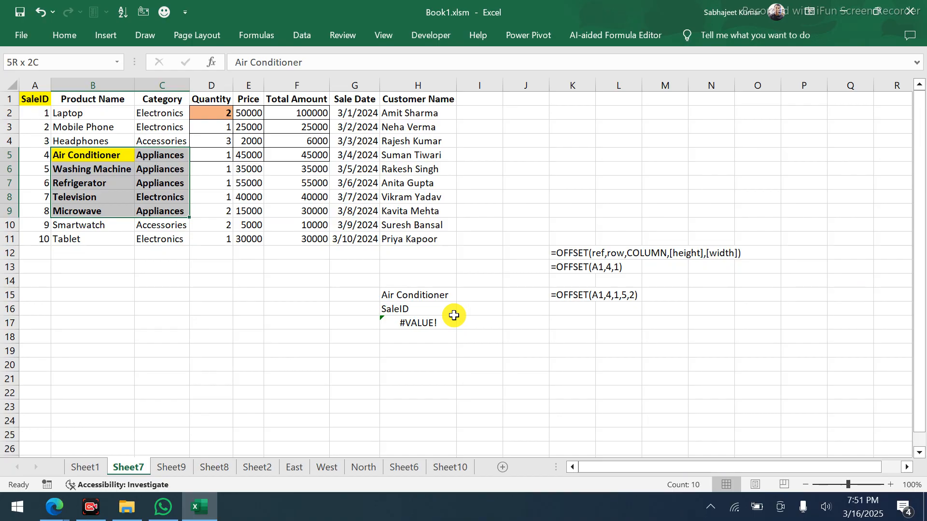
# Make the A1 reference absolute in the OFFSET formula of cell H17, giving =OFFSET($A$1,4,1,5,2)
pyautogui.click(423, 321)
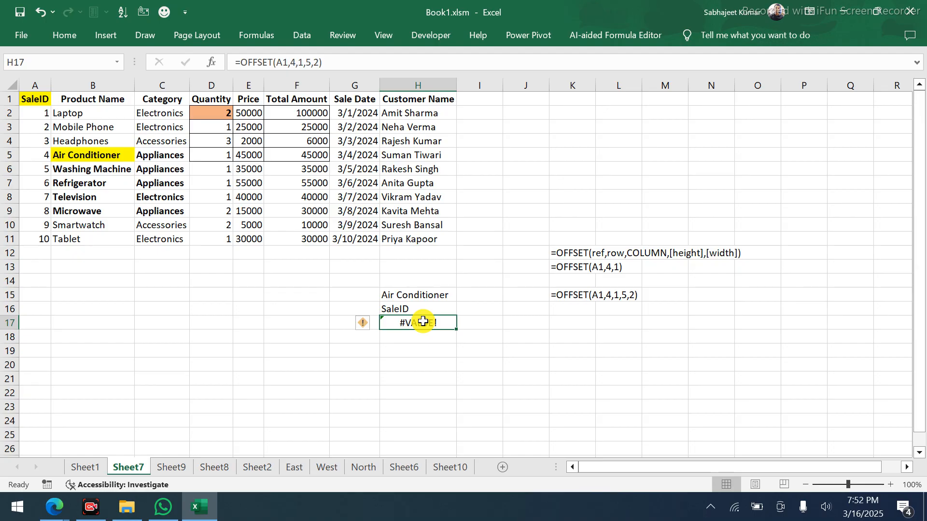
pyautogui.doubleClick(406, 322)
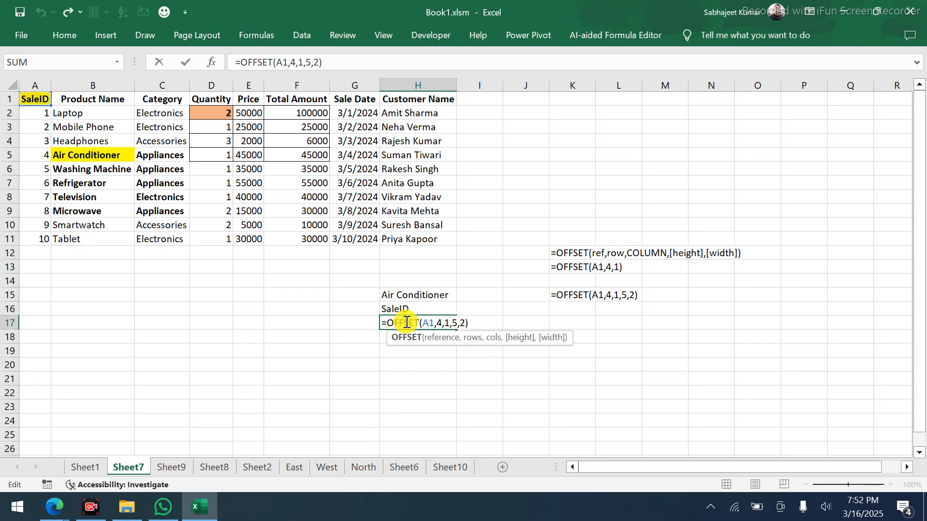
pyautogui.click(428, 322)
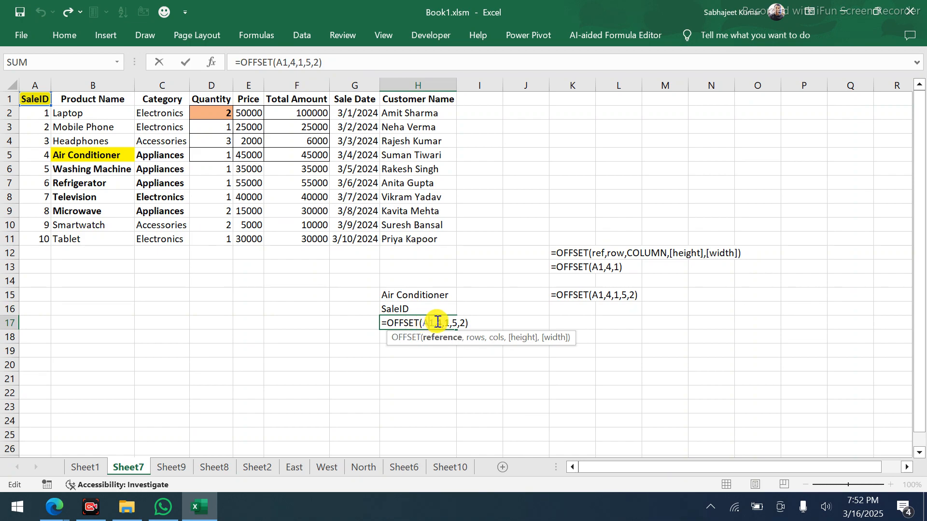
pyautogui.press('F4')
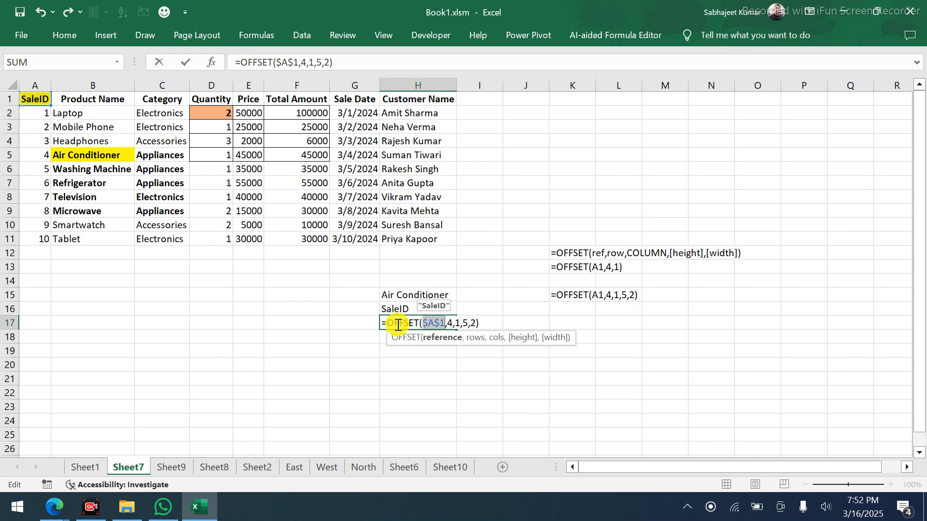
pyautogui.press('Return')
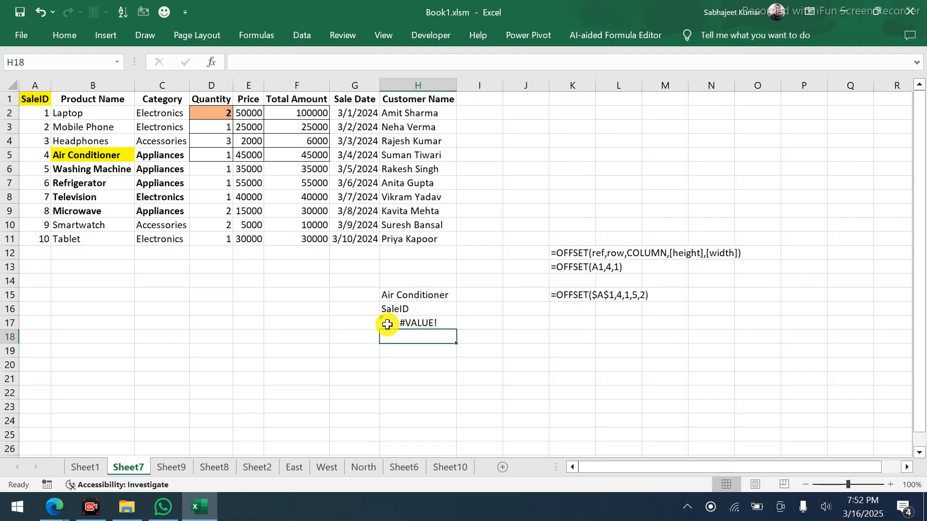
# Re-enter the OFFSET formula in cell H17 as an array formula
pyautogui.click(388, 325)
pyautogui.doubleClick(387, 324)
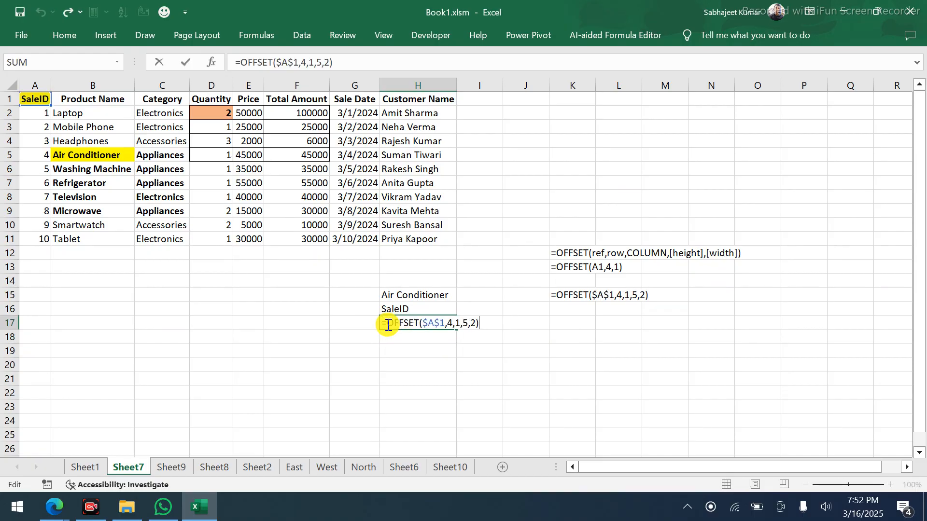
pyautogui.moveTo(387, 324); pyautogui.dragTo(482, 323)
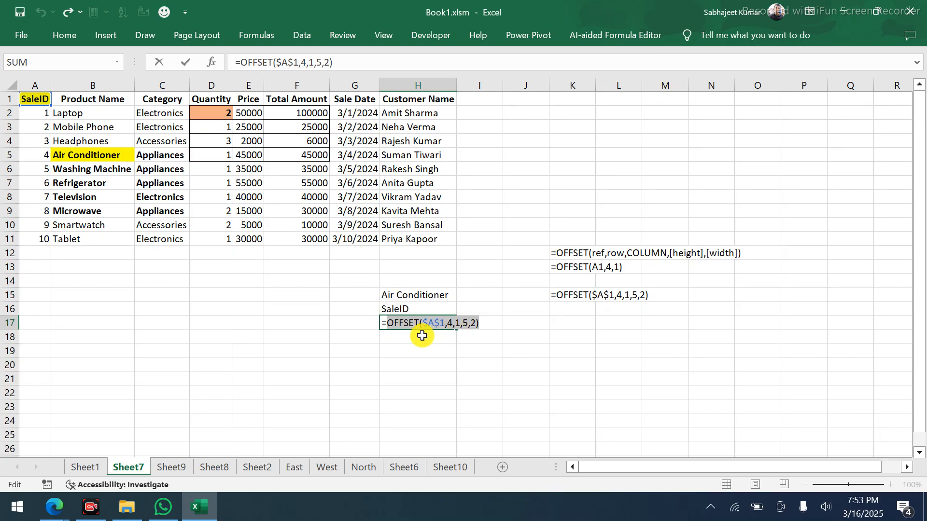
pyautogui.hotkey('ctrl', 'shift', 'Return')
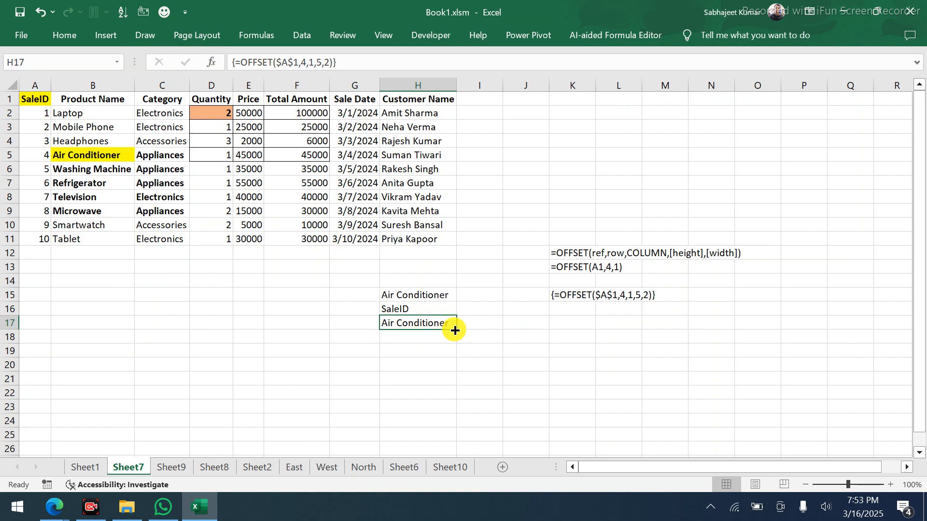
# Extend the H17 formula over H17:K25 as one multi-cell array formula, and autofit the width of column I
pyautogui.moveTo(455, 331); pyautogui.dragTo(613, 428)
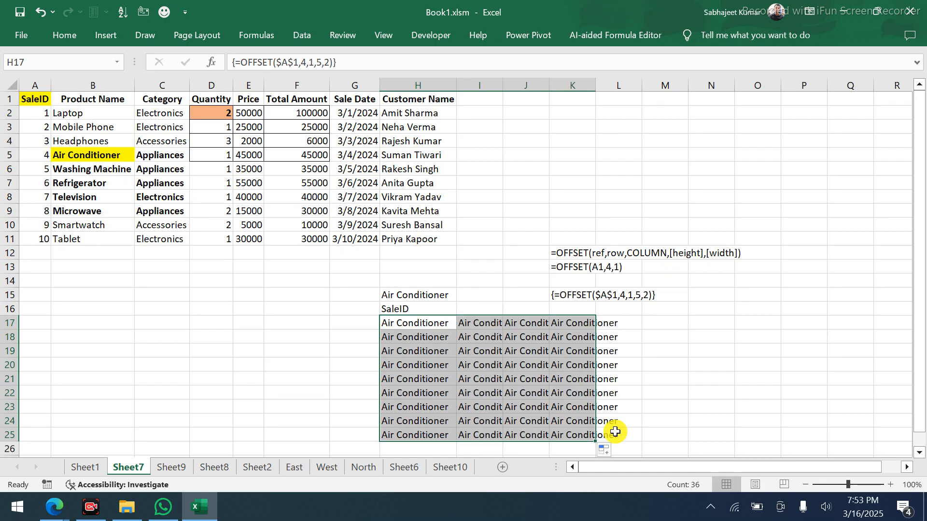
pyautogui.press('F2')
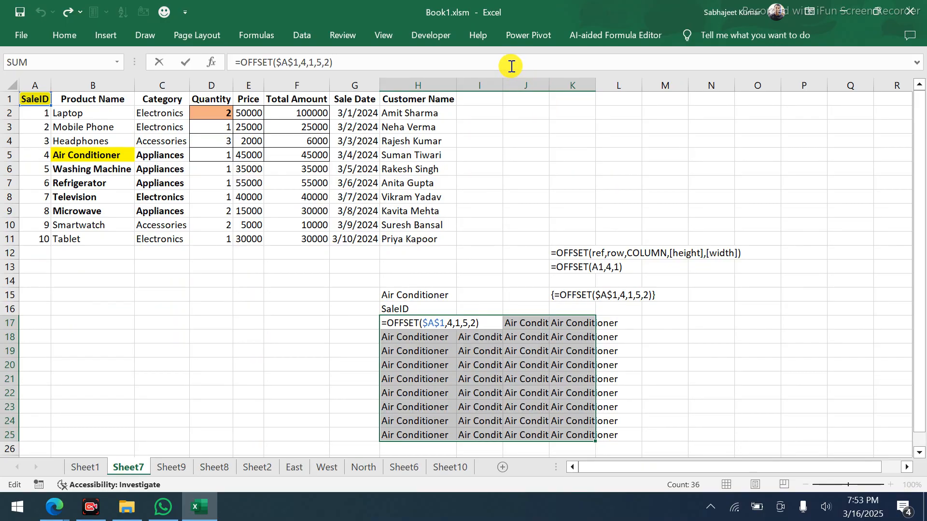
pyautogui.hotkey('ctrl', 'shift', 'Return')
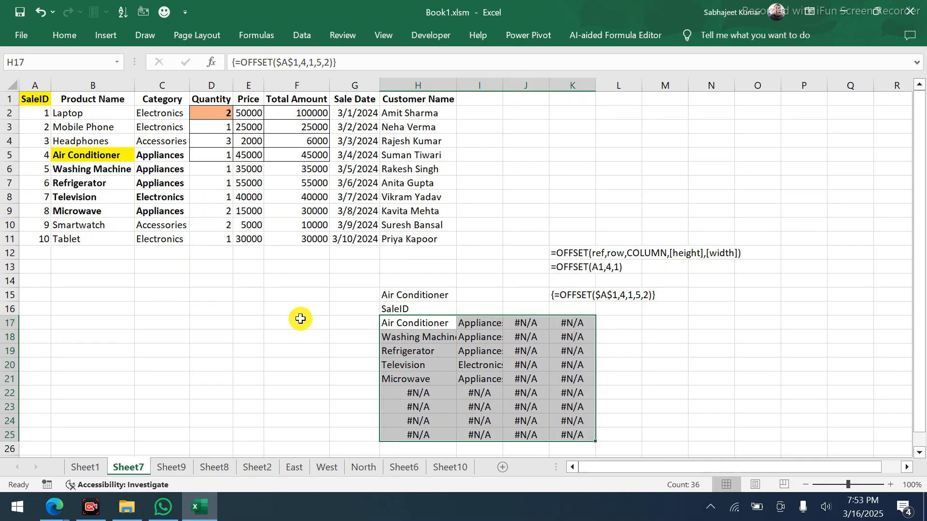
pyautogui.moveTo(396, 323); pyautogui.dragTo(499, 375)
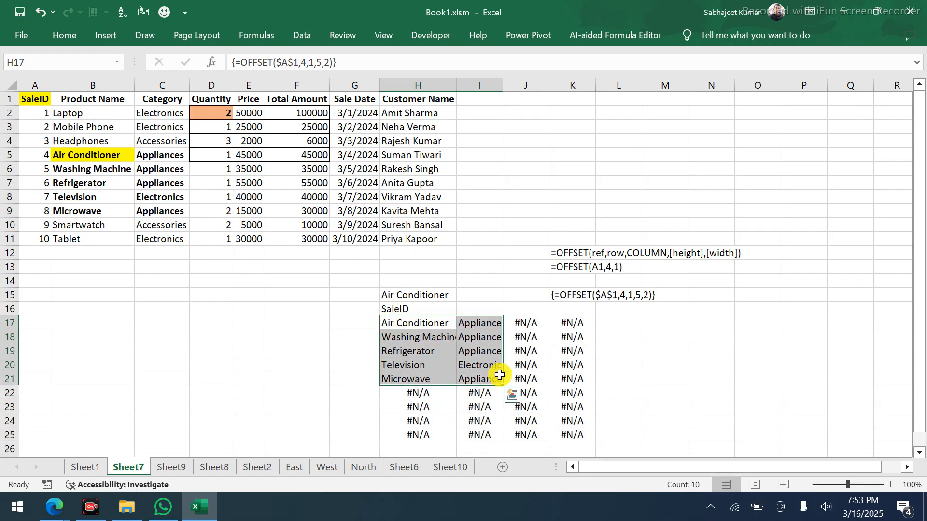
pyautogui.doubleClick(503, 88)
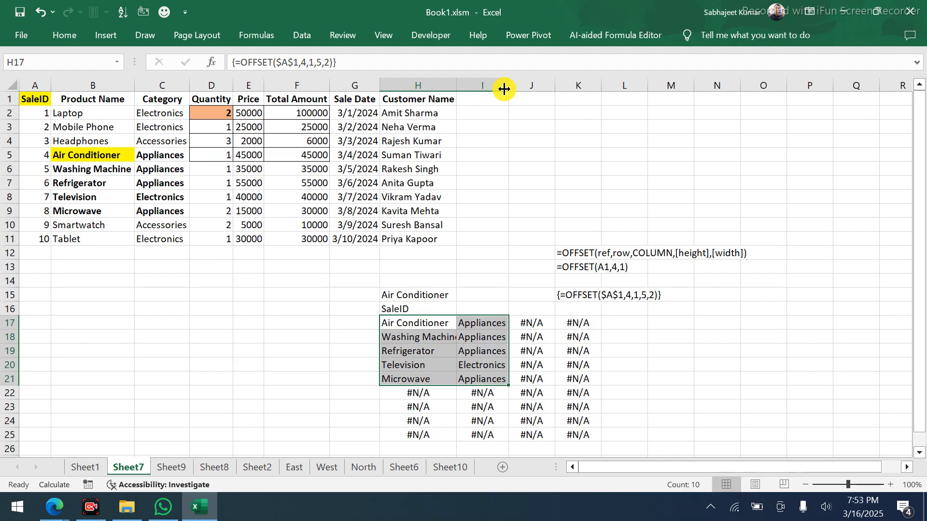
pyautogui.click(113, 323)
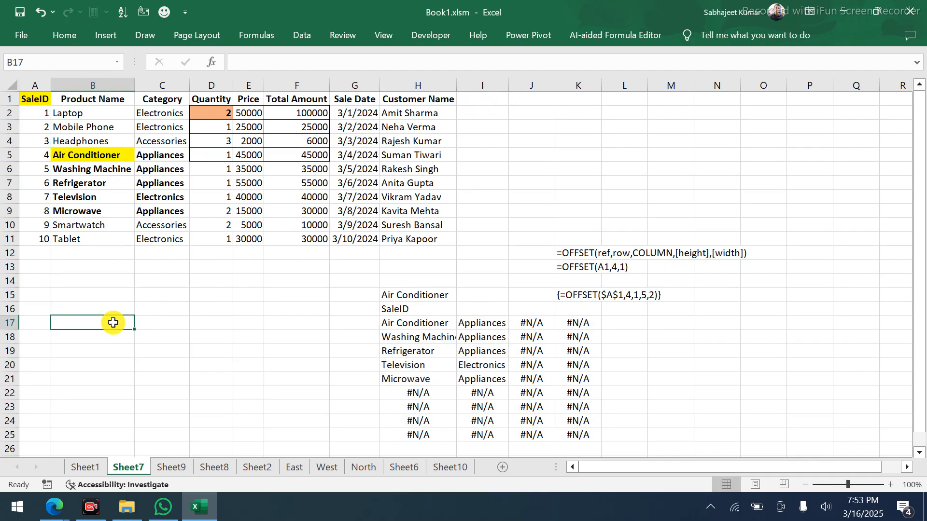
pyautogui.write('=off')
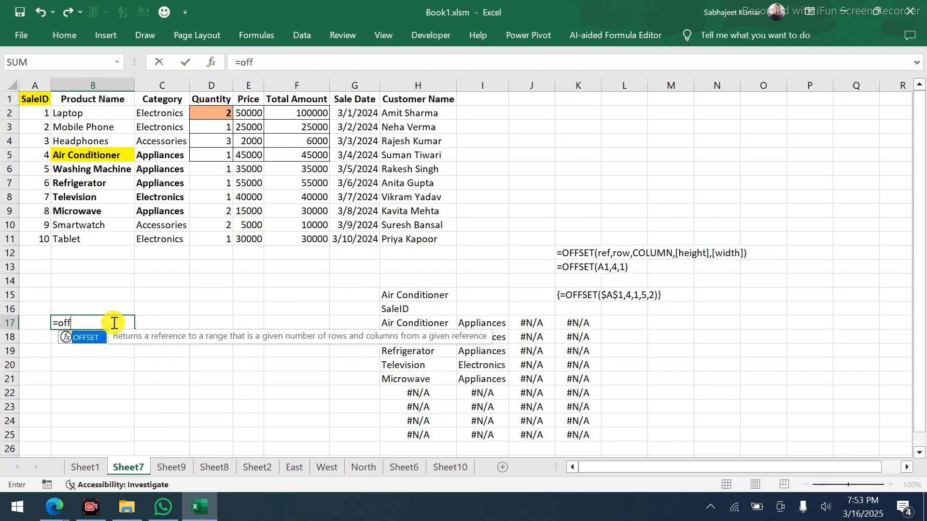
pyautogui.press('Tab')
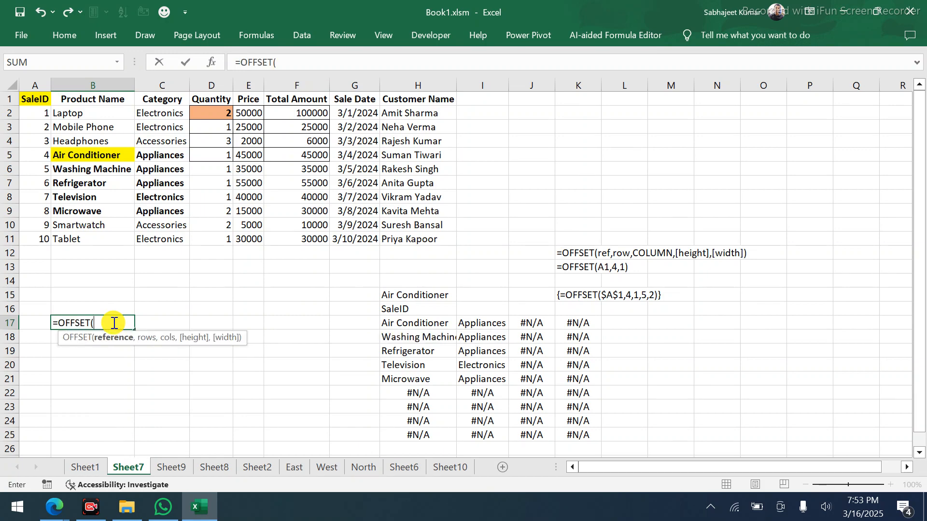
pyautogui.click(30, 99)
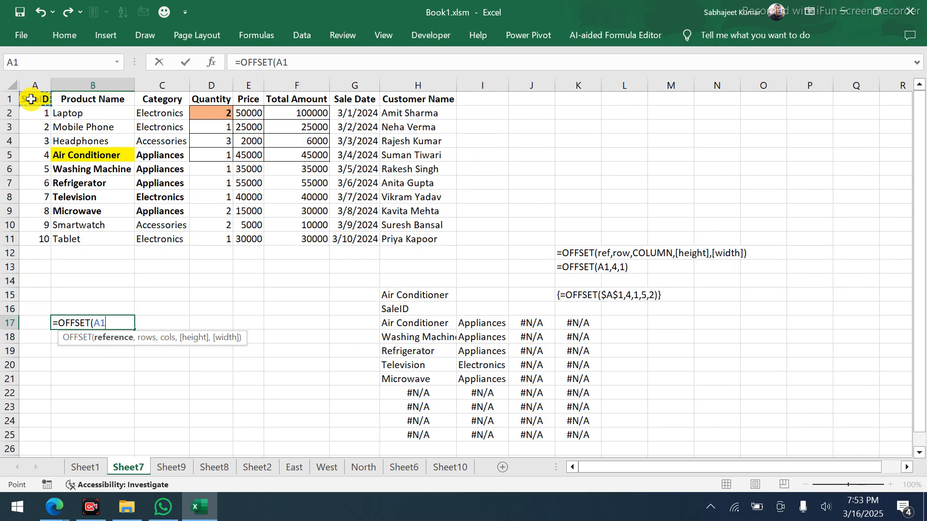
pyautogui.write(',')
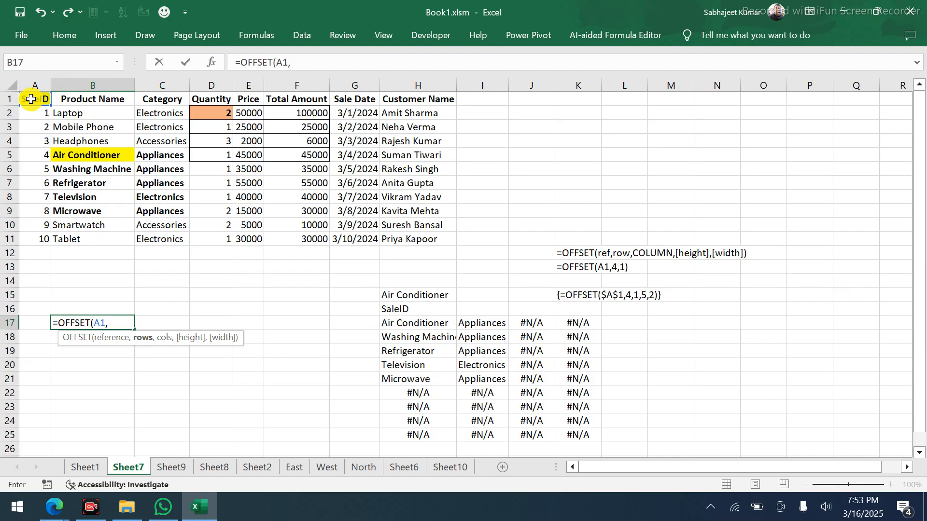
pyautogui.press('Escape')
# Enter =OFFSET(D2,,,4,3) in cell B17, leaving rows and columns blank with a height of 4 and a width of 3
pyautogui.write('=')
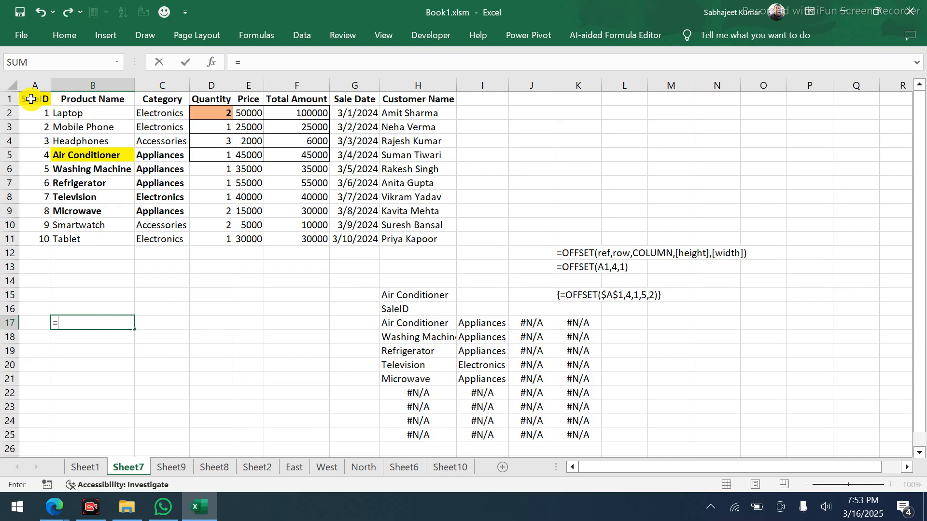
pyautogui.write('off')
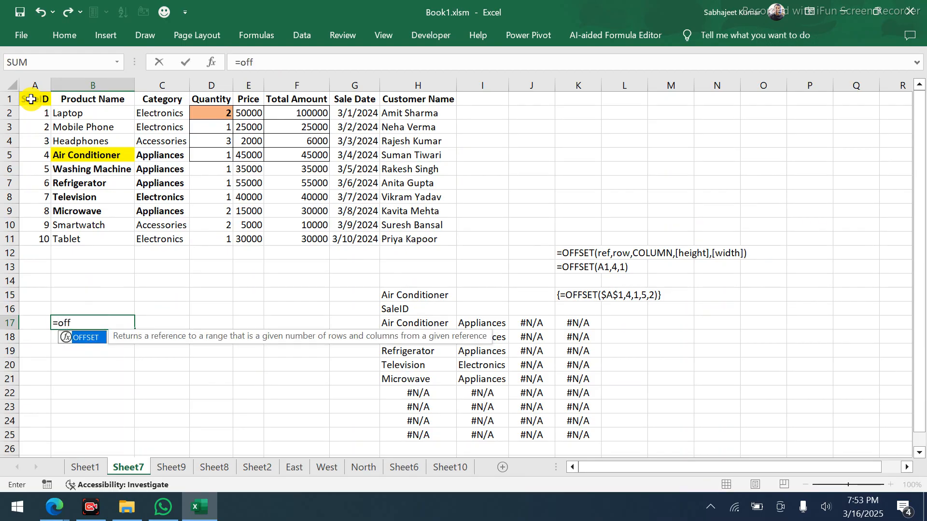
pyautogui.press('Tab')
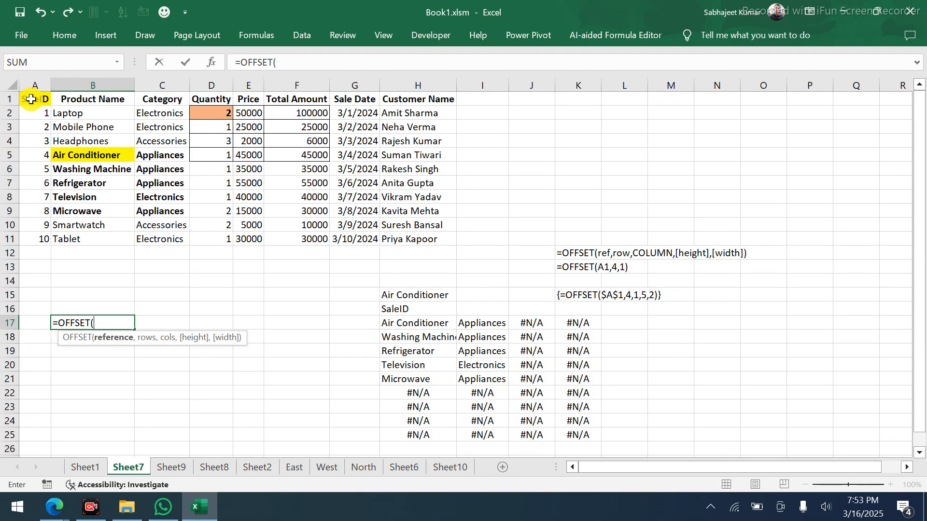
pyautogui.click(204, 109)
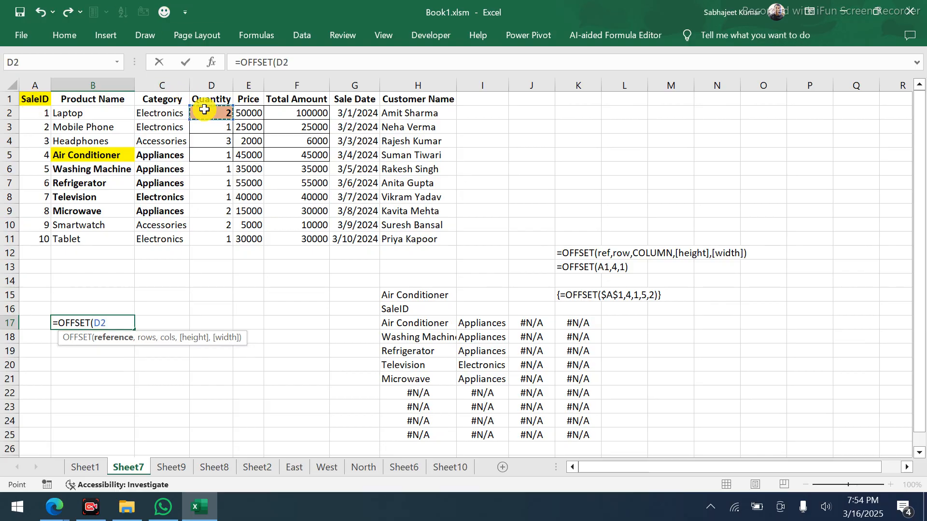
pyautogui.write(',')
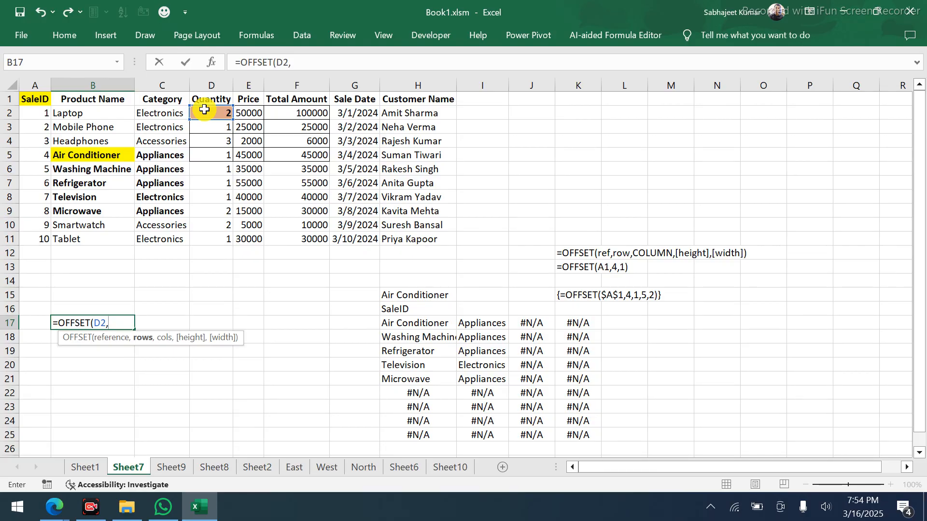
pyautogui.write('0')
pyautogui.press('BackSpace')
pyautogui.write(',,,')
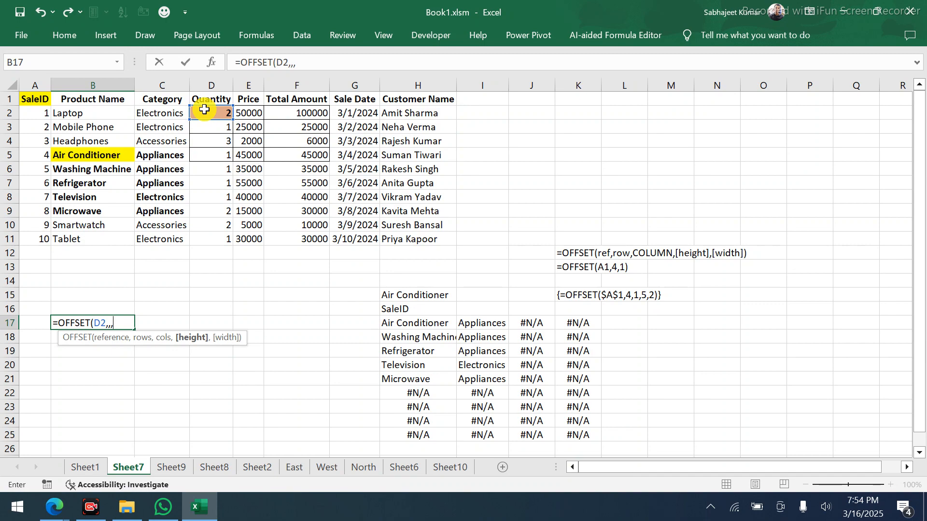
pyautogui.write('4,3')
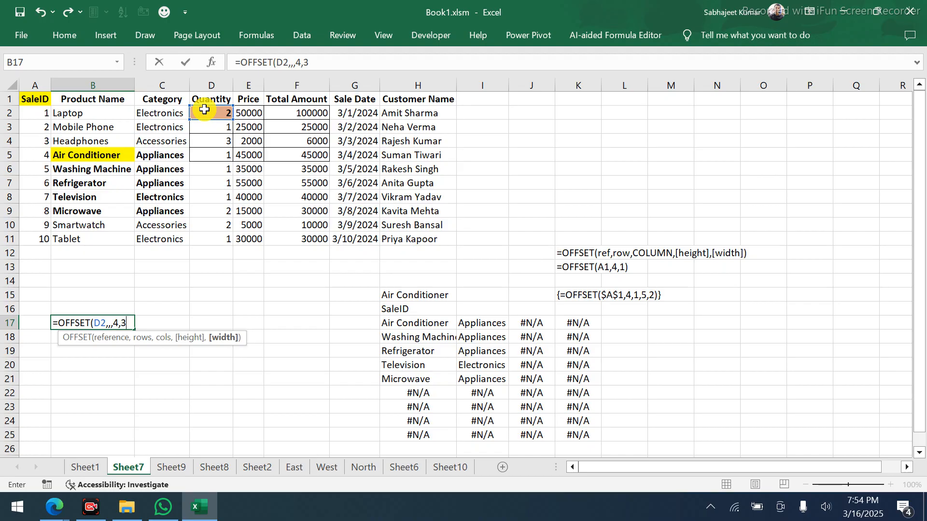
pyautogui.write(')')
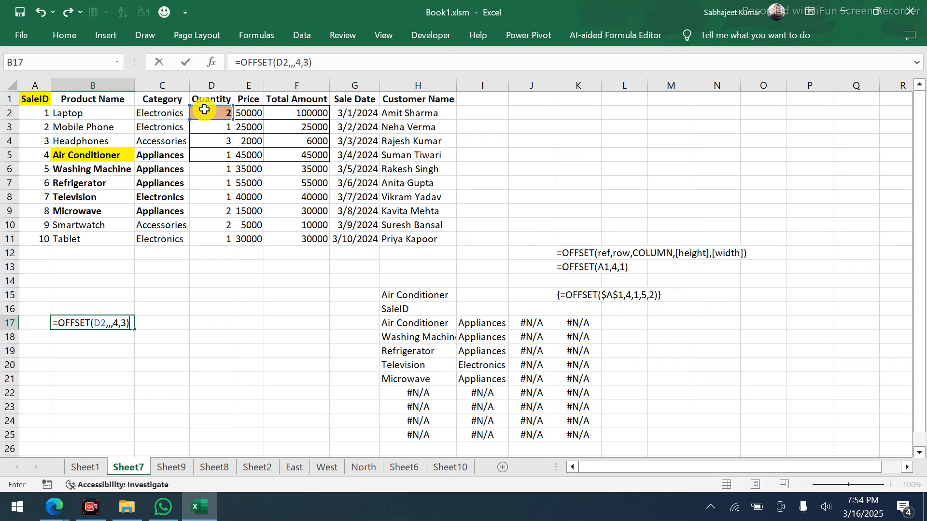
pyautogui.press('Return')
# Preview the array of values that the OFFSET formula in cell B17 returns, leaving the formula as it is
pyautogui.press('Up')
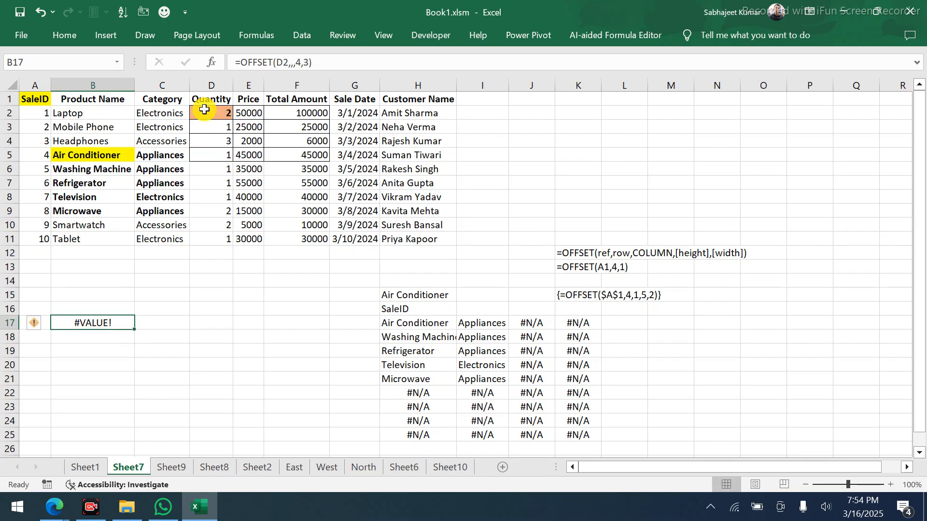
pyautogui.press('F2')
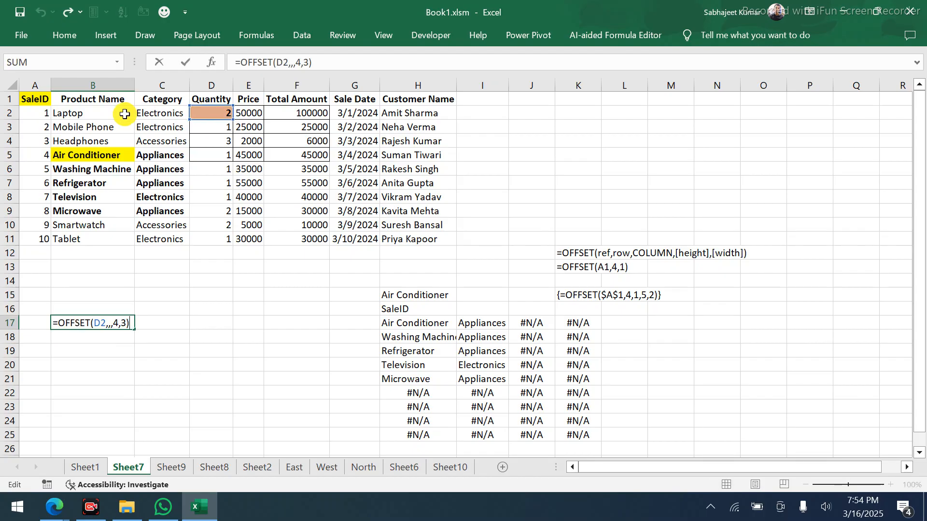
pyautogui.moveTo(59, 325); pyautogui.dragTo(131, 324)
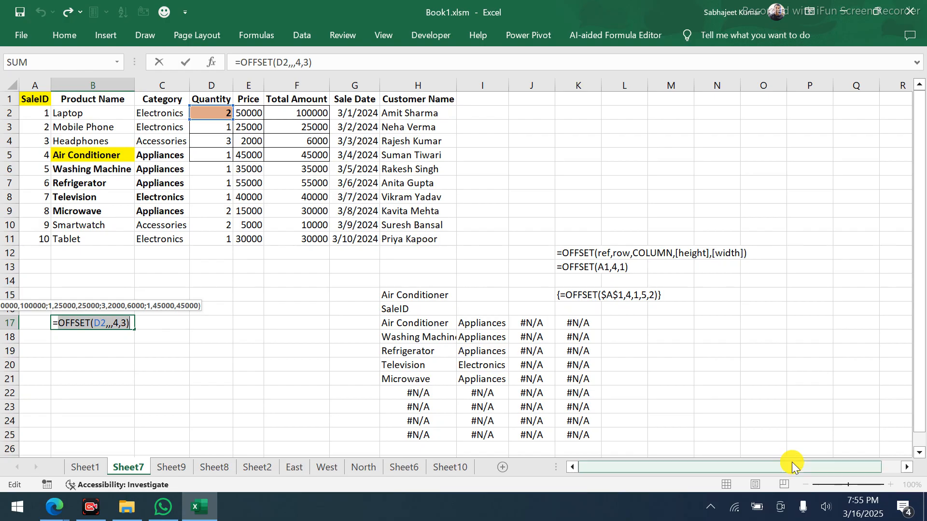
pyautogui.press('Return')
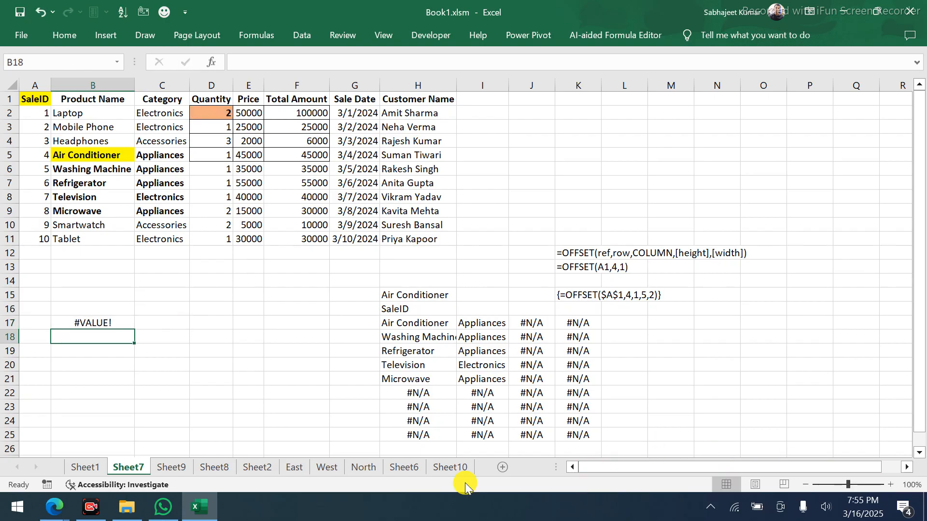
# Enter =OFFSET(D2,0,0,4,3) in cell B18, with zero row and column offsets, a height of 4 and a width of 3
pyautogui.write('=offse')
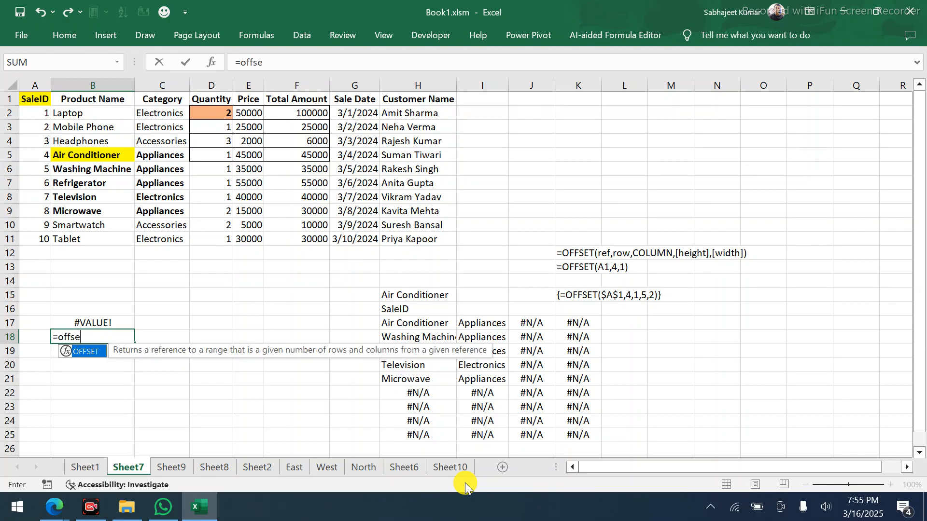
pyautogui.press('Tab')
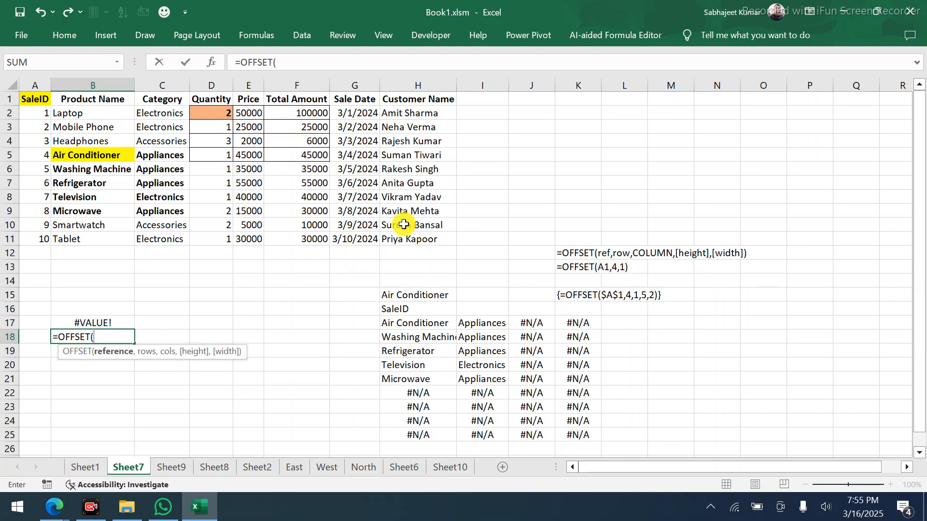
pyautogui.click(221, 113)
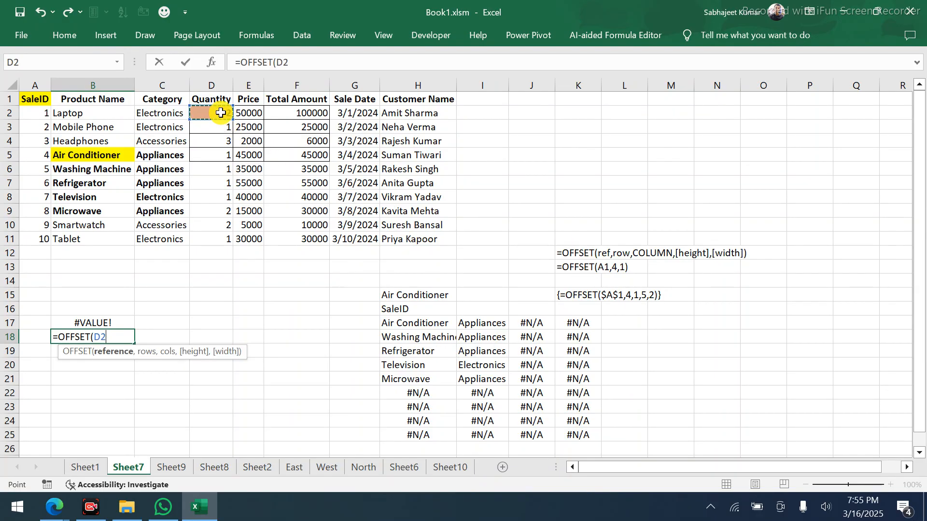
pyautogui.write(',0')
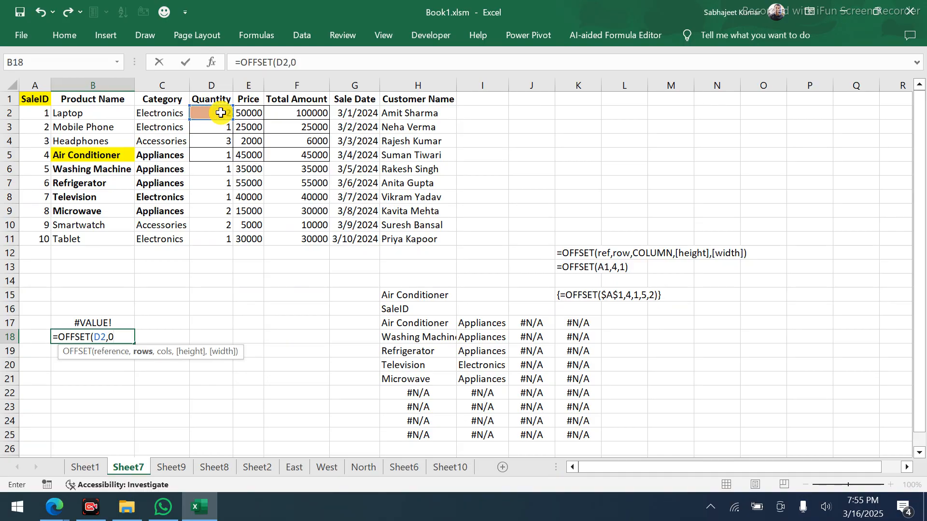
pyautogui.write(',0,')
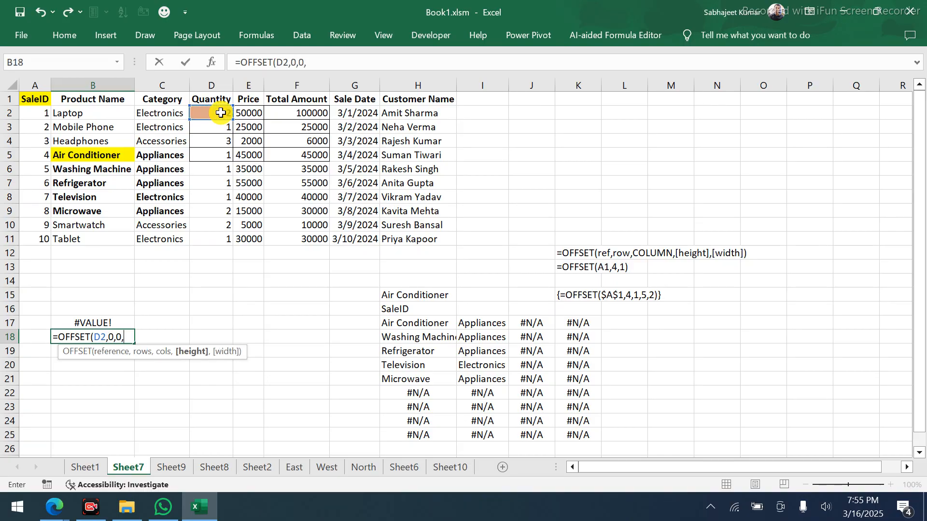
pyautogui.write('4,')
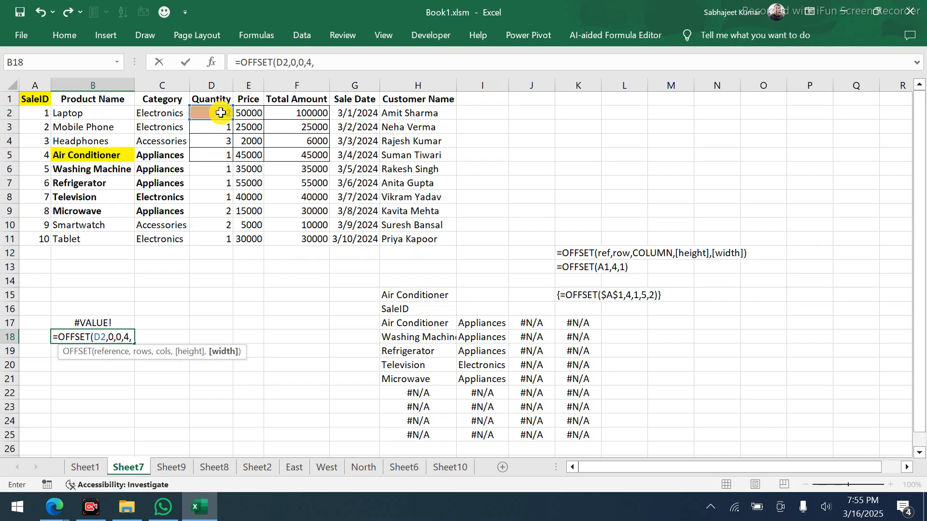
pyautogui.write('3')
pyautogui.press('Return')
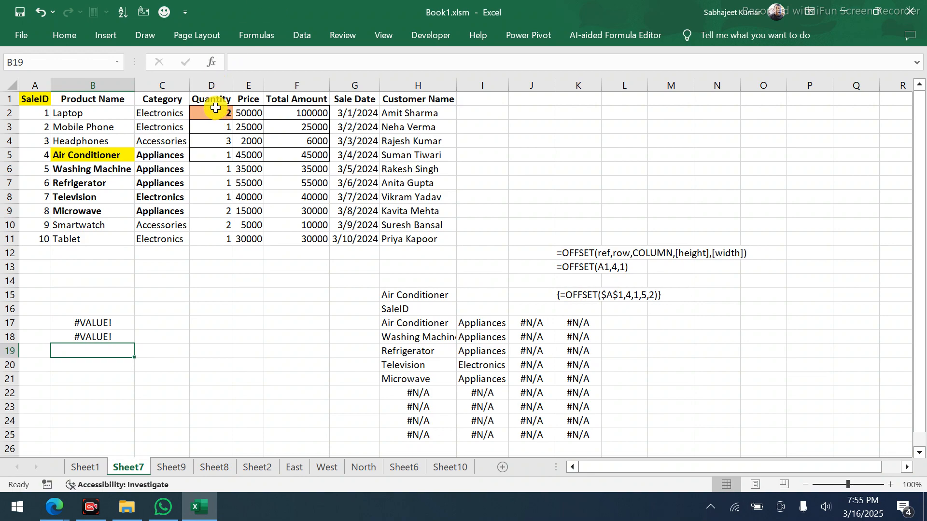
# Select the block D2:F5 in the sales table to examine the range that the B18 formula covers
pyautogui.click(216, 112)
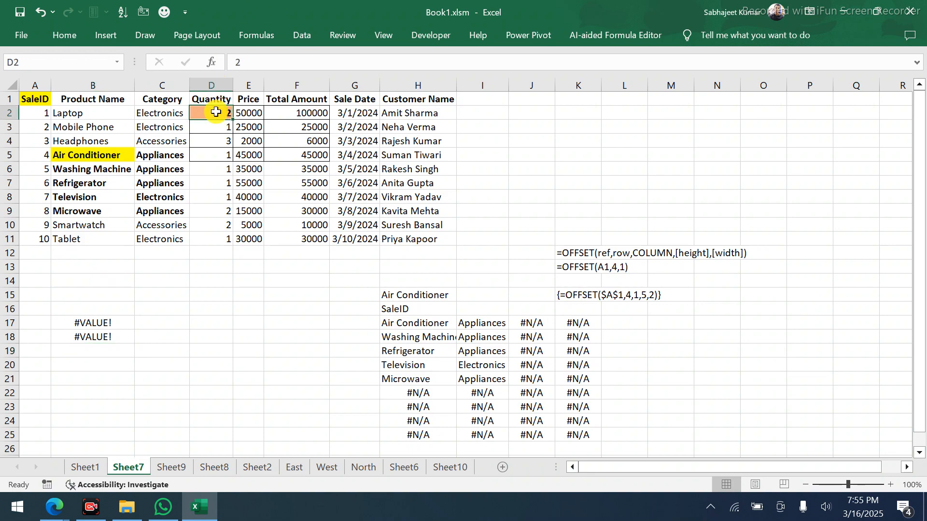
pyautogui.doubleClick(216, 112)
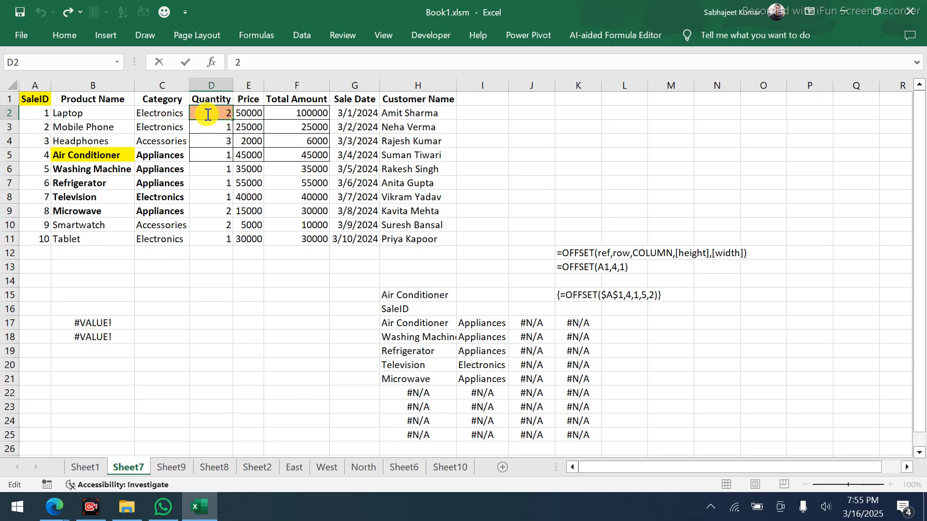
pyautogui.moveTo(306, 155); pyautogui.dragTo(211, 117)
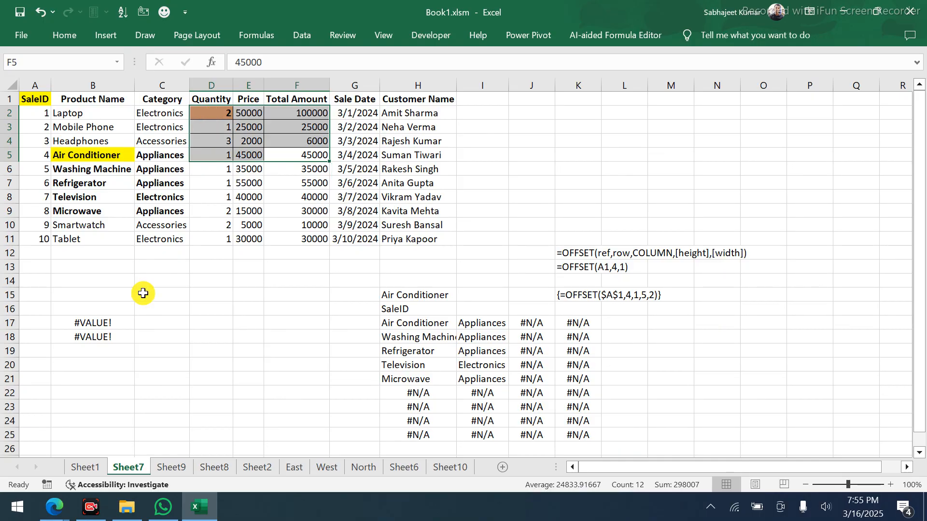
# Wrap the OFFSET formula in cell B18 in a SUM function, and select D2:F5 to compare the totals
pyautogui.click(101, 333)
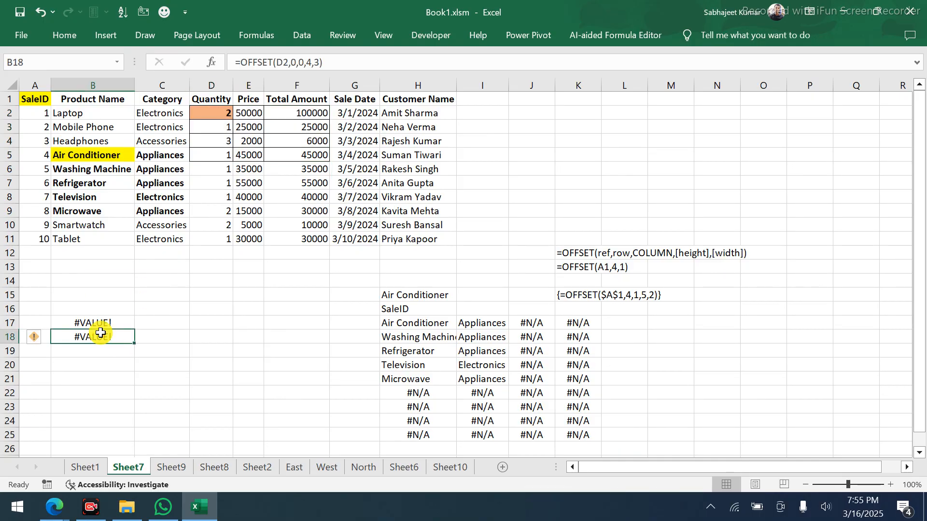
pyautogui.press('F2')
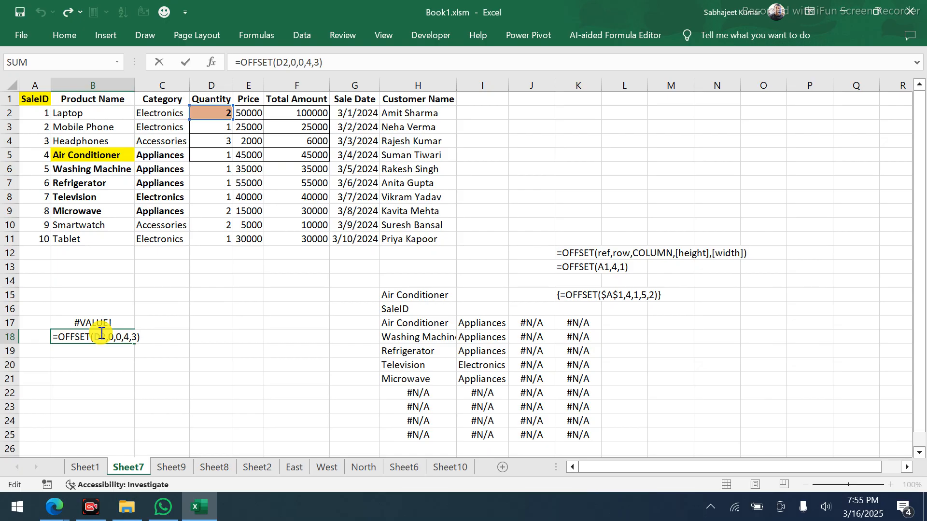
pyautogui.click(60, 337)
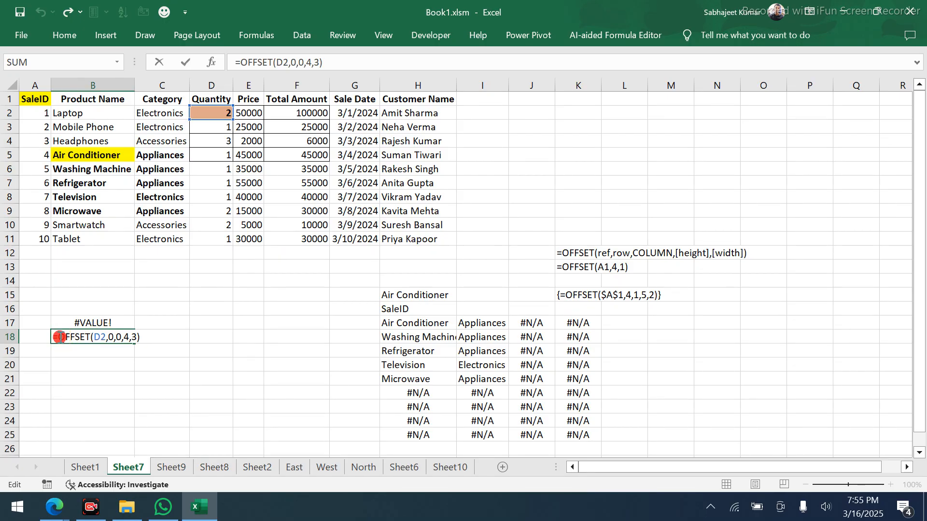
pyautogui.write('sum')
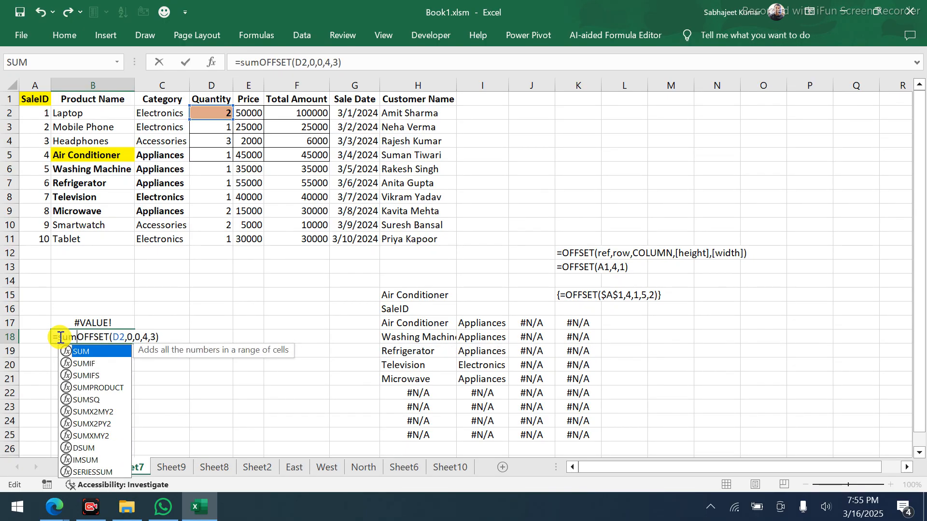
pyautogui.press('Tab')
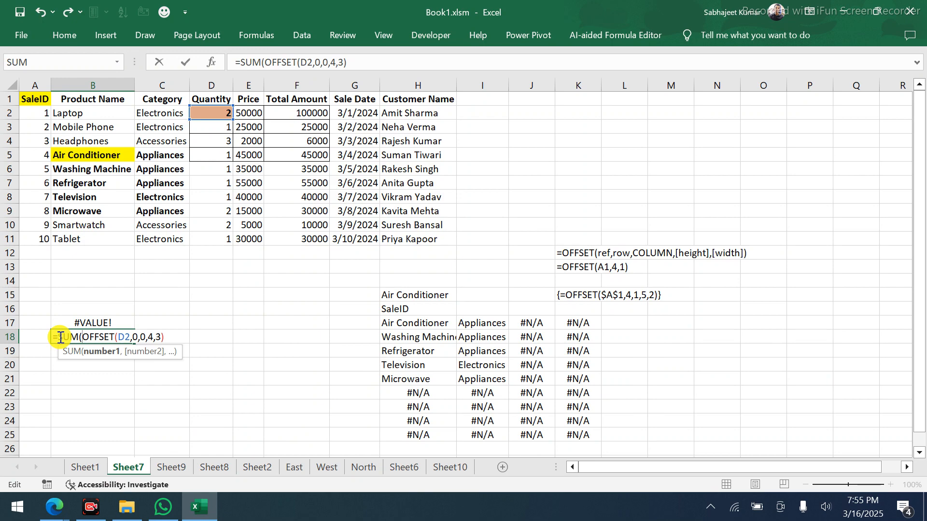
pyautogui.press('Return')
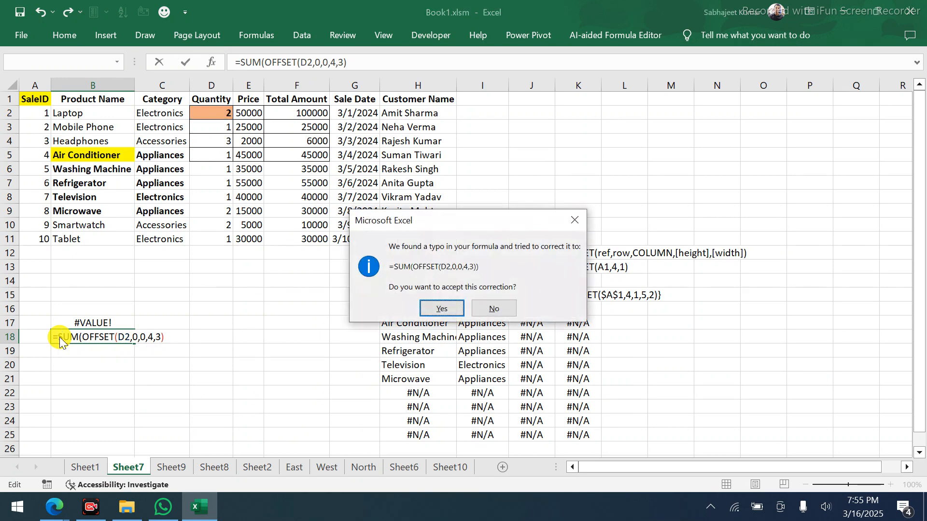
pyautogui.press('Return')
pyautogui.click(59, 337)
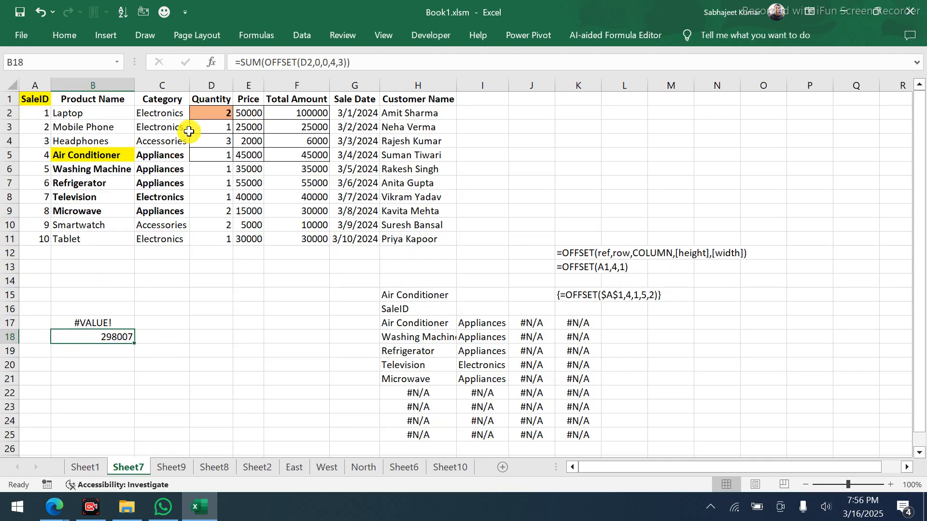
pyautogui.moveTo(204, 116); pyautogui.dragTo(291, 155)
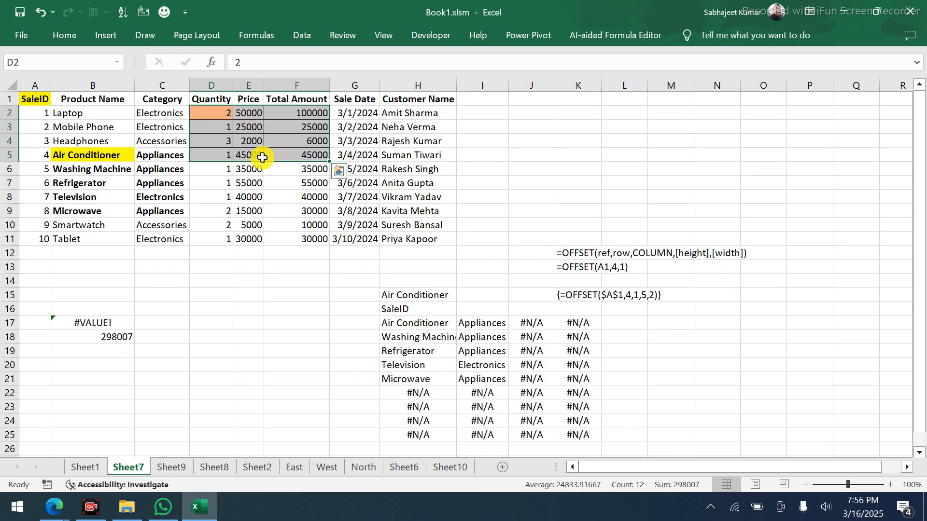
# Remove the SUM wrapper from the formula in cell B18 and make its reference absolute, giving =OFFSET($D$2,0,0,4,3)
pyautogui.click(81, 340)
pyautogui.press('F2')
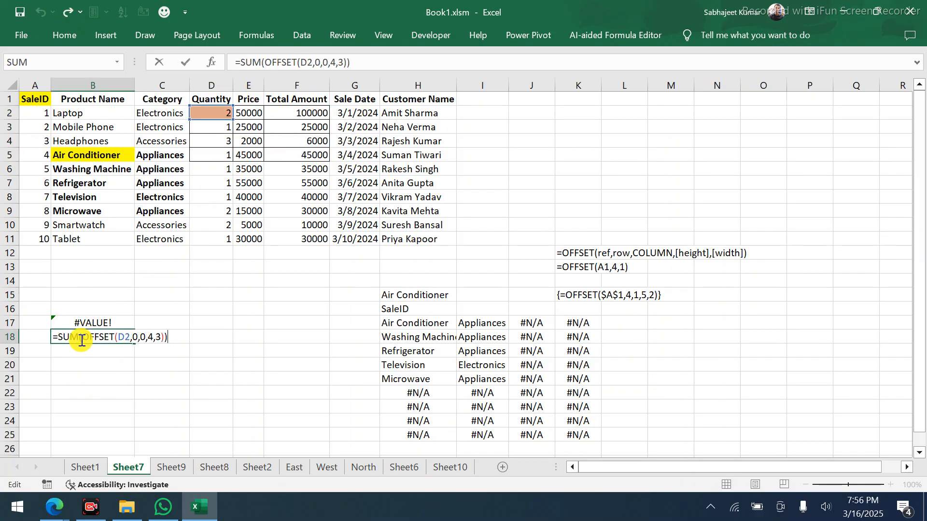
pyautogui.click(82, 339)
pyautogui.moveTo(81, 338); pyautogui.dragTo(62, 338)
pyautogui.press('BackSpace')
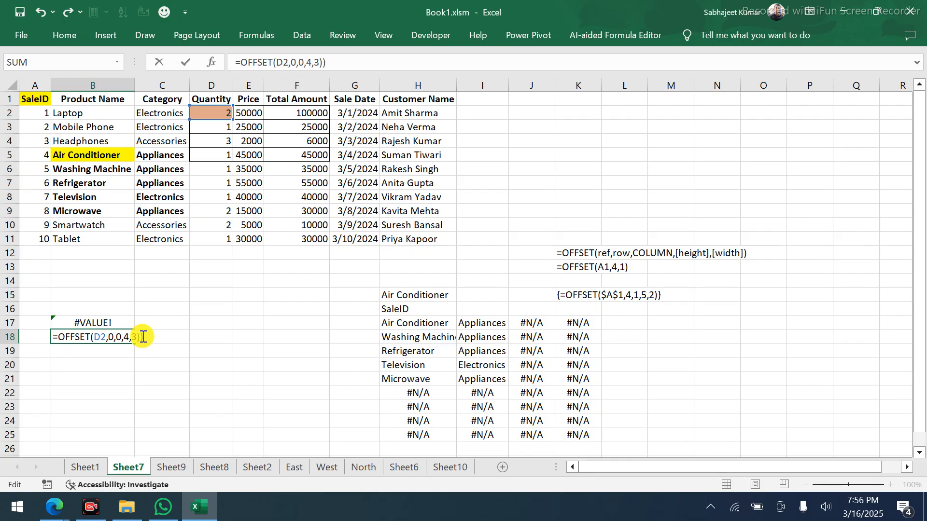
pyautogui.press('BackSpace')
pyautogui.click(99, 338)
pyautogui.press('F4')
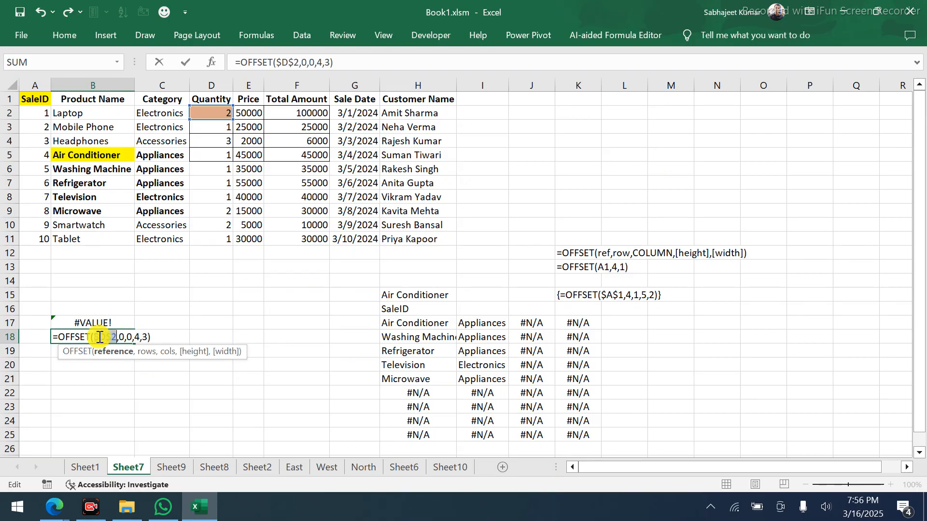
pyautogui.press('Return')
# Extend the B18 OFFSET formula over B18:F25 as one multi-cell array formula
pyautogui.click(99, 336)
pyautogui.hotkey('shift', 'Right')
pyautogui.hotkey('shift', 'Right')
pyautogui.hotkey('shift', 'Right')
pyautogui.hotkey('shift', 'Right')
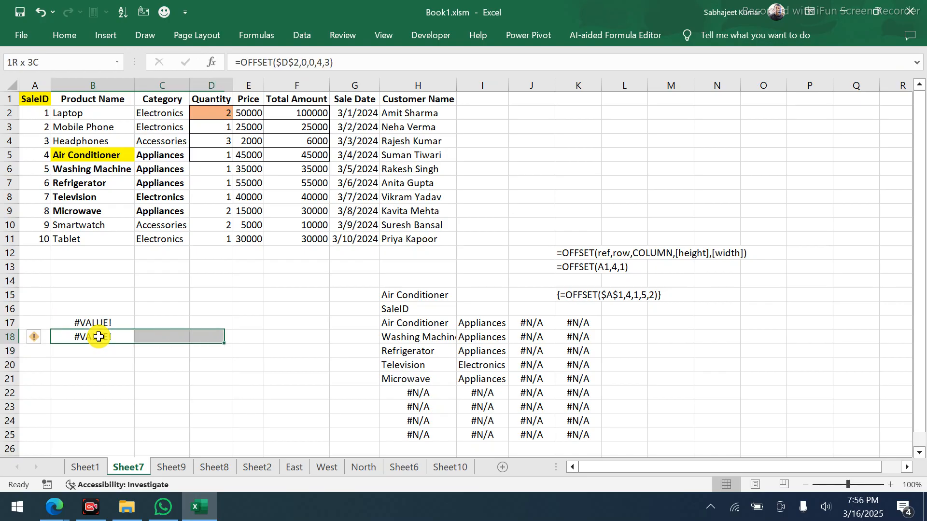
pyautogui.hotkey('shift', 'Down')
pyautogui.hotkey('shift', 'Down')
pyautogui.hotkey('shift', 'Down')
pyautogui.hotkey('shift', 'Down')
pyautogui.hotkey('shift', 'Down')
pyautogui.hotkey('shift', 'Down')
pyautogui.hotkey('shift', 'Down')
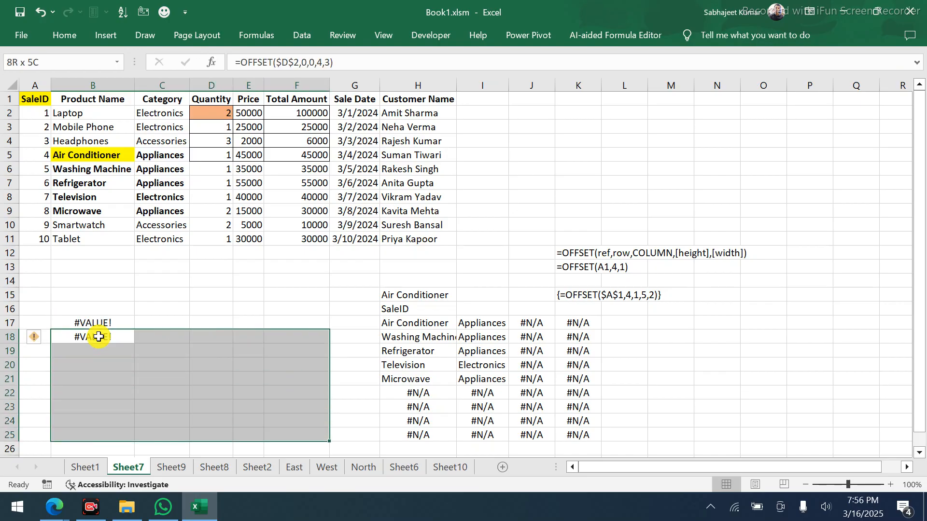
pyautogui.hotkey('ctrl', 'r')
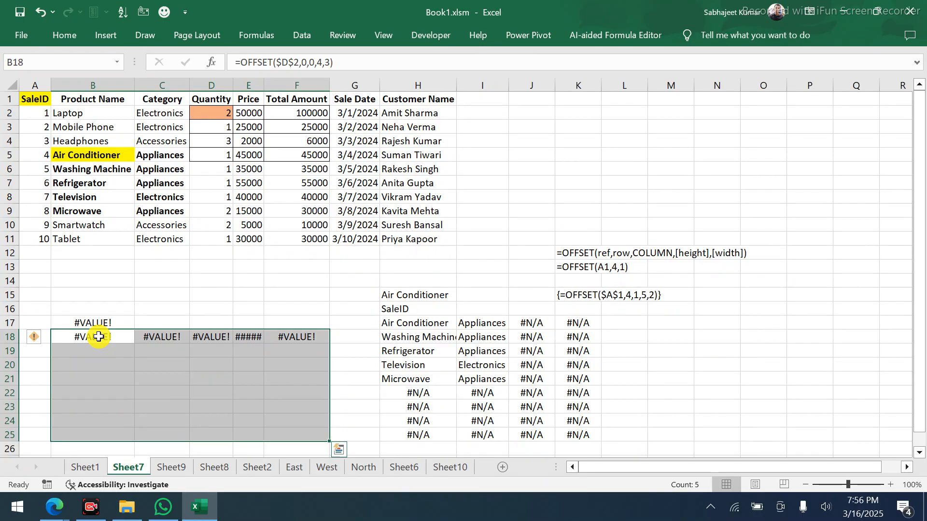
pyautogui.press('F2')
pyautogui.hotkey('ctrl', 'shift', 'Return')
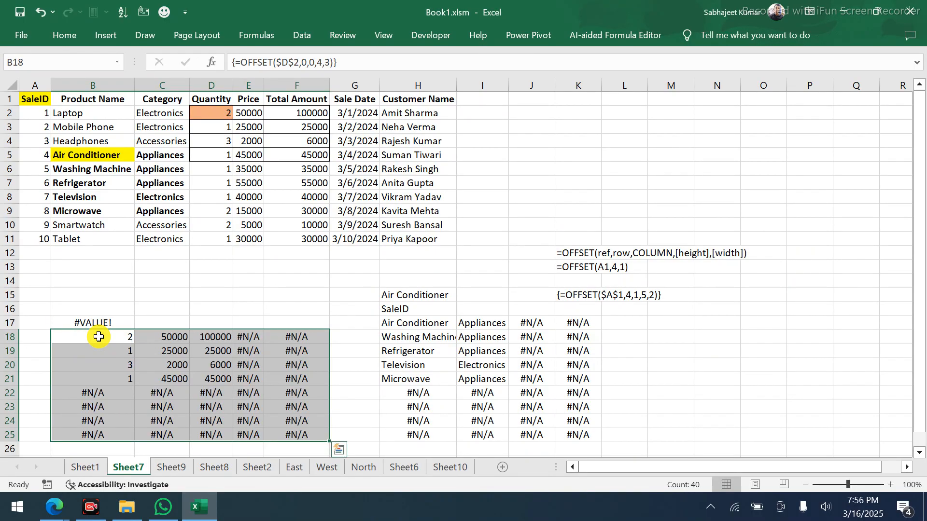
# Examine the block B18:D21 returned by OFFSET, and the Quantity, Category and Customer Name columns of the sales table
pyautogui.moveTo(107, 339); pyautogui.dragTo(203, 374)
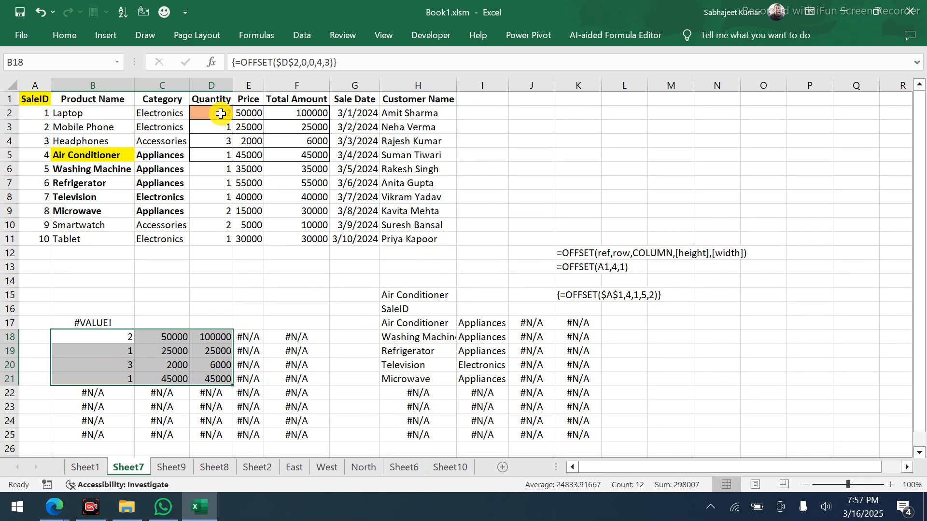
pyautogui.moveTo(217, 113); pyautogui.dragTo(218, 228)
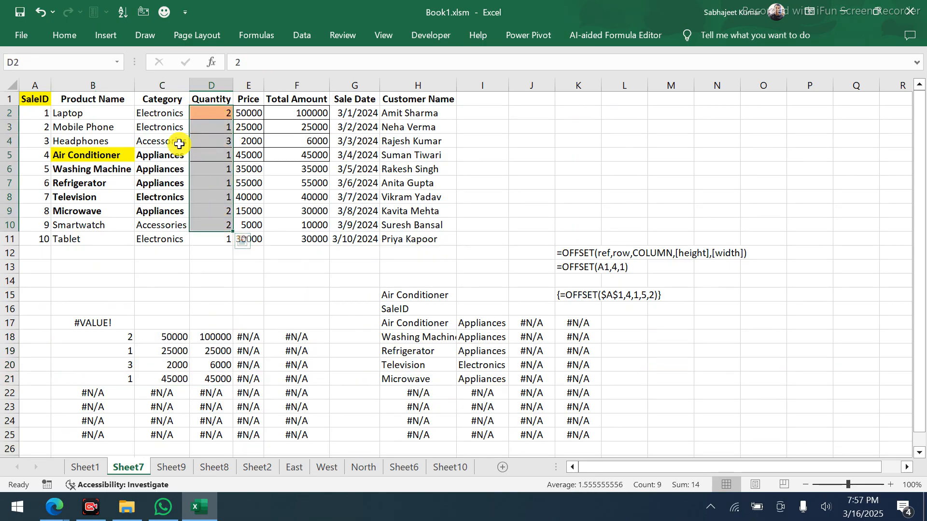
pyautogui.moveTo(170, 113); pyautogui.dragTo(174, 189)
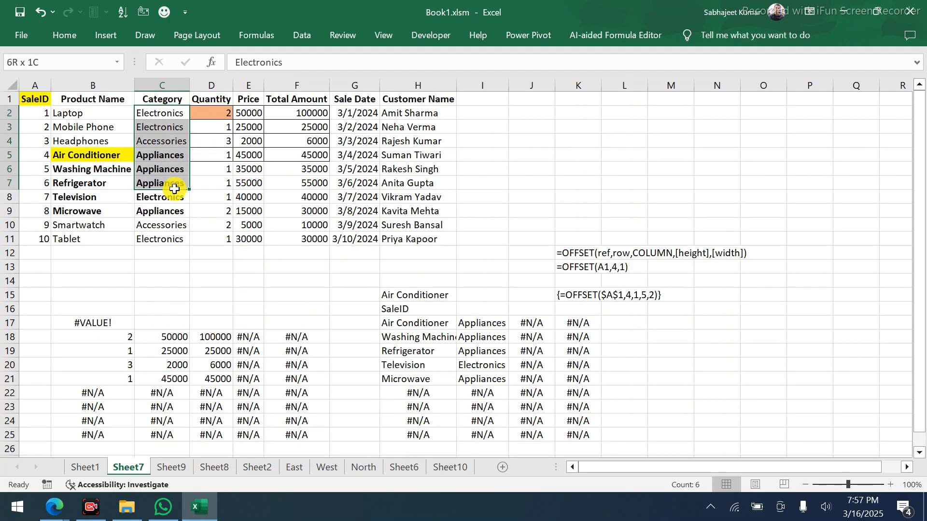
pyautogui.moveTo(174, 189); pyautogui.dragTo(172, 176)
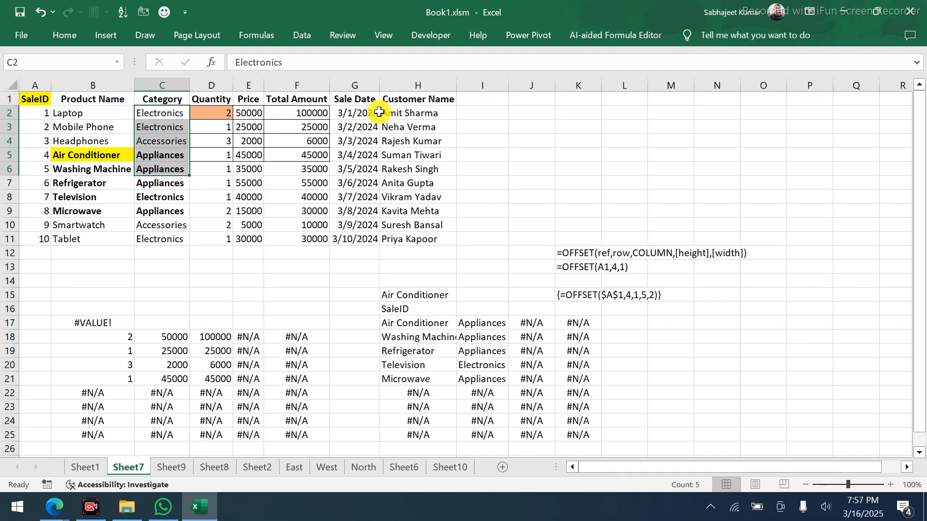
pyautogui.moveTo(392, 113); pyautogui.dragTo(397, 234)
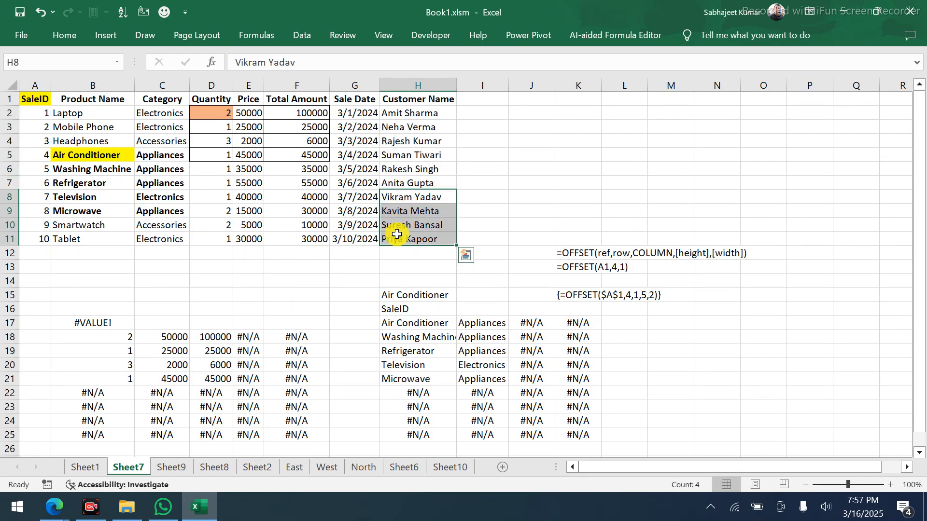
# Fill the customer name in cell H2 down through H7
pyautogui.moveTo(410, 113); pyautogui.dragTo(415, 179)
pyautogui.hotkey('ctrl', 'd')
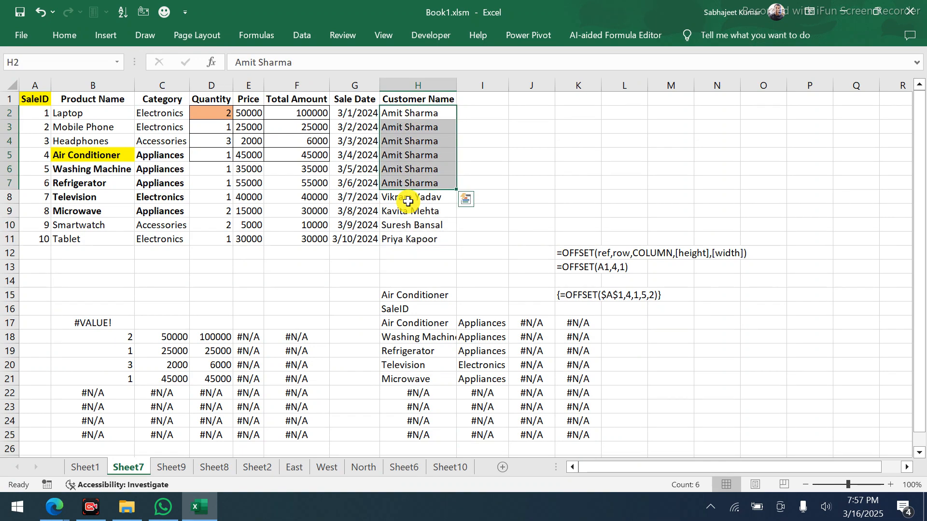
pyautogui.click(408, 203)
pyautogui.click(409, 235)
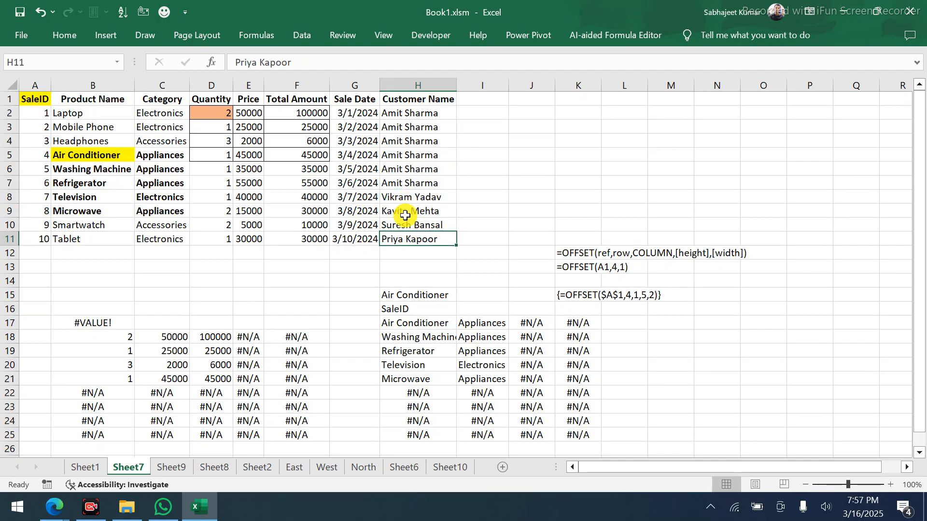
pyautogui.click(398, 198)
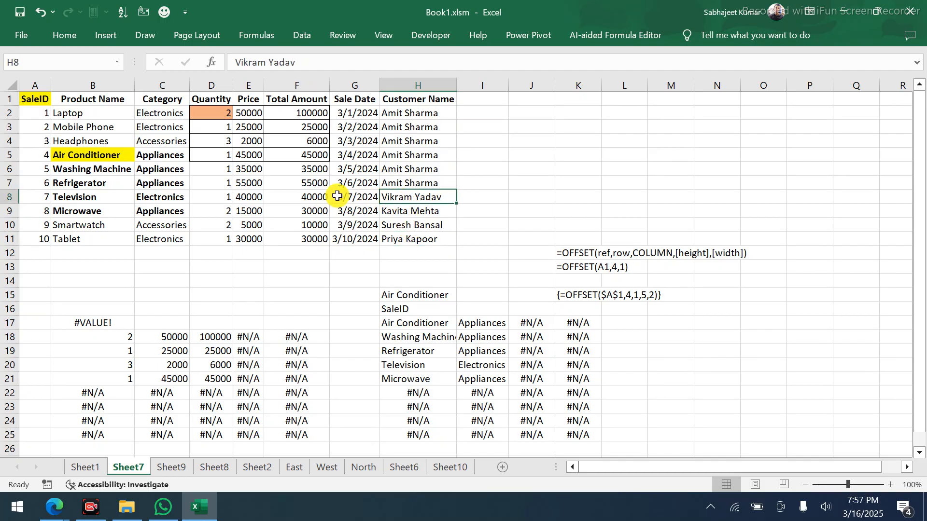
pyautogui.click(307, 194)
pyautogui.moveTo(310, 186); pyautogui.dragTo(308, 160)
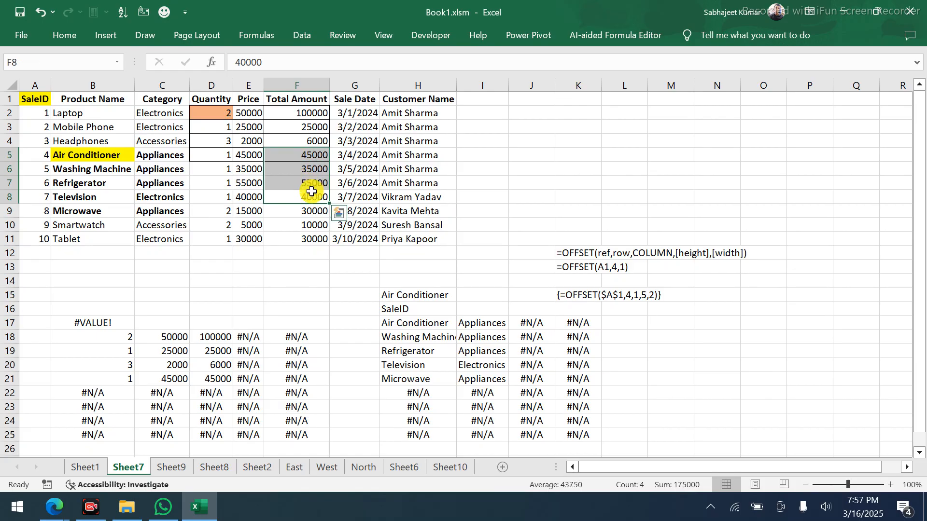
pyautogui.click(311, 191)
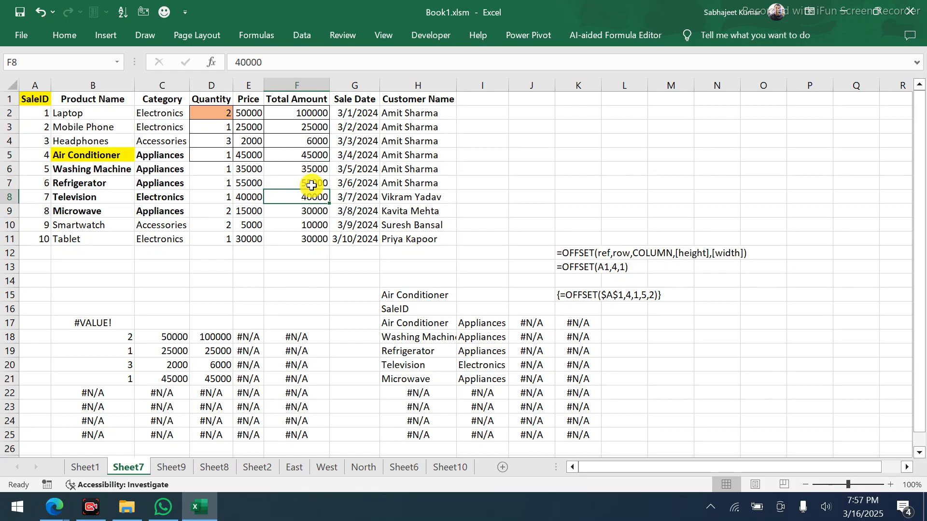
pyautogui.moveTo(312, 185); pyautogui.dragTo(306, 113)
pyautogui.doubleClick(312, 195)
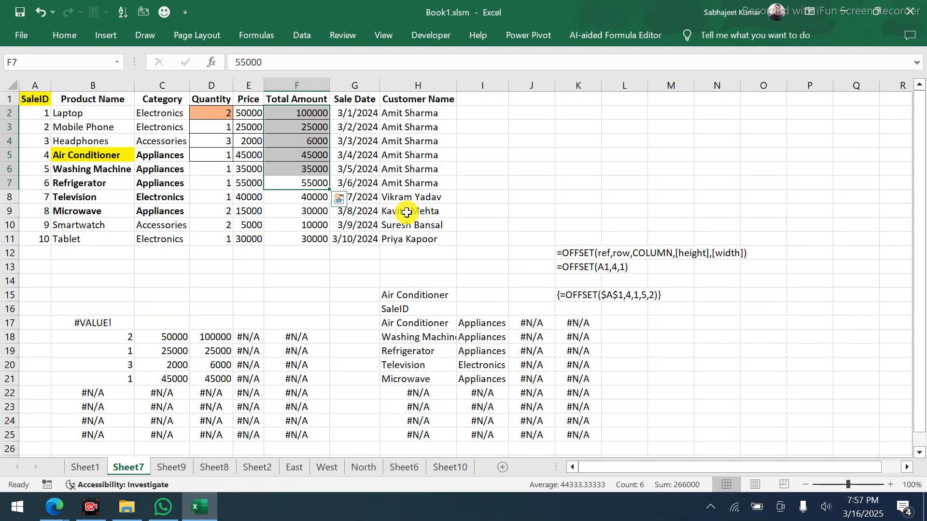
pyautogui.click(410, 220)
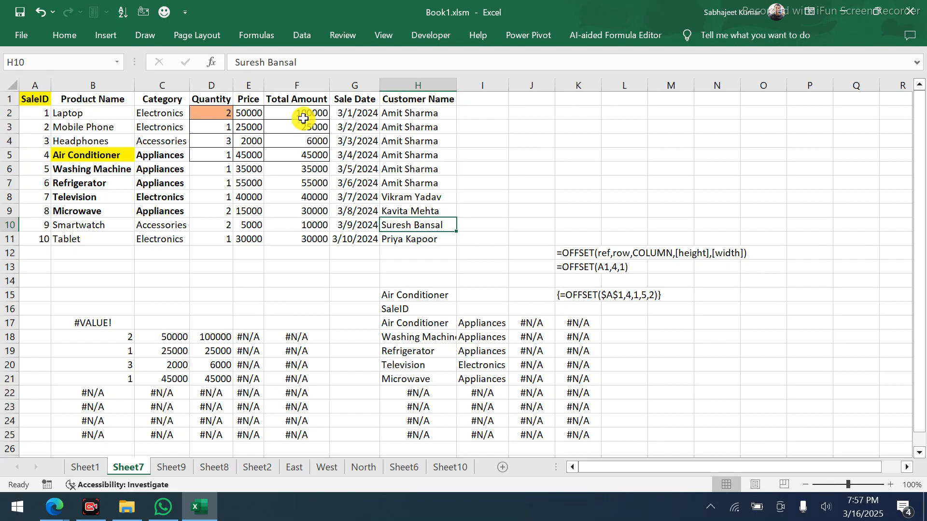
pyautogui.moveTo(304, 116); pyautogui.dragTo(306, 166)
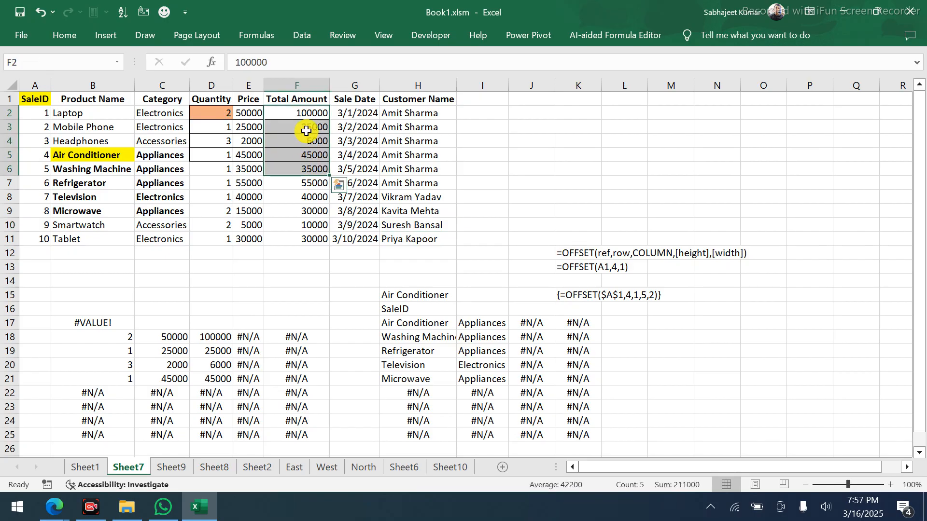
# Copy the Total Amount, Sale Date and Customer Name columns F1:H11 and paste them starting at cell Q1
pyautogui.moveTo(306, 98); pyautogui.dragTo(424, 235)
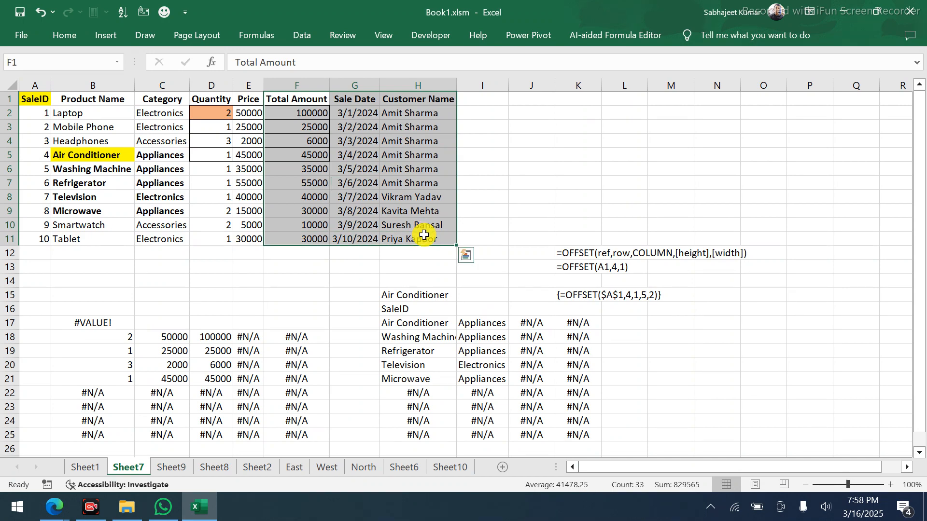
pyautogui.hotkey('ctrl', 'c')
pyautogui.press('Right')
pyautogui.press('Right')
pyautogui.press('Right')
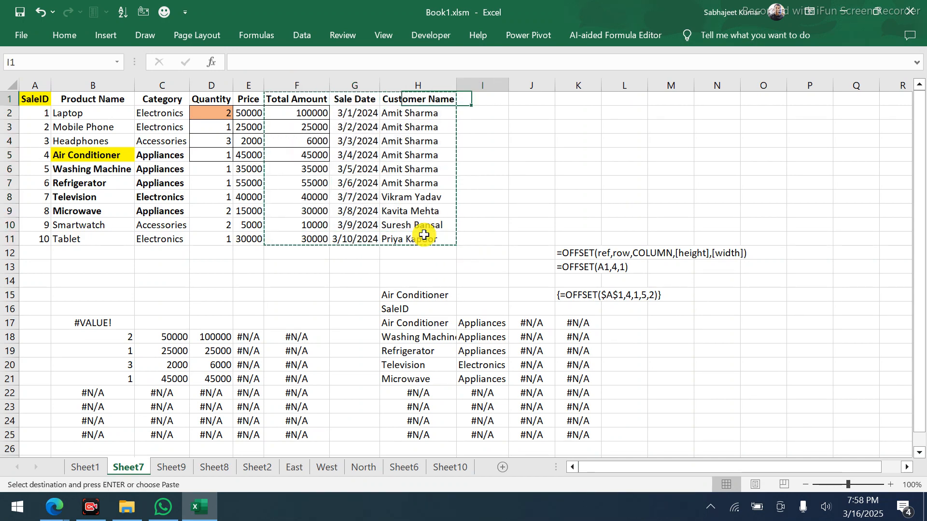
pyautogui.press('Right')
pyautogui.press('Right')
pyautogui.press('Right')
pyautogui.press('Right')
pyautogui.press('Right')
pyautogui.press('Right')
pyautogui.press('Right')
pyautogui.press('Right')
pyautogui.press('Right')
pyautogui.press('Right')
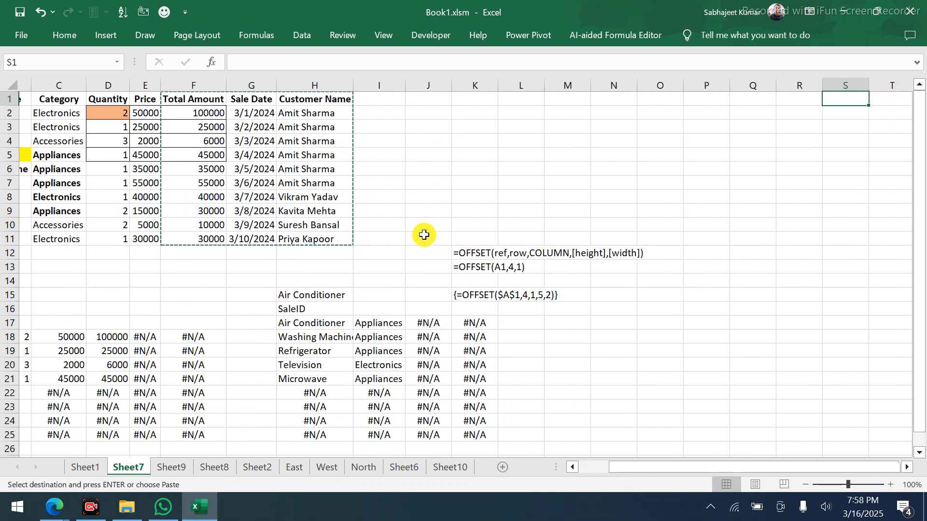
pyautogui.press('Right')
pyautogui.press('Right')
pyautogui.press('Right')
pyautogui.press('Right')
pyautogui.press('Right')
pyautogui.press('Right')
pyautogui.press('Left')
pyautogui.press('Left')
pyautogui.press('Left')
pyautogui.press('Left')
pyautogui.press('Left')
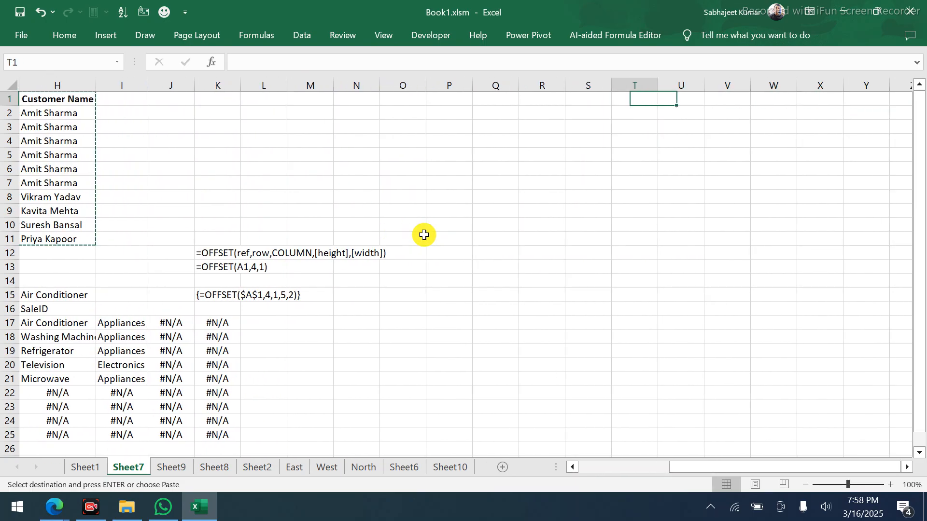
pyautogui.press('Left')
pyautogui.press('Left')
pyautogui.press('Left')
pyautogui.hotkey('ctrl', 'v')
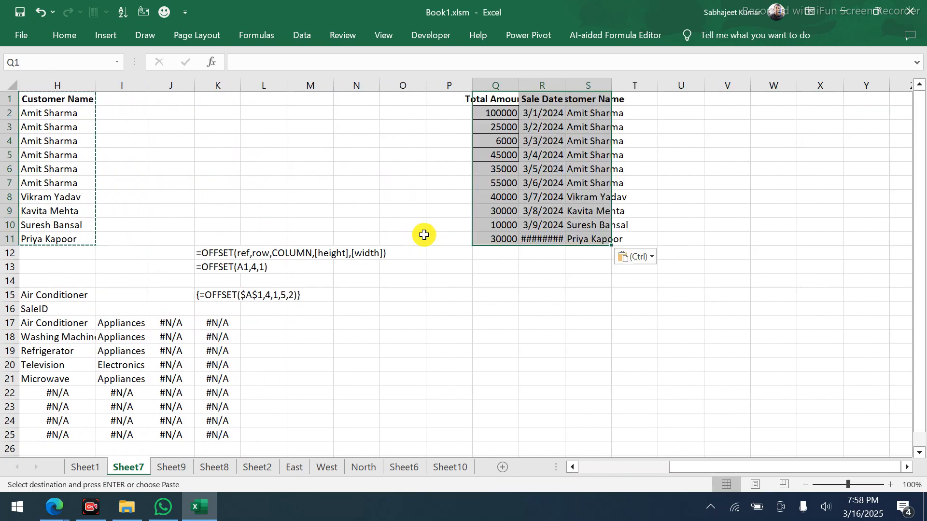
# Fit the widths of columns Q, R and S to the pasted data and make column R slightly wider
pyautogui.doubleClick(519, 83)
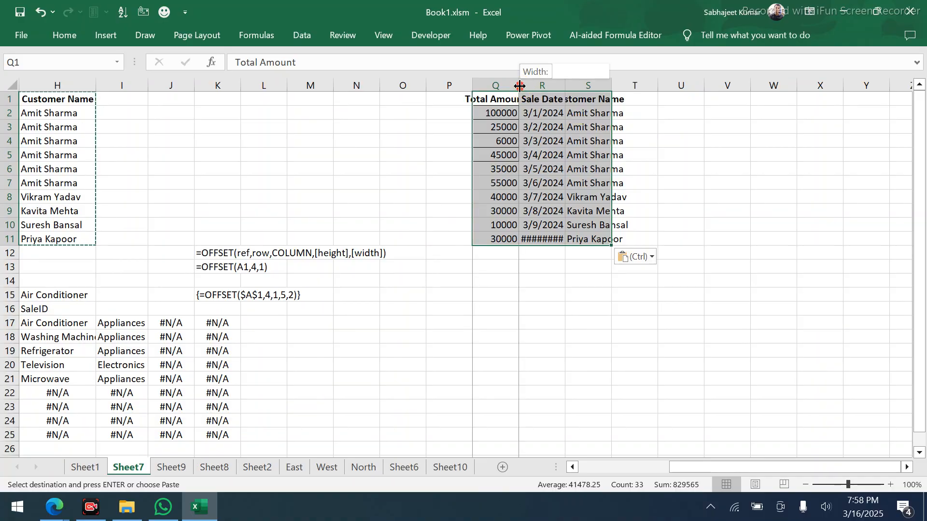
pyautogui.doubleClick(585, 82)
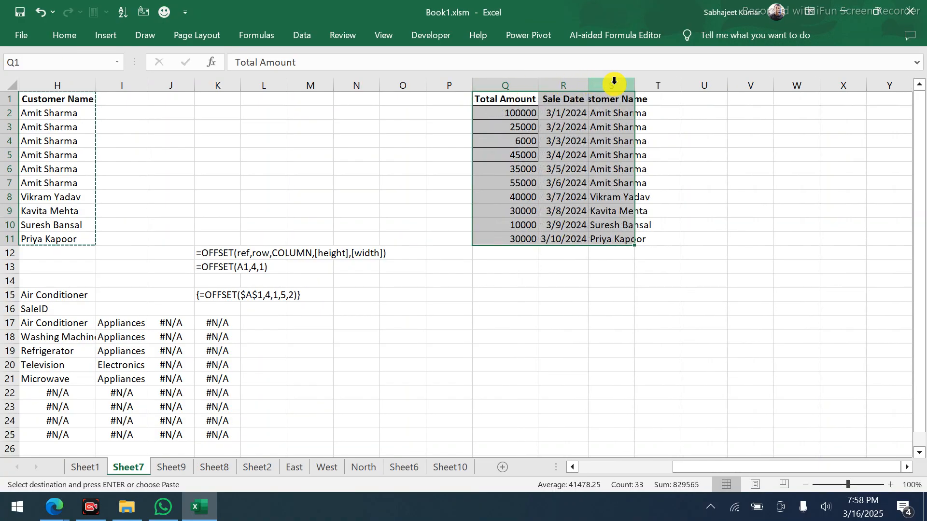
pyautogui.doubleClick(636, 83)
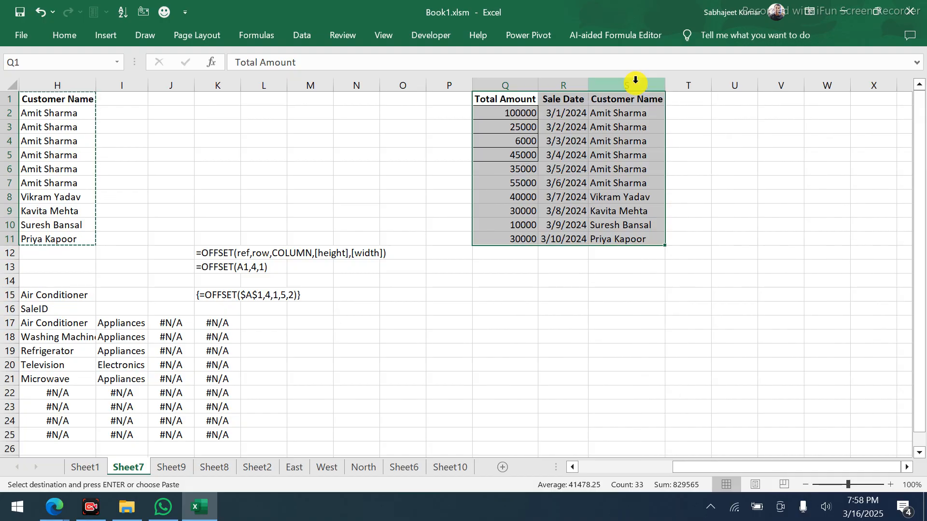
pyautogui.moveTo(588, 82); pyautogui.dragTo(594, 82)
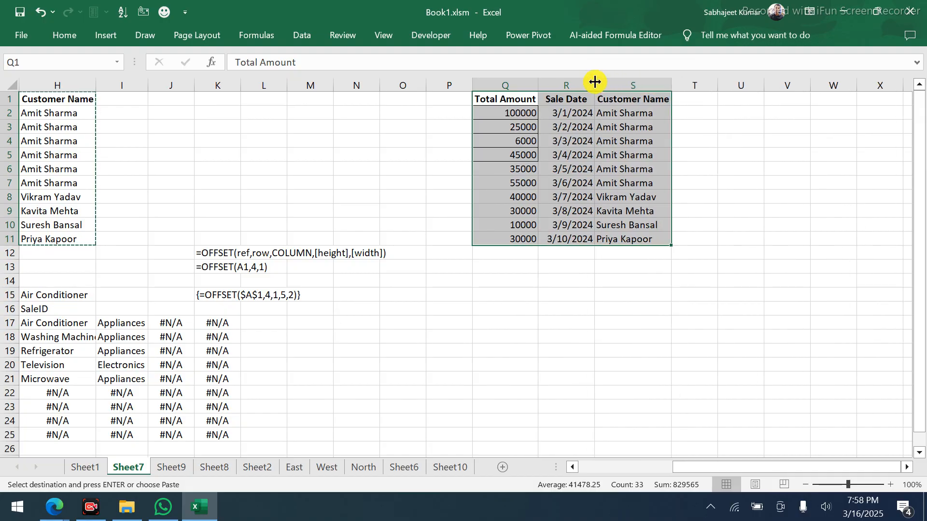
pyautogui.click(524, 180)
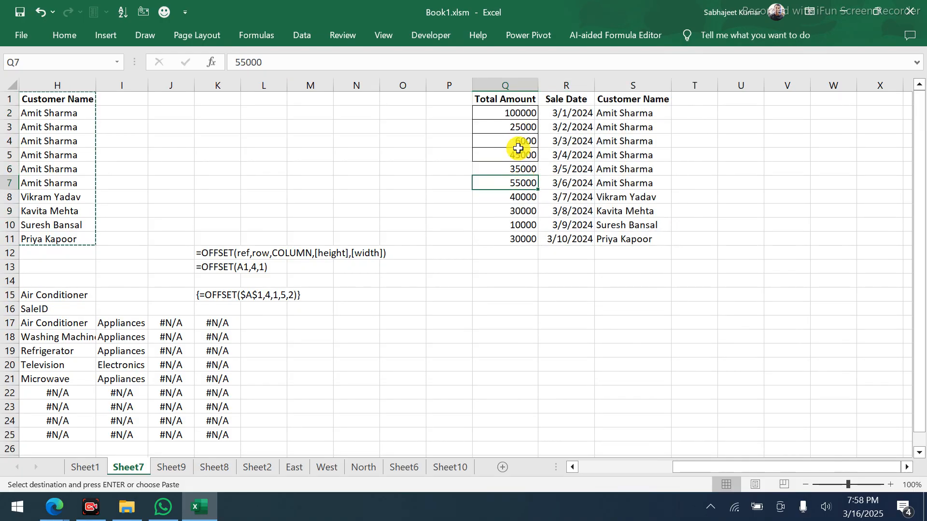
pyautogui.click(599, 185)
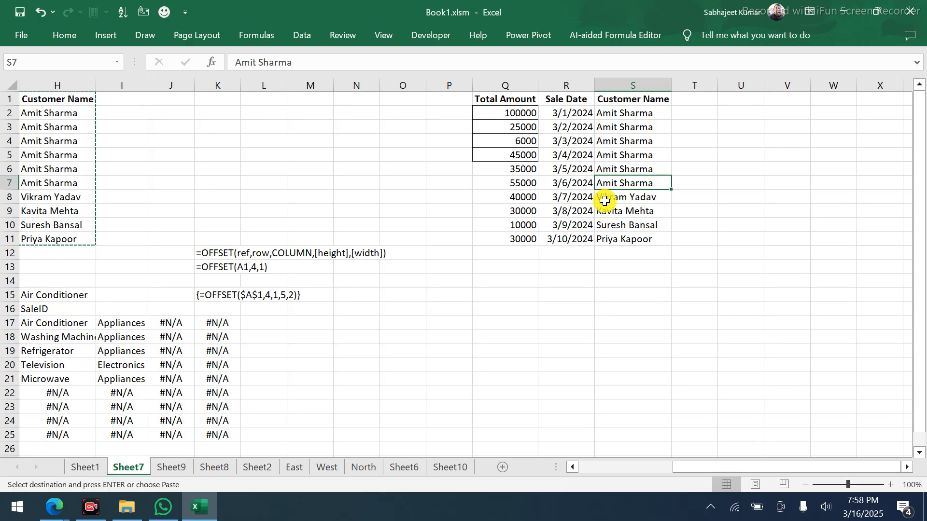
pyautogui.click(604, 200)
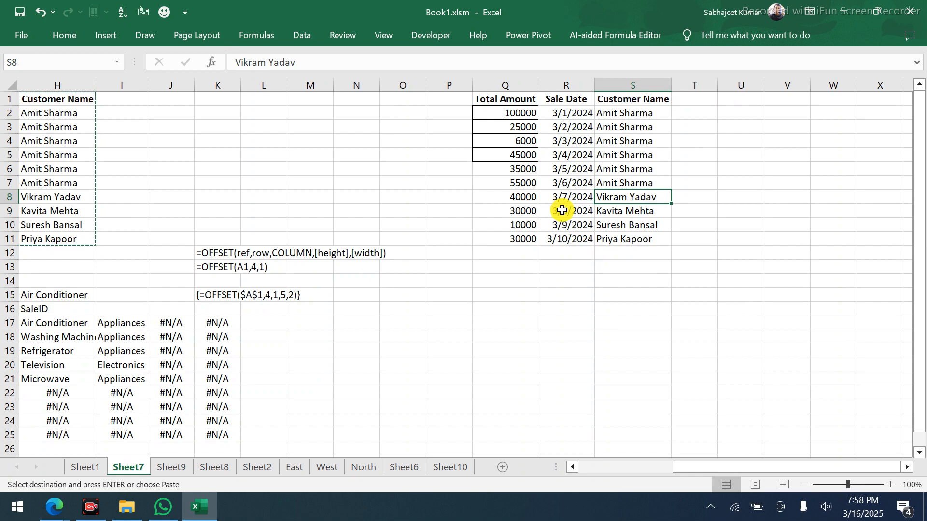
pyautogui.click(529, 285)
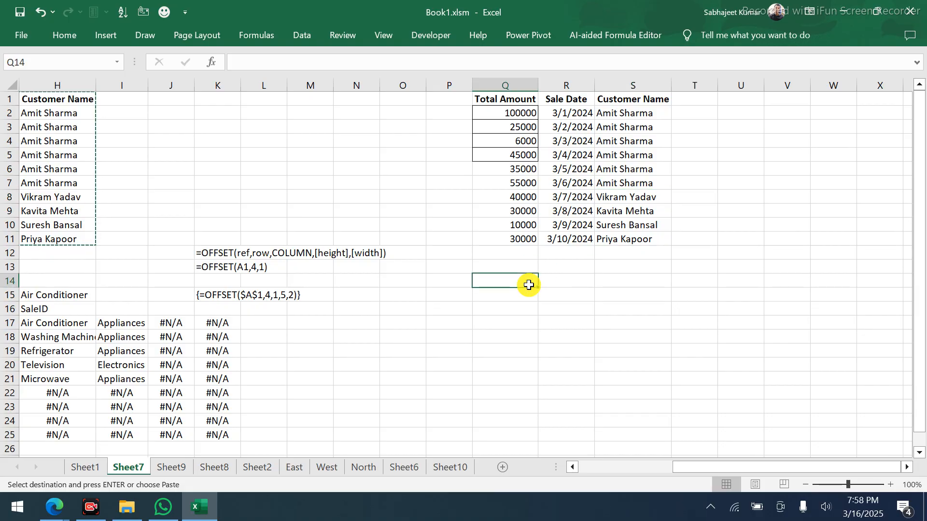
pyautogui.click(613, 199)
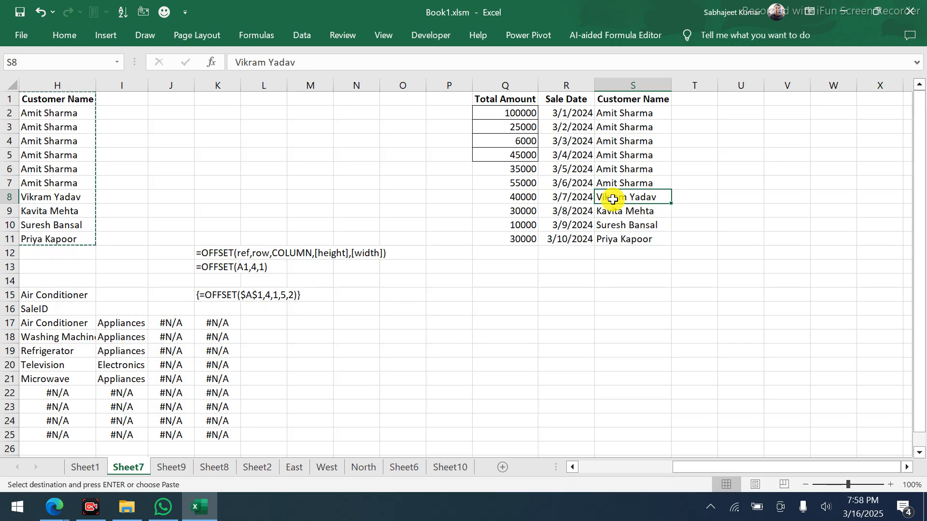
# Enter the formula =OFFSET(Q1,1,0,7,1) in cell Q14 below the copied table
pyautogui.click(529, 282)
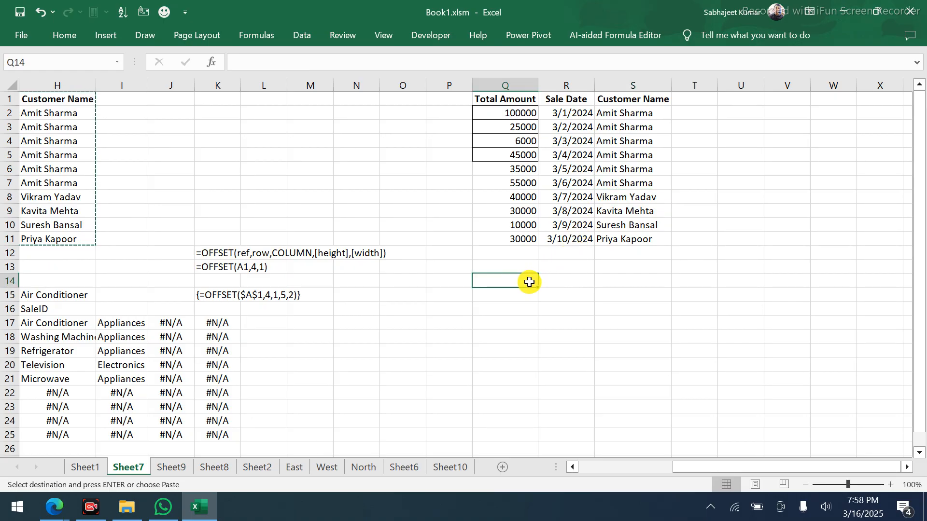
pyautogui.write('=off')
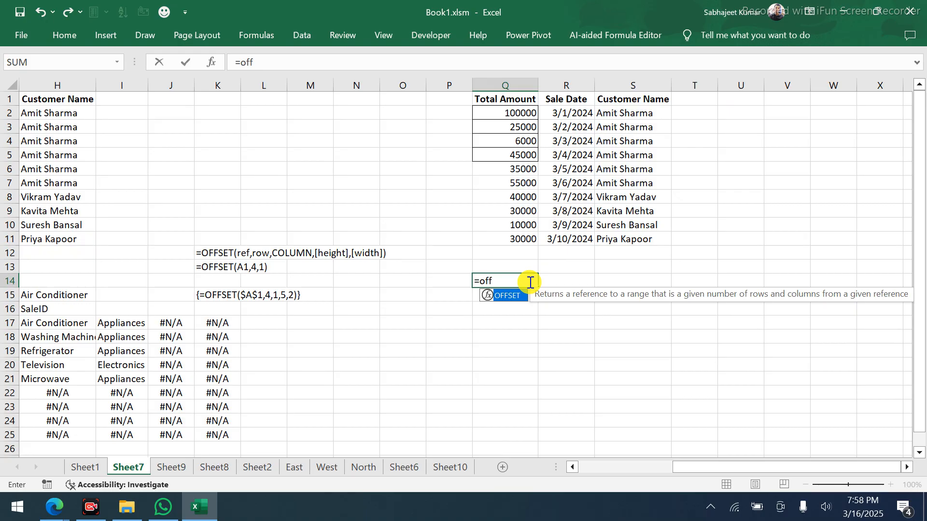
pyautogui.press('Tab')
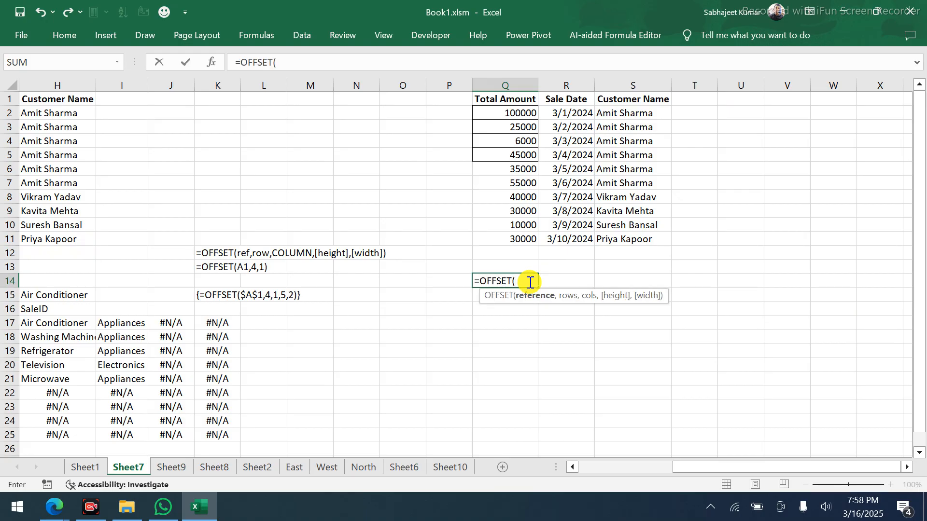
pyautogui.click(500, 116)
pyautogui.click(499, 98)
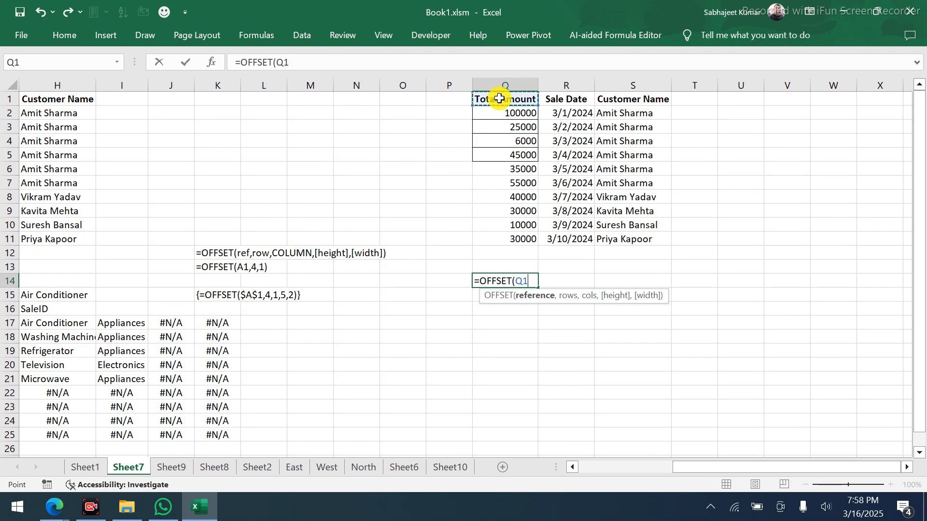
pyautogui.write(',1')
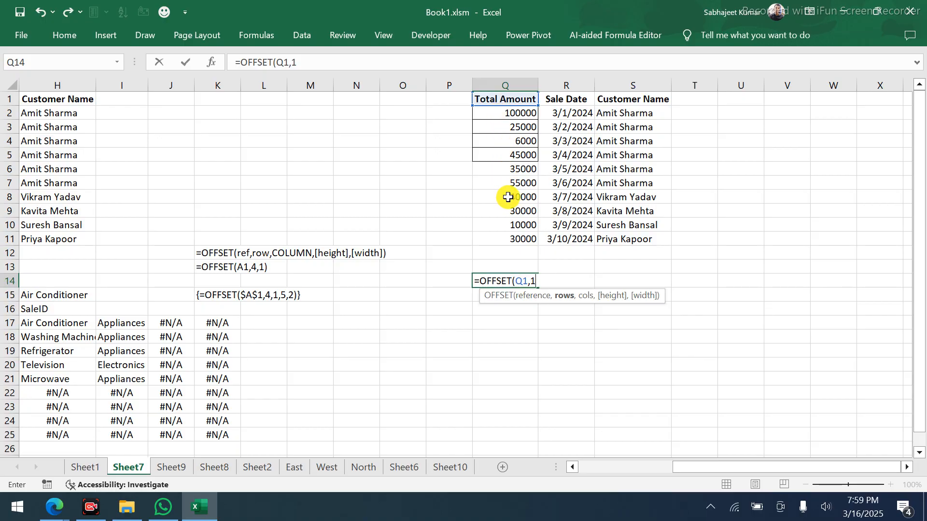
pyautogui.write(',0')
pyautogui.write(',0,')
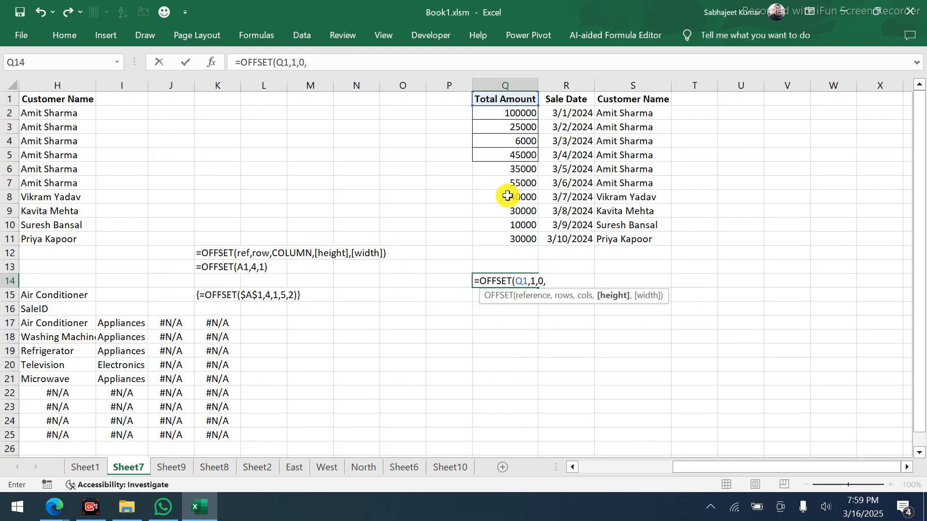
pyautogui.write('7,')
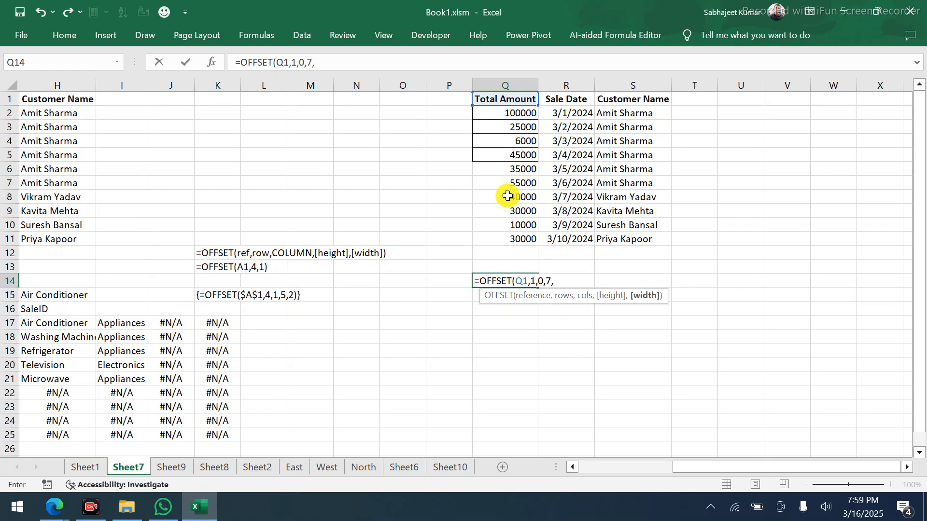
pyautogui.write('1')
pyautogui.press('Return')
# Make the Q1 reference in the Q14 formula absolute, giving =OFFSET($Q$1,1,0,7,1)
pyautogui.press('Up')
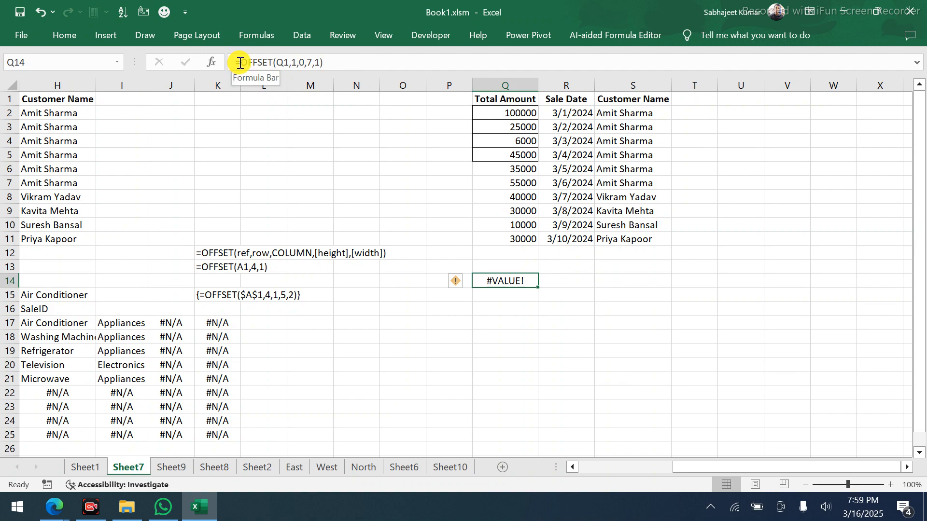
pyautogui.moveTo(240, 63); pyautogui.dragTo(286, 62)
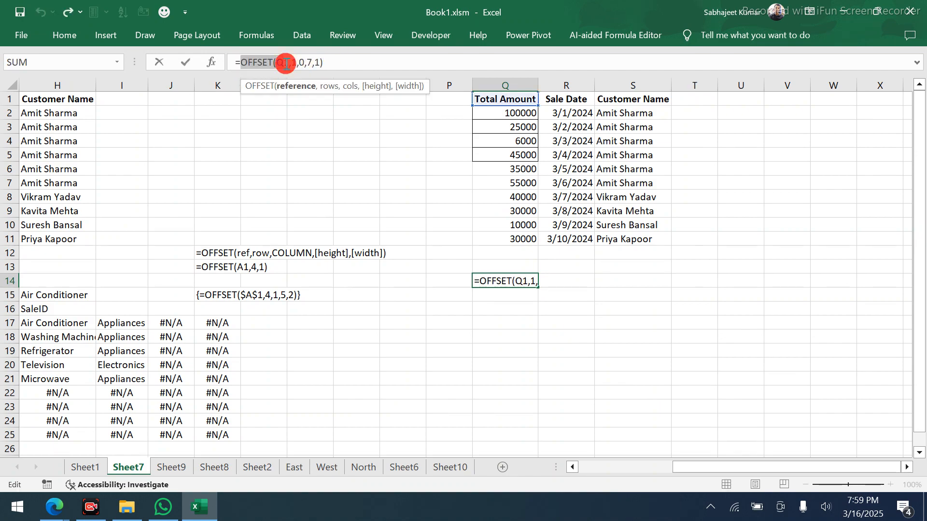
pyautogui.doubleClick(286, 63)
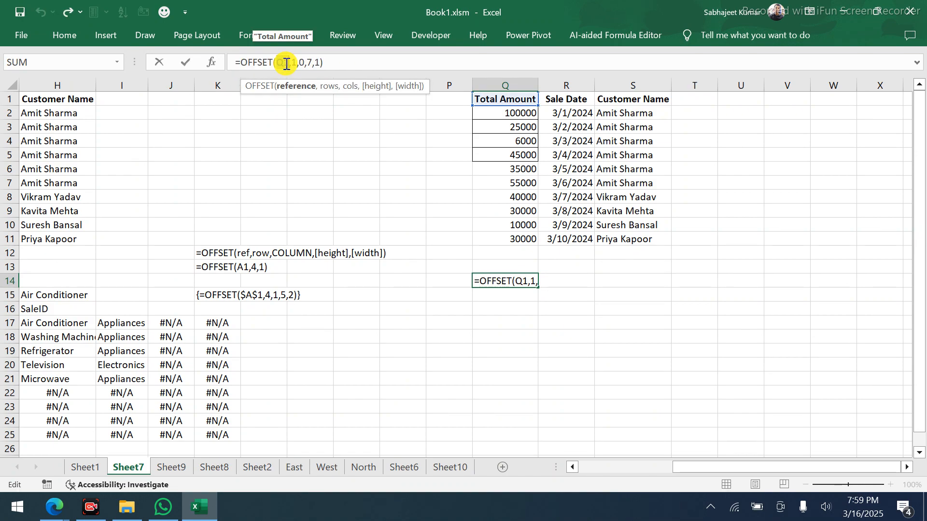
pyautogui.press('F4')
pyautogui.press('Return')
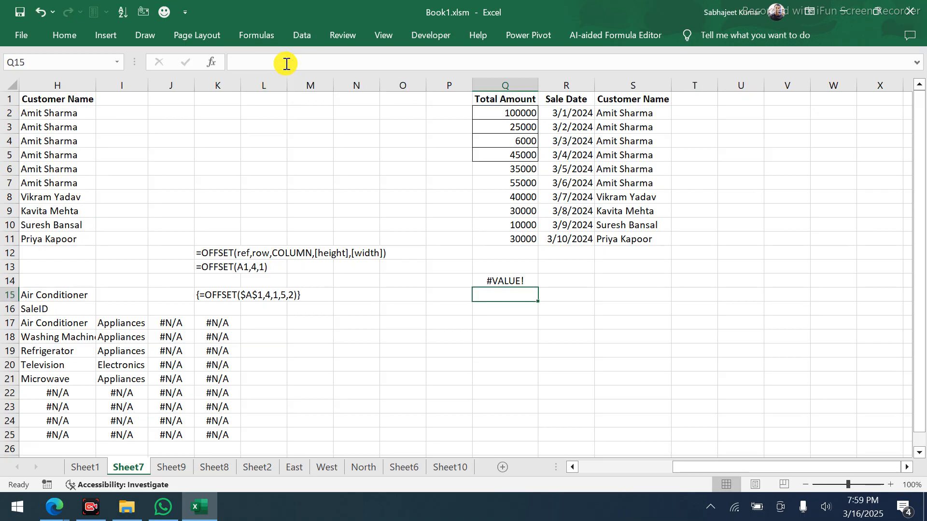
# Extend the Q14 OFFSET formula over Q14:R24 as one multi-cell array formula and review the values returned in both columns
pyautogui.press('Up')
pyautogui.hotkey('shift', 'Right')
pyautogui.hotkey('shift', 'Down')
pyautogui.hotkey('shift', 'Down')
pyautogui.hotkey('shift', 'Down')
pyautogui.hotkey('shift', 'Down')
pyautogui.hotkey('shift', 'Down')
pyautogui.hotkey('shift', 'Down')
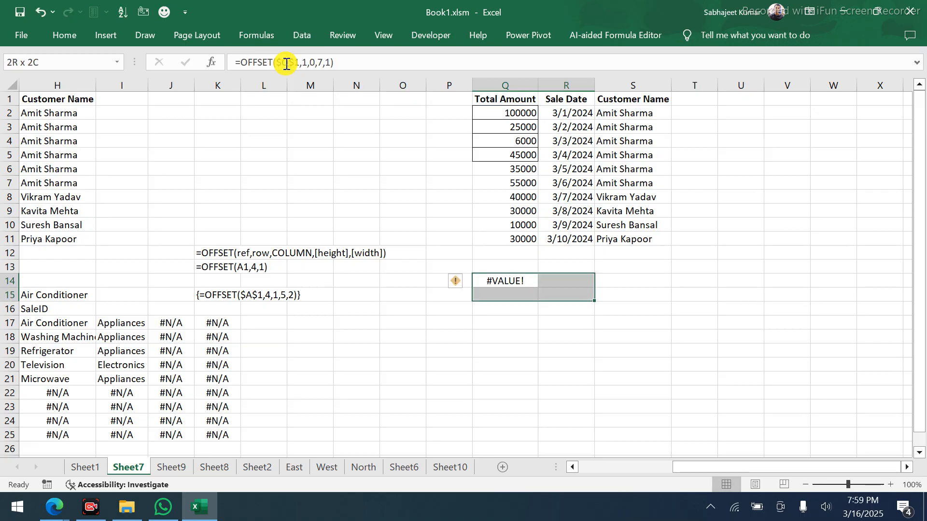
pyautogui.hotkey('shift', 'Down')
pyautogui.hotkey('shift', 'Down')
pyautogui.hotkey('shift', 'Down')
pyautogui.hotkey('shift', 'Down')
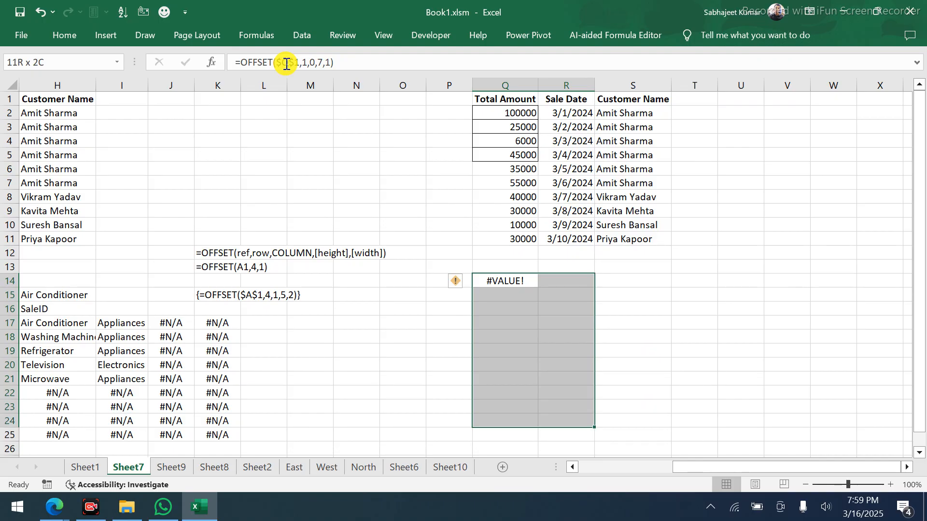
pyautogui.press('F2')
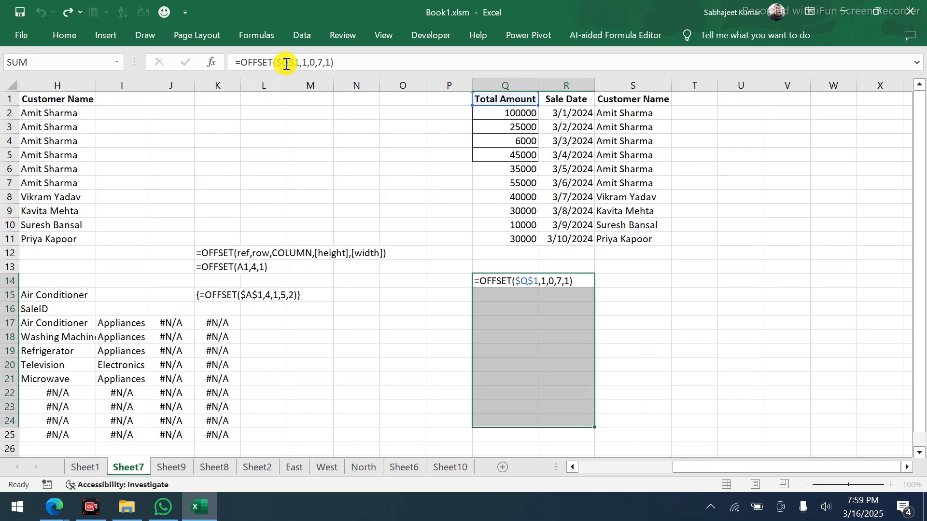
pyautogui.hotkey('ctrl', 'shift', 'Return')
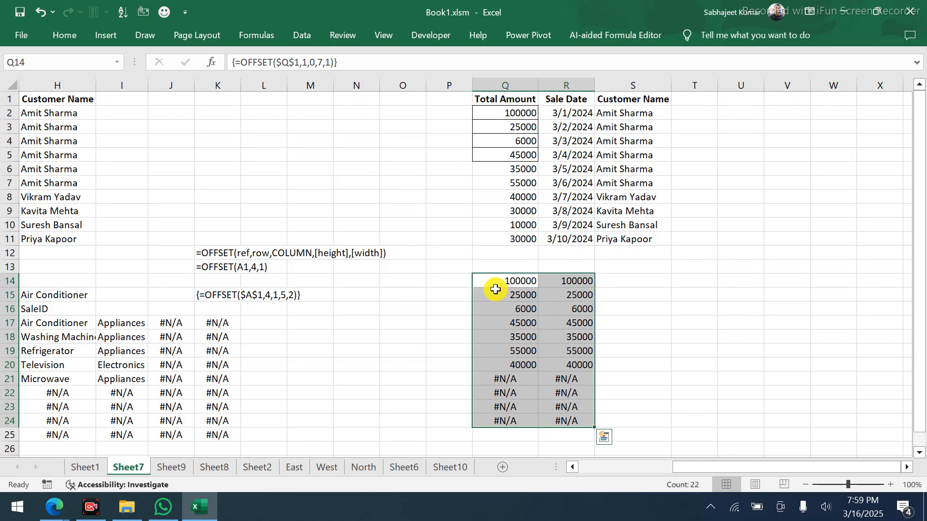
pyautogui.moveTo(567, 280); pyautogui.dragTo(570, 362)
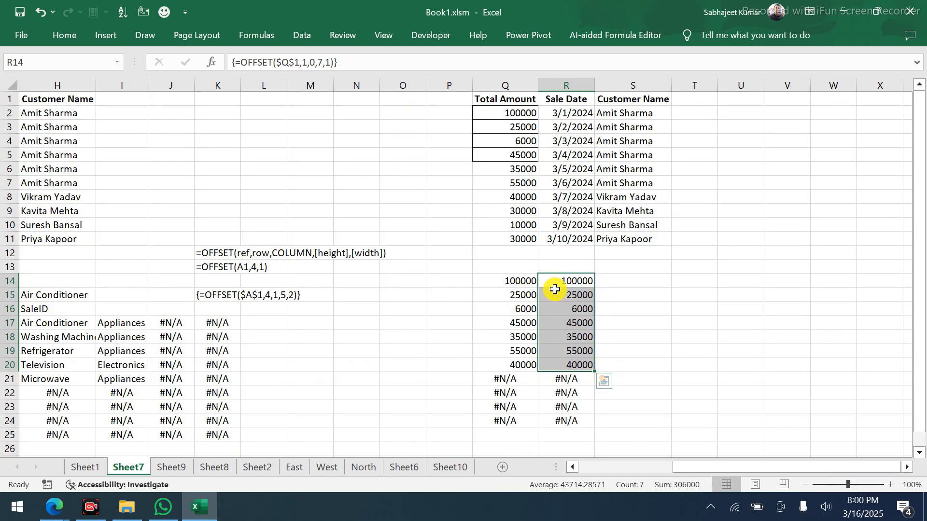
pyautogui.moveTo(515, 281); pyautogui.dragTo(516, 364)
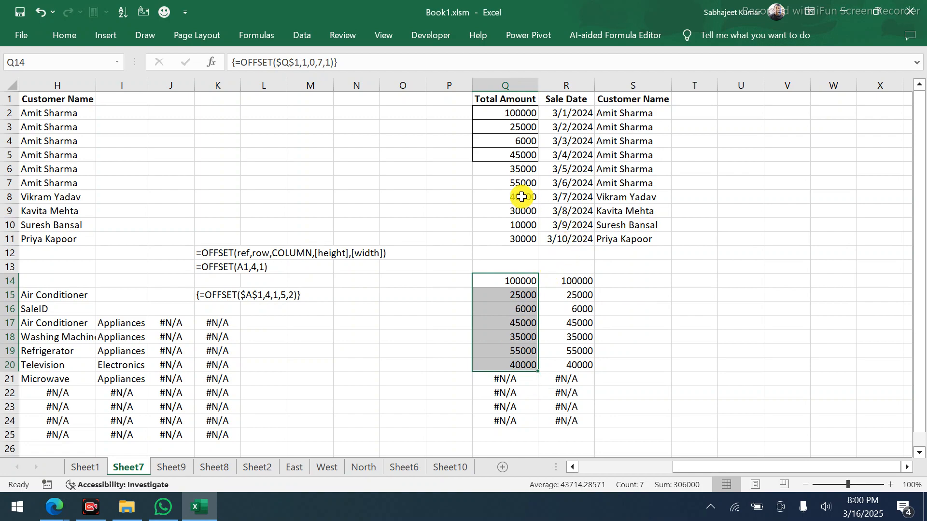
# Apply all borders to the Total Amount cells Q2:Q8 and compare them with the returned values in Q14:Q20
pyautogui.moveTo(521, 197); pyautogui.dragTo(515, 139)
pyautogui.press('alt')
pyautogui.press('h')
pyautogui.press('b')
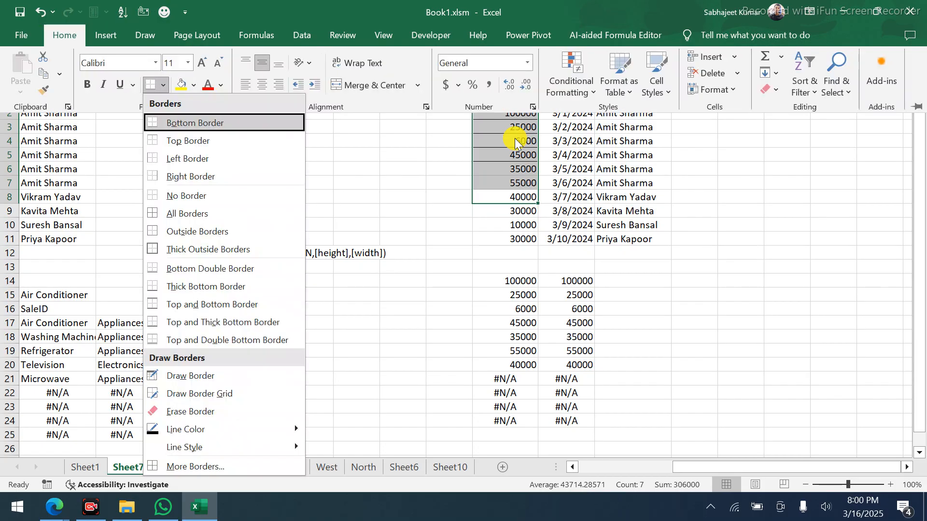
pyautogui.press('a')
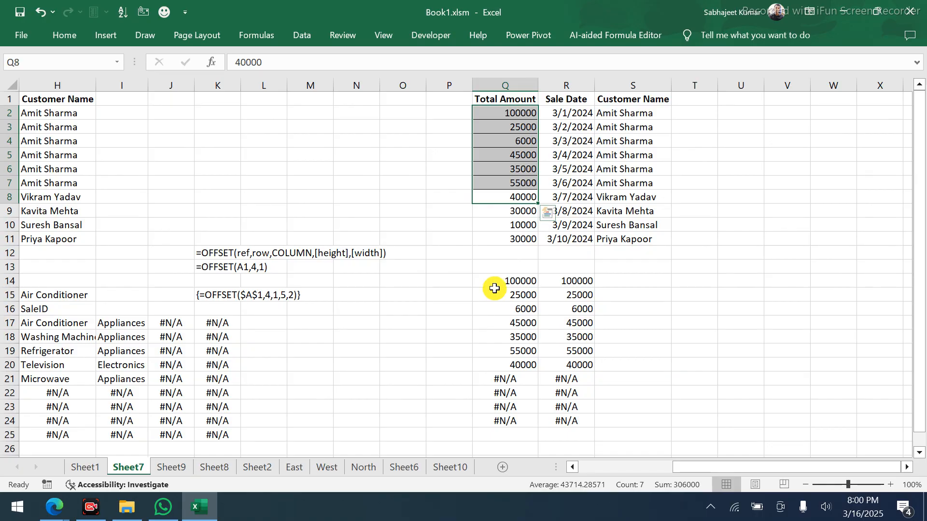
pyautogui.moveTo(499, 362); pyautogui.dragTo(489, 285)
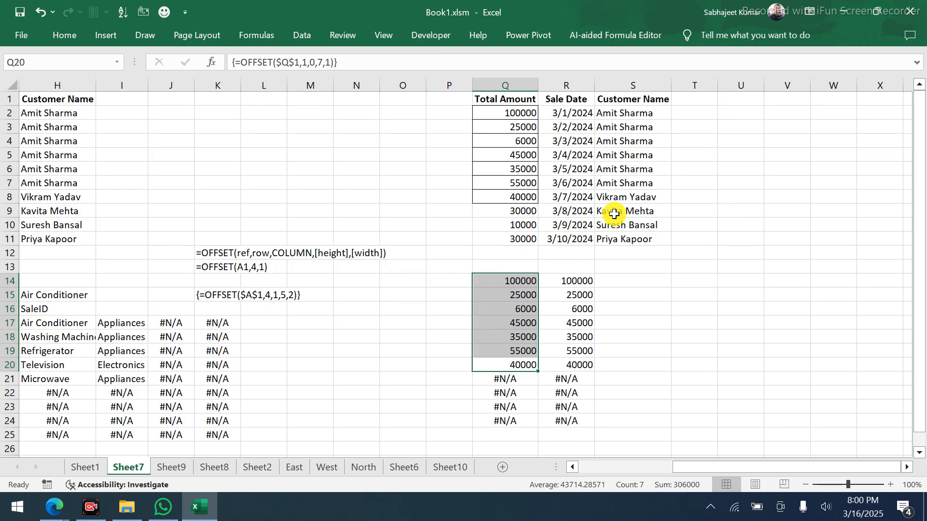
# Try to paste the customer name from S8 over the array results in R14:R24
pyautogui.click(620, 198)
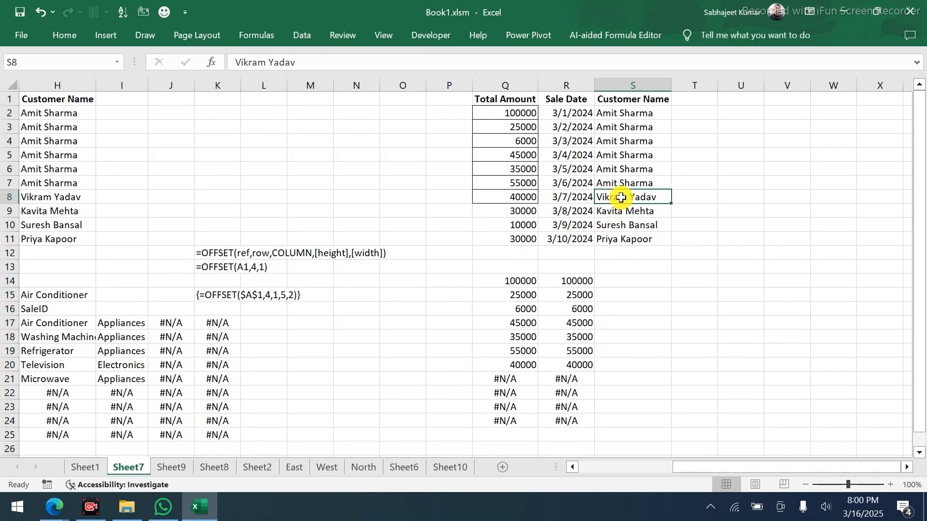
pyautogui.hotkey('ctrl', 'c')
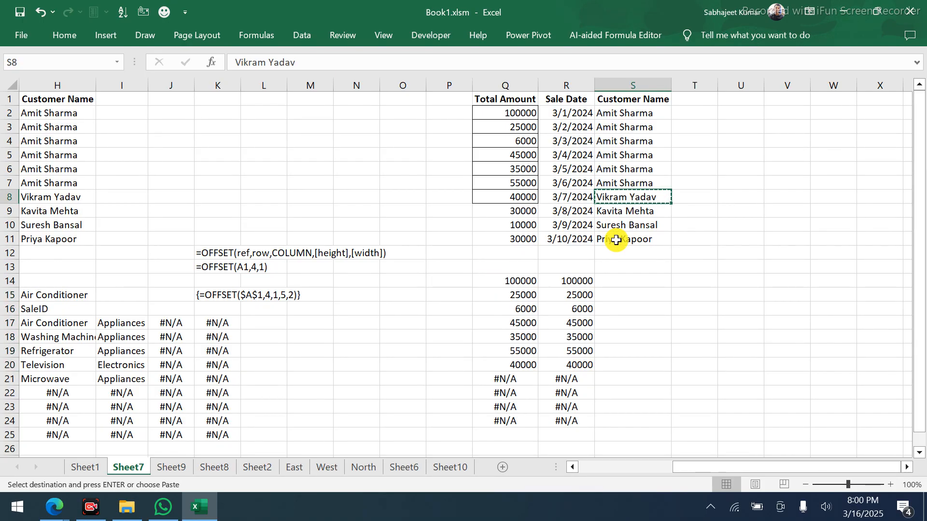
pyautogui.click(617, 238)
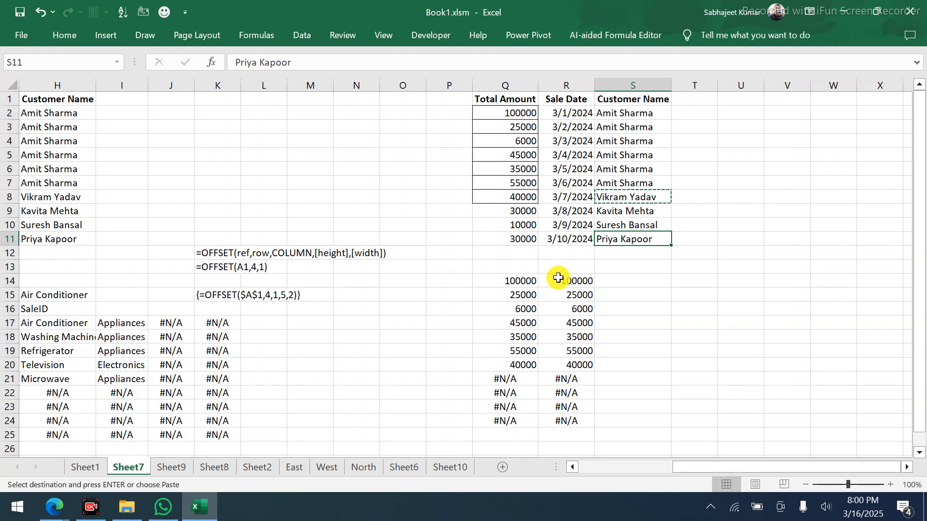
pyautogui.moveTo(560, 280); pyautogui.dragTo(567, 418)
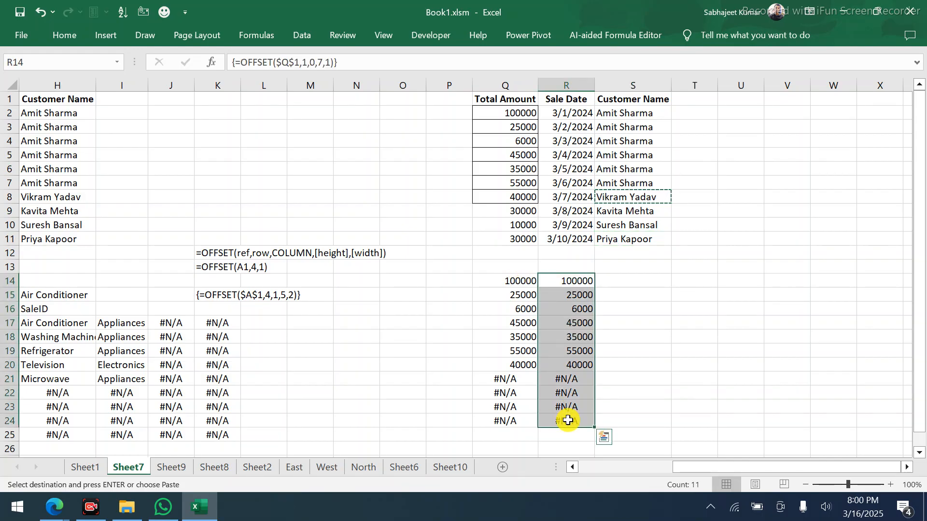
pyautogui.hotkey('ctrl', 'v')
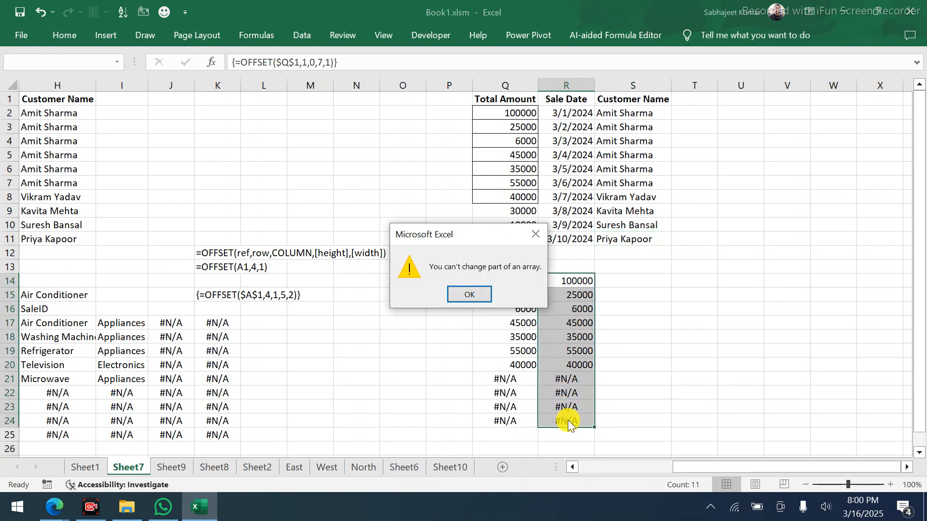
pyautogui.press('Return')
# Undo the borders and the two-column array entry, and enter =OFFSET($Q$1,1,0,7,1) as an array formula over Q14:Q24 only
pyautogui.hotkey('ctrl', 'z')
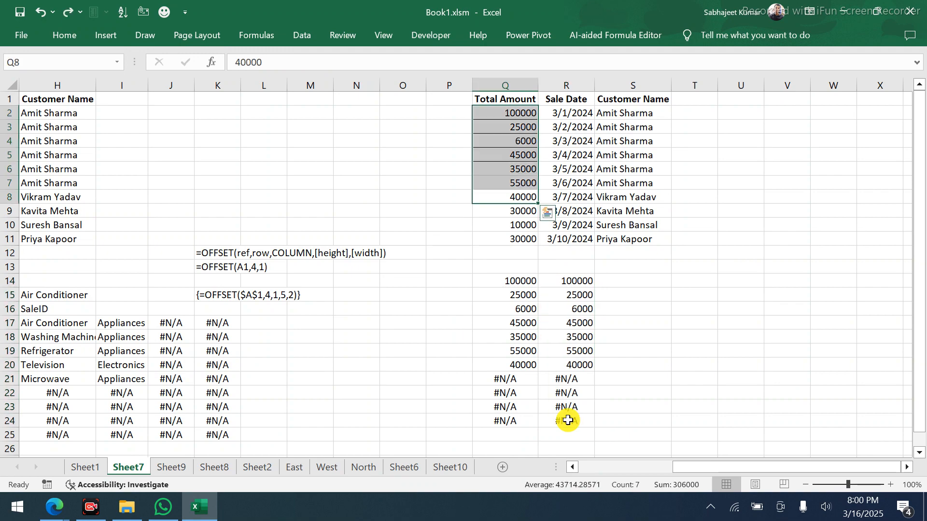
pyautogui.hotkey('ctrl', 'z')
pyautogui.hotkey('shift', 'Left')
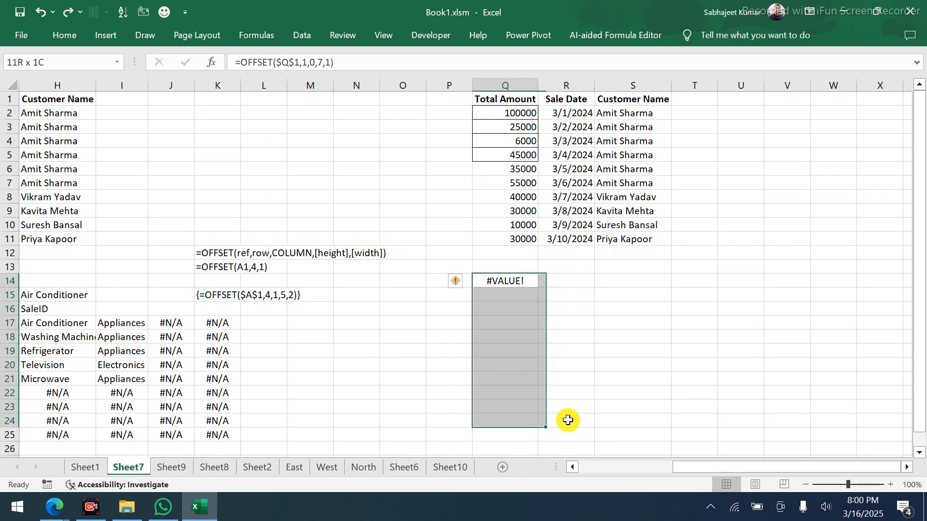
pyautogui.press('F2')
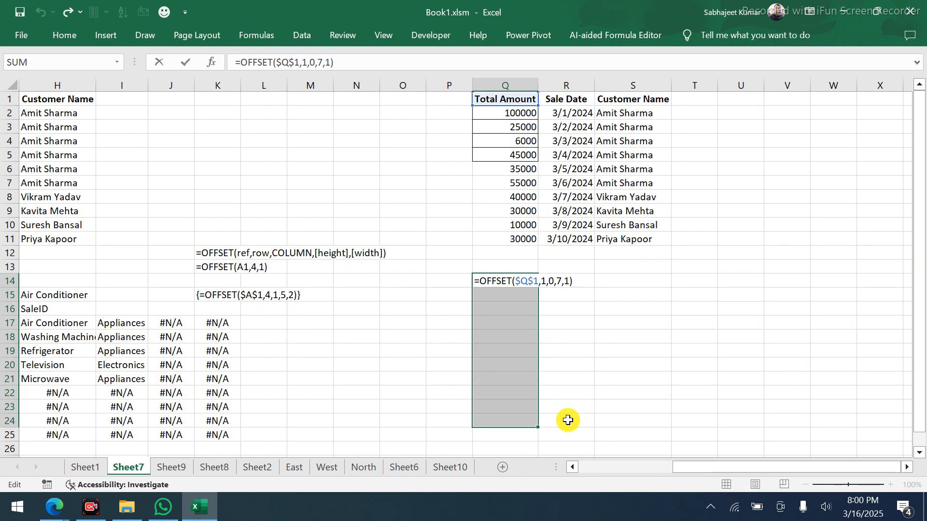
pyautogui.hotkey('ctrl', 'shift', 'Return')
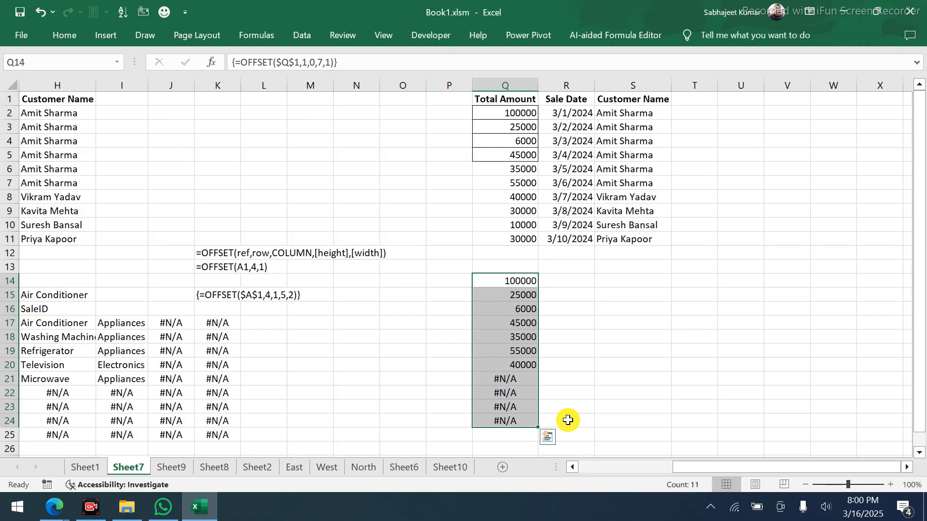
# Move the customer name from S8 to S11 and fill S8 with the name from the cell above
pyautogui.click(627, 199)
pyautogui.hotkey('ctrl', 'c')
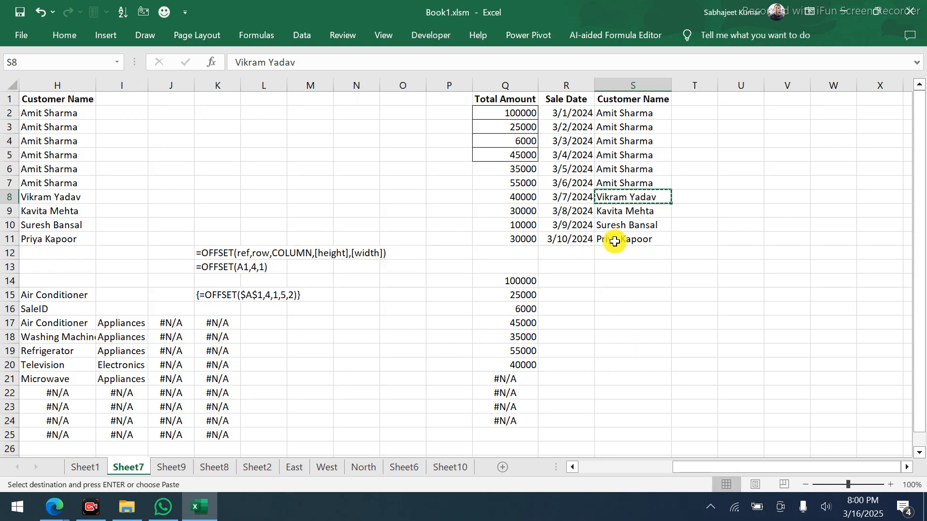
pyautogui.click(614, 241)
pyautogui.hotkey('ctrl', 'v')
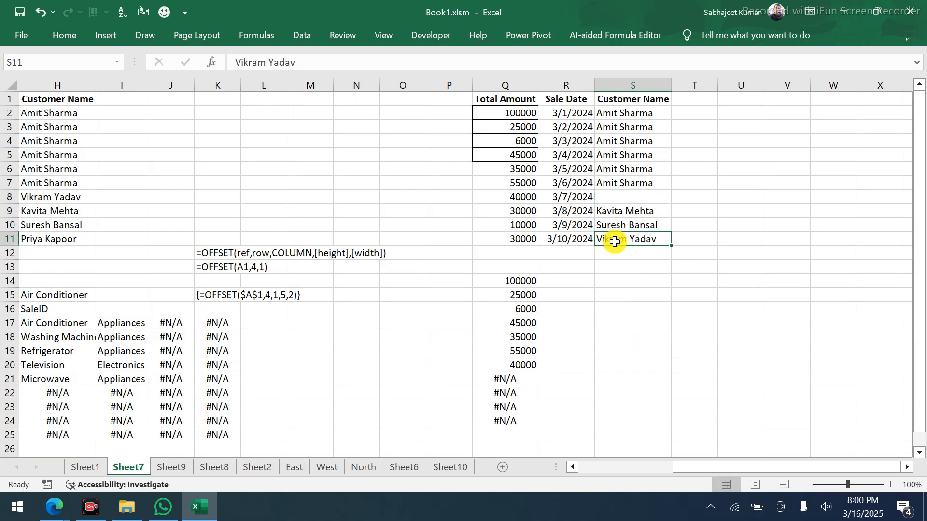
pyautogui.click(623, 193)
pyautogui.hotkey('ctrl', 'd')
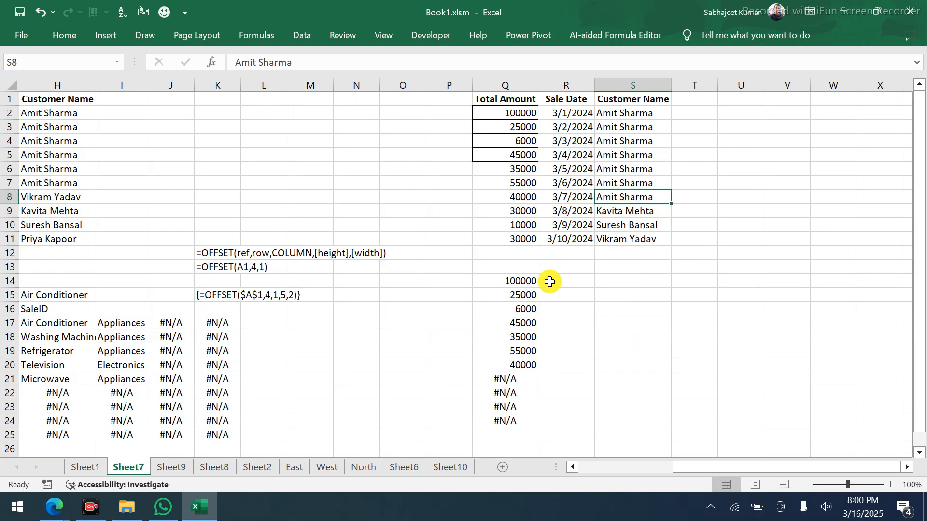
# Enter a MATCH formula in S14 that looks up the customer name from S11 in $S$1:$S$11 with exact match type 0
pyautogui.click(528, 281)
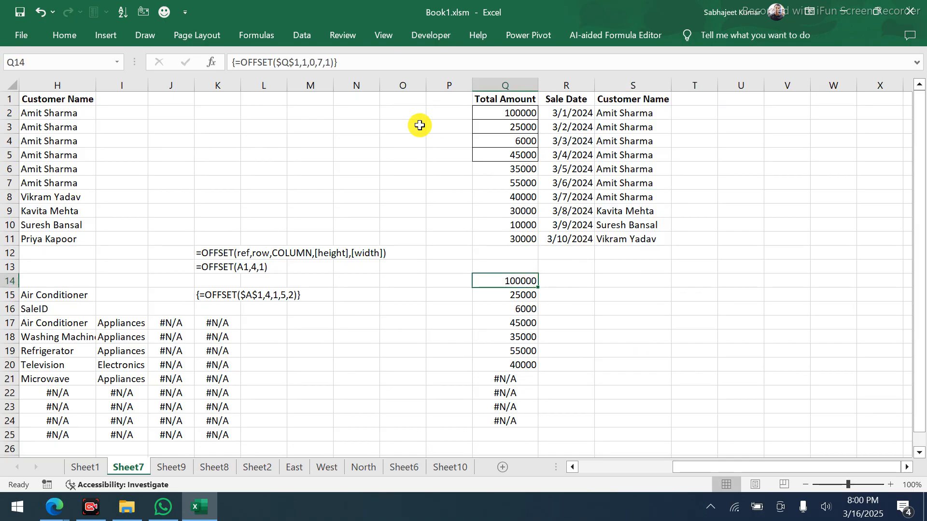
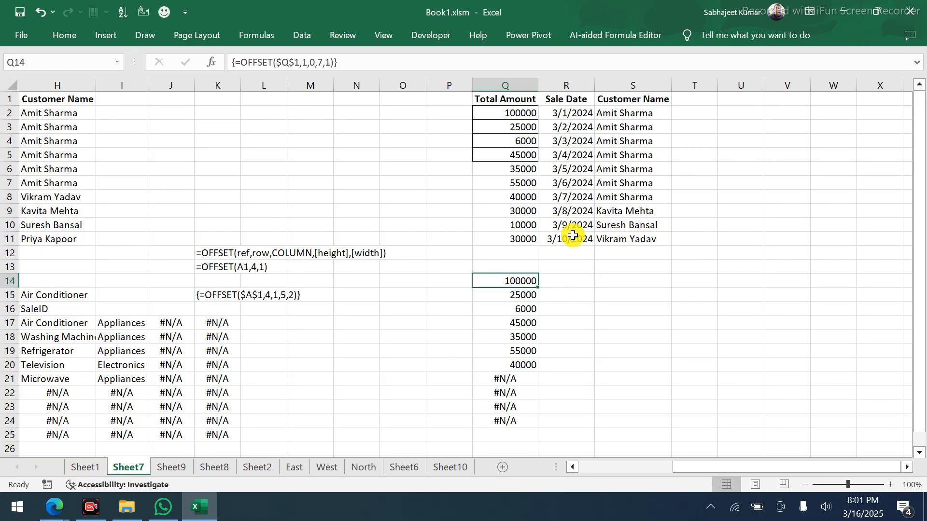
pyautogui.press('Right')
pyautogui.press('Right')
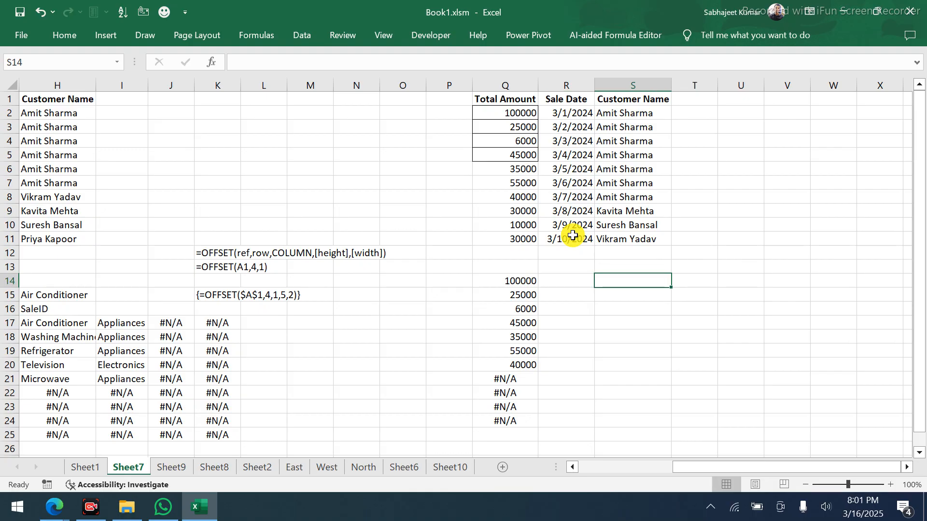
pyautogui.write('=m')
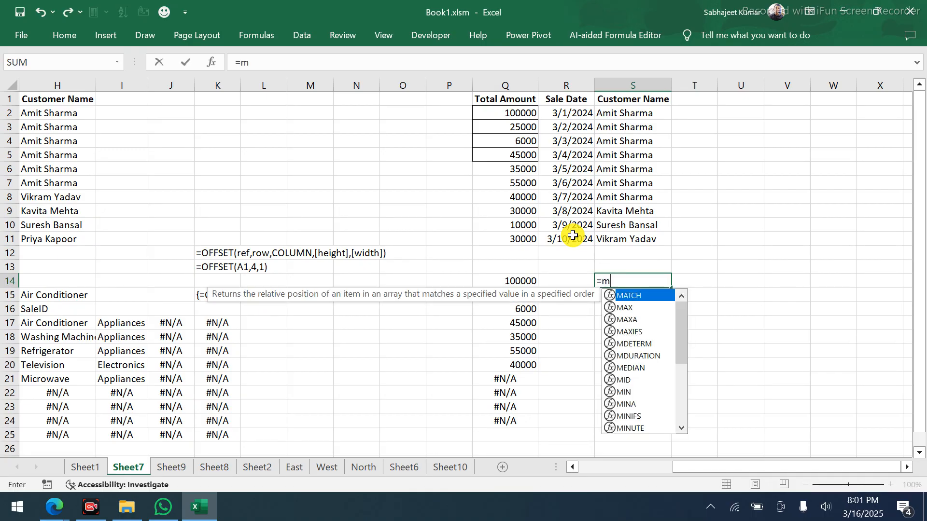
pyautogui.write('at')
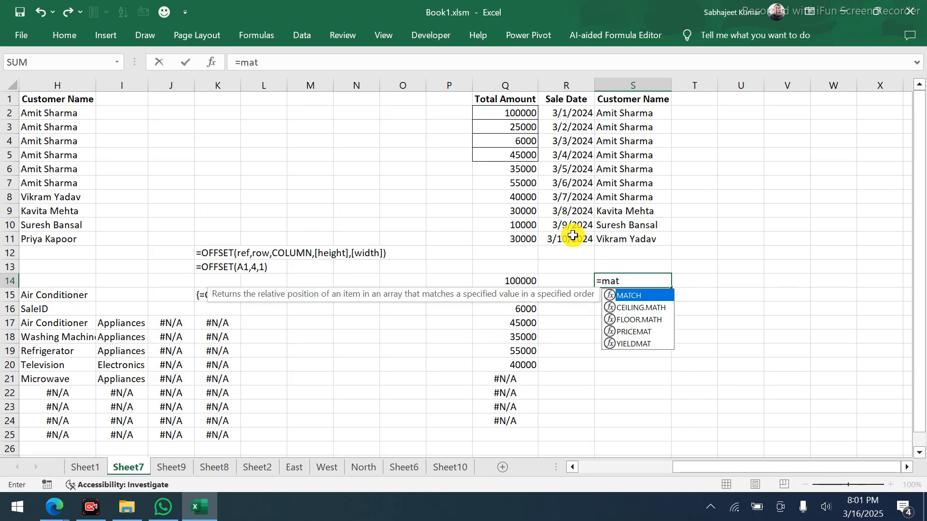
pyautogui.press('Tab')
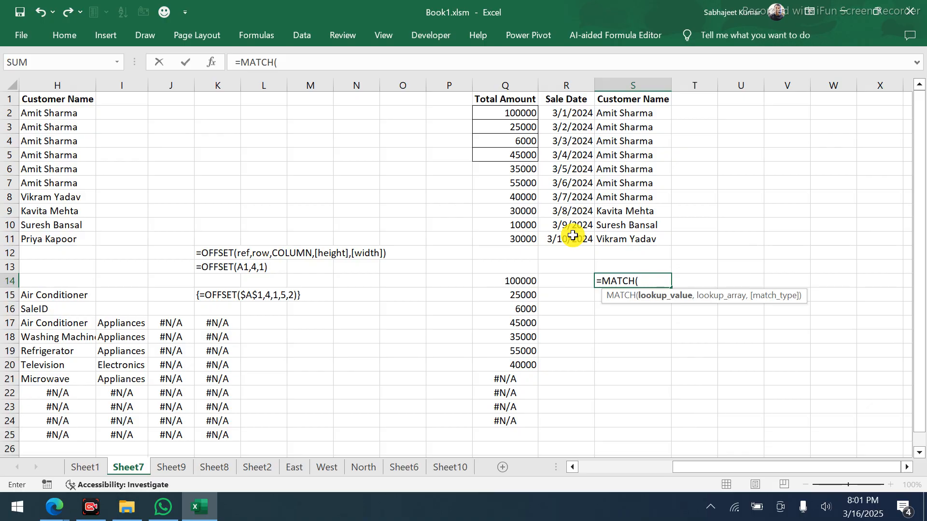
pyautogui.write('"Vikram ')
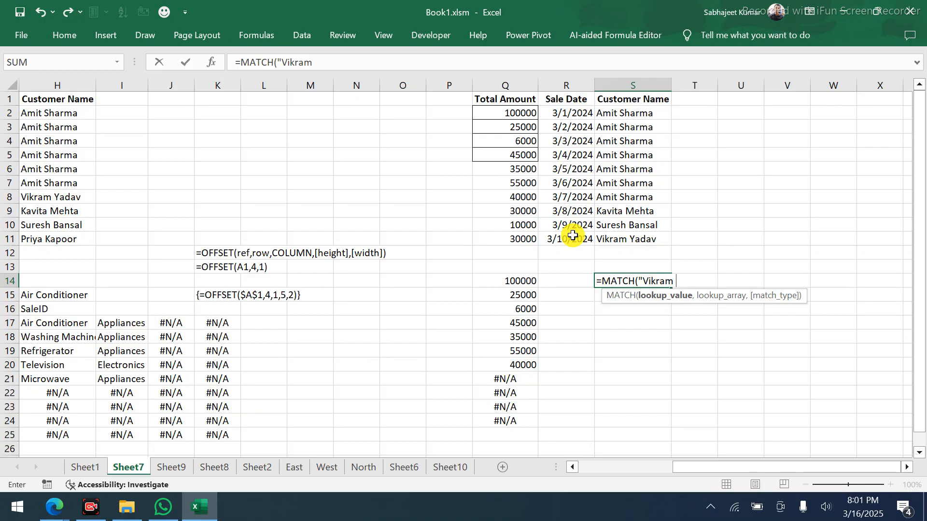
pyautogui.write('Yadav",')
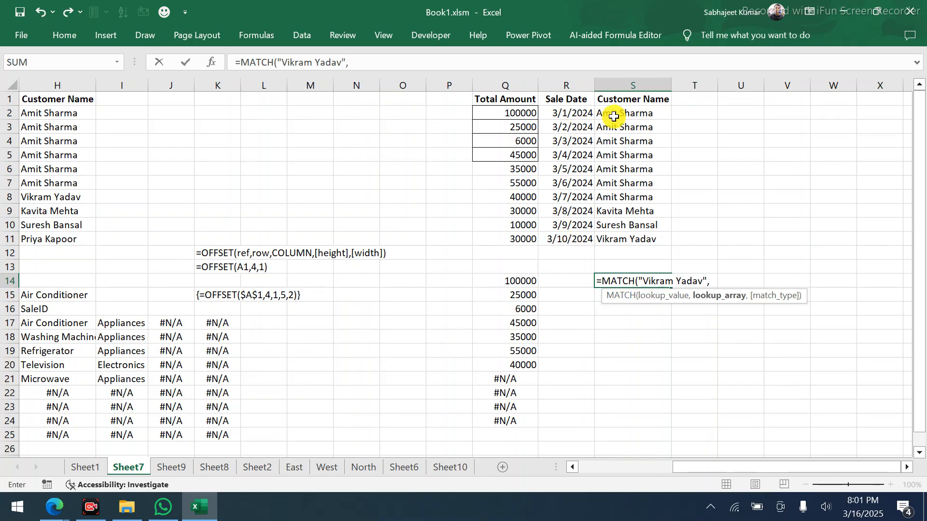
pyautogui.moveTo(616, 102); pyautogui.dragTo(630, 238)
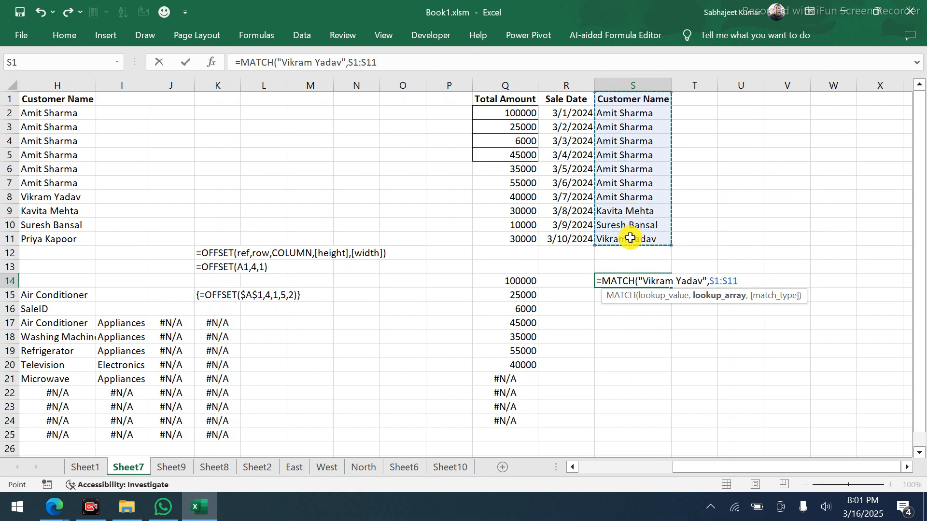
pyautogui.press('F4')
pyautogui.write(',0')
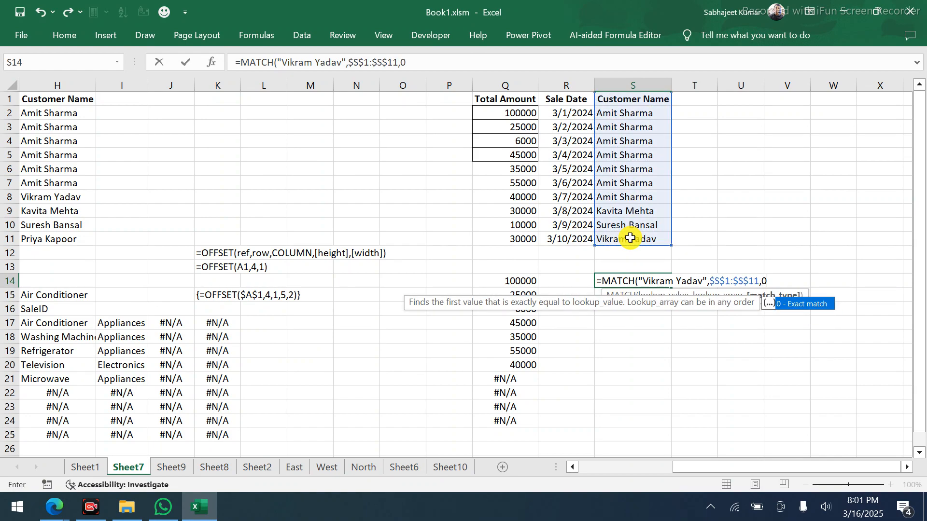
pyautogui.write(')')
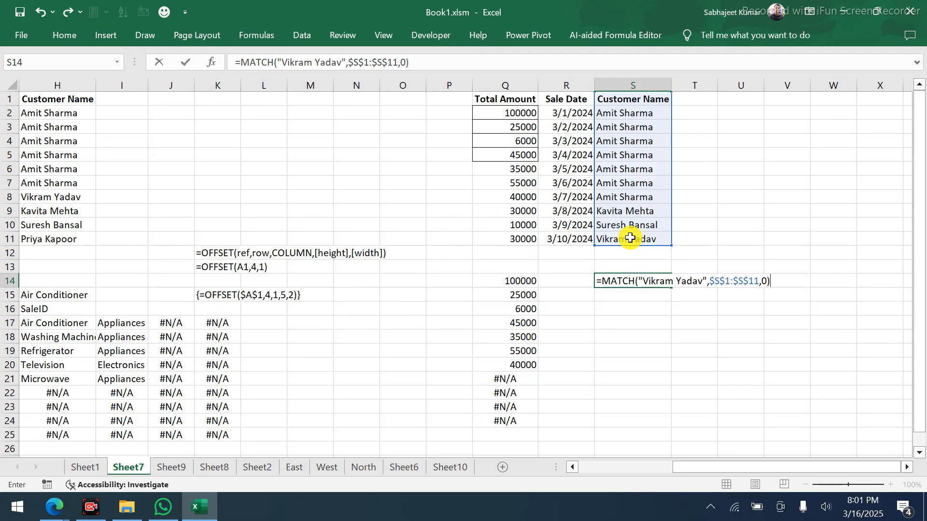
pyautogui.press('Return')
pyautogui.press('Up')
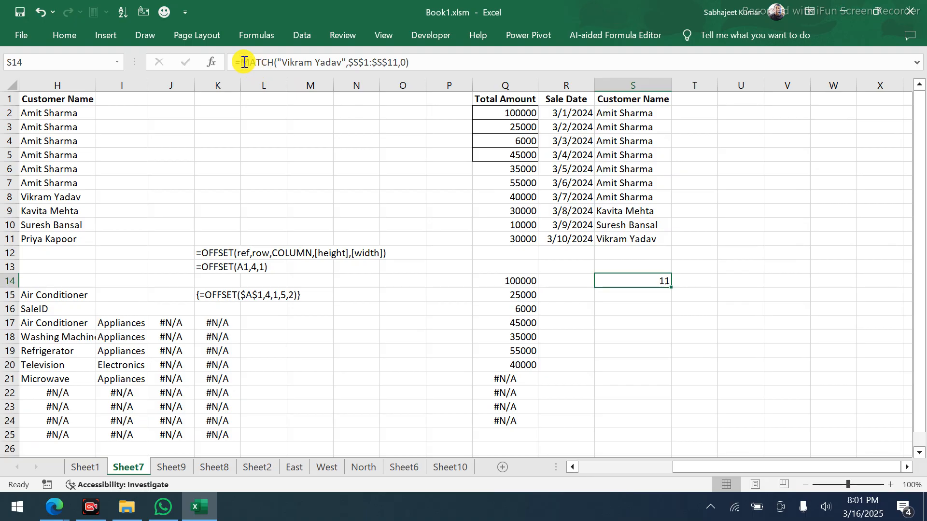
# Replace the height 7 in the Q14 OFFSET array formula with the MATCH expression copied from S14 and re-enter it as an array
pyautogui.moveTo(241, 62); pyautogui.dragTo(441, 56)
pyautogui.hotkey('ctrl', 'c')
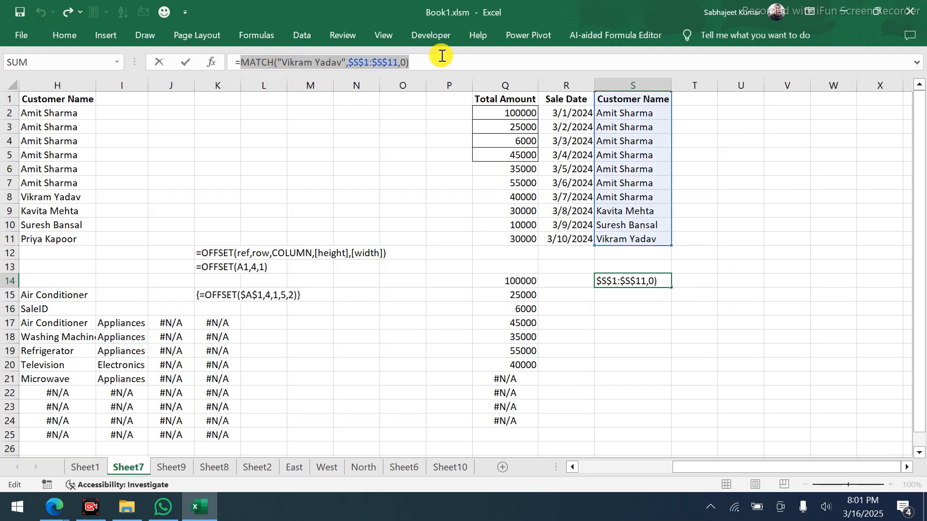
pyautogui.press('Escape')
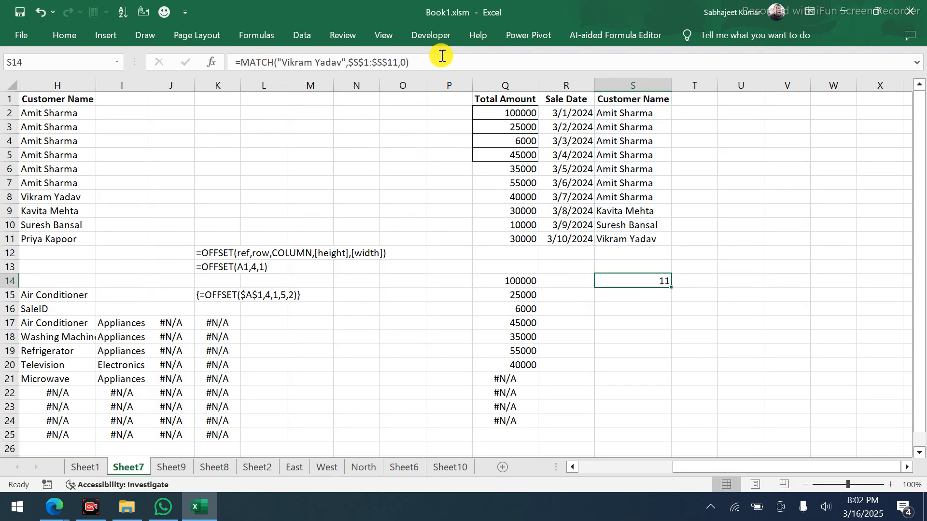
pyautogui.click(516, 282)
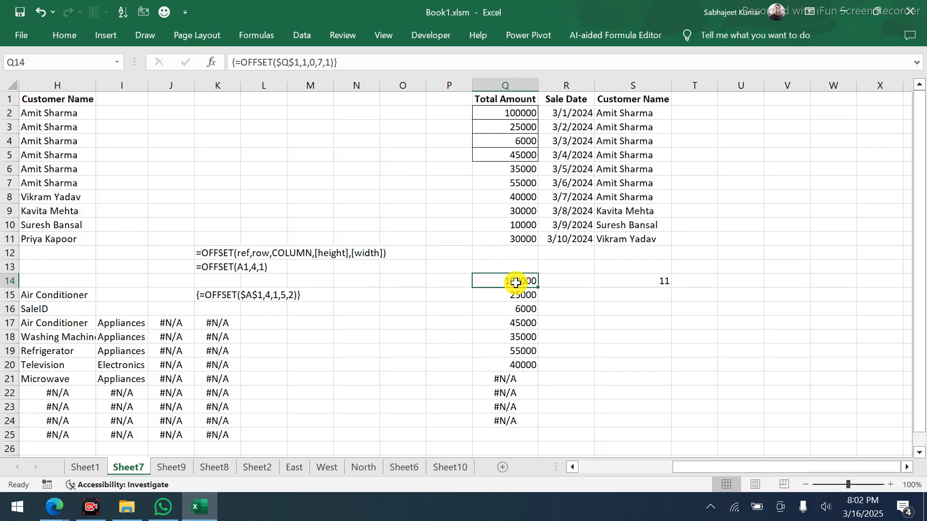
pyautogui.doubleClick(516, 282)
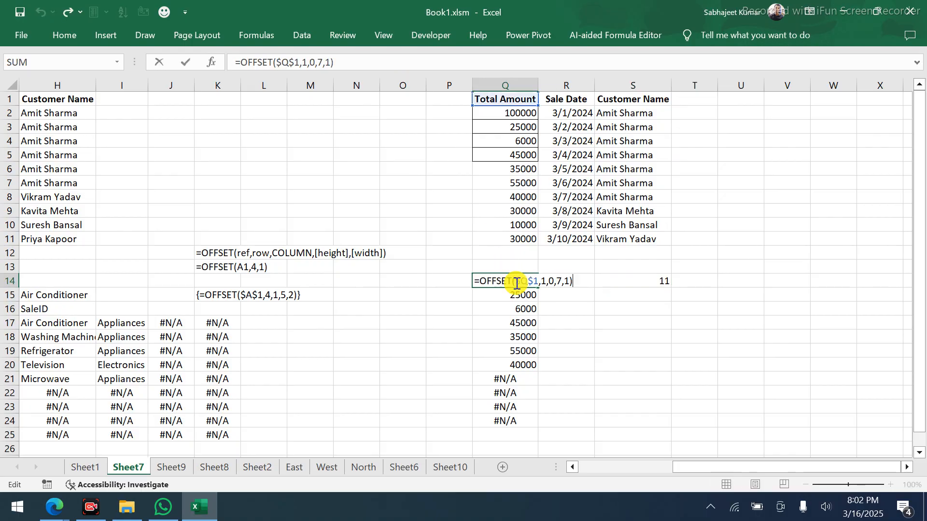
pyautogui.click(558, 281)
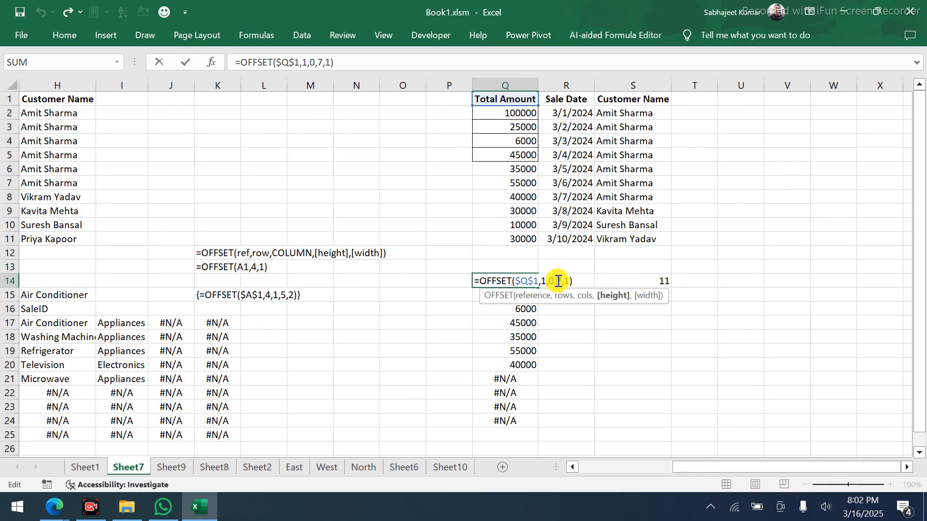
pyautogui.hotkey('ctrl', 'v')
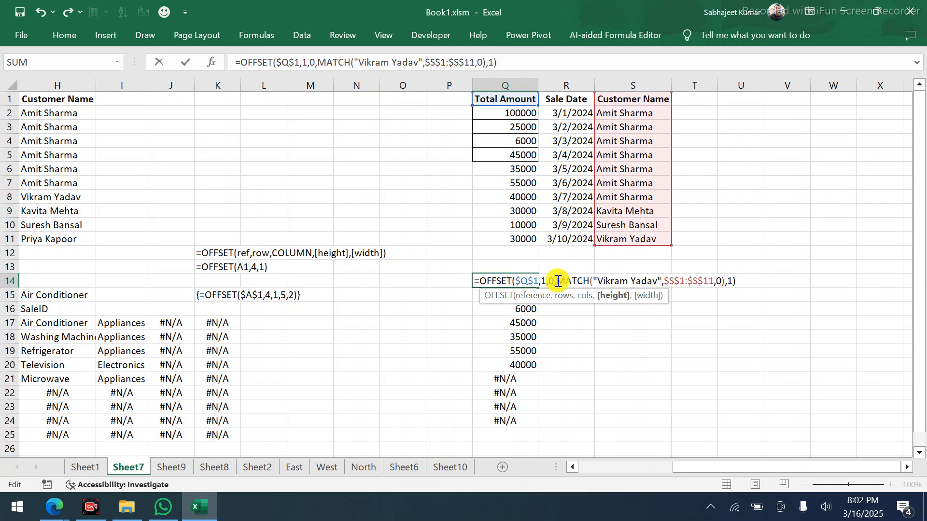
pyautogui.hotkey('ctrl', 'shift', 'Return')
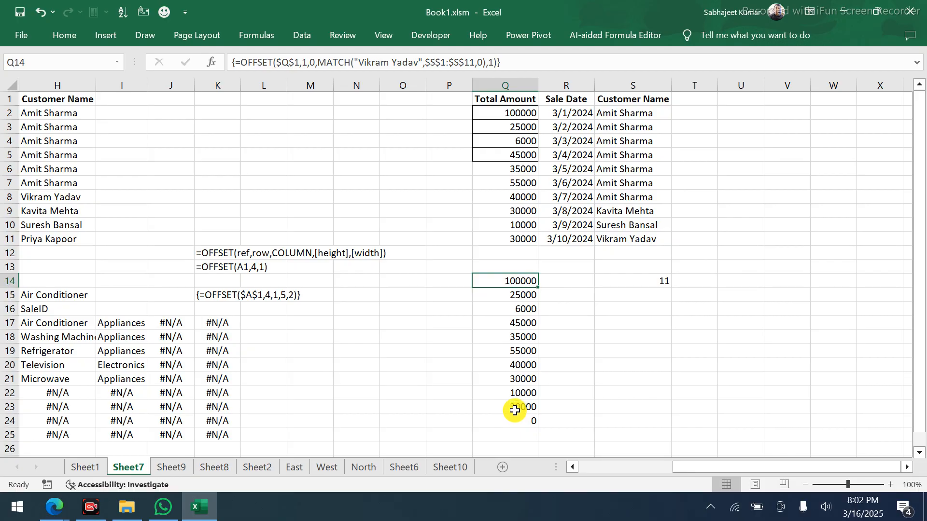
# Copy the customer name from S11 to S3 and fill S11 with the name from the cell above
pyautogui.click(615, 242)
pyautogui.hotkey('ctrl', 'c')
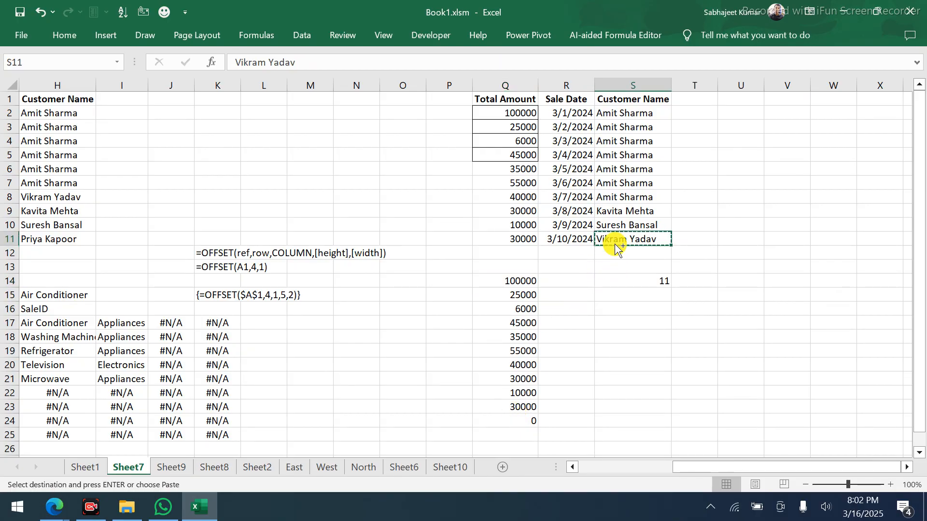
pyautogui.click(630, 130)
pyautogui.hotkey('ctrl', 'v')
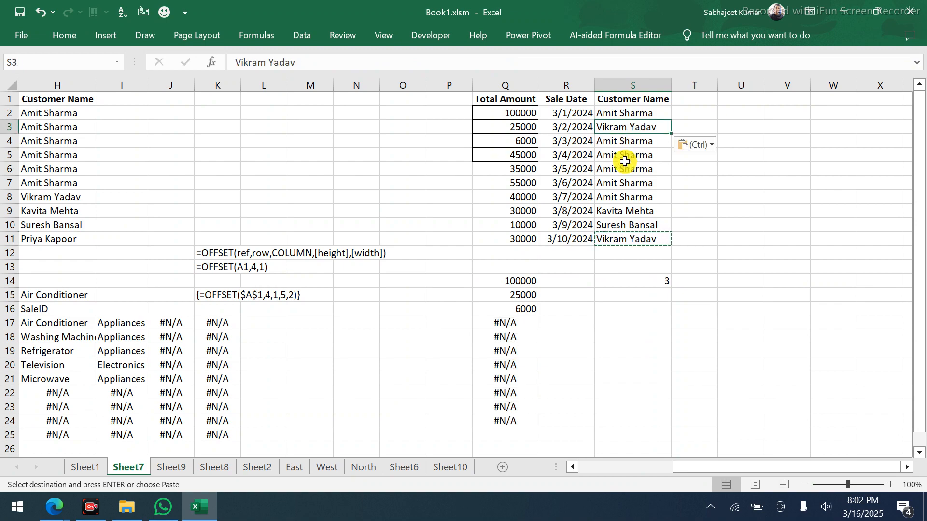
pyautogui.click(618, 240)
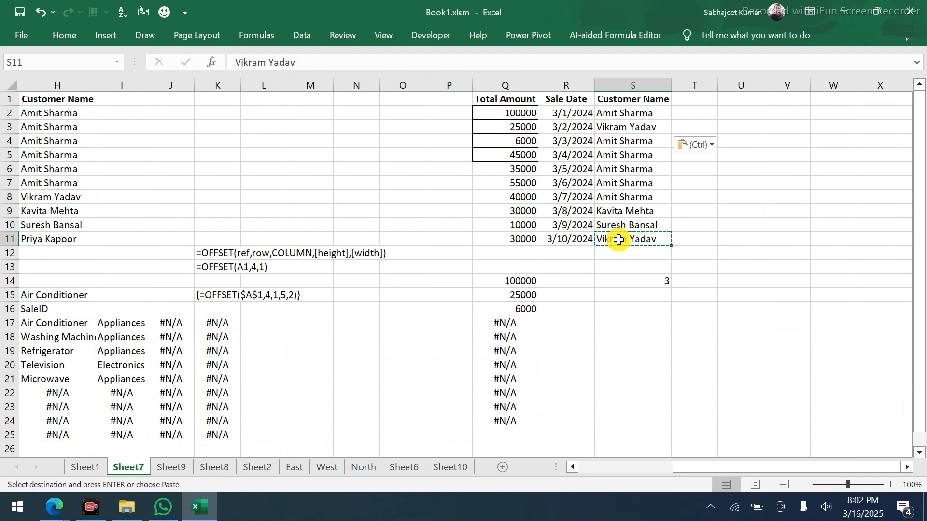
pyautogui.hotkey('ctrl', 'd')
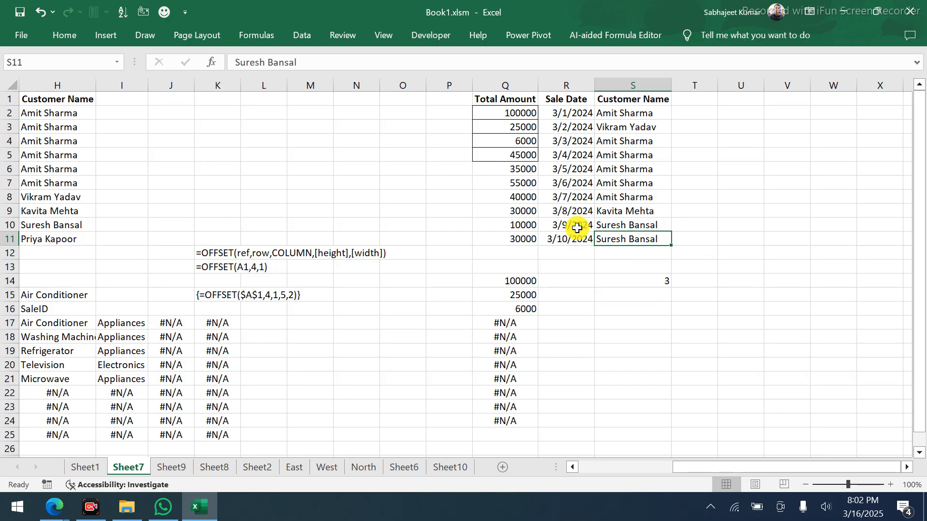
pyautogui.click(618, 127)
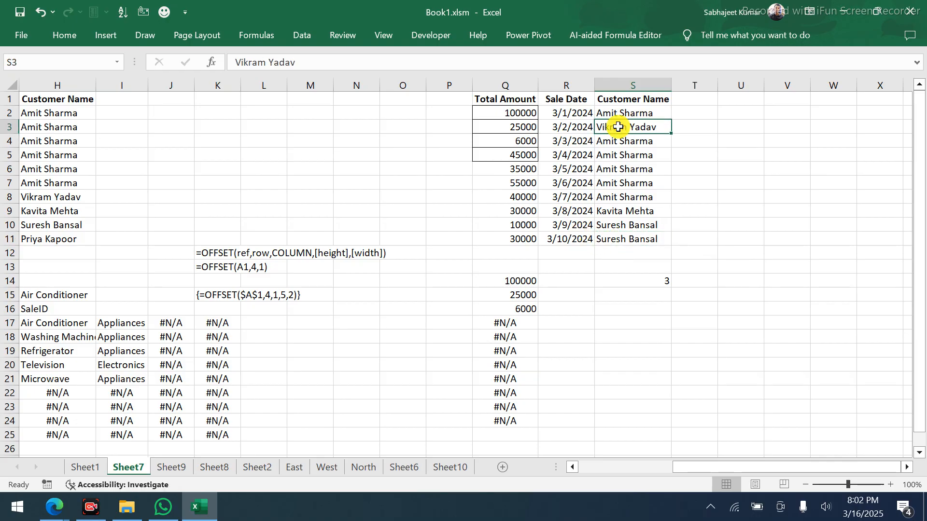
# Try to subtract 1 from the MATCH height in the Q14 array formula
pyautogui.click(524, 279)
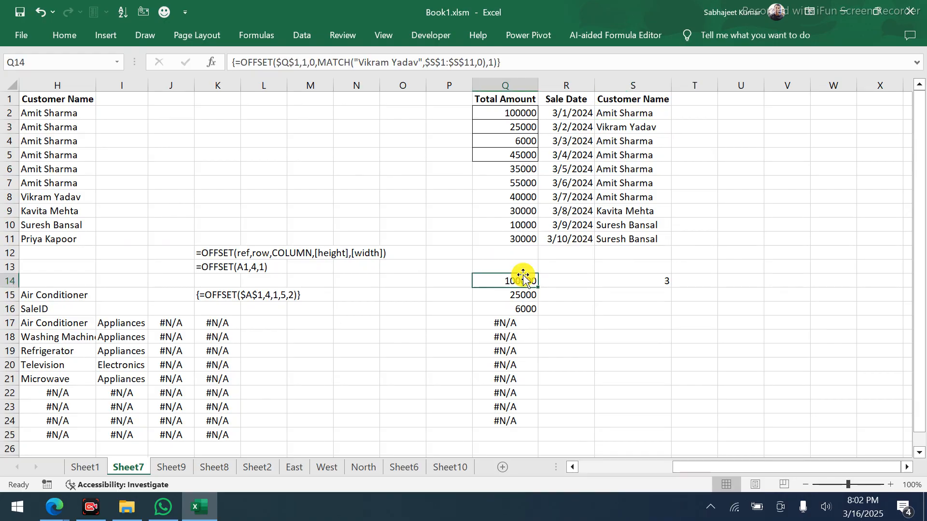
pyautogui.click(484, 62)
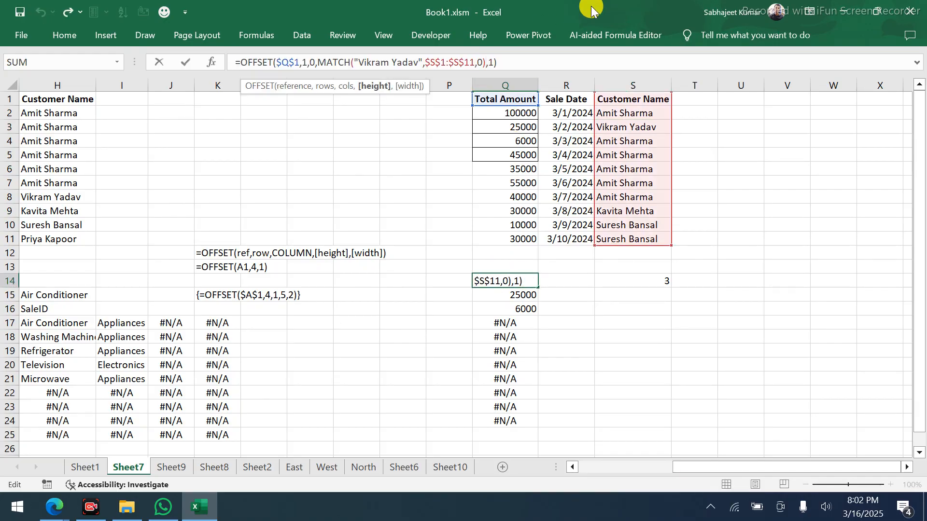
pyautogui.write('-1')
pyautogui.press('Return')
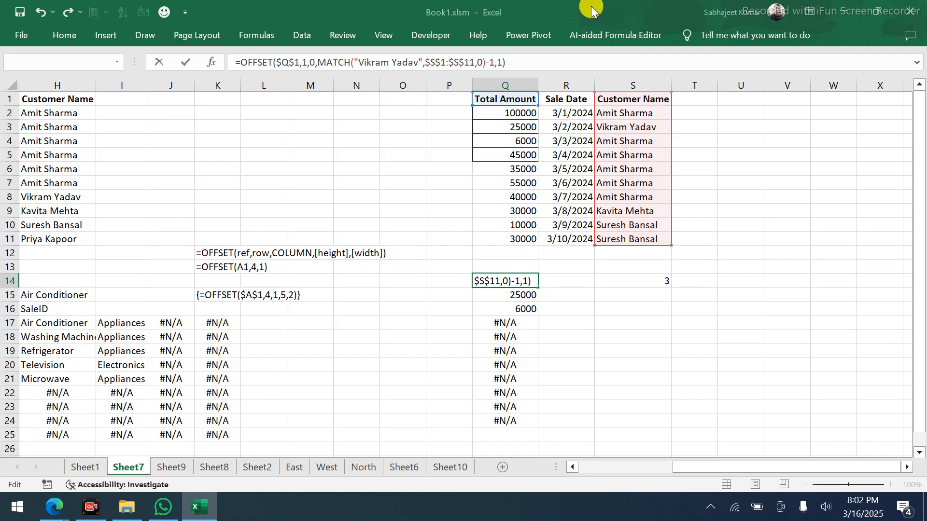
pyautogui.press('Return')
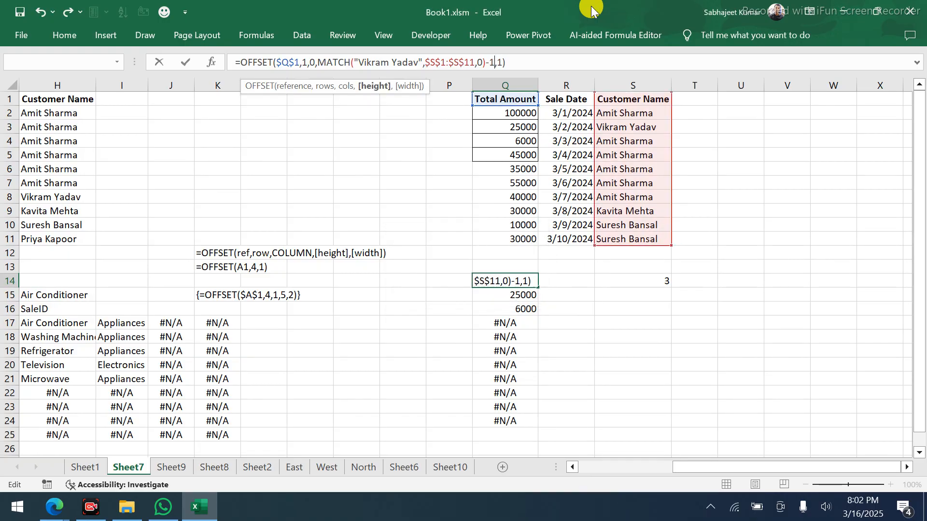
pyautogui.press('Escape')
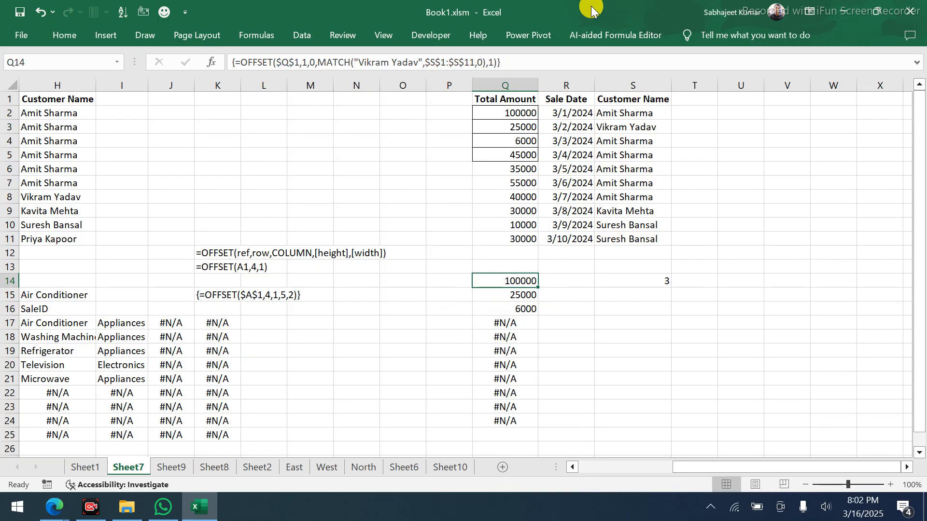
pyautogui.hotkey('ctrl', 'z')
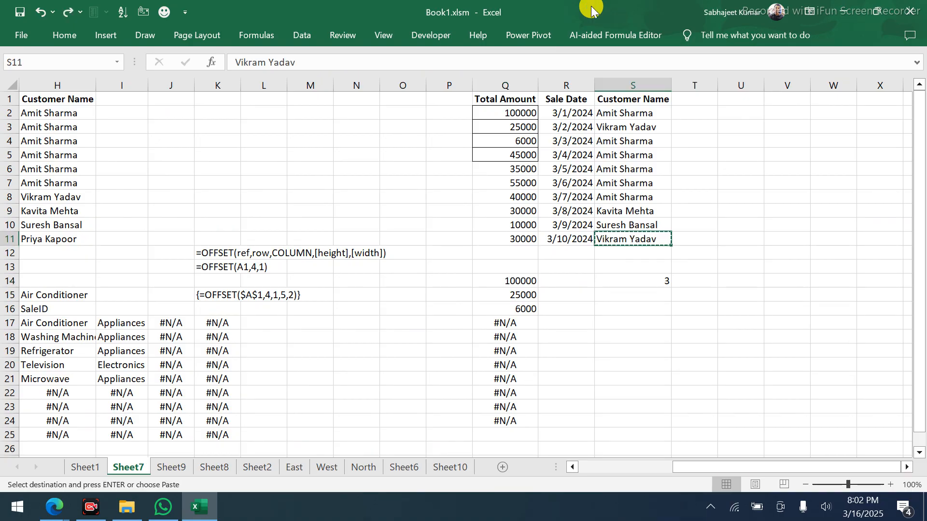
pyautogui.hotkey('ctrl', 'y')
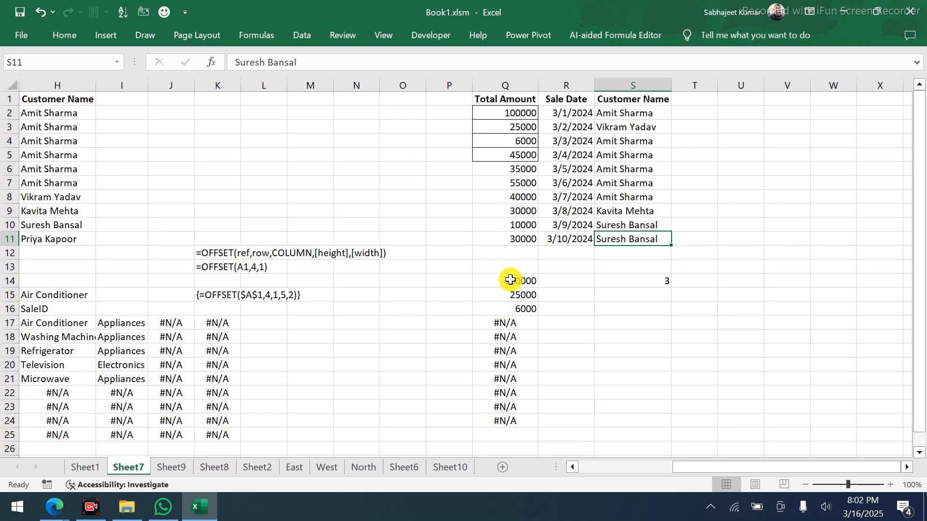
# Copy the OFFSET formula text from Q14 into R14 as an ordinary formula and fill it down to R25
pyautogui.moveTo(507, 279); pyautogui.dragTo(499, 408)
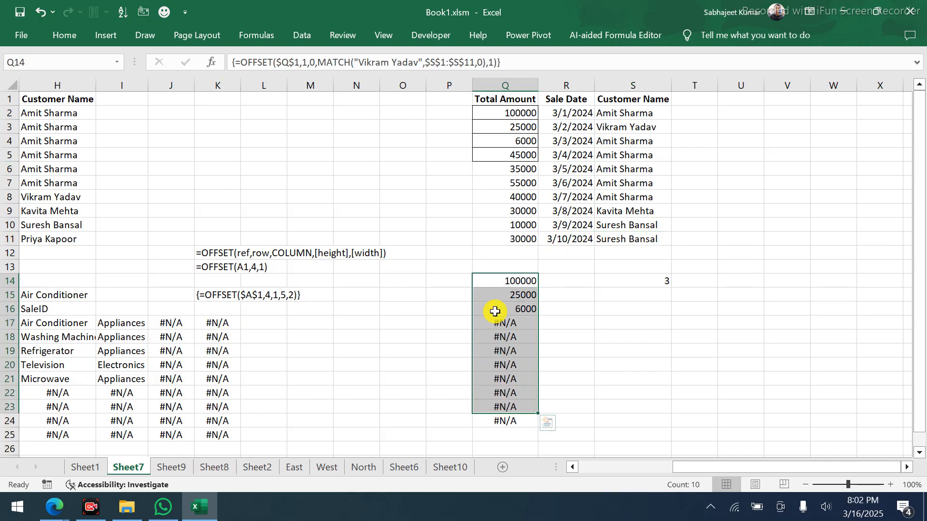
pyautogui.click(489, 281)
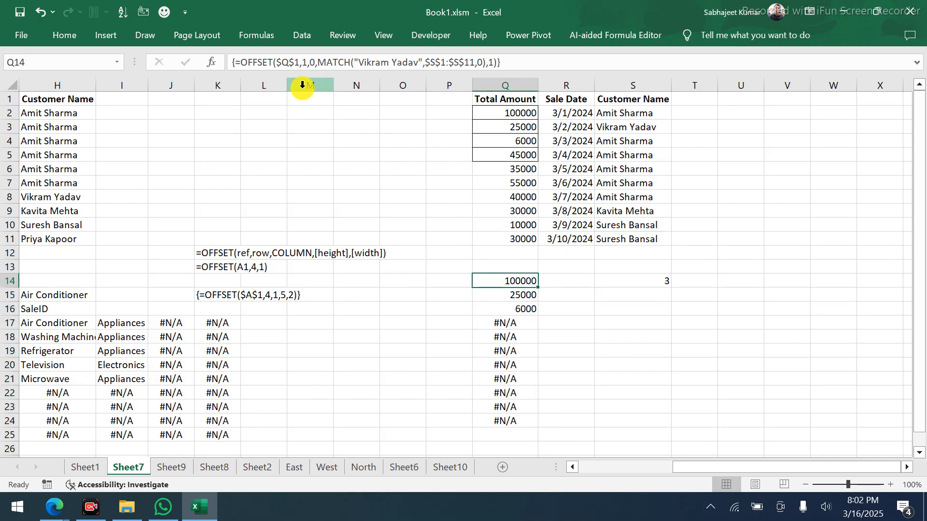
pyautogui.moveTo(239, 62); pyautogui.dragTo(514, 66)
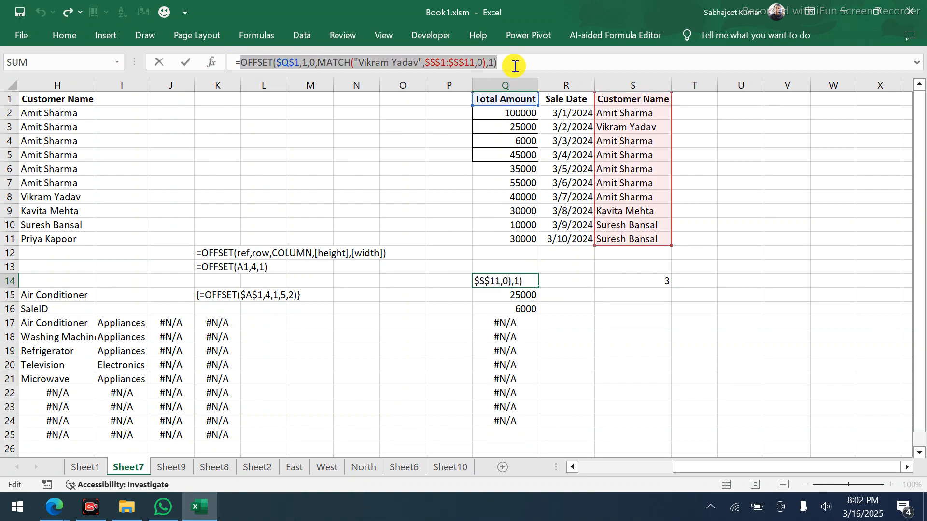
pyautogui.press('Tab')
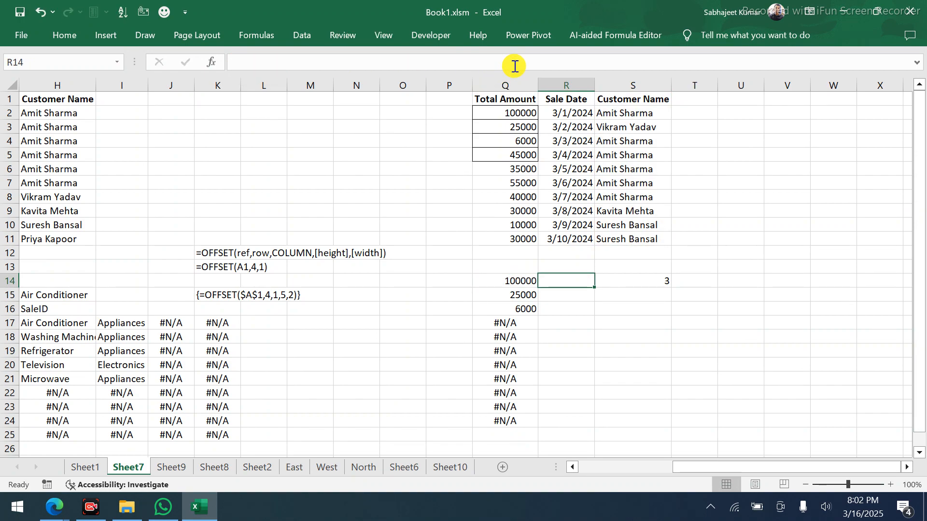
pyautogui.write('=')
pyautogui.hotkey('ctrl', 'v')
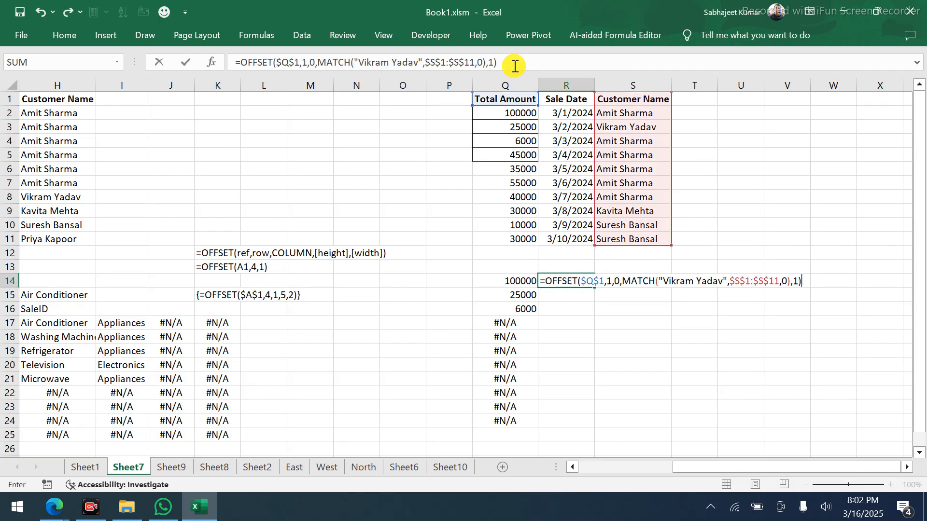
pyautogui.press('Return')
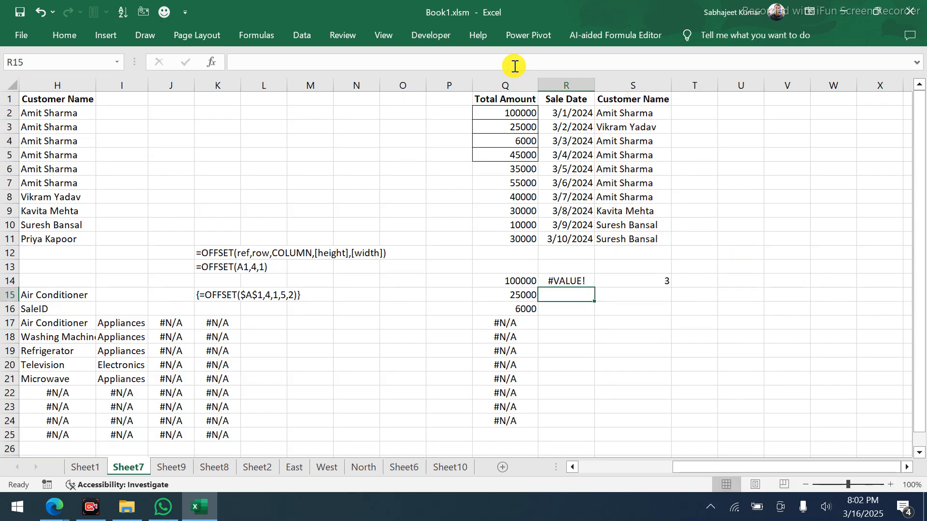
pyautogui.press('Up')
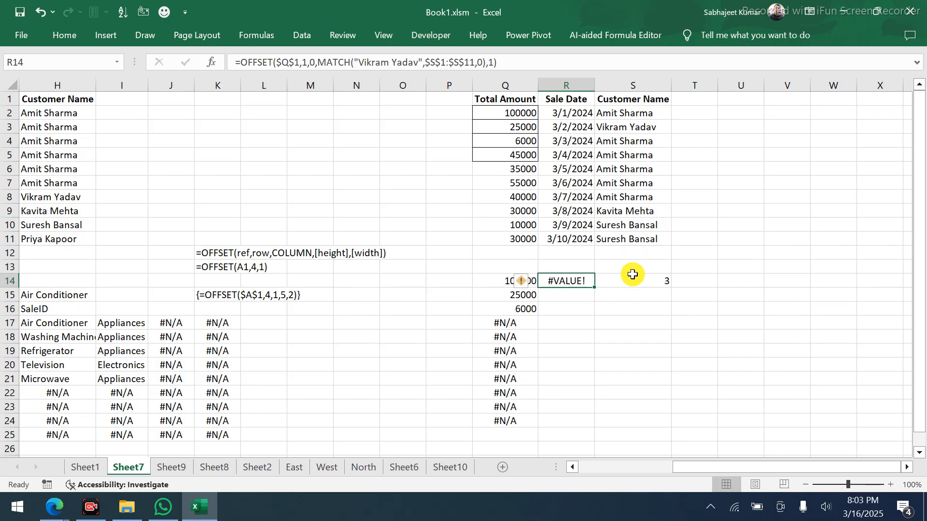
pyautogui.moveTo(595, 285); pyautogui.dragTo(586, 445)
# Enter the OFFSET formula as an array over R14:R25 and undo that entry
pyautogui.press('F2')
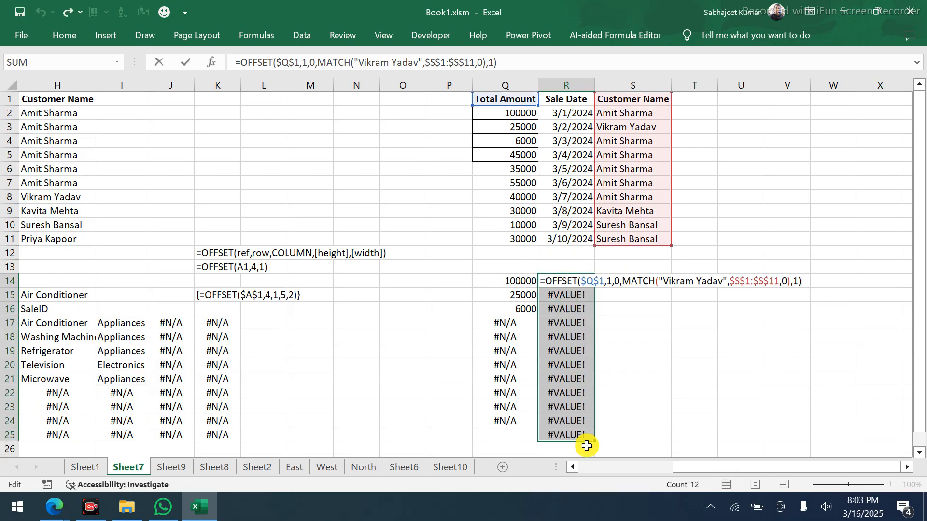
pyautogui.hotkey('ctrl', 'shift', 'Return')
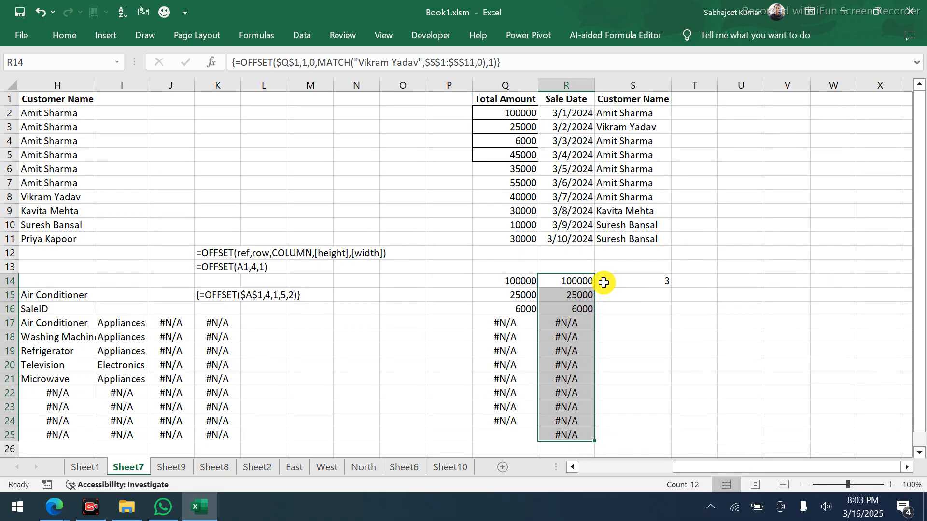
pyautogui.hotkey('ctrl', 'z')
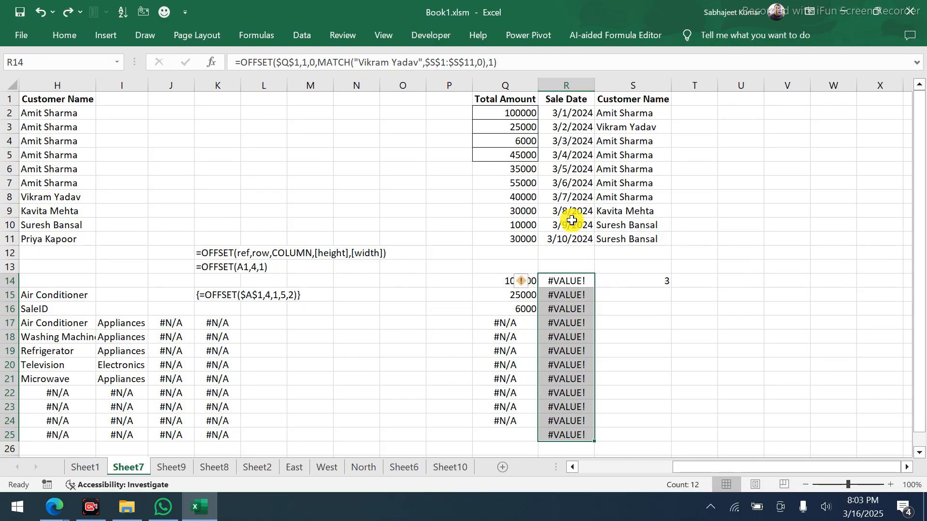
# Append -1 to the MATCH height in the R14 OFFSET formula and enter it as an array over R14:R25
pyautogui.click(486, 61)
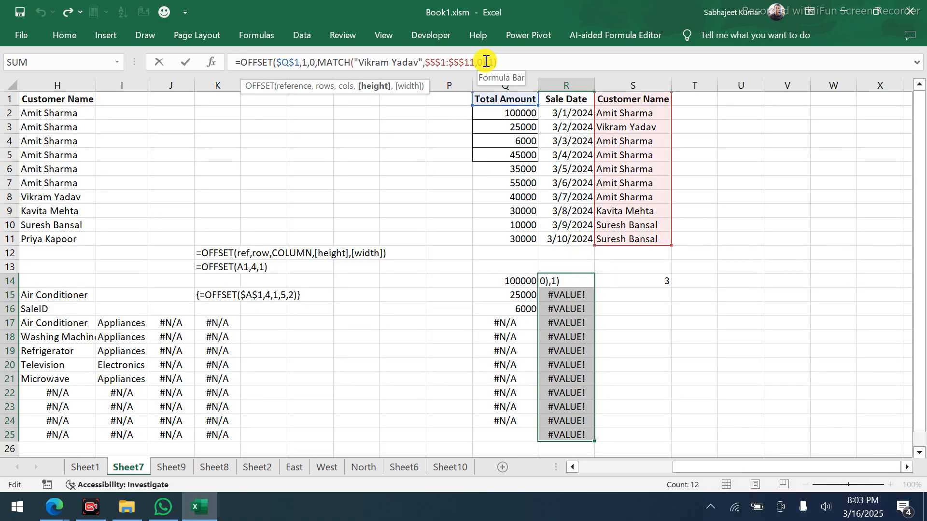
pyautogui.write('-1')
pyautogui.hotkey('ctrl', 'shift', 'Return')
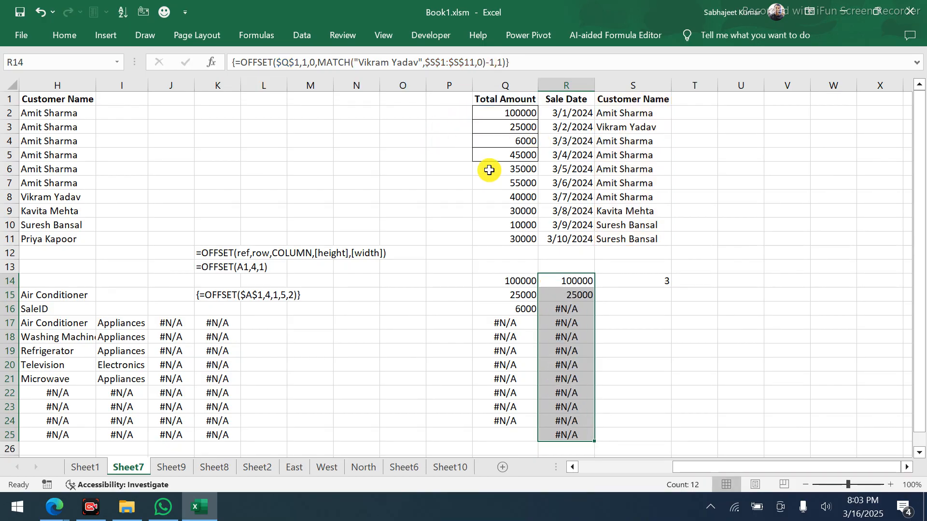
# Copy the customer name from S3 to S10 and fill S3 with the name from the cell above
pyautogui.click(628, 124)
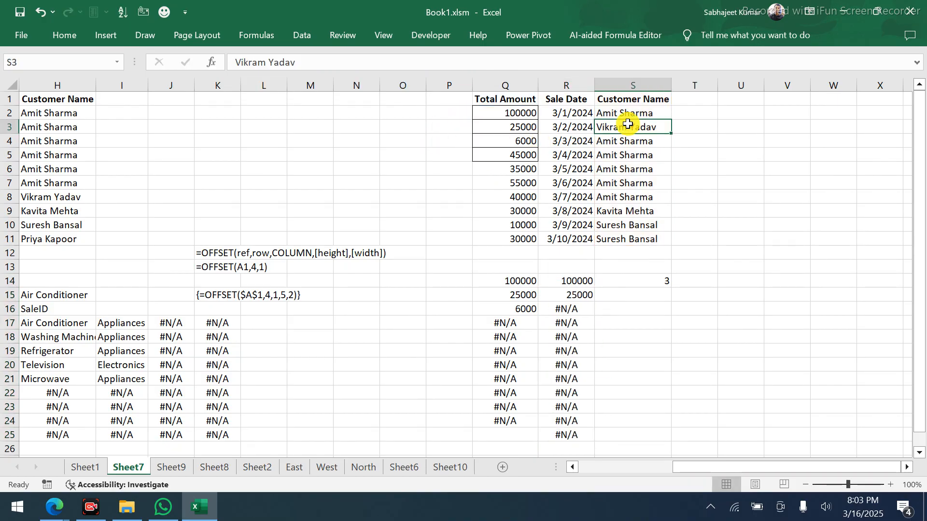
pyautogui.hotkey('ctrl', 'c')
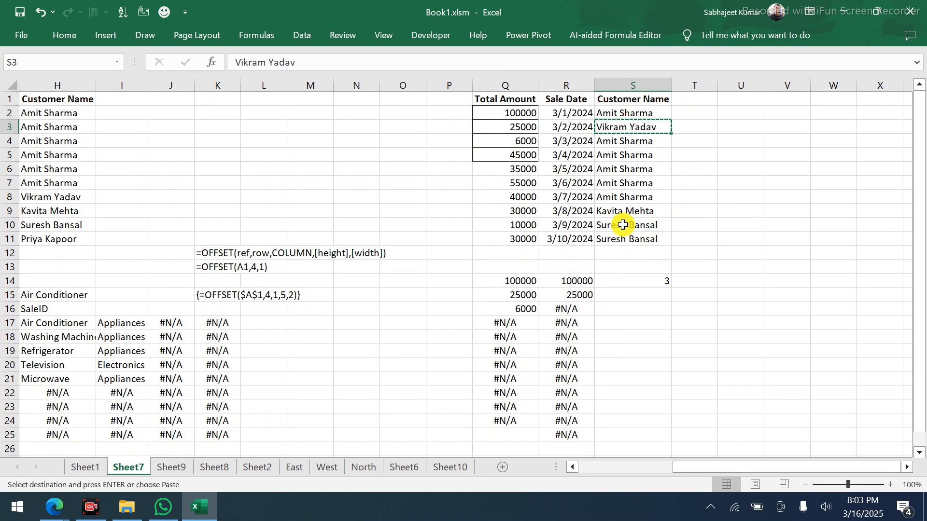
pyautogui.click(623, 224)
pyautogui.hotkey('ctrl', 'v')
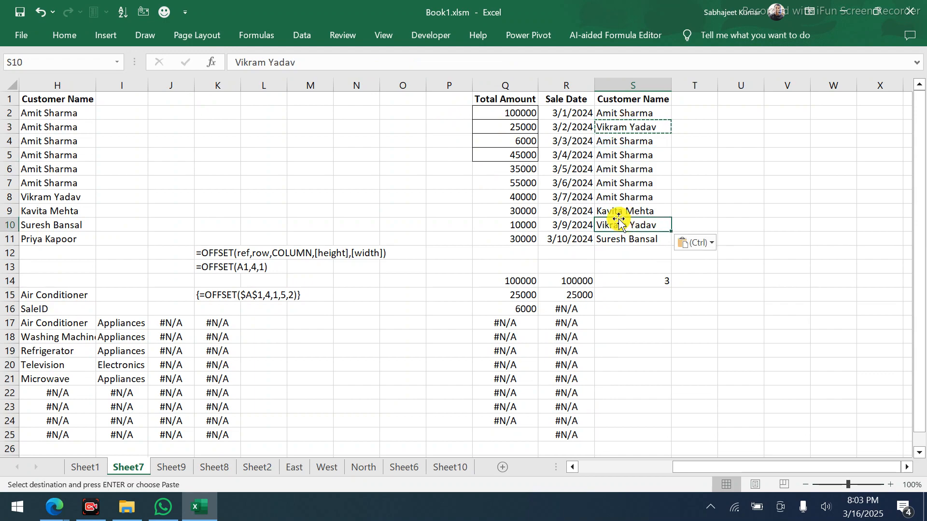
pyautogui.click(627, 127)
pyautogui.hotkey('ctrl', 'd')
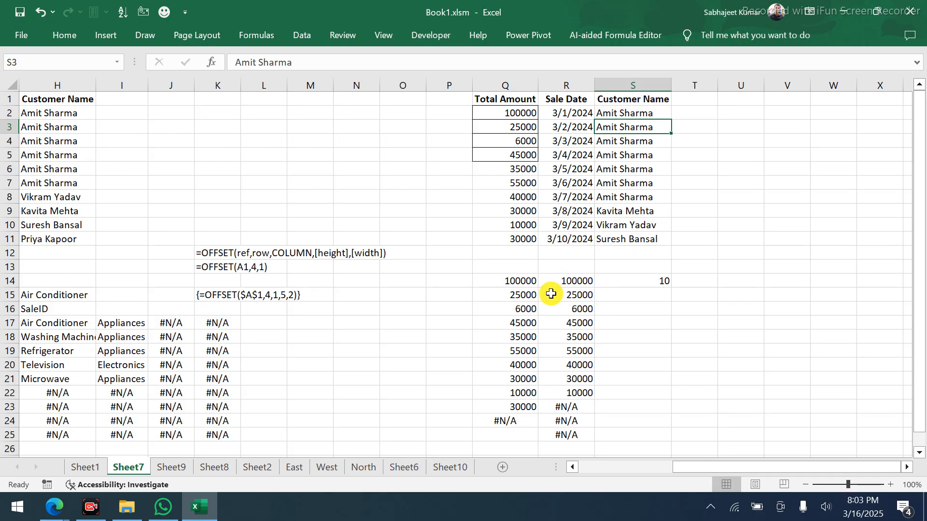
# Copy the OFFSET expression without its equals sign from the R14 array formula, keeping the array entry intact
pyautogui.click(562, 280)
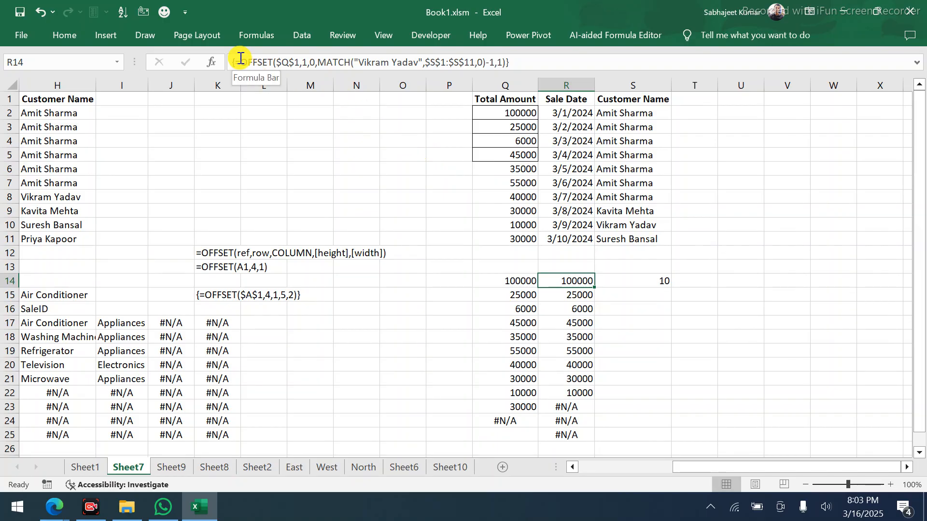
pyautogui.hotkey('ctrl', 'shift', 'Down')
pyautogui.press('F2')
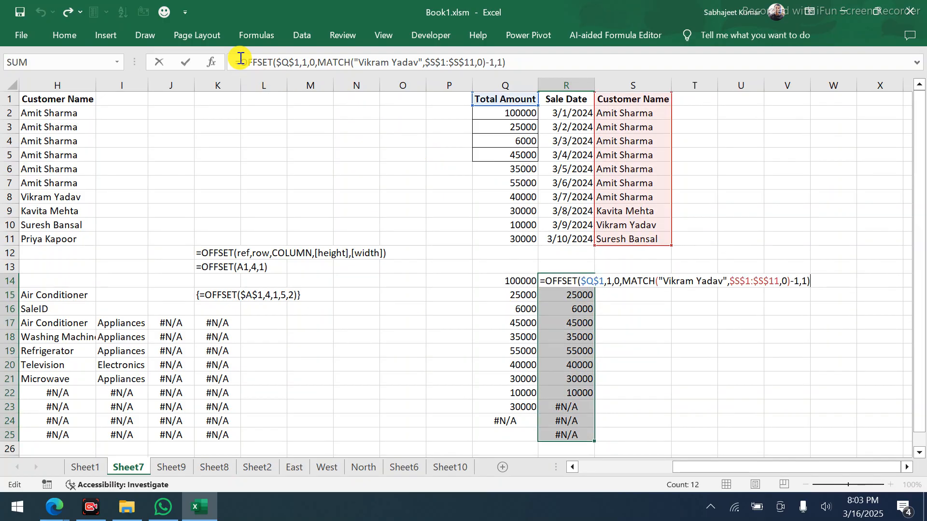
pyautogui.hotkey('ctrl', 'shift', 'Return')
pyautogui.press('Right')
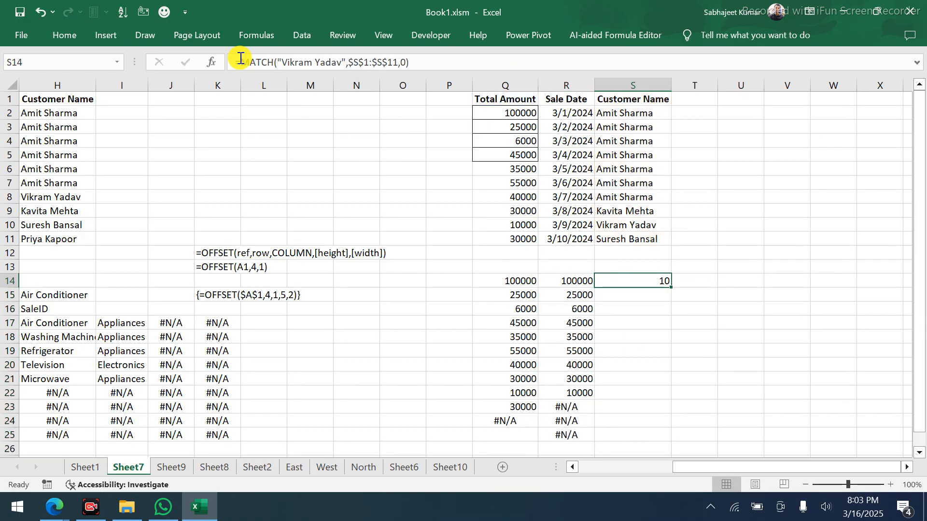
pyautogui.press('Down')
pyautogui.press('Left')
pyautogui.press('Up')
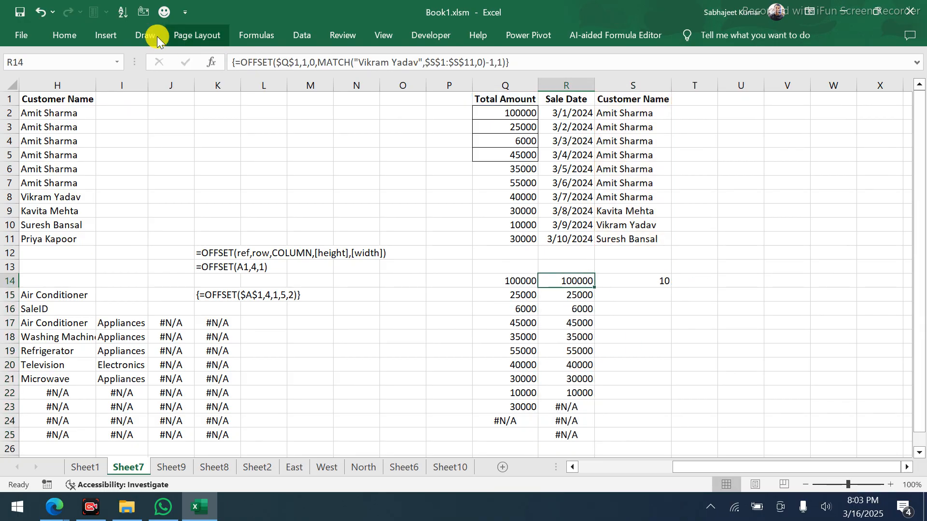
pyautogui.moveTo(240, 61); pyautogui.dragTo(583, 55)
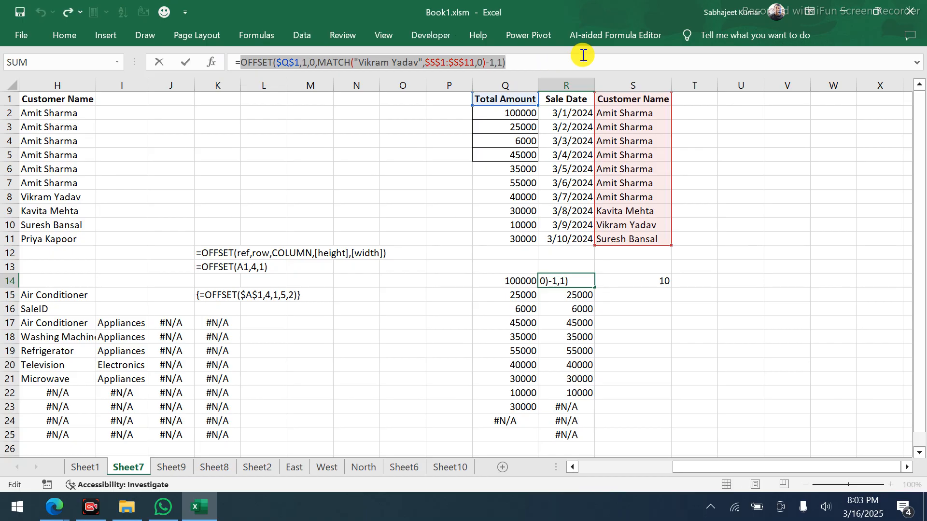
pyautogui.hotkey('ctrl', 'shift', 'Return')
# In S18, sum the dynamic range by wrapping the copied OFFSET expression, with its MATCH-1 height, in a SUM function
pyautogui.press('Down')
pyautogui.press('Down')
pyautogui.press('Down')
pyautogui.press('Down')
pyautogui.press('Right')
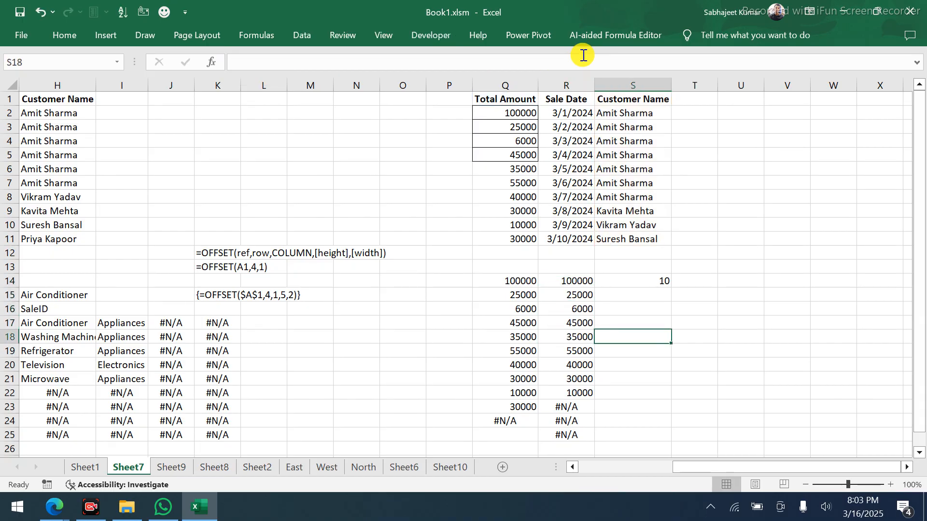
pyautogui.write('=sum')
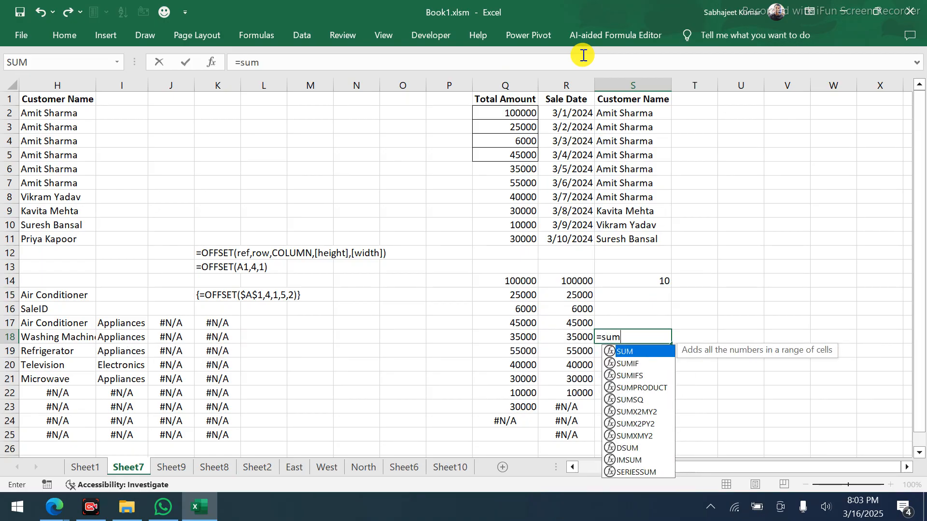
pyautogui.press('Tab')
pyautogui.hotkey('ctrl', 'v')
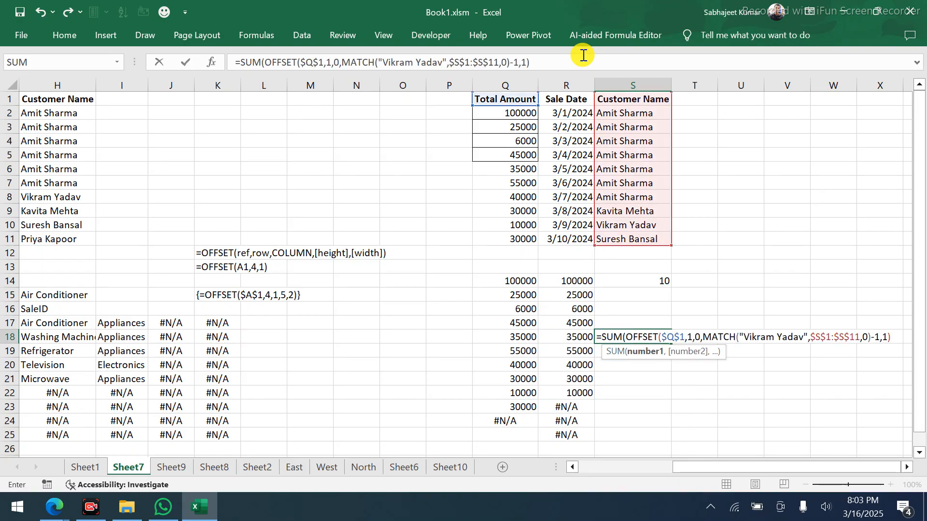
pyautogui.write(')')
pyautogui.press('Return')
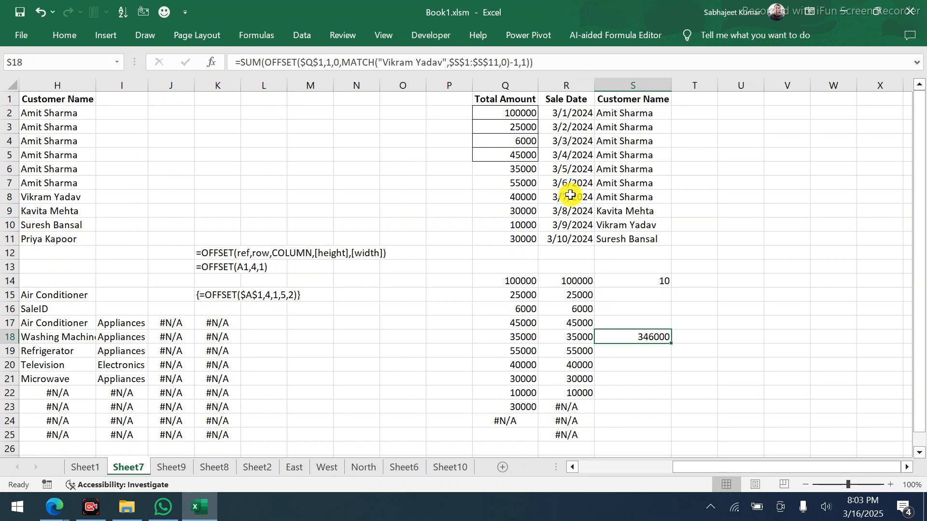
# Examine the OFFSET results in Q14:R25 against the source Sale Date, Customer Name and Total Amount columns
pyautogui.moveTo(564, 281); pyautogui.dragTo(520, 402)
pyautogui.hotkey('shift', 'Down')
pyautogui.hotkey('shift', 'Down')
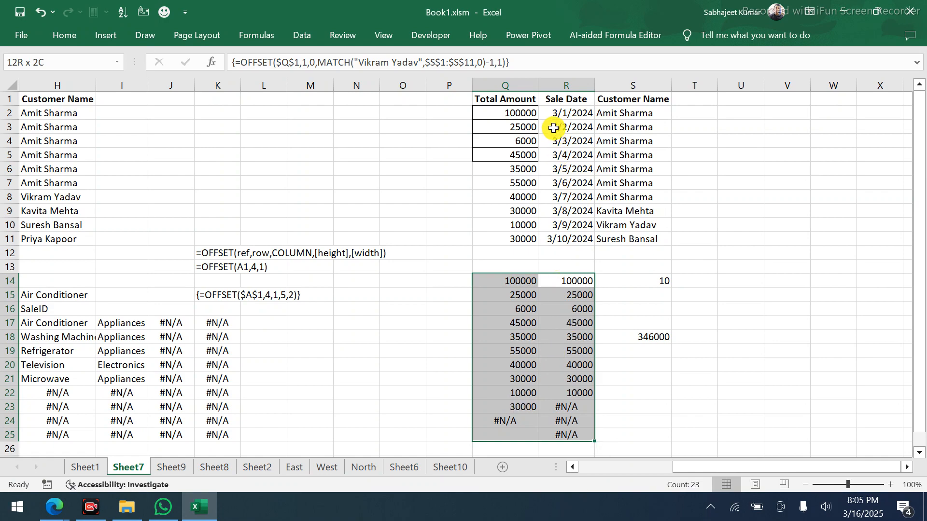
pyautogui.moveTo(550, 116); pyautogui.dragTo(549, 240)
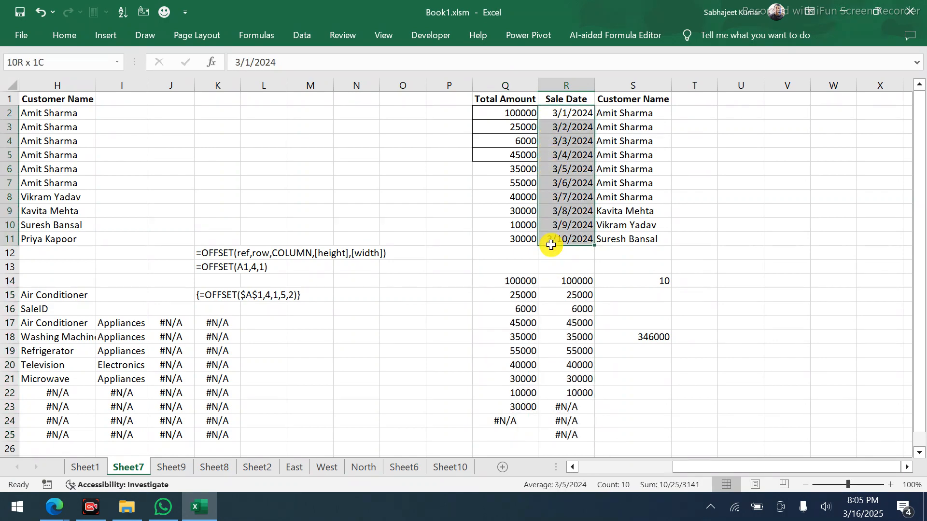
pyautogui.moveTo(741, 110); pyautogui.dragTo(742, 169)
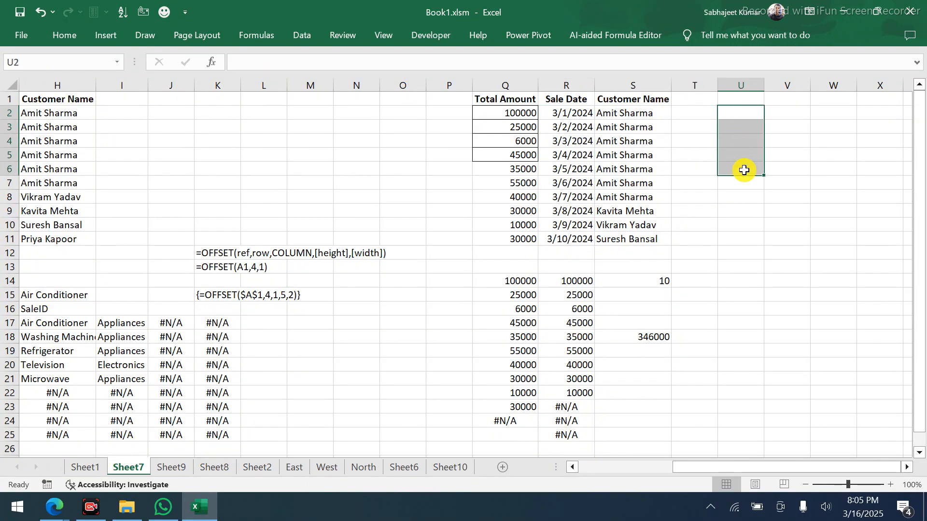
pyautogui.moveTo(576, 115); pyautogui.dragTo(589, 169)
pyautogui.moveTo(617, 117); pyautogui.dragTo(628, 225)
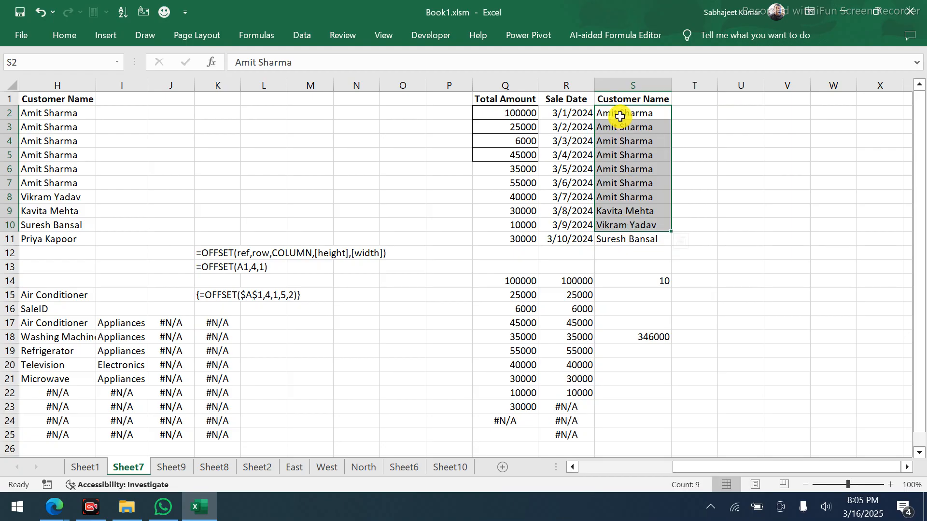
pyautogui.moveTo(618, 118); pyautogui.dragTo(632, 242)
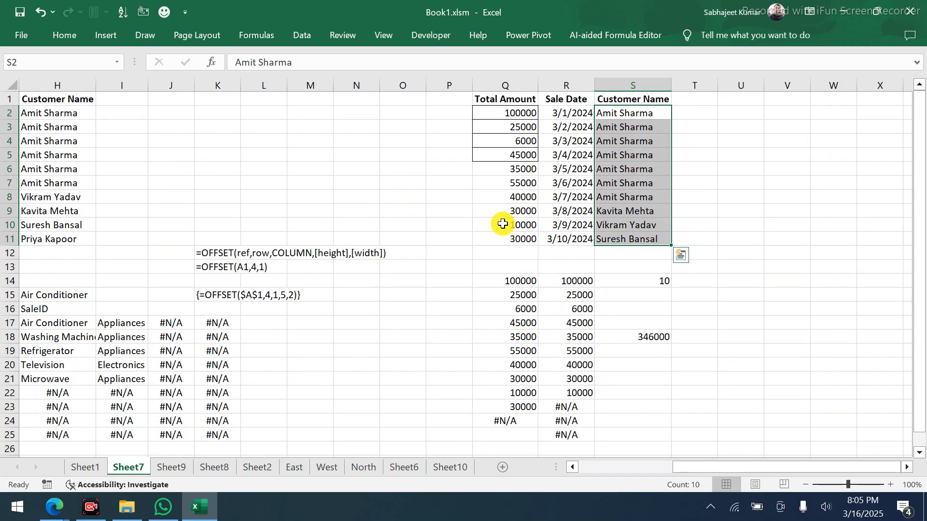
pyautogui.moveTo(486, 115); pyautogui.dragTo(497, 234)
pyautogui.click(420, 227)
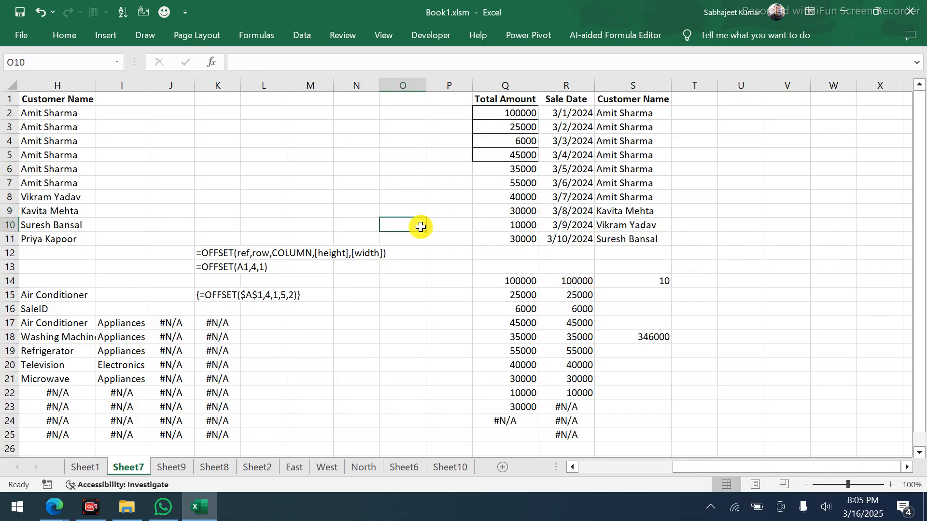
pyautogui.click(352, 217)
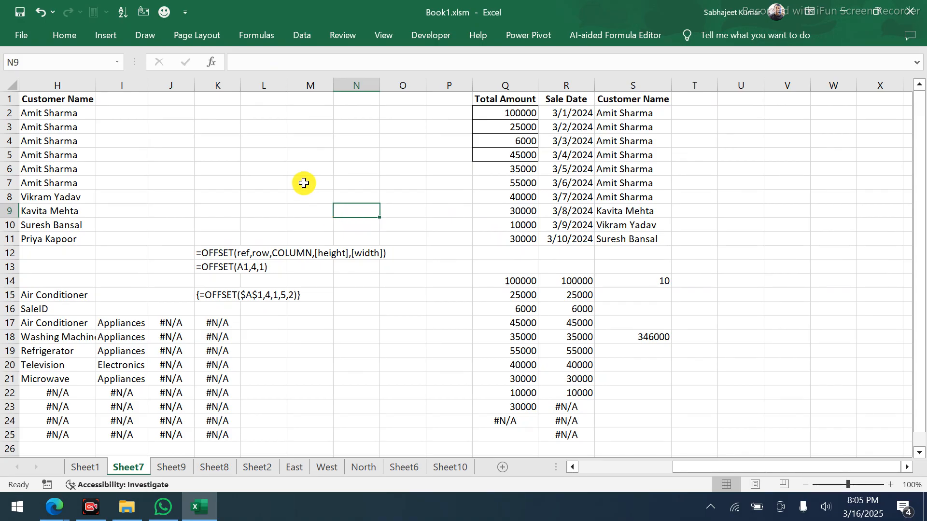
pyautogui.click(289, 169)
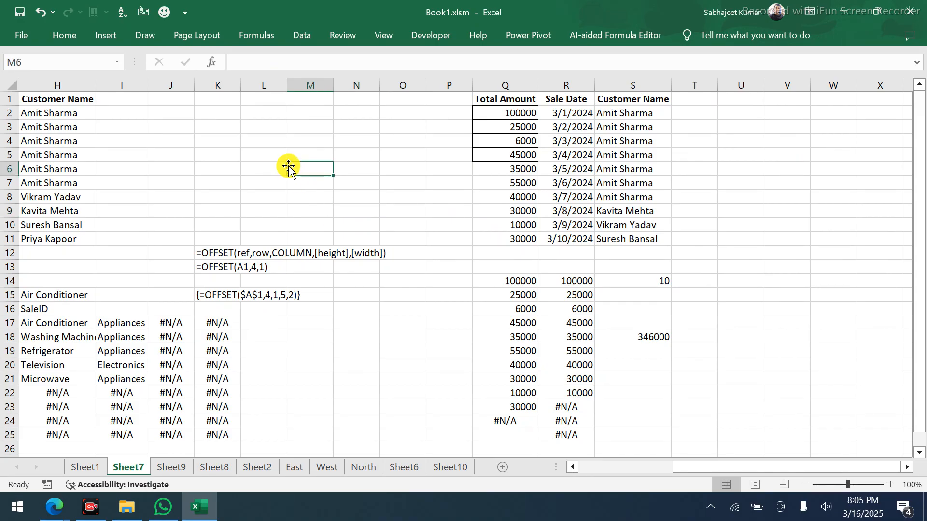
pyautogui.moveTo(278, 156); pyautogui.dragTo(299, 155)
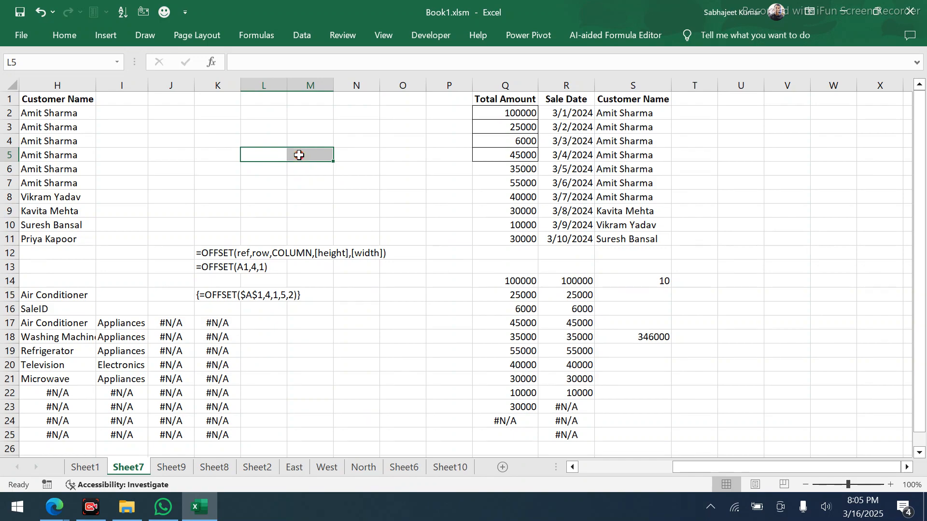
pyautogui.click(299, 155)
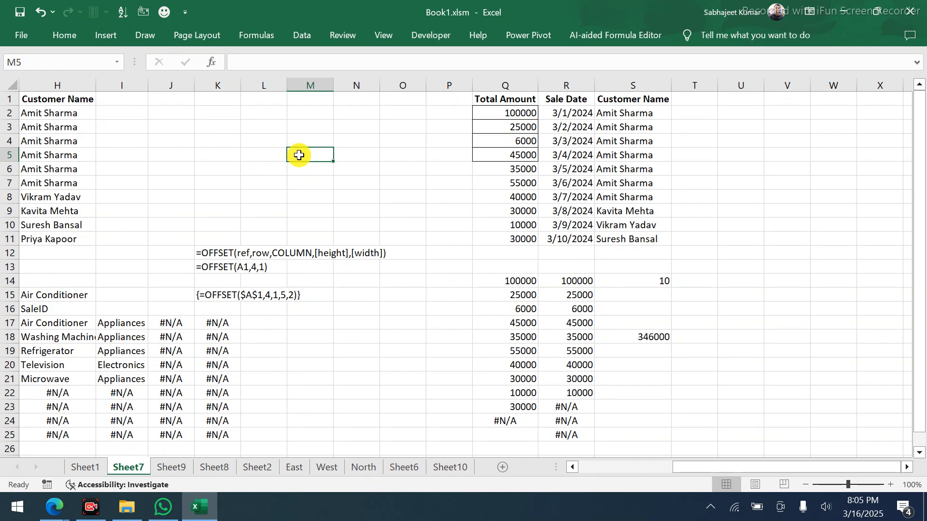
pyautogui.hotkey('shift', 'Left')
pyautogui.hotkey('shift', 'Down')
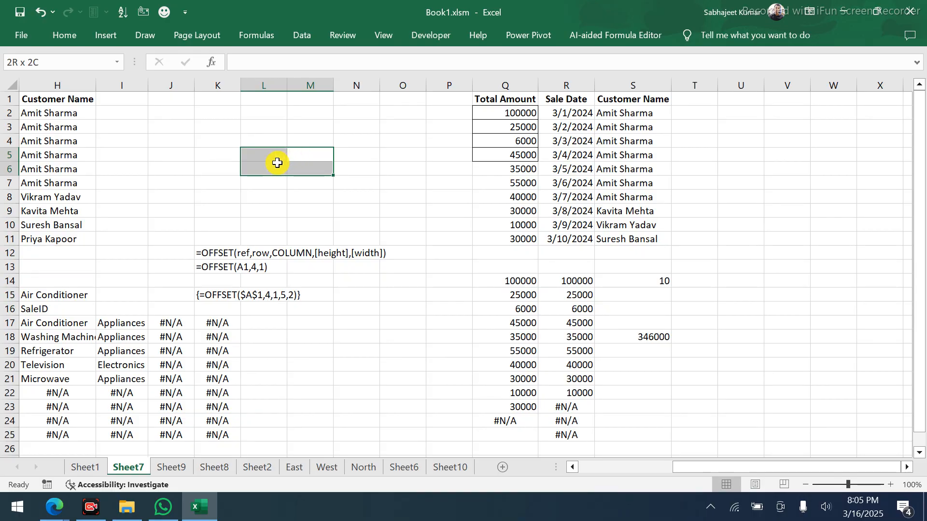
pyautogui.press('Tab')
pyautogui.press('Tab')
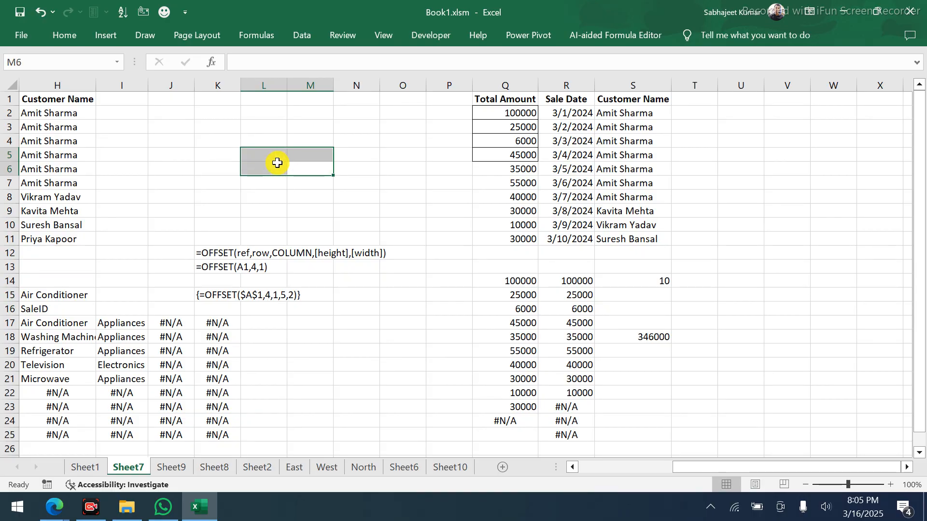
pyautogui.press('Tab')
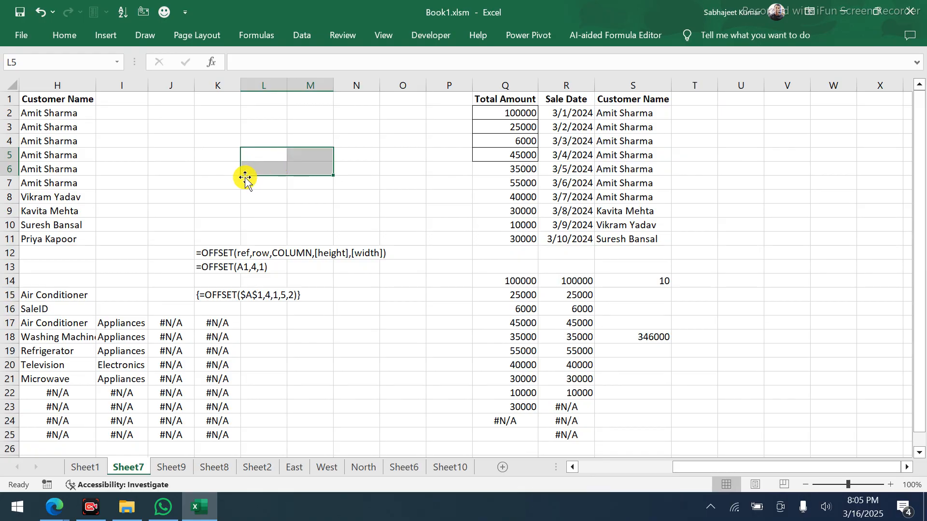
pyautogui.press('Left')
pyautogui.press('Left')
pyautogui.press('Left')
pyautogui.press('Left')
pyautogui.press('Left')
pyautogui.press('Left')
pyautogui.press('Left')
pyautogui.press('Left')
pyautogui.press('Left')
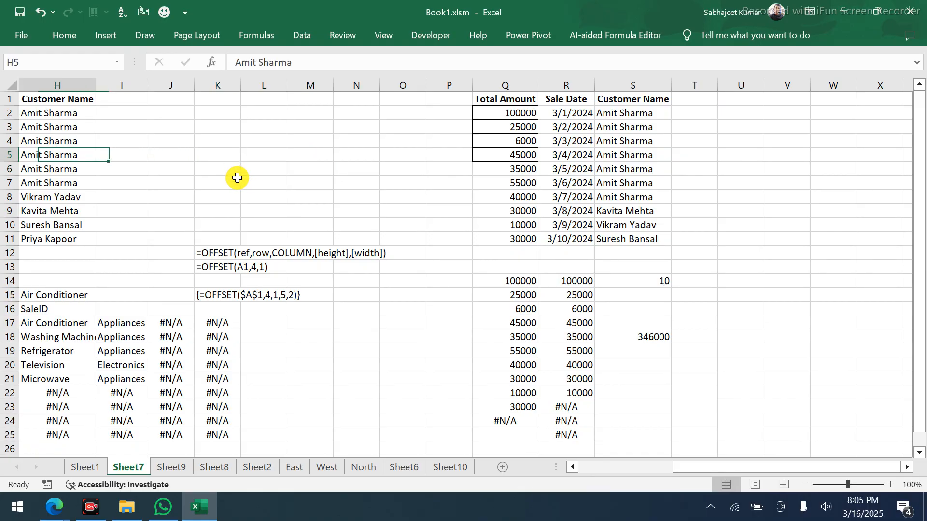
pyautogui.press('Left')
pyautogui.press('Left')
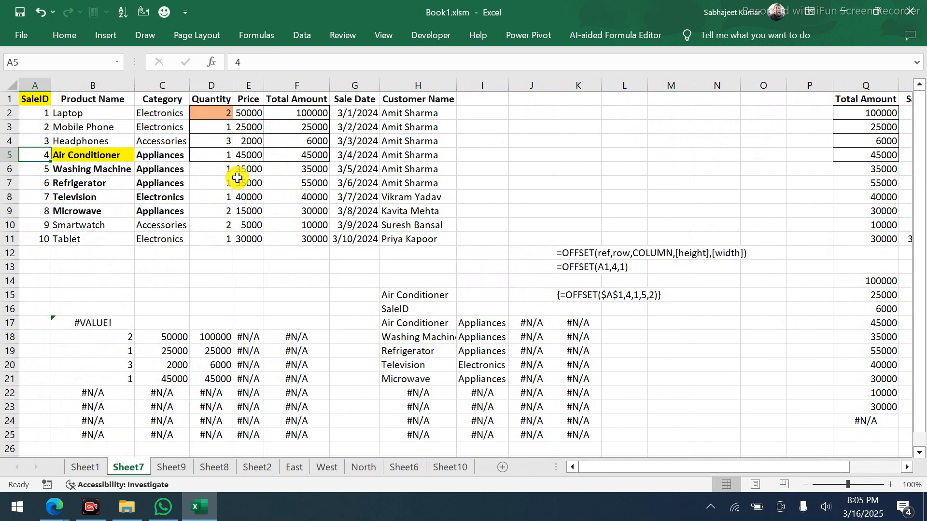
pyautogui.click(361, 143)
pyautogui.press('Right')
pyautogui.press('Right')
pyautogui.press('Right')
pyautogui.press('Right')
pyautogui.press('Right')
pyautogui.press('Right')
pyautogui.press('Right')
pyautogui.press('Right')
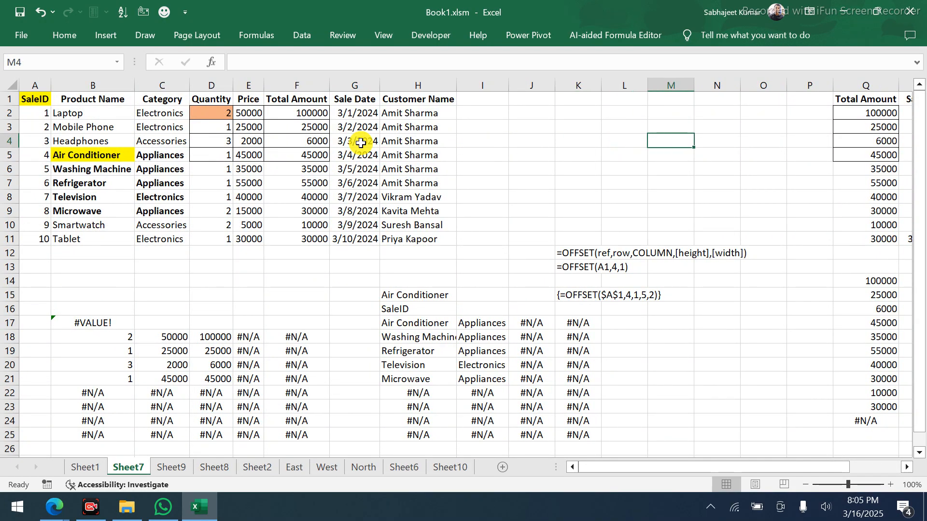
pyautogui.press('Right')
pyautogui.press('Right')
pyautogui.press('Right')
pyautogui.press('Right')
pyautogui.press('Right')
pyautogui.press('Right')
pyautogui.press('Right')
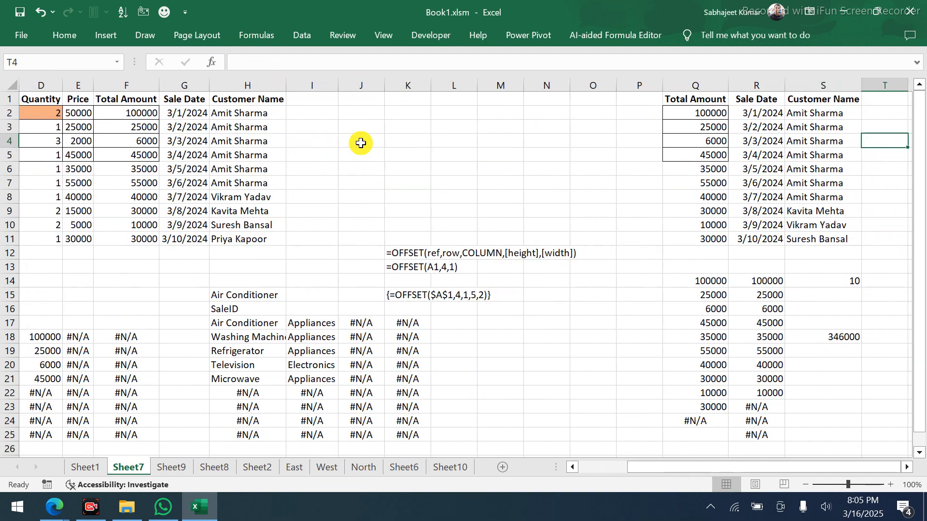
pyautogui.press('Right')
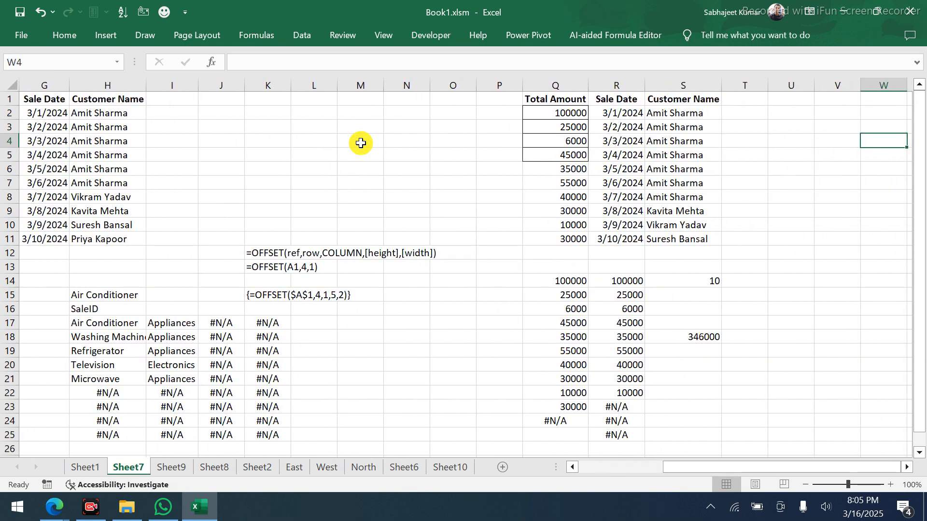
pyautogui.moveTo(275, 98); pyautogui.dragTo(347, 213)
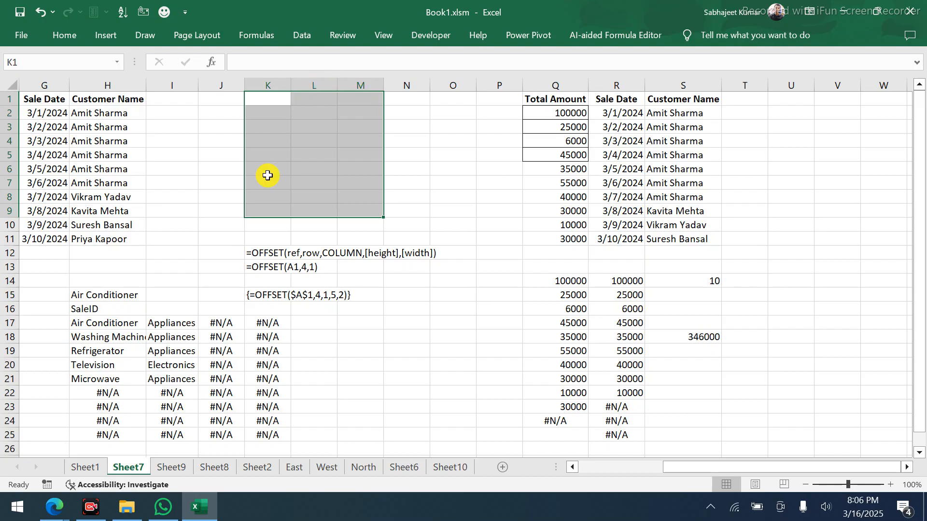
# Switch to Microsoft Edge and search Google Images for "modi" in a new tab
pyautogui.moveTo(60, 504)
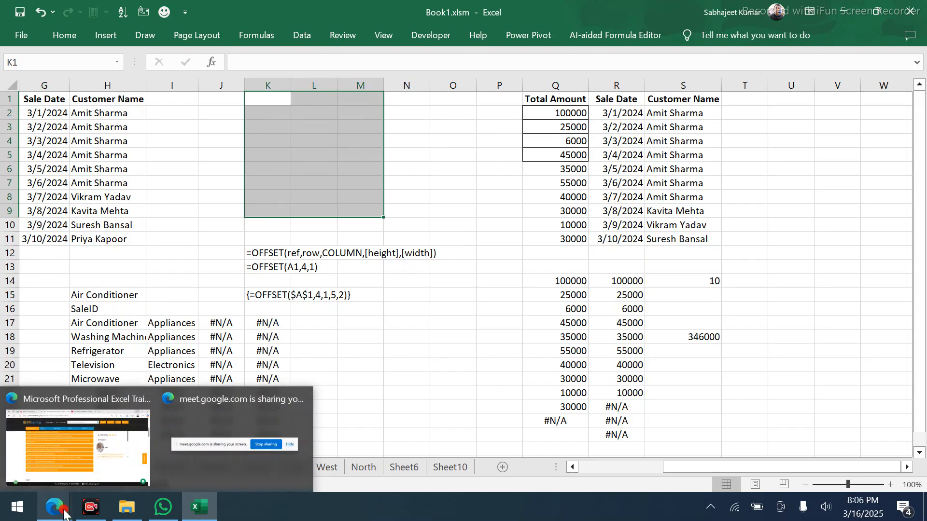
pyautogui.click(71, 460)
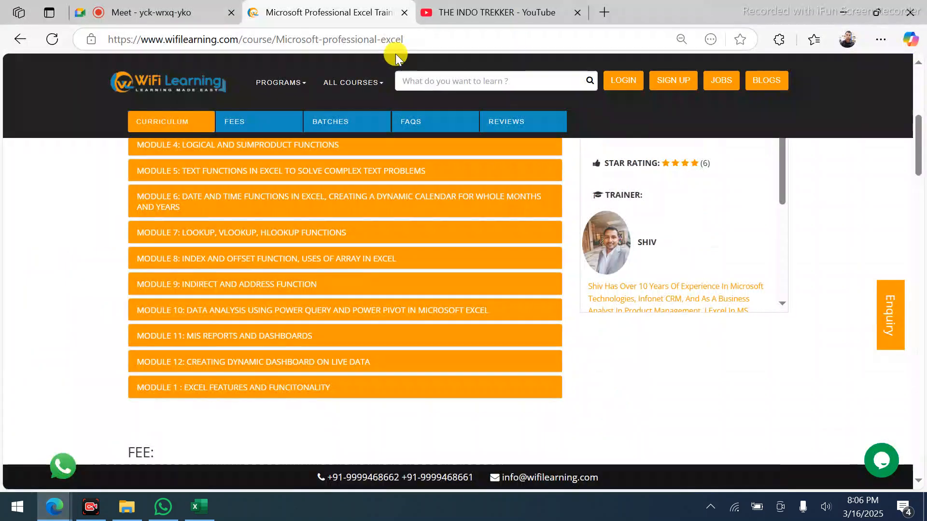
pyautogui.click(603, 12)
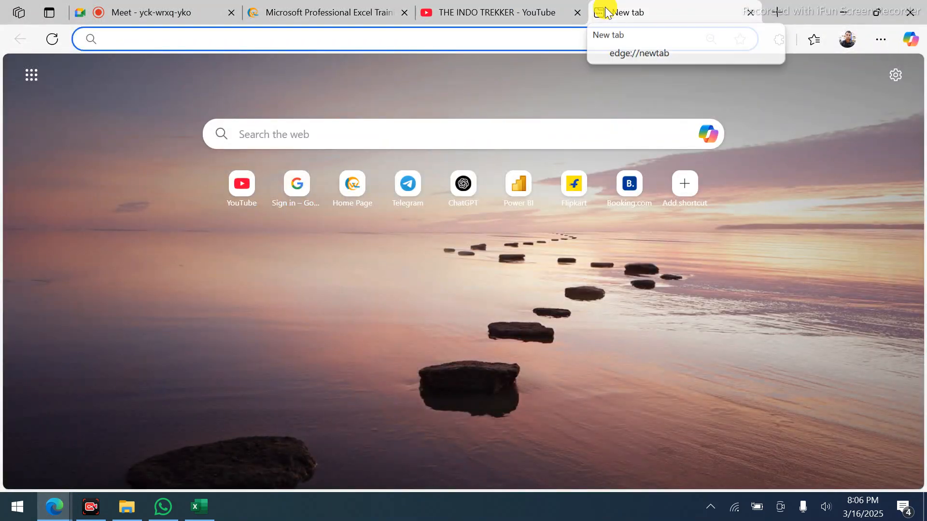
pyautogui.write('modi')
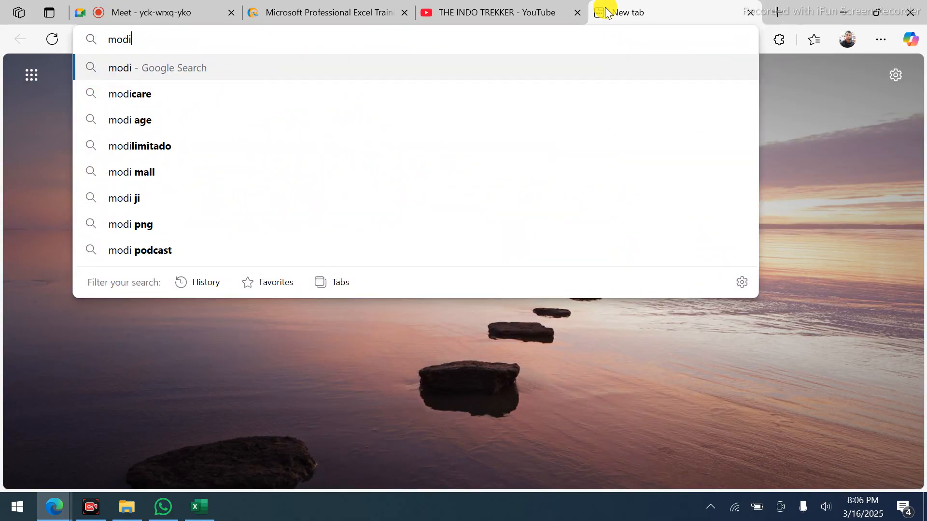
pyautogui.press('Return')
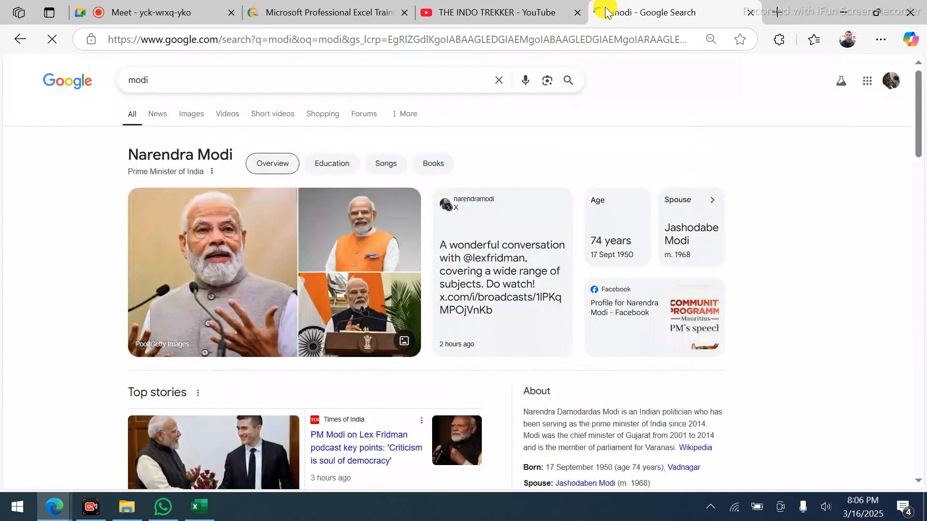
pyautogui.click(187, 110)
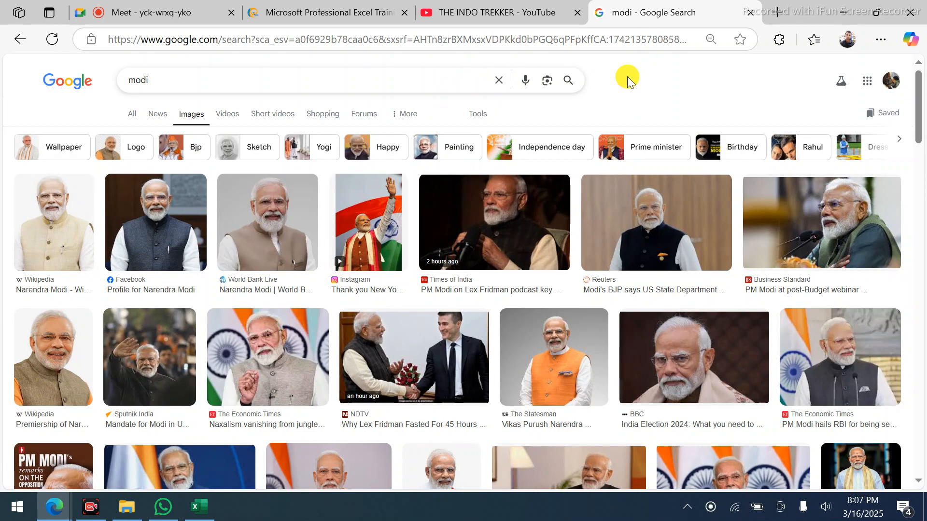
# View the open YouTube channel page and the Excel course curriculum page, and return to the Excel workbook
pyautogui.click(534, 19)
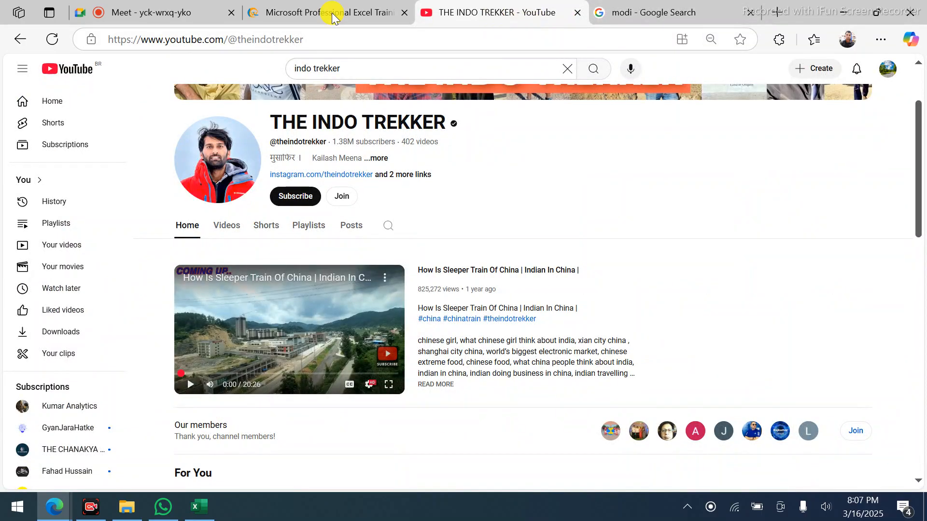
pyautogui.click(309, 11)
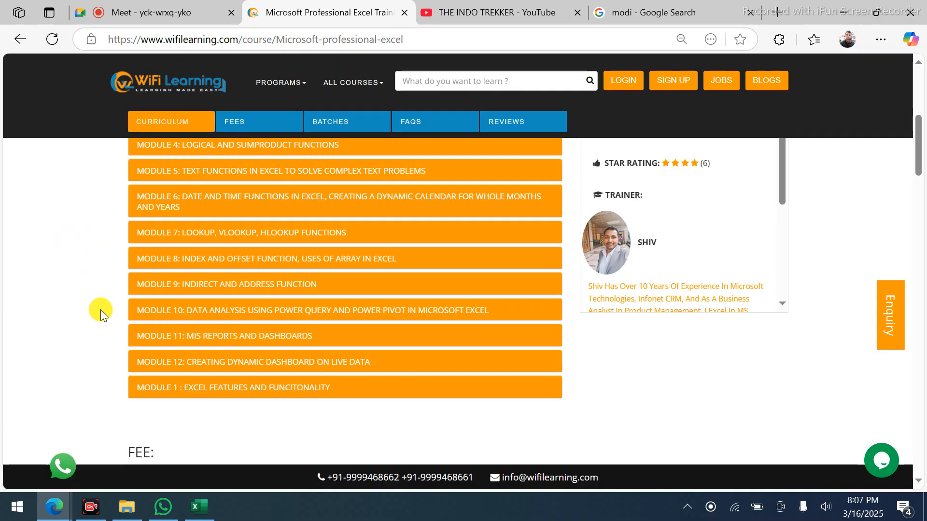
pyautogui.click(194, 511)
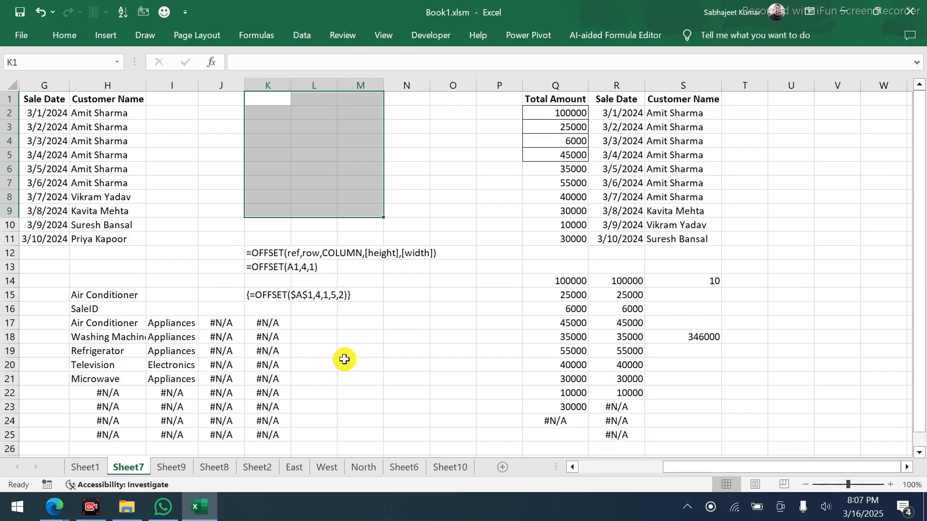
# Look through the pivot table on Sheet9 and the data on Sheet7, Sheet1 and Sheet2
pyautogui.click(183, 466)
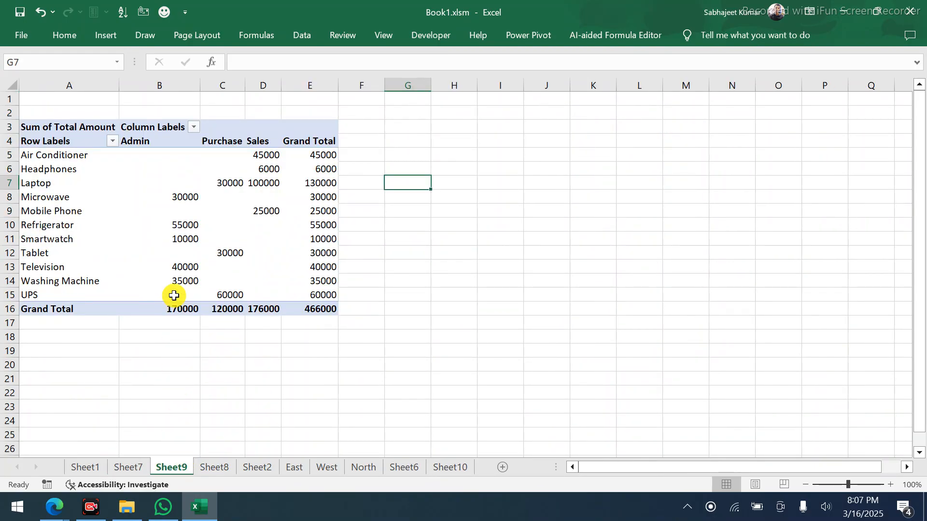
pyautogui.click(166, 249)
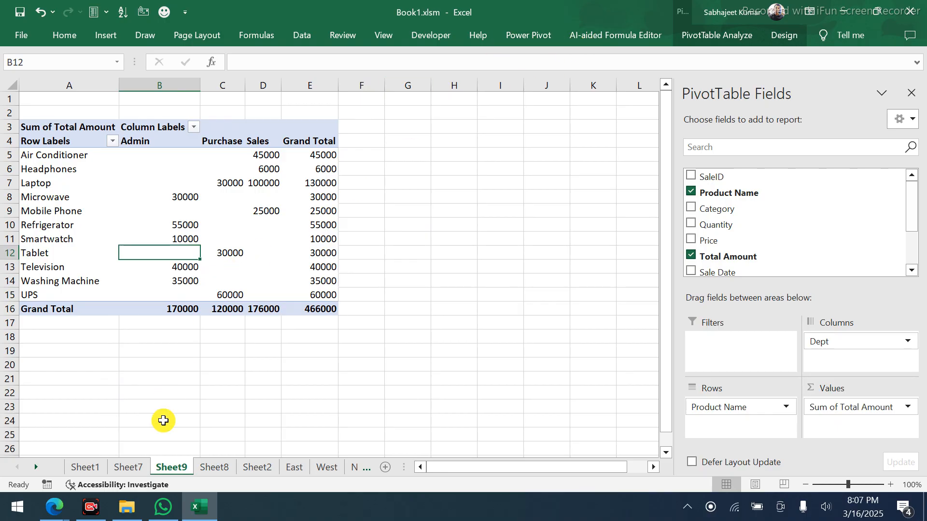
pyautogui.click(130, 467)
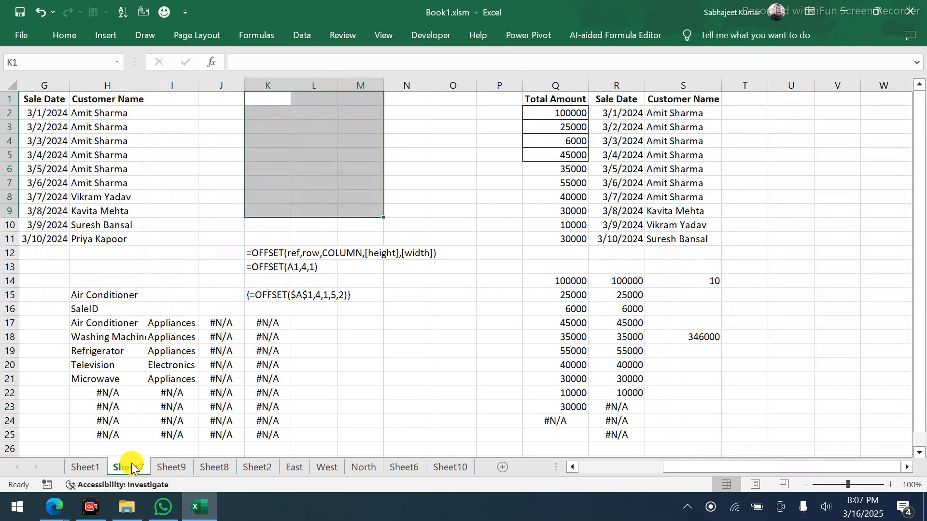
pyautogui.click(75, 470)
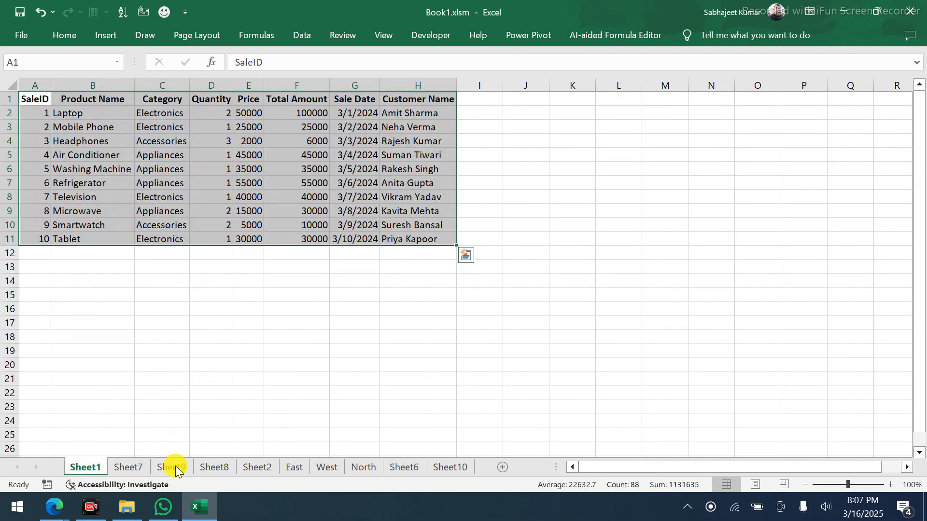
pyautogui.click(247, 468)
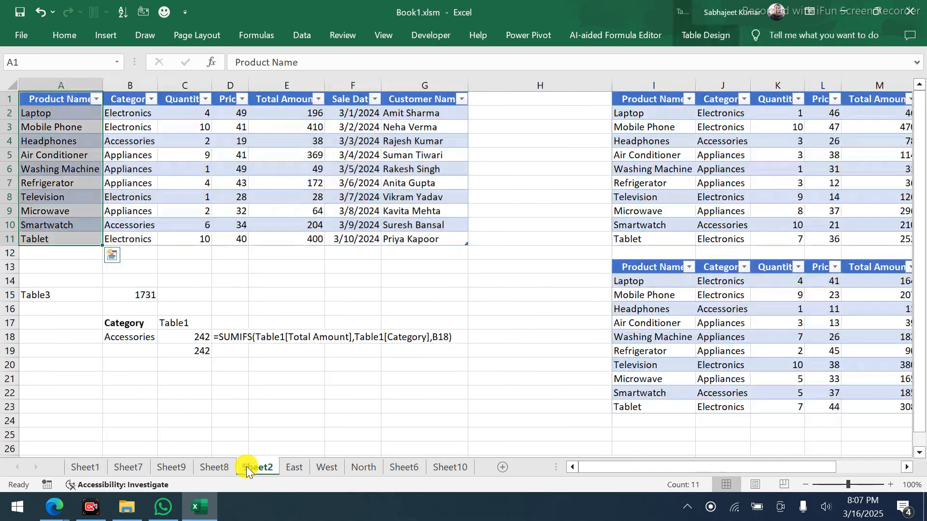
# Clear the contents of the Region and Dept columns (I and J) on Sheet8
pyautogui.click(211, 468)
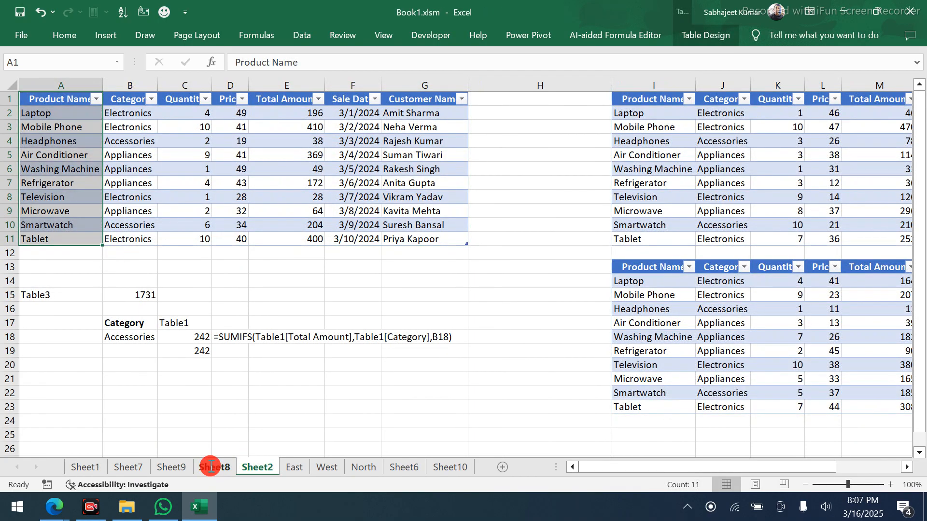
pyautogui.click(209, 432)
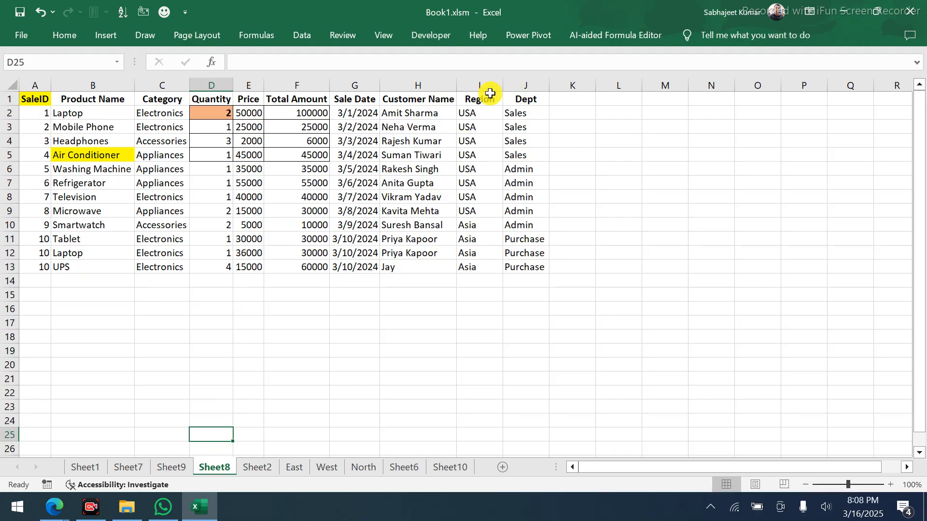
pyautogui.moveTo(488, 85); pyautogui.dragTo(544, 75)
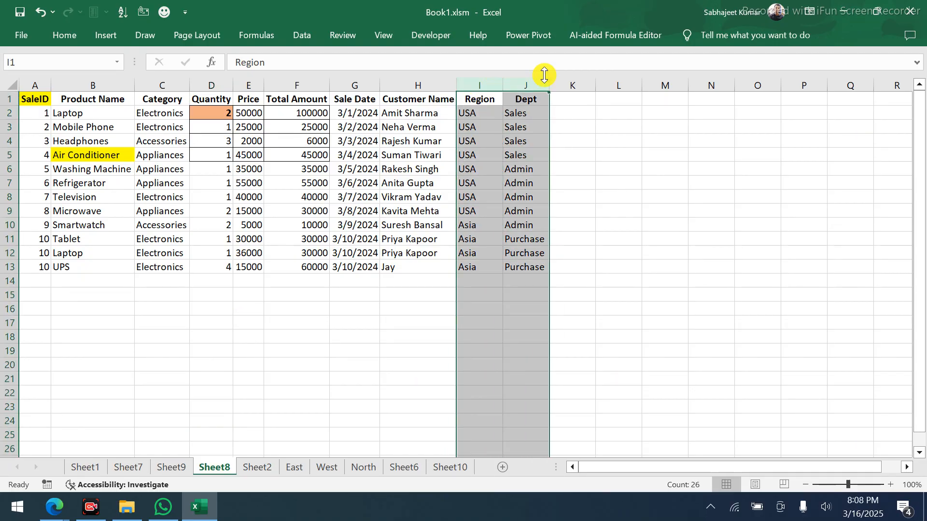
pyautogui.press('Delete')
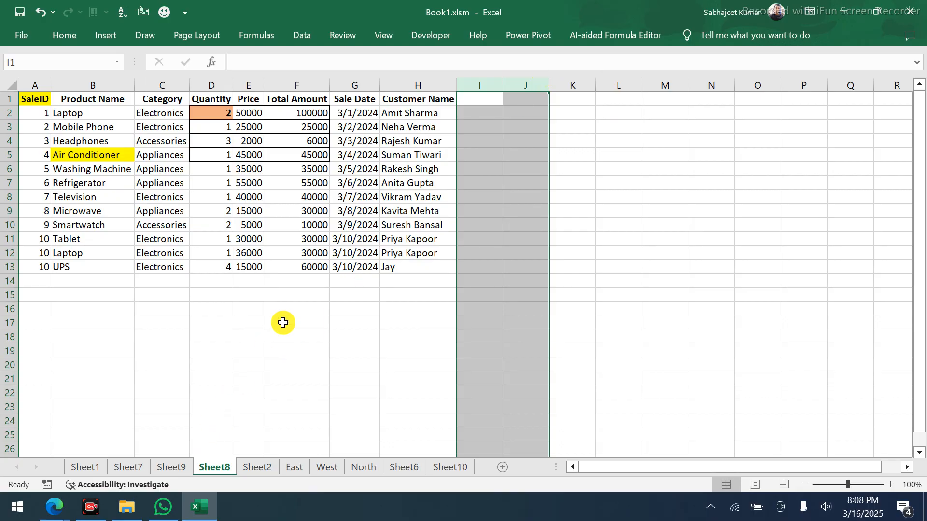
# Compare the sales data on Sheet8 with the pivot table on Sheet9
pyautogui.moveTo(393, 263); pyautogui.dragTo(87, 132)
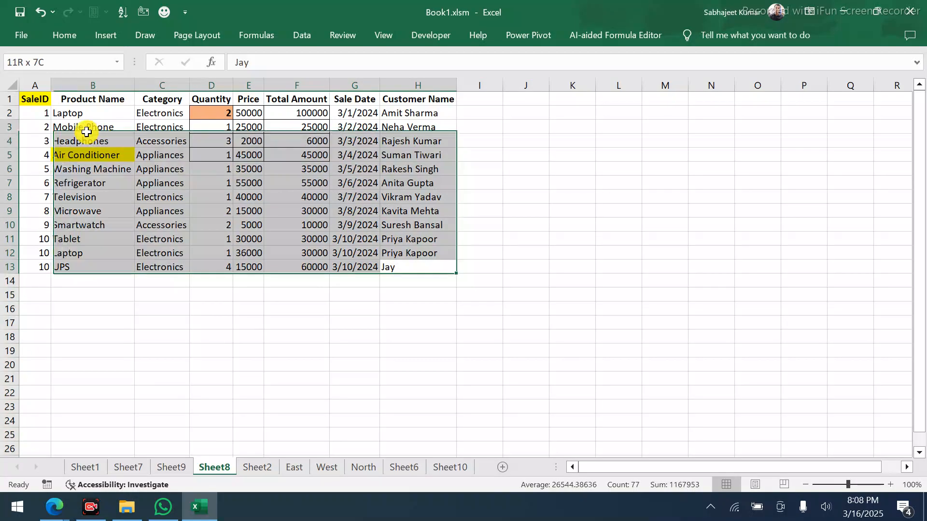
pyautogui.moveTo(29, 99); pyautogui.dragTo(318, 190)
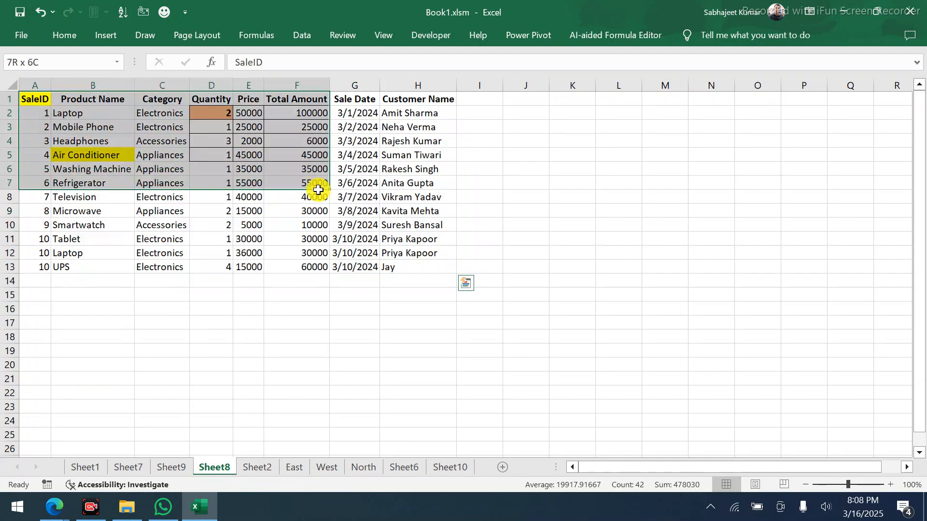
pyautogui.click(172, 473)
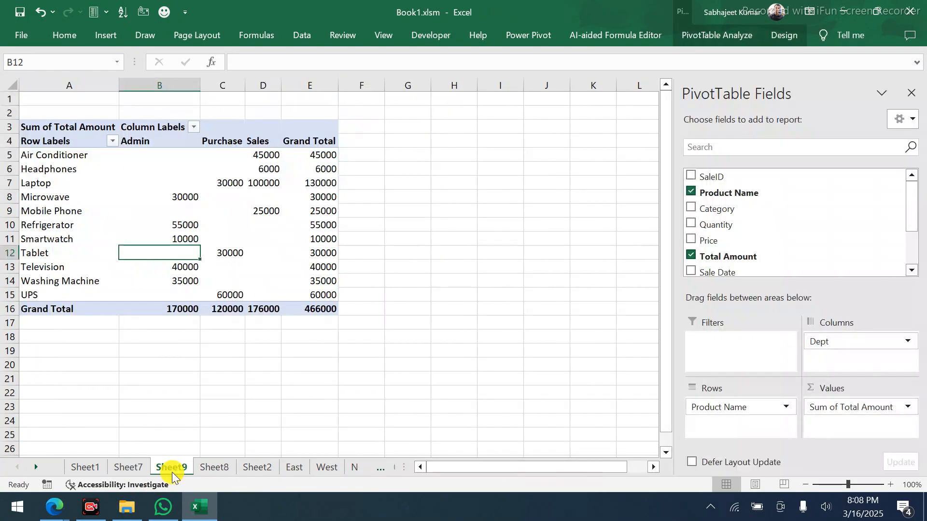
pyautogui.click(202, 468)
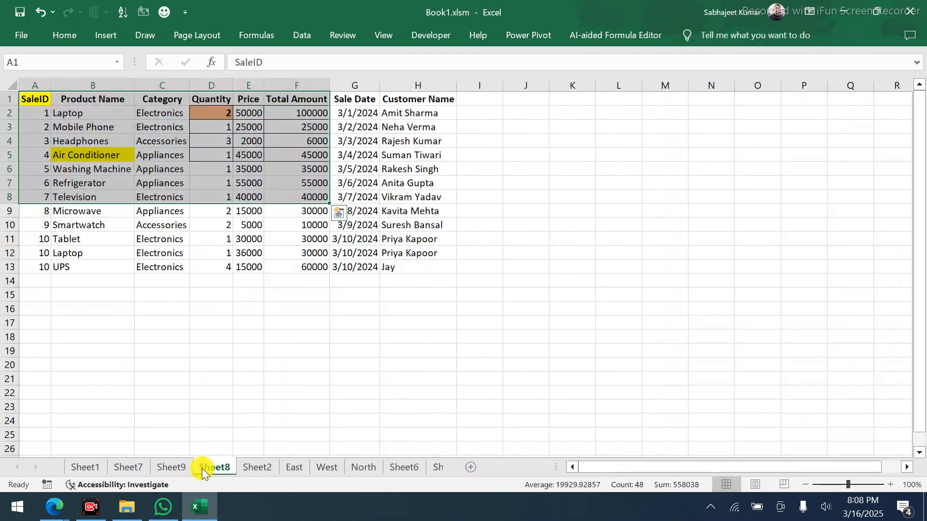
# Insert a PivotTable on a new worksheet from the Sheet8 sales data in A1:H13
pyautogui.click(212, 227)
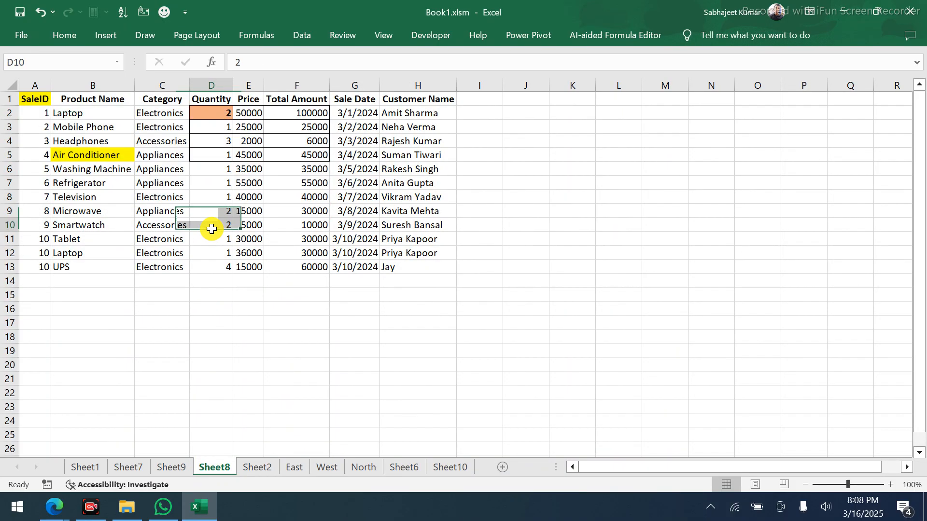
pyautogui.click(220, 183)
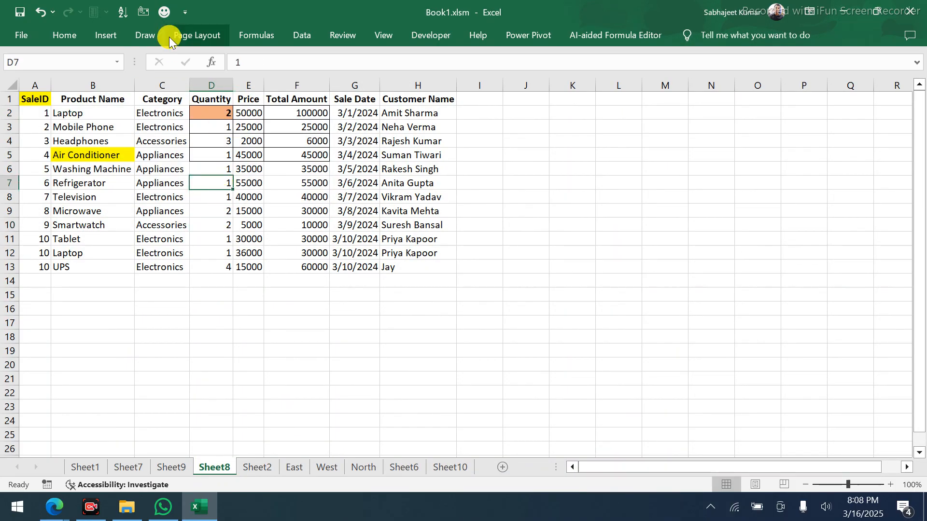
pyautogui.click(99, 39)
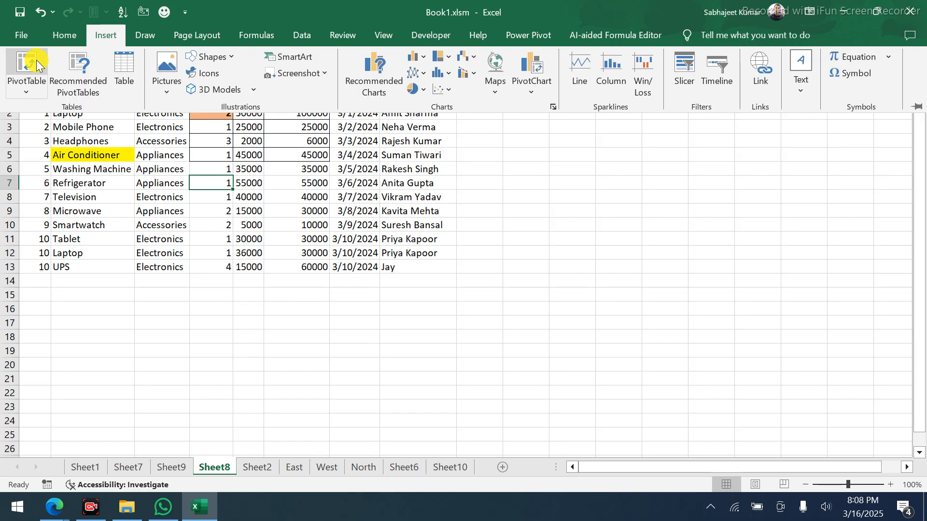
pyautogui.click(36, 60)
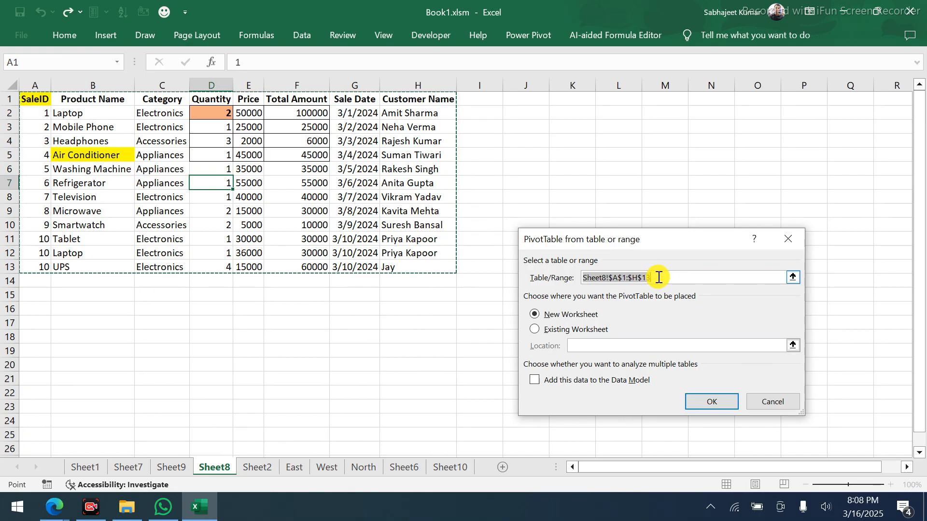
pyautogui.click(711, 402)
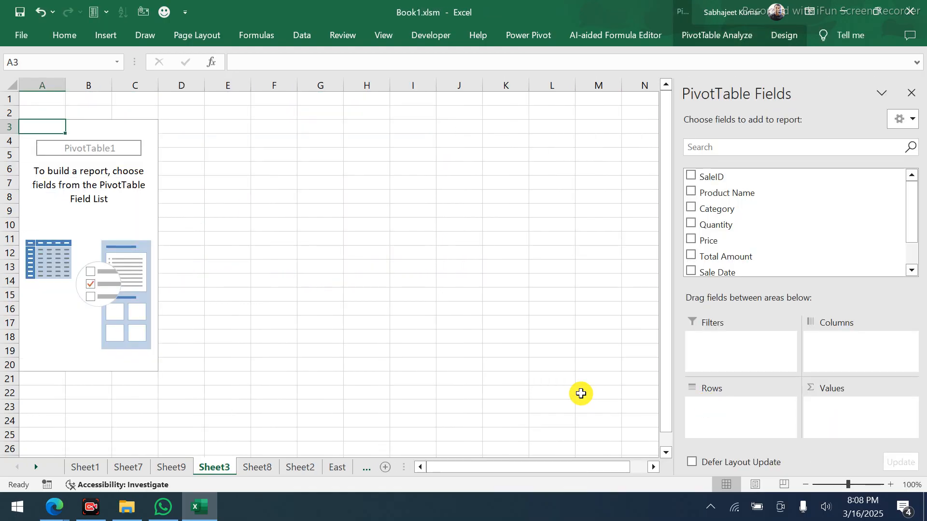
# Add Product Name as the row field and Quantity as the summed value in the new PivotTable on Sheet3
pyautogui.click(249, 467)
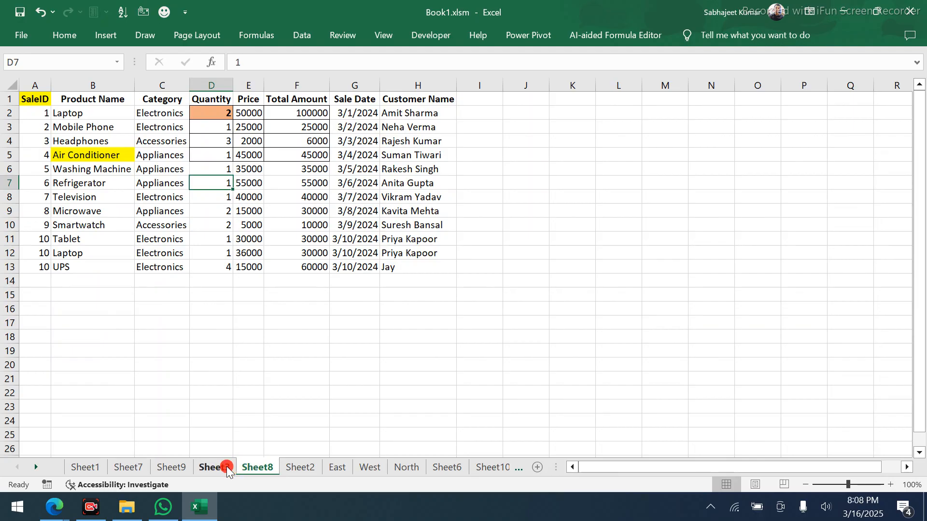
pyautogui.click(227, 466)
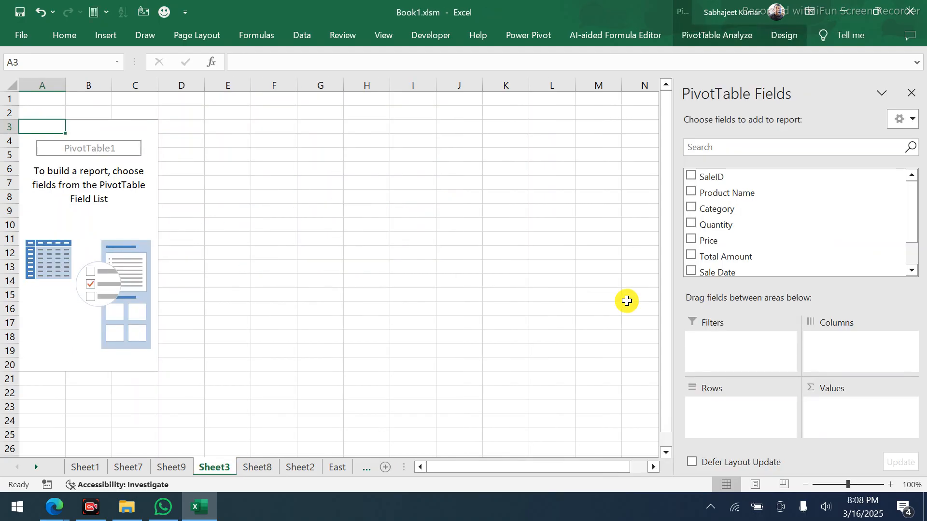
pyautogui.click(690, 192)
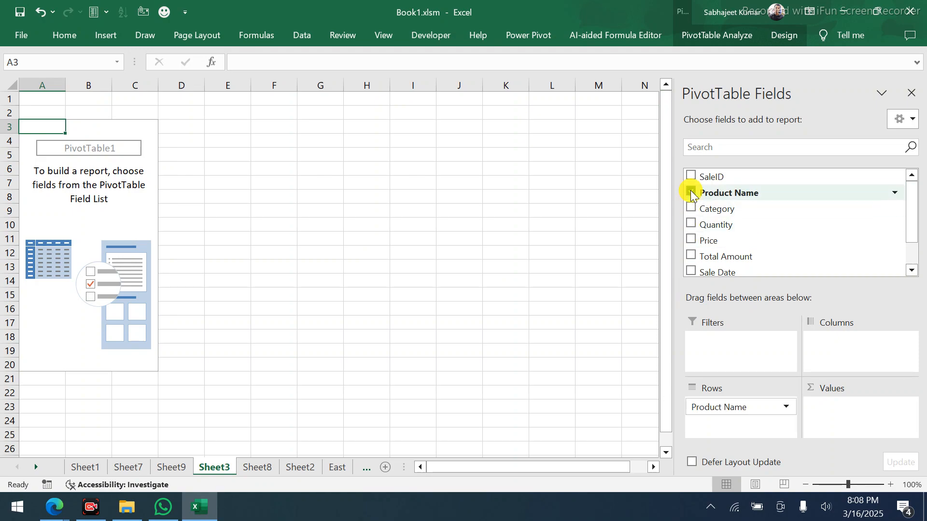
pyautogui.click(691, 223)
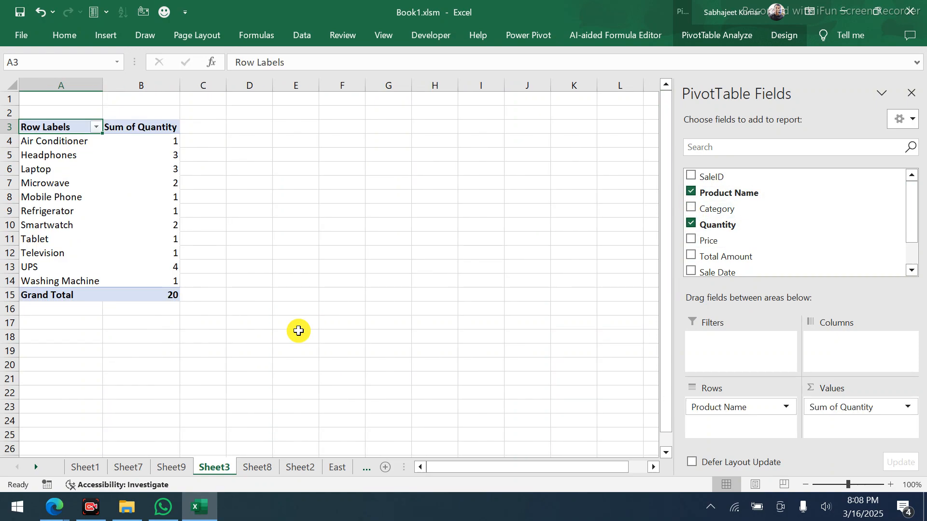
# Fill the UPS record on Sheet8 down into row 14, columns A to H
pyautogui.click(251, 468)
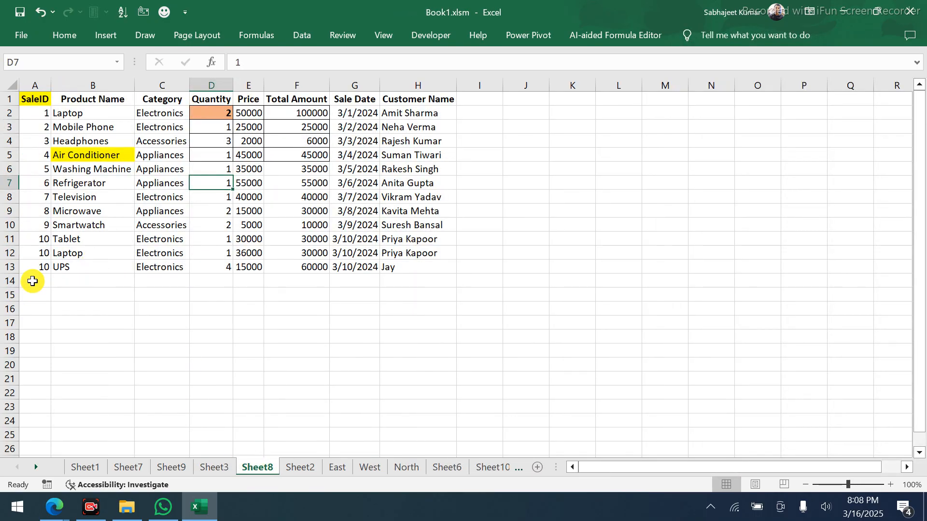
pyautogui.moveTo(32, 281); pyautogui.dragTo(365, 292)
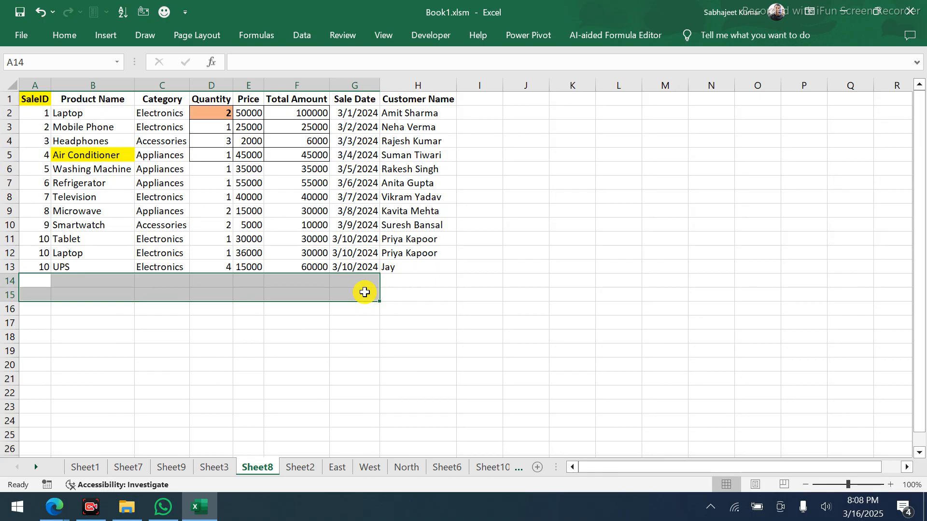
pyautogui.hotkey('shift', 'Right')
pyautogui.hotkey('shift', 'Up')
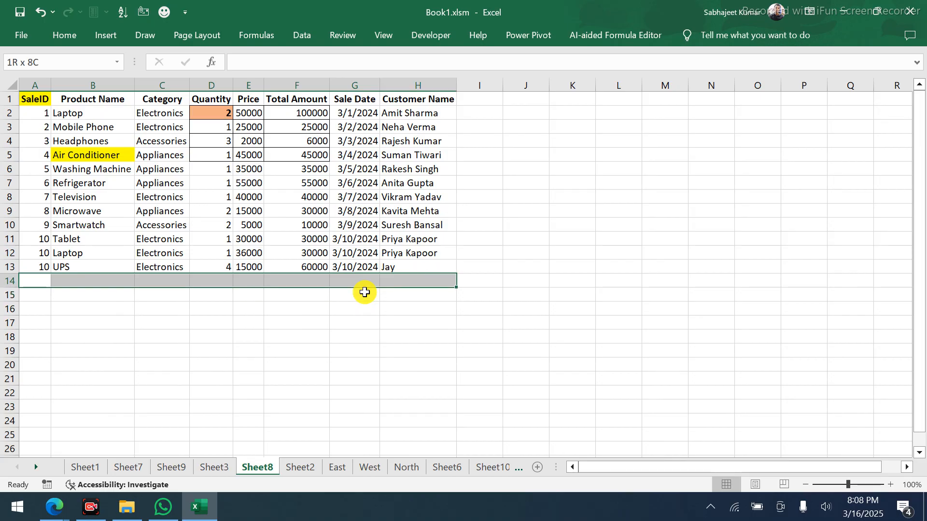
pyautogui.hotkey('ctrl', 'd')
pyautogui.press('Left')
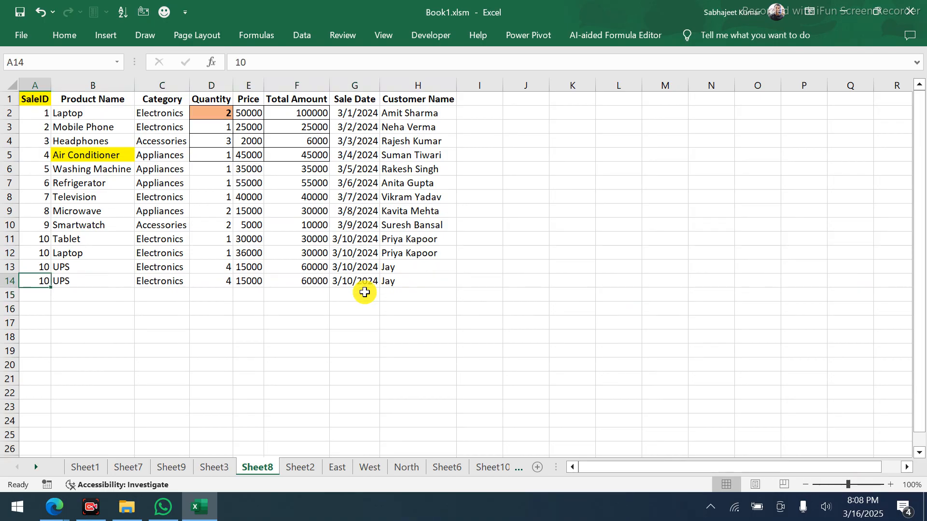
# Change the row 14 record to SaleID 11, product Ball, category Games and quantity 6
pyautogui.write('11')
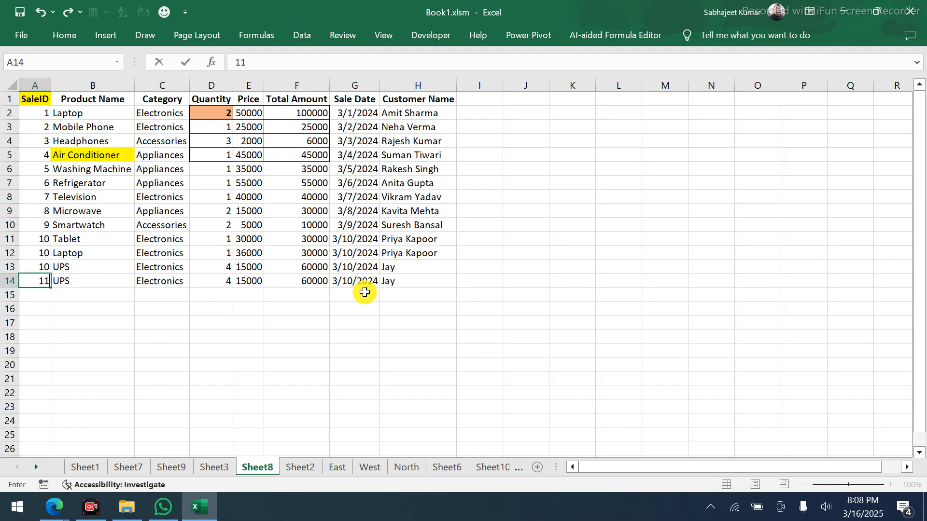
pyautogui.press('Tab')
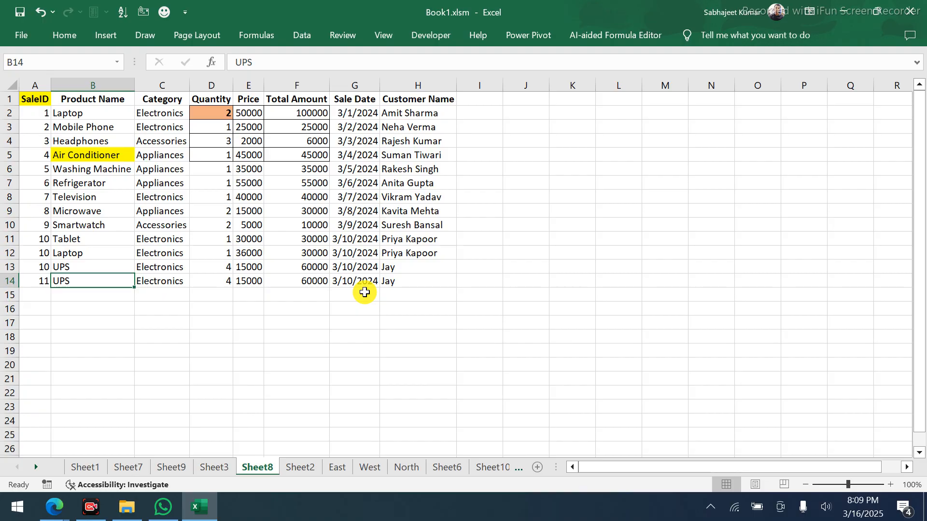
pyautogui.write('B')
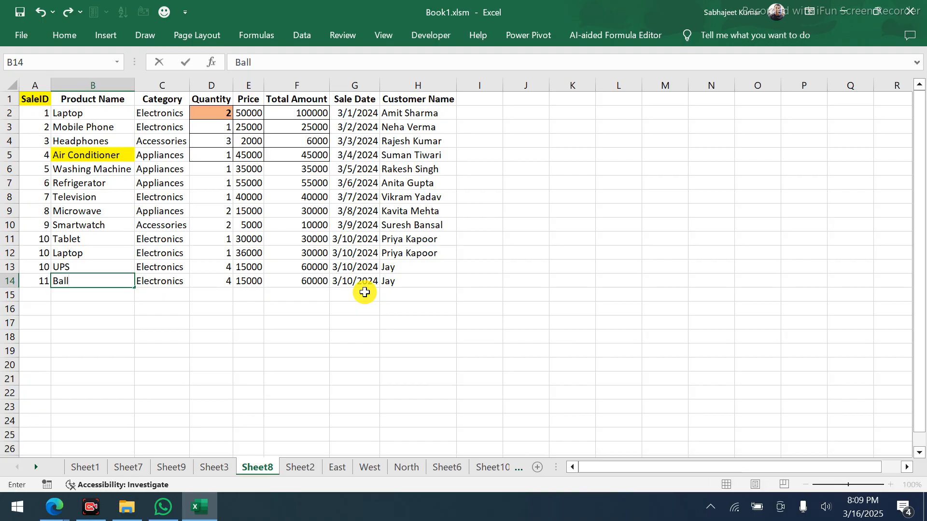
pyautogui.write('all')
pyautogui.press('Tab')
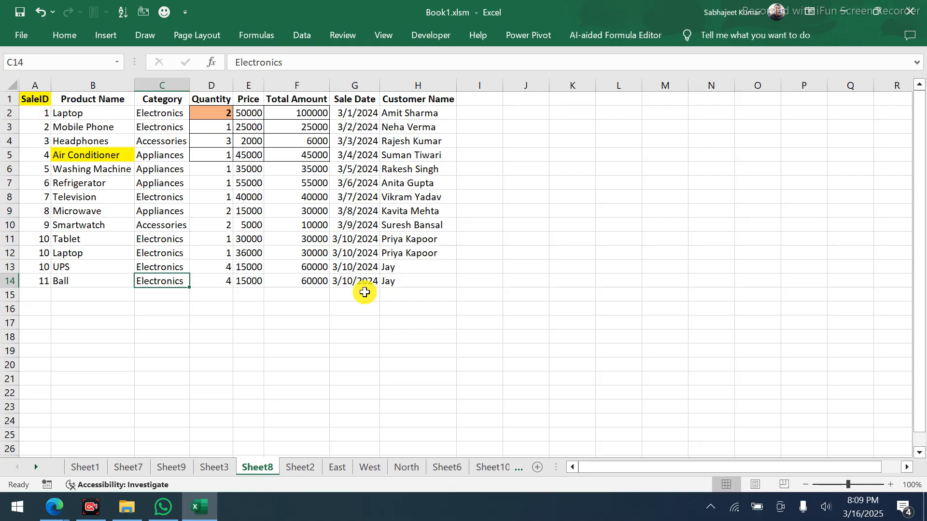
pyautogui.write('G')
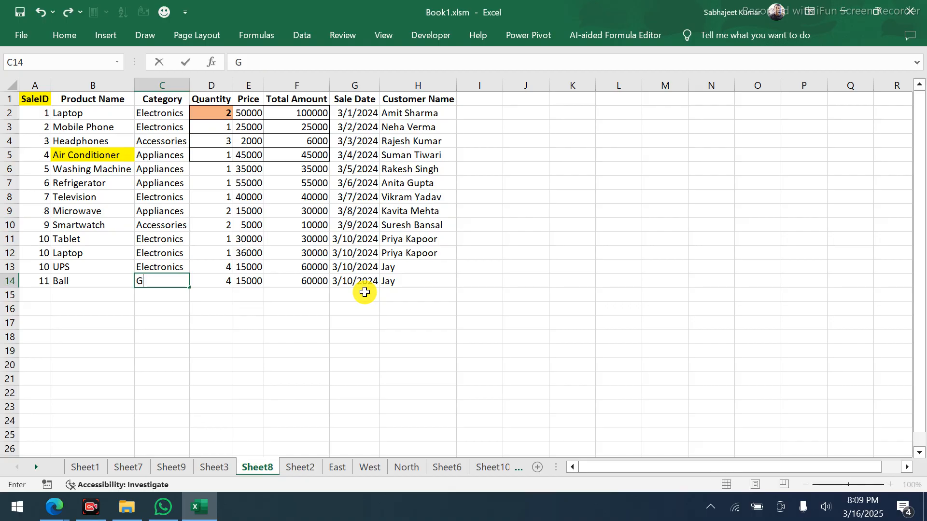
pyautogui.write('ames')
pyautogui.press('Tab')
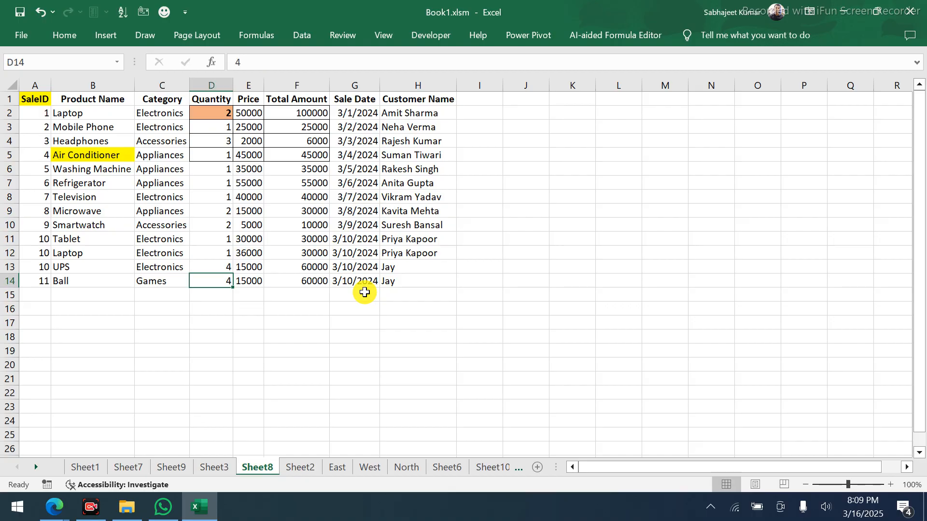
pyautogui.write('6')
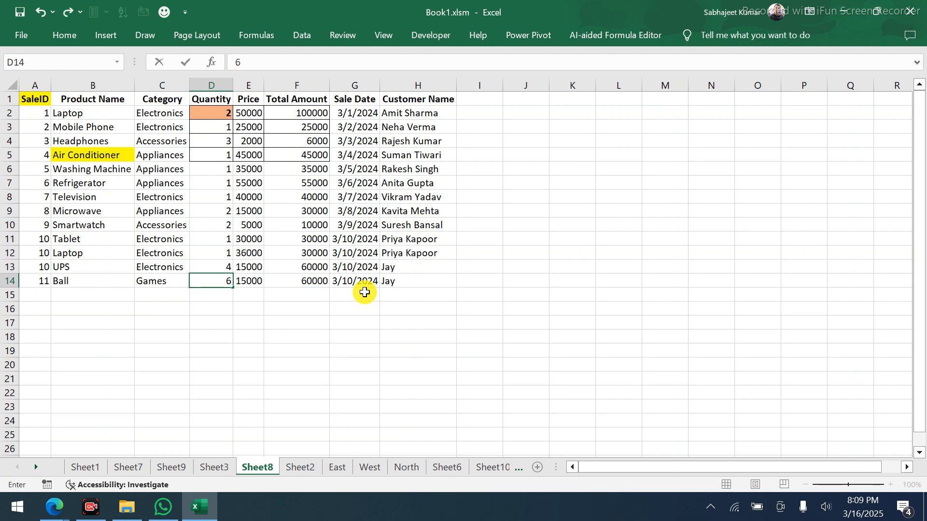
pyautogui.press('Return')
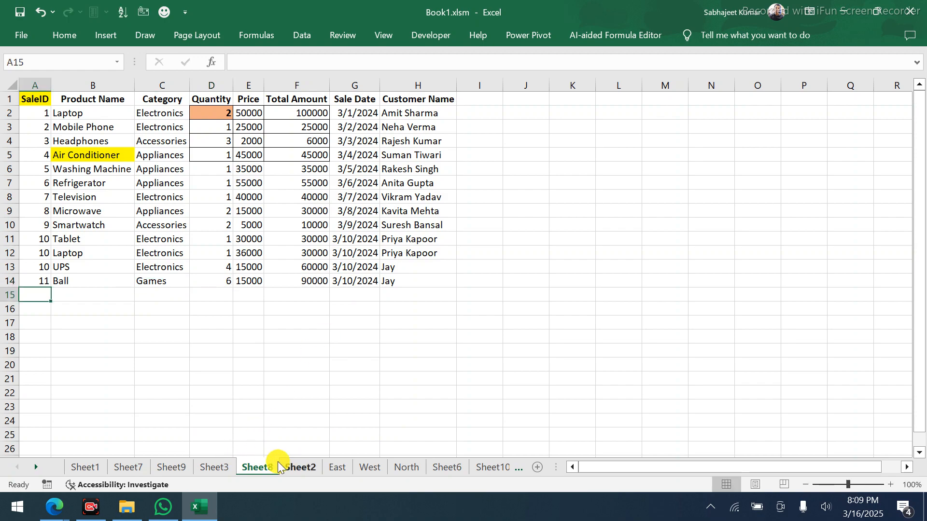
# Check the PivotTable on Sheet3 against the Sheet8 data for the added Ball record
pyautogui.click(221, 467)
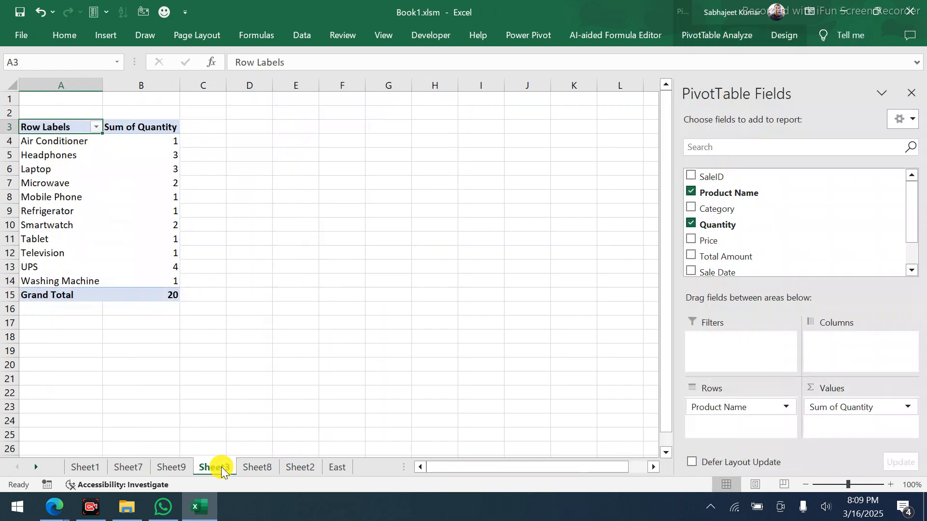
pyautogui.rightClick(95, 248)
pyautogui.click(120, 258)
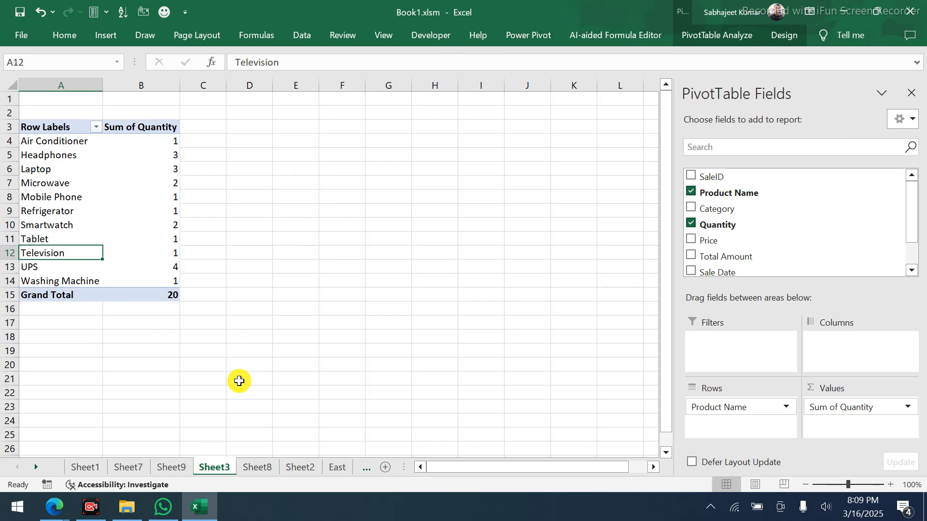
pyautogui.click(260, 467)
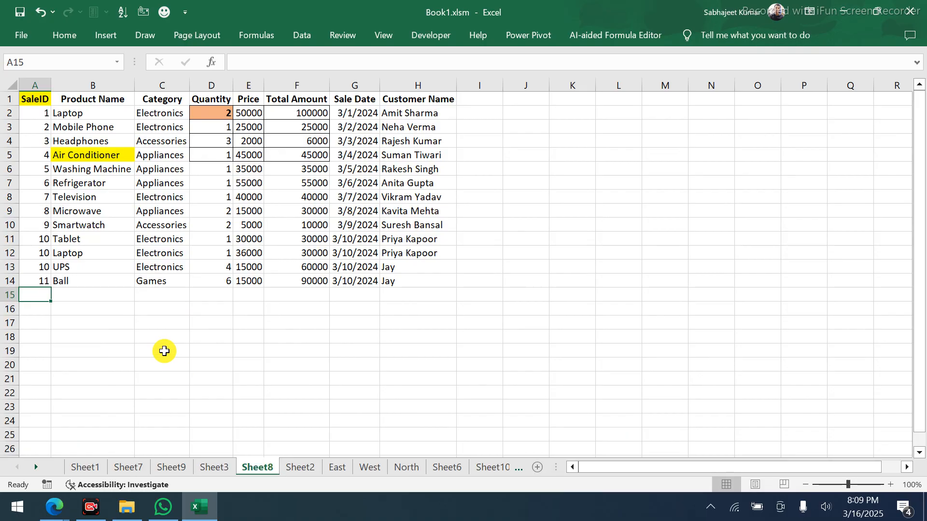
pyautogui.click(209, 468)
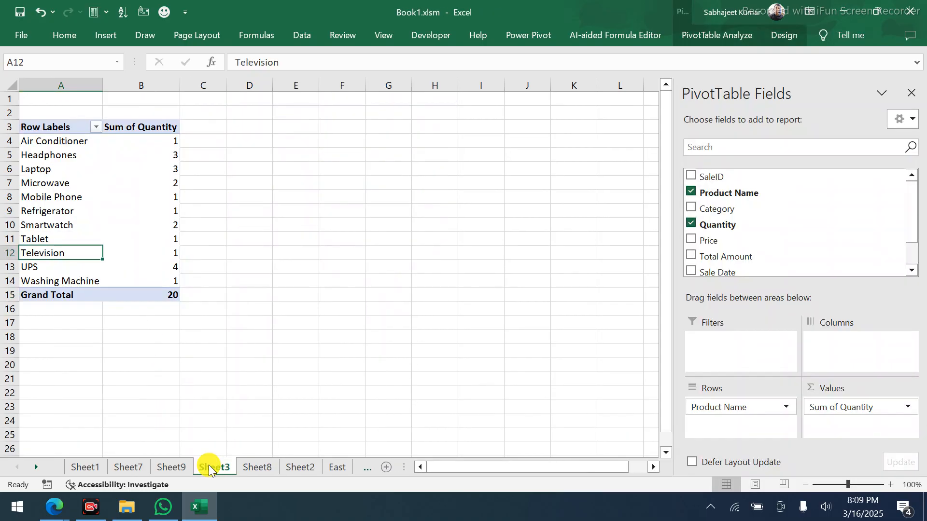
# Change the Sheet3 PivotTable's data source to the range Sheet8!$A$1:$H$14
pyautogui.click(682, 38)
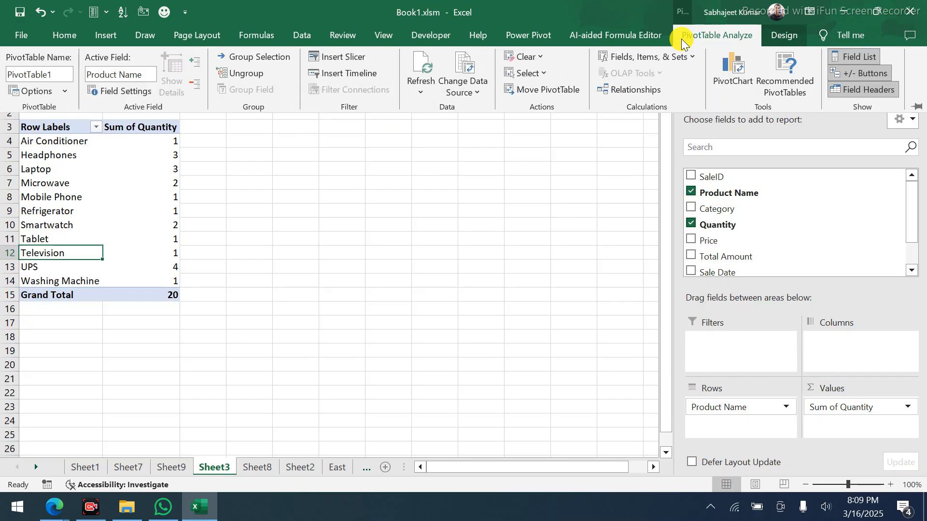
pyautogui.click(470, 63)
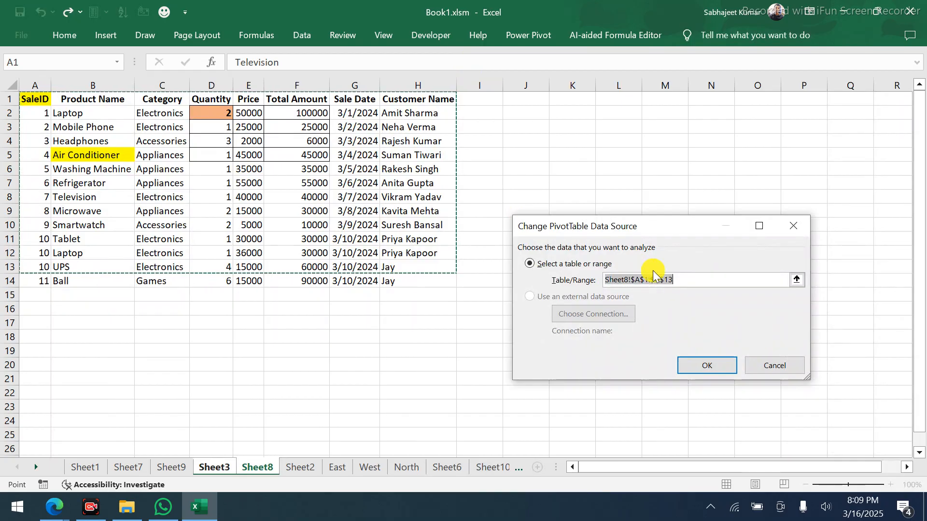
pyautogui.click(676, 282)
pyautogui.press('BackSpace')
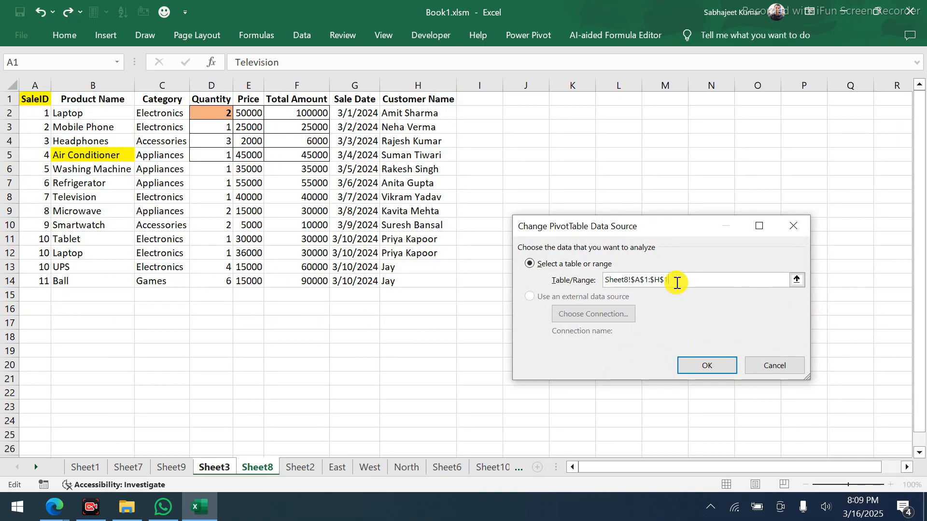
pyautogui.press('BackSpace')
pyautogui.press('BackSpace')
pyautogui.press('BackSpace')
pyautogui.press('BackSpace')
pyautogui.press('BackSpace')
pyautogui.press('BackSpace')
pyautogui.press('BackSpace')
pyautogui.press('BackSpace')
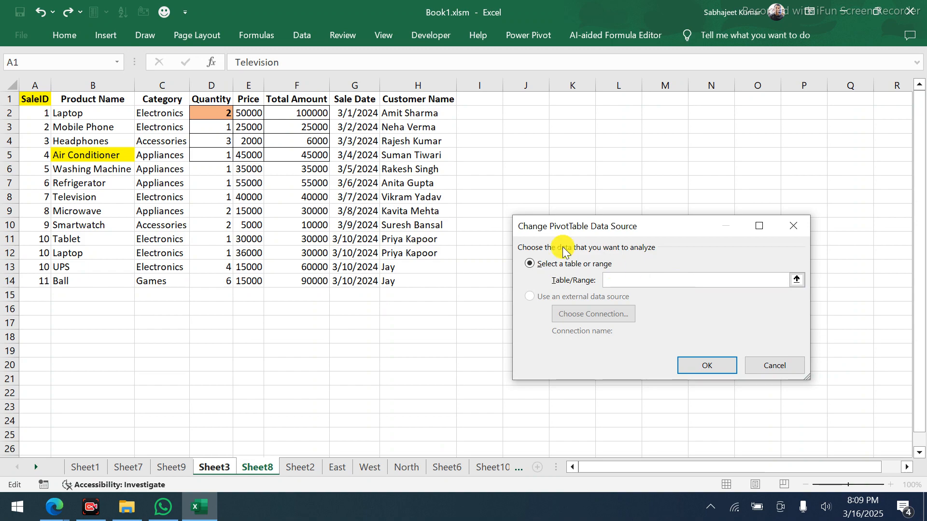
pyautogui.moveTo(42, 103); pyautogui.dragTo(418, 280)
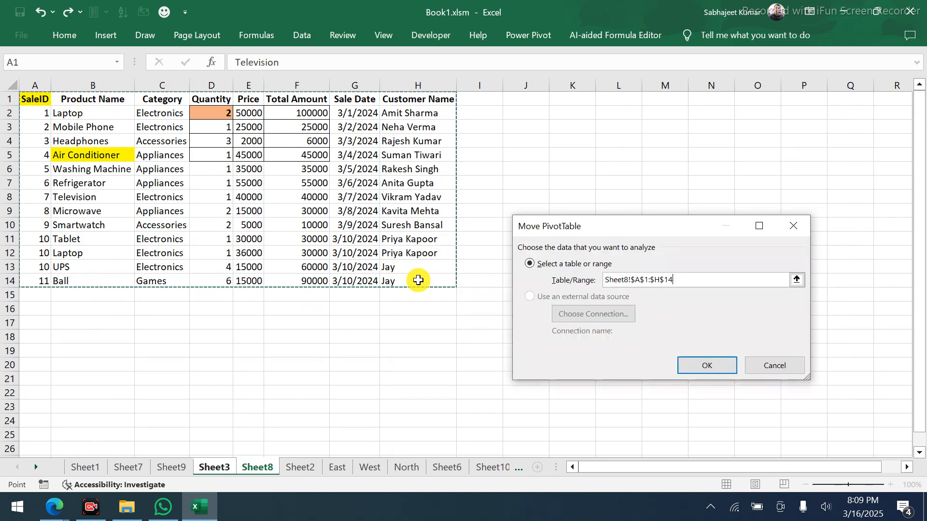
pyautogui.click(709, 366)
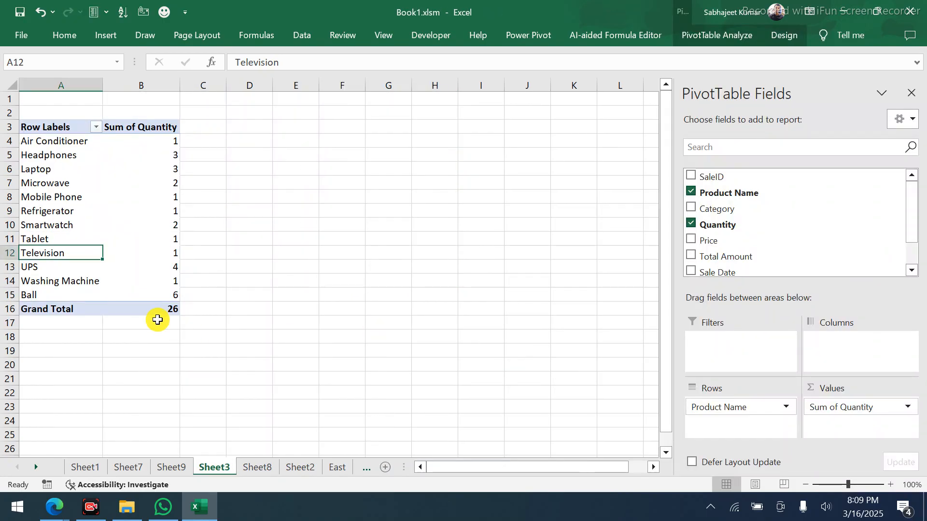
# Compare the Ball quantity on Sheet8 with the PivotTable on Sheet3 and look through its remaining fields
pyautogui.click(253, 468)
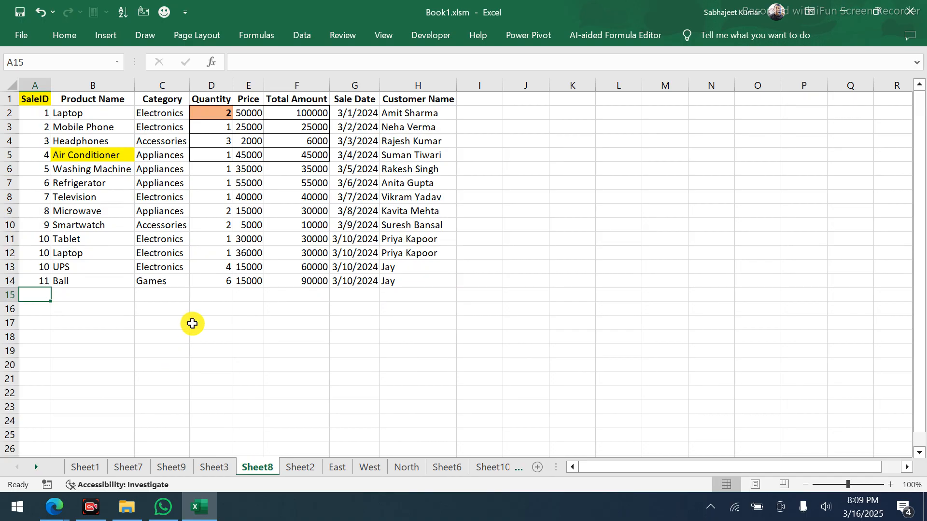
pyautogui.click(199, 281)
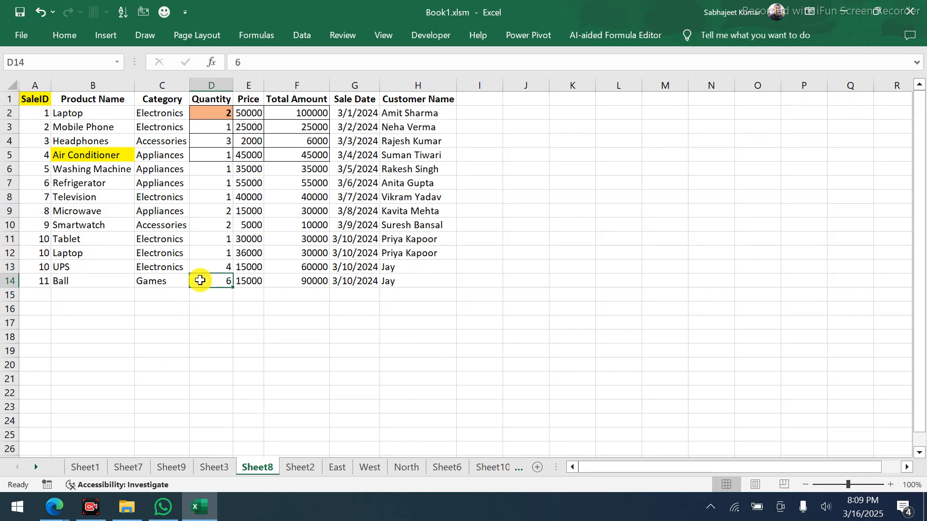
pyautogui.click(214, 468)
pyautogui.moveTo(146, 270)
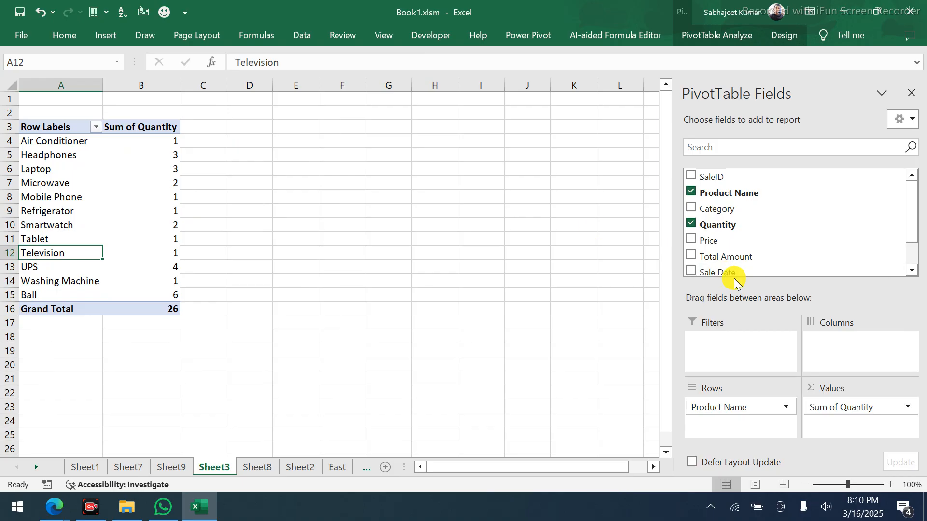
pyautogui.scroll(-1, 736, 256)
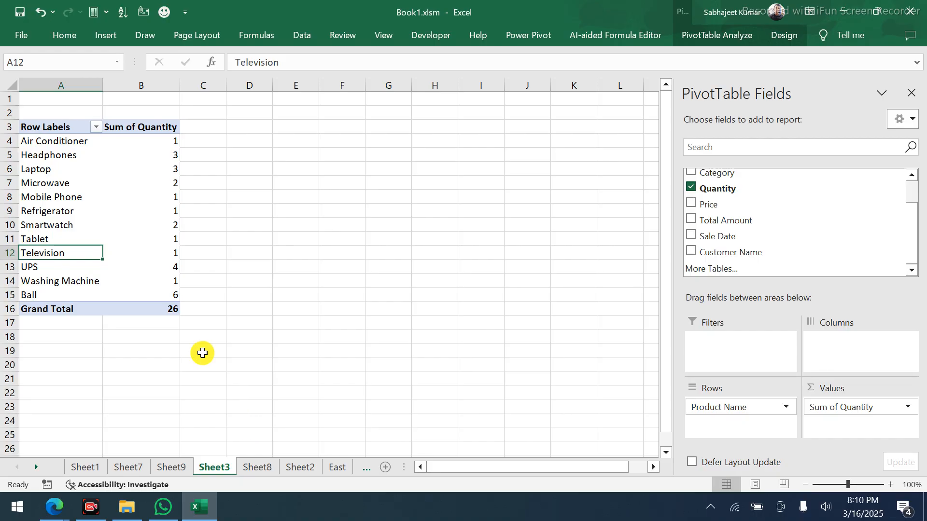
# Change the Sheet3 PivotTable's data source to the entire columns Sheet8!$A:$H
pyautogui.click(703, 39)
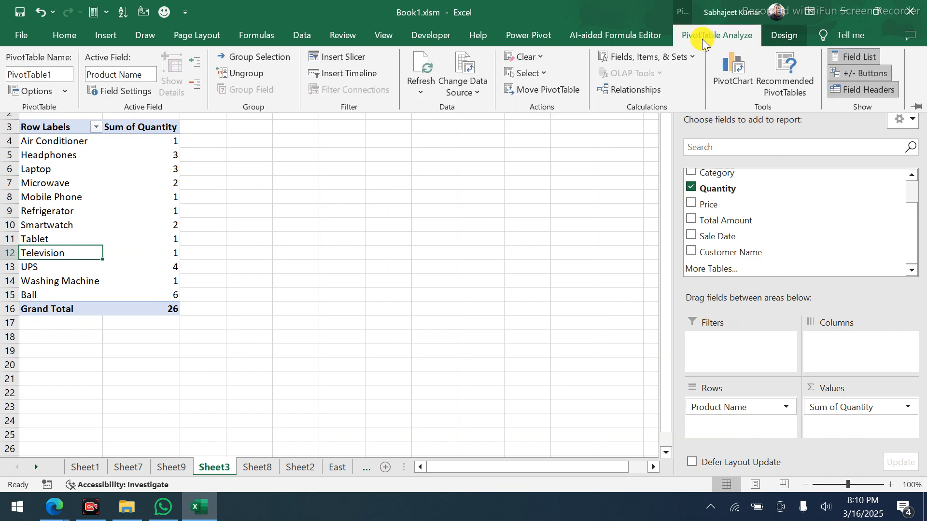
pyautogui.click(479, 87)
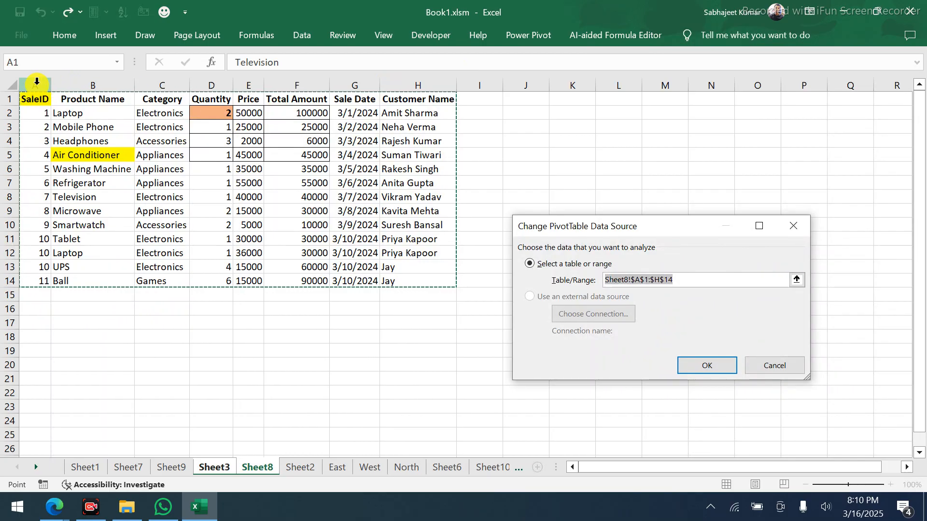
pyautogui.moveTo(38, 85); pyautogui.dragTo(394, 95)
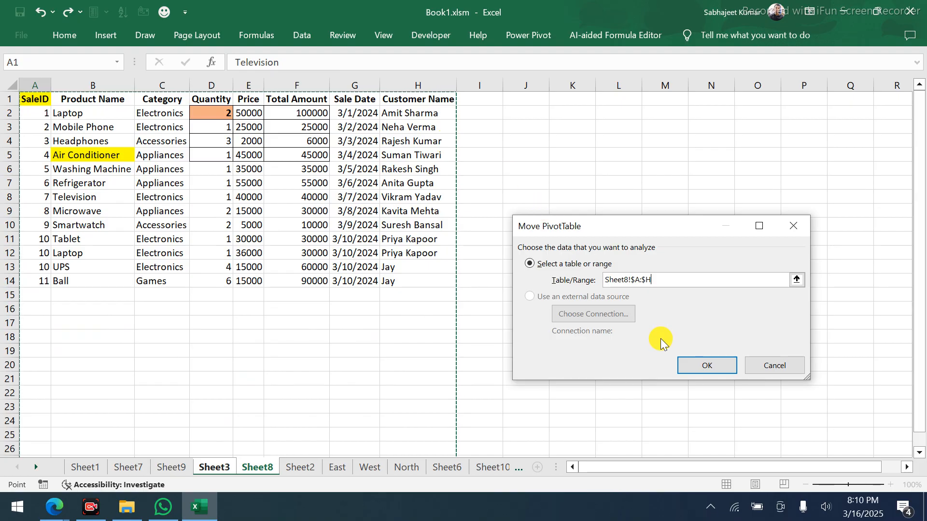
pyautogui.click(693, 368)
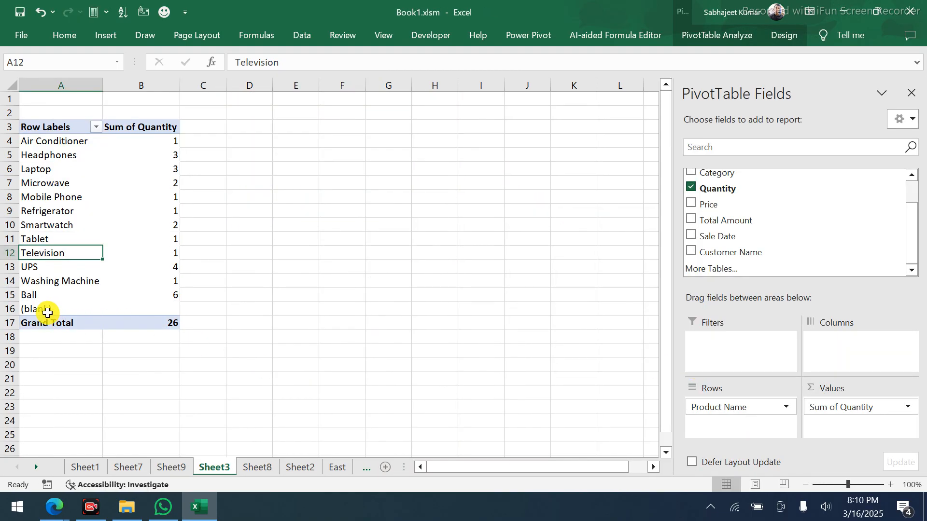
# Examine the (blank) row in the Sheet3 PivotTable and compare it with the records on Sheet8
pyautogui.click(20, 309)
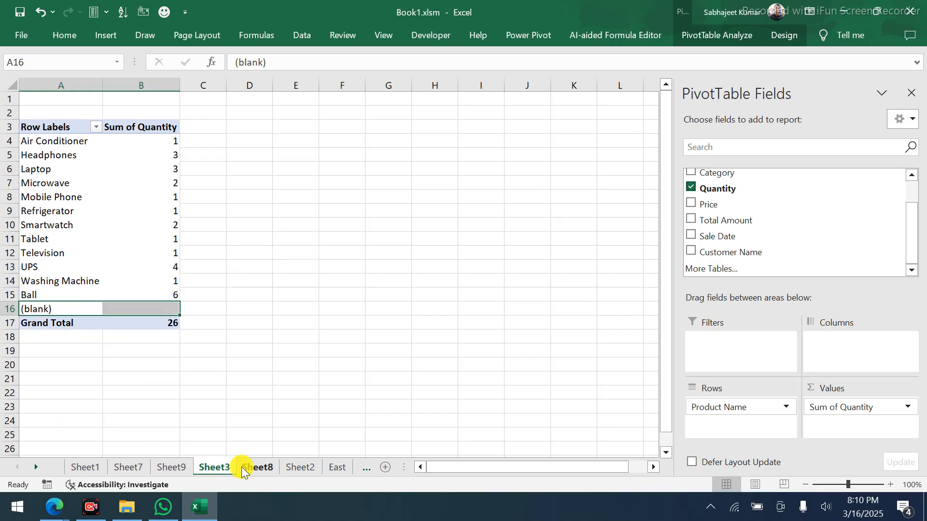
pyautogui.click(256, 468)
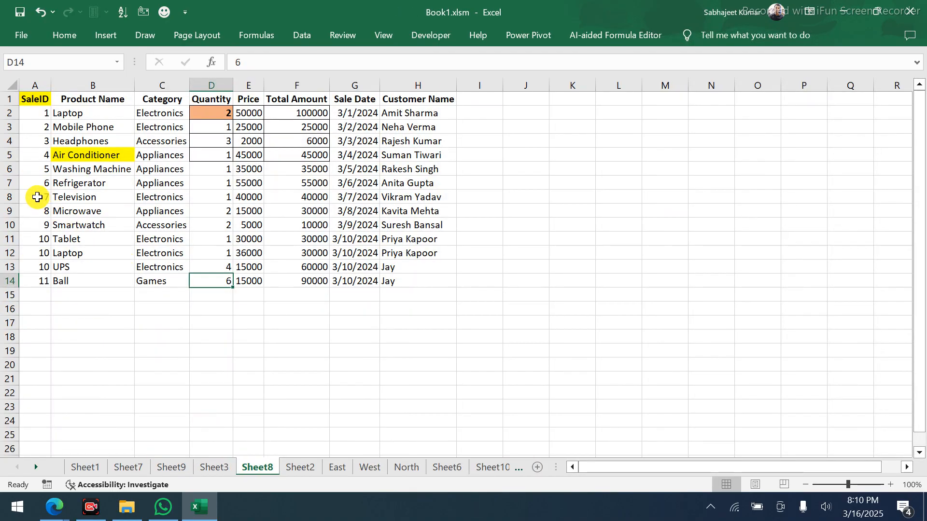
pyautogui.moveTo(38, 197); pyautogui.dragTo(387, 202)
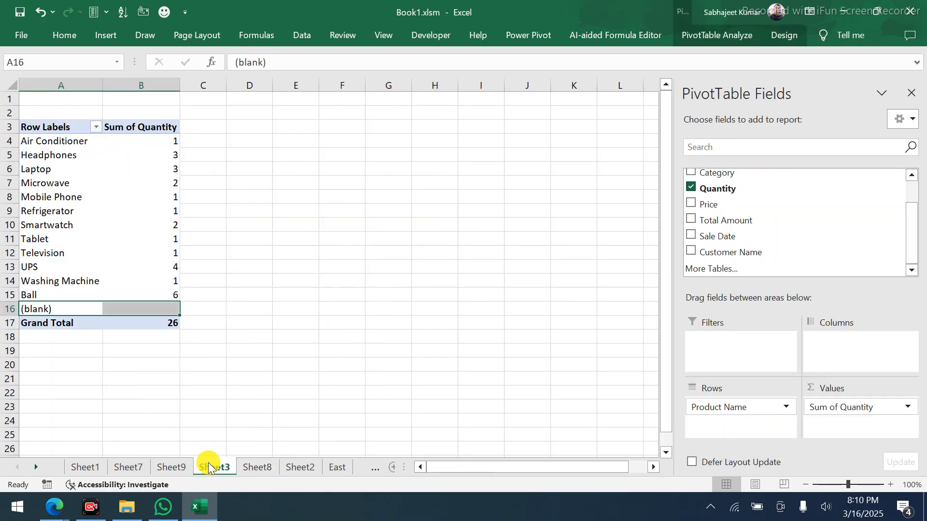
pyautogui.click(207, 463)
pyautogui.click(247, 465)
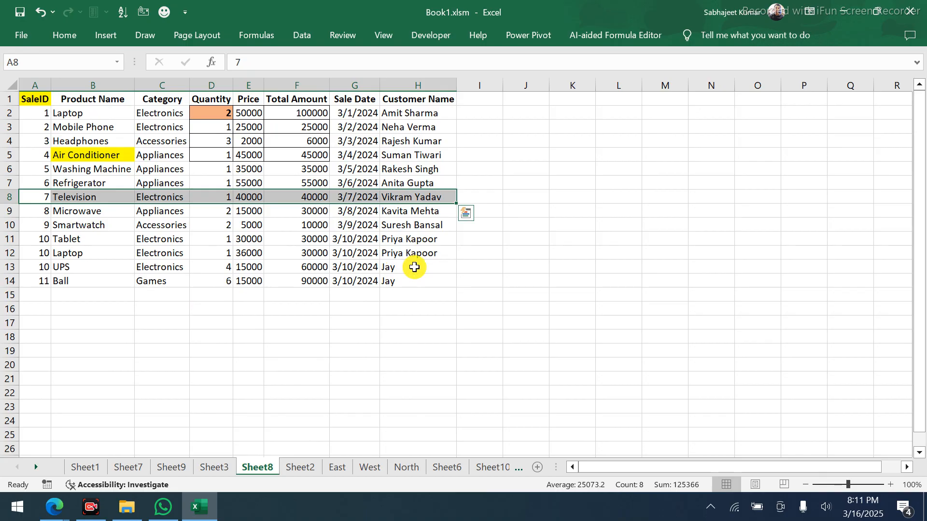
pyautogui.click(497, 320)
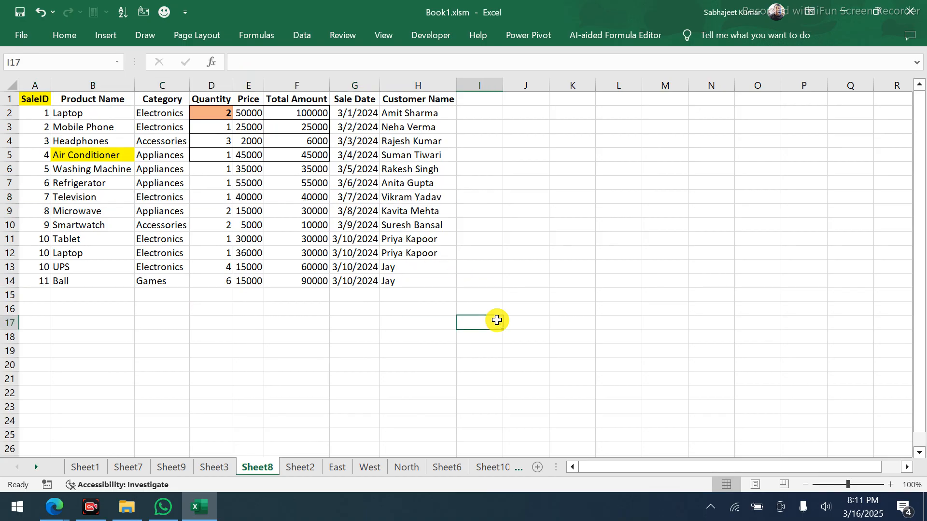
# Start an OFFSET formula in cell H17 of Sheet8 with the absolute reference $A$1
pyautogui.click(421, 315)
pyautogui.click(417, 325)
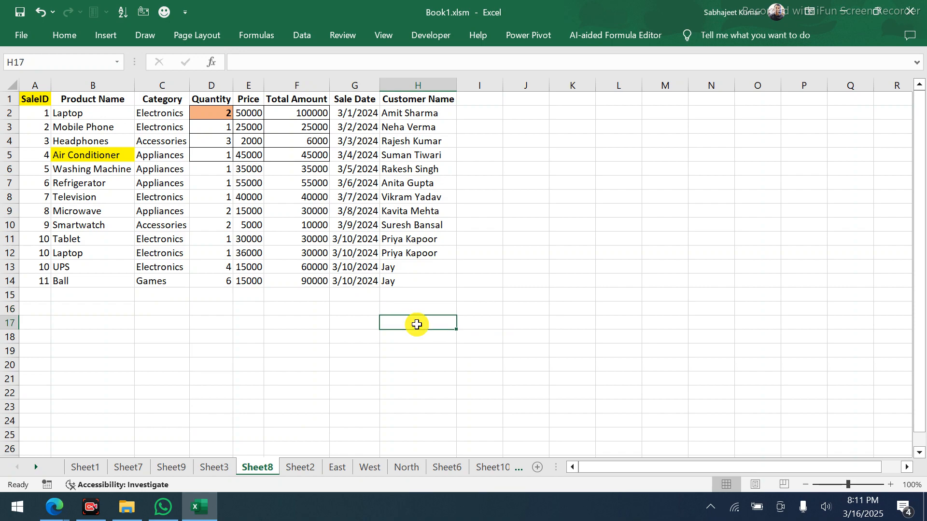
pyautogui.write('=o')
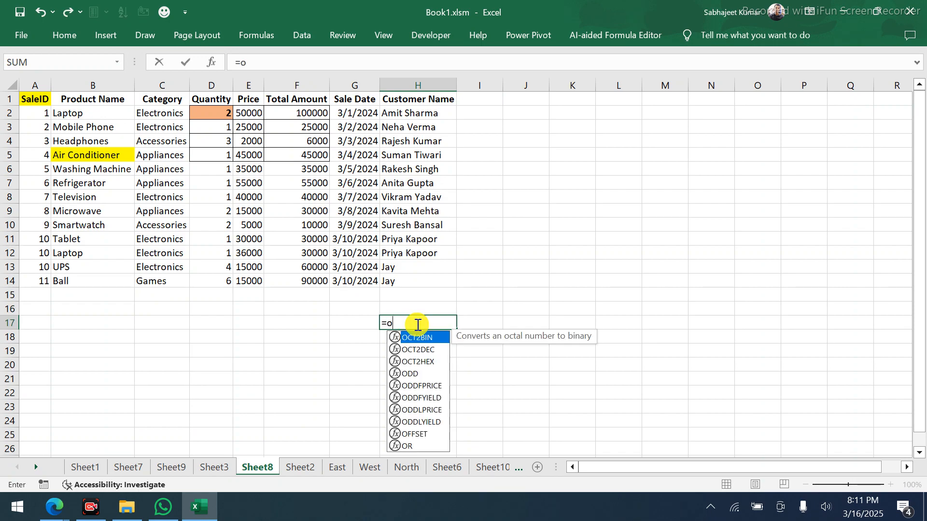
pyautogui.write('ff')
pyautogui.press('Tab')
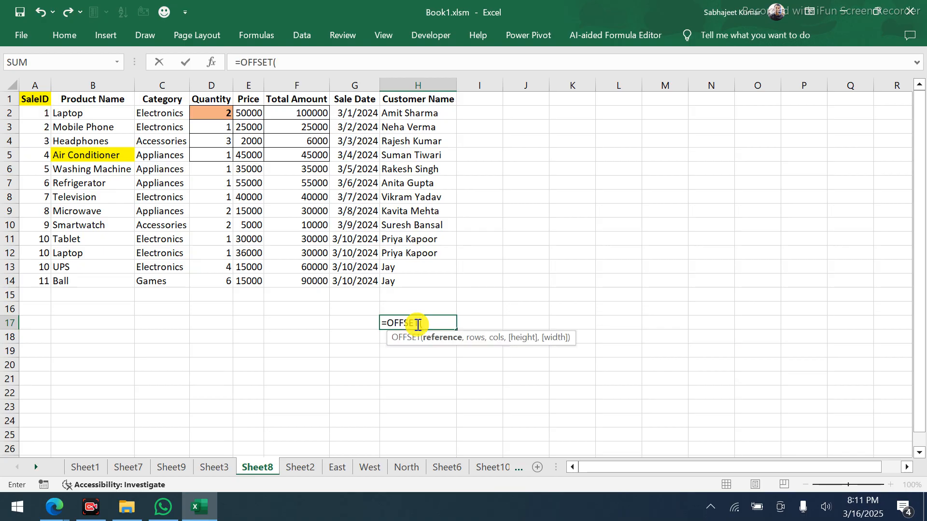
pyautogui.click(33, 99)
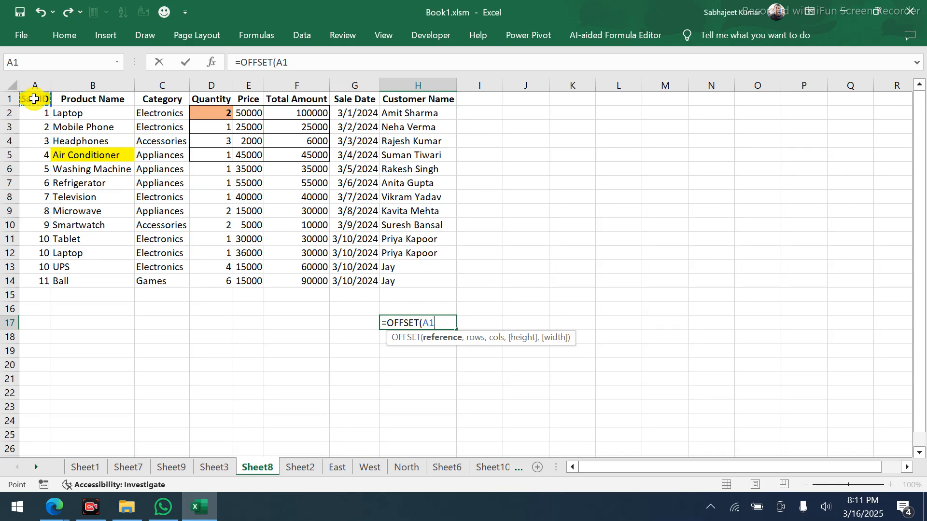
pyautogui.press('F4')
pyautogui.write(',')
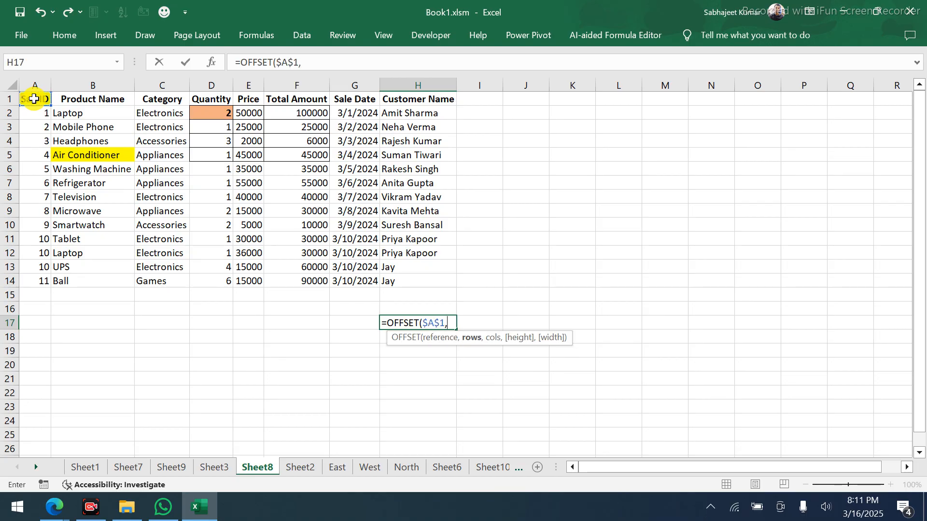
pyautogui.write('counta')
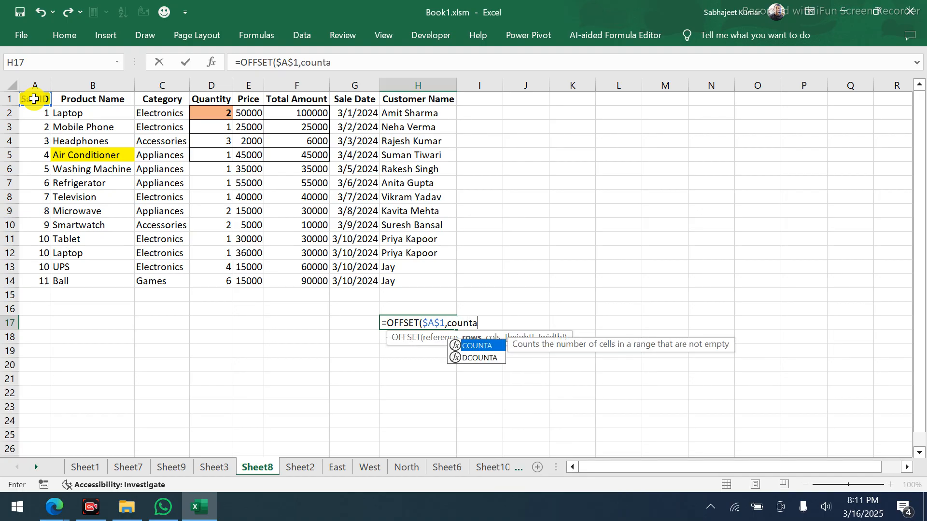
pyautogui.press('Tab')
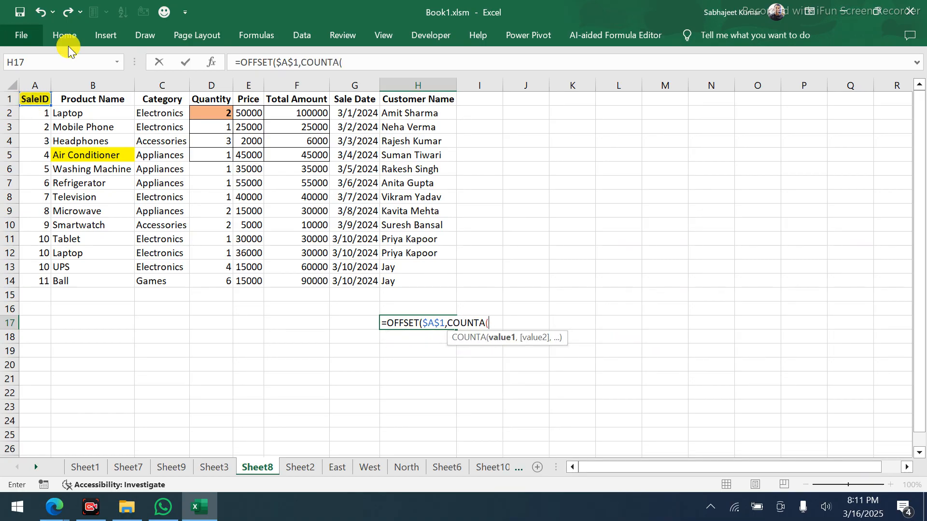
pyautogui.click(32, 79)
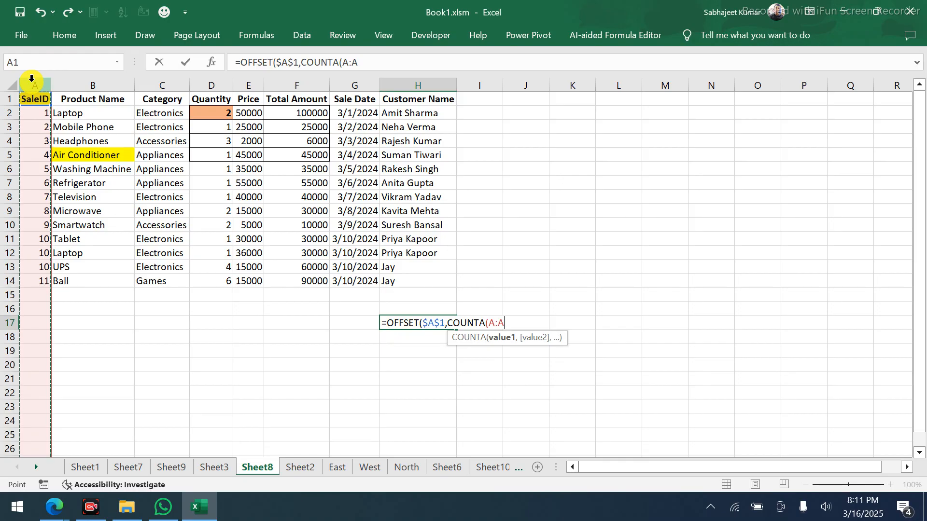
pyautogui.press('F4')
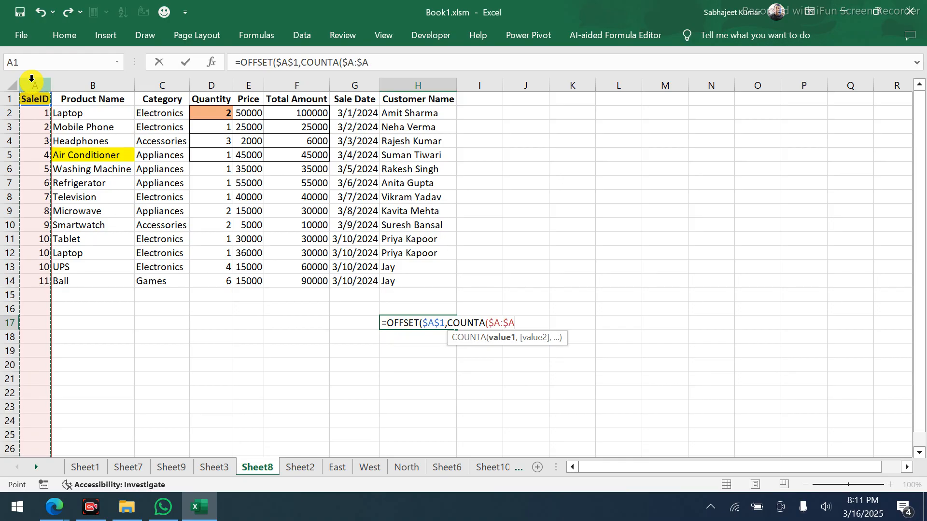
pyautogui.write(')')
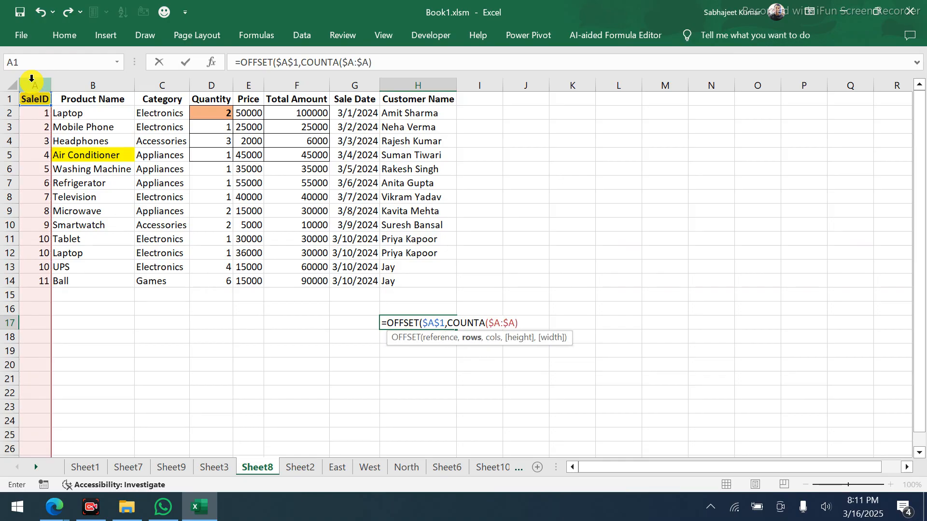
pyautogui.press('BackSpace')
pyautogui.press('BackSpace')
pyautogui.press('BackSpace')
pyautogui.press('BackSpace')
pyautogui.press('BackSpace')
pyautogui.press('BackSpace')
pyautogui.press('BackSpace')
pyautogui.press('BackSpace')
pyautogui.press('BackSpace')
pyautogui.press('BackSpace')
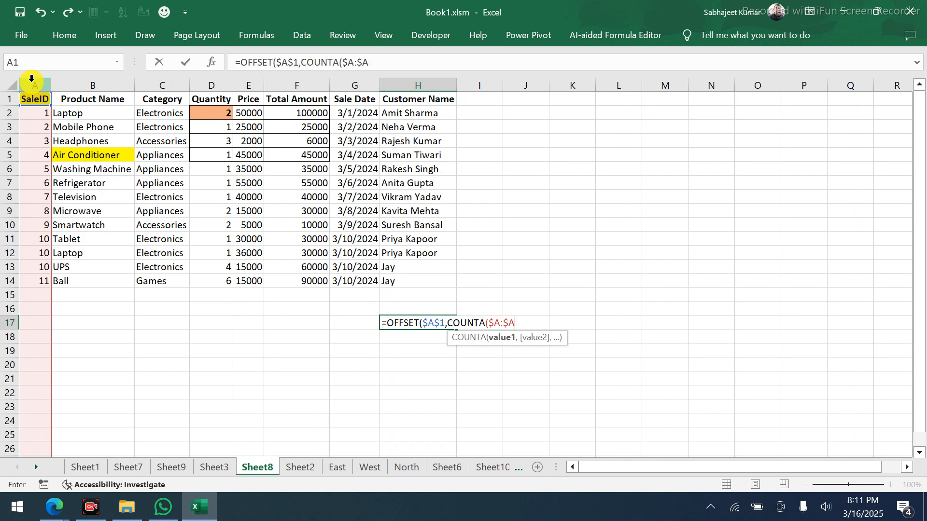
pyautogui.press('BackSpace')
pyautogui.press('BackSpace')
pyautogui.press('BackSpace')
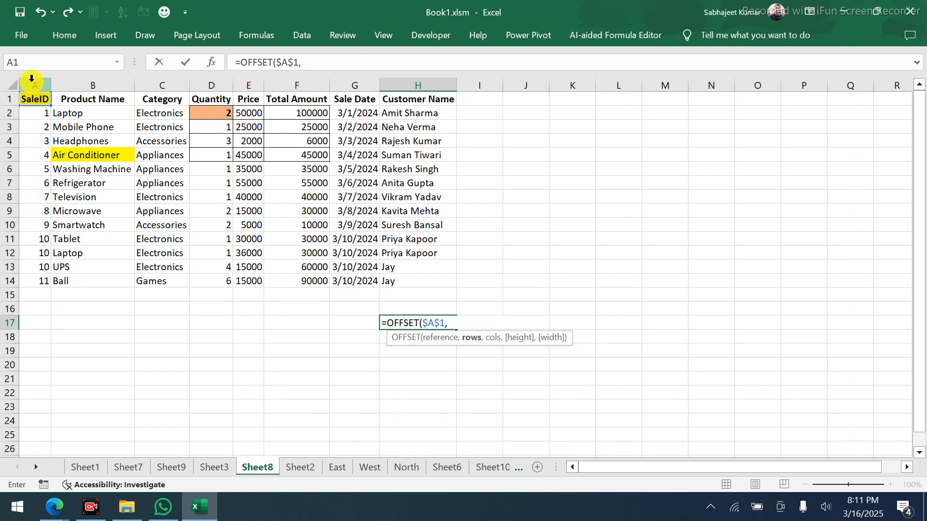
# Add 0 for the OFFSET formula's rows and columns and COUNTA($A:$A) for its height
pyautogui.write('0,0,')
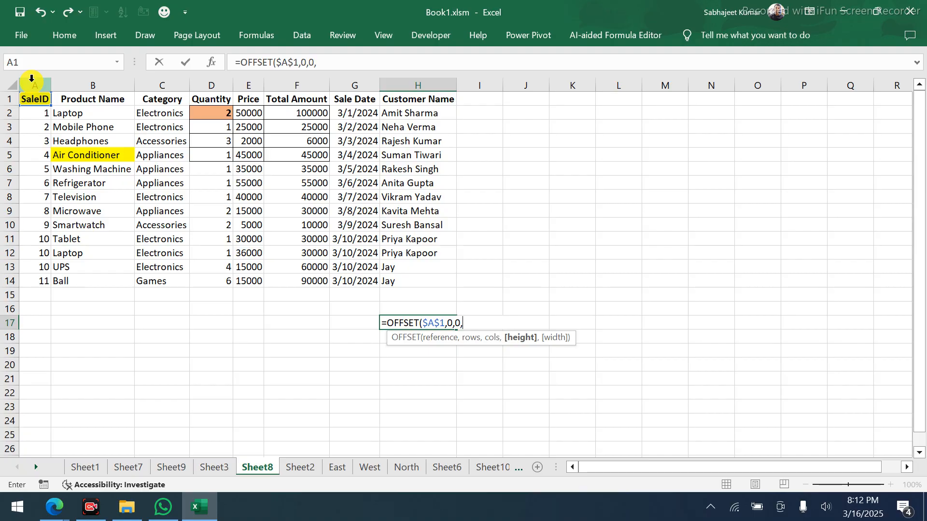
pyautogui.write('count')
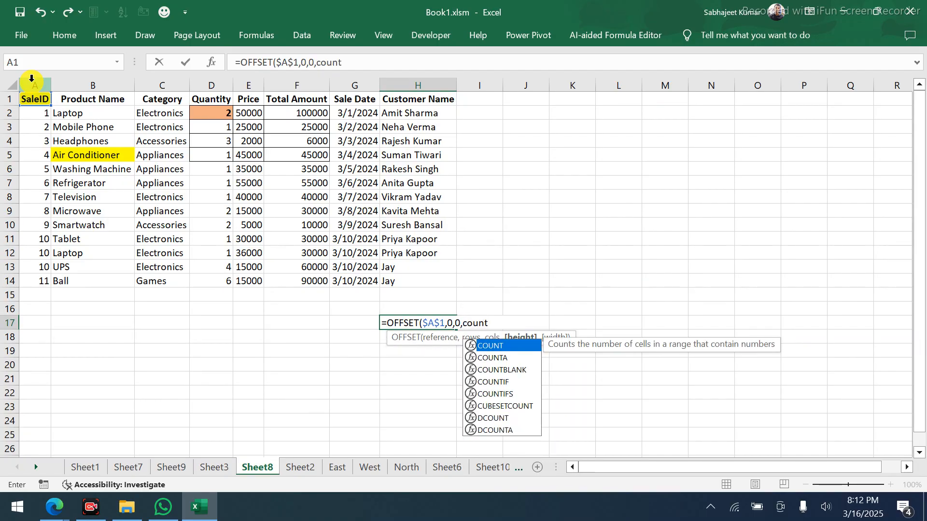
pyautogui.press('Down')
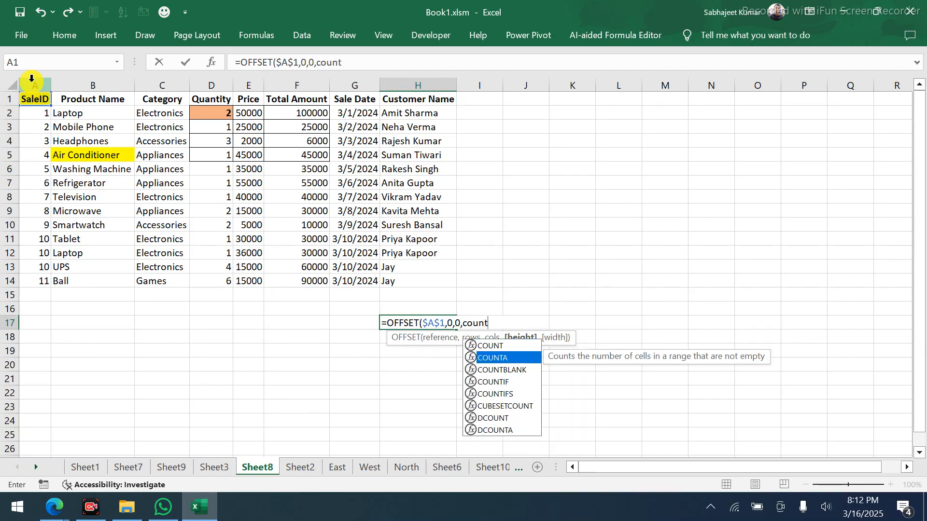
pyautogui.press('Tab')
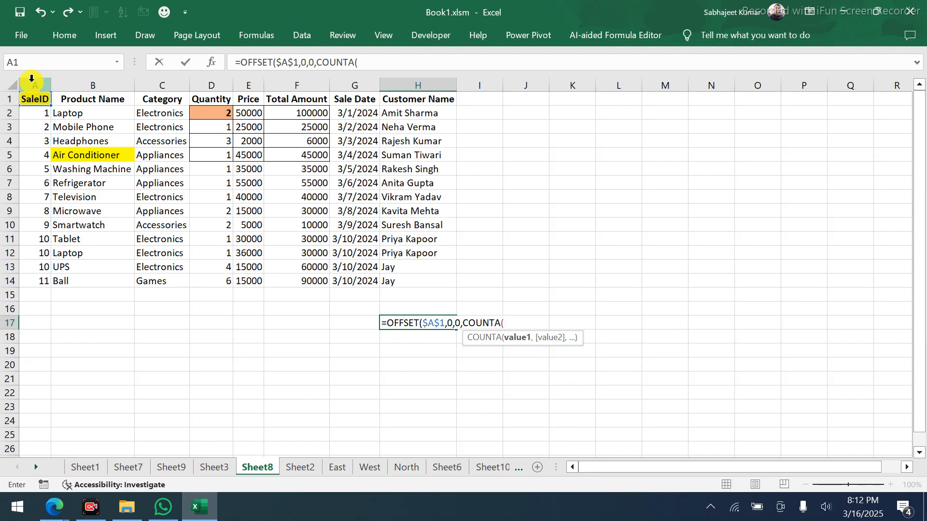
pyautogui.click(31, 78)
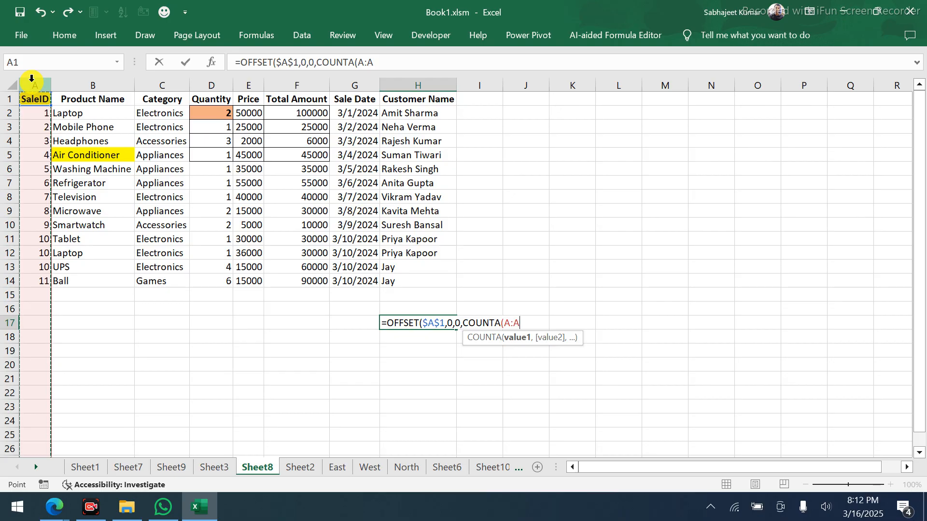
pyautogui.press('F4')
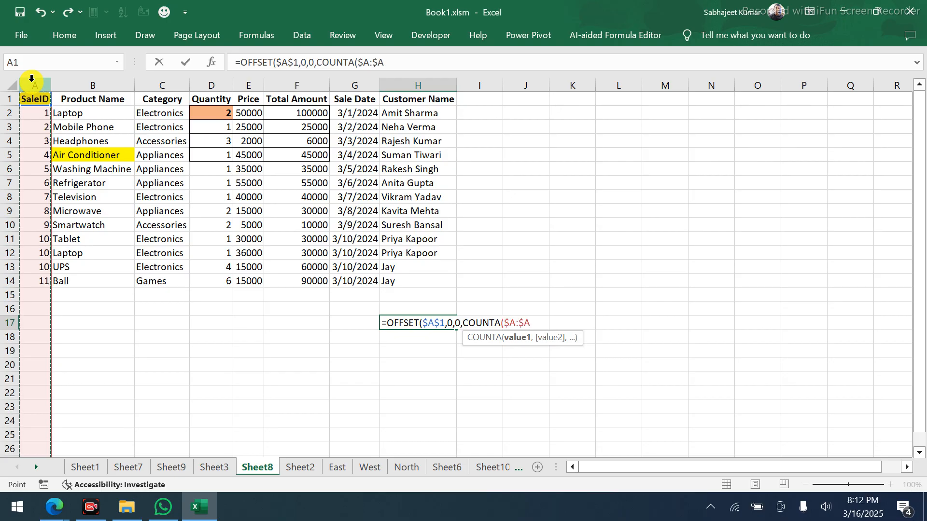
pyautogui.write(')')
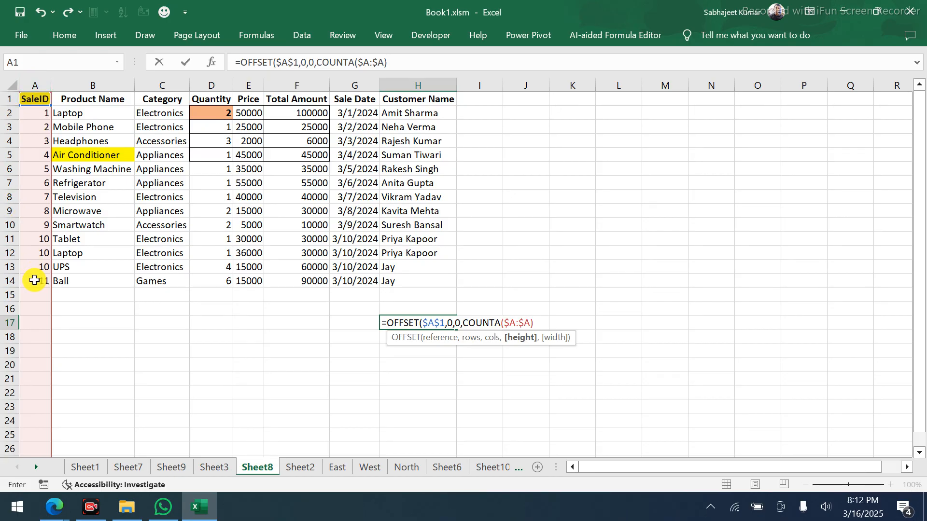
# Add COUNTA($1:$1) as the OFFSET formula's width and close its parentheses
pyautogui.write(',count')
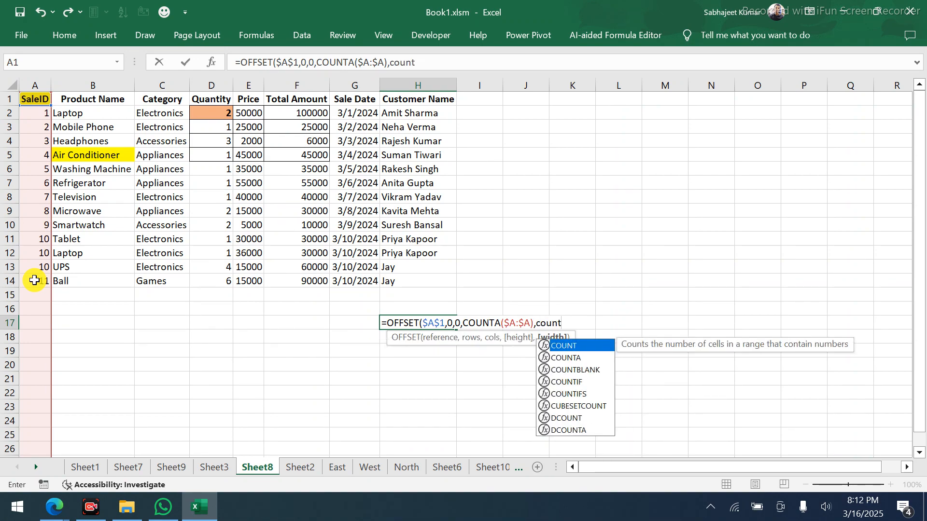
pyautogui.press('Down')
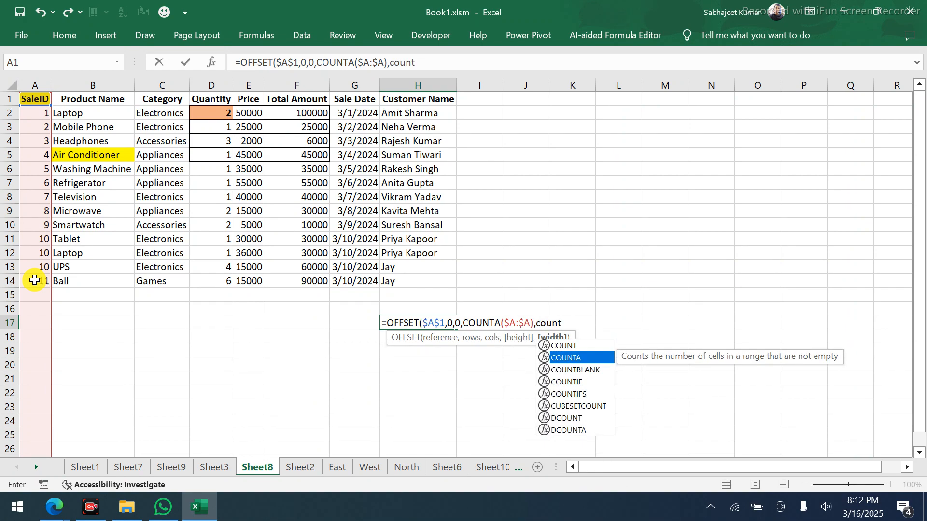
pyautogui.press('Tab')
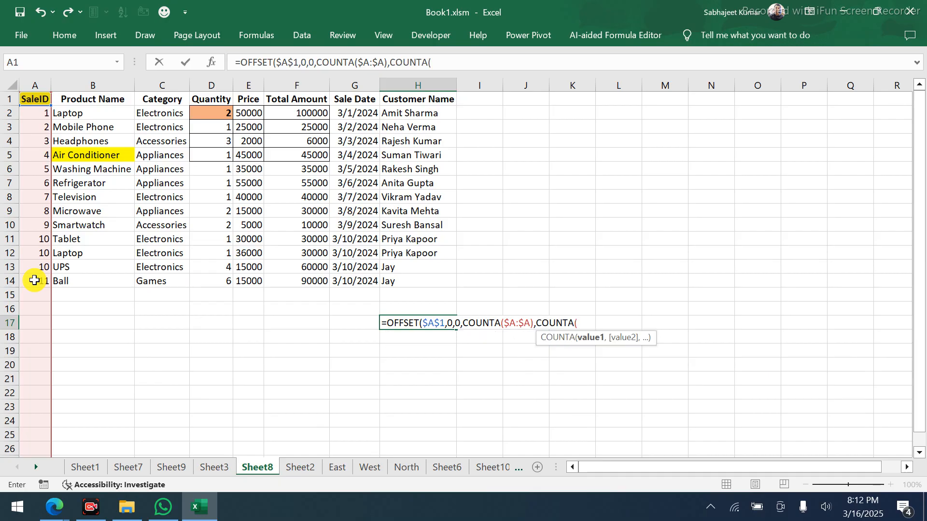
pyautogui.click(8, 98)
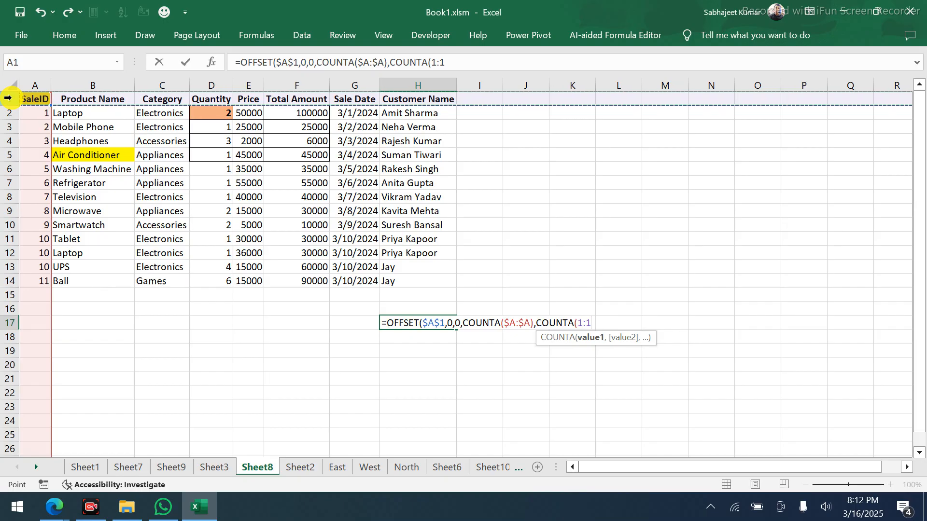
pyautogui.press('F4')
pyautogui.write('))')
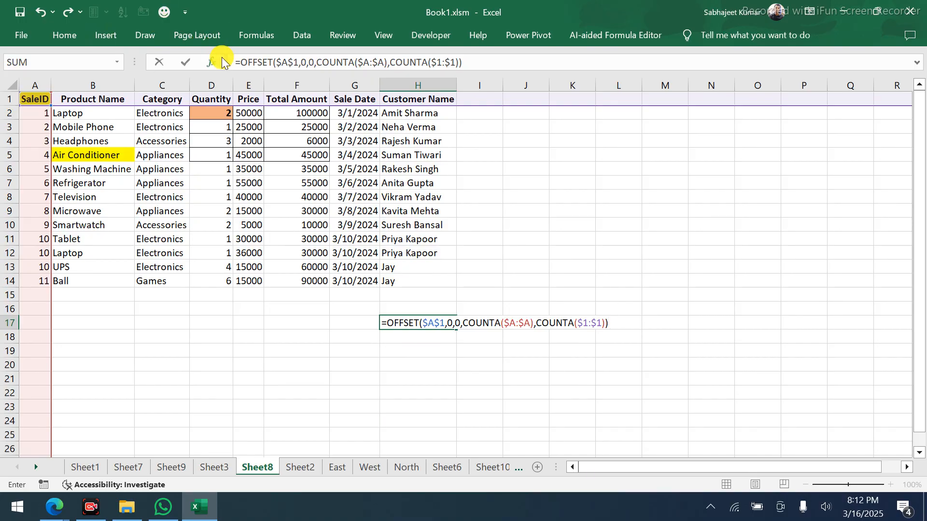
# Copy the complete OFFSET formula text from cell H17 and finish editing the cell
pyautogui.click(238, 62)
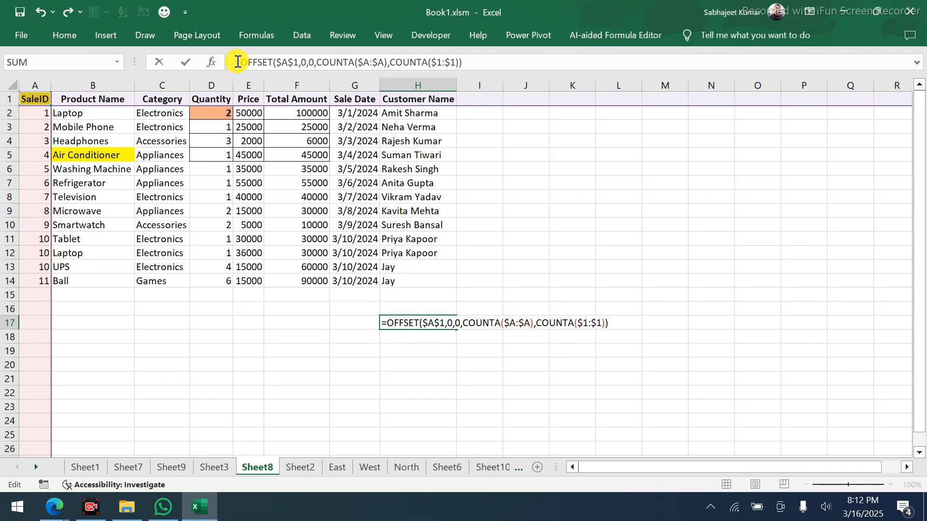
pyautogui.moveTo(238, 61); pyautogui.dragTo(457, 61)
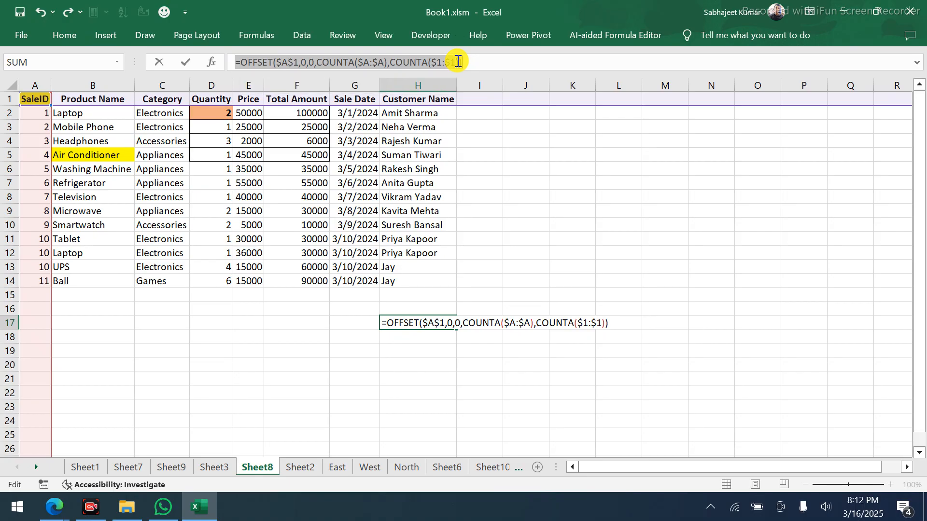
pyautogui.press('Escape')
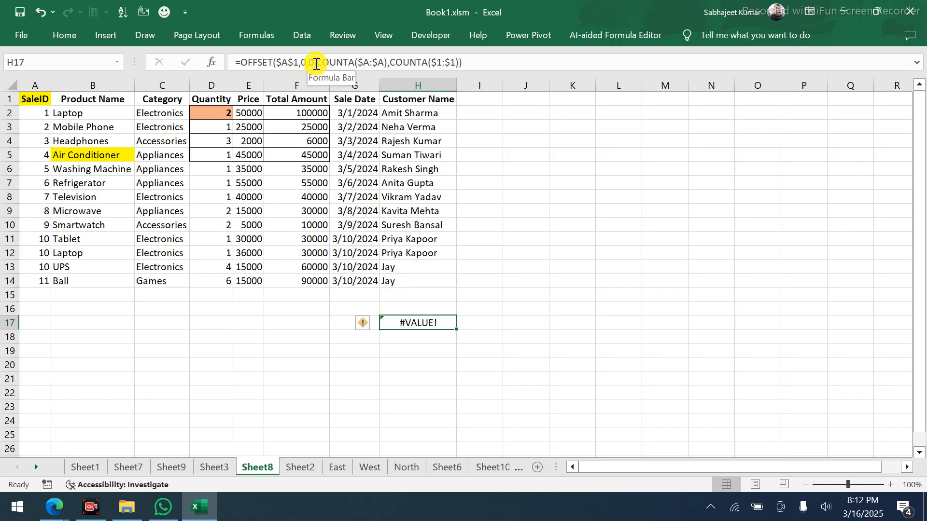
# Delete the defined name TblRng from the workbook's names
pyautogui.click(67, 140)
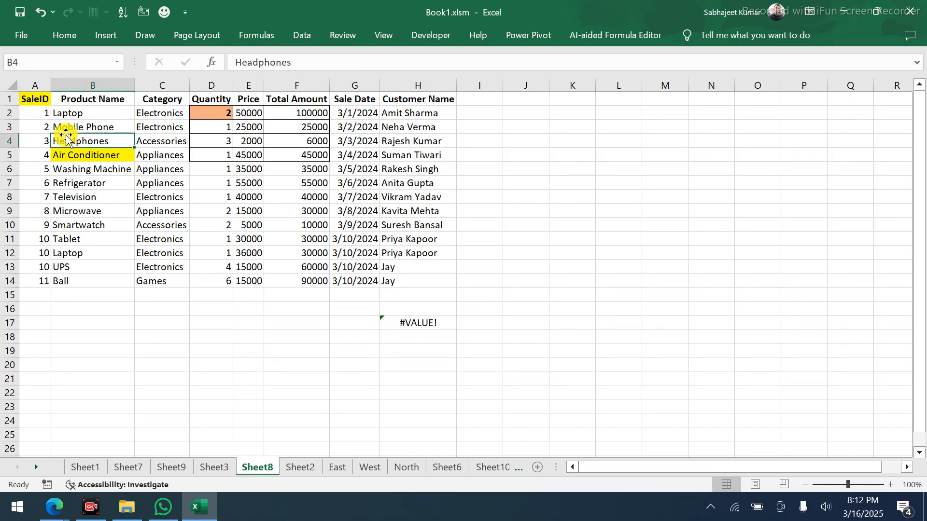
pyautogui.click(267, 37)
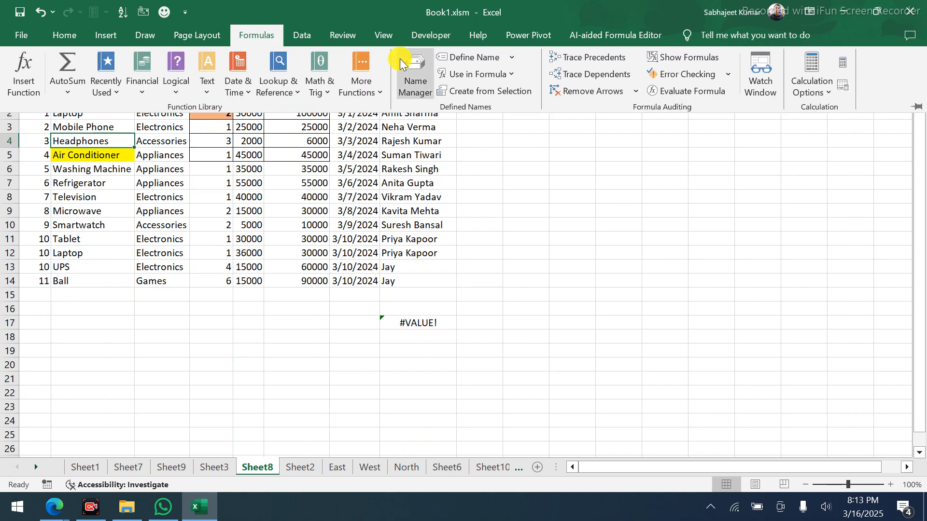
pyautogui.click(409, 57)
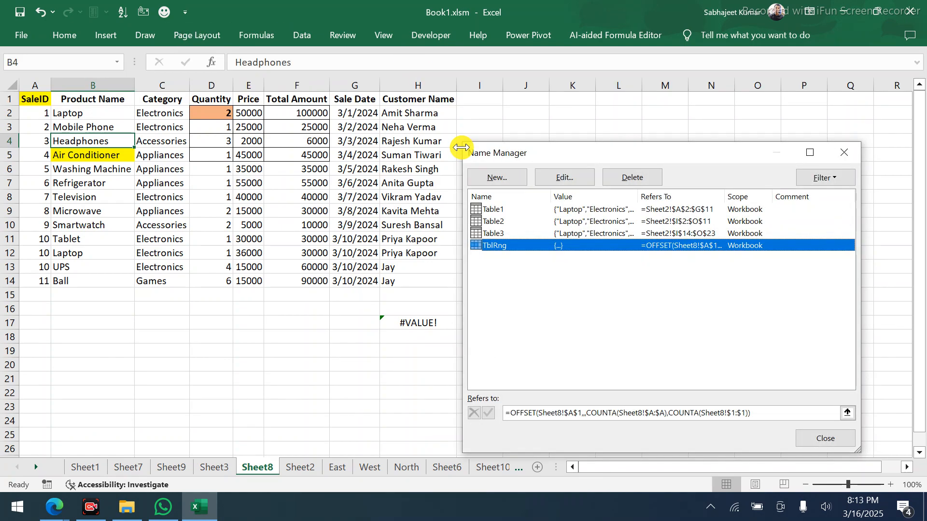
pyautogui.click(630, 178)
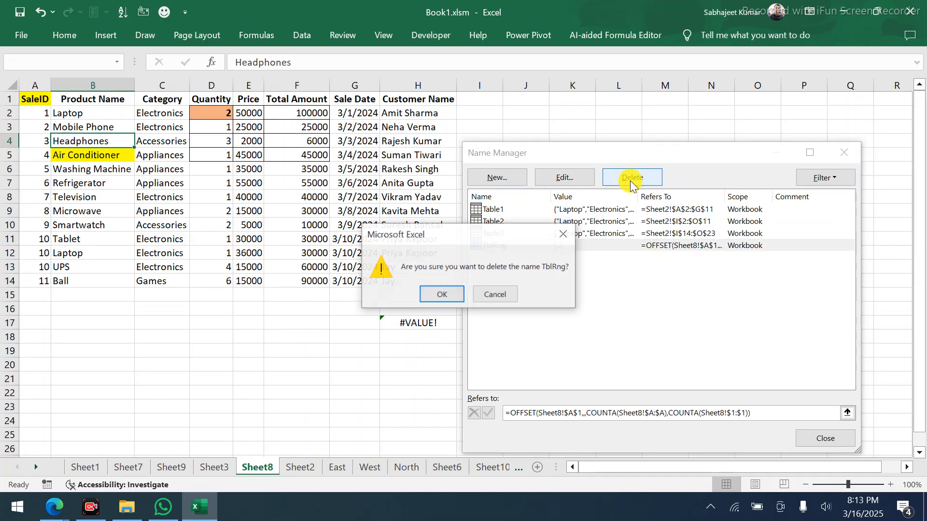
pyautogui.click(459, 297)
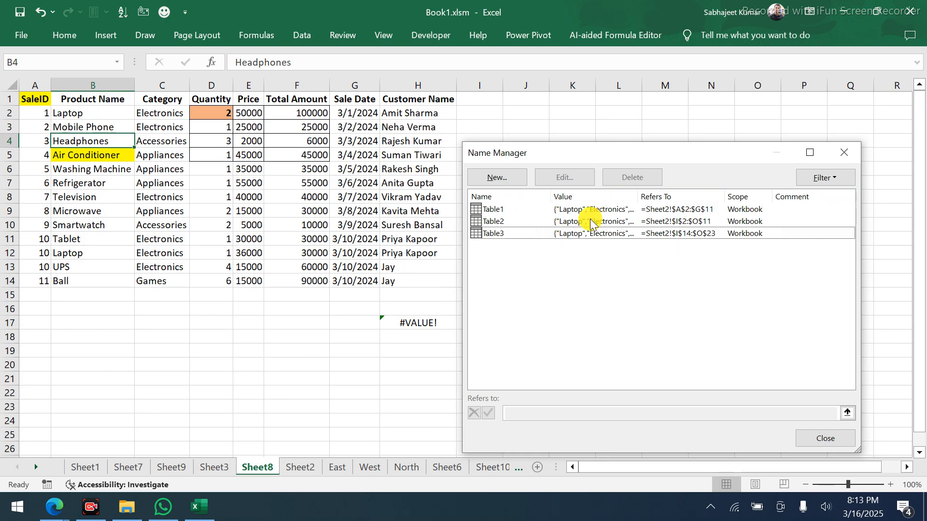
# Create a workbook-scoped name myRng that refers to =OFFSET($A$1,0,0,COUNTA($A:$A),COUNTA($1:$1))
pyautogui.click(534, 232)
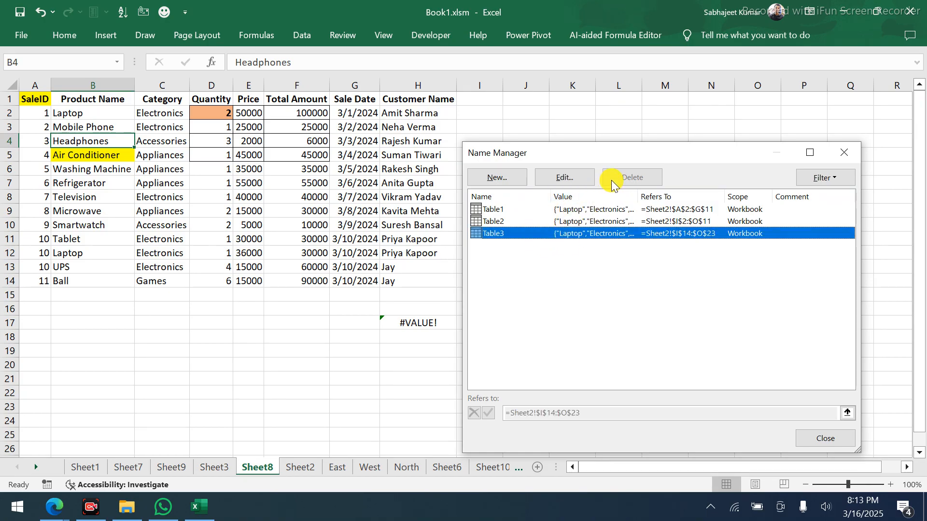
pyautogui.click(502, 177)
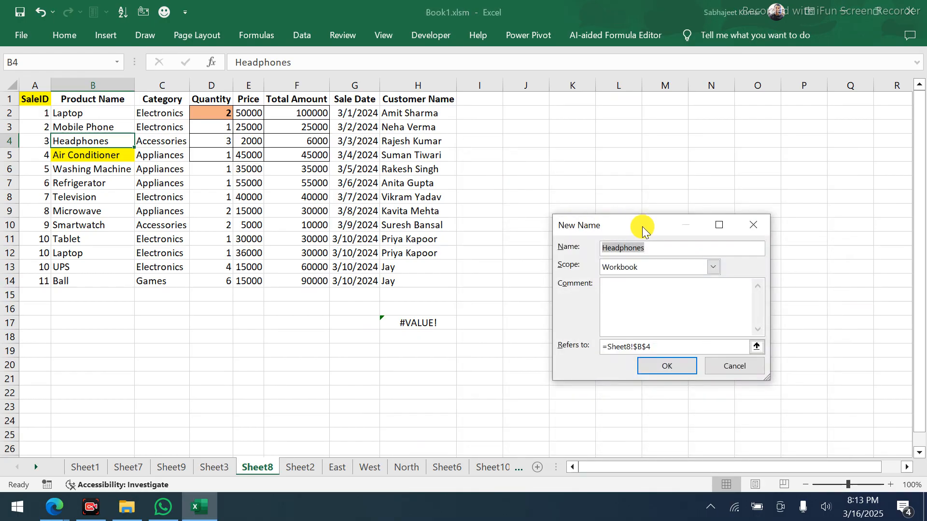
pyautogui.write('my')
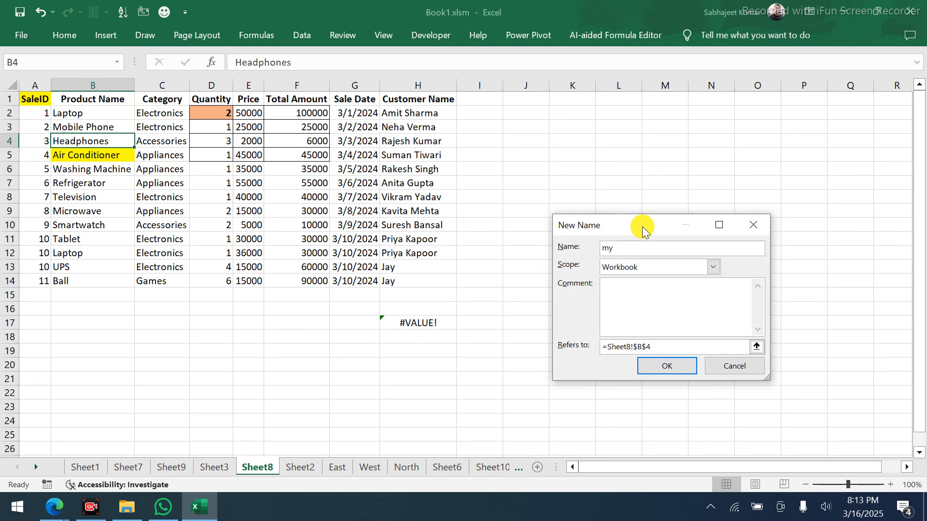
pyautogui.write('Rng')
pyautogui.moveTo(657, 346); pyautogui.dragTo(586, 348)
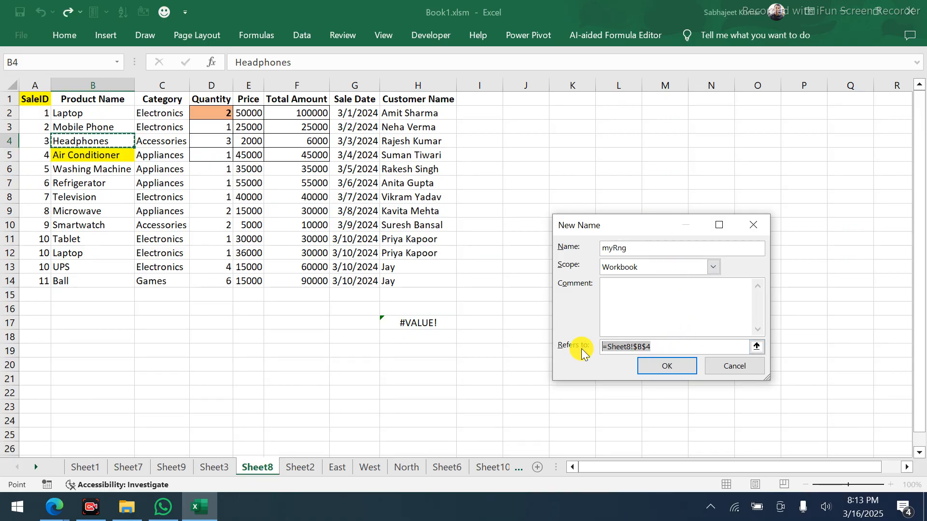
pyautogui.write('=OFFSET($A$1,0,0,COUNTA($A:$A),COUNTA($1:$1))')
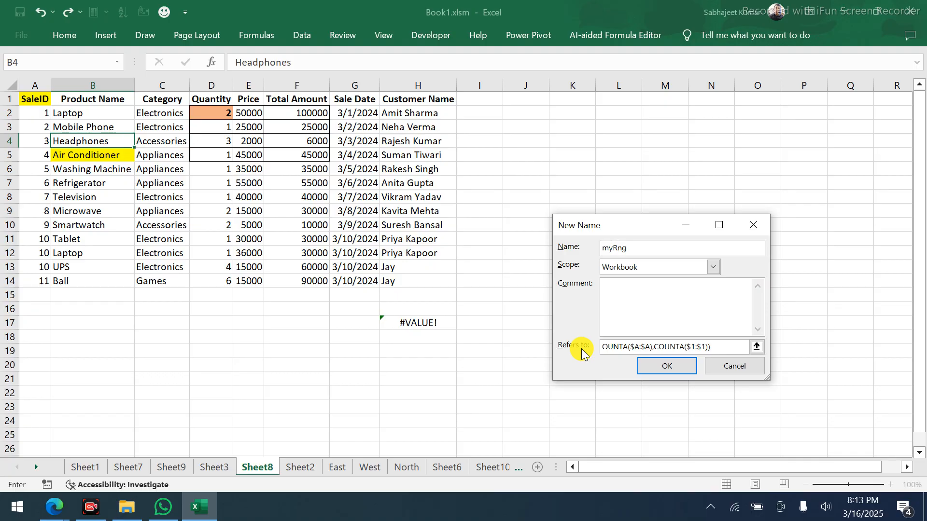
pyautogui.click(648, 367)
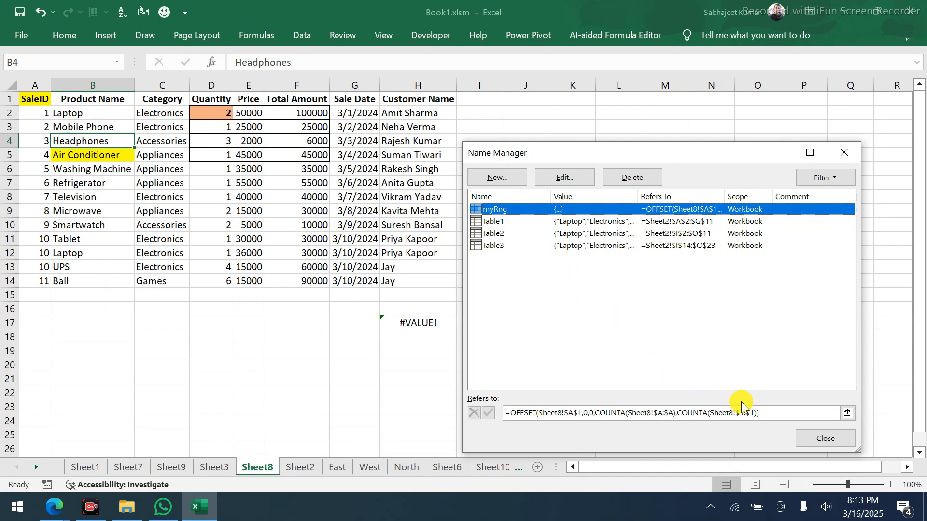
pyautogui.click(801, 442)
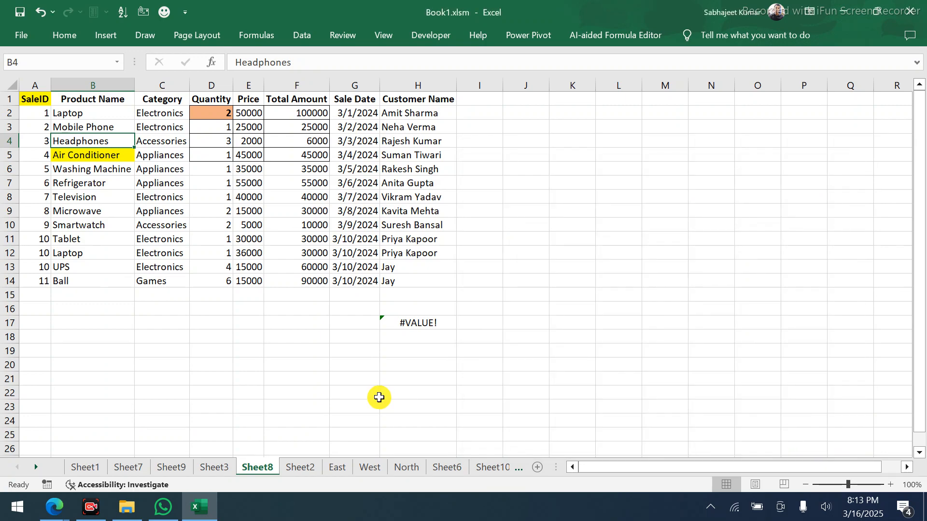
# Wrap the OFFSET formula in H17 in COUNTA and select the whole sales data range to compare its cell count
pyautogui.click(401, 324)
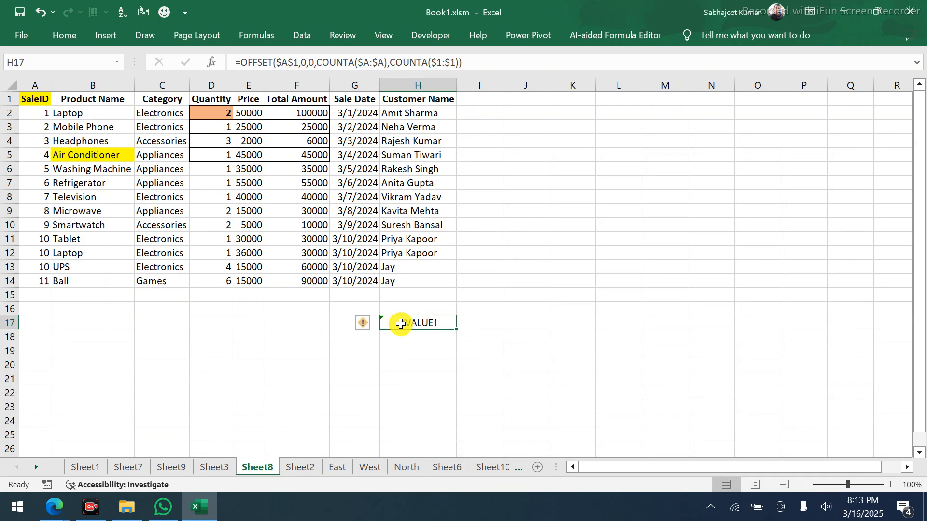
pyautogui.click(240, 63)
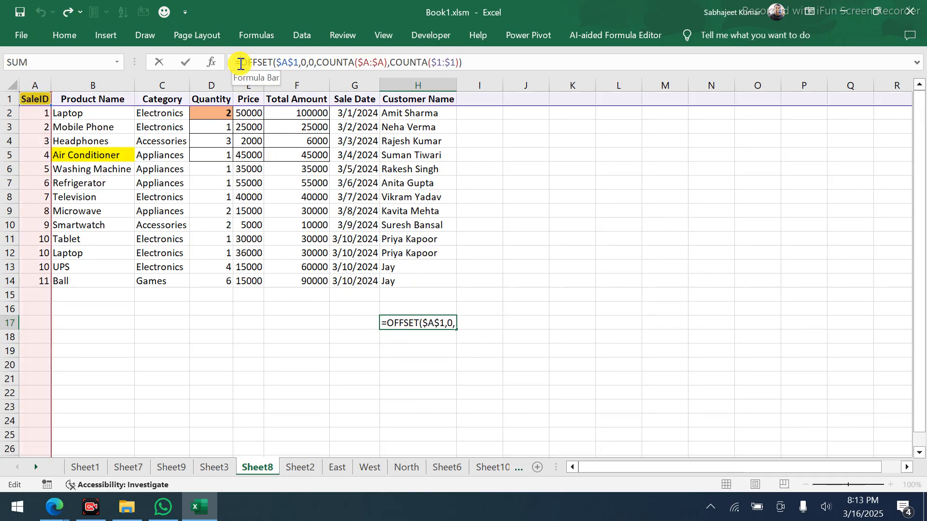
pyautogui.write('count')
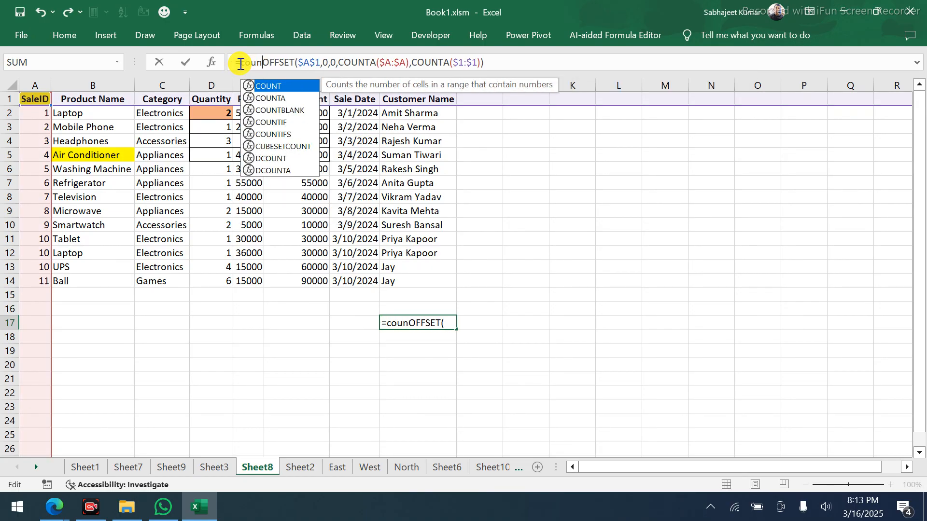
pyautogui.press('Down')
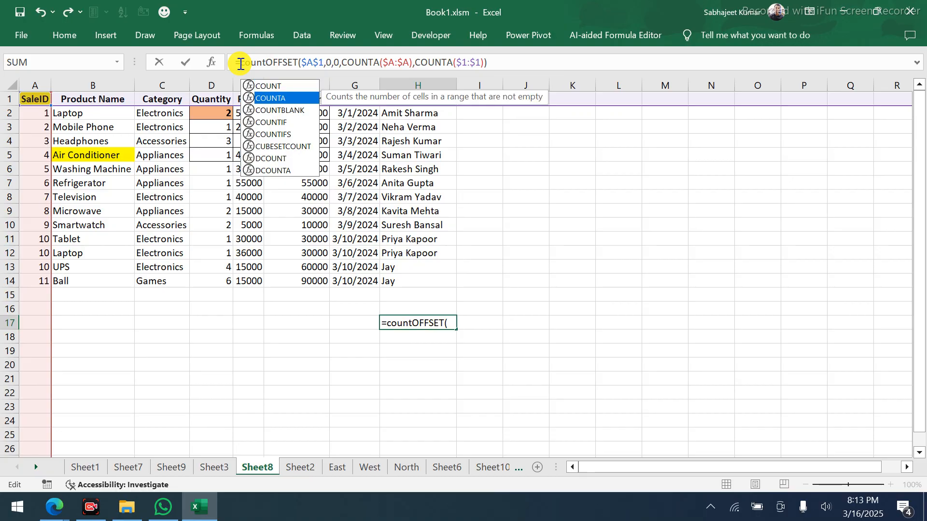
pyautogui.press('Tab')
pyautogui.press('Return')
pyautogui.press('Return')
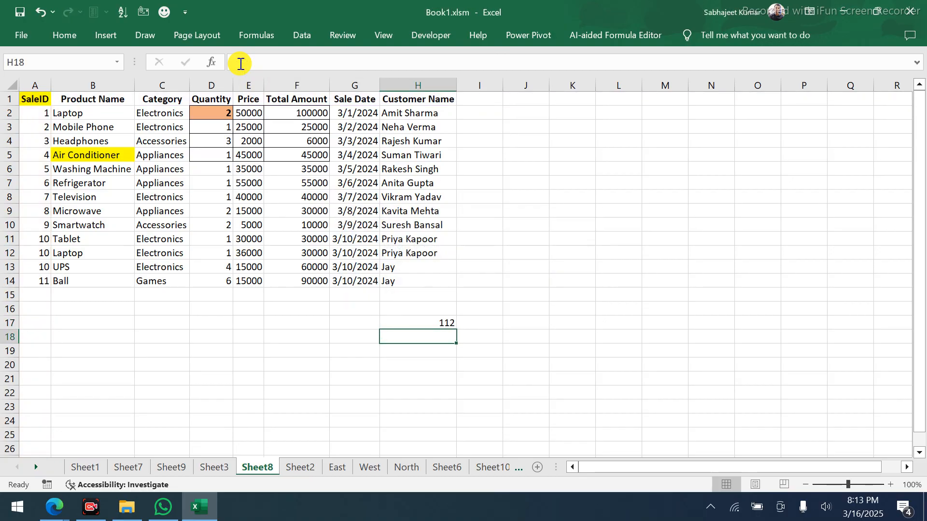
pyautogui.click(383, 267)
pyautogui.hotkey('ctrl', 'a')
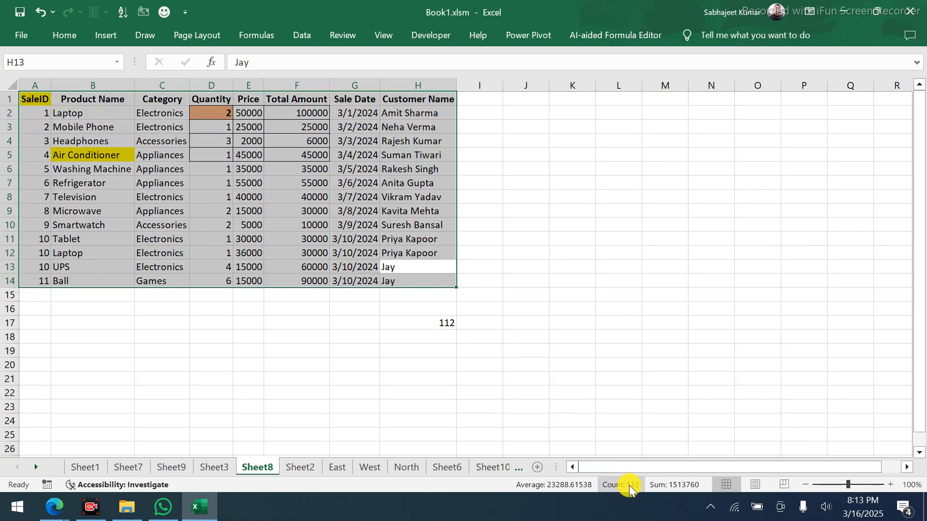
# Remove the COUNTA wrapper and its extra closing parenthesis from the formula in H17
pyautogui.click(434, 323)
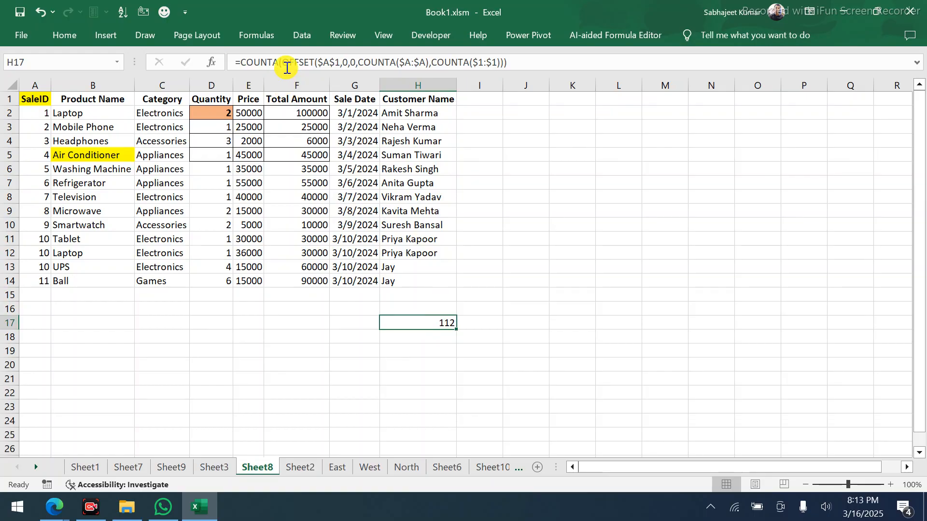
pyautogui.moveTo(281, 62); pyautogui.dragTo(243, 60)
pyautogui.press('Delete')
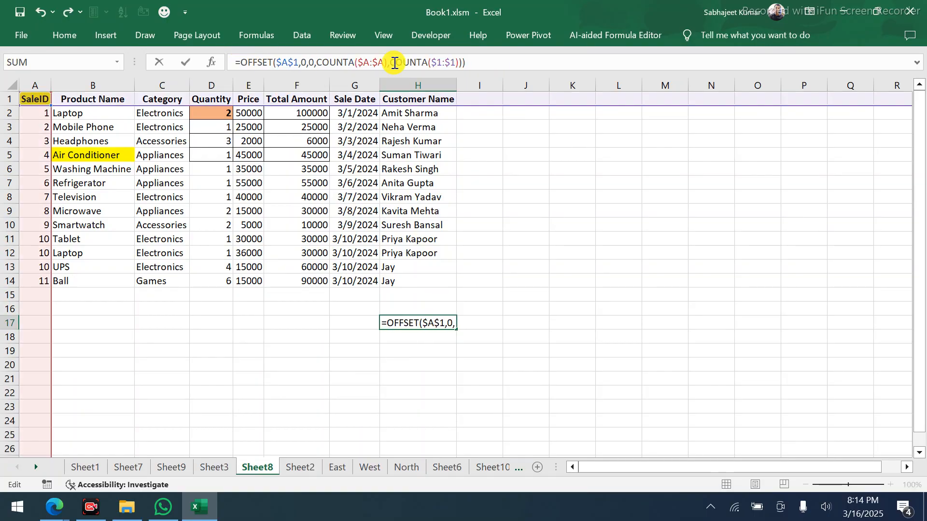
pyautogui.click(473, 60)
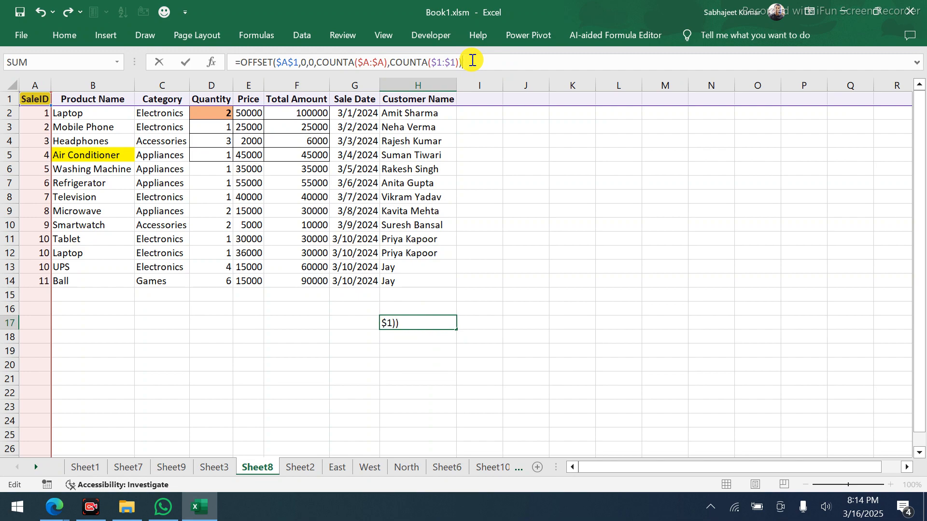
pyautogui.press('Return')
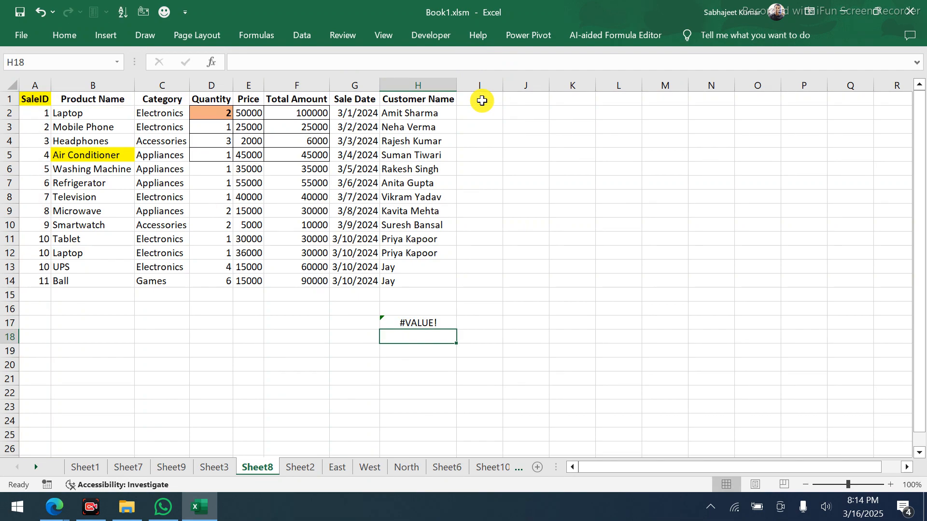
# Check the PivotTable on Sheet3, then add the column heading Rehion in cell I1 of Sheet8
pyautogui.click(212, 468)
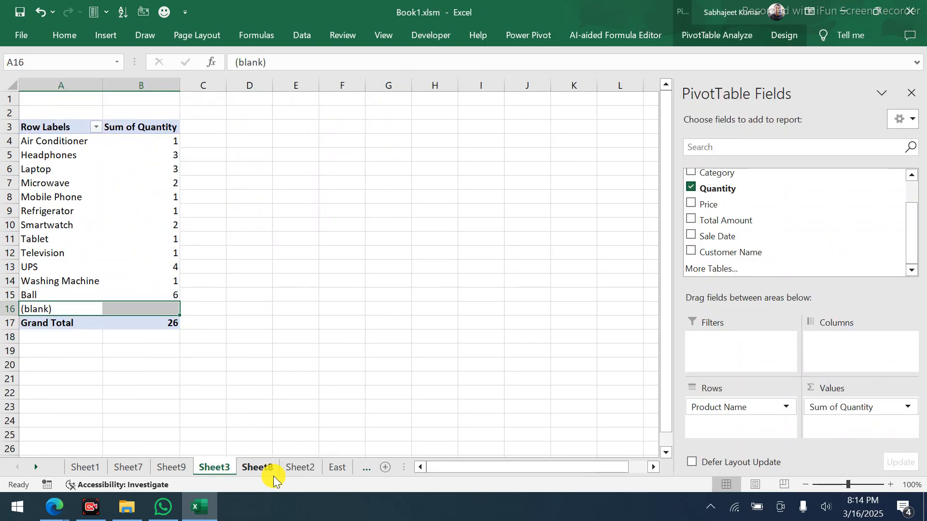
pyautogui.click(257, 468)
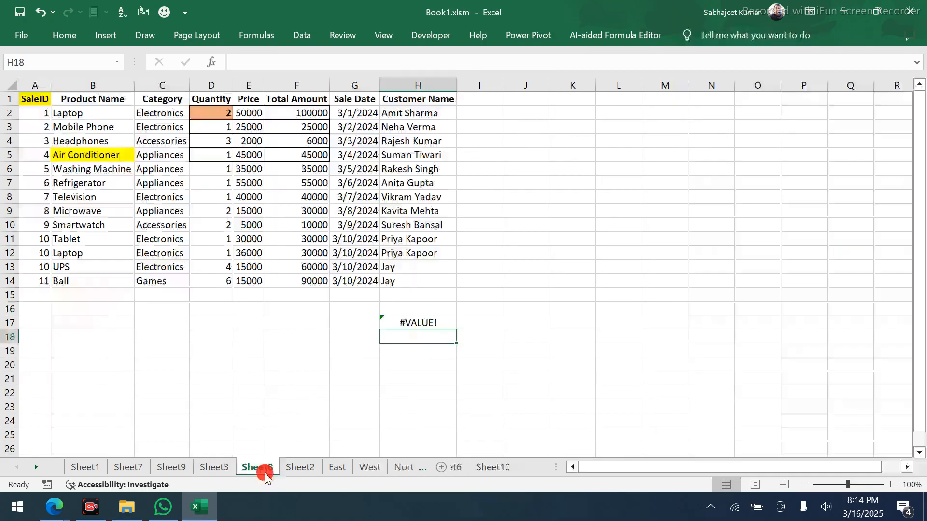
pyautogui.click(467, 101)
pyautogui.write('Rehion')
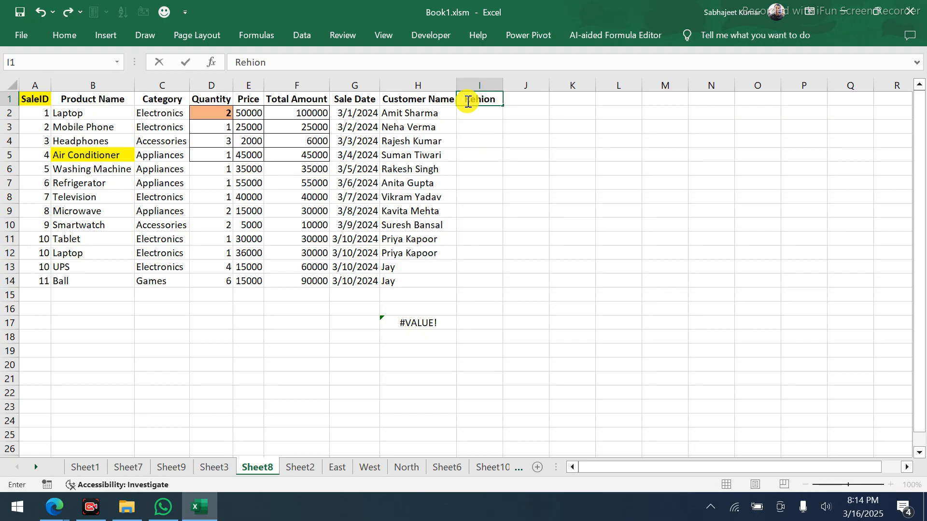
pyautogui.press('Return')
# Enter US in cell I2 and fill it down through I9
pyautogui.write('US')
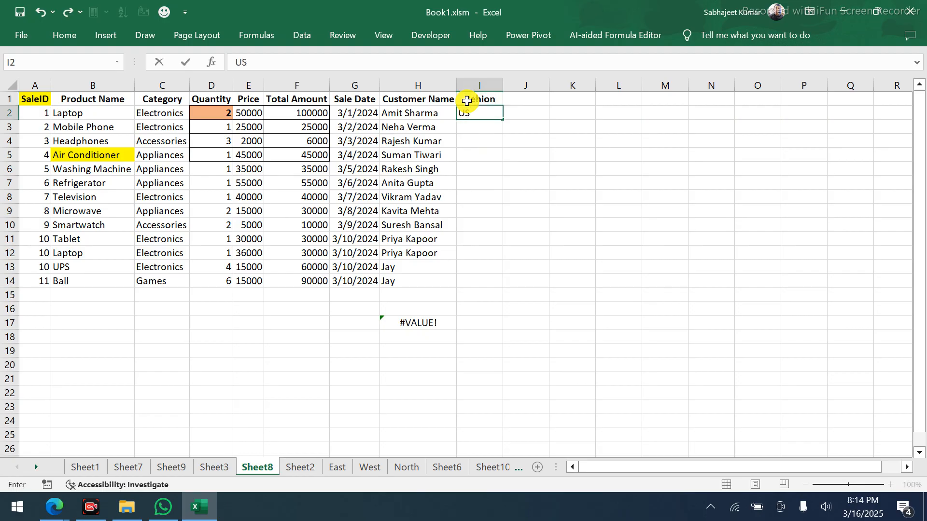
pyautogui.hotkey('shift', 'Down')
pyautogui.hotkey('shift', 'Down')
pyautogui.hotkey('shift', 'Down')
pyautogui.hotkey('shift', 'Down')
pyautogui.hotkey('shift', 'Down')
pyautogui.hotkey('shift', 'Down')
pyautogui.hotkey('shift', 'Down')
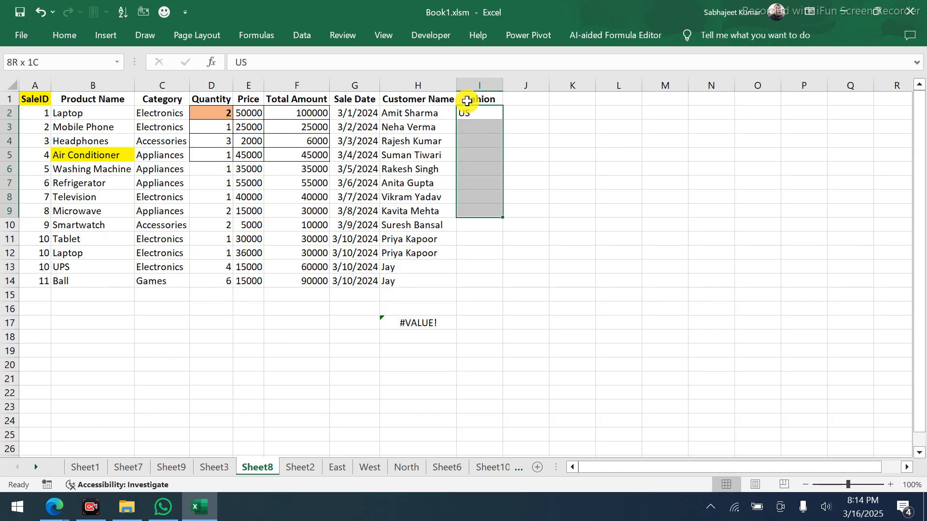
pyautogui.hotkey('ctrl', 'd')
# Enter Asia in cell I10 and fill it down through I14
pyautogui.press('Down')
pyautogui.press('Down')
pyautogui.press('Down')
pyautogui.press('Down')
pyautogui.press('Down')
pyautogui.press('Down')
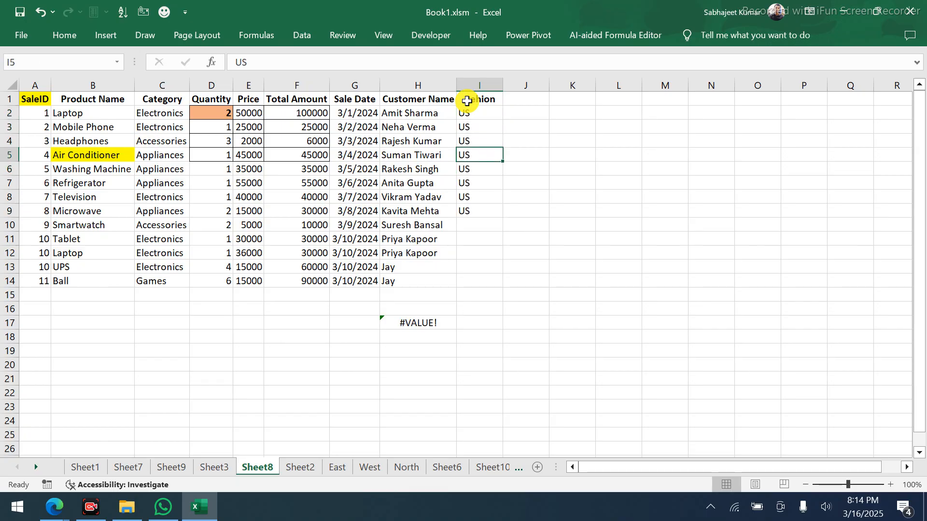
pyautogui.press('Down')
pyautogui.press('Down')
pyautogui.press('Down')
pyautogui.press('Up')
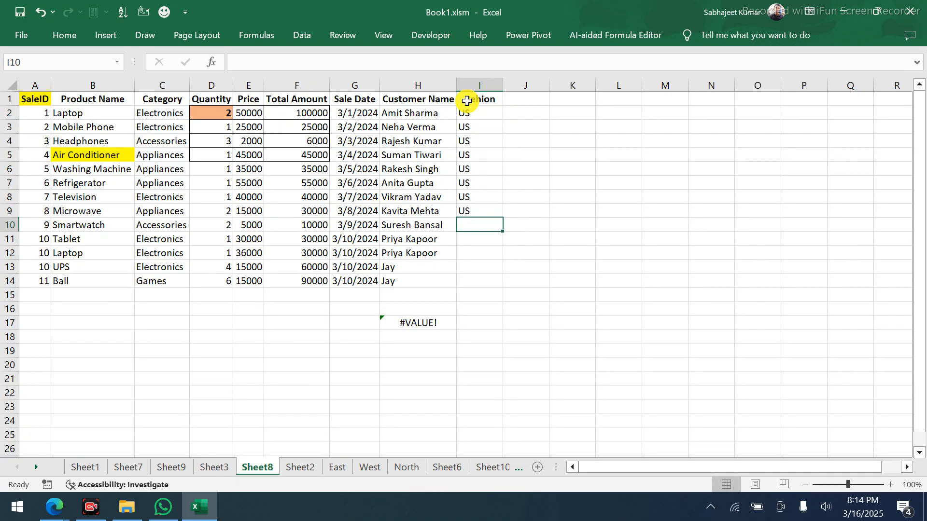
pyautogui.write('Asia')
pyautogui.press('Return')
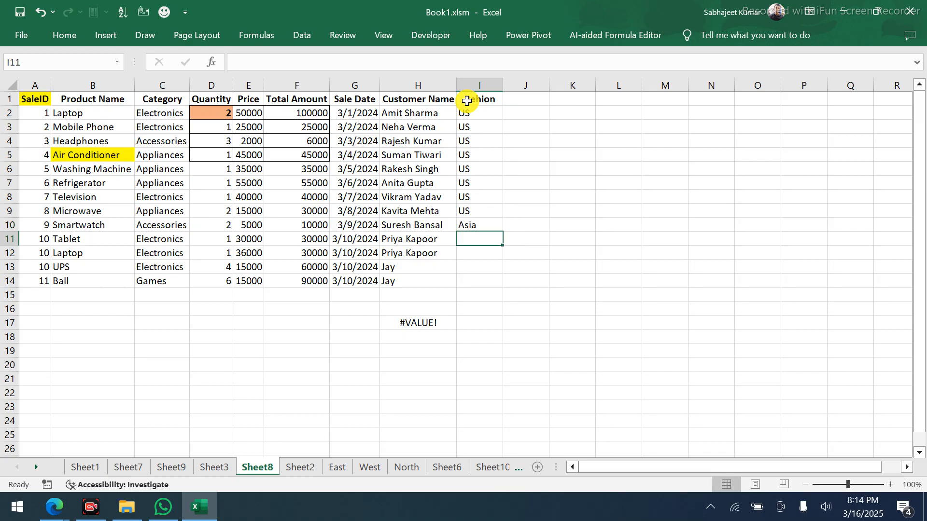
pyautogui.press('Up')
pyautogui.hotkey('shift', 'Down')
pyautogui.hotkey('shift', 'Down')
pyautogui.hotkey('shift', 'Down')
pyautogui.hotkey('shift', 'Down')
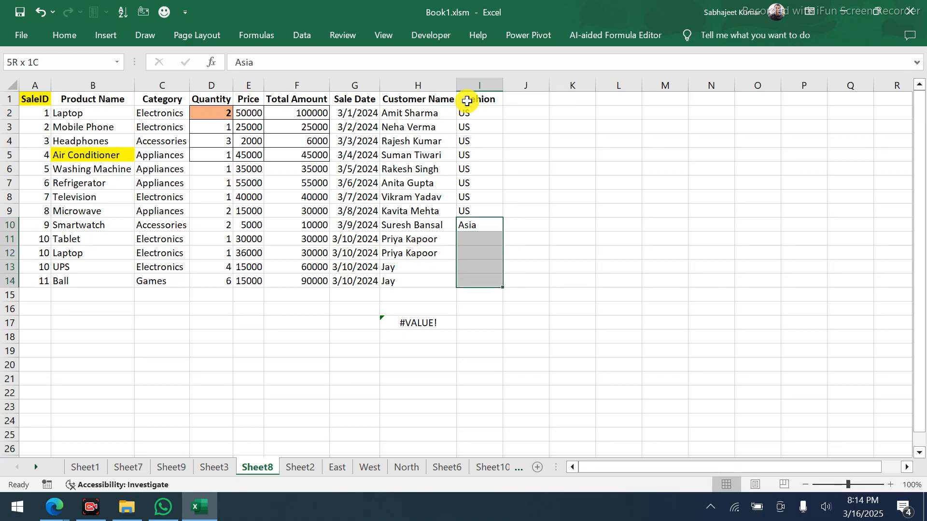
pyautogui.hotkey('ctrl', 'd')
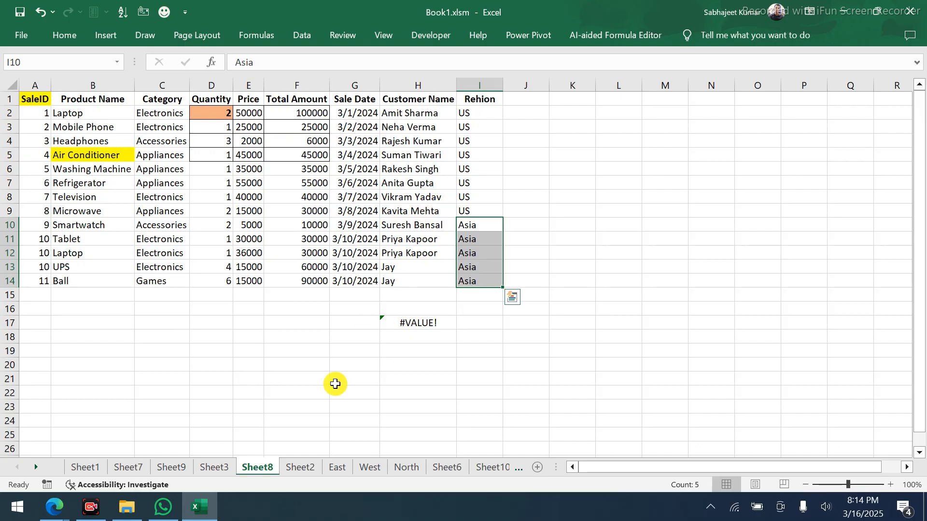
# Refresh the PivotTable on Sheet3 and check its field list for the Rehion column
pyautogui.click(471, 99)
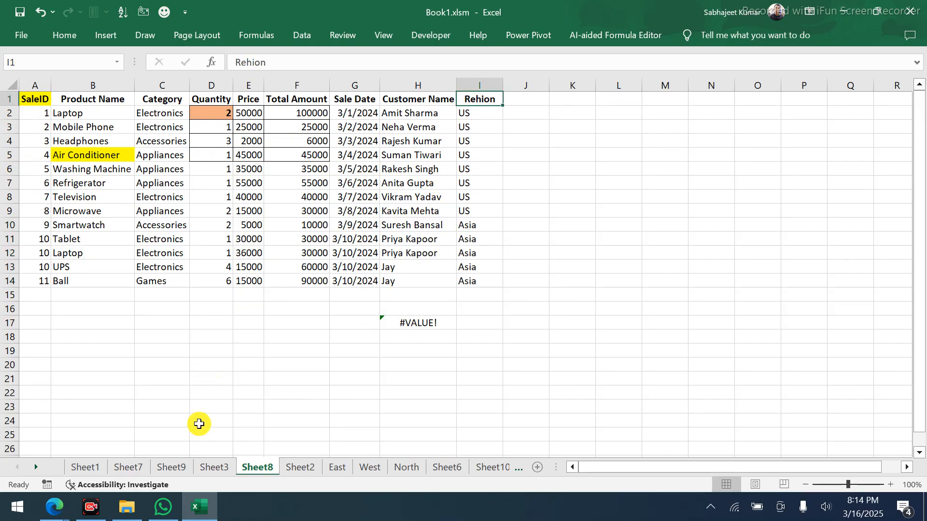
pyautogui.click(215, 467)
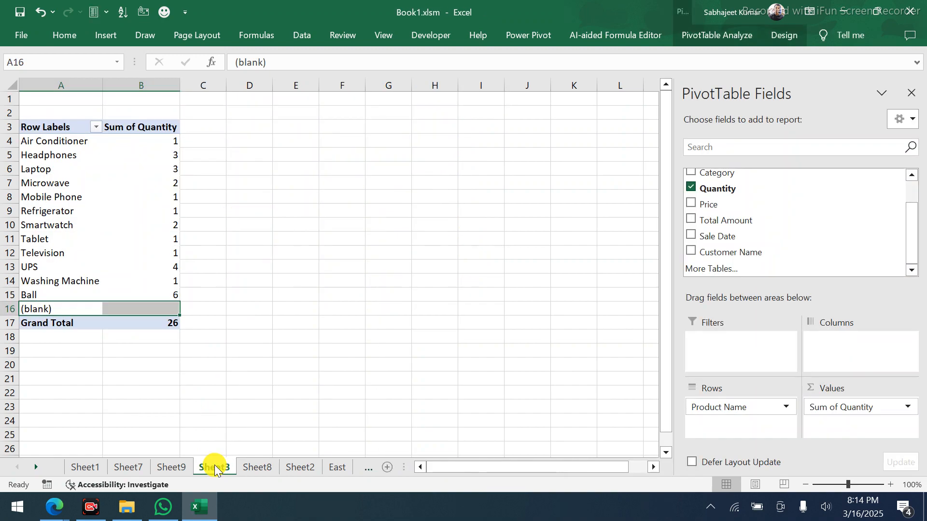
pyautogui.click(140, 214)
pyautogui.rightClick(140, 214)
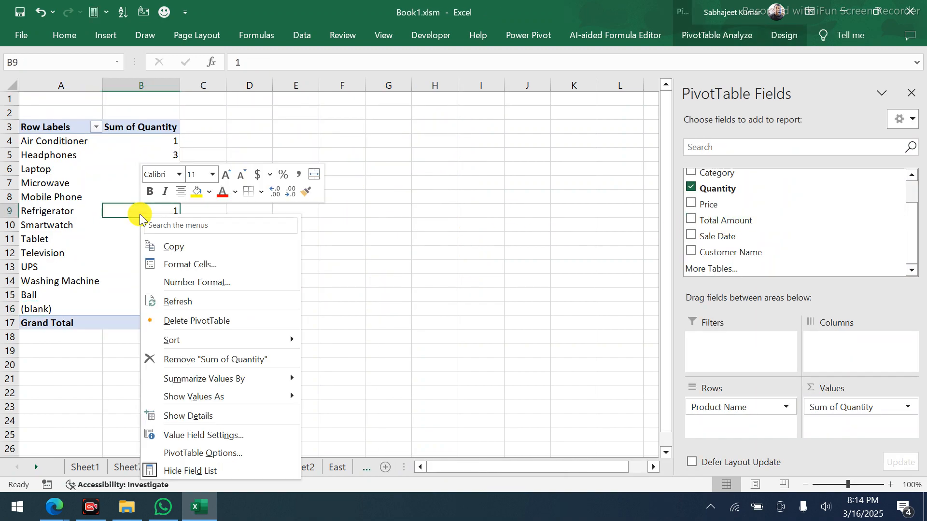
pyautogui.click(177, 296)
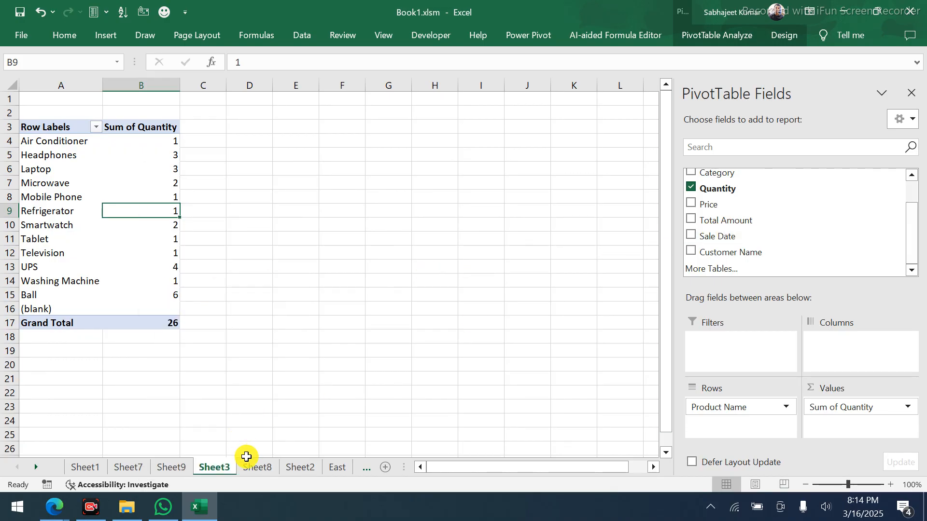
pyautogui.scroll(1, 748, 205)
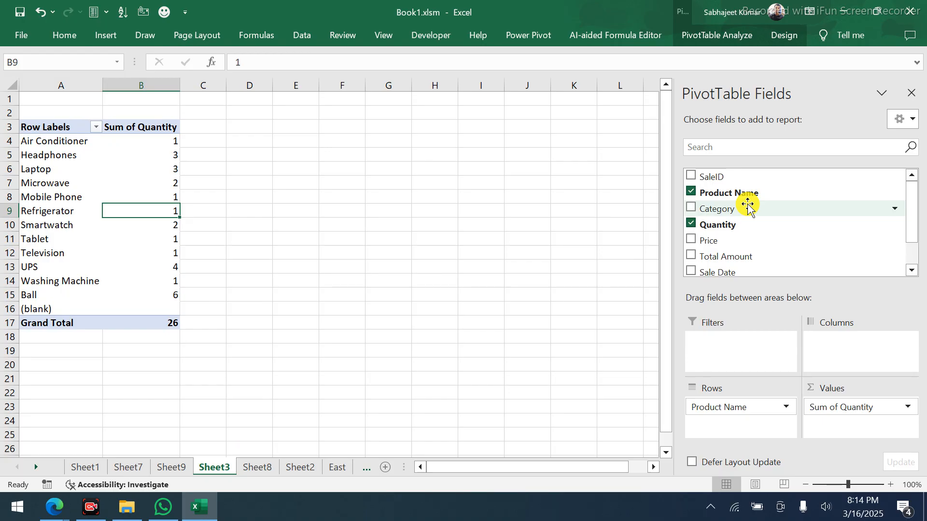
pyautogui.scroll(-1, 747, 205)
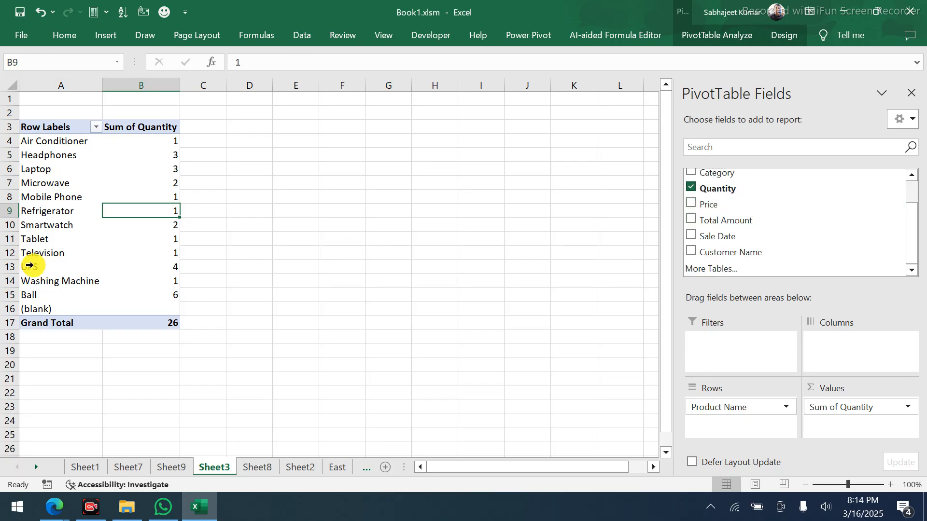
pyautogui.rightClick(46, 243)
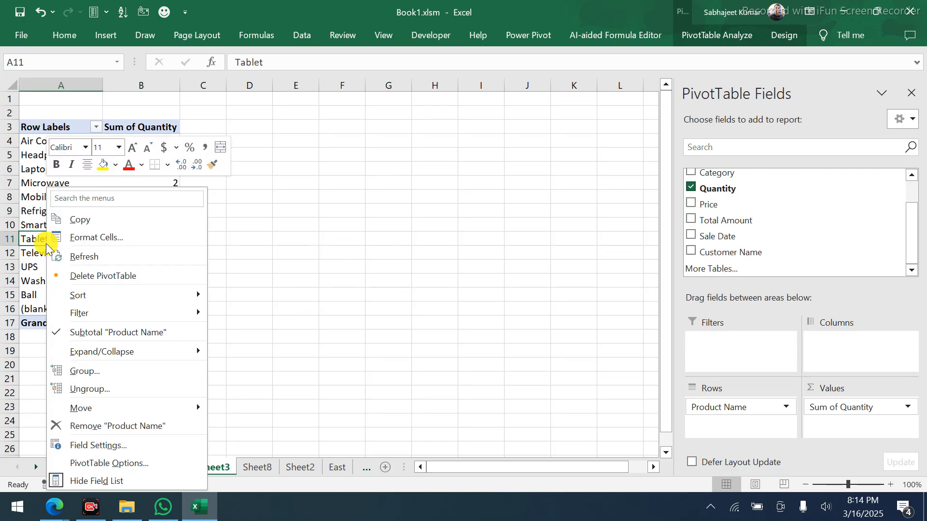
pyautogui.click(71, 255)
# Change the Sheet3 PivotTable's data source to the named range myRng
pyautogui.click(105, 211)
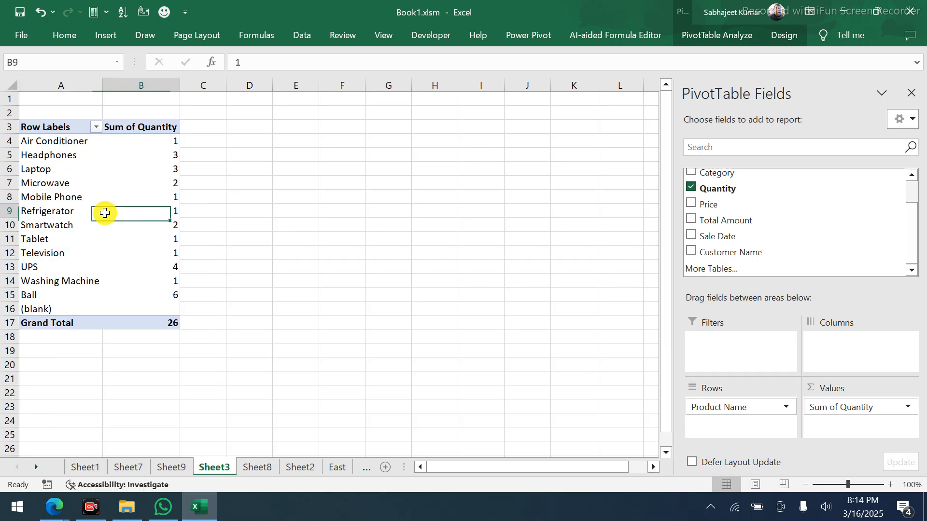
pyautogui.click(686, 35)
pyautogui.click(460, 87)
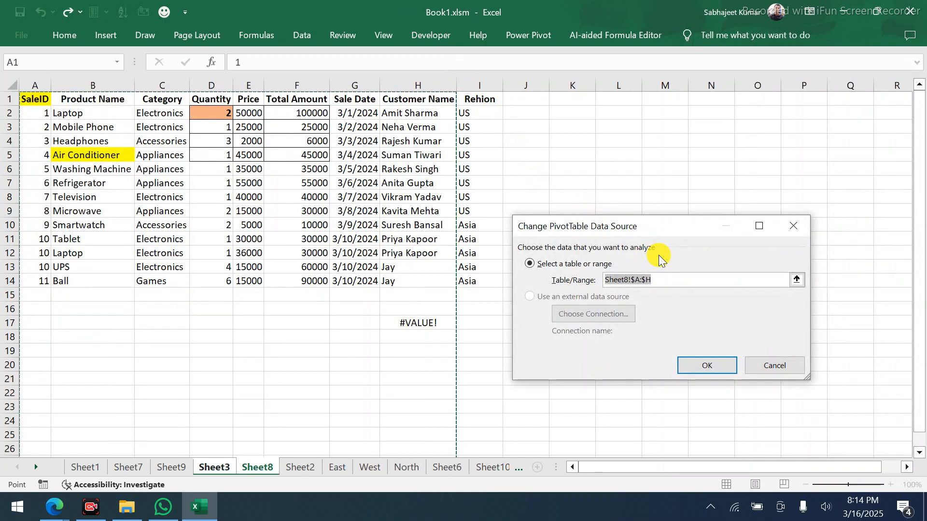
pyautogui.write('my')
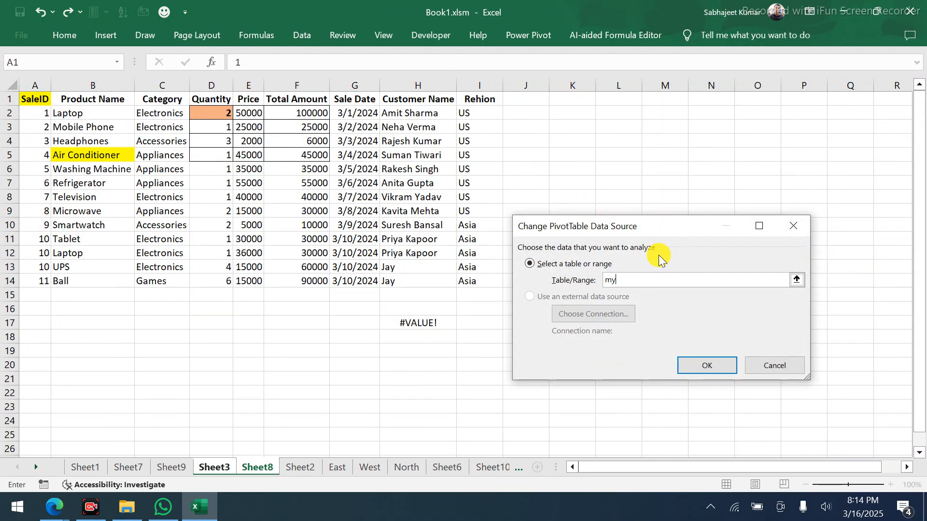
pyautogui.write('Rng')
pyautogui.click(694, 367)
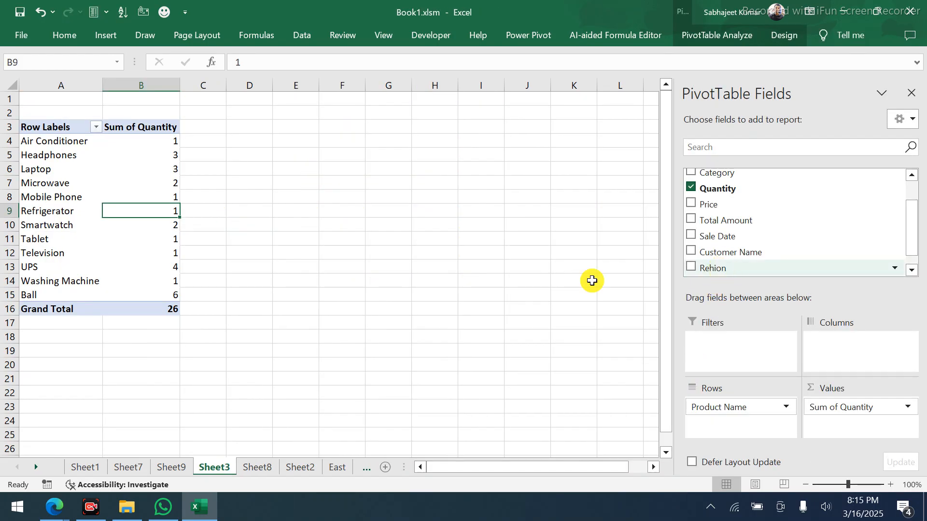
pyautogui.click(25, 297)
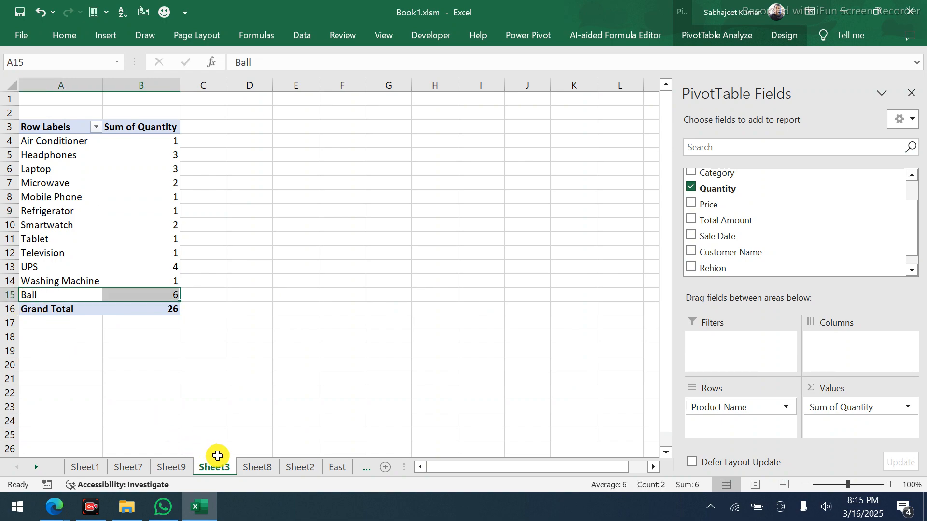
# Delete Sheet9 from the workbook and confirm the deletion
pyautogui.click(170, 468)
pyautogui.rightClick(170, 470)
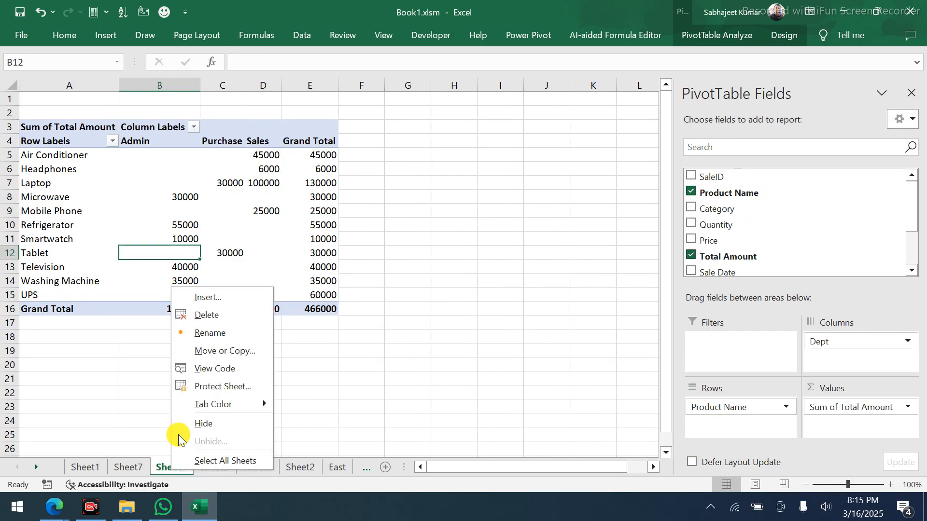
pyautogui.click(207, 316)
pyautogui.click(422, 292)
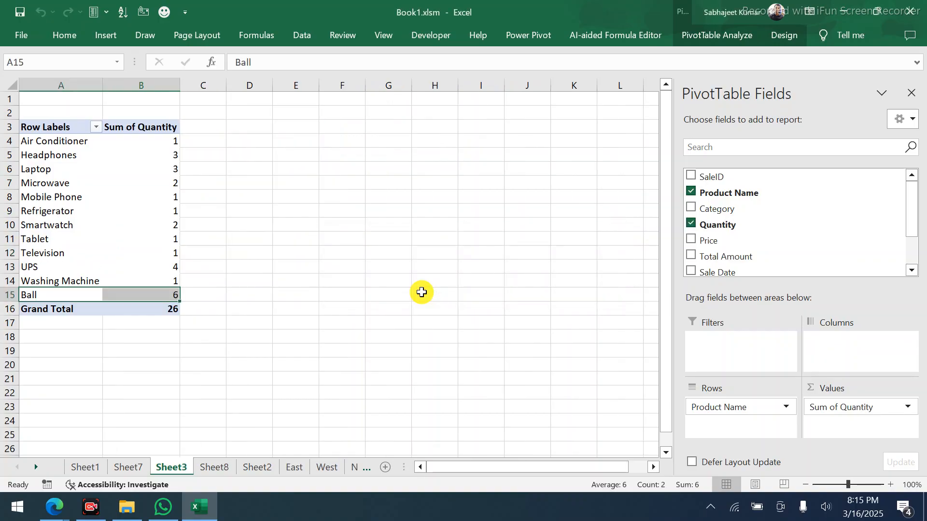
# On Sheet8, copy the Ball record in row 14 down into A15:I15
pyautogui.click(209, 465)
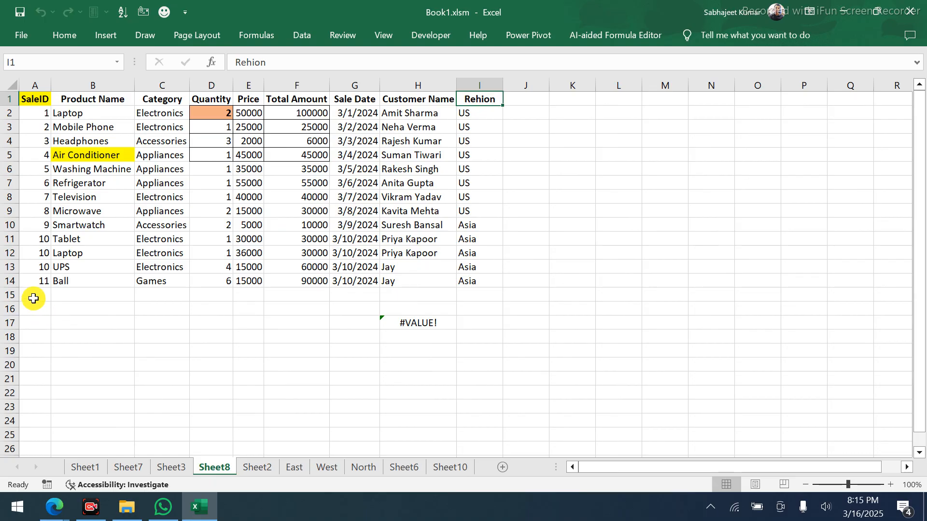
pyautogui.moveTo(33, 299); pyautogui.dragTo(275, 292)
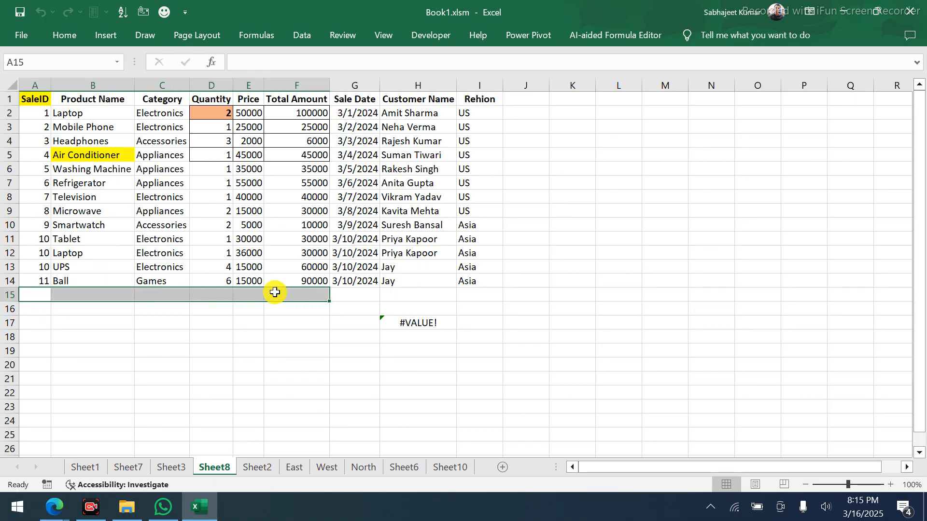
pyautogui.hotkey('shift', 'Right')
pyautogui.hotkey('shift', 'Right')
pyautogui.hotkey('shift', 'Right')
pyautogui.hotkey('ctrl', 'd')
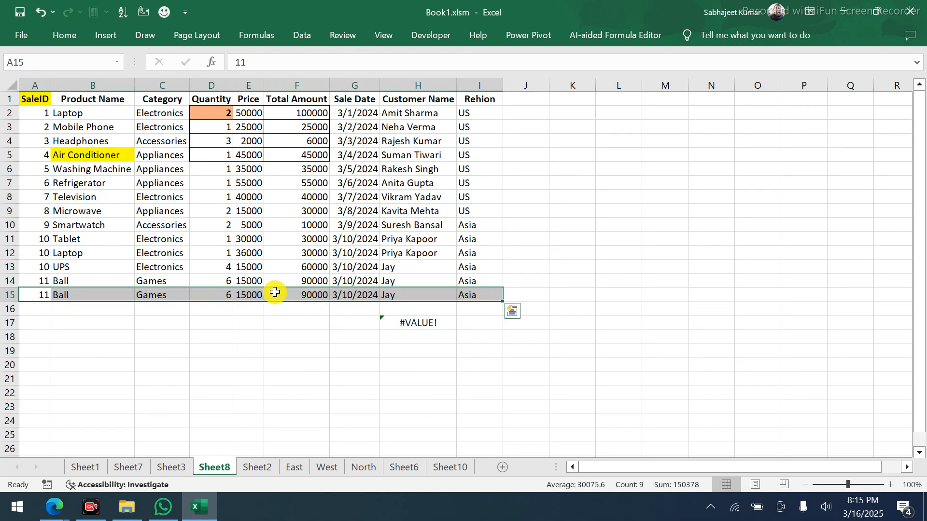
# Set the SaleID in A15 to 12 and the product name in B15 to Cycle
pyautogui.press('Left')
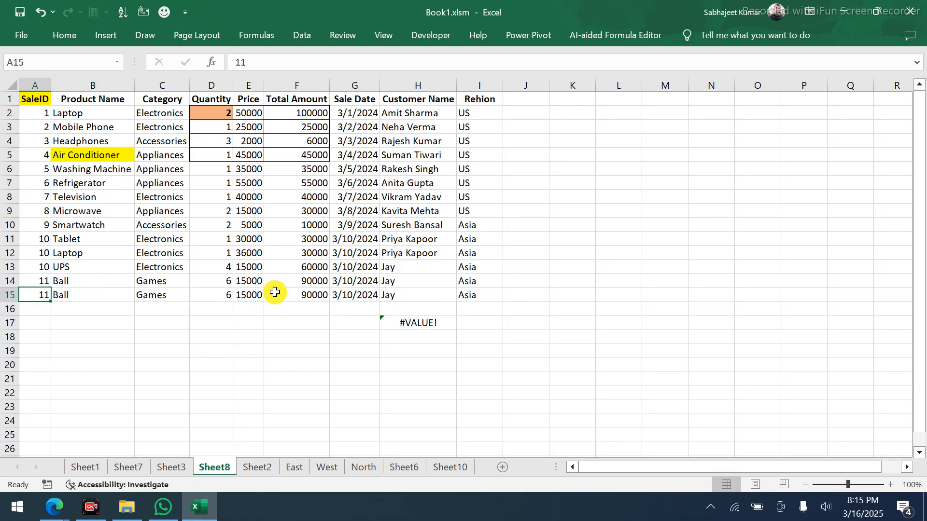
pyautogui.write('12')
pyautogui.press('Tab')
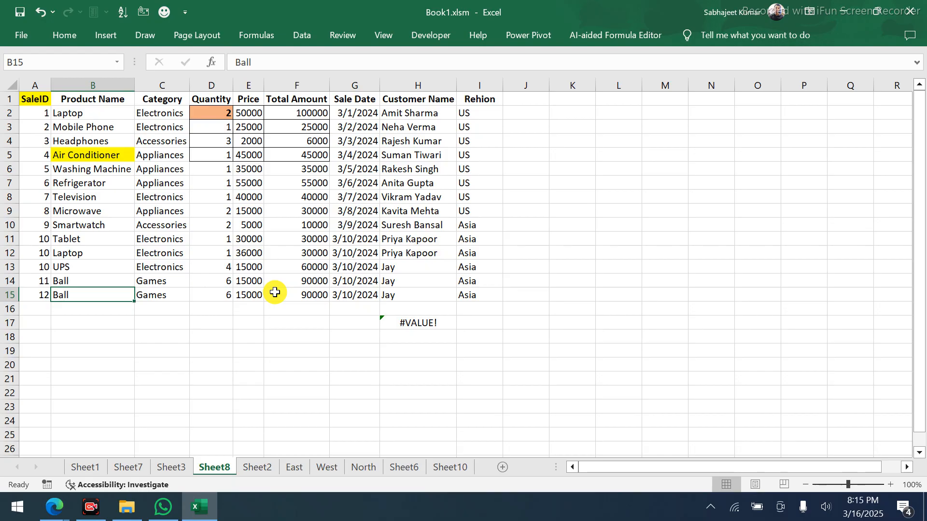
pyautogui.write('Cycle')
pyautogui.press('Tab')
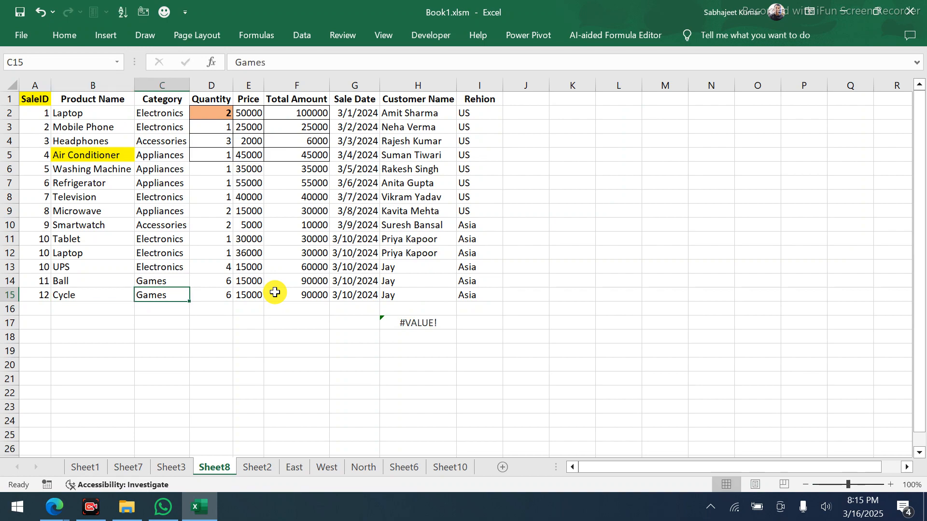
# Set the Cycle row's quantity in D15 to 3 and its price in E15 to 12000
pyautogui.press('Tab')
pyautogui.press('Tab')
pyautogui.press('Left')
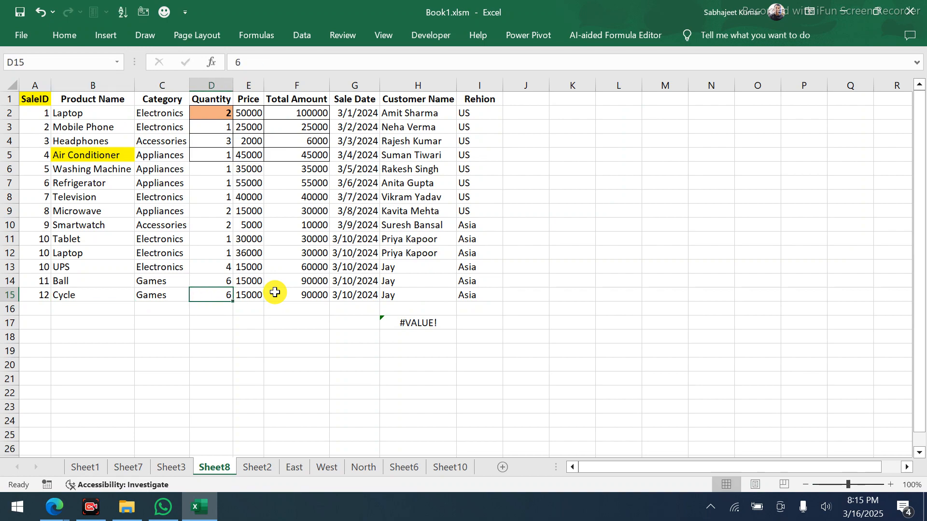
pyautogui.write('3')
pyautogui.press('Tab')
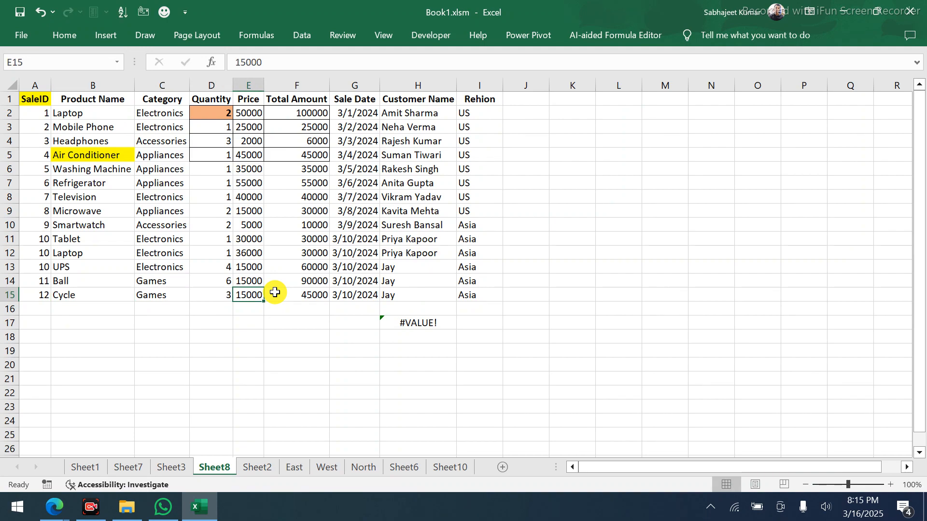
pyautogui.write('12000')
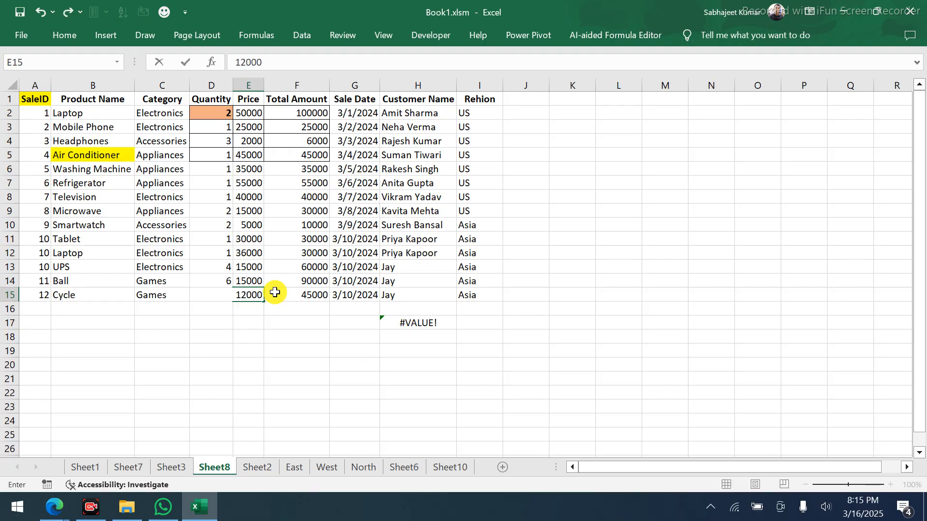
pyautogui.press('Return')
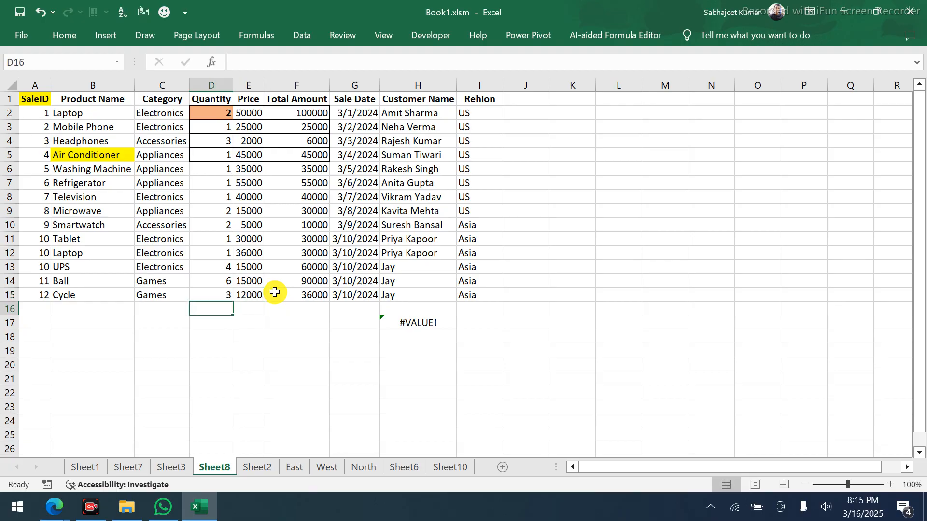
# Refresh the PivotTable on Sheet3 and check its rows and field list for the new data
pyautogui.click(180, 465)
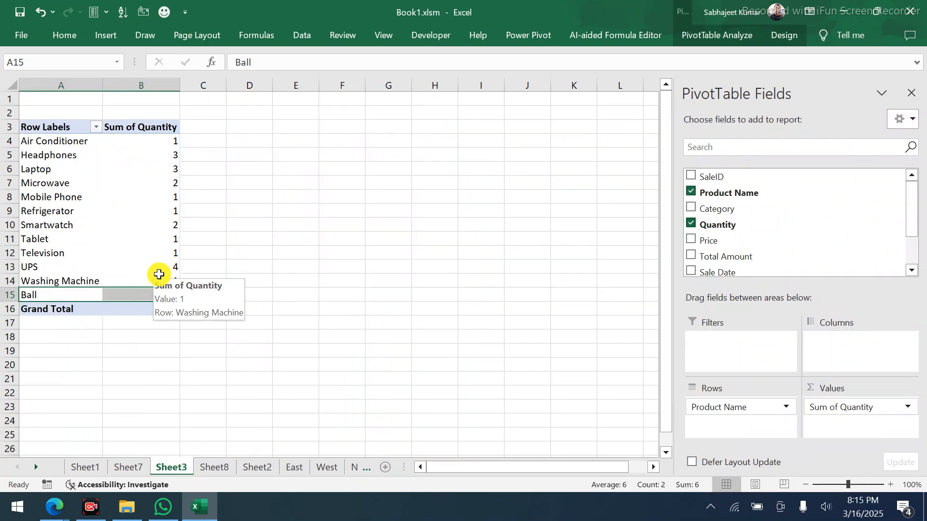
pyautogui.rightClick(159, 274)
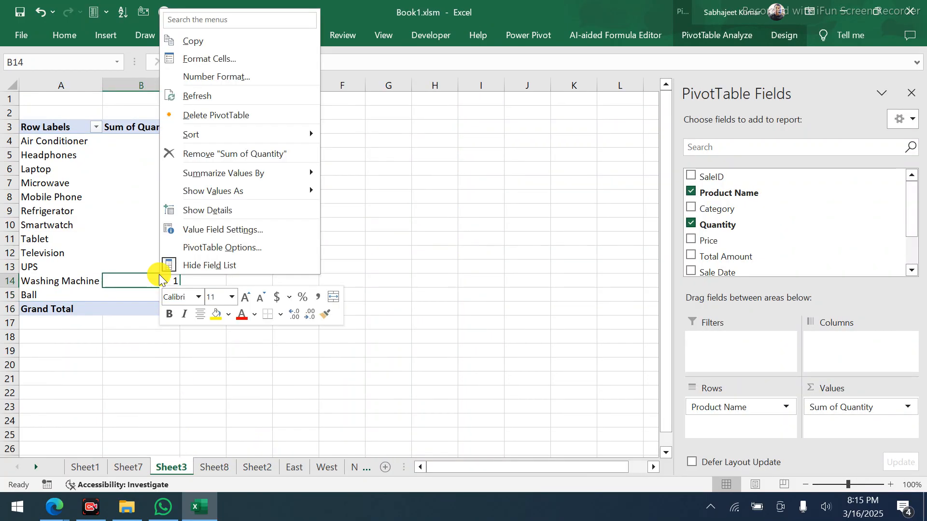
pyautogui.click(227, 95)
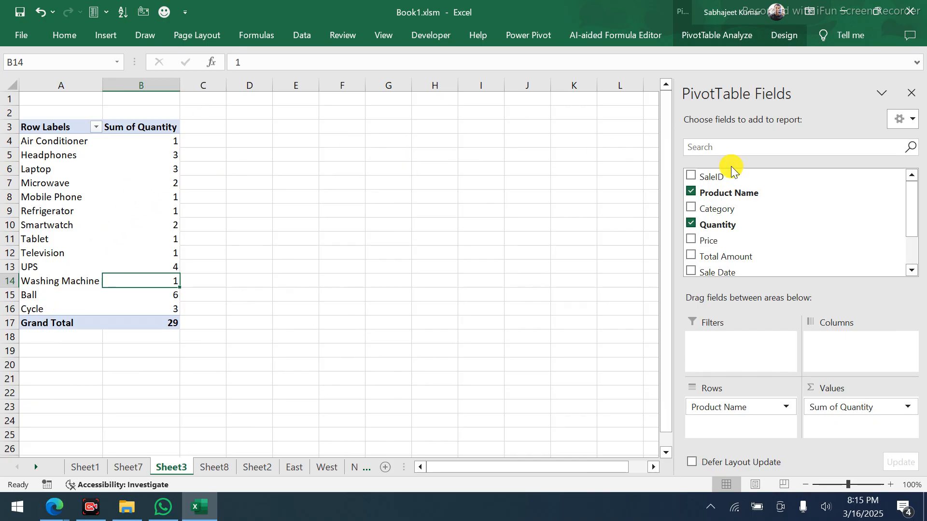
pyautogui.scroll(-2, 778, 207)
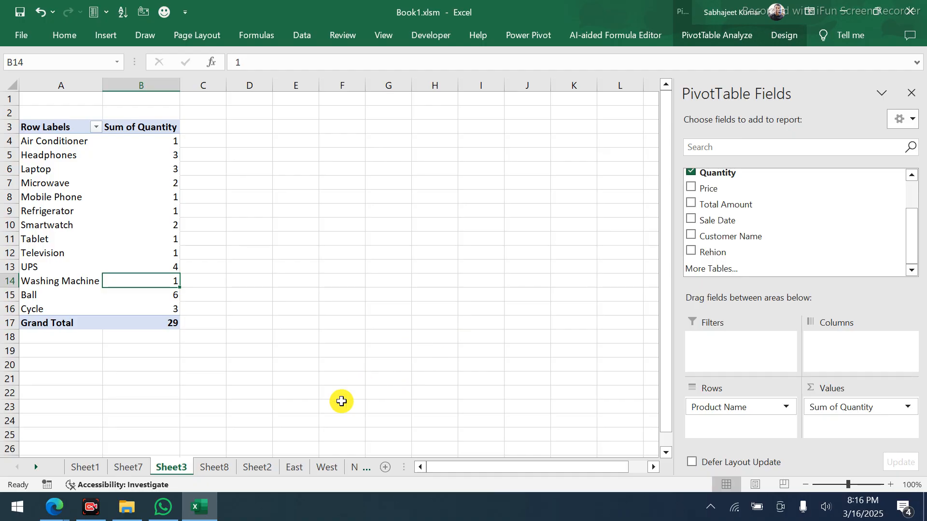
# Clear the Cycle row's SaleID in cell A15 of Sheet8
pyautogui.click(226, 466)
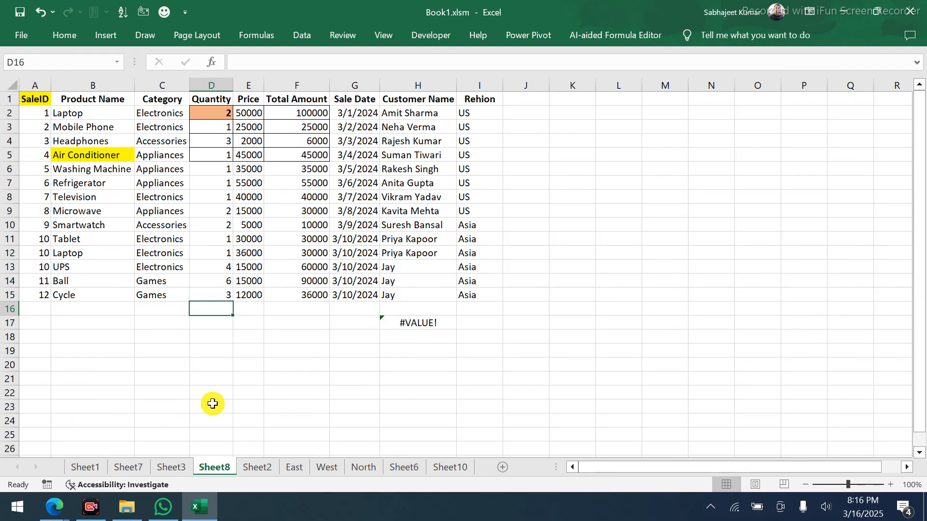
pyautogui.click(35, 298)
pyautogui.press('Delete')
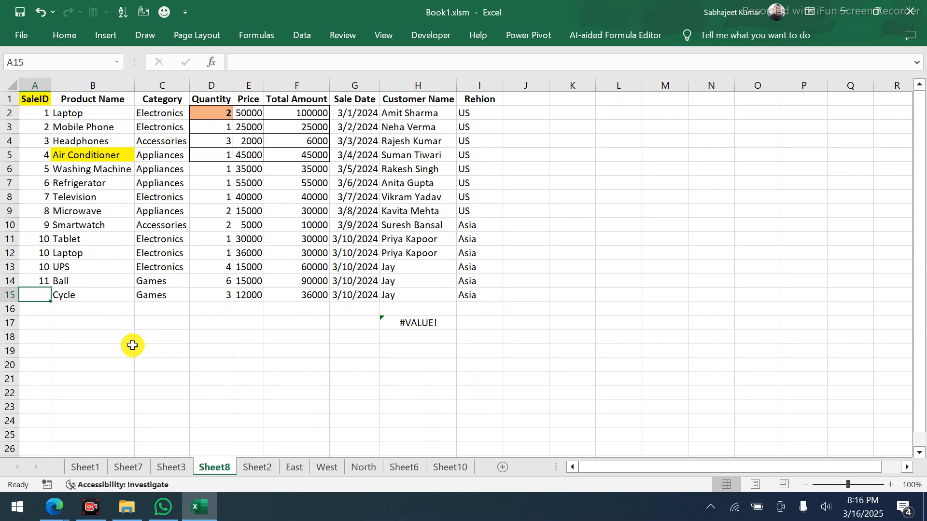
# Review the OFFSET formula in H17 and highlight the data range A1:I14
pyautogui.doubleClick(404, 322)
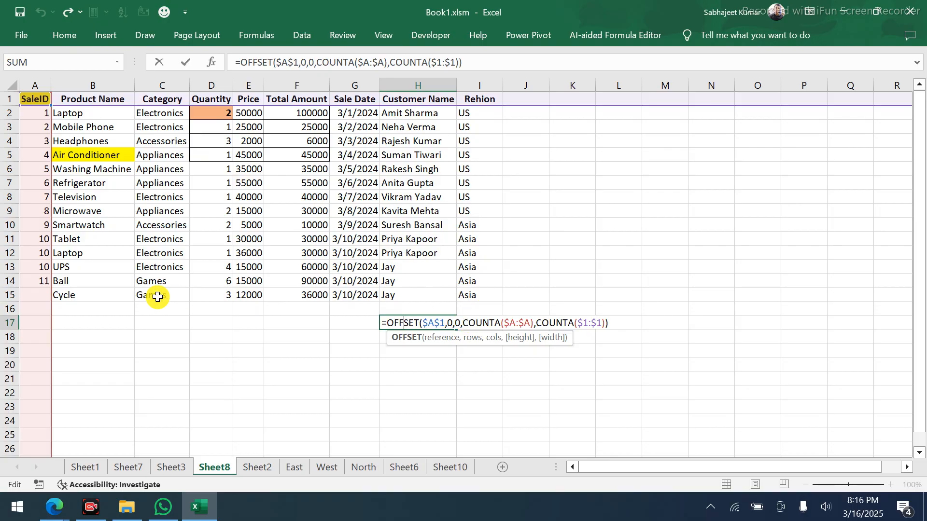
pyautogui.hotkey('ctrl', 'Return')
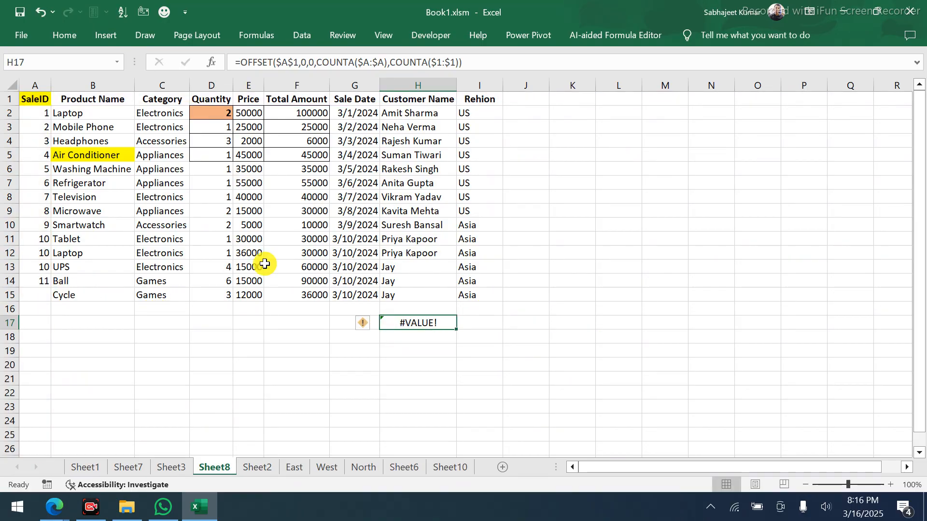
pyautogui.moveTo(466, 281); pyautogui.dragTo(3, 75)
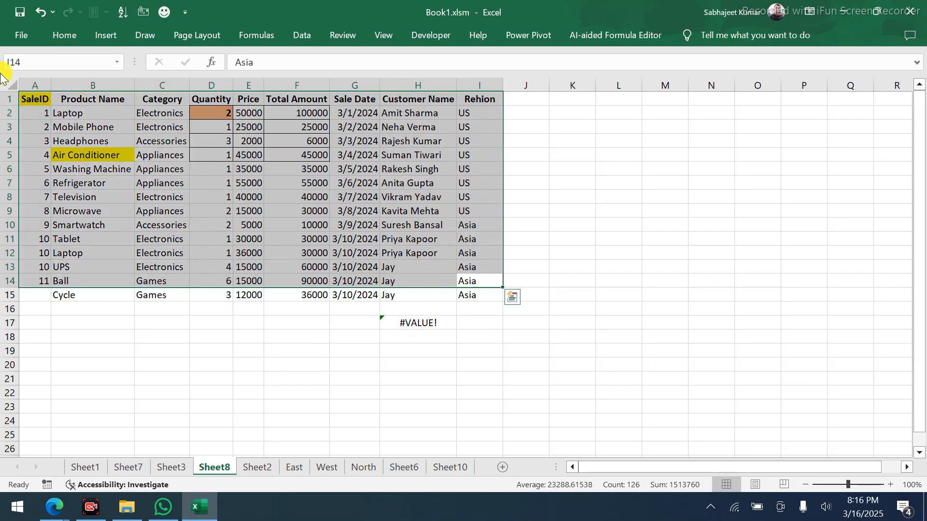
# Fill the SaleID 11 from A14 down into the empty cell A15
pyautogui.click(39, 296)
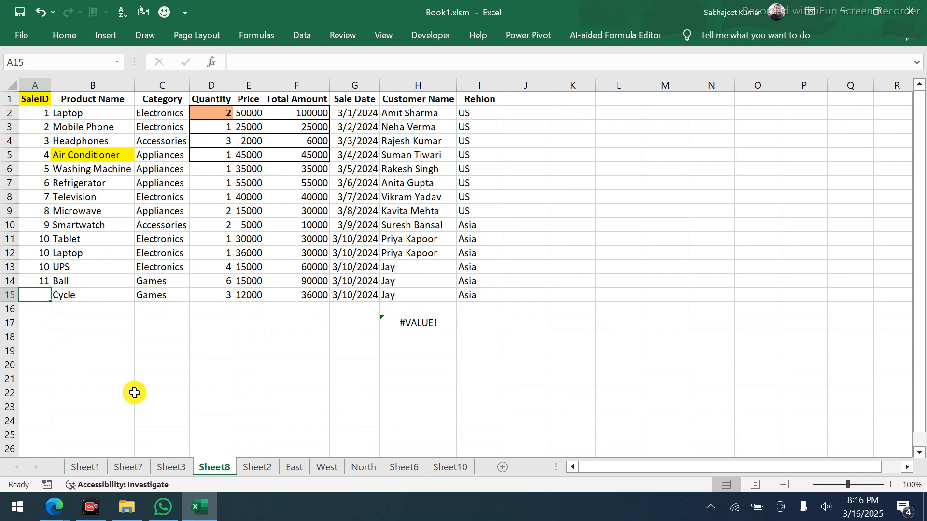
pyautogui.hotkey('ctrl', 'd')
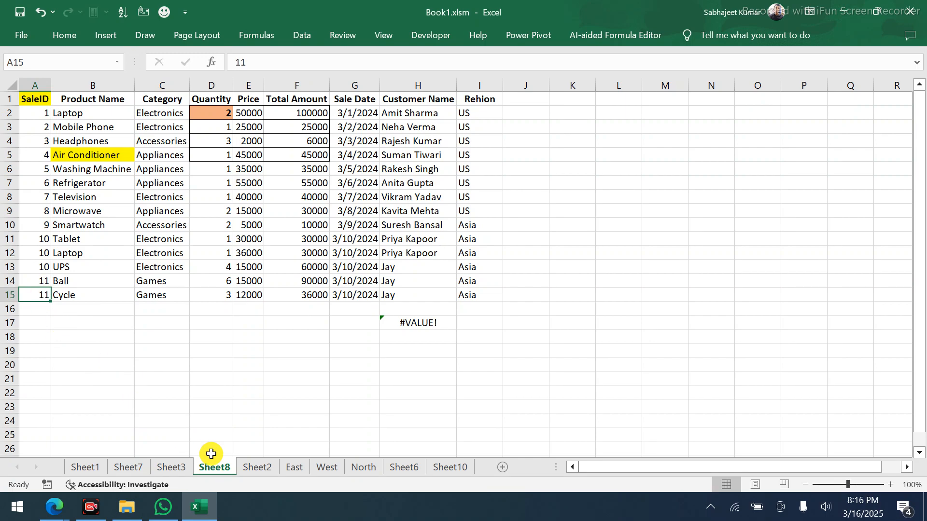
# Look through the sheets from Sheet2 to Sheet10 for suitable example data and return to Sheet2
pyautogui.click(256, 468)
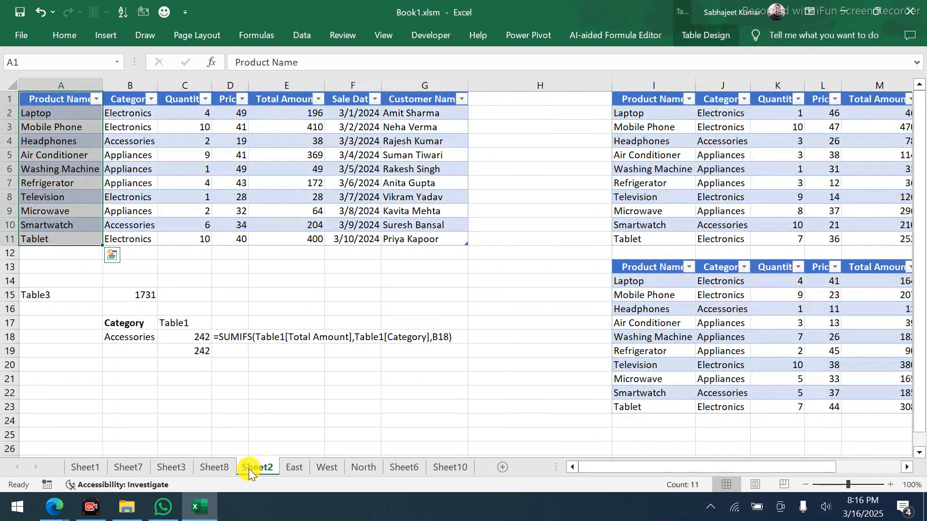
pyautogui.click(294, 468)
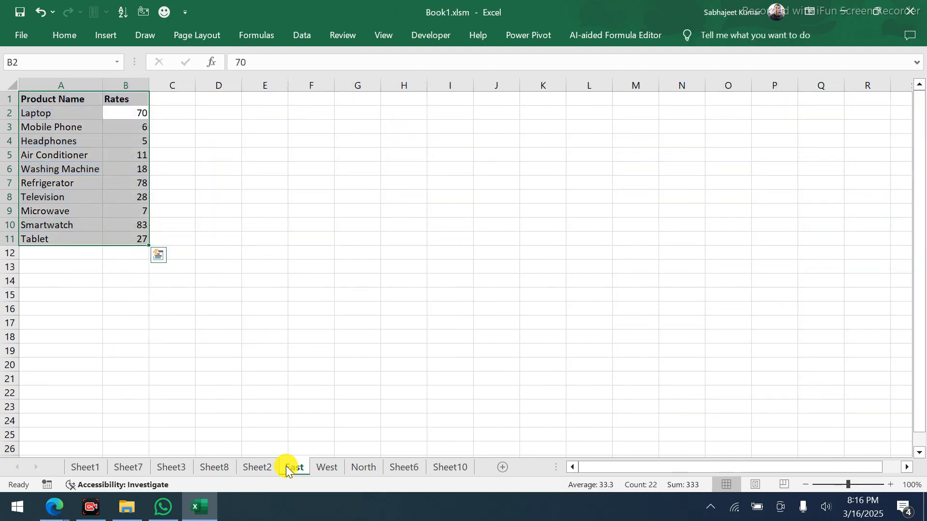
pyautogui.click(323, 468)
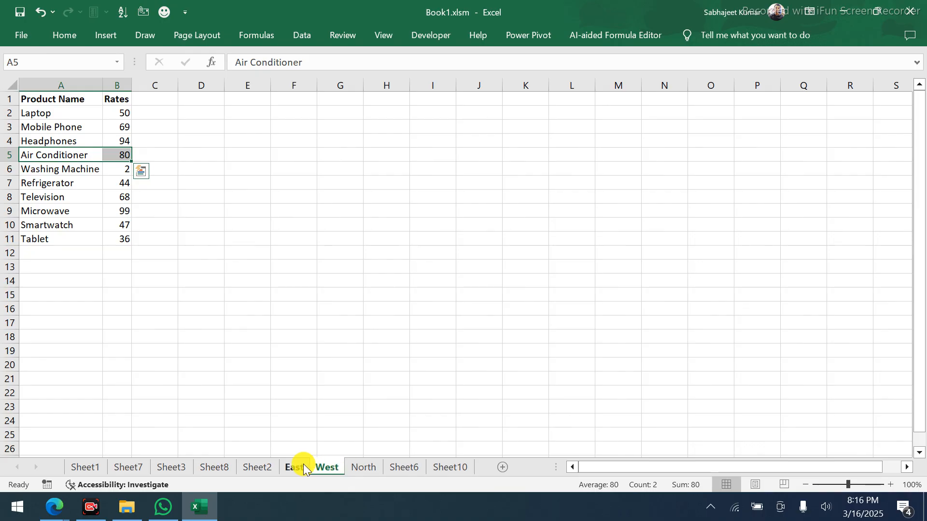
pyautogui.click(303, 464)
pyautogui.click(261, 470)
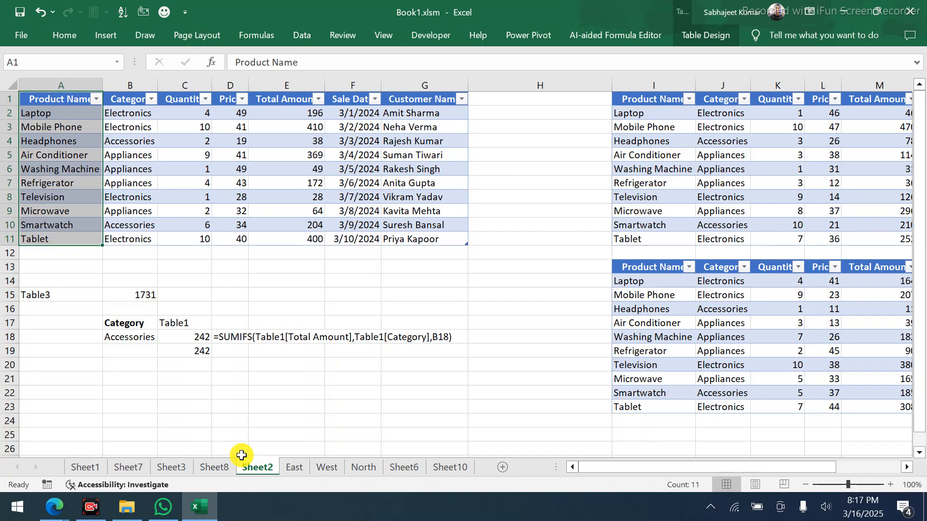
pyautogui.click(315, 468)
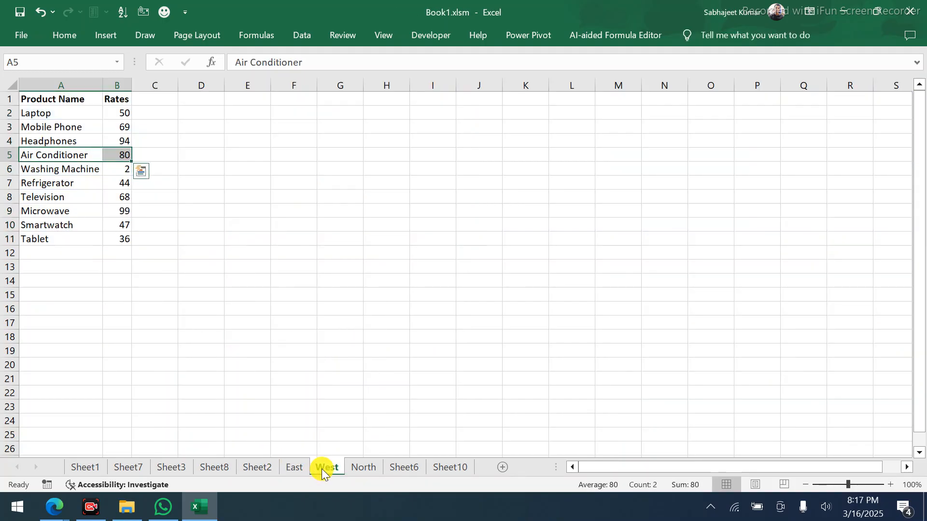
pyautogui.click(351, 466)
pyautogui.click(399, 467)
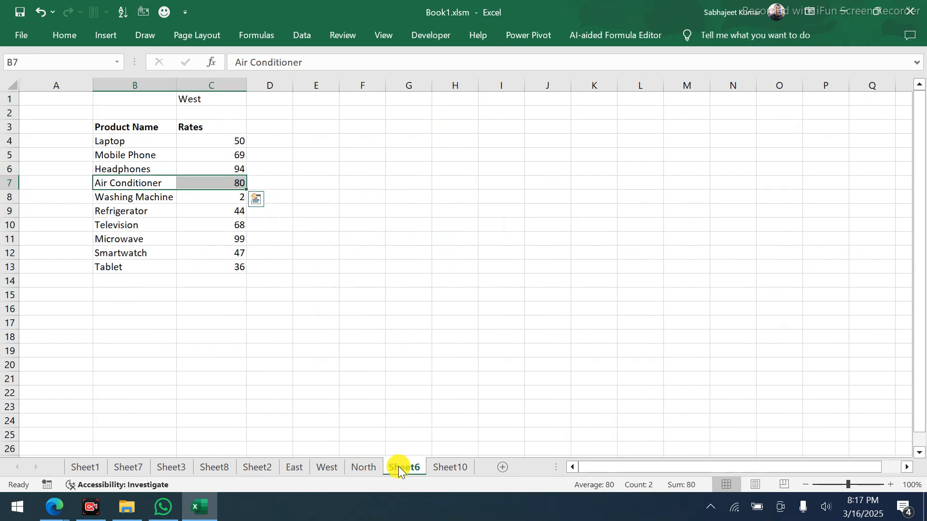
pyautogui.click(437, 467)
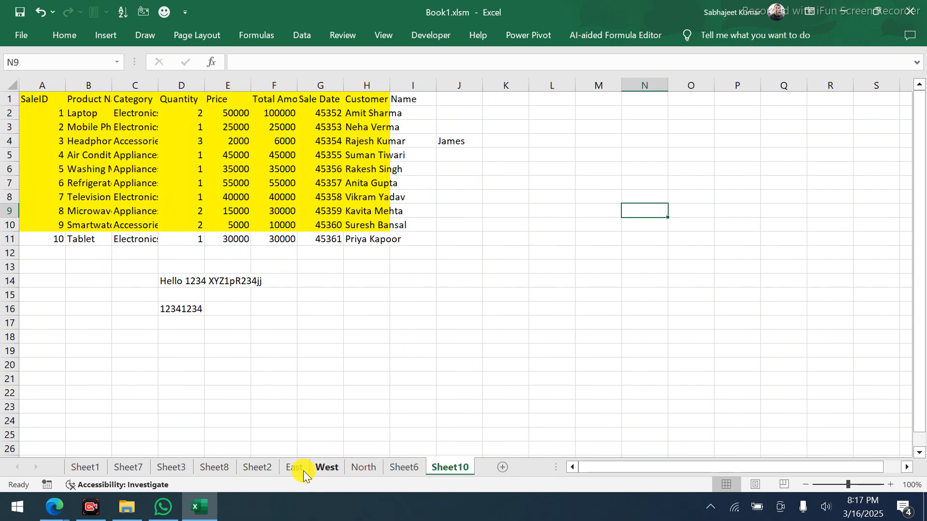
pyautogui.click(265, 469)
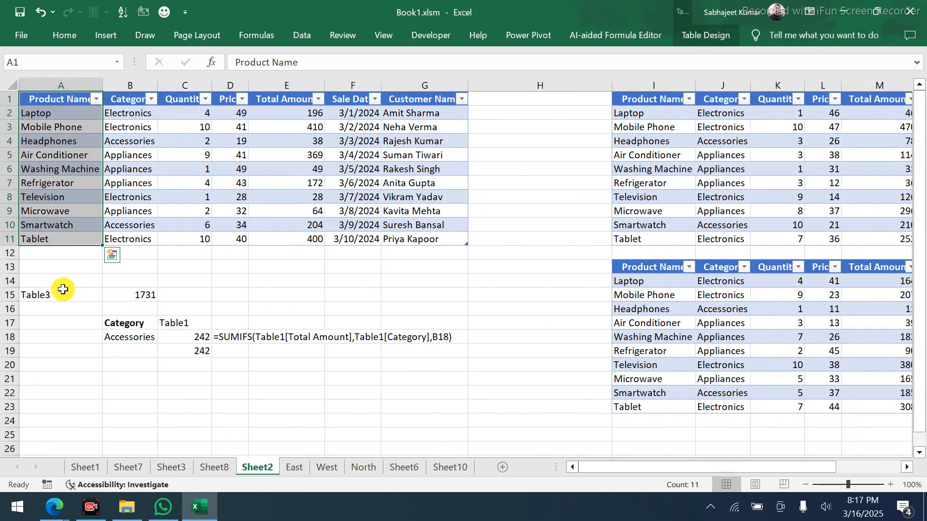
# Clear the old labels and formulas in A15:E20 of Sheet2 and narrow the empty column H between the tables
pyautogui.moveTo(57, 290); pyautogui.dragTo(310, 370)
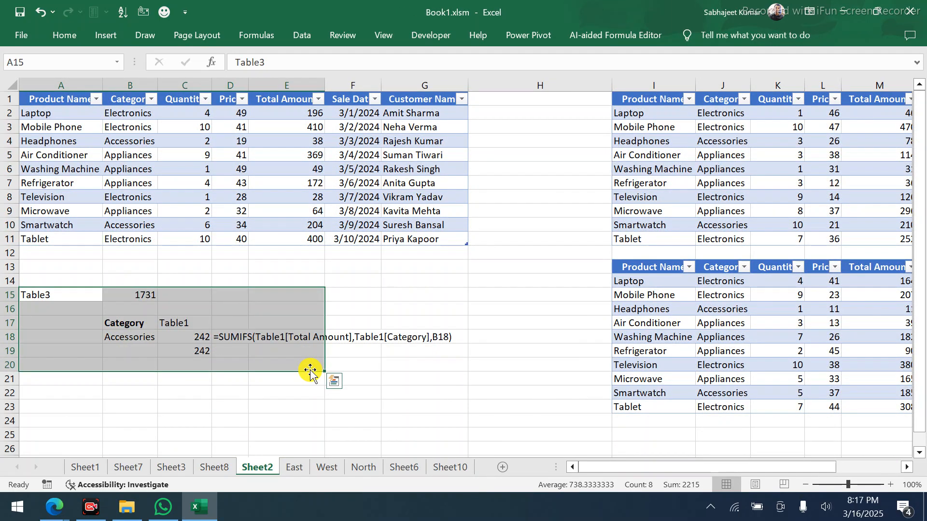
pyautogui.press('Delete')
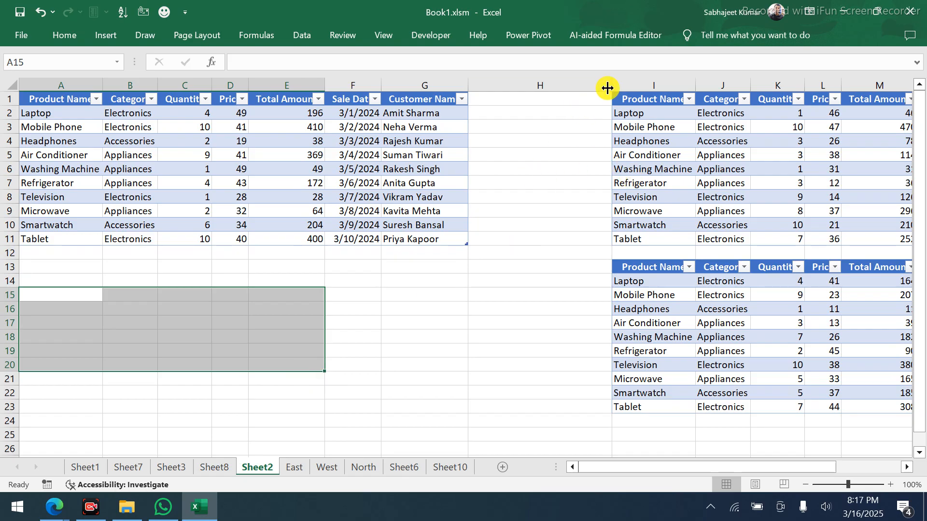
pyautogui.moveTo(607, 88); pyautogui.dragTo(527, 85)
# Check the table name assigned to each of the three tables on Sheet2
pyautogui.click(360, 164)
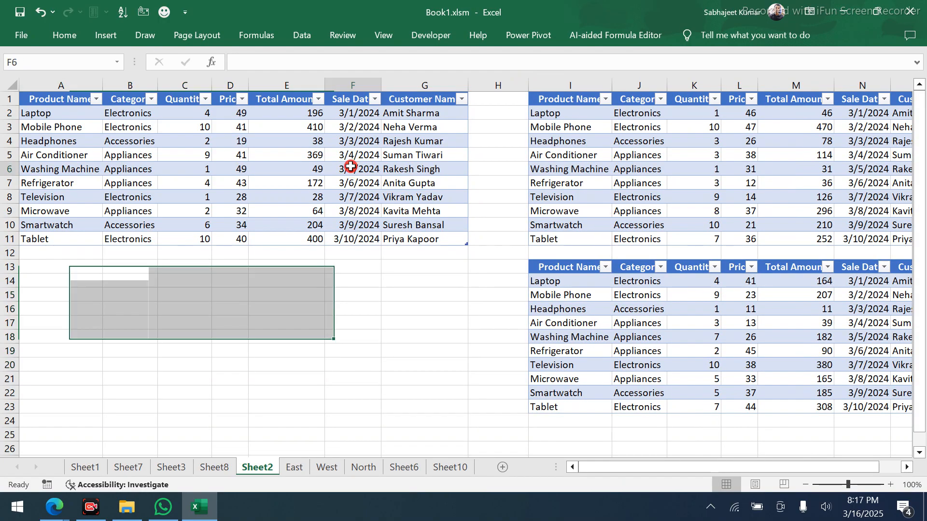
pyautogui.click(690, 34)
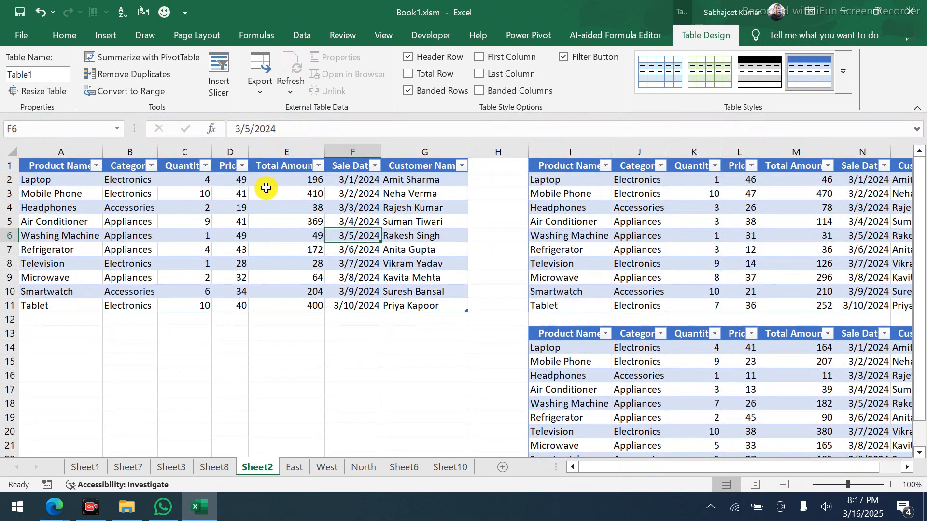
pyautogui.click(610, 204)
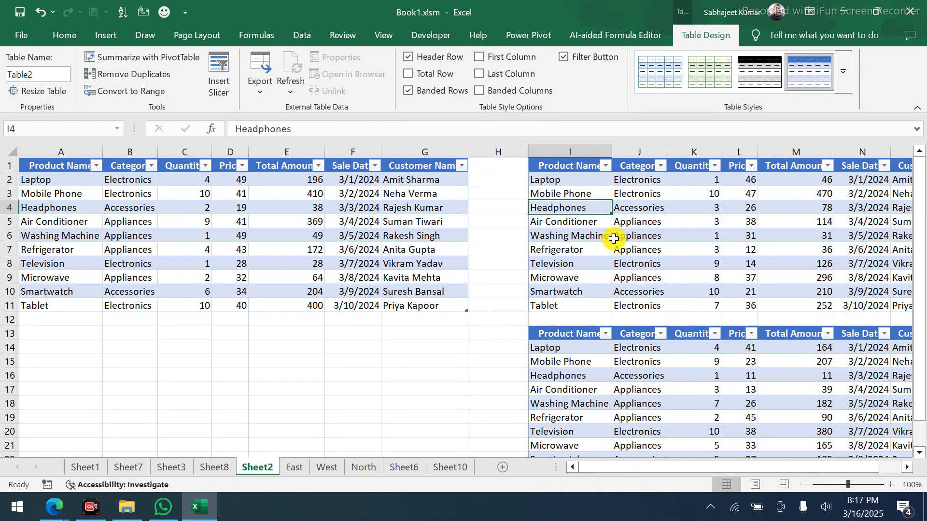
pyautogui.click(622, 343)
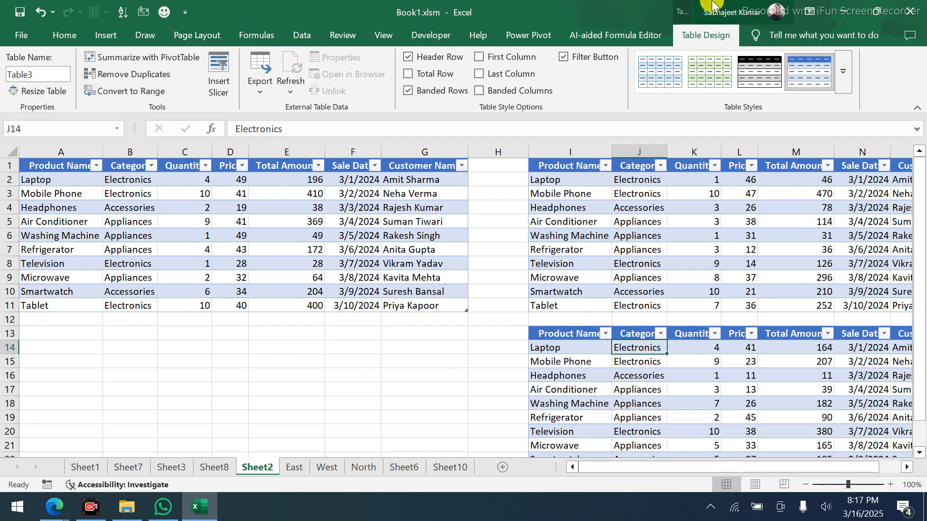
pyautogui.doubleClick(703, 43)
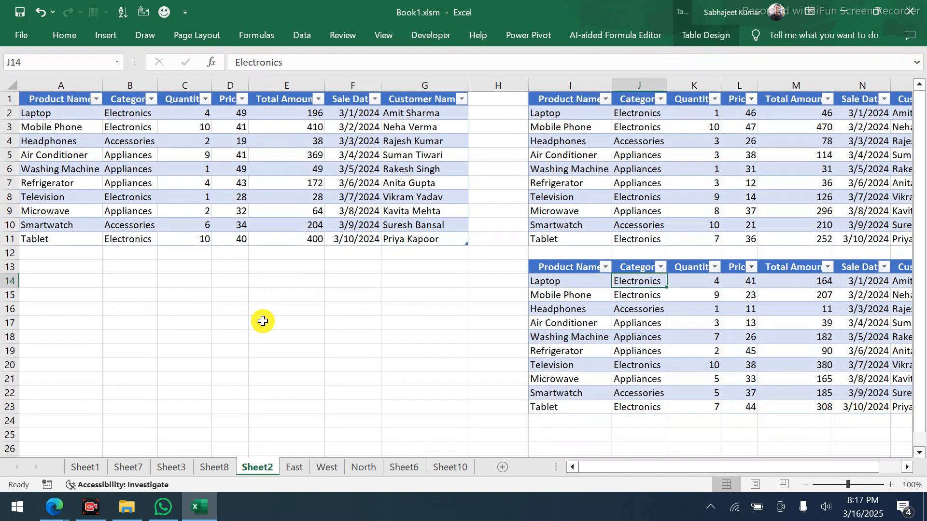
# Widen the Price column D and autofit the Quantity column C so their headers fit
pyautogui.click(248, 82)
pyautogui.moveTo(247, 82); pyautogui.dragTo(261, 82)
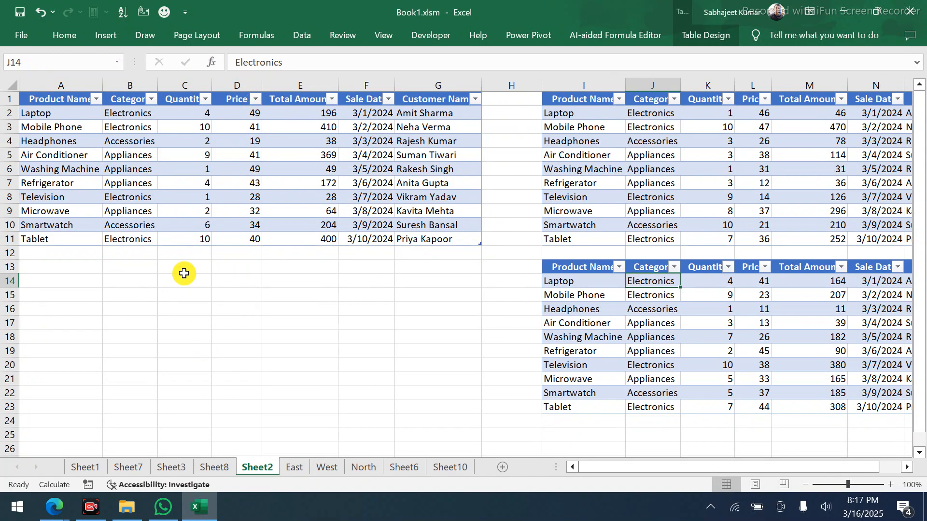
pyautogui.doubleClick(212, 83)
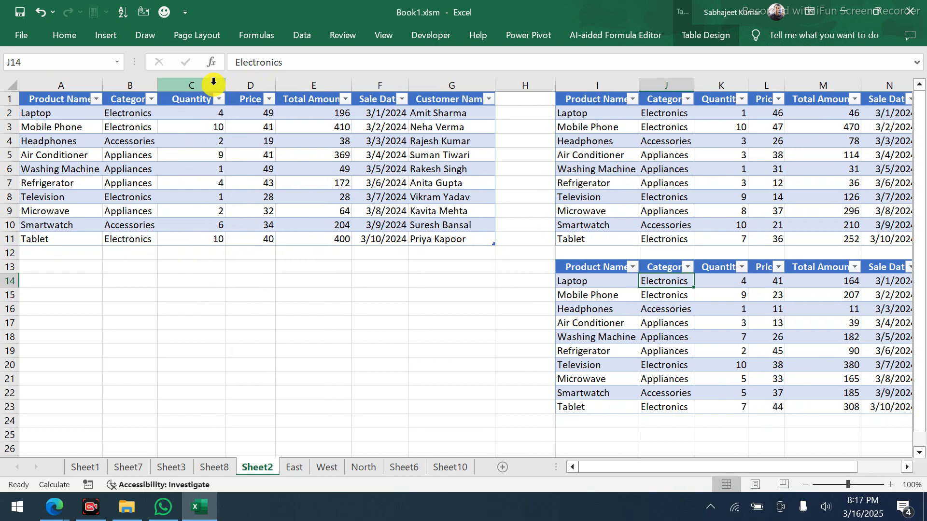
# Enter the text A1 in cell C17 below the first table
pyautogui.click(177, 319)
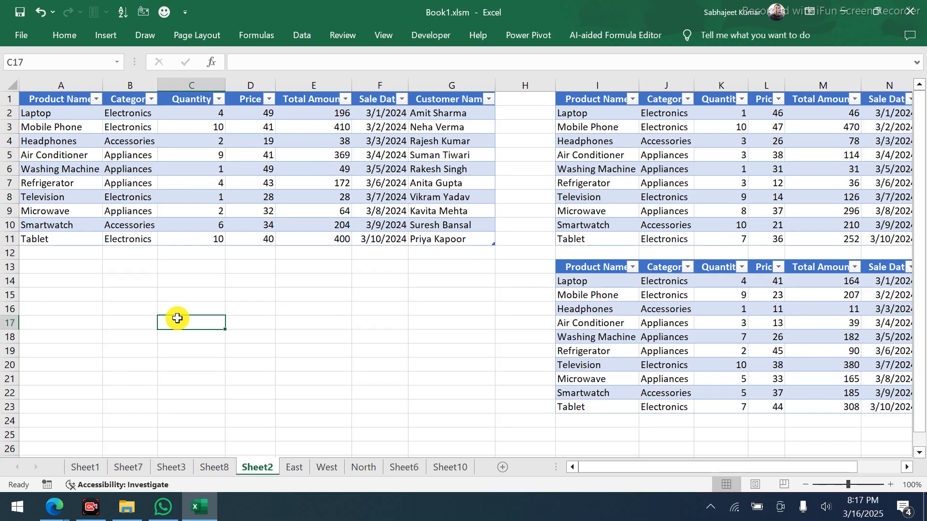
pyautogui.write('A')
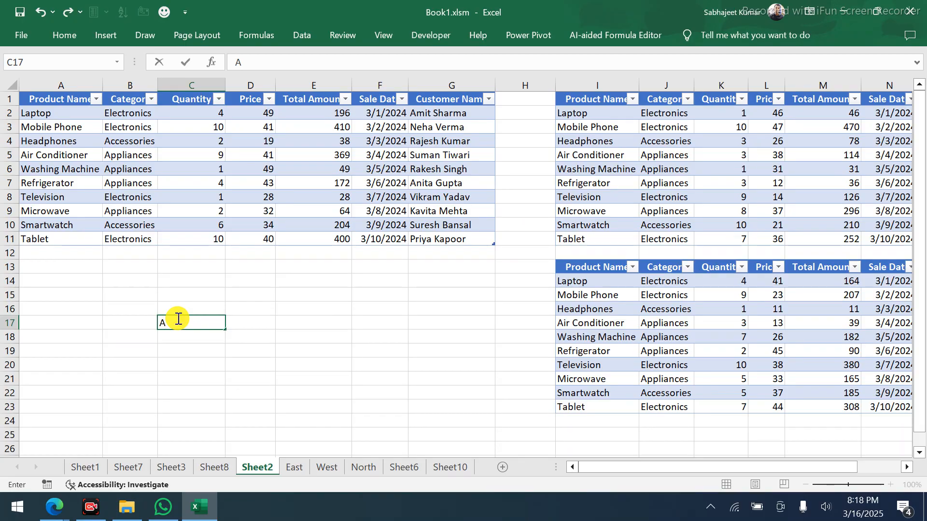
pyautogui.write('!')
pyautogui.press('BackSpace')
pyautogui.write('1')
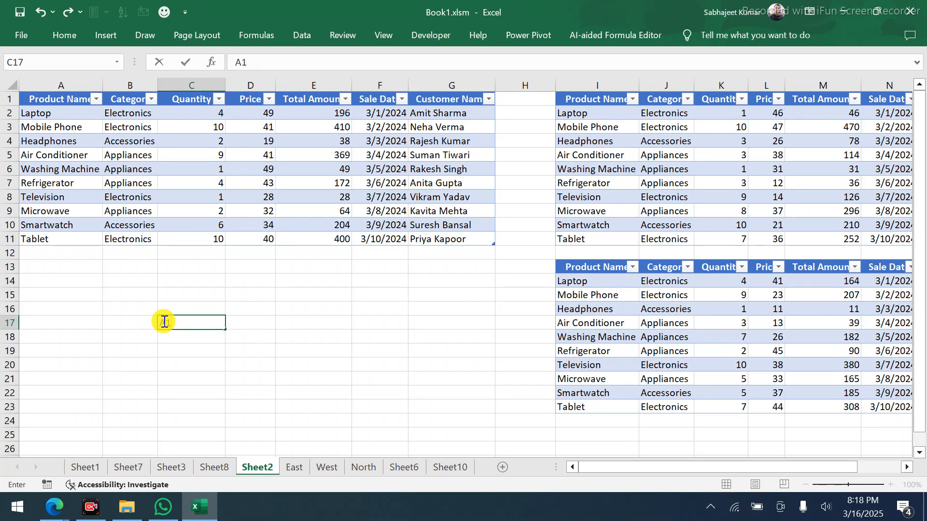
pyautogui.press('Return')
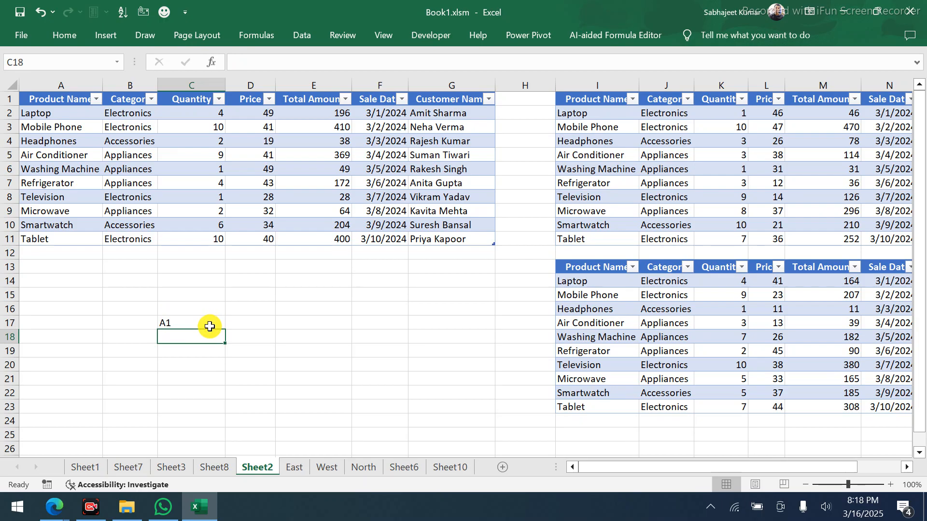
pyautogui.click(203, 323)
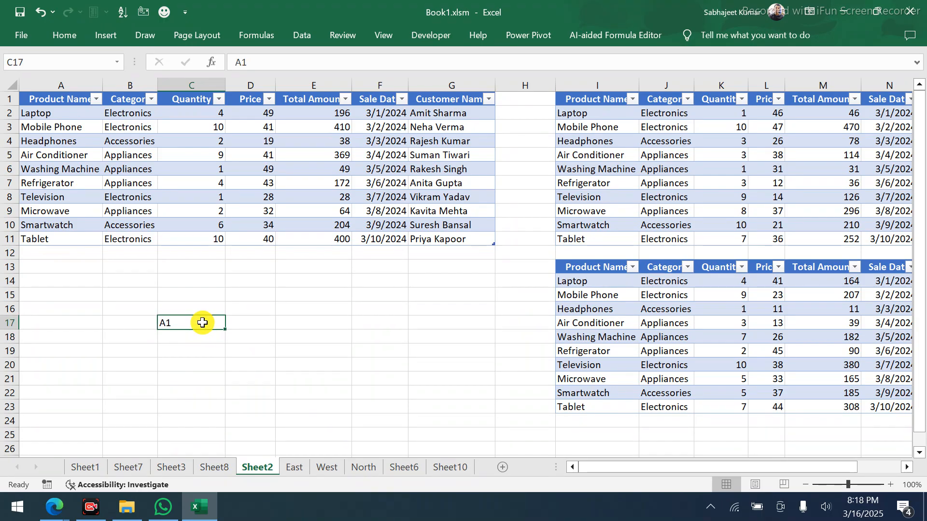
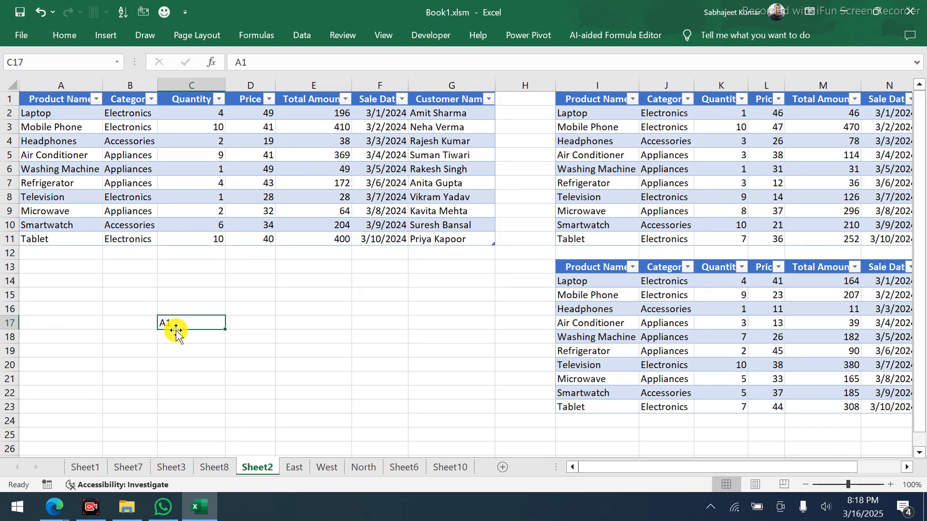
# Enter the formula =INDIRECT(A1) in cell C20, previewing what the A1 argument evaluates to before confirming
pyautogui.click(176, 364)
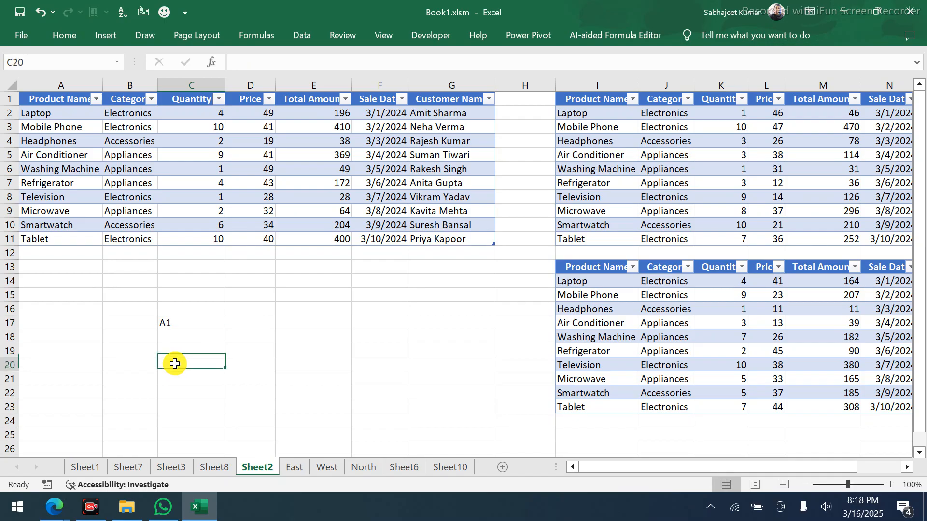
pyautogui.write('=in')
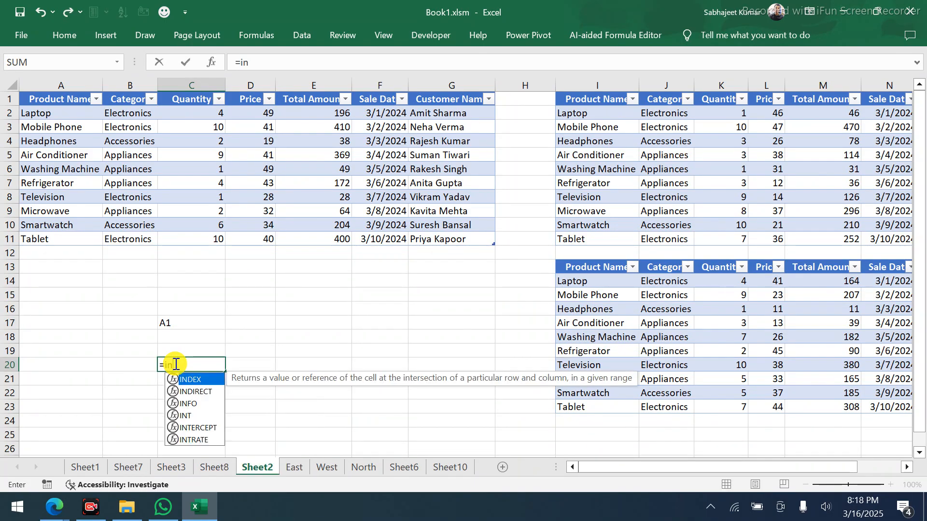
pyautogui.write('dire')
pyautogui.press('Tab')
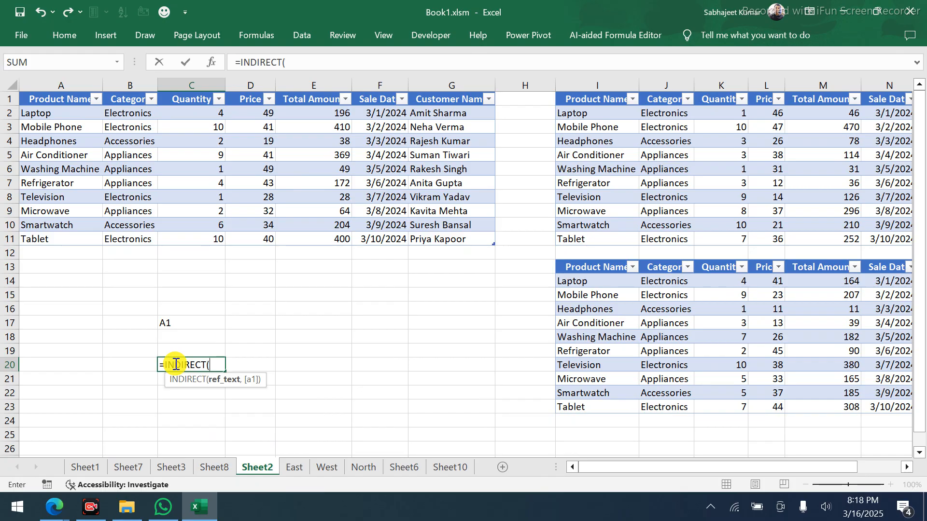
pyautogui.write('A')
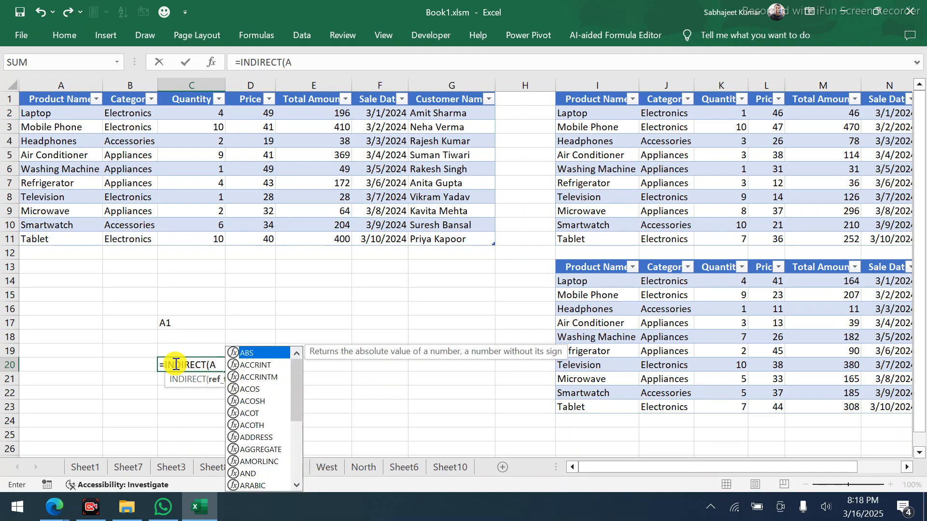
pyautogui.write('!')
pyautogui.press('BackSpace')
pyautogui.write('1')
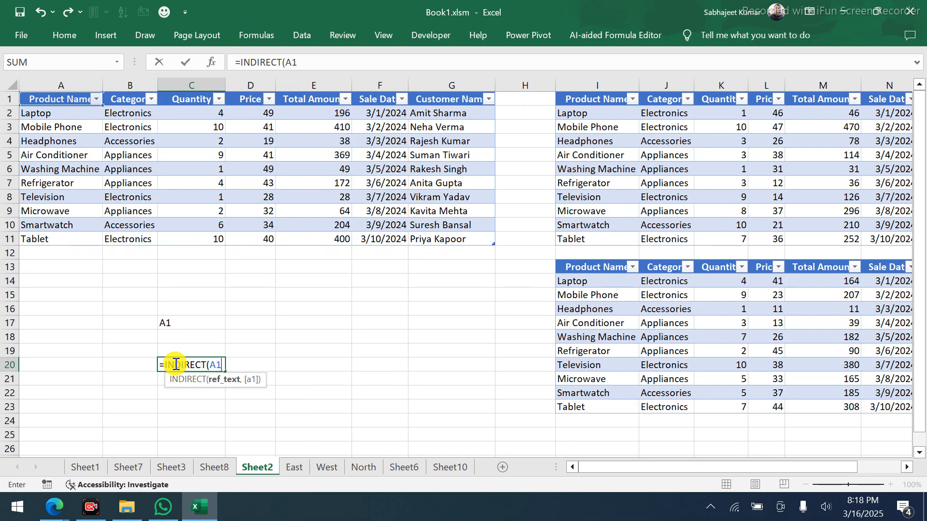
pyautogui.doubleClick(218, 366)
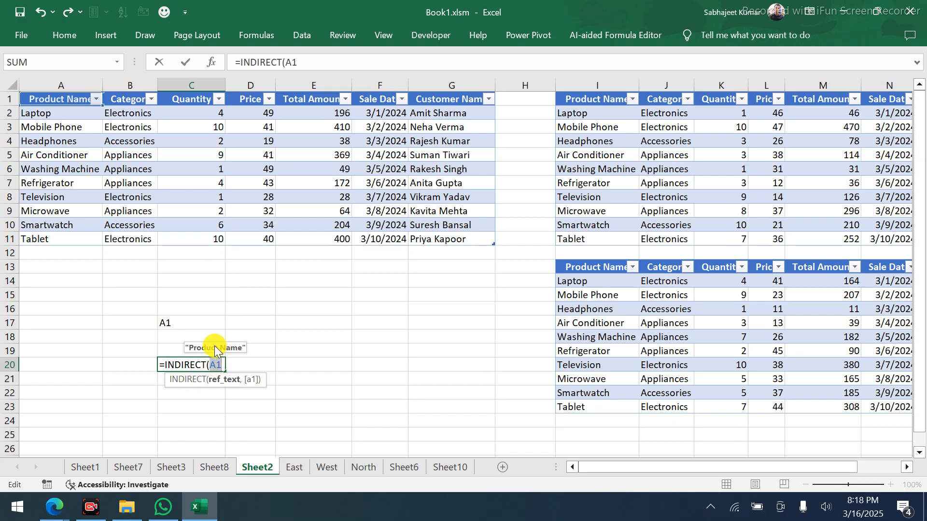
pyautogui.press('Return')
pyautogui.press('Up')
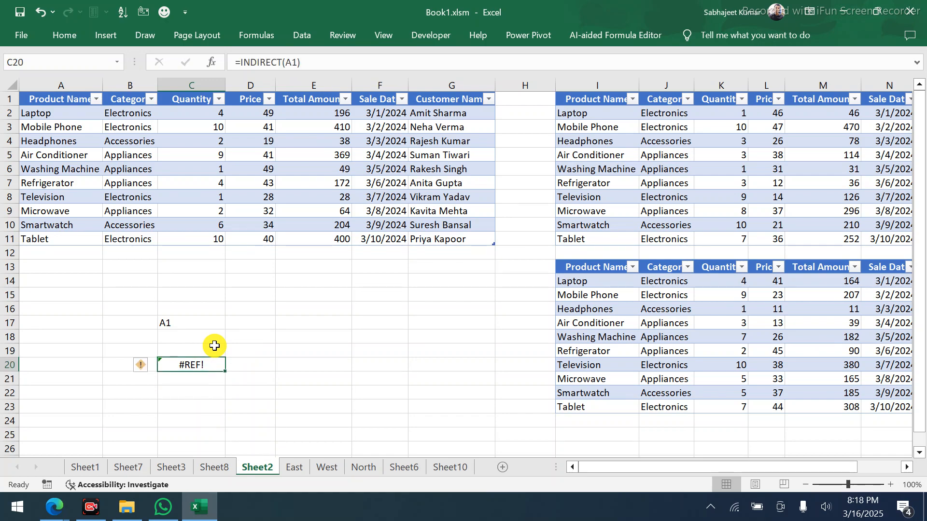
# Change the formula in C20 to =INDIRECT("A1"), passing the cell address as quoted text
pyautogui.press('F2')
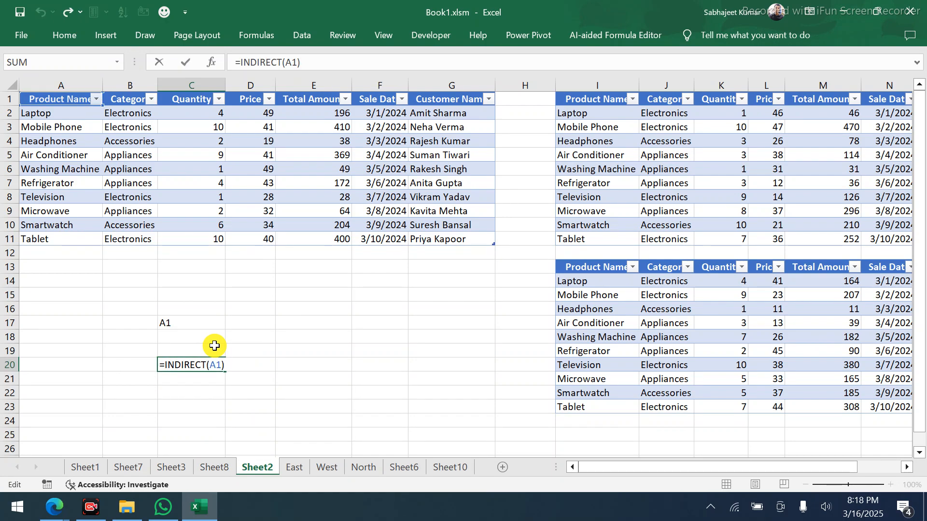
pyautogui.press('BackSpace')
pyautogui.press('BackSpace')
pyautogui.press('BackSpace')
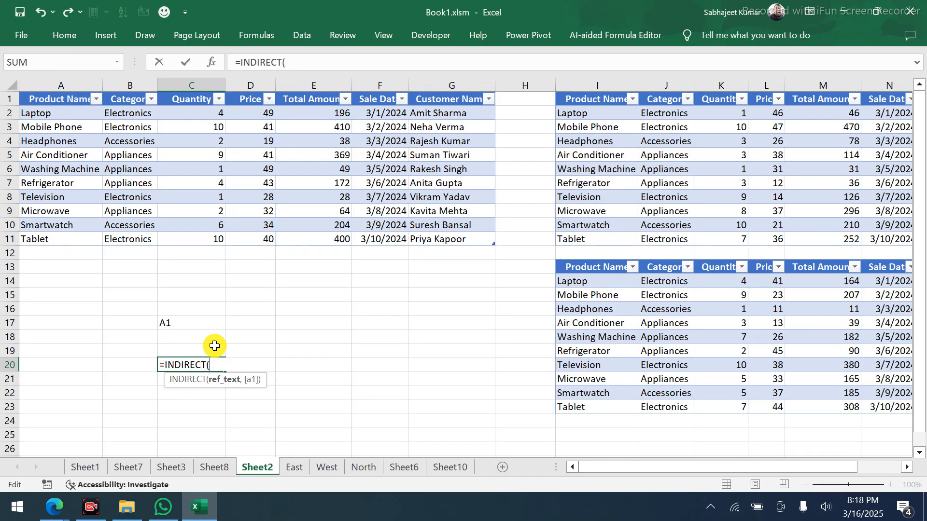
pyautogui.write('a1')
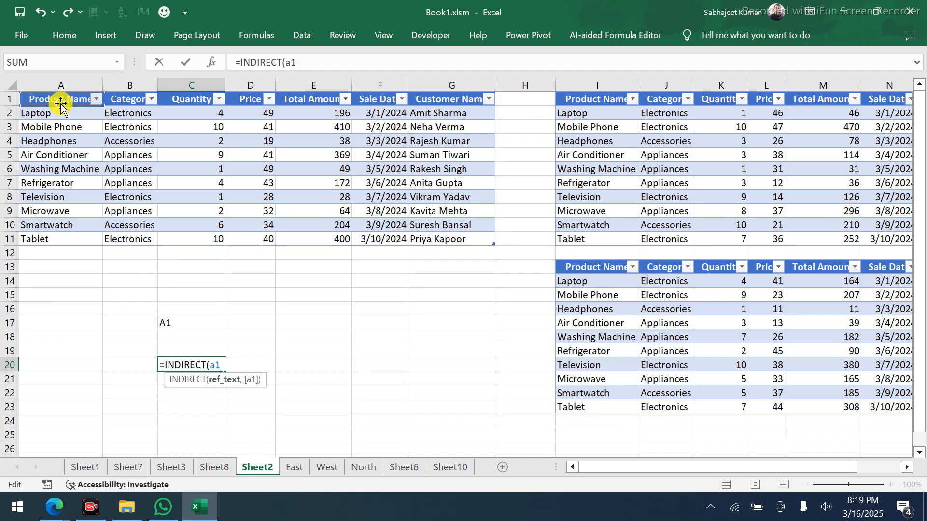
pyautogui.press('BackSpace')
pyautogui.press('BackSpace')
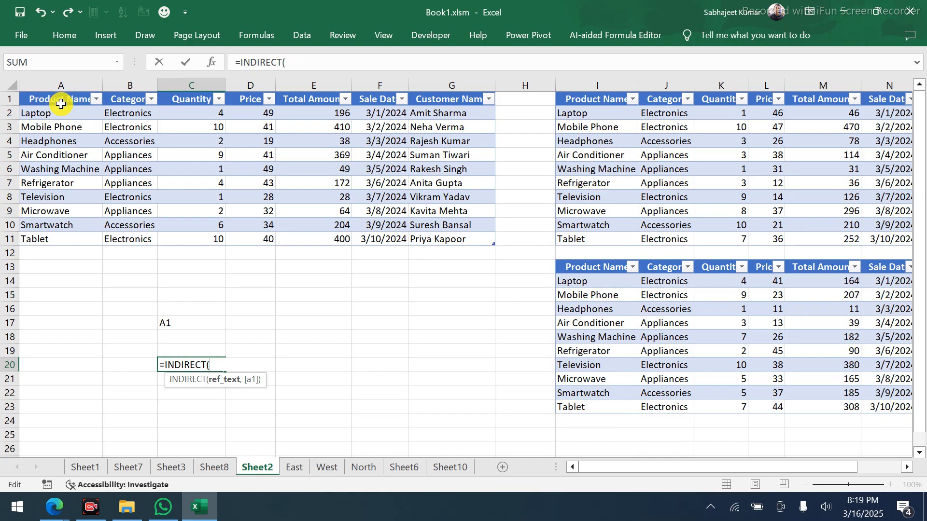
pyautogui.write('"')
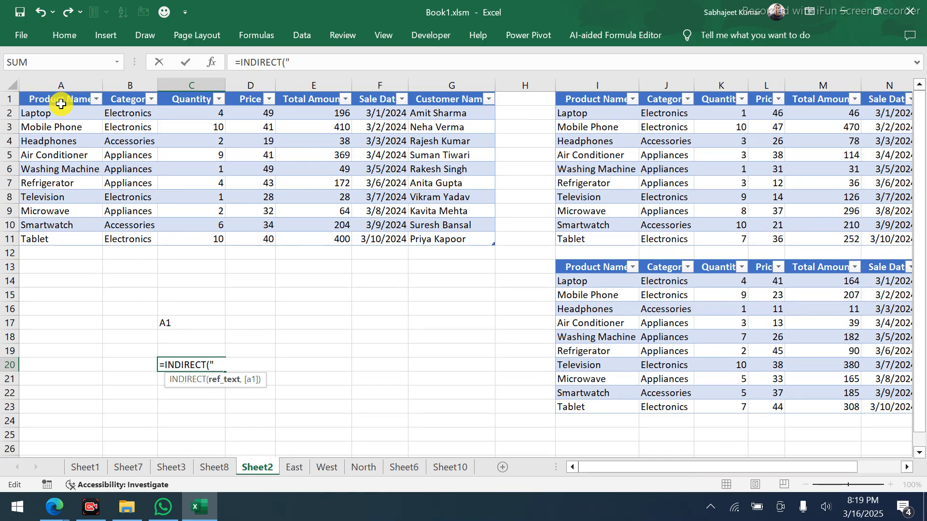
pyautogui.write('A1")')
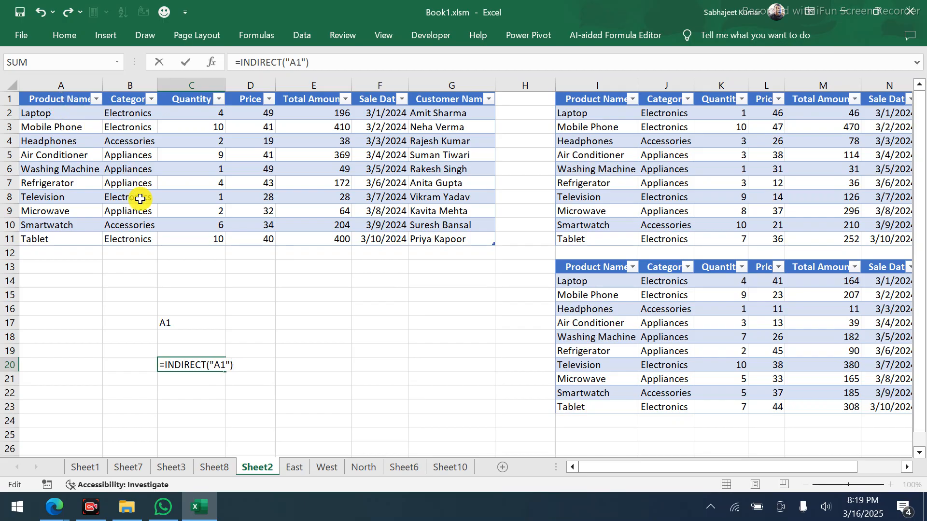
pyautogui.press('Return')
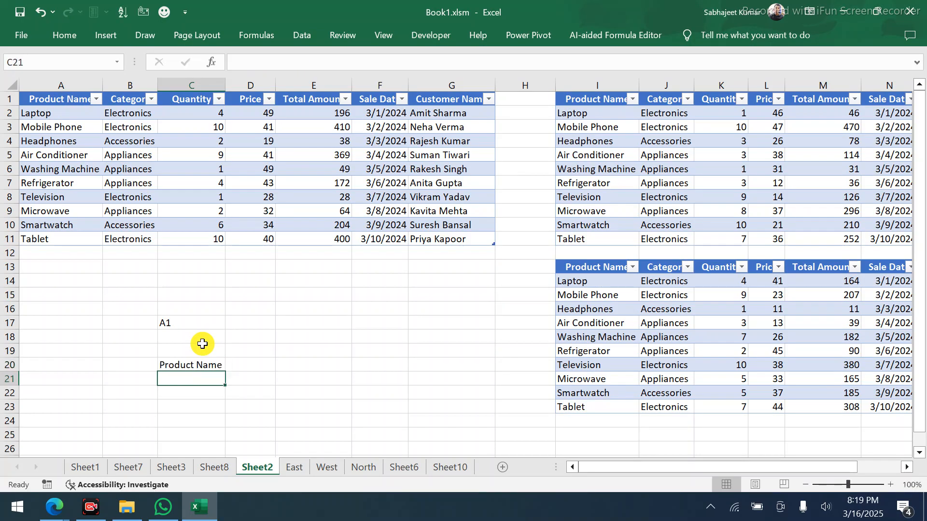
# Enter =INDIRECT(C17) in cell D20 so it uses the address text stored in C17
pyautogui.press('Up')
pyautogui.press('Up')
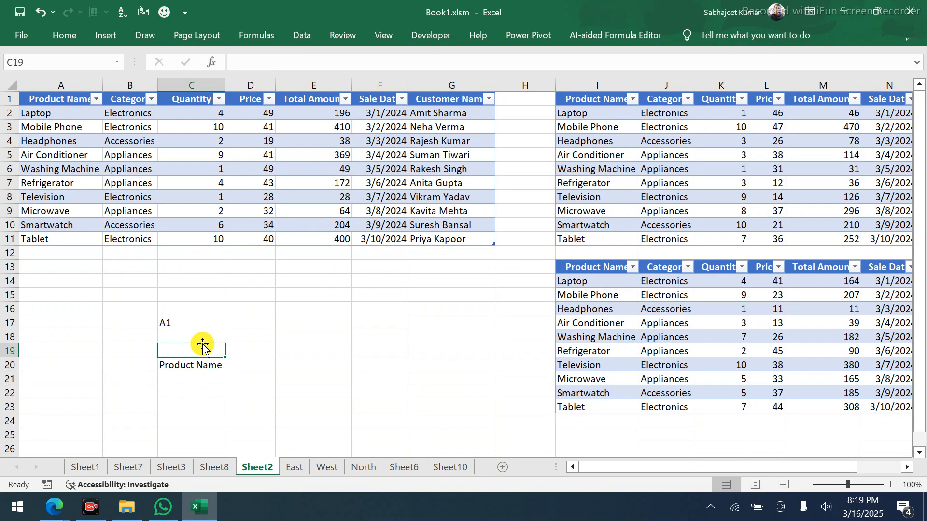
pyautogui.press('Right')
pyautogui.press('Down')
pyautogui.press('BackSpace')
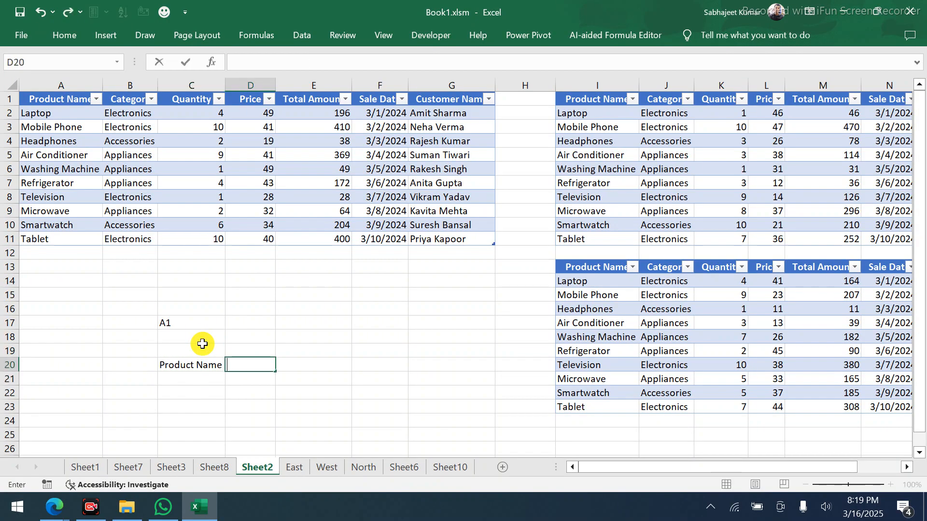
pyautogui.write('=i')
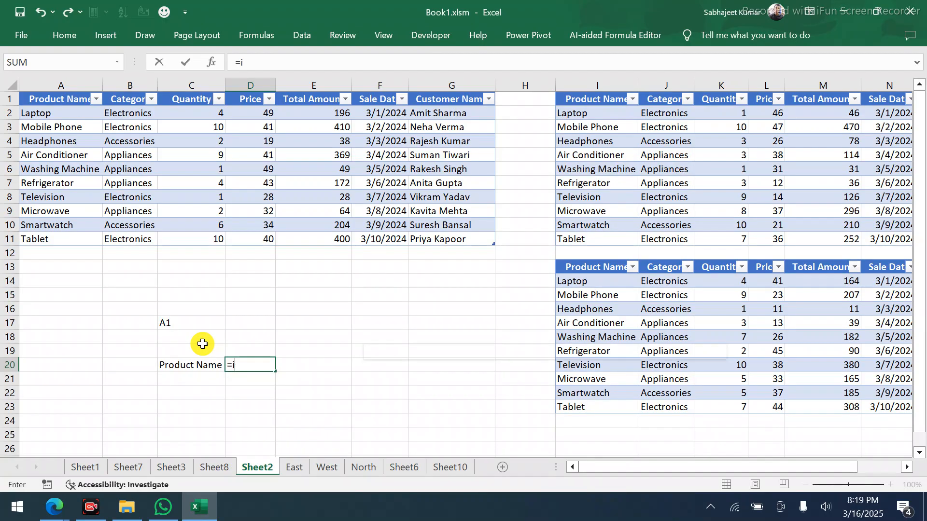
pyautogui.write('nd')
pyautogui.press('Down')
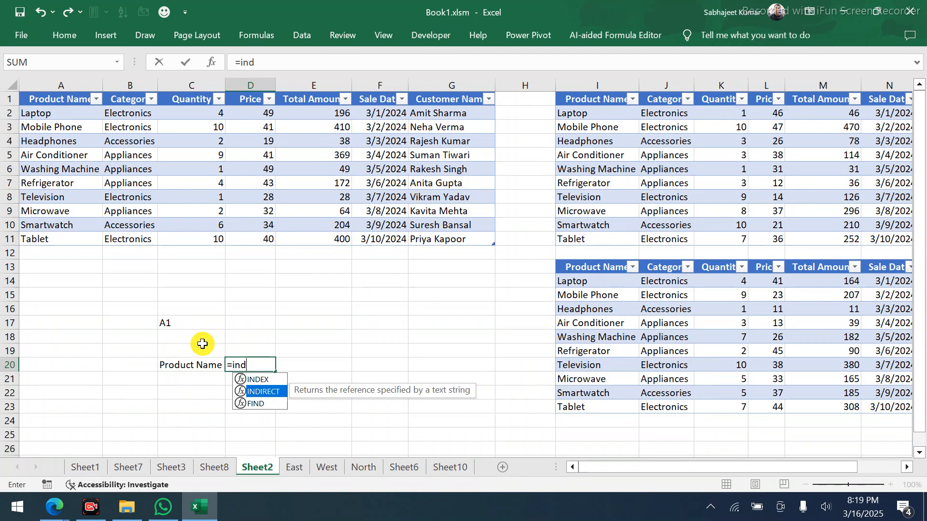
pyautogui.press('Tab')
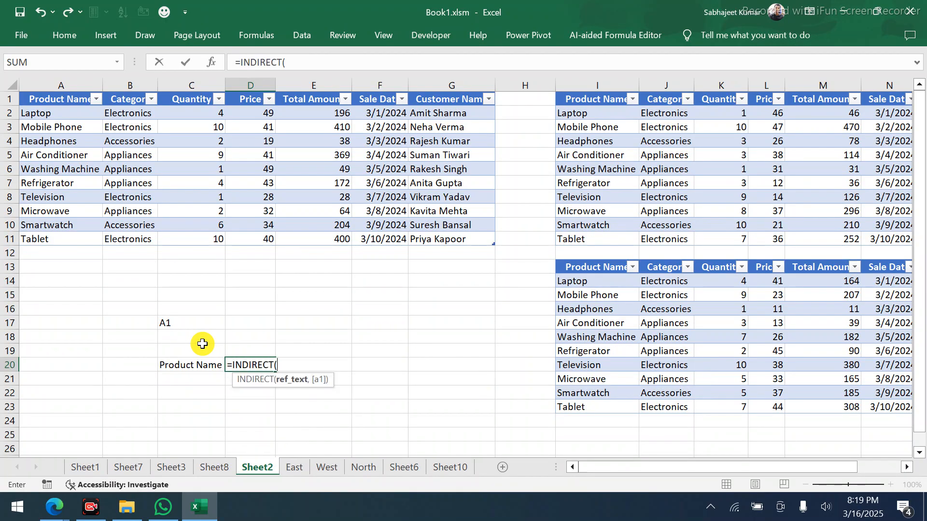
pyautogui.click(168, 320)
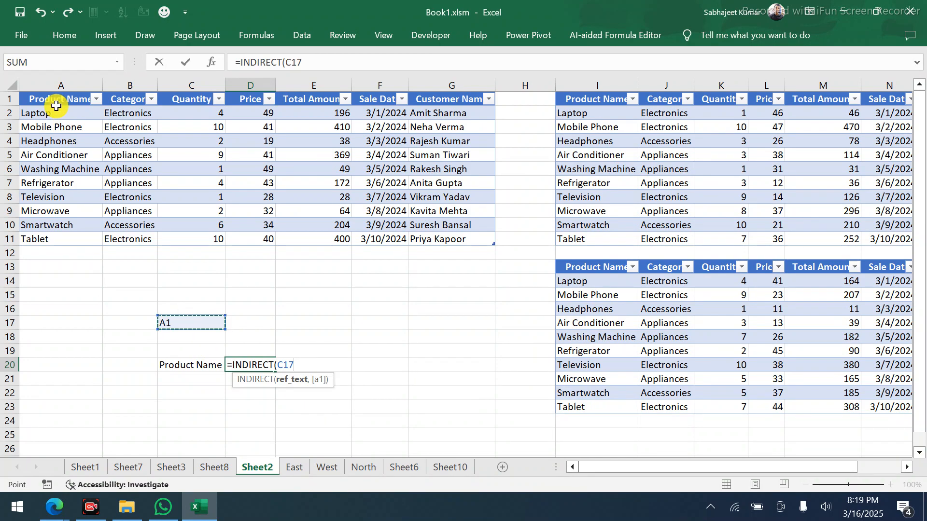
pyautogui.press('Return')
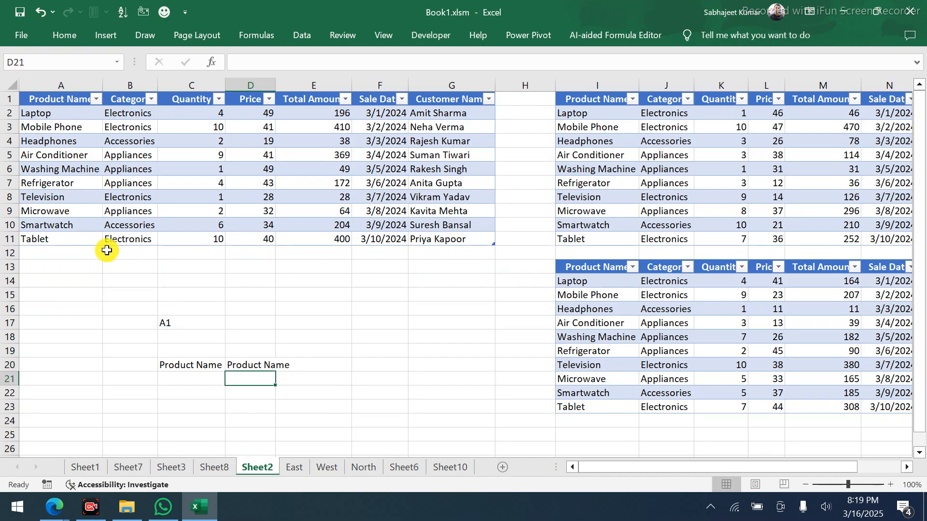
# Clear the INDIRECT examples in C17:E22, and enter the labels Table1 in B15 and Quantity in C15
pyautogui.moveTo(167, 323); pyautogui.dragTo(286, 393)
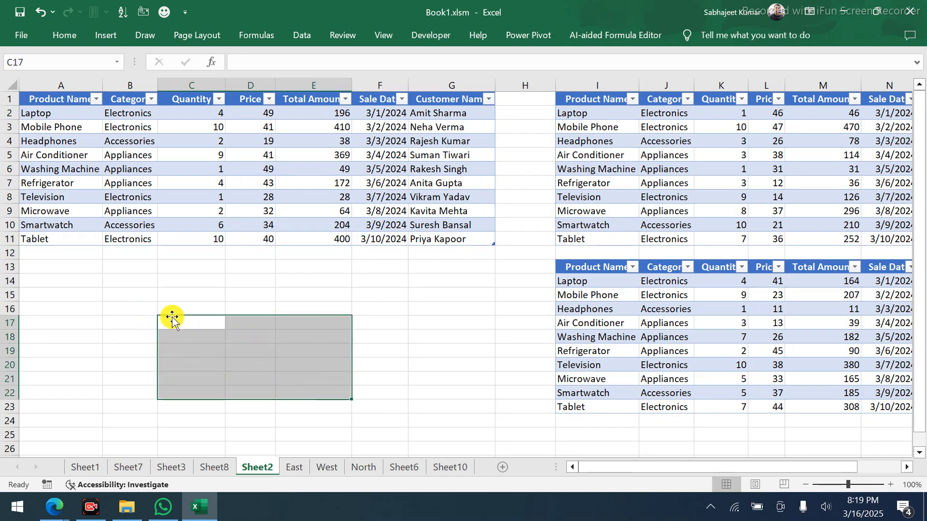
pyautogui.click(130, 292)
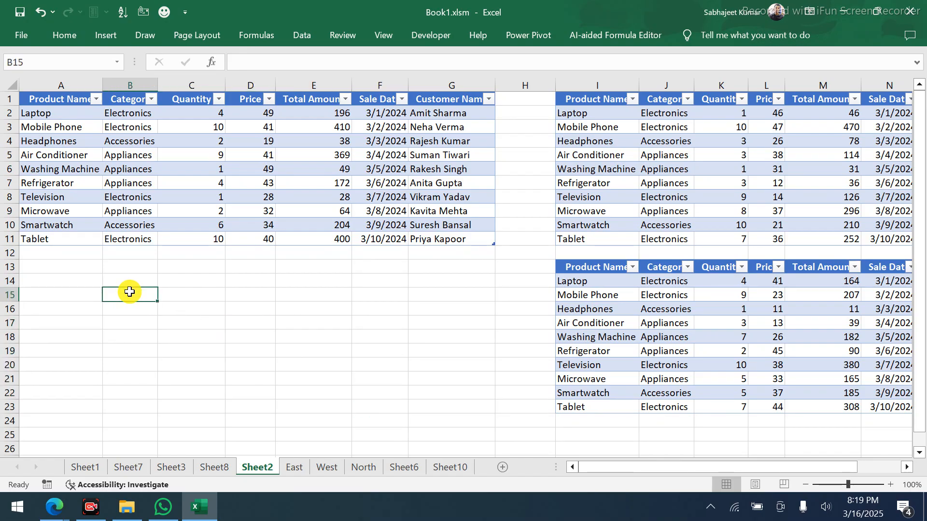
pyautogui.write('Table1')
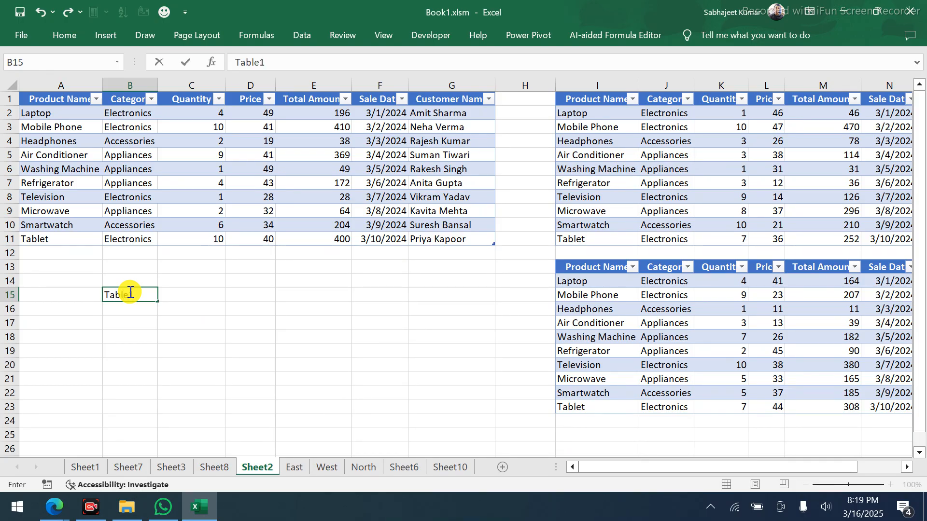
pyautogui.press('Tab')
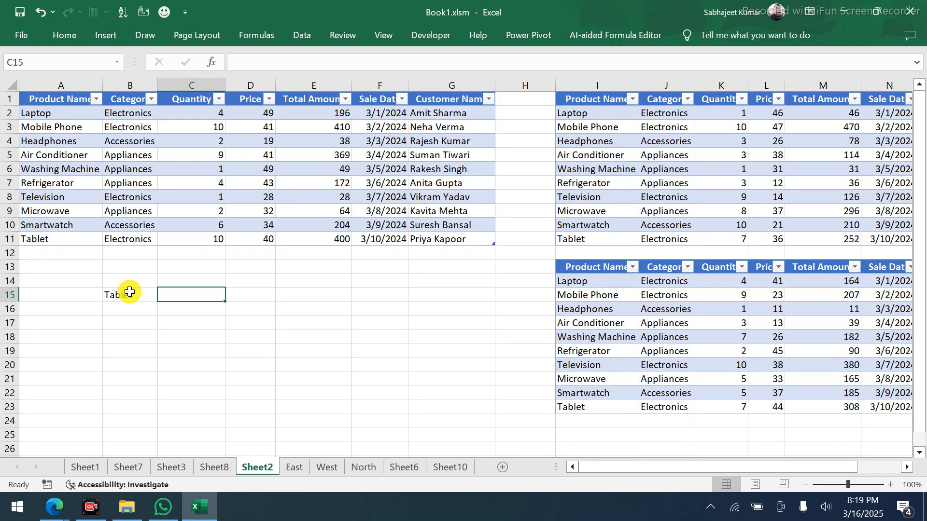
pyautogui.write('Qu')
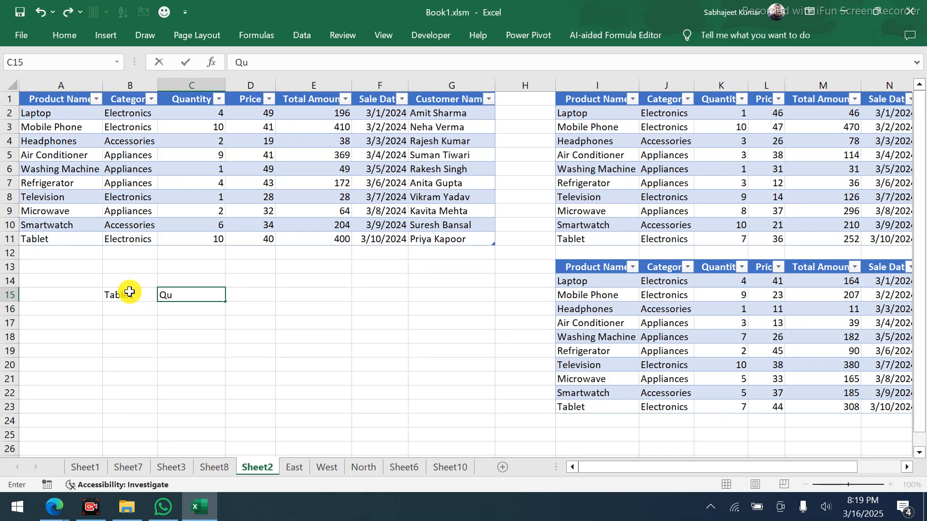
pyautogui.write('antity')
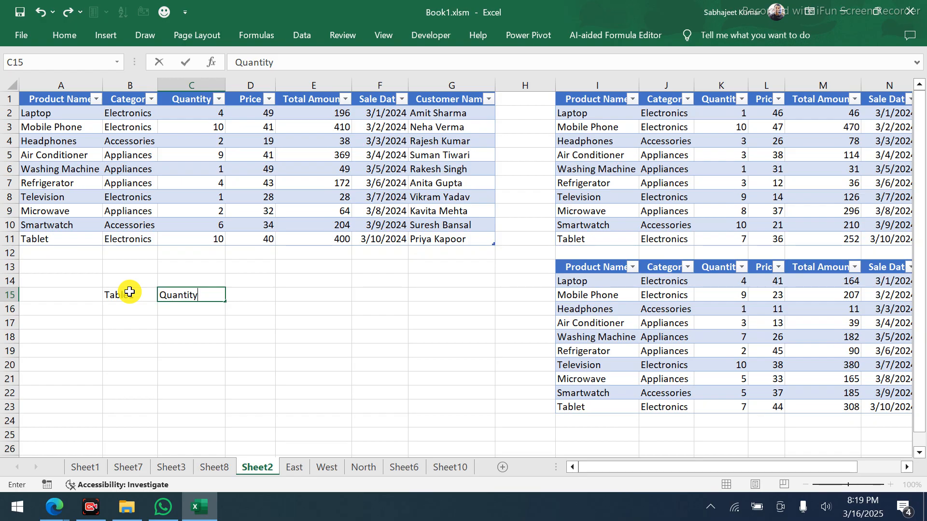
pyautogui.press('Return')
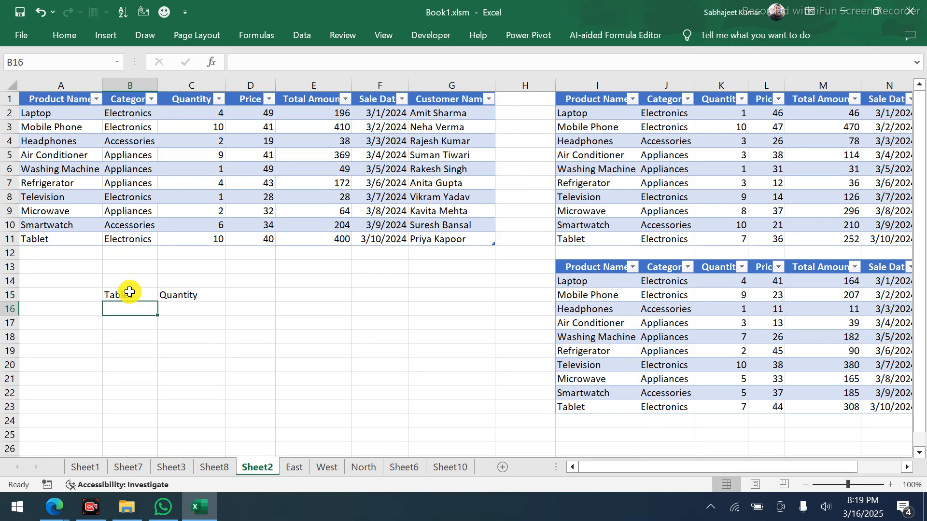
# Sum the first table's whole Quantity column, header included, in C17 with =SUM(Table1[[#All],[Quantity]])
pyautogui.click(177, 324)
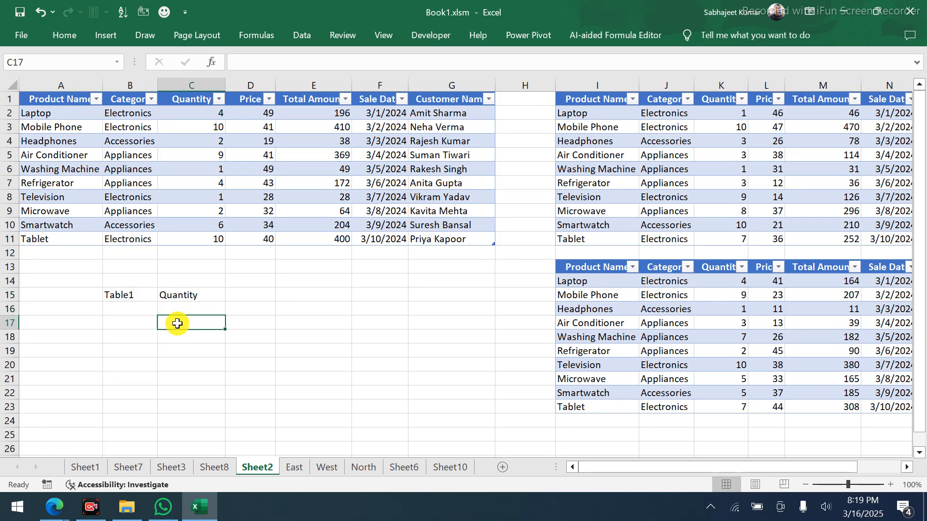
pyautogui.write('=sum')
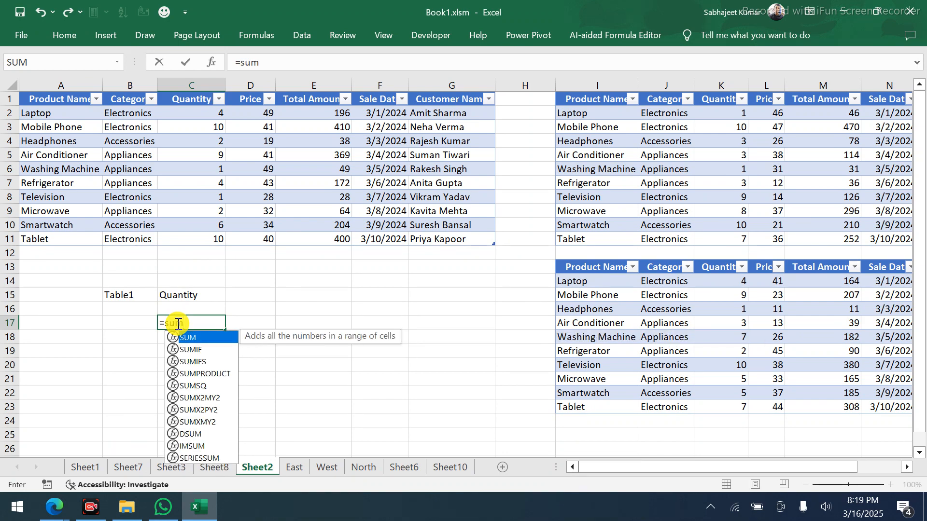
pyautogui.press('Tab')
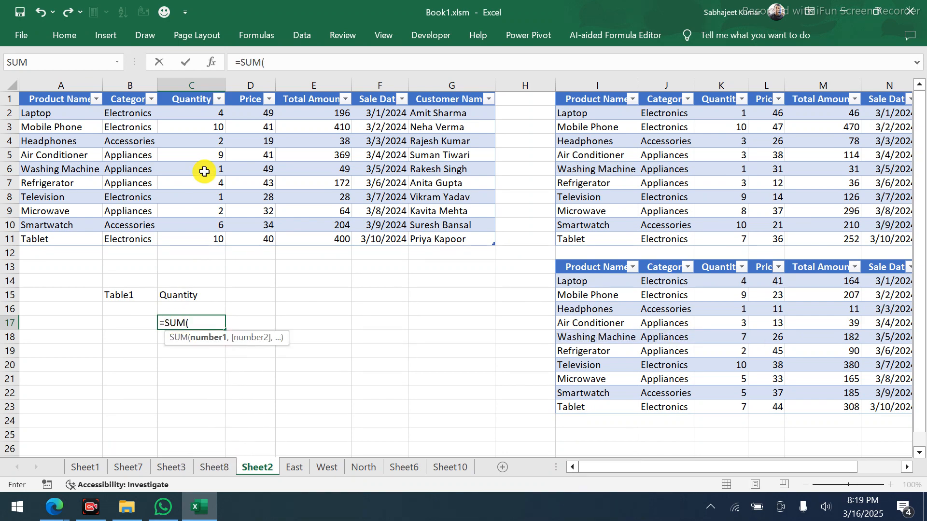
pyautogui.moveTo(193, 99); pyautogui.dragTo(198, 236)
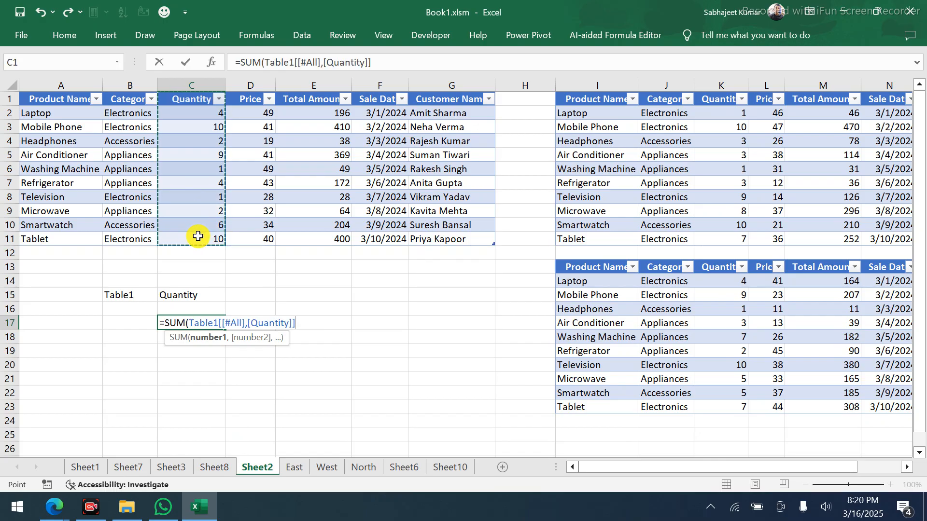
pyautogui.press('Return')
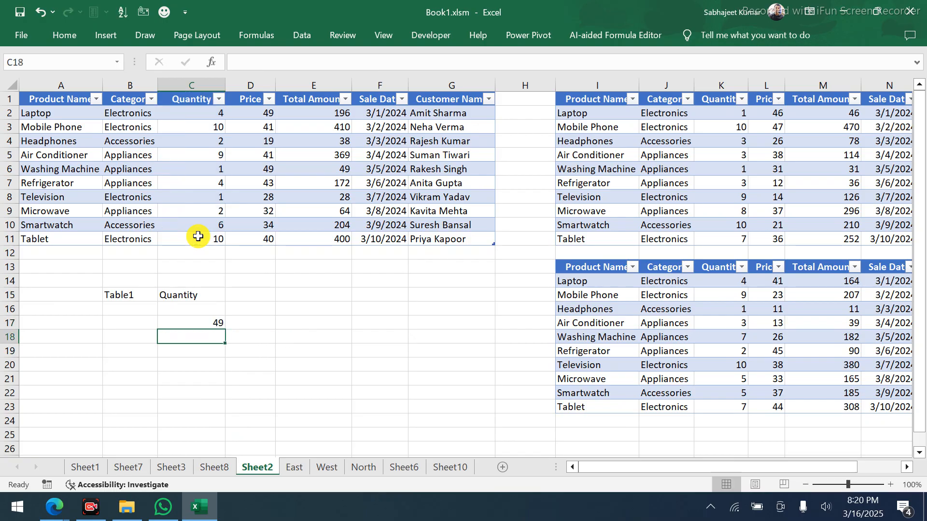
# Display the formula text of C17 in cell E17 using FORMULATEXT
pyautogui.press('Right')
pyautogui.press('Up')
pyautogui.press('Right')
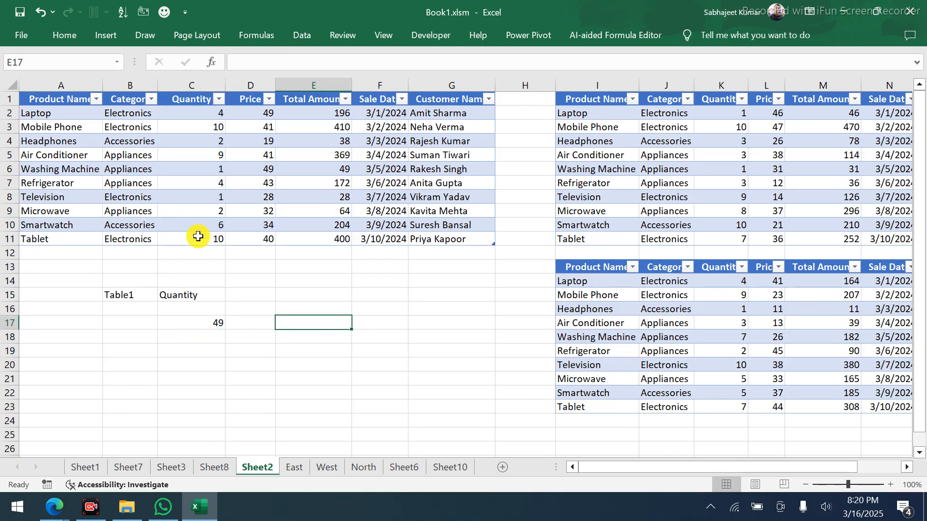
pyautogui.write('=f')
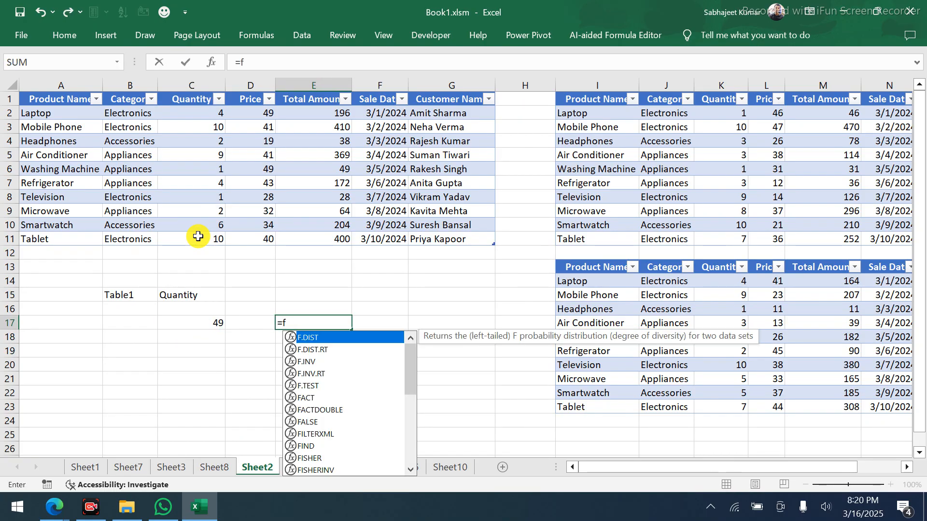
pyautogui.write('ormu')
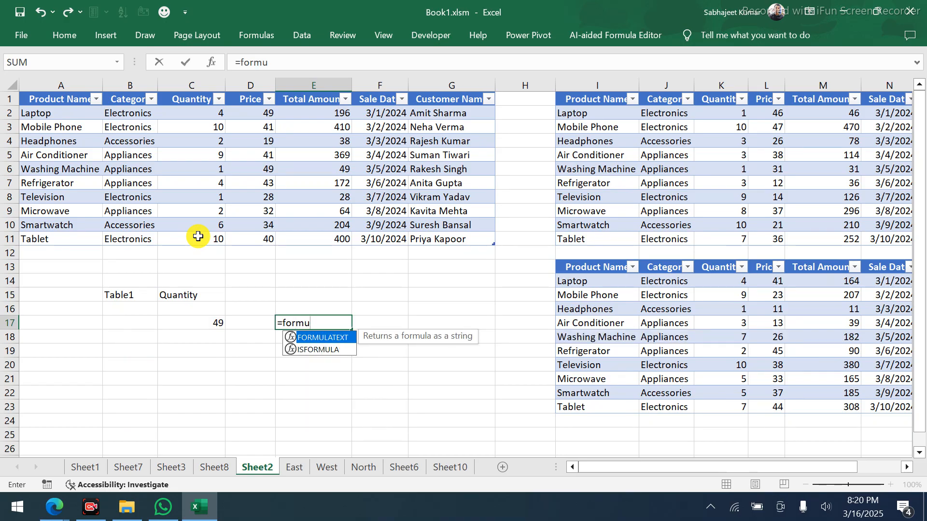
pyautogui.press('Tab')
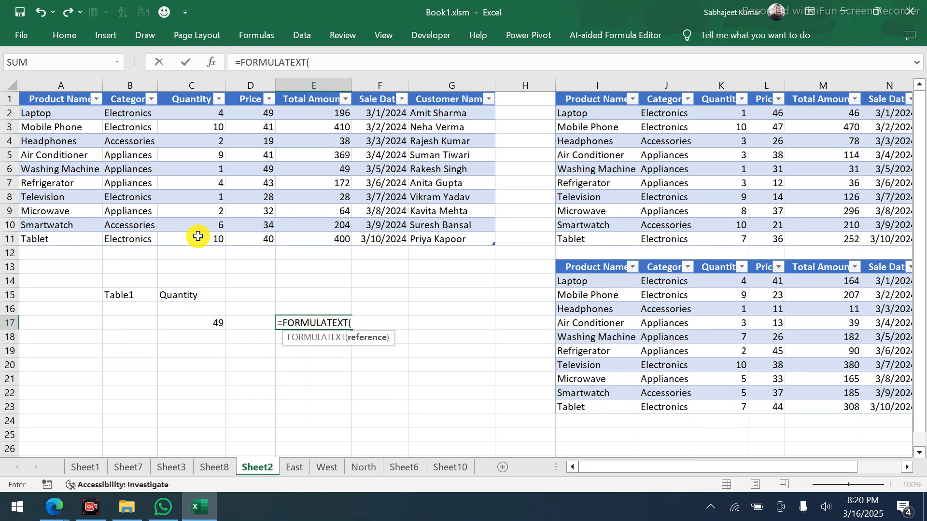
pyautogui.click(196, 321)
pyautogui.press('Return')
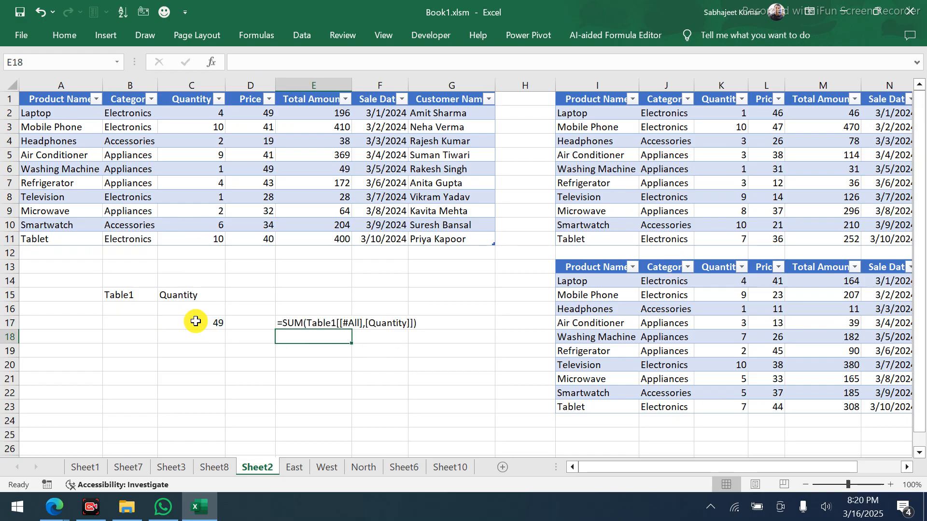
pyautogui.press('Up')
pyautogui.click(196, 322)
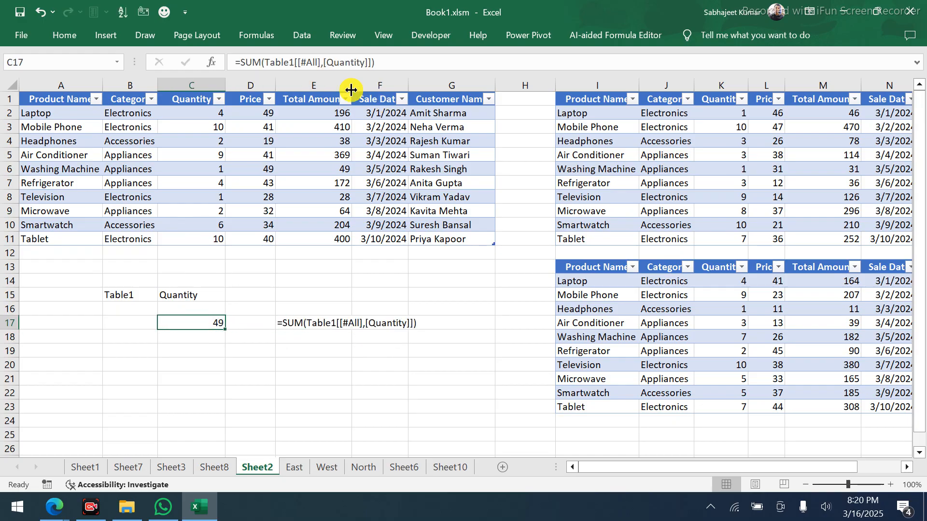
pyautogui.click(322, 62)
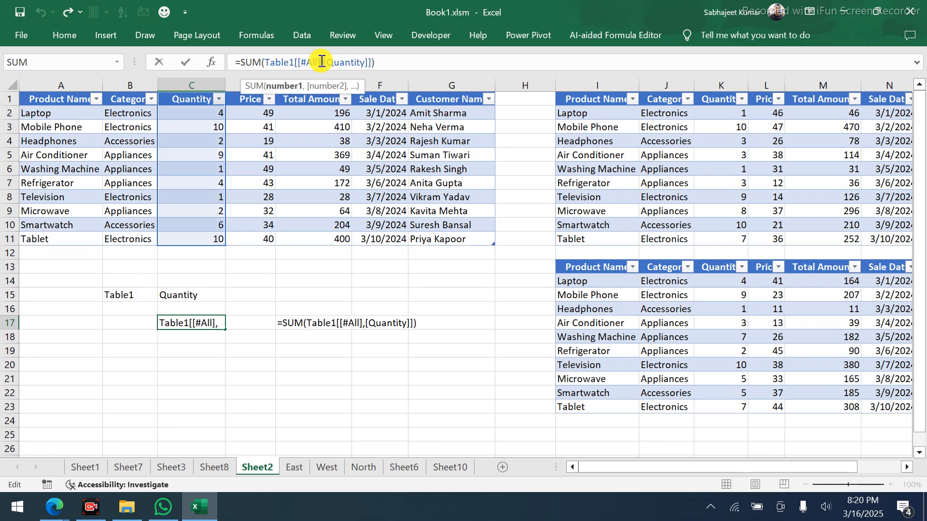
pyautogui.press('BackSpace')
pyautogui.press('BackSpace')
pyautogui.press('BackSpace')
pyautogui.press('BackSpace')
pyautogui.press('BackSpace')
pyautogui.press('BackSpace')
pyautogui.press('BackSpace')
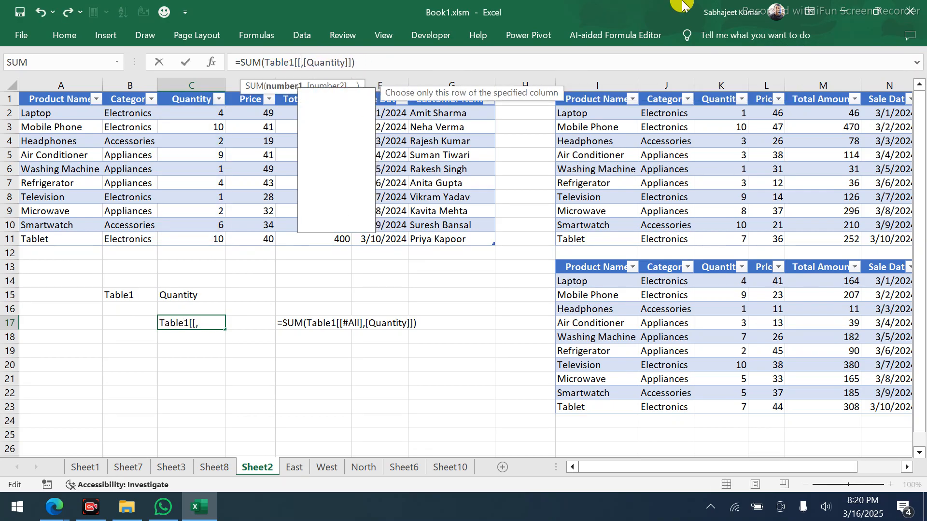
pyautogui.press('Return')
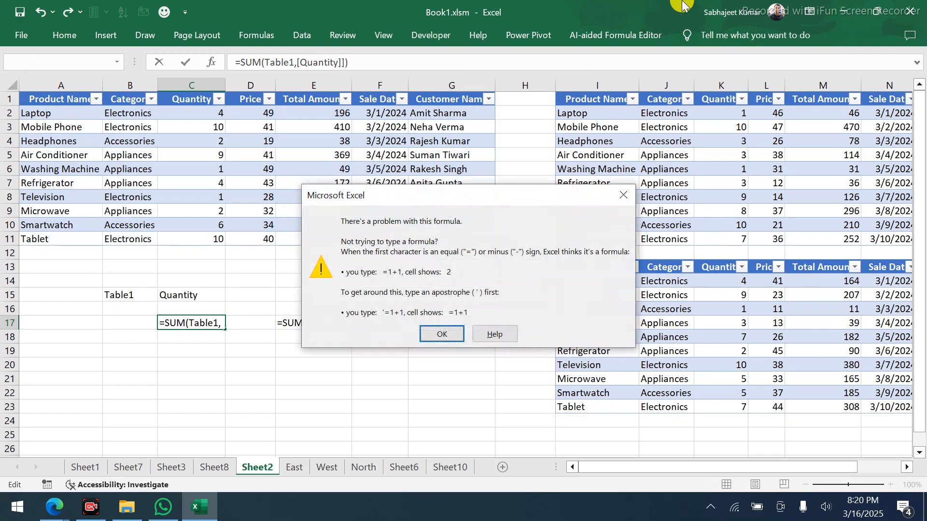
pyautogui.press('Return')
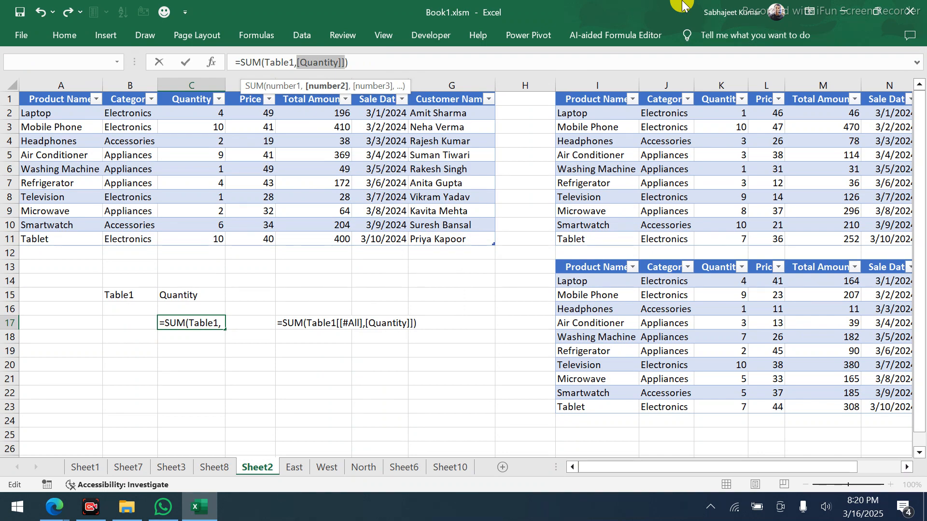
pyautogui.press('Escape')
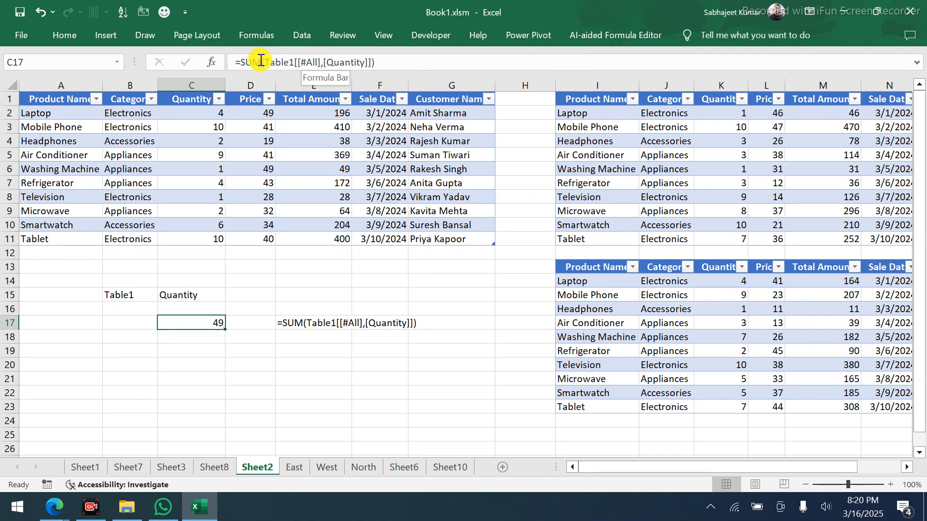
# Change the table name in the C17 formula to Table2 to highlight that table's Quantity column
pyautogui.moveTo(265, 62); pyautogui.dragTo(293, 62)
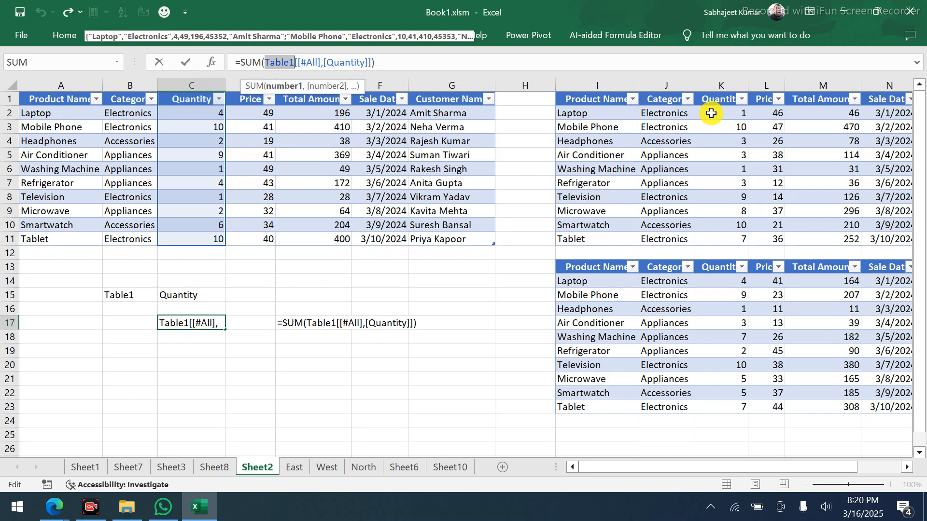
pyautogui.click(295, 61)
pyautogui.press('BackSpace')
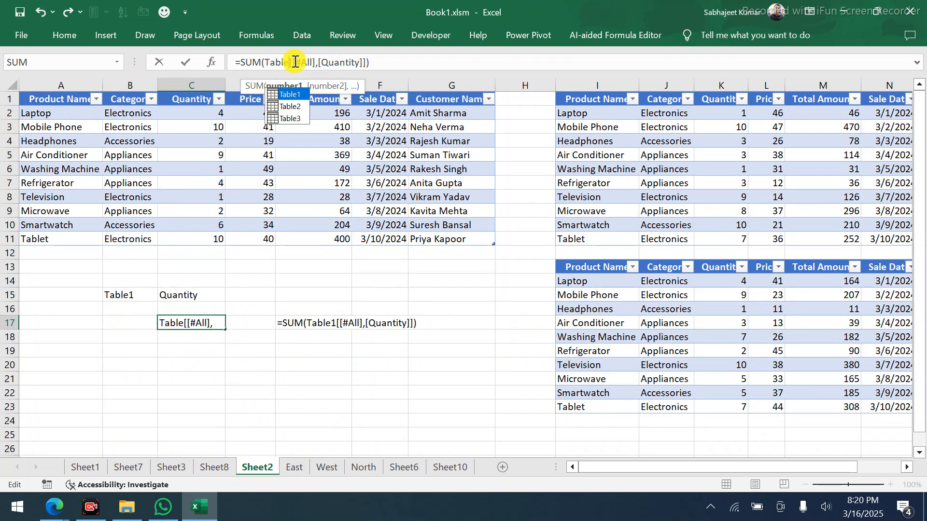
pyautogui.write('2')
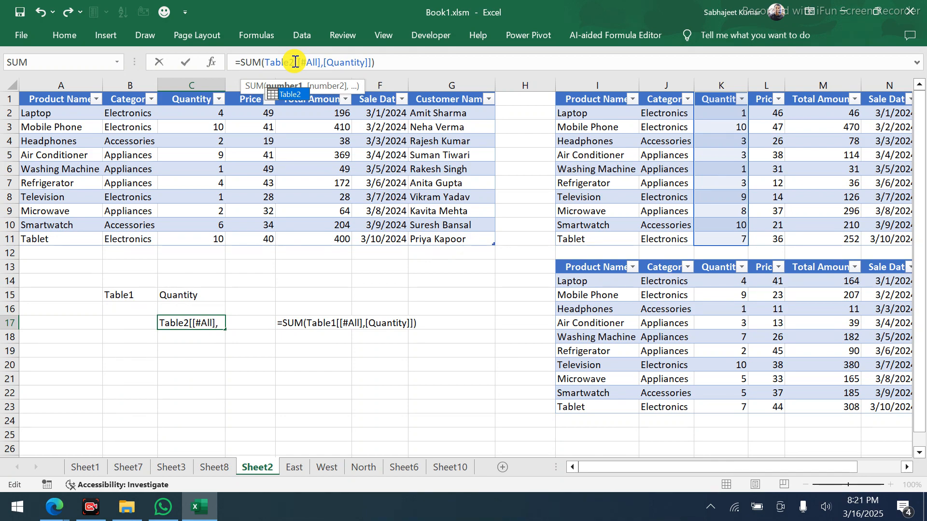
# Simplify the C17 formula to =SUM(Table1[Quantity]) by removing the #All specifier and the extra brackets
pyautogui.press('BackSpace')
pyautogui.press('BackSpace')
pyautogui.press('BackSpace')
pyautogui.press('BackSpace')
pyautogui.press('BackSpace')
pyautogui.press('BackSpace')
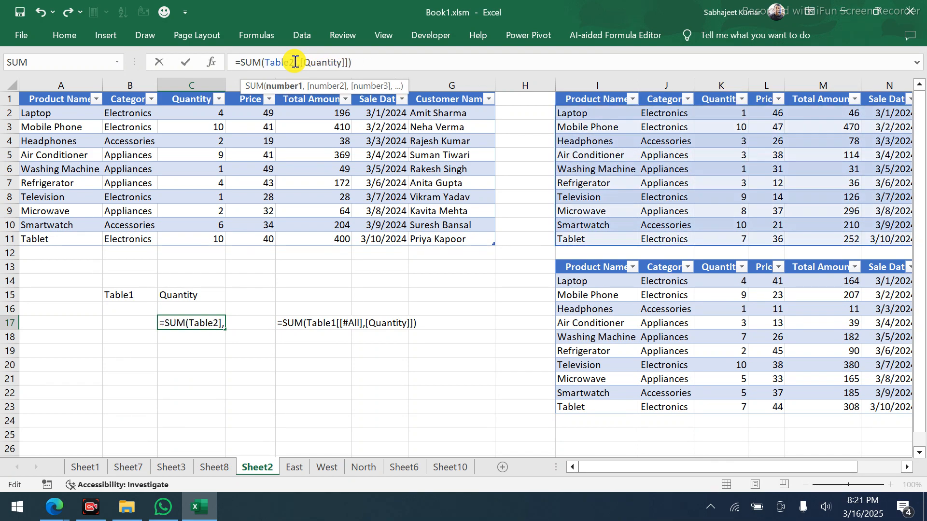
pyautogui.press('Delete')
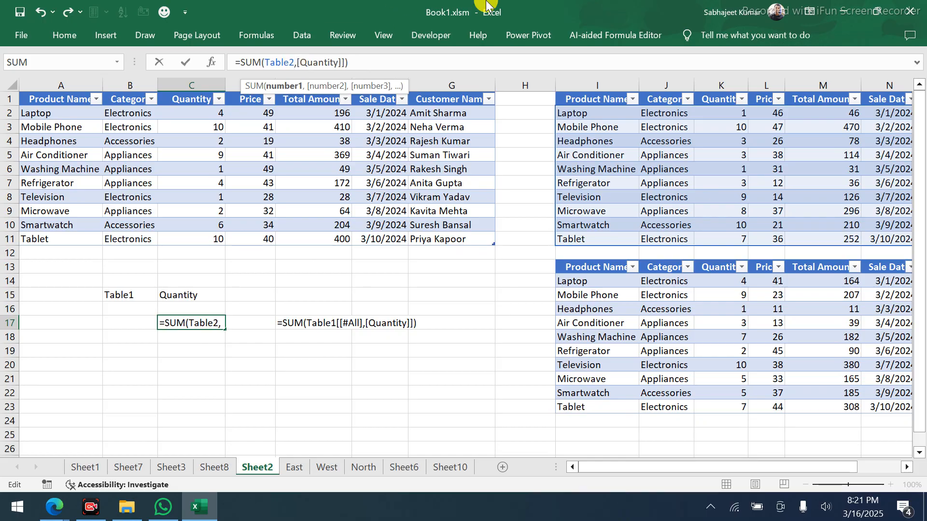
pyautogui.press('Delete')
pyautogui.press('BackSpace')
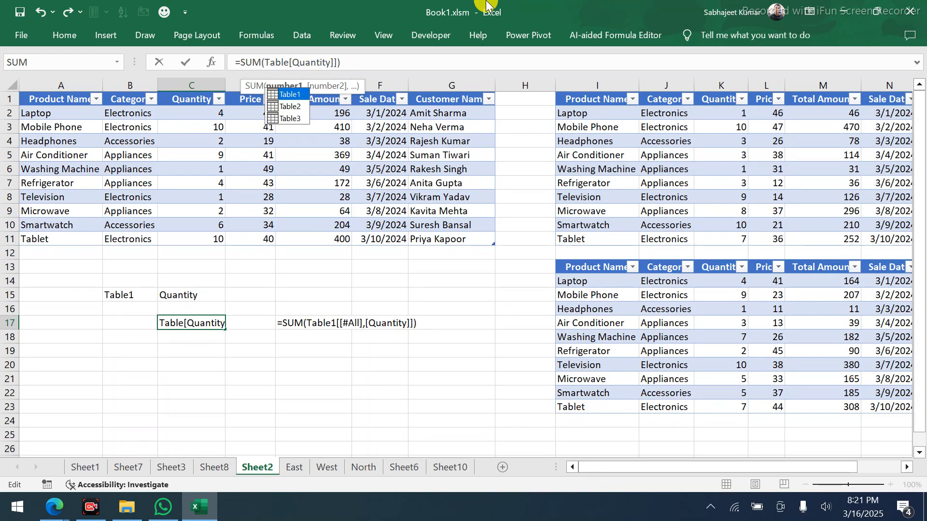
pyautogui.write('1')
pyautogui.press('Return')
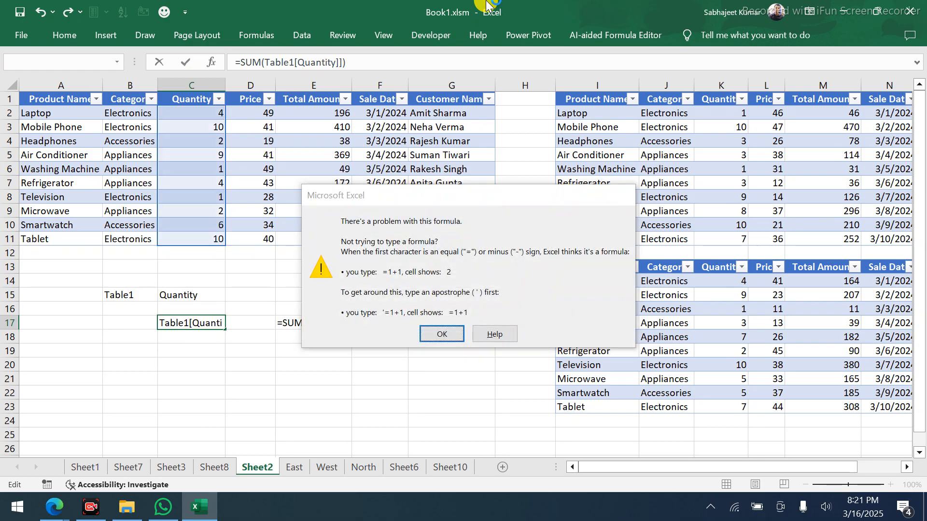
pyautogui.press('Return')
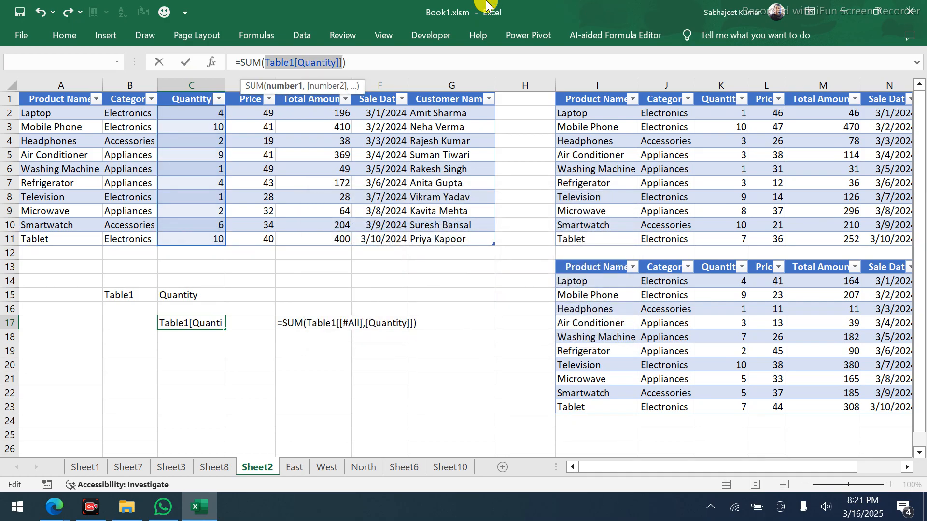
pyautogui.press('Right')
pyautogui.press('BackSpace')
pyautogui.press('Return')
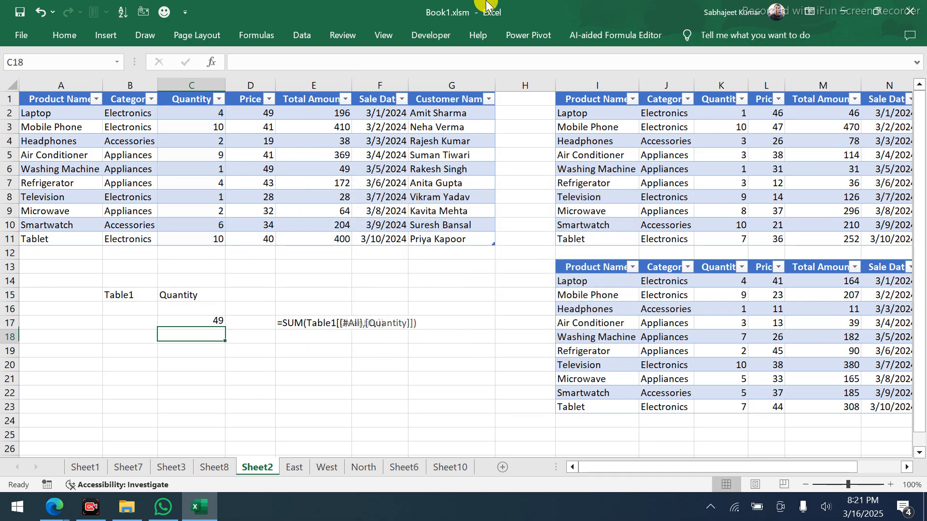
pyautogui.press('Up')
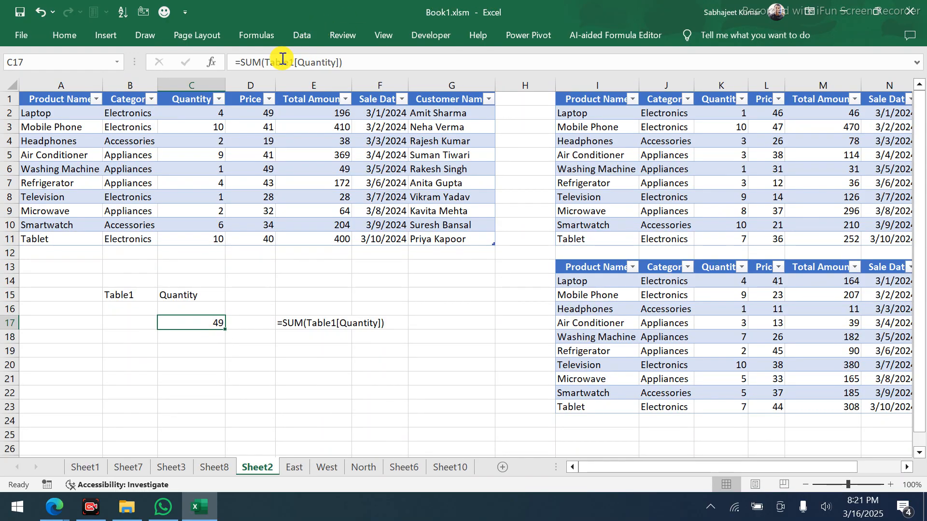
# Examine the table and column parts of the C17 formula and its formula text in E17
pyautogui.moveTo(297, 62); pyautogui.dragTo(337, 63)
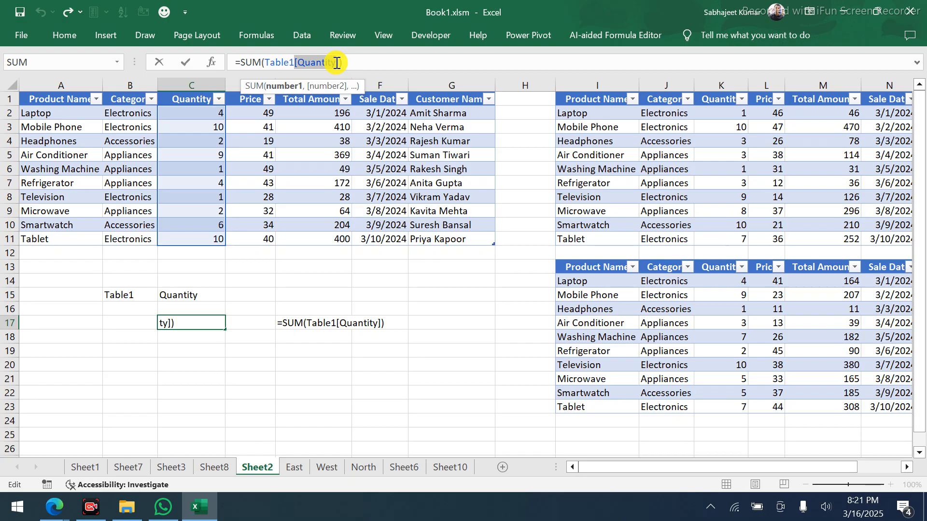
pyautogui.moveTo(265, 62); pyautogui.dragTo(336, 62)
pyautogui.press('Return')
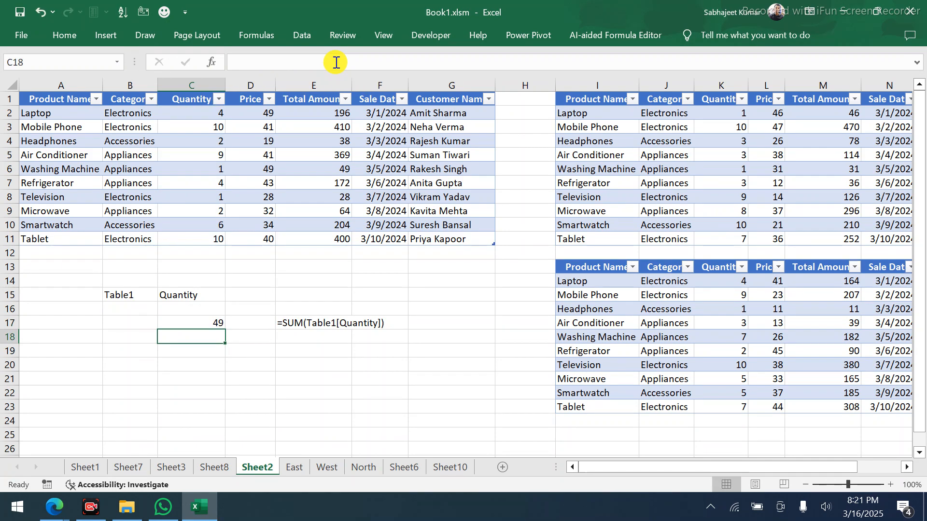
pyautogui.press('Up')
pyautogui.press('Right')
pyautogui.press('Right')
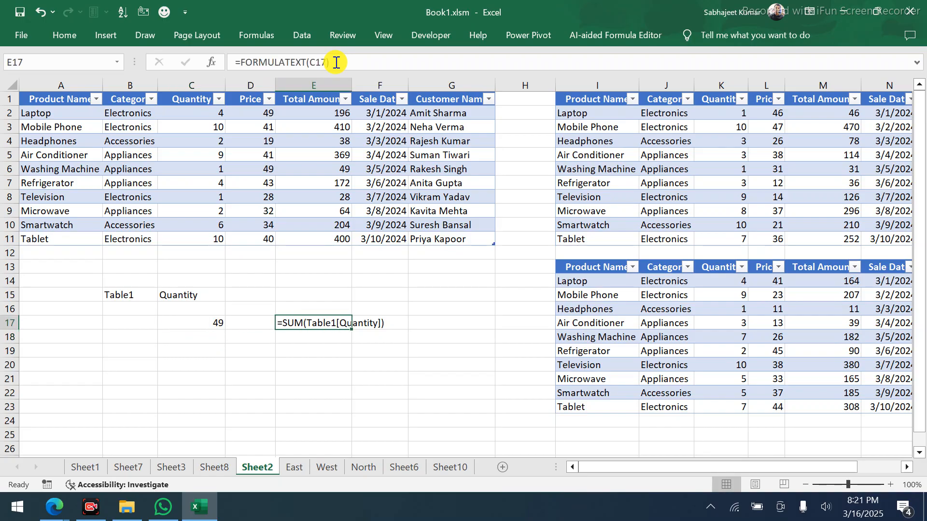
pyautogui.press('Left')
pyautogui.press('Left')
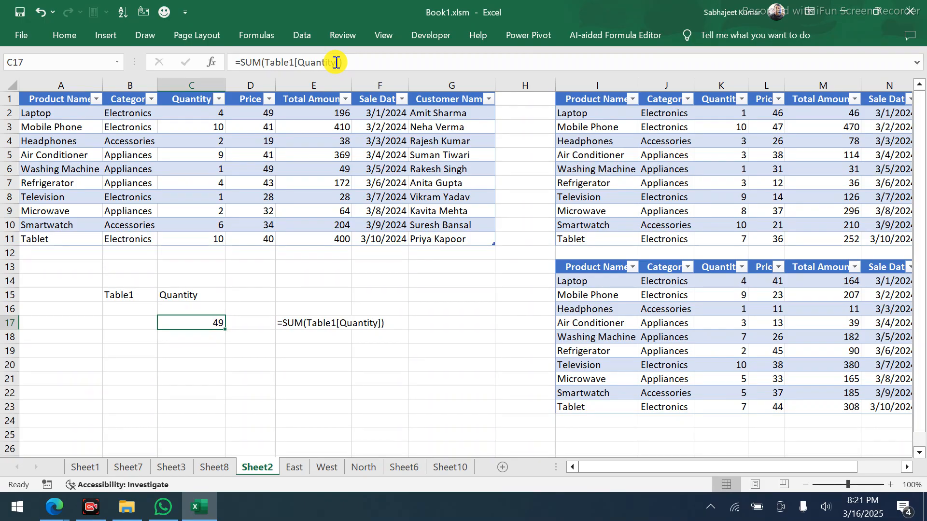
# Fill the C17 sum formula down to C18 and the E17 FORMULATEXT formula down to E18
pyautogui.press('Down')
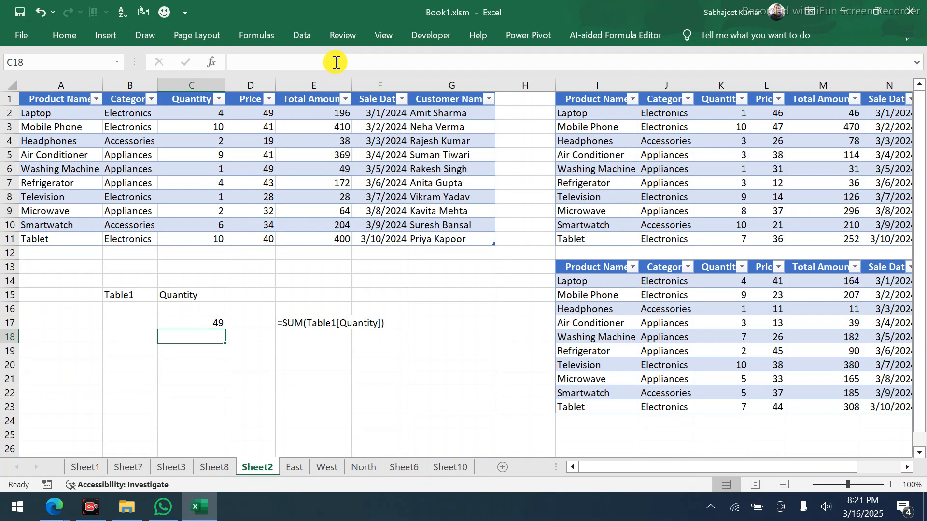
pyautogui.hotkey('ctrl', 'd')
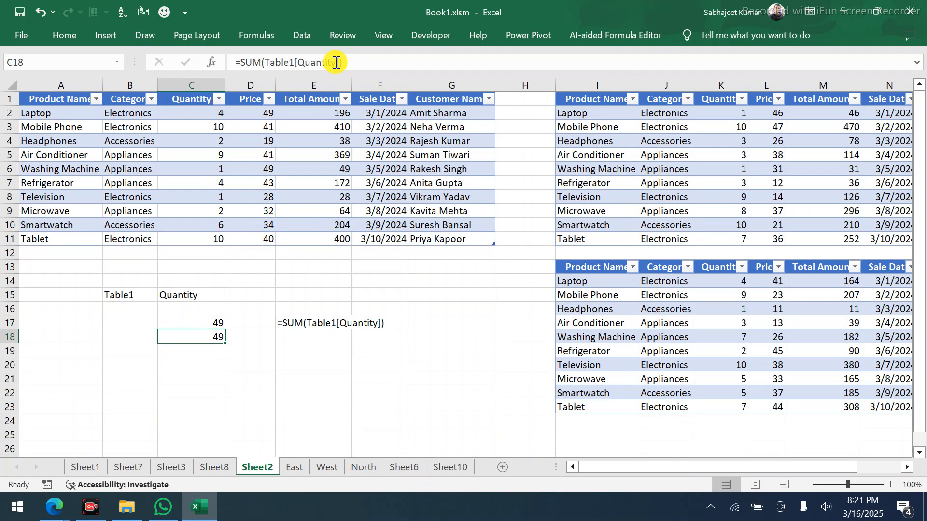
pyautogui.press('Right')
pyautogui.press('Right')
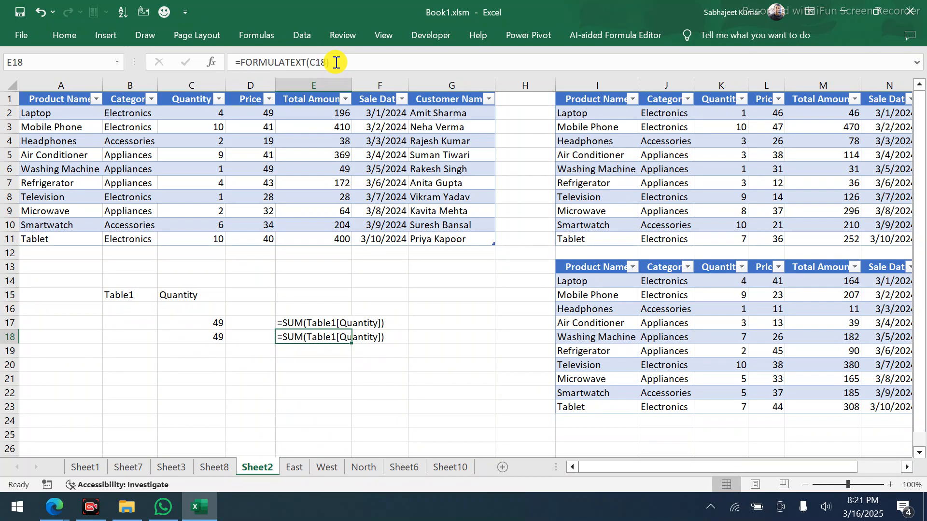
# In the C18 formula, replace the fixed Table1 name with a reference to B15 joined to [Quantity] by &
pyautogui.press('Left')
pyautogui.press('Left')
pyautogui.press('F2')
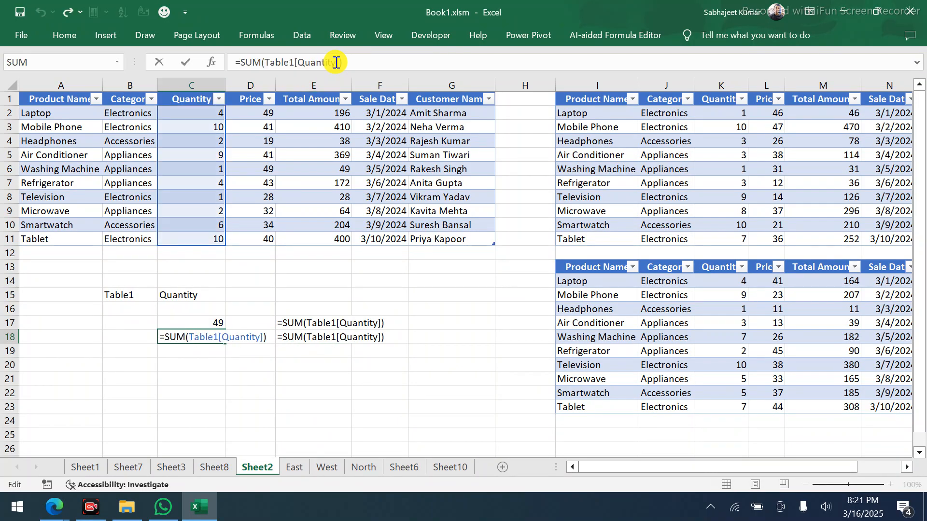
pyautogui.click(220, 335)
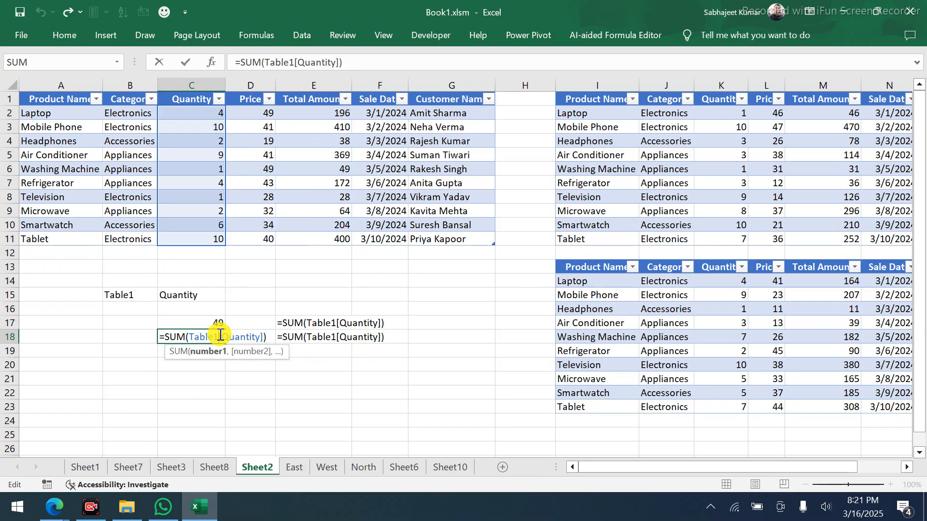
pyautogui.press('BackSpace')
pyautogui.press('BackSpace')
pyautogui.press('BackSpace')
pyautogui.press('BackSpace')
pyautogui.press('BackSpace')
pyautogui.press('BackSpace')
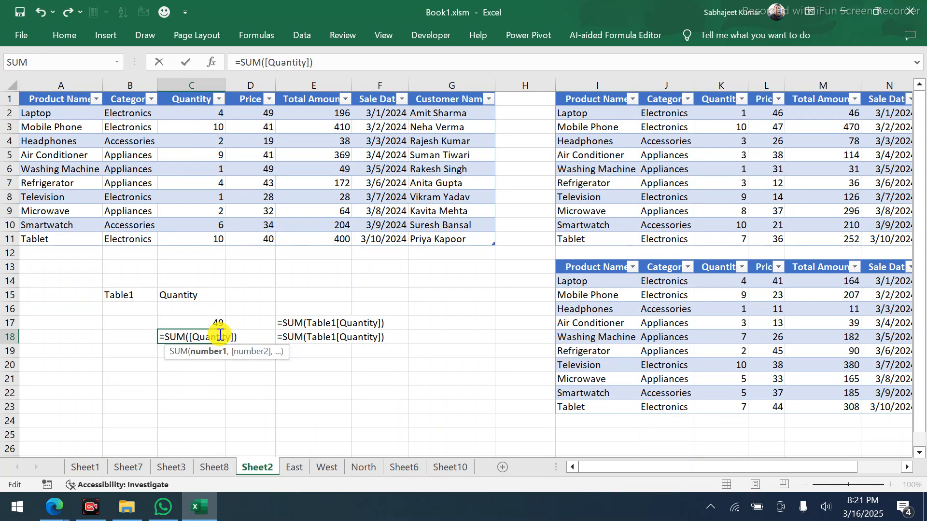
pyautogui.click(124, 295)
pyautogui.write('&')
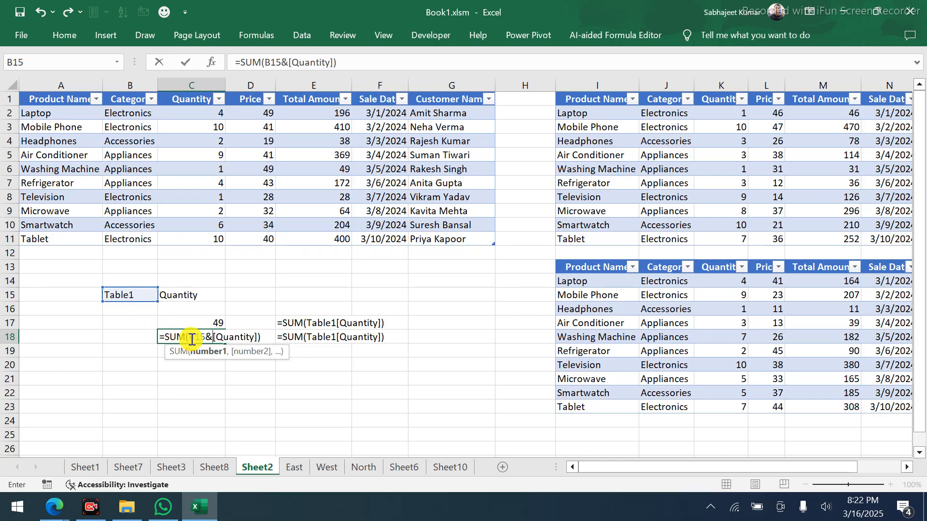
# Put quotation marks around [Quantity], preview the joined text, and enter =SUM(B15&"[Quantity]") in C18
pyautogui.moveTo(189, 338); pyautogui.dragTo(258, 339)
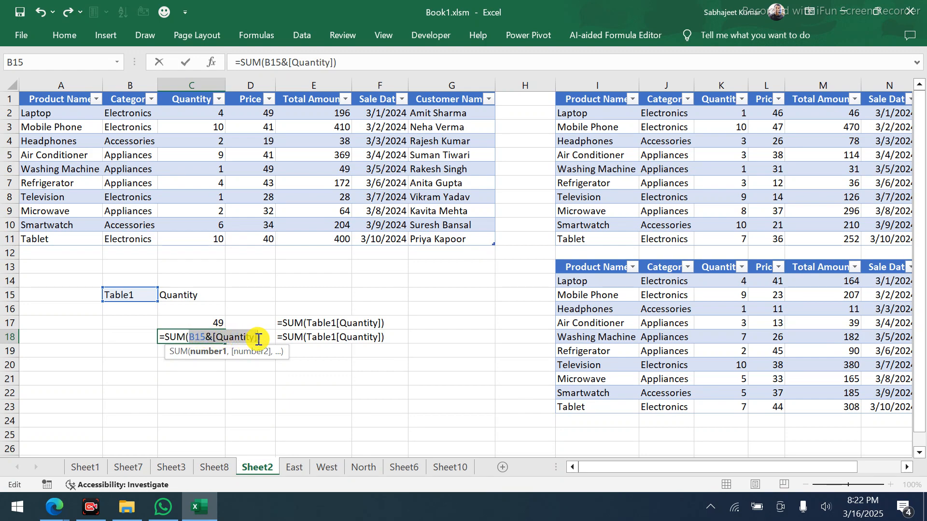
pyautogui.click(212, 337)
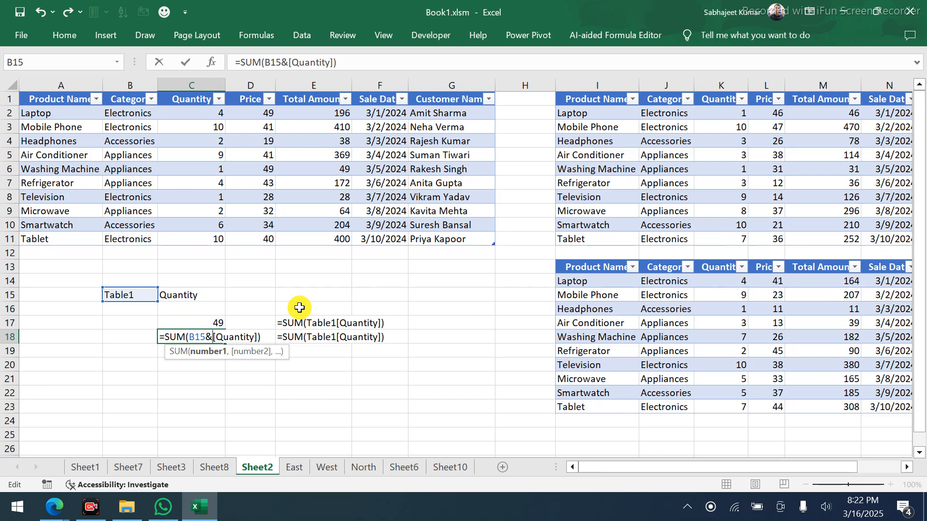
pyautogui.write('"')
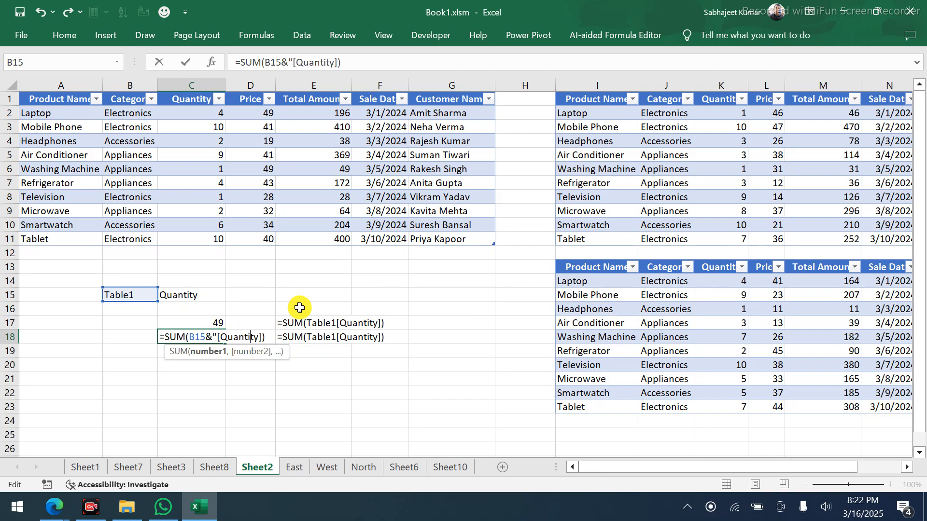
pyautogui.write('"')
pyautogui.moveTo(188, 337); pyautogui.dragTo(264, 341)
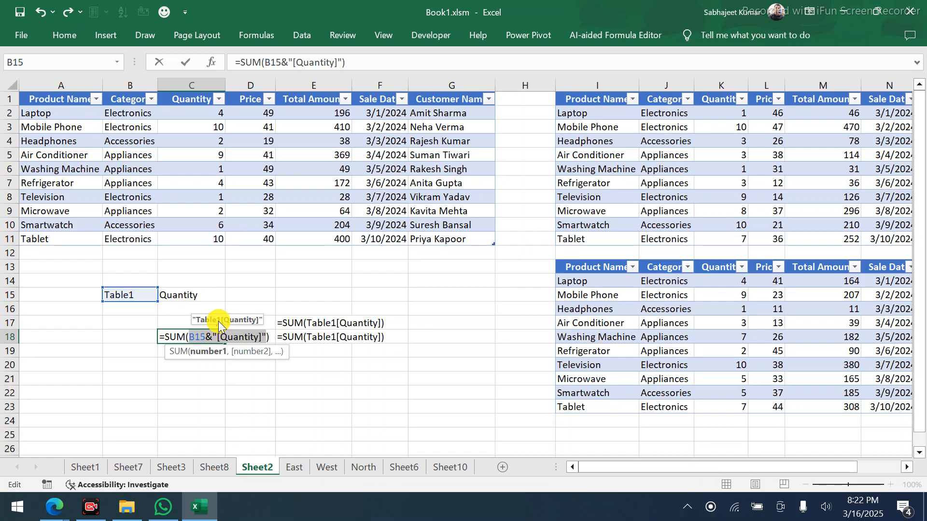
pyautogui.hotkey('ctrl', 'Return')
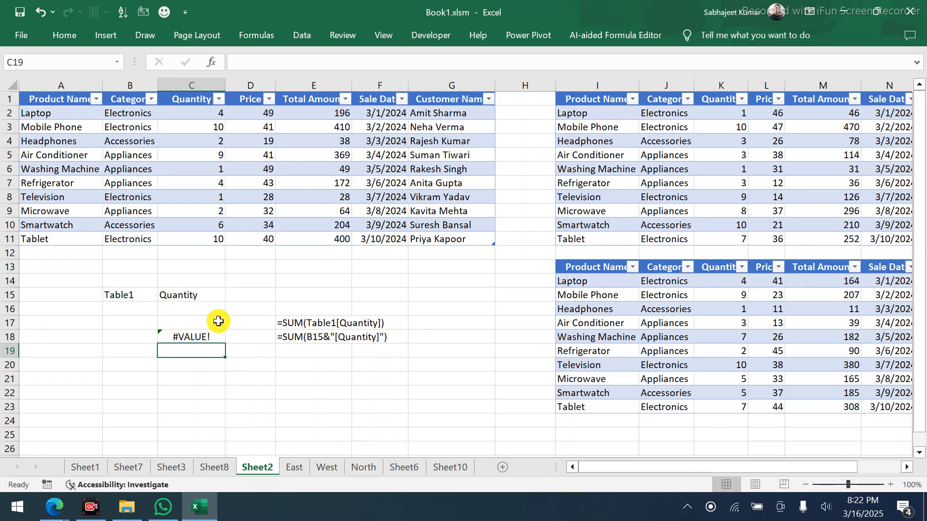
# Wrap the joined text in the C18 formula in INDIRECT, giving =SUM(INDIRECT(B15&"[Quantity]"))
pyautogui.doubleClick(182, 337)
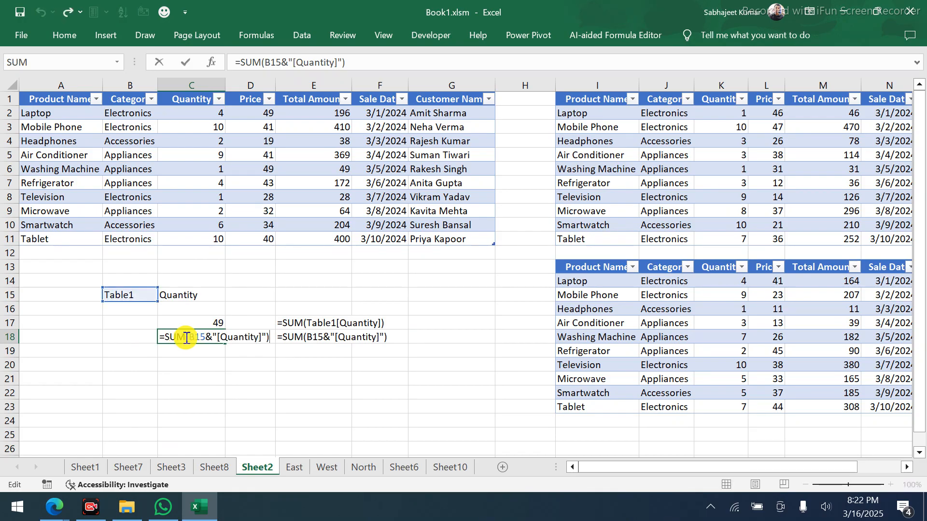
pyautogui.click(190, 338)
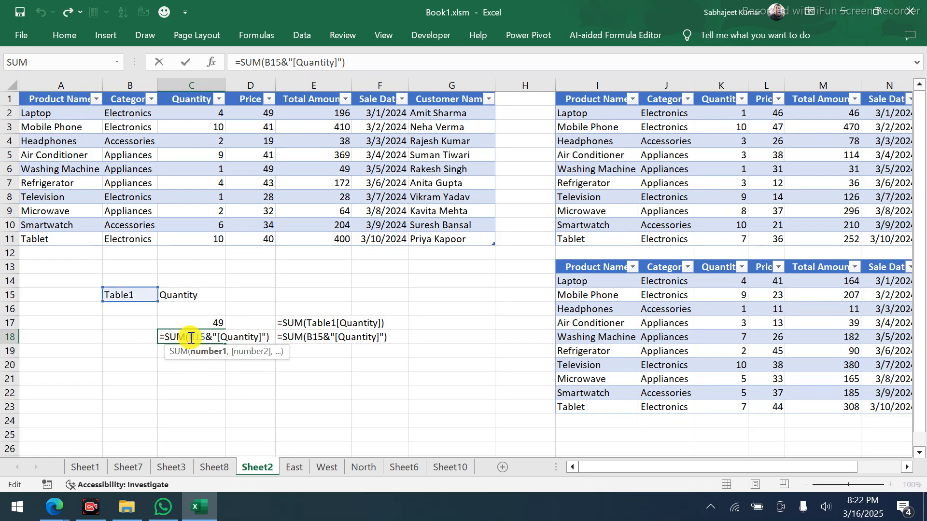
pyautogui.write('in')
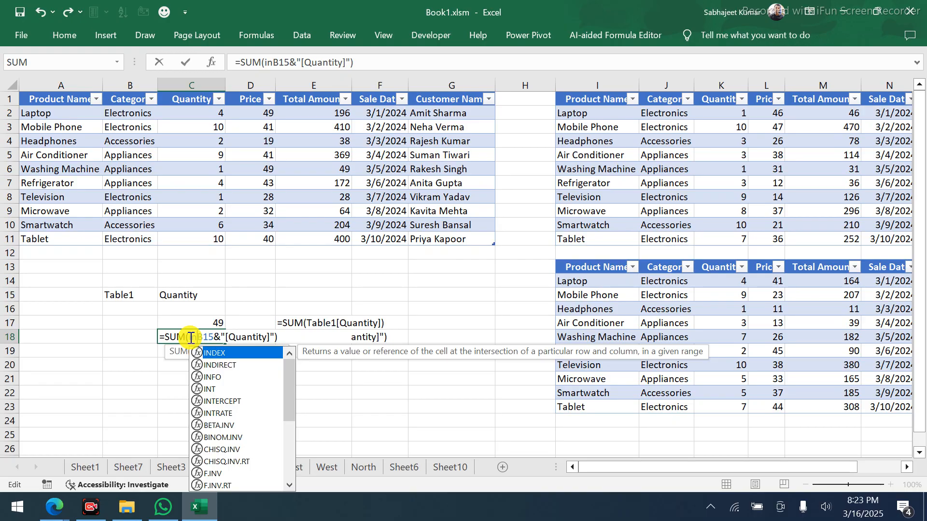
pyautogui.write('di')
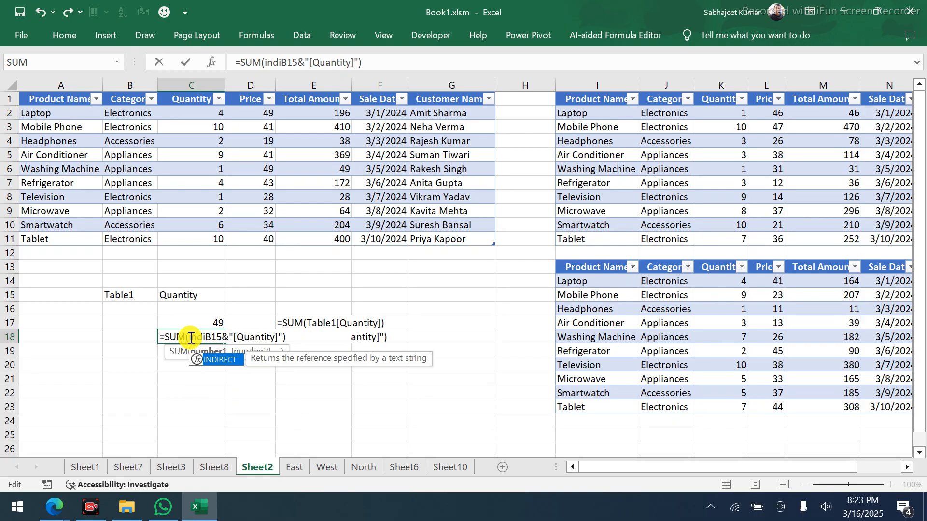
pyautogui.press('Tab')
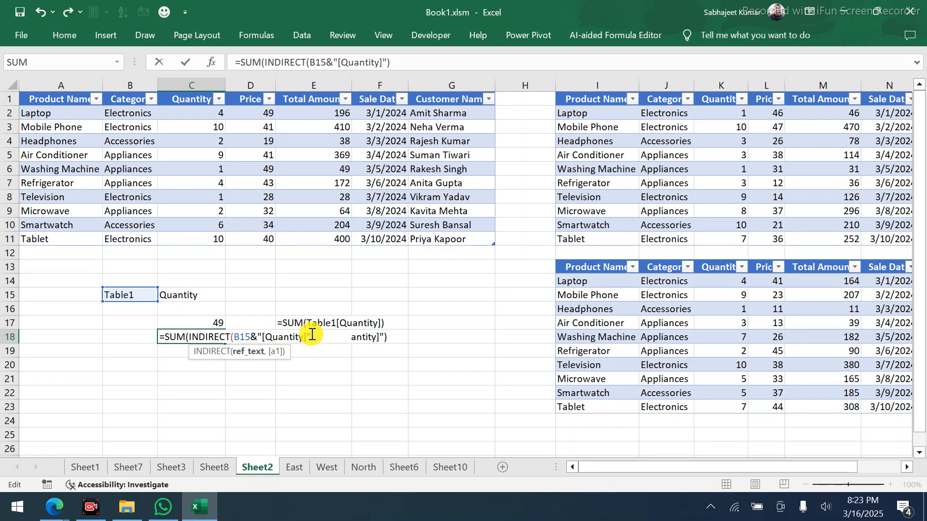
pyautogui.write(')')
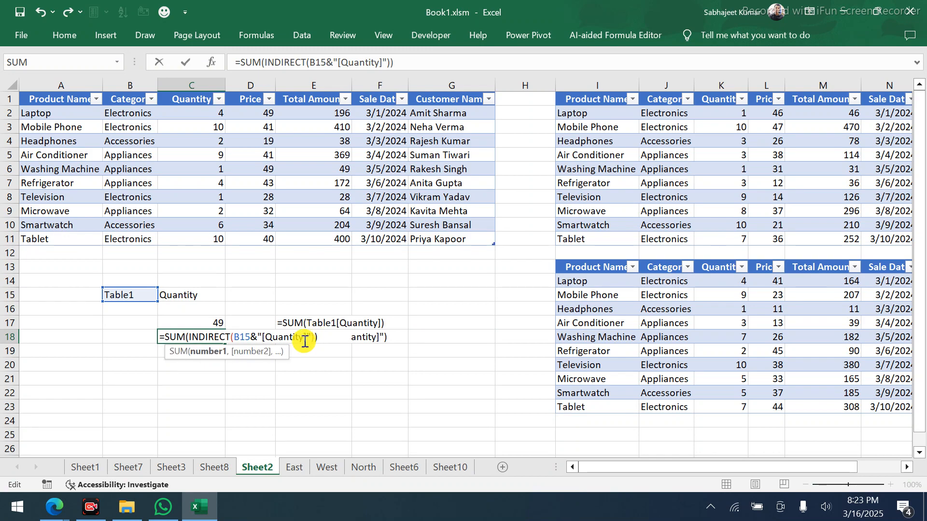
pyautogui.press('Return')
# Change the table name in B15 to Table3
pyautogui.click(211, 338)
pyautogui.press('Up')
pyautogui.press('Up')
pyautogui.press('Up')
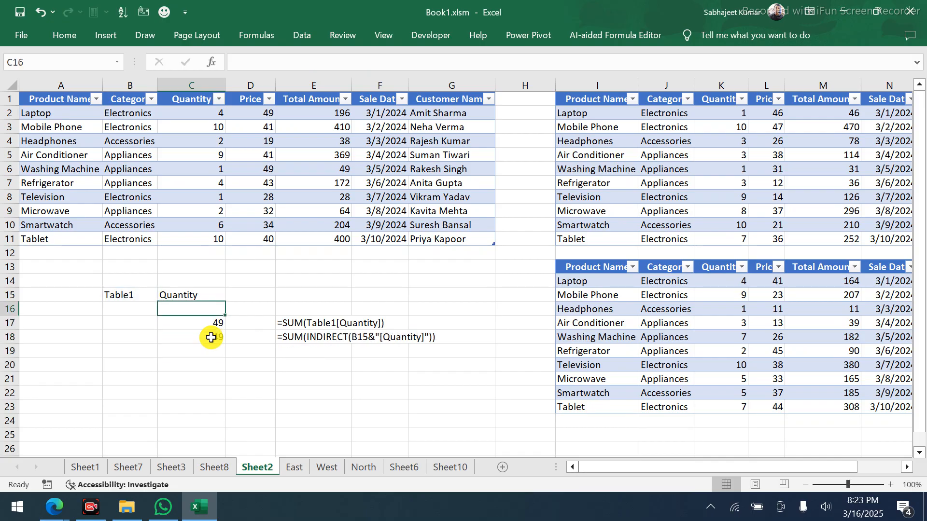
pyautogui.press('Left')
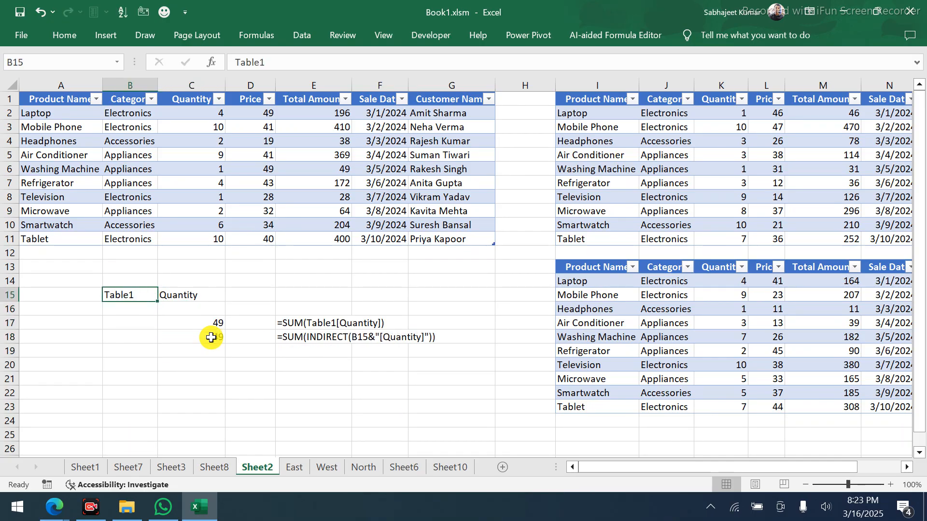
pyautogui.press('F2')
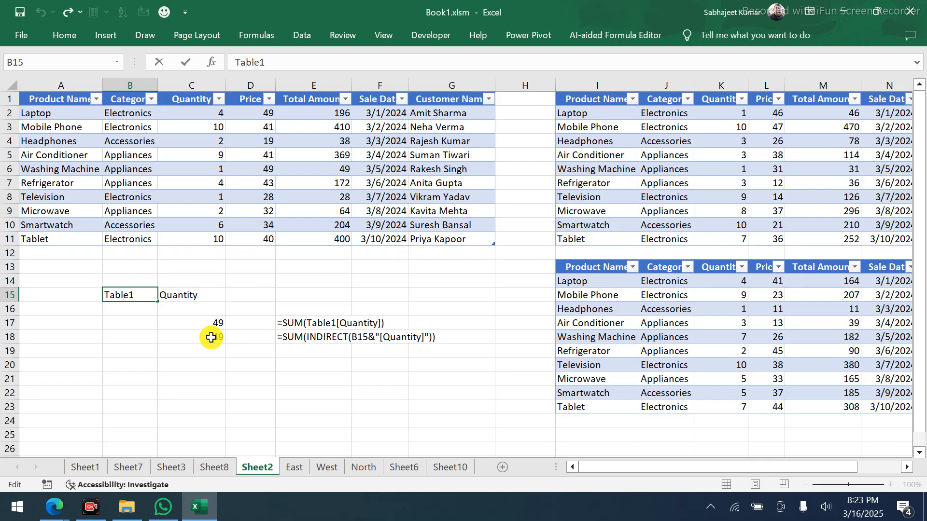
pyautogui.press('BackSpace')
pyautogui.write('3')
pyautogui.press('Return')
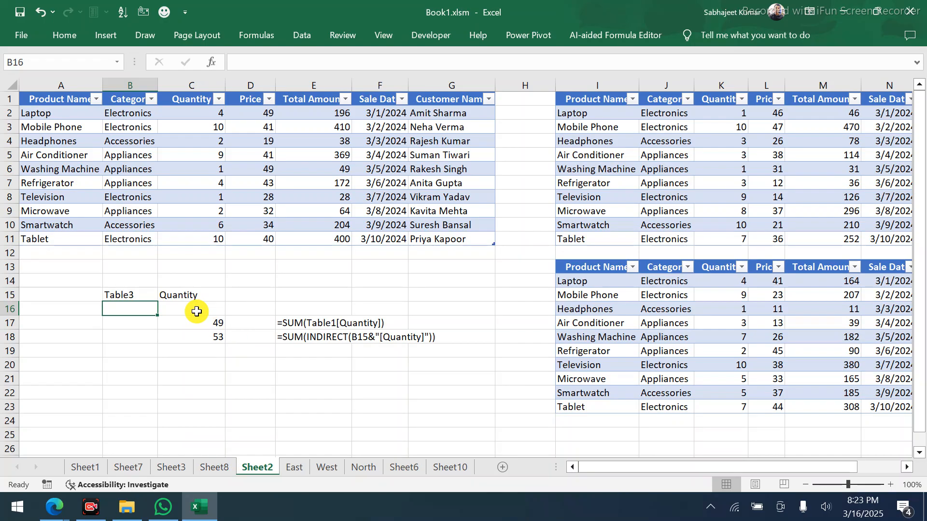
# Compare the C18 result for the table named in B15 with the sum of the Quantity cells K14:K23
pyautogui.click(142, 295)
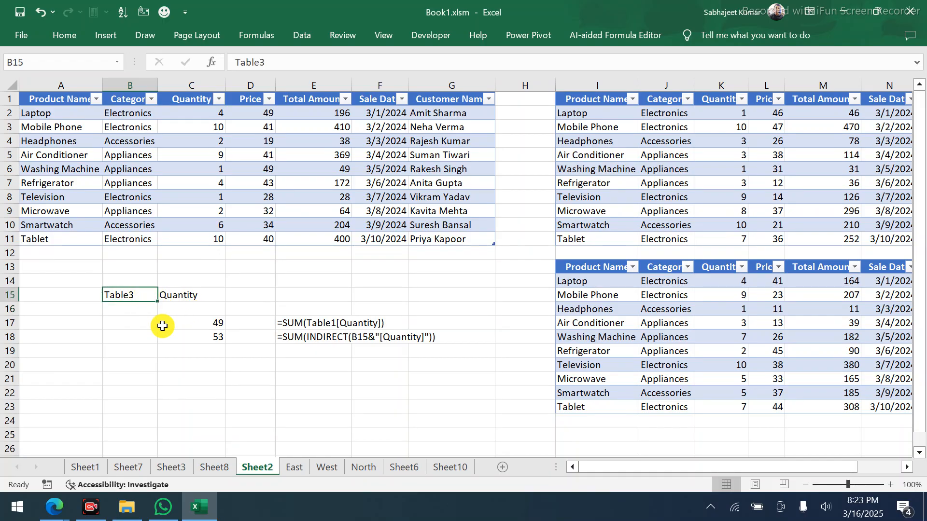
pyautogui.click(193, 333)
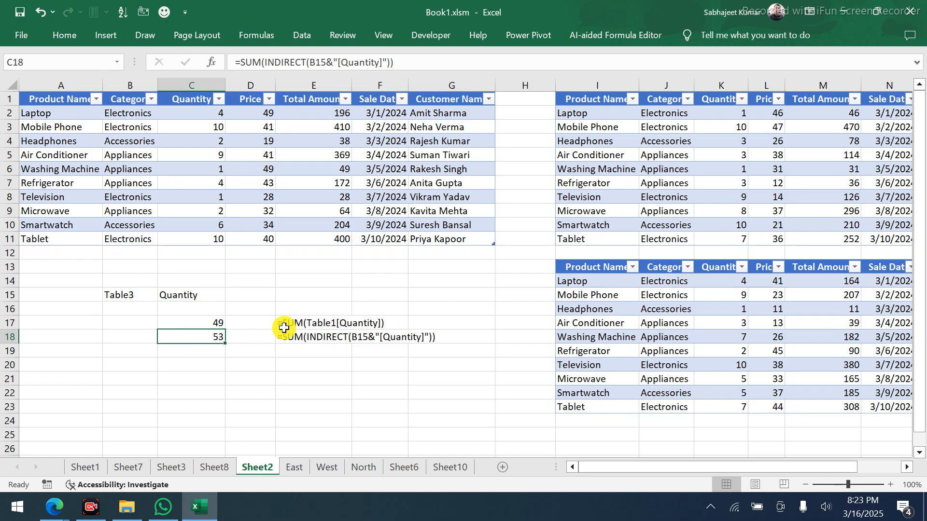
pyautogui.click(134, 296)
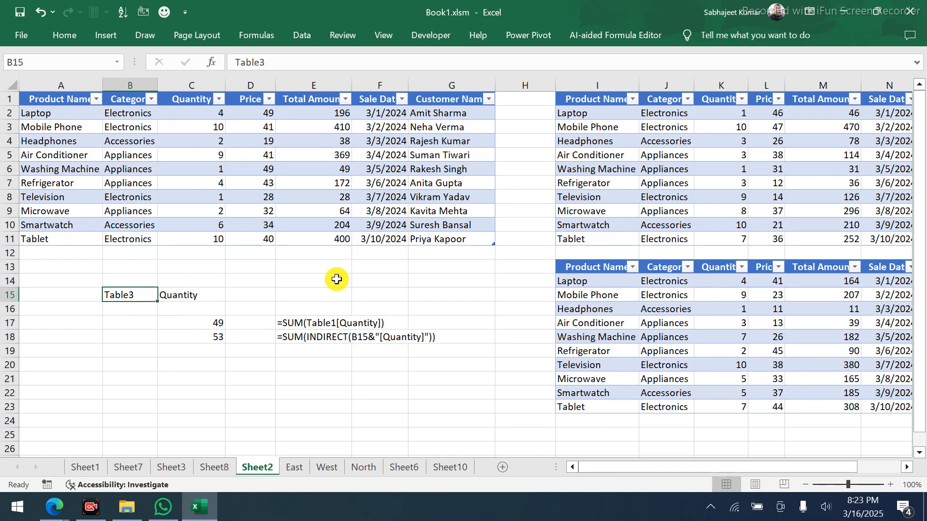
pyautogui.click(728, 285)
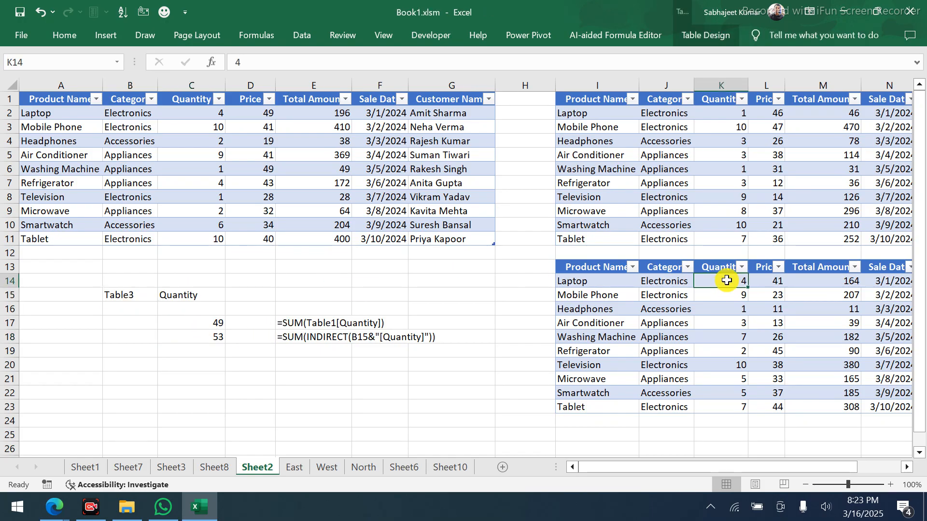
pyautogui.moveTo(729, 286); pyautogui.dragTo(735, 407)
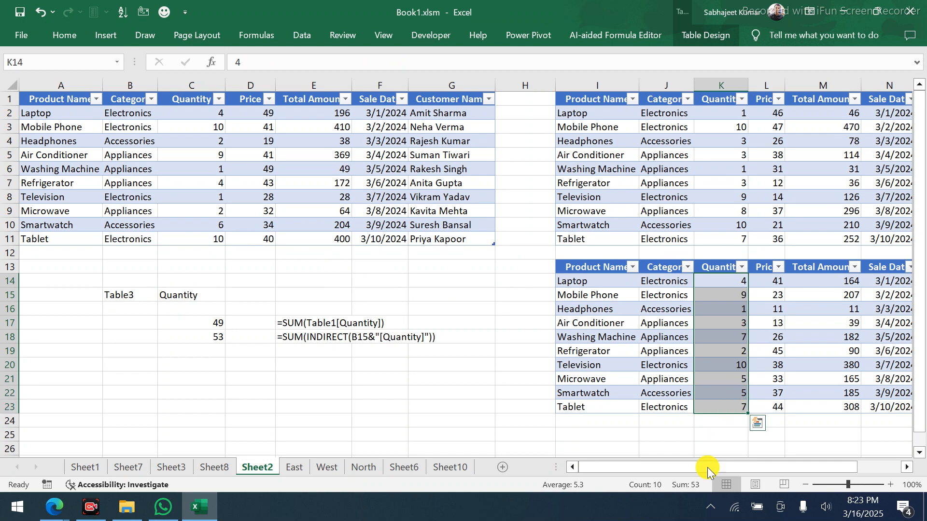
pyautogui.click(694, 491)
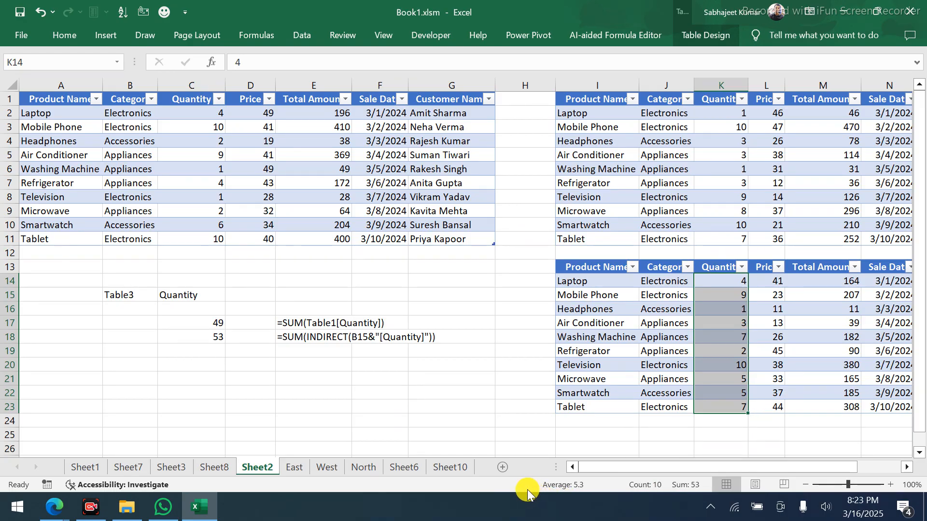
# Review the product rate lists on the East, West and North sheets and the lookup layout on Sheet6
pyautogui.click(303, 471)
pyautogui.click(328, 467)
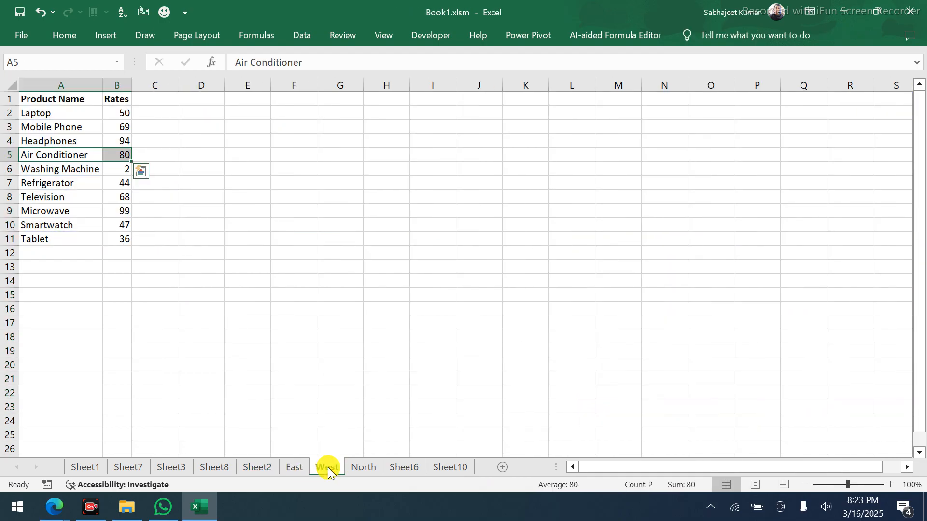
pyautogui.click(355, 468)
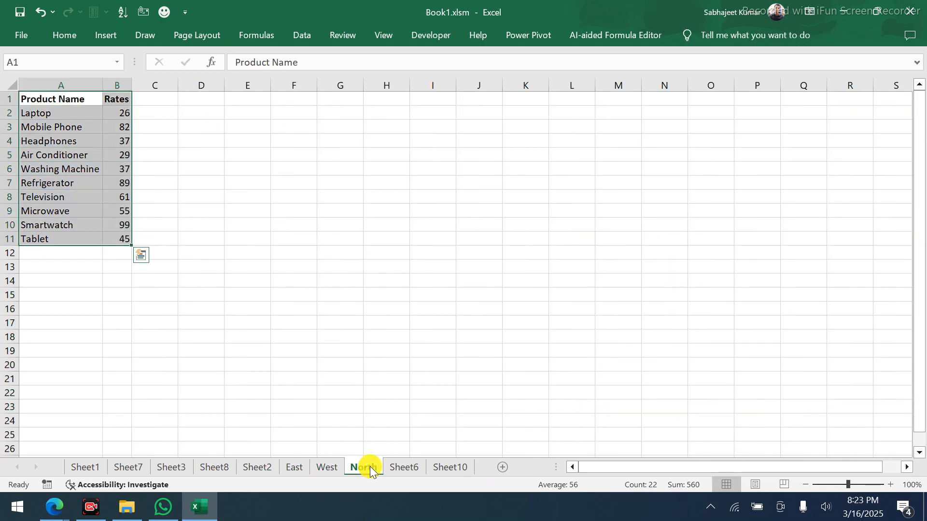
pyautogui.click(396, 467)
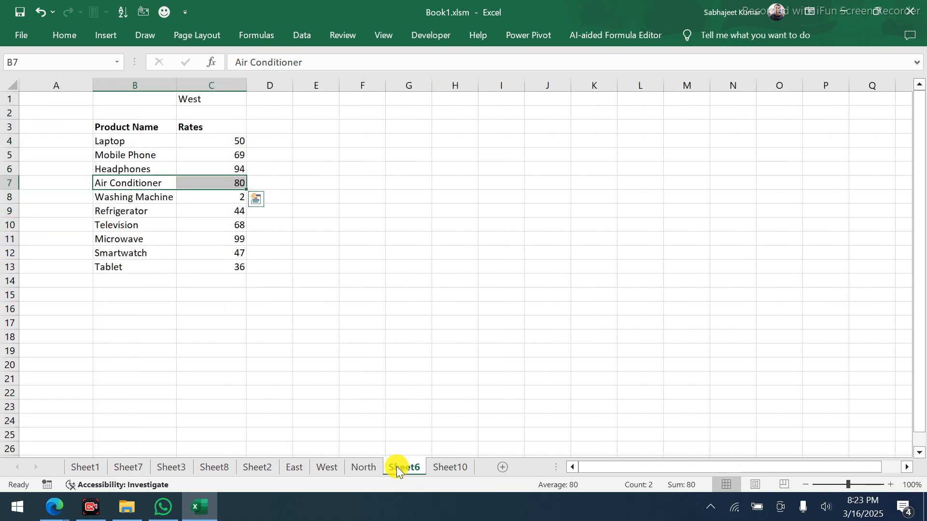
pyautogui.click(294, 468)
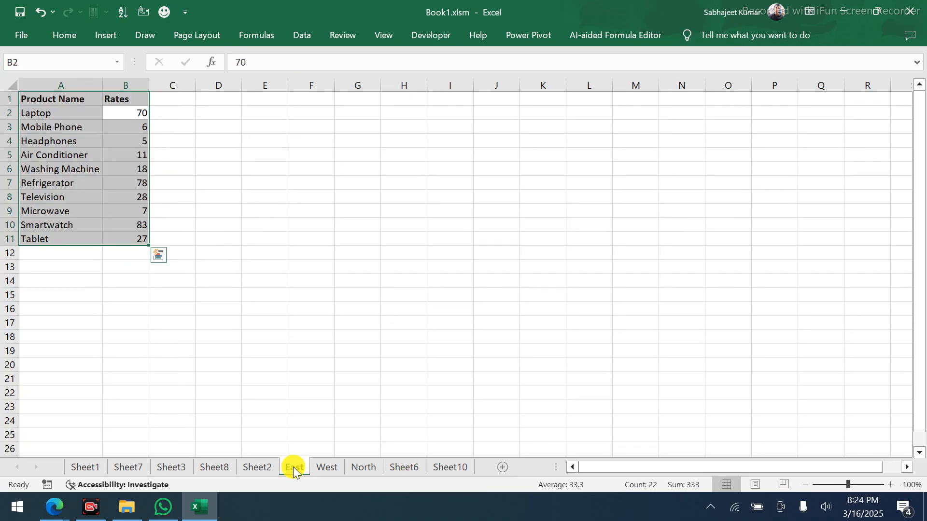
pyautogui.click(294, 467)
pyautogui.click(320, 468)
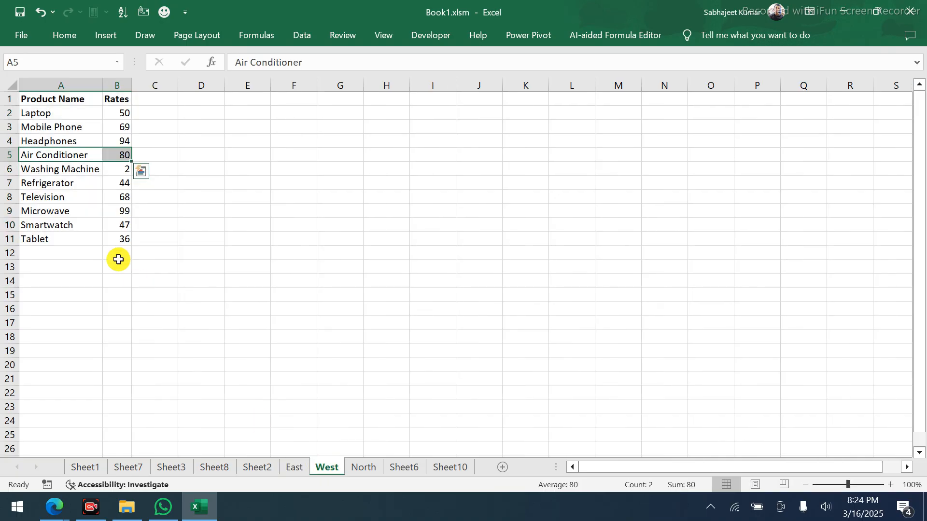
pyautogui.moveTo(62, 113); pyautogui.dragTo(121, 113)
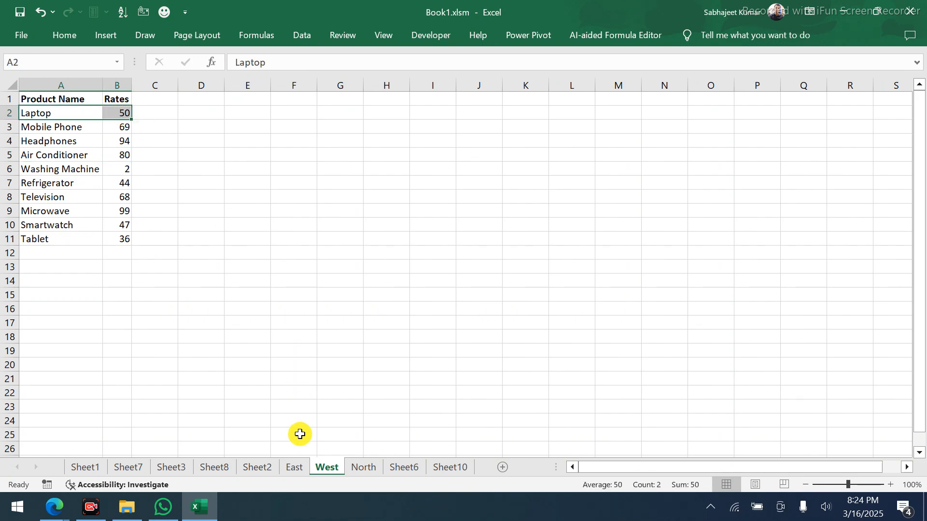
pyautogui.click(292, 469)
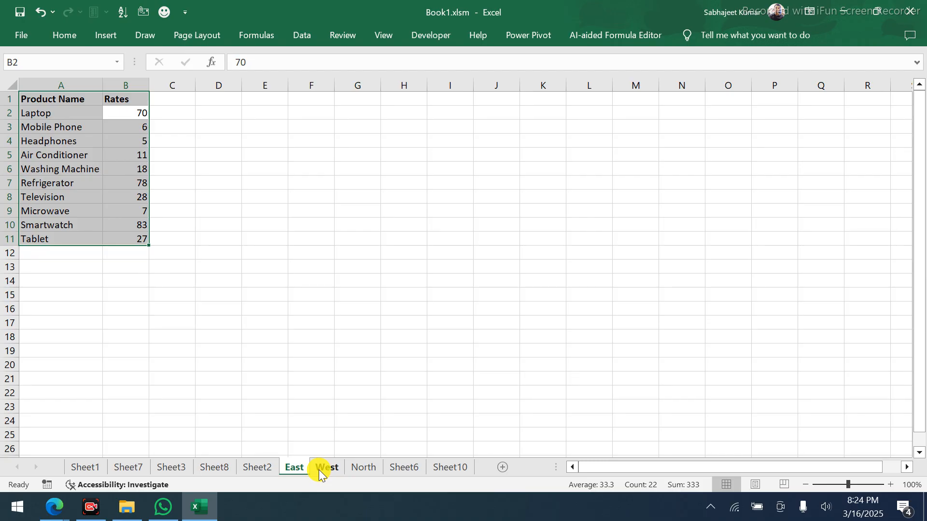
pyautogui.click(355, 471)
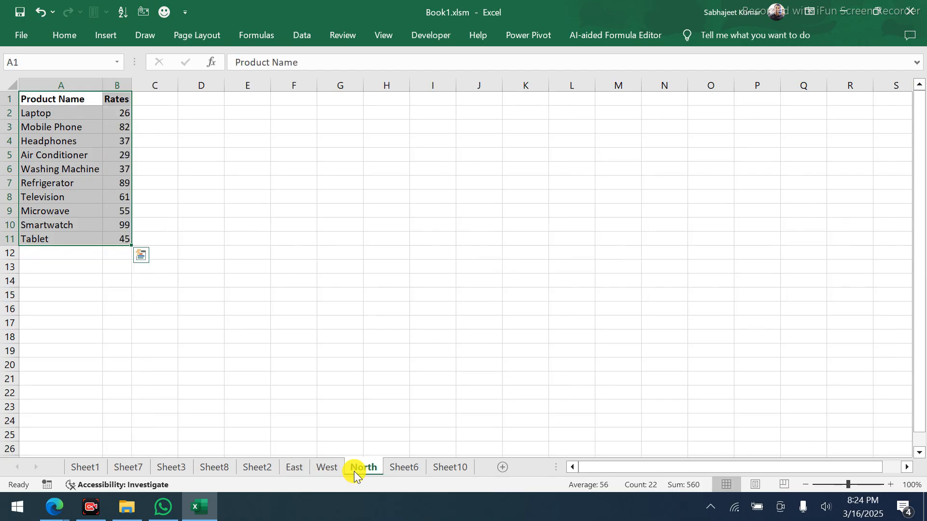
# On Sheet6, examine the region name in C1 and the lookup formulas in the Rates column
pyautogui.click(394, 471)
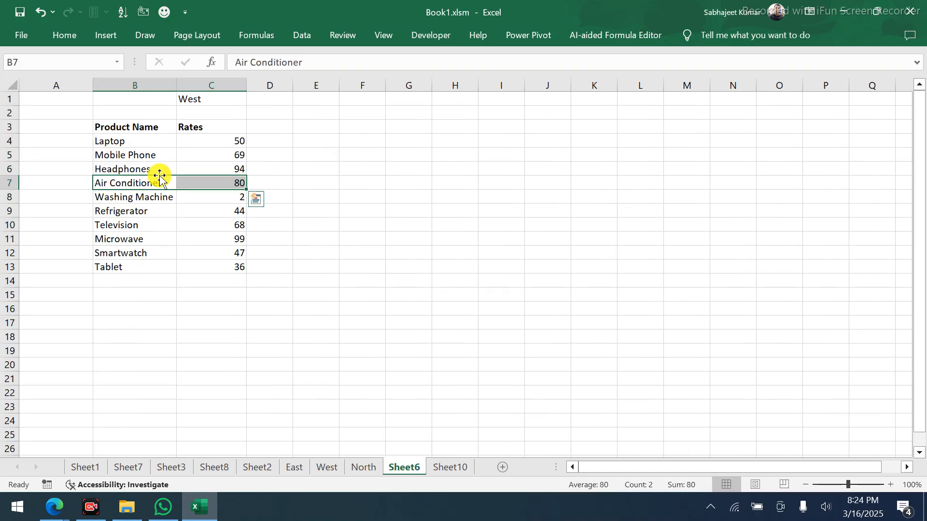
pyautogui.click(188, 102)
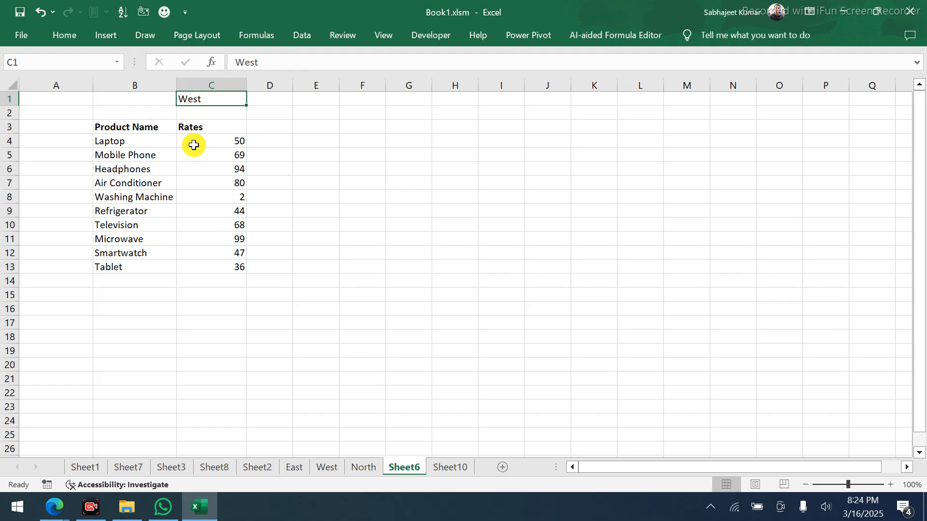
pyautogui.moveTo(192, 143); pyautogui.dragTo(193, 222)
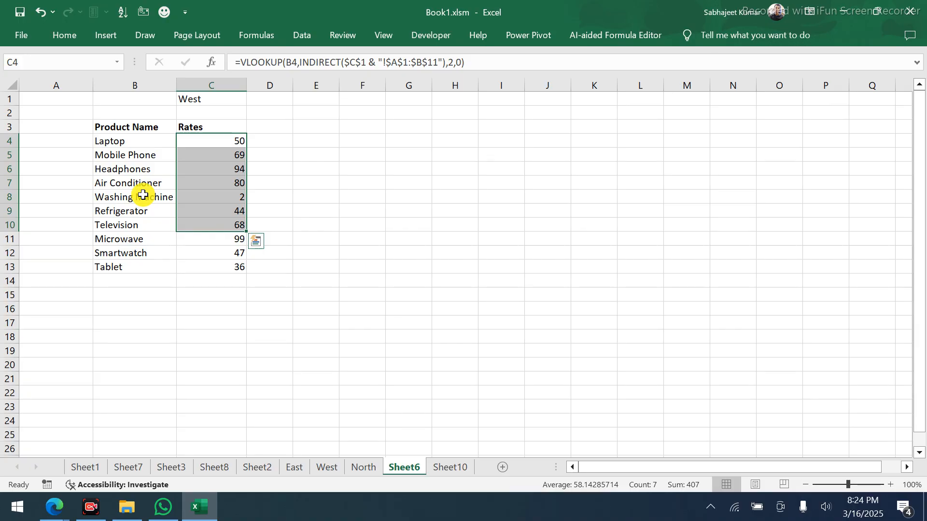
pyautogui.click(229, 139)
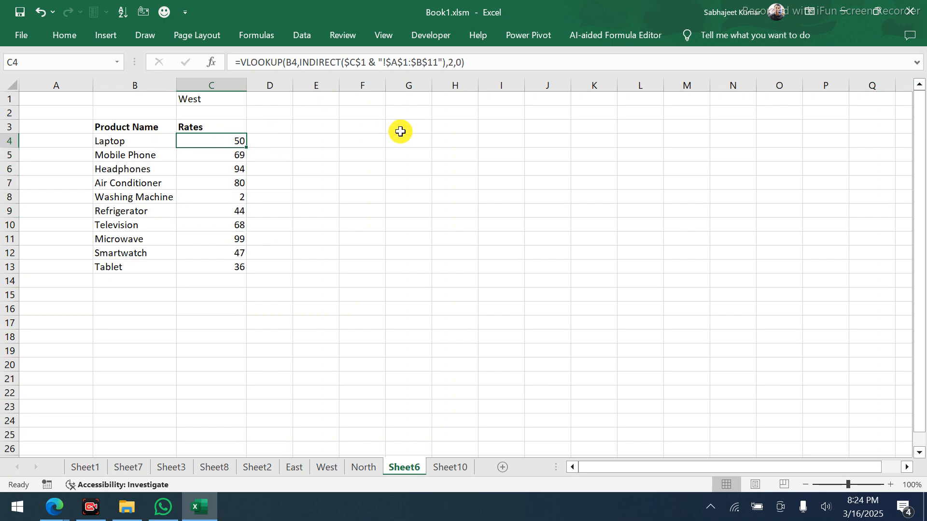
pyautogui.click(429, 139)
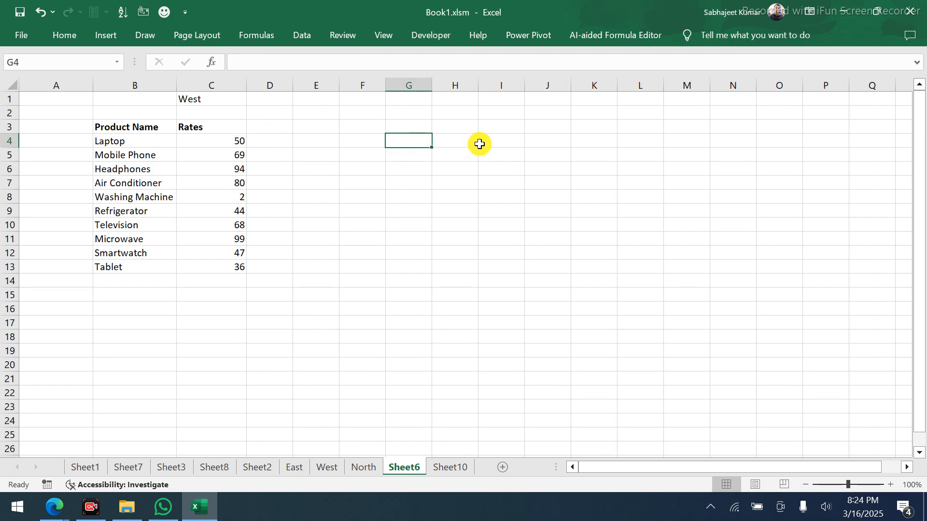
# Show the C4 lookup formula as text in D2 of Sheet6 with =FORMULATEXT(C4)
pyautogui.click(289, 113)
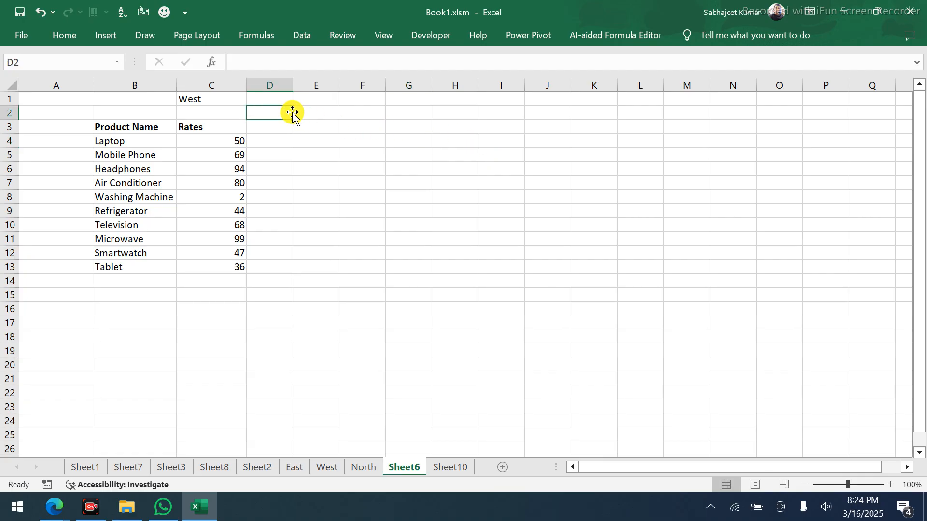
pyautogui.write('=f')
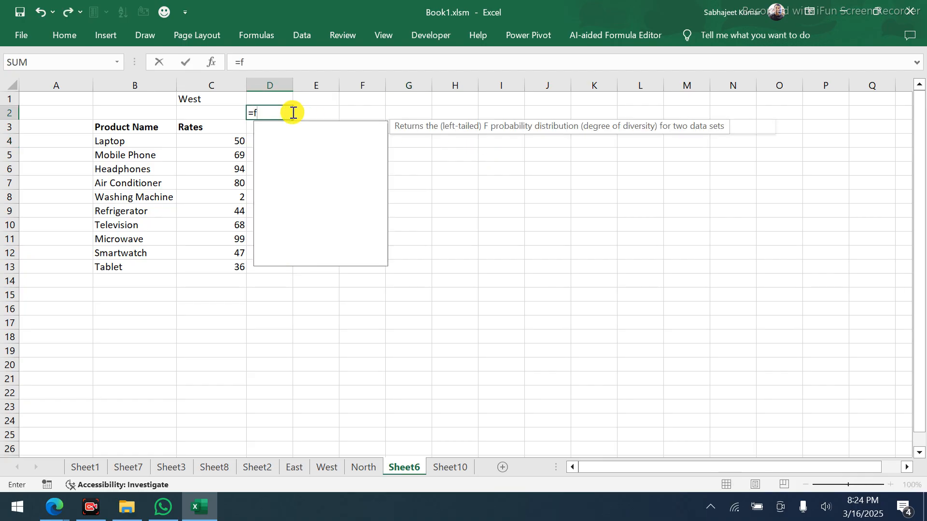
pyautogui.write('orma')
pyautogui.press('Tab')
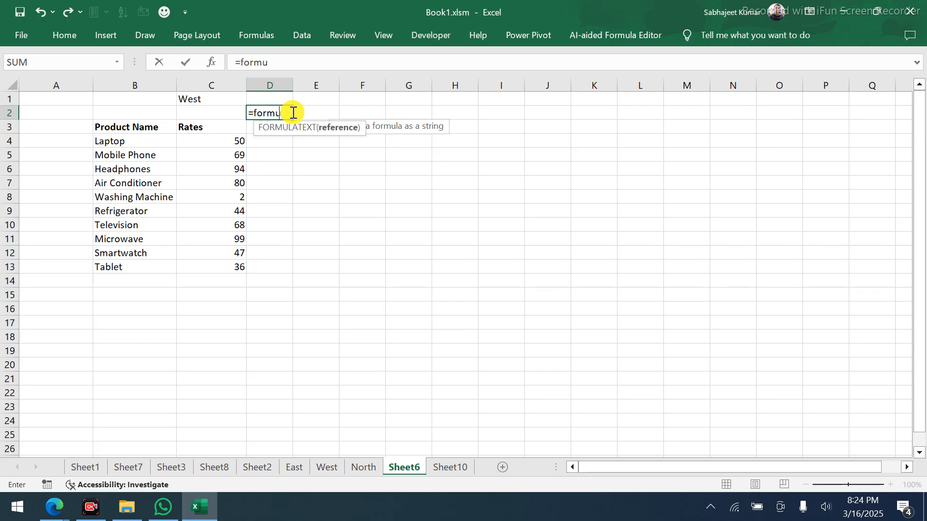
pyautogui.click(213, 137)
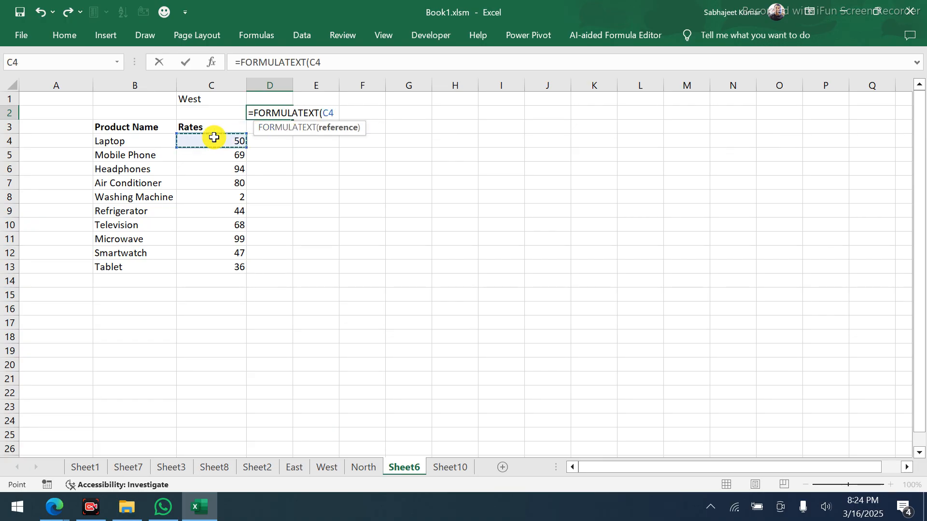
pyautogui.press('Return')
pyautogui.press('Up')
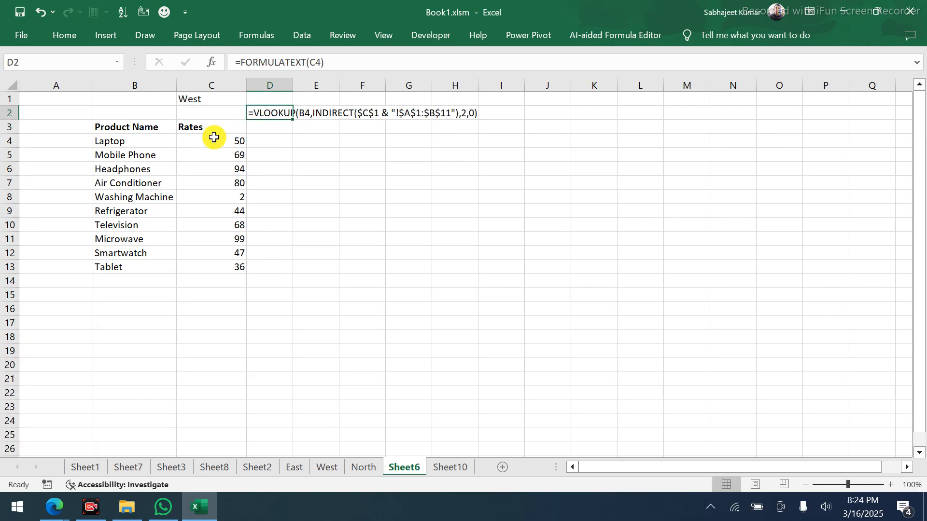
# Look up the Laptop rate from the West sheet in D4 with =VLOOKUP(B4,West!A1:B11,2,0)
pyautogui.press('Down')
pyautogui.press('Down')
pyautogui.write('=')
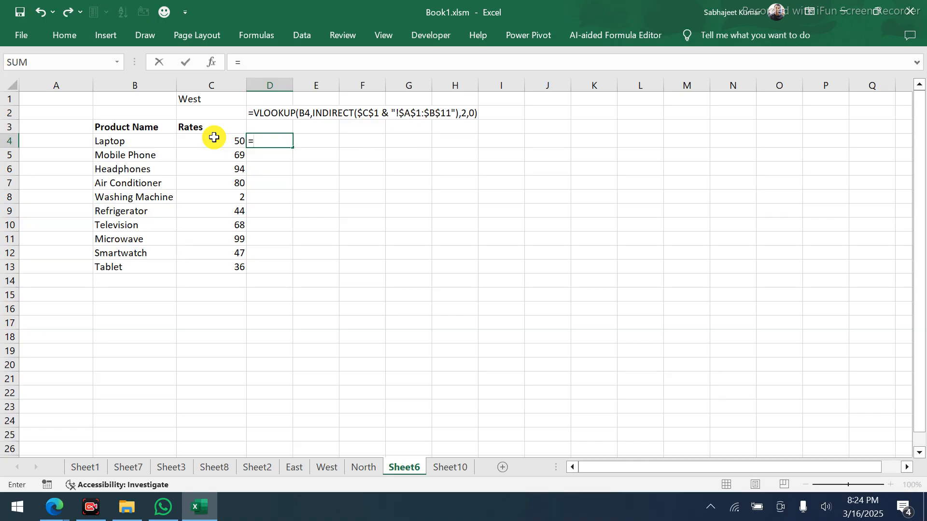
pyautogui.write('v')
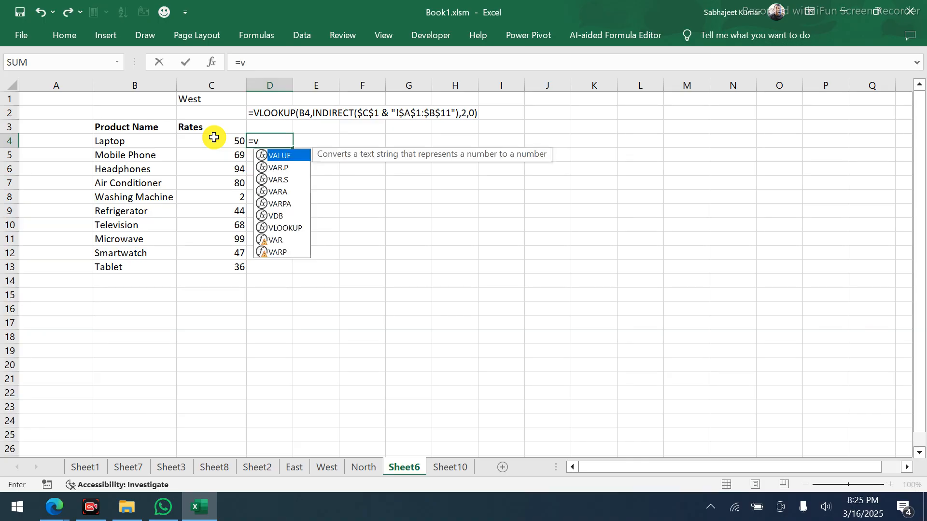
pyautogui.write('l')
pyautogui.press('Tab')
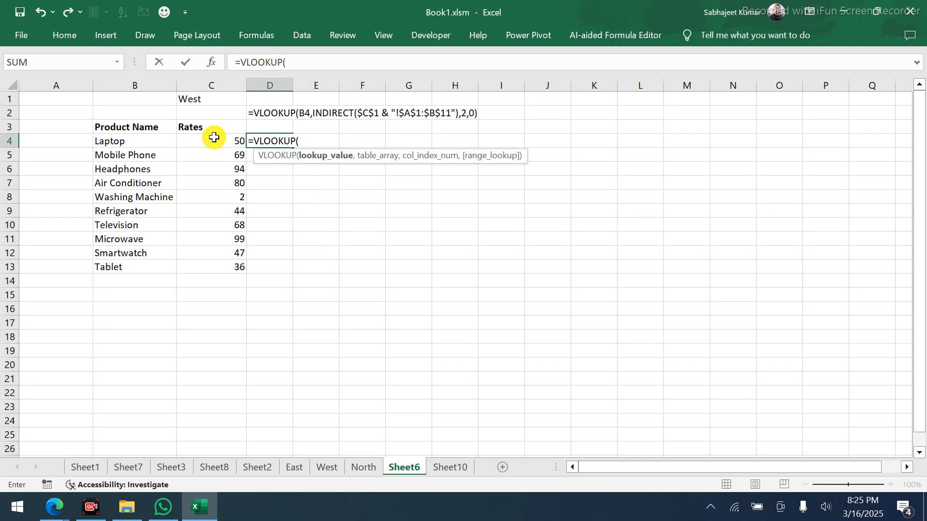
pyautogui.click(138, 137)
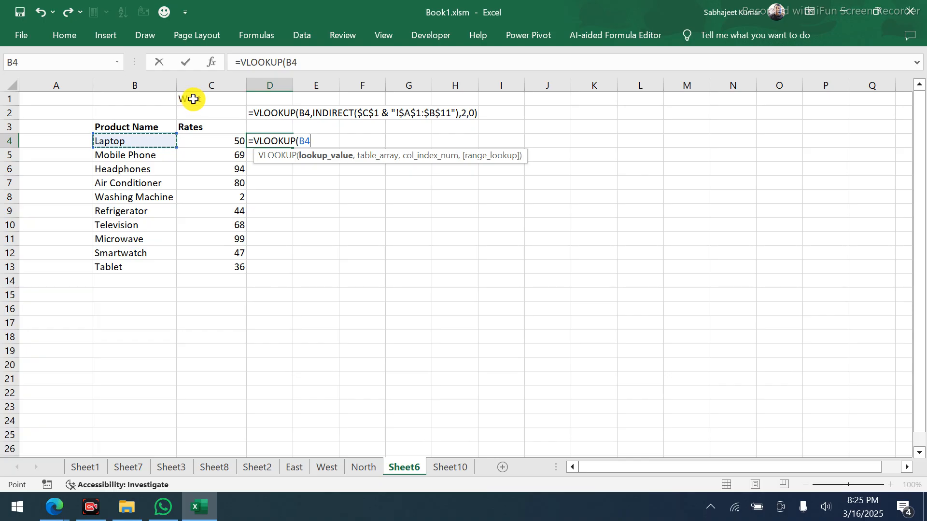
pyautogui.write(',')
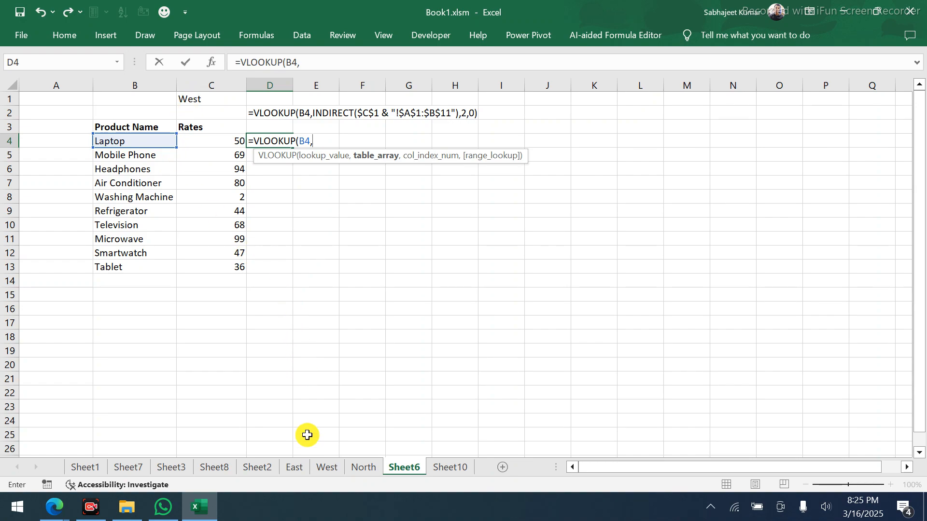
pyautogui.click(326, 467)
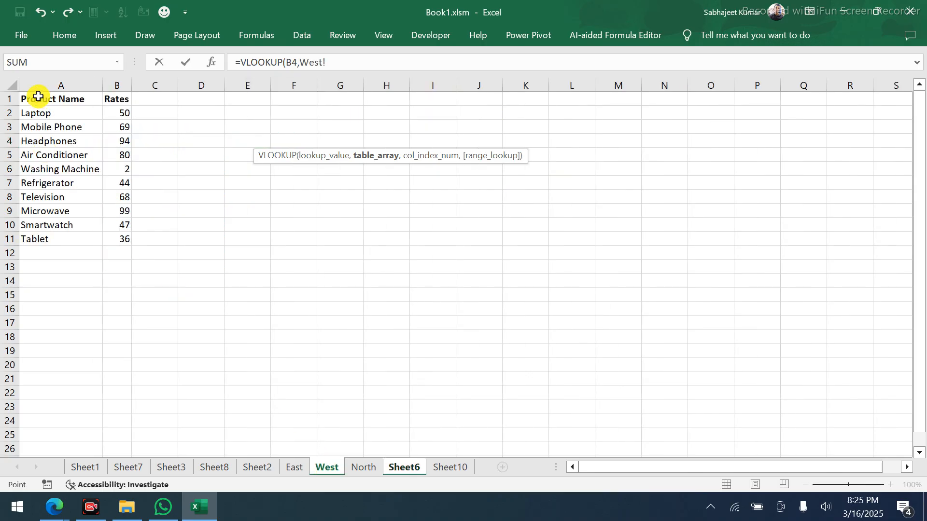
pyautogui.moveTo(37, 98); pyautogui.dragTo(109, 230)
pyautogui.write(',')
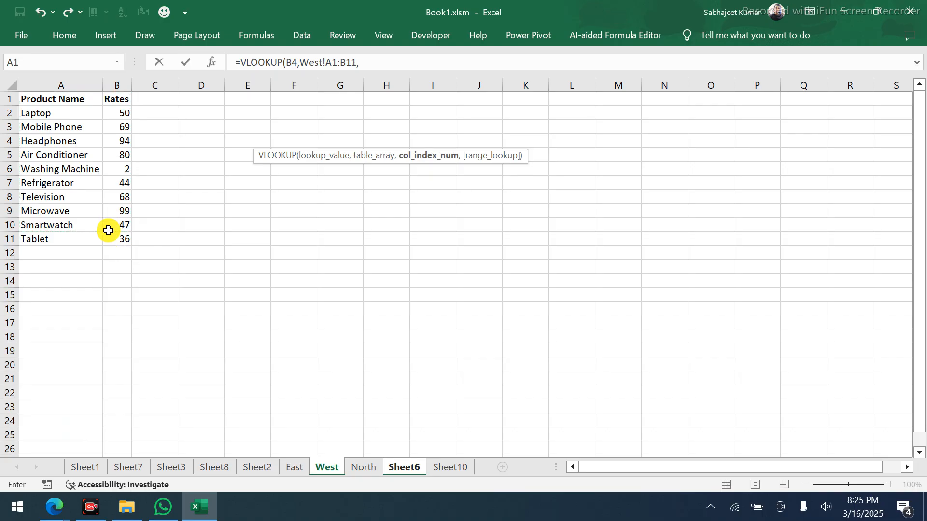
pyautogui.write('2,0')
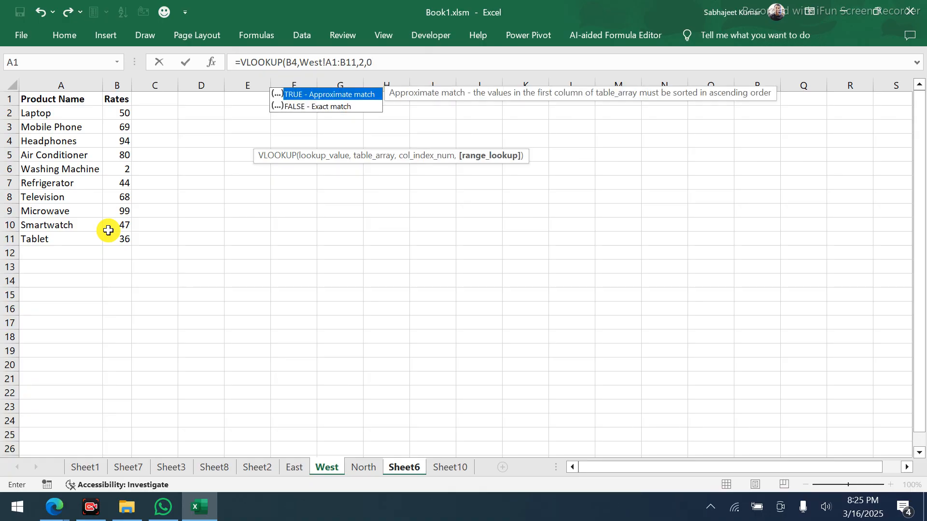
pyautogui.press('Return')
# Make the D4 lookup range absolute as West!$A$1:$B$11 and fill the formula down to D13
pyautogui.press('Up')
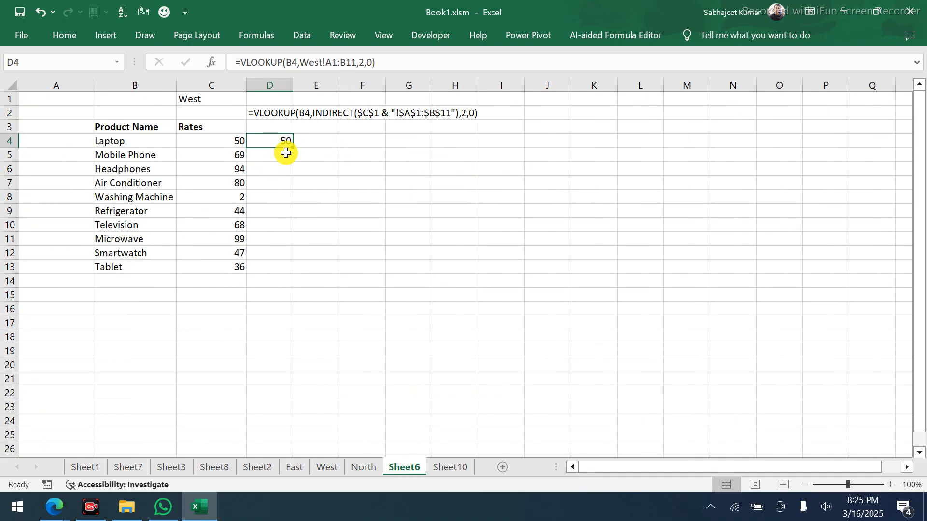
pyautogui.click(339, 61)
pyautogui.moveTo(339, 61); pyautogui.dragTo(356, 62)
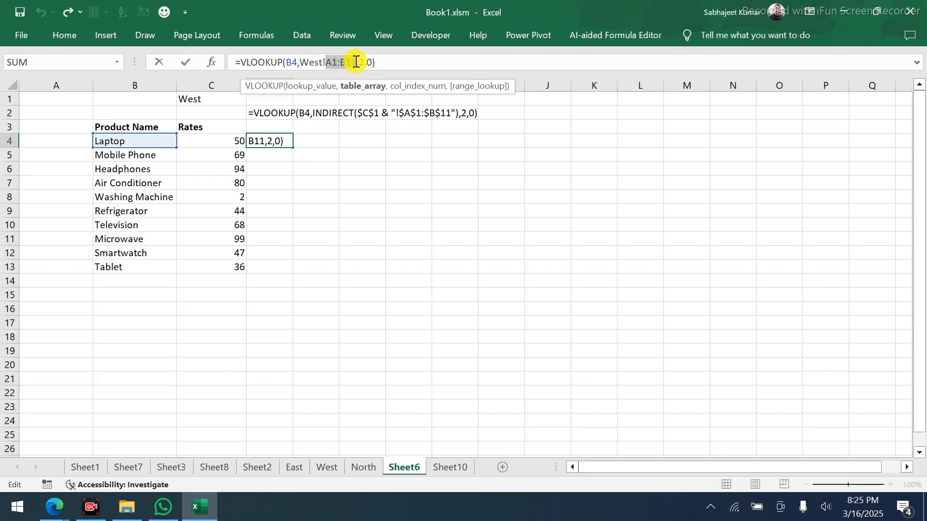
pyautogui.press('F4')
pyautogui.press('Return')
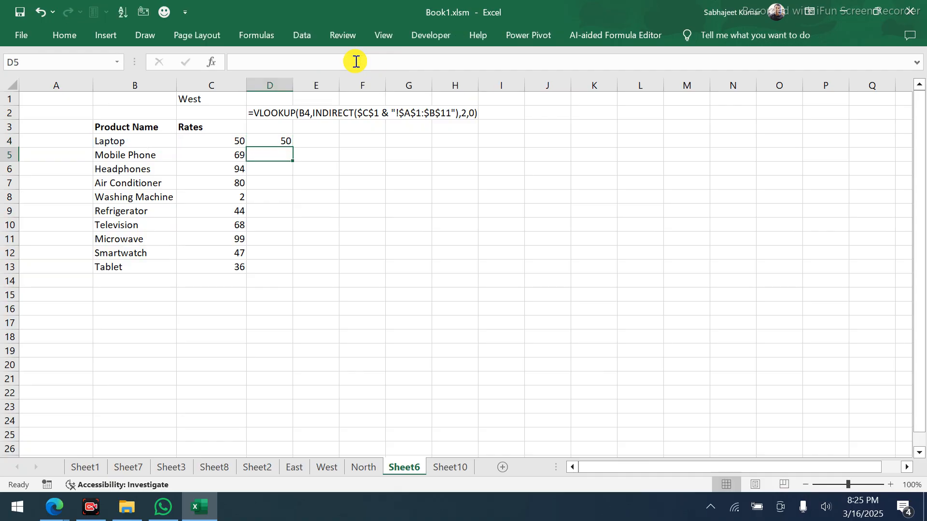
pyautogui.press('Up')
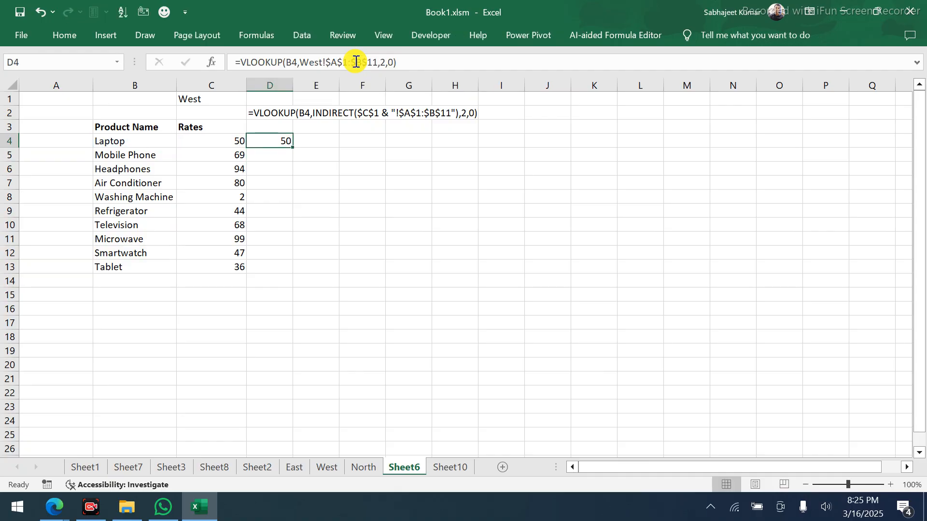
pyautogui.doubleClick(293, 152)
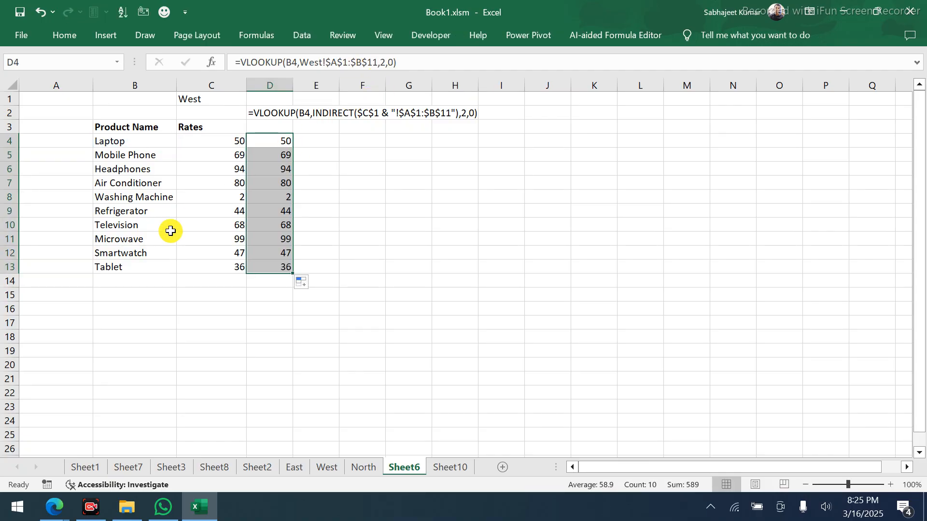
# Compare the Smartwatch rate on Sheet6 with the Smartwatch row on the West sheet
pyautogui.moveTo(118, 252); pyautogui.dragTo(278, 254)
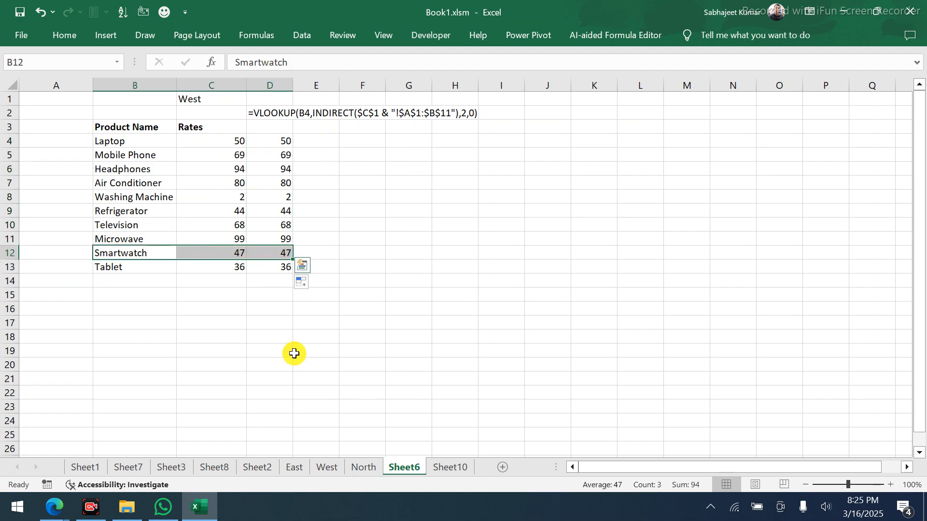
pyautogui.click(326, 470)
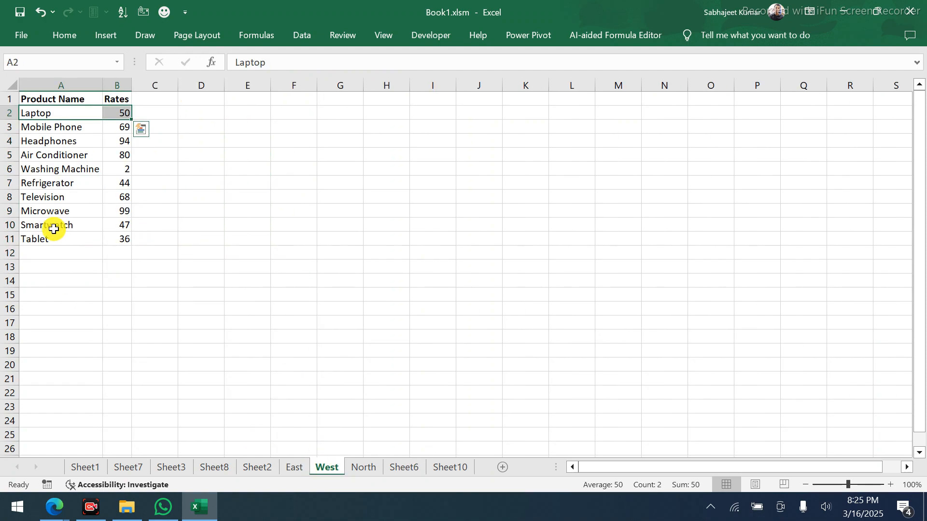
pyautogui.moveTo(53, 229); pyautogui.dragTo(118, 226)
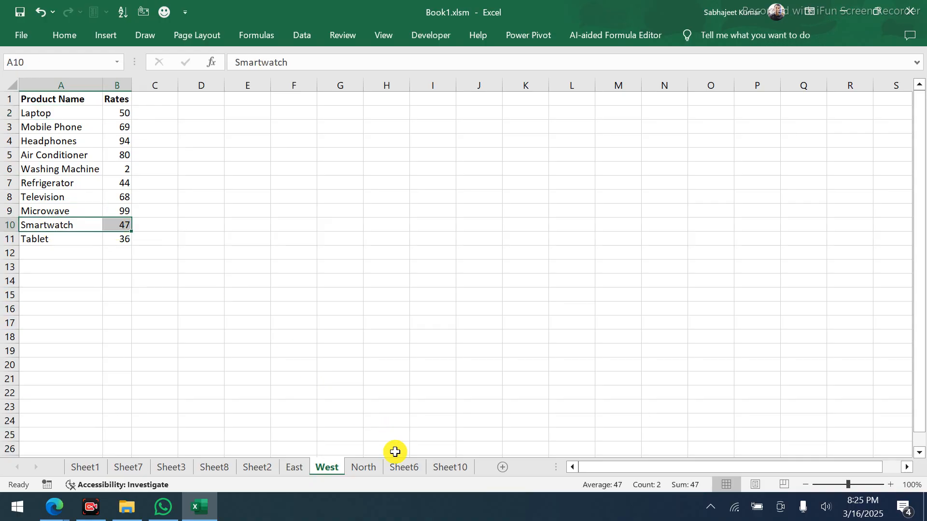
pyautogui.click(398, 468)
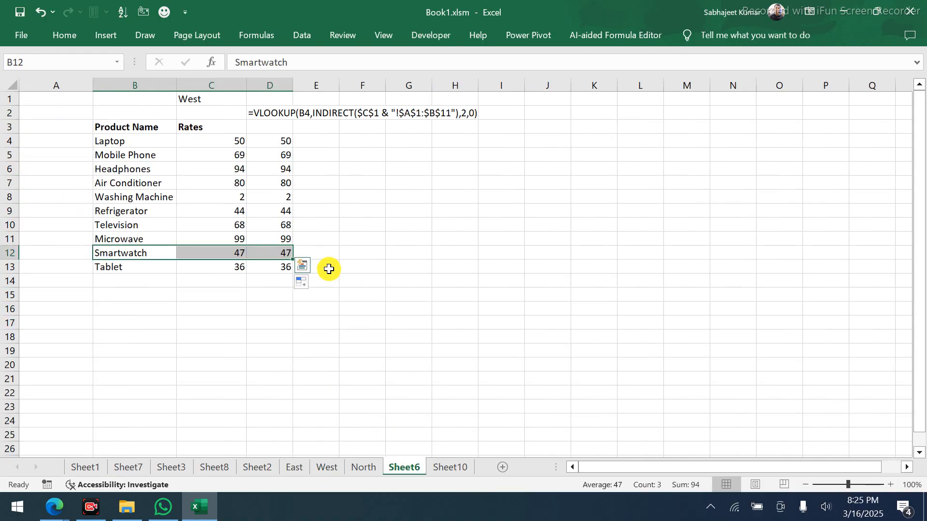
# Copy the VLOOKUP expression in cell D4 without its leading equals sign, leaving the cell unchanged
pyautogui.click(277, 144)
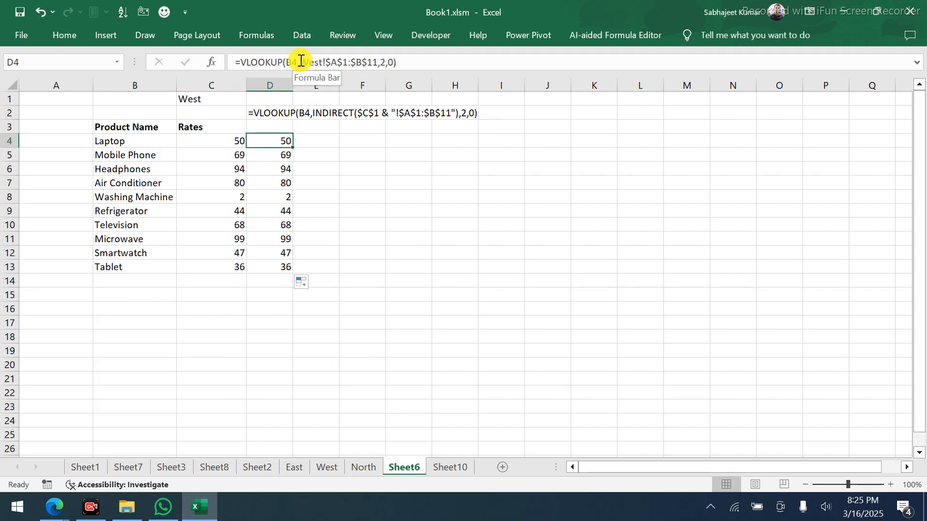
pyautogui.moveTo(301, 61); pyautogui.dragTo(322, 61)
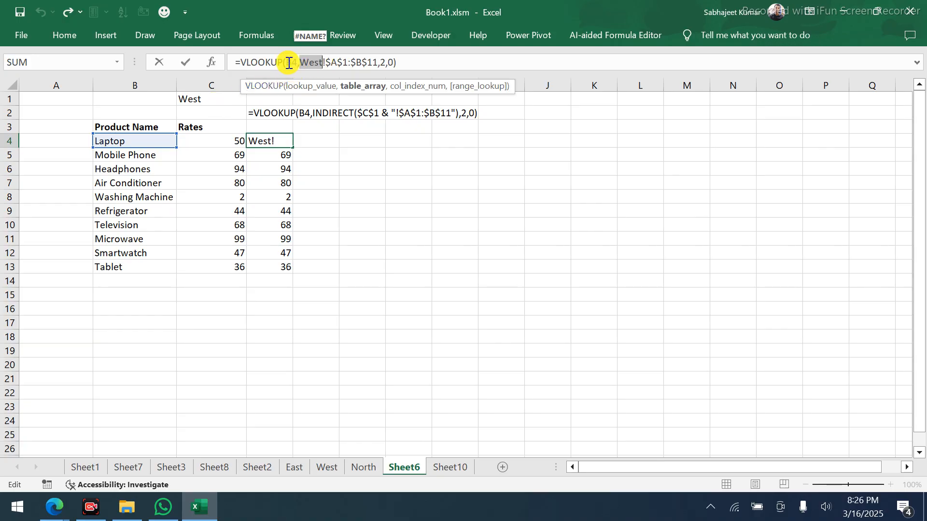
pyautogui.moveTo(242, 62); pyautogui.dragTo(413, 61)
pyautogui.hotkey('ctrl', 'c')
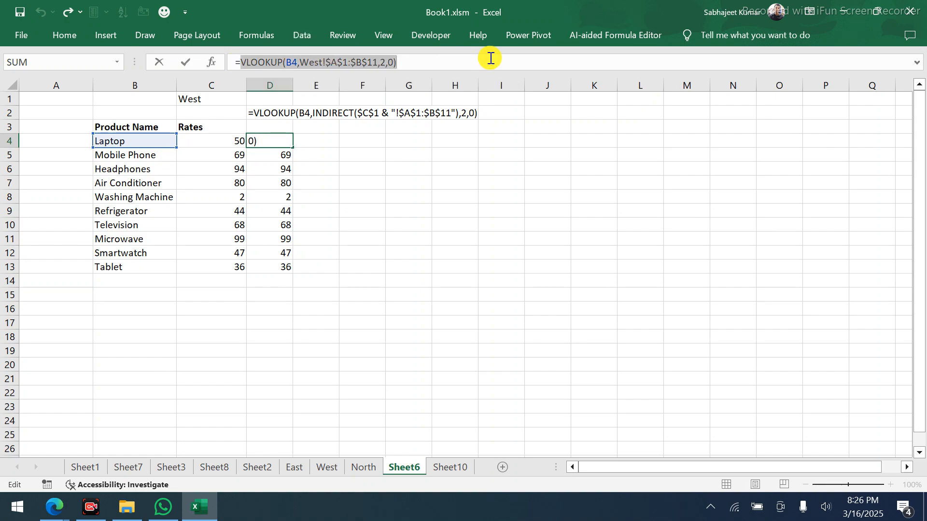
pyautogui.press('Escape')
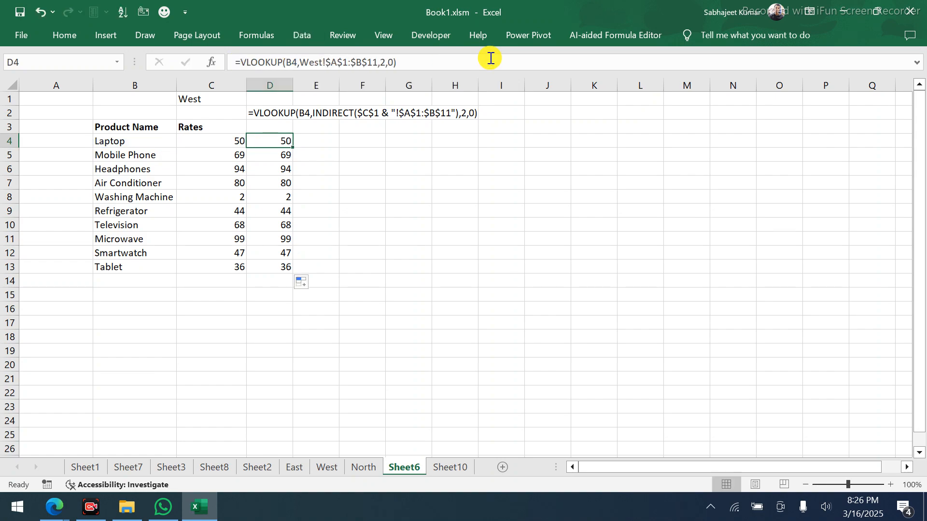
# Open Notepad and paste the copied VLOOKUP expression into the blank document
pyautogui.press('super')
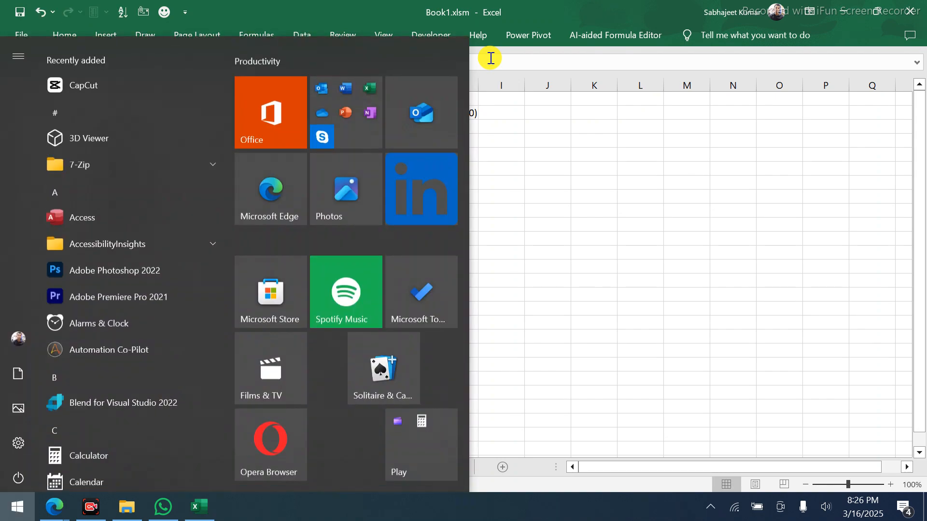
pyautogui.press('super+r')
pyautogui.write('n')
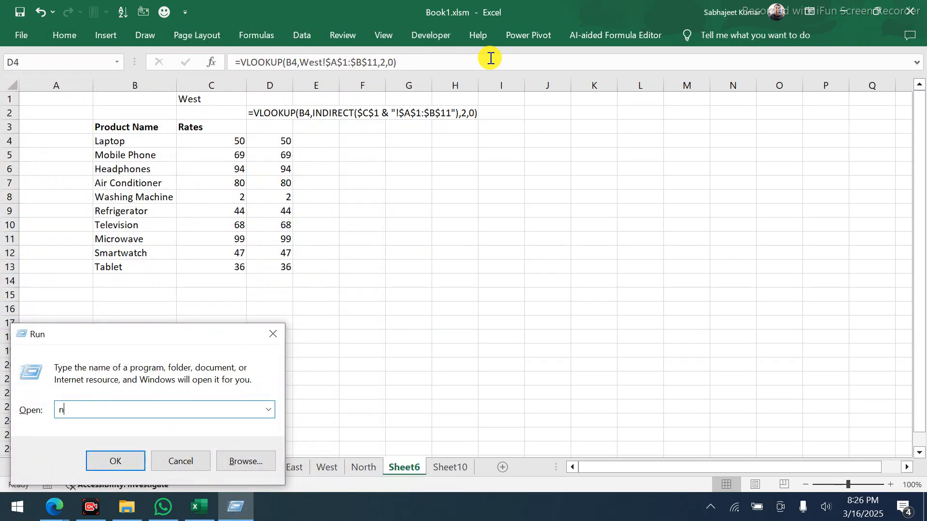
pyautogui.write('otepad')
pyautogui.press('Return')
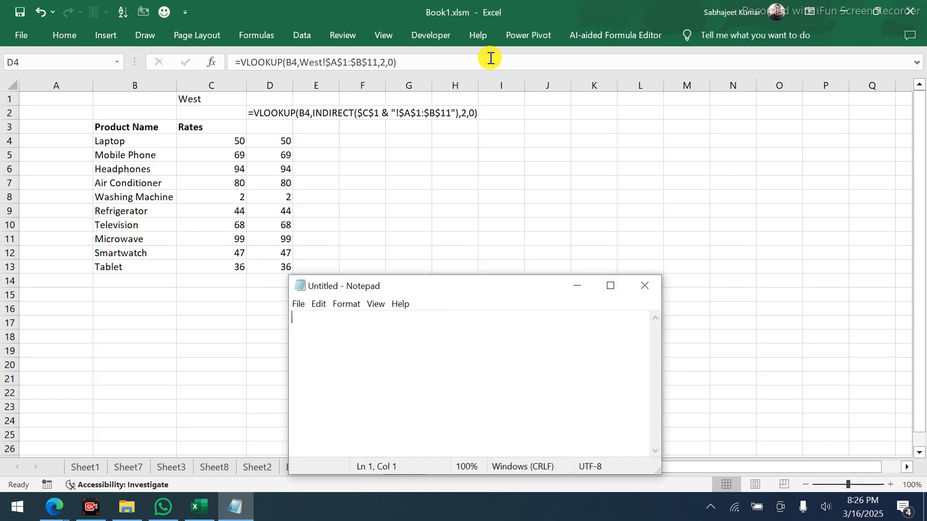
pyautogui.hotkey('ctrl', 'v')
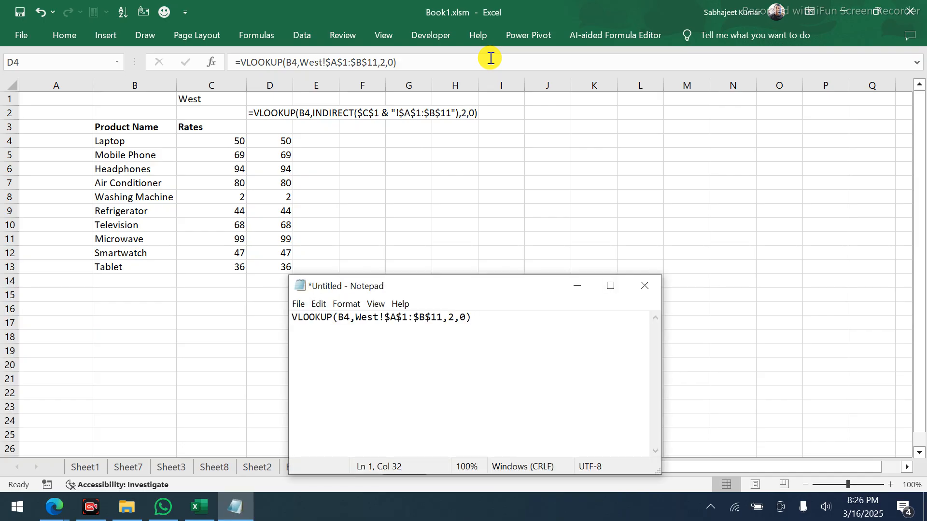
# Enlarge the Notepad text, add "=" before VLOOKUP, and widen the window to fit the formula on one line
pyautogui.keyDown('ctrl'); pyautogui.scroll(9, 349, 316); pyautogui.keyUp('ctrl')
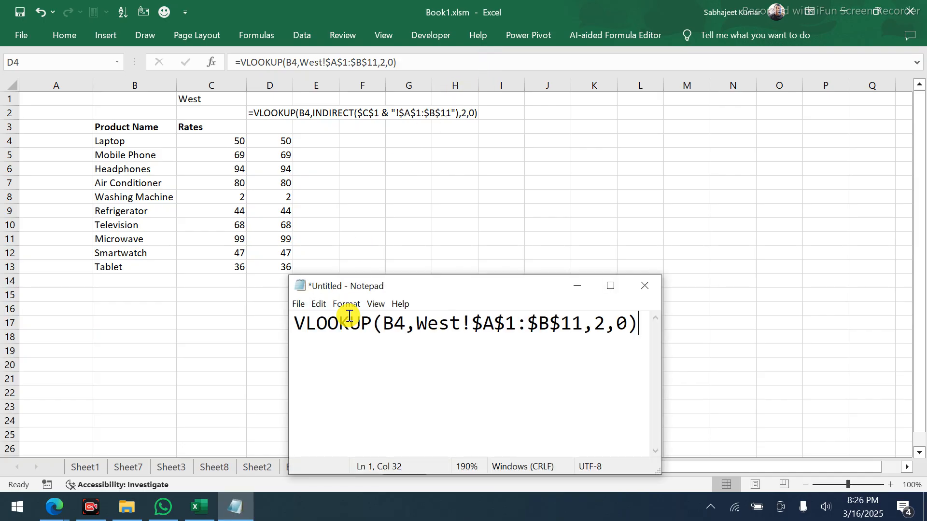
pyautogui.click(296, 323)
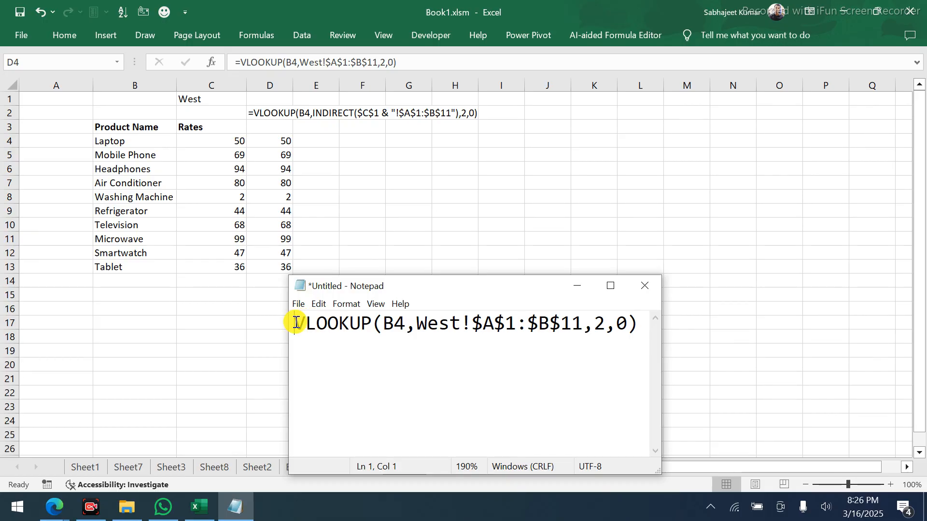
pyautogui.write('=')
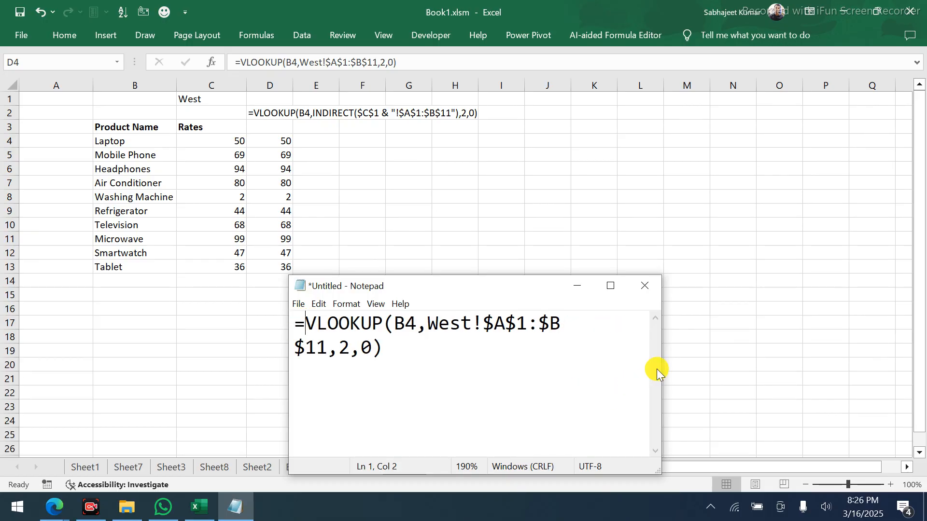
pyautogui.moveTo(661, 367); pyautogui.dragTo(825, 351)
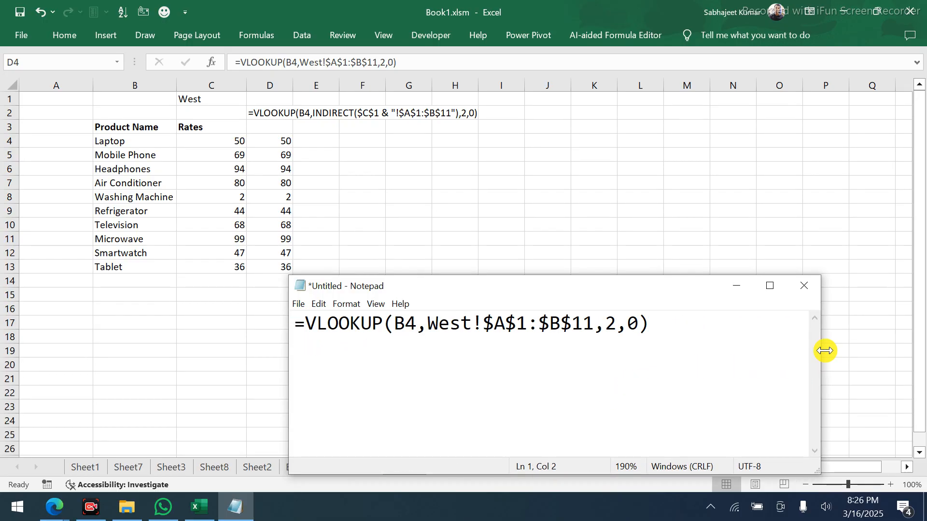
# Replace the sheet name West with East in the Notepad formula
pyautogui.doubleClick(439, 325)
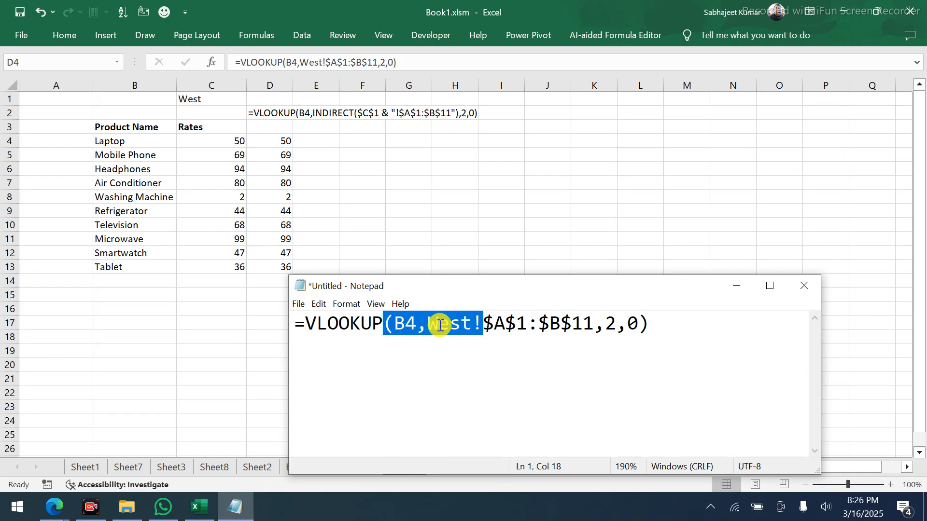
pyautogui.click(433, 324)
pyautogui.doubleClick(434, 323)
pyautogui.click(466, 327)
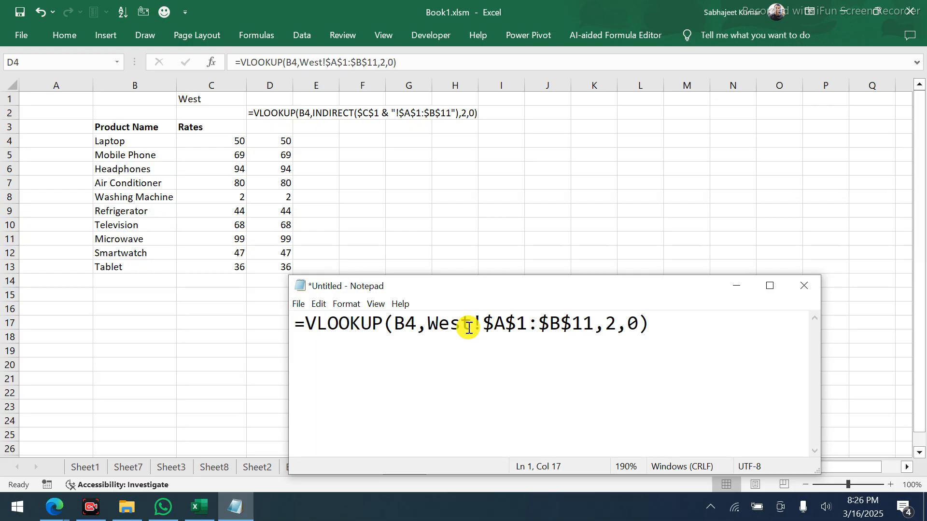
pyautogui.doubleClick(456, 326)
pyautogui.click(435, 324)
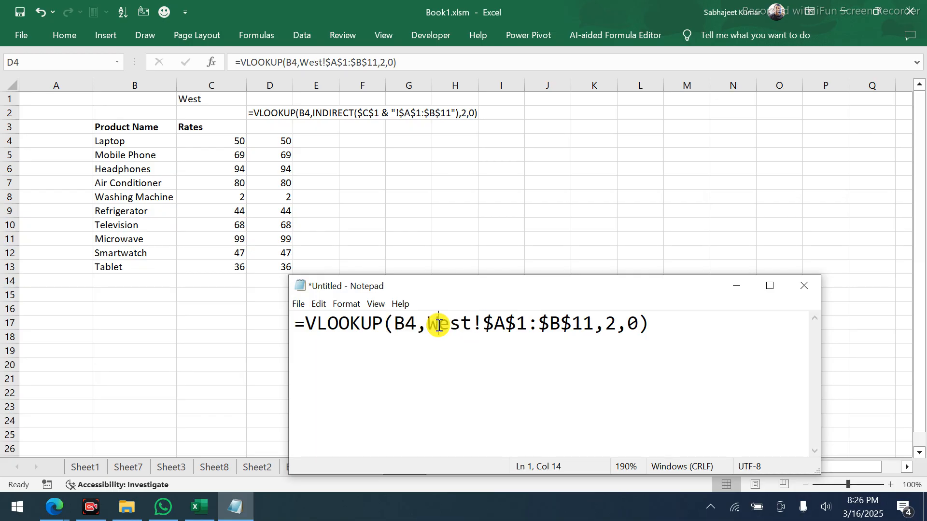
pyautogui.moveTo(431, 323); pyautogui.dragTo(473, 323)
pyautogui.write('East')
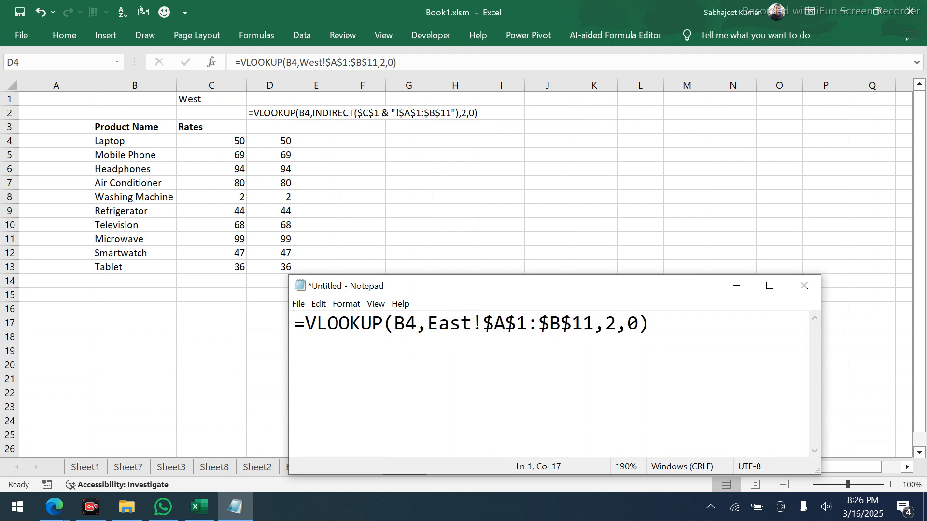
# Switch back to Excel and review the rate tables on the East, West and North sheets, ending on Sheet6
pyautogui.click(273, 145)
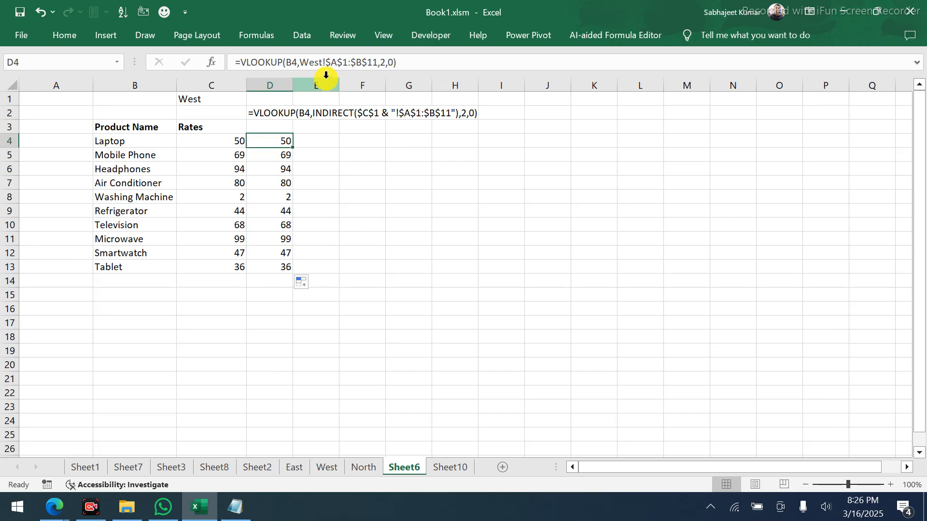
pyautogui.click(297, 467)
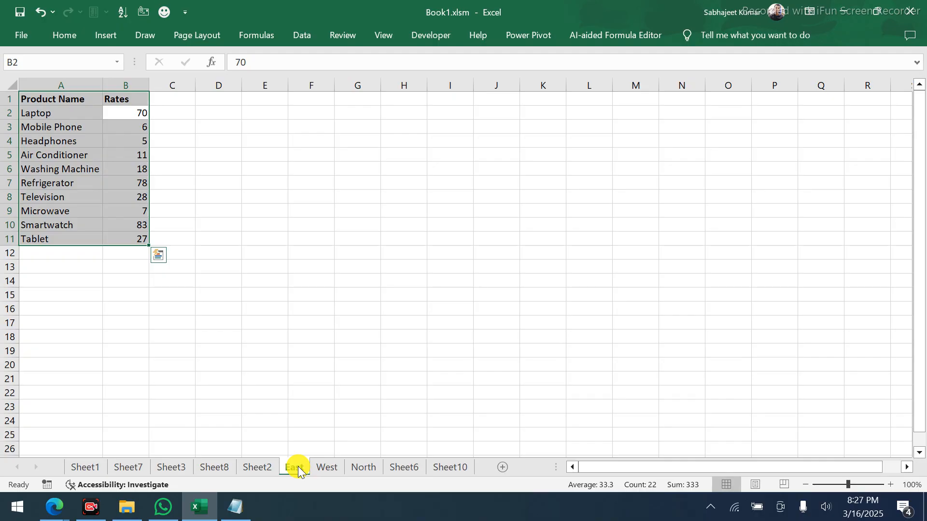
pyautogui.click(323, 468)
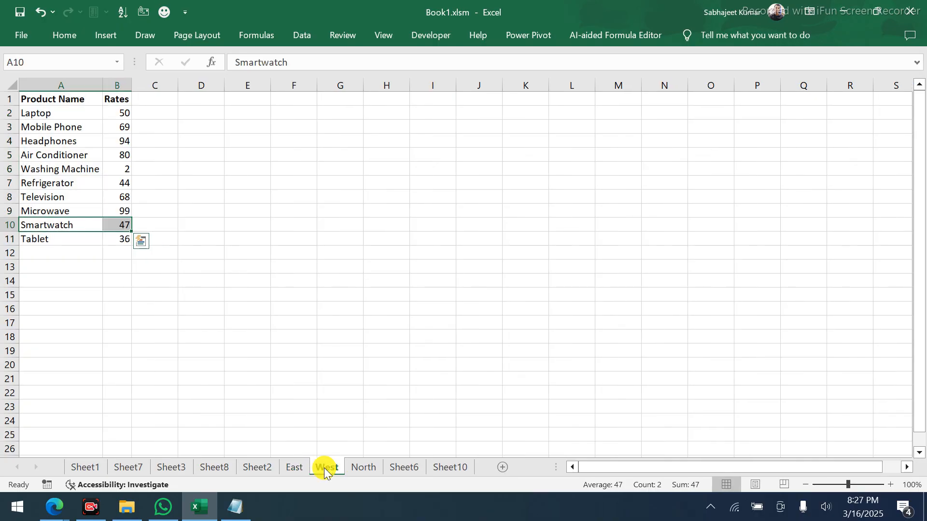
pyautogui.click(356, 469)
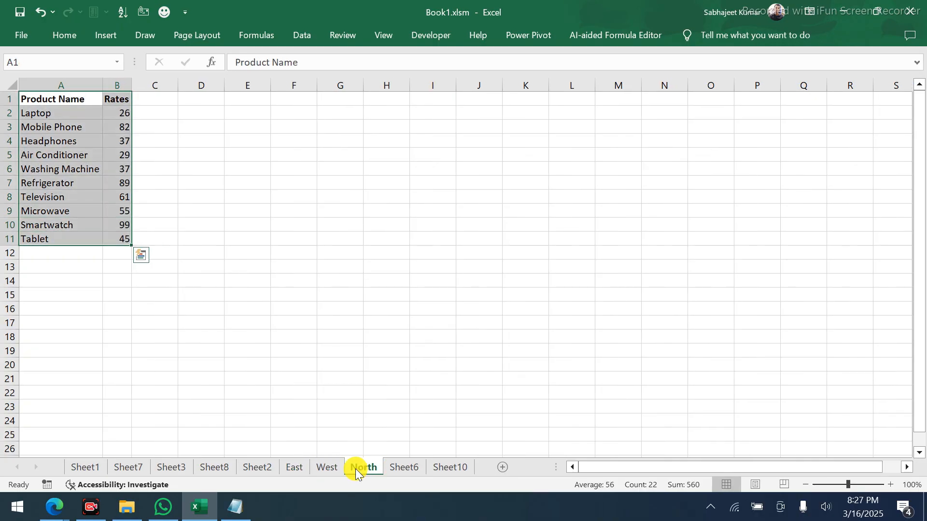
pyautogui.click(393, 466)
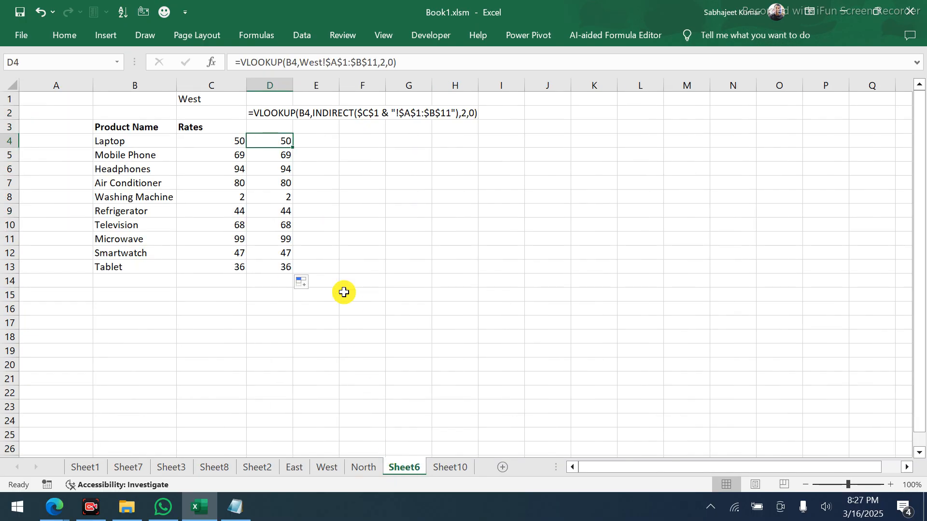
# Change the D4 formula to =VLOOKUP(B4,East!$A$1:$B$11,2,0) and fill it down to D13
pyautogui.click(321, 60)
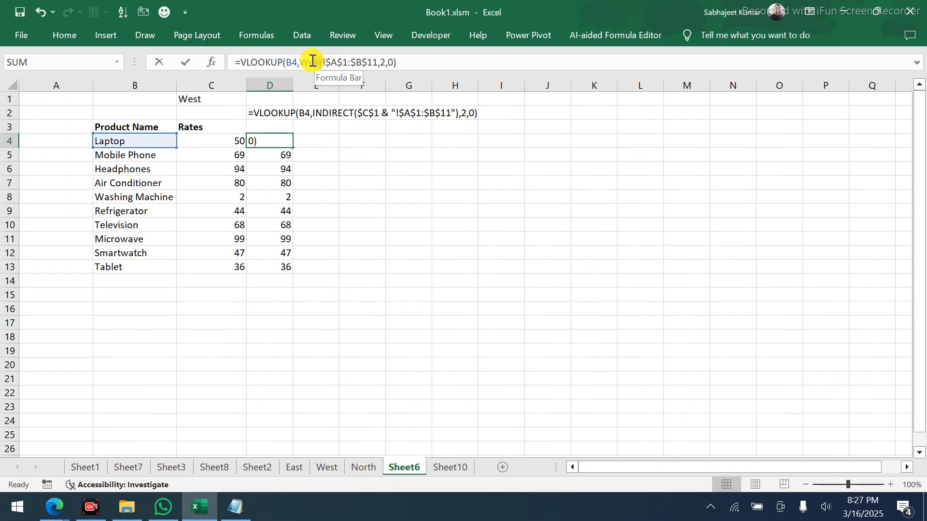
pyautogui.moveTo(322, 60); pyautogui.dragTo(301, 60)
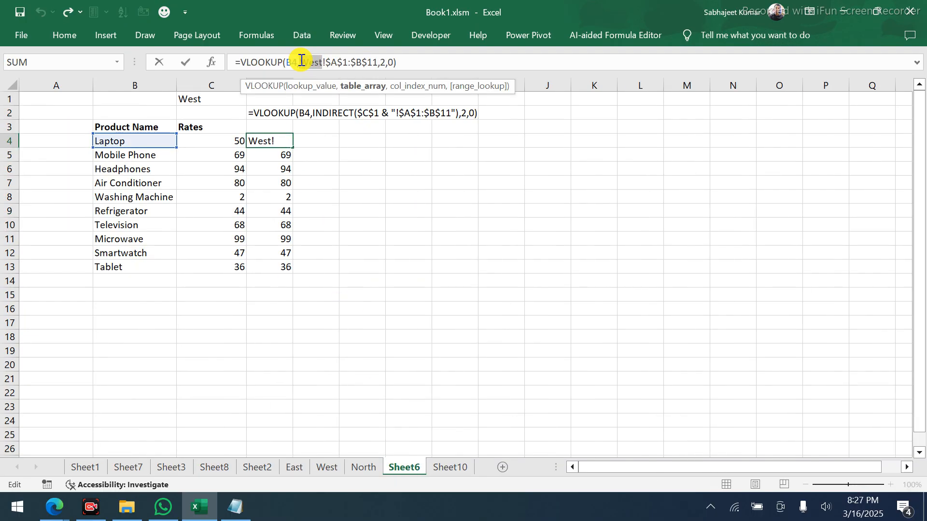
pyautogui.write('East')
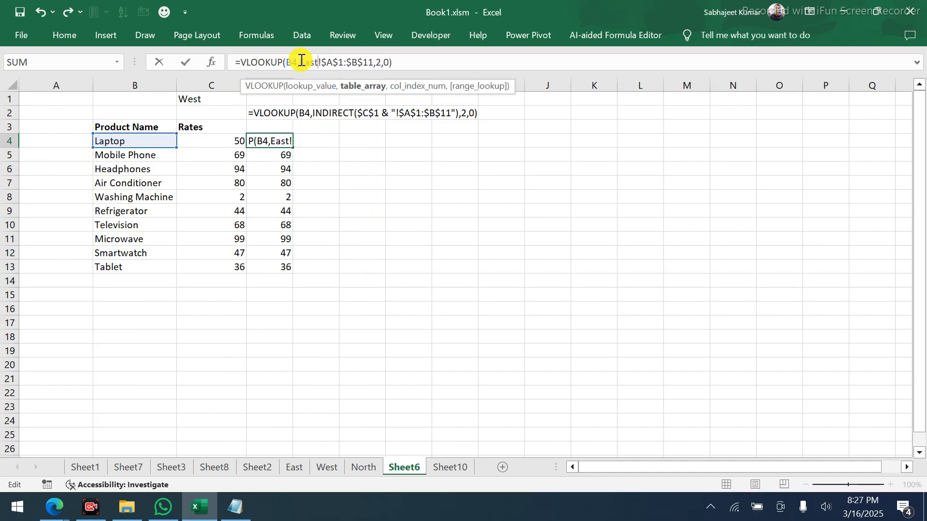
pyautogui.press('Return')
pyautogui.press('Up')
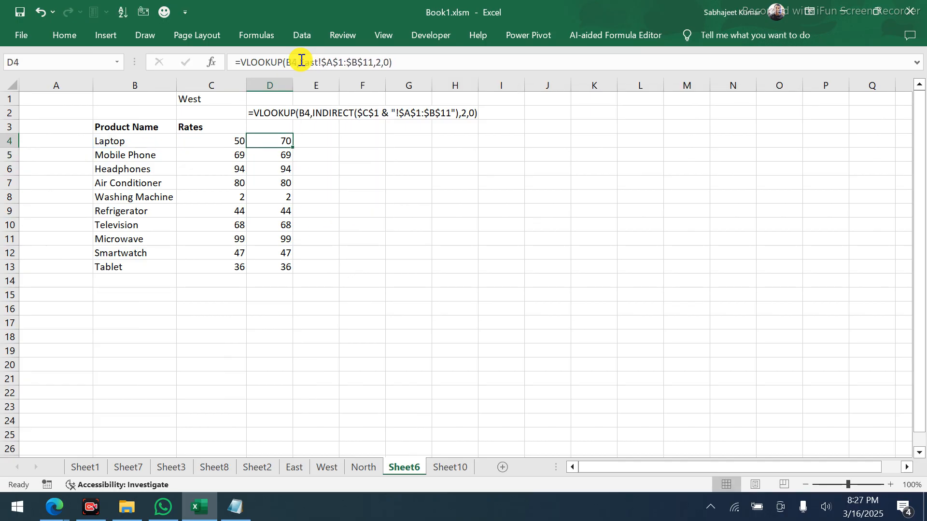
pyautogui.doubleClick(292, 149)
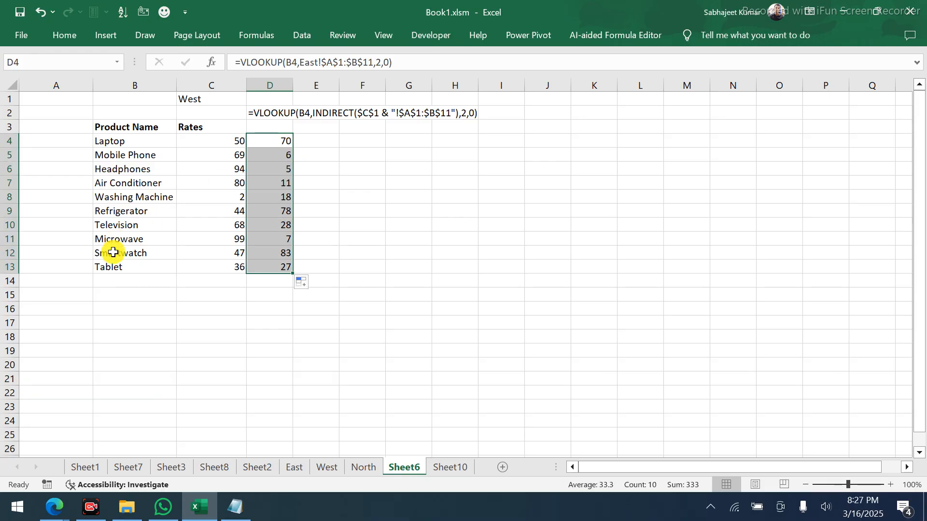
# Compare column D's Smartwatch rate with the East sheet, and return to cell D4 on Sheet6
pyautogui.moveTo(174, 251); pyautogui.dragTo(276, 256)
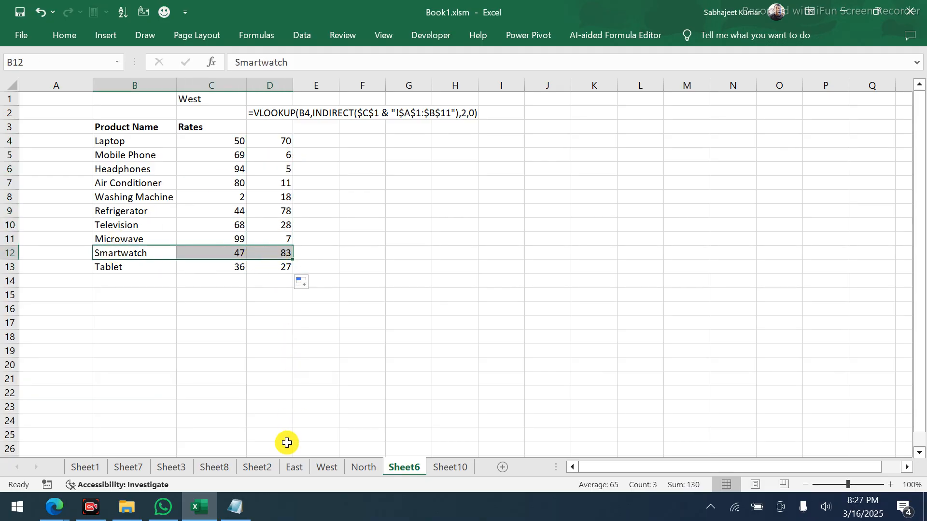
pyautogui.click(289, 467)
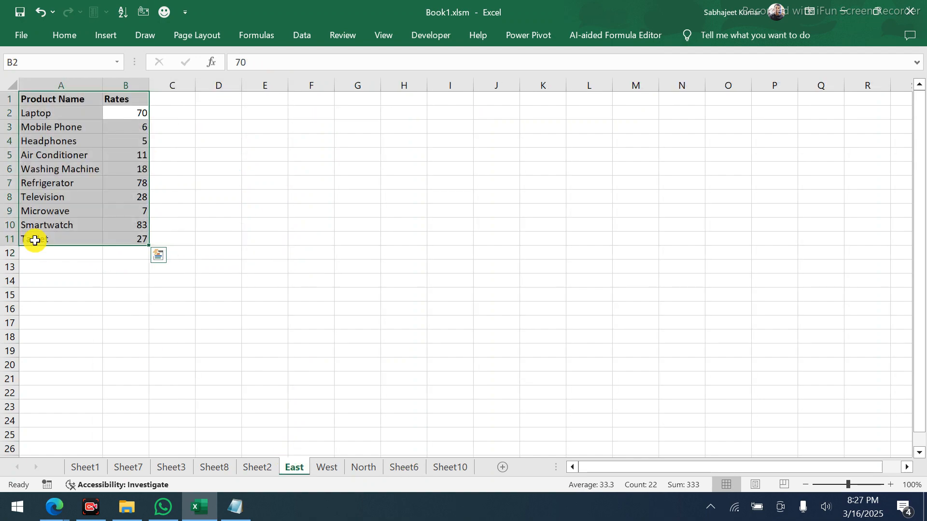
pyautogui.moveTo(87, 230); pyautogui.dragTo(130, 226)
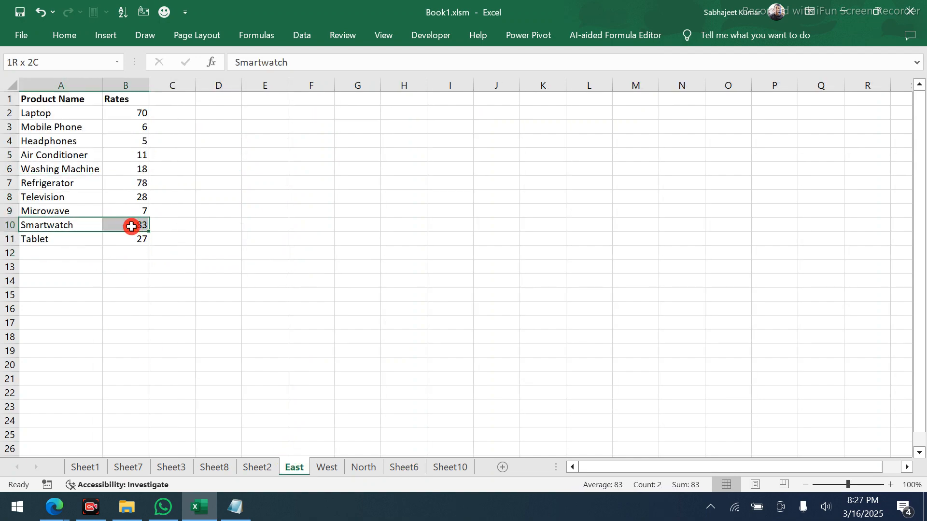
pyautogui.click(396, 467)
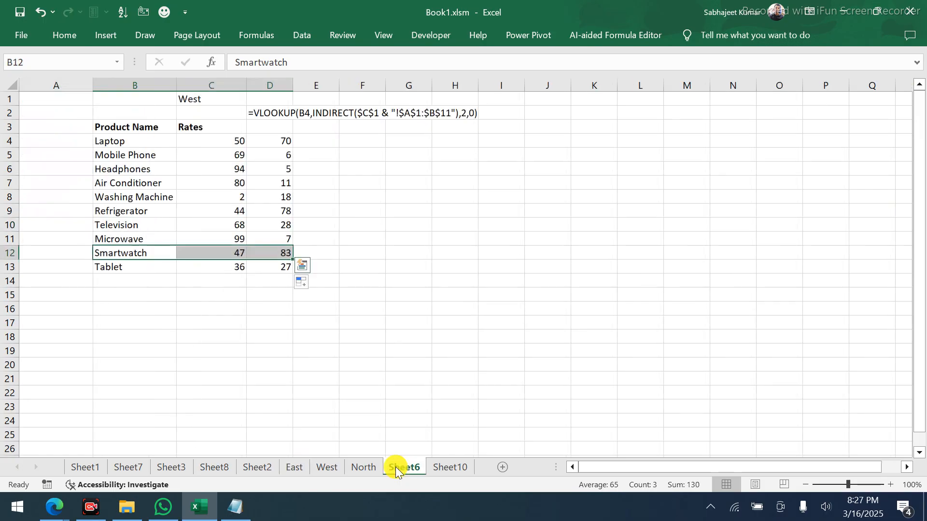
pyautogui.click(281, 140)
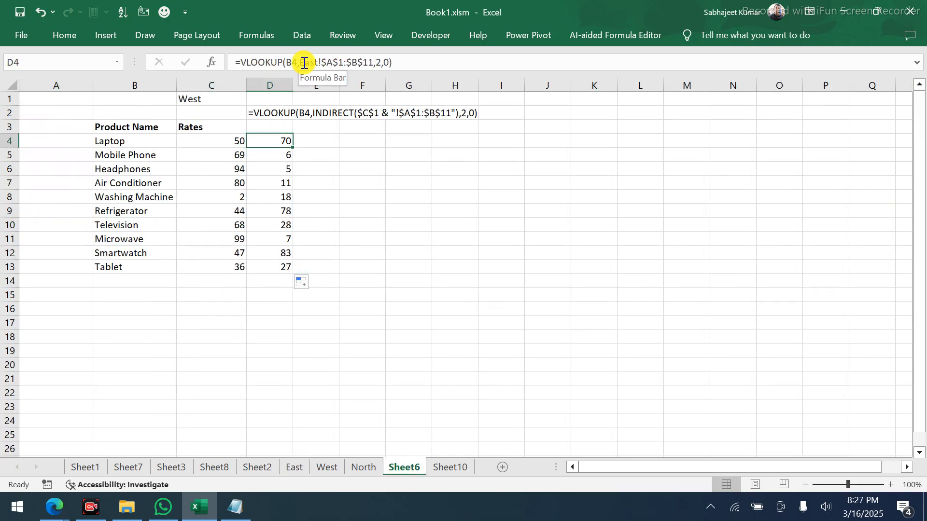
# Replace the sheet name East in the D4 formula with the cell reference C1 followed by an & operator
pyautogui.moveTo(300, 60); pyautogui.dragTo(318, 61)
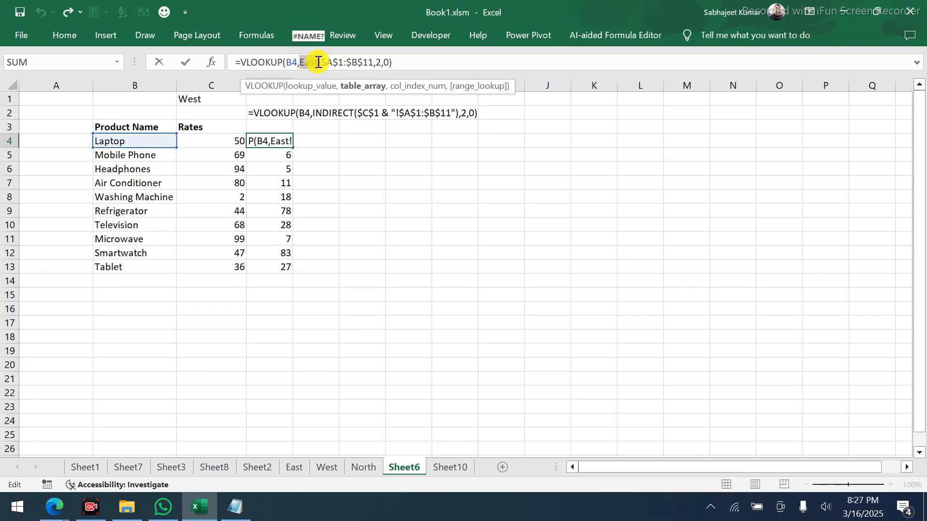
pyautogui.click(194, 98)
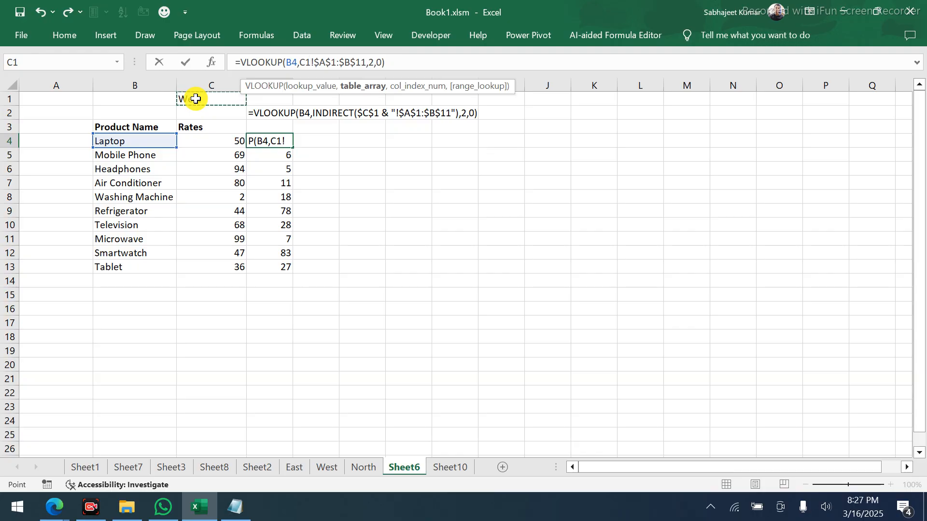
pyautogui.write('&')
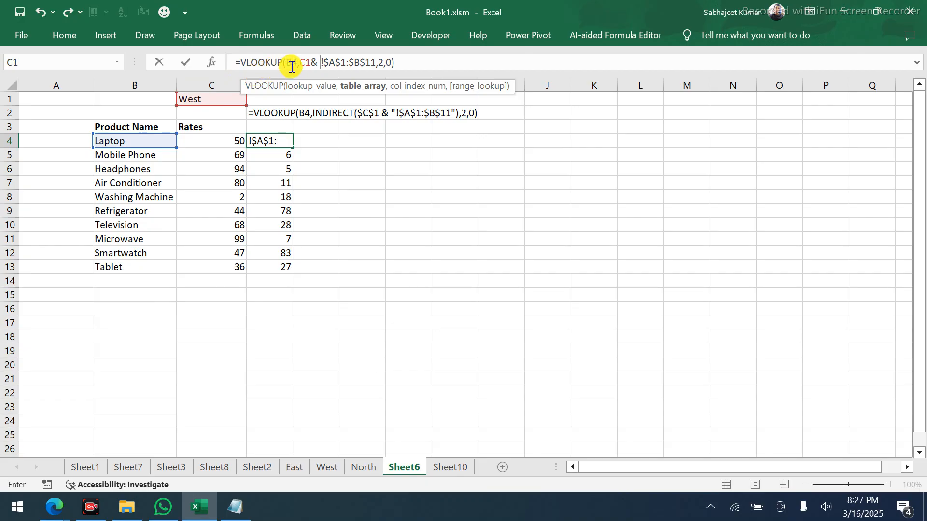
pyautogui.click(311, 59)
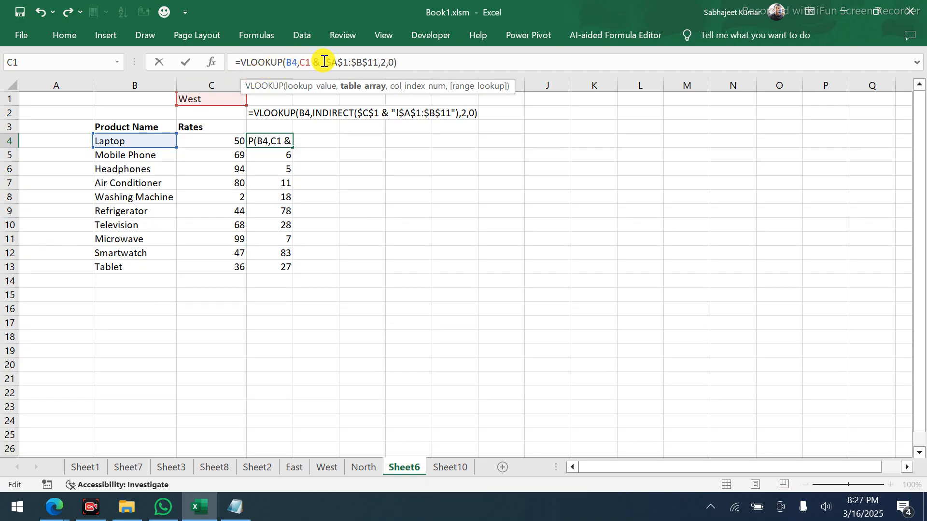
# Enclose !$A$1:$B$11 in double quotes in the D4 formula and add a closing parenthesis after it
pyautogui.moveTo(323, 61); pyautogui.dragTo(378, 61)
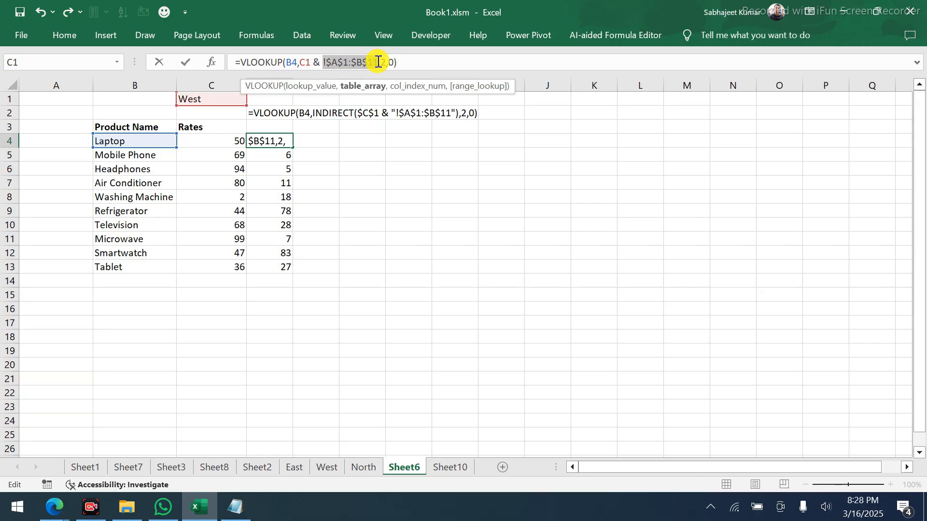
pyautogui.press('Left')
pyautogui.write('"')
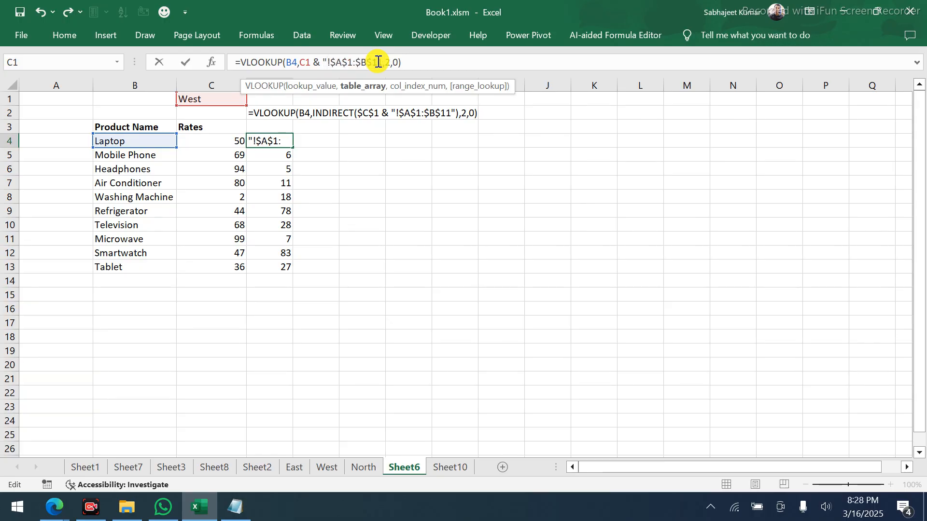
pyautogui.press('Right')
pyautogui.press('Right')
pyautogui.press('Right')
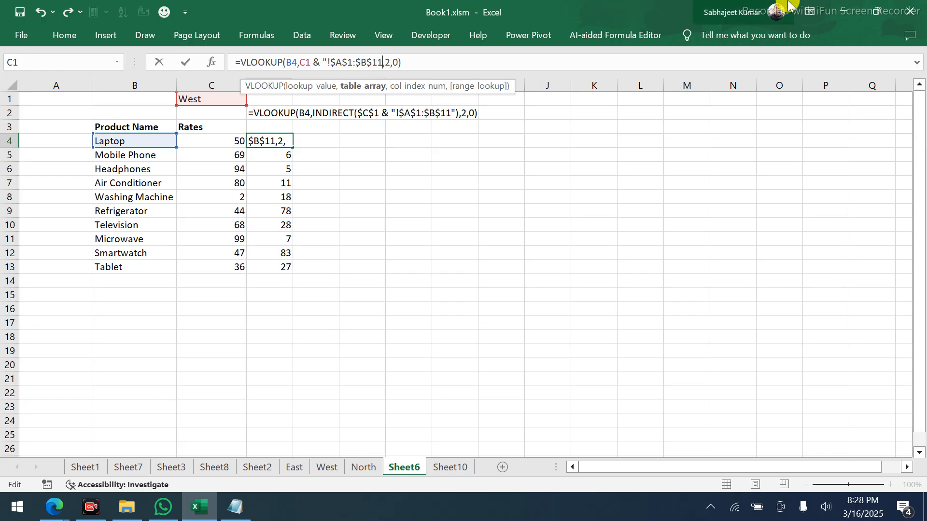
pyautogui.write('")')
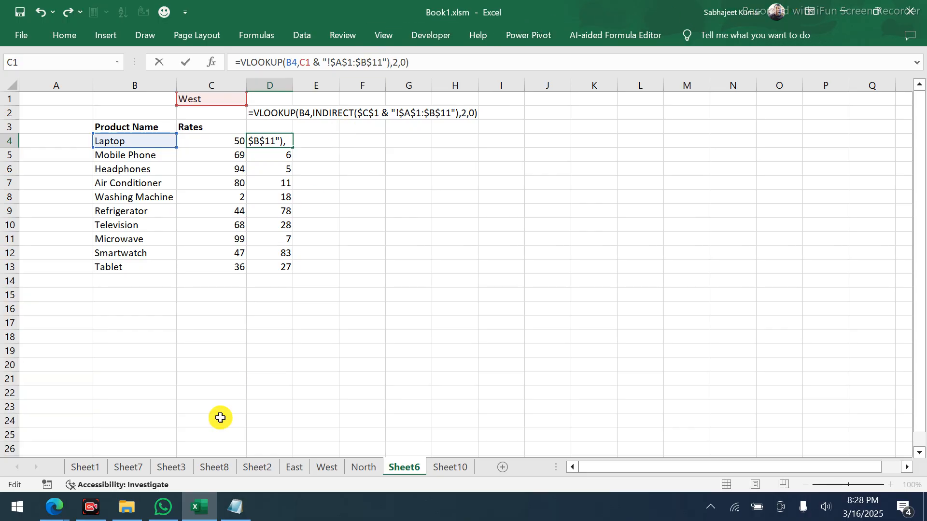
# Switch to Notepad, highlight the !$A$1:$B$11 part of the VLOOKUP formula for comparison, and return to Excel
pyautogui.click(235, 507)
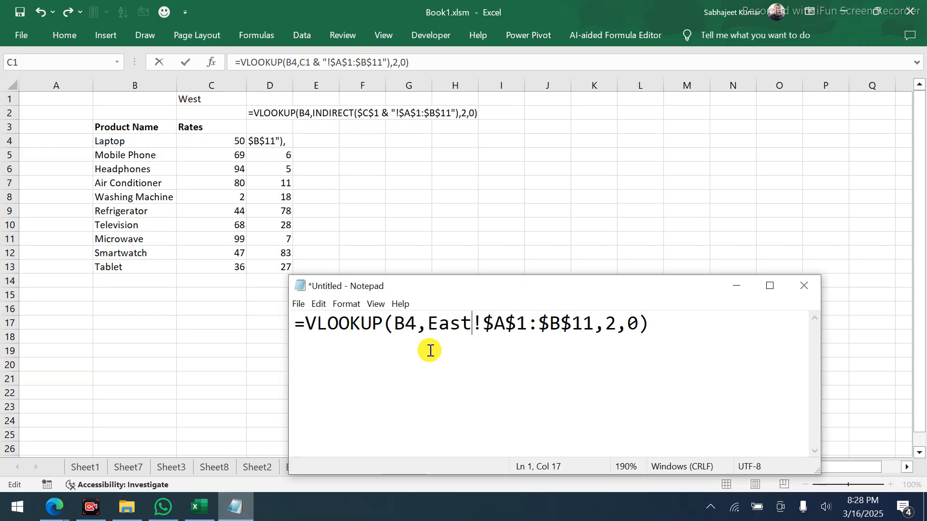
pyautogui.doubleClick(476, 323)
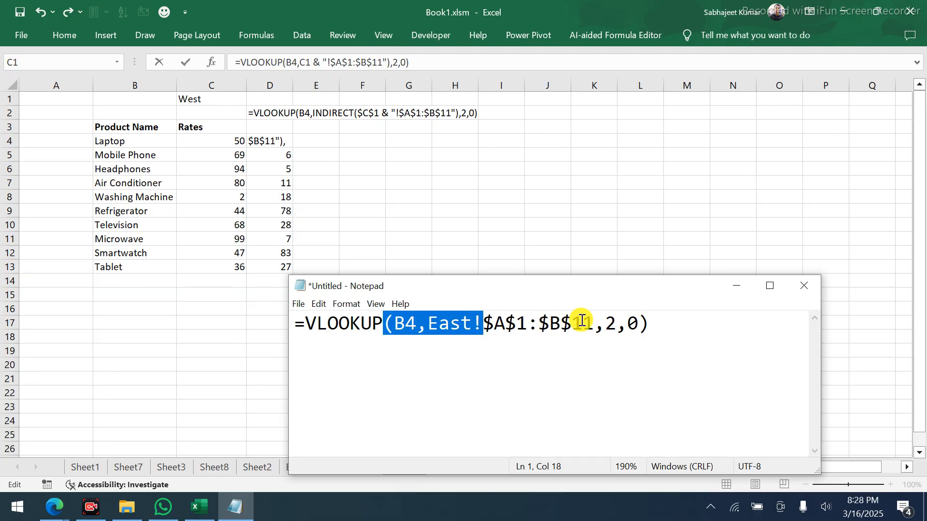
pyautogui.moveTo(593, 324); pyautogui.dragTo(476, 317)
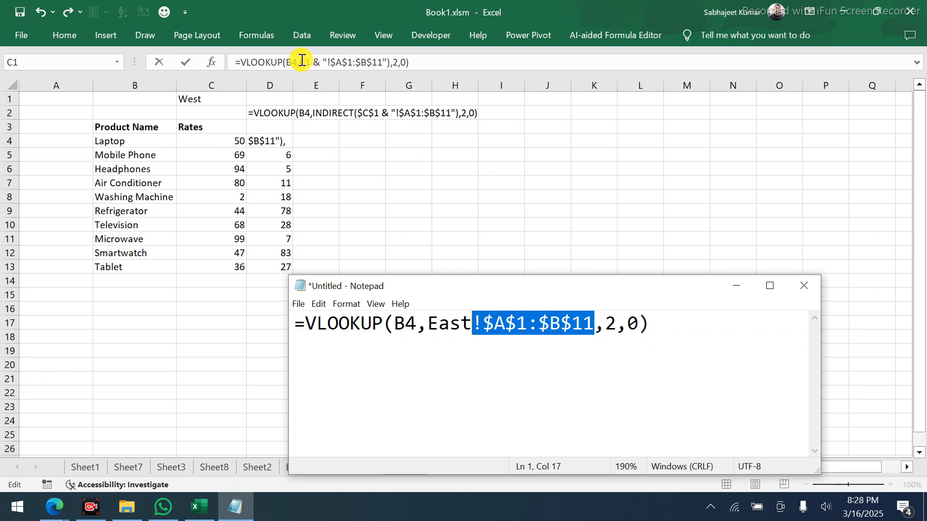
pyautogui.hotkey('alt', 'Tab')
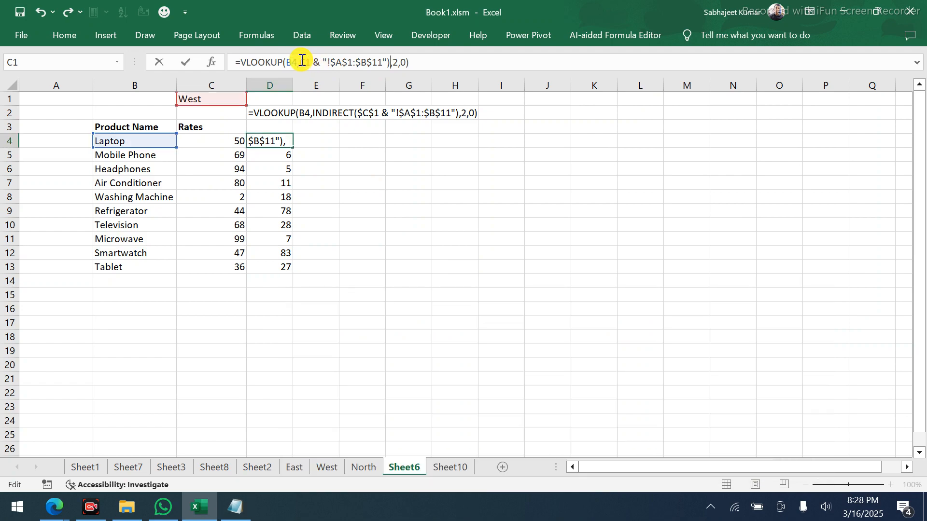
# Insert INDIRECT( before C1 to make D4 =VLOOKUP(B4,INDIRECT(C1 & "!$A$1:$B$11"),2,0), and fill it down to D13
pyautogui.click(302, 60)
pyautogui.write('ind')
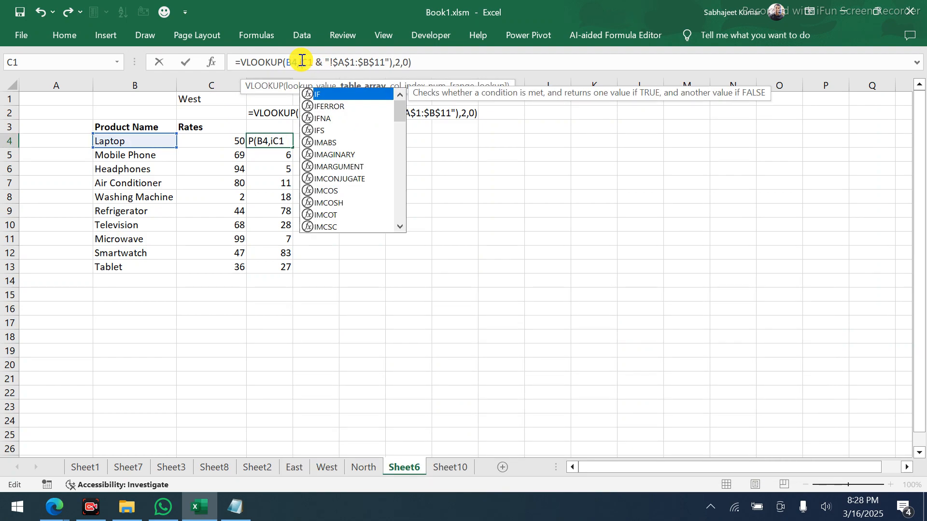
pyautogui.write('irect')
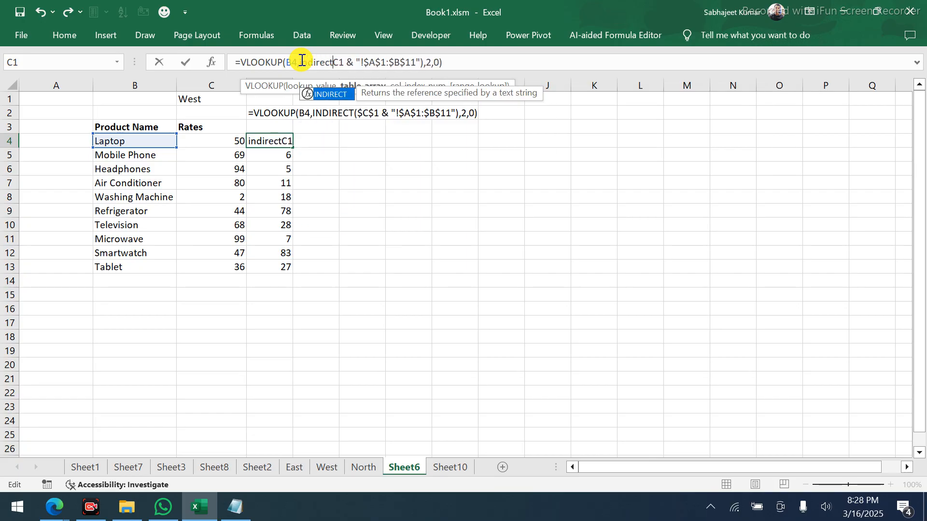
pyautogui.press('Tab')
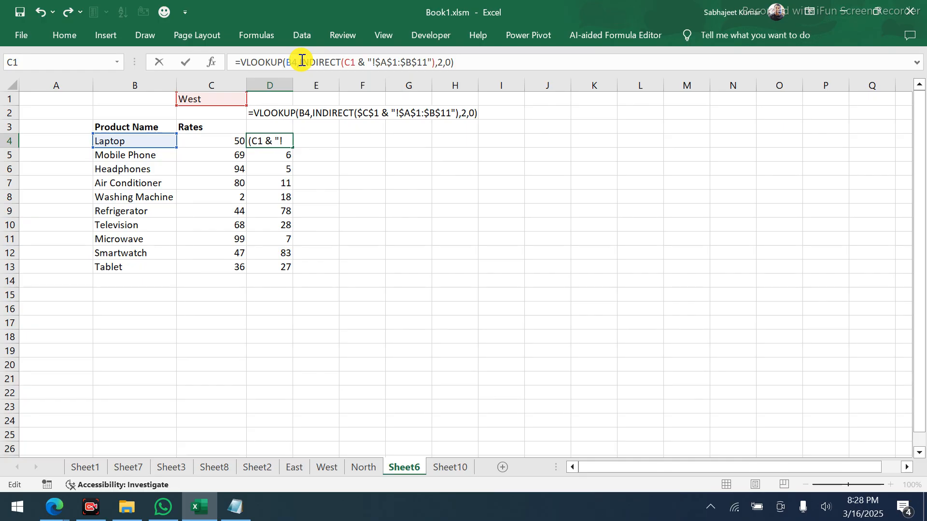
pyautogui.press('Return')
pyautogui.press('Up')
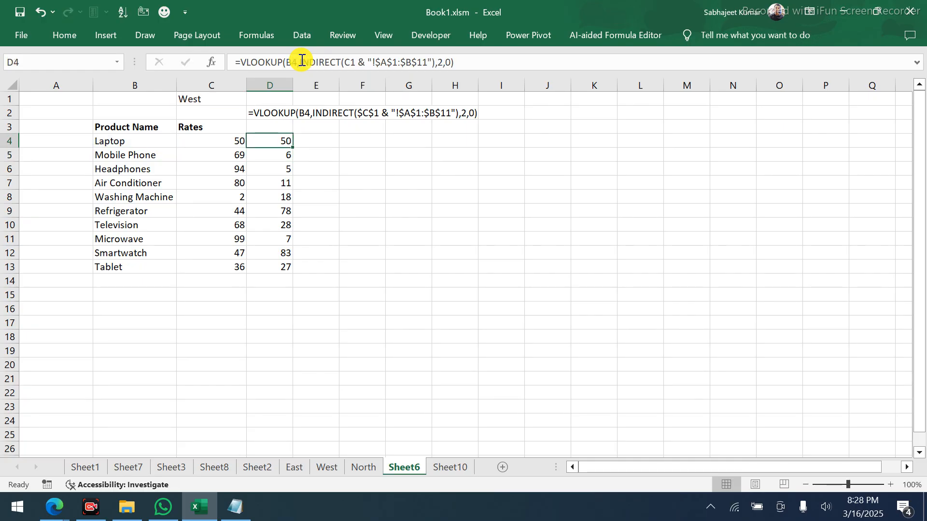
pyautogui.doubleClick(293, 147)
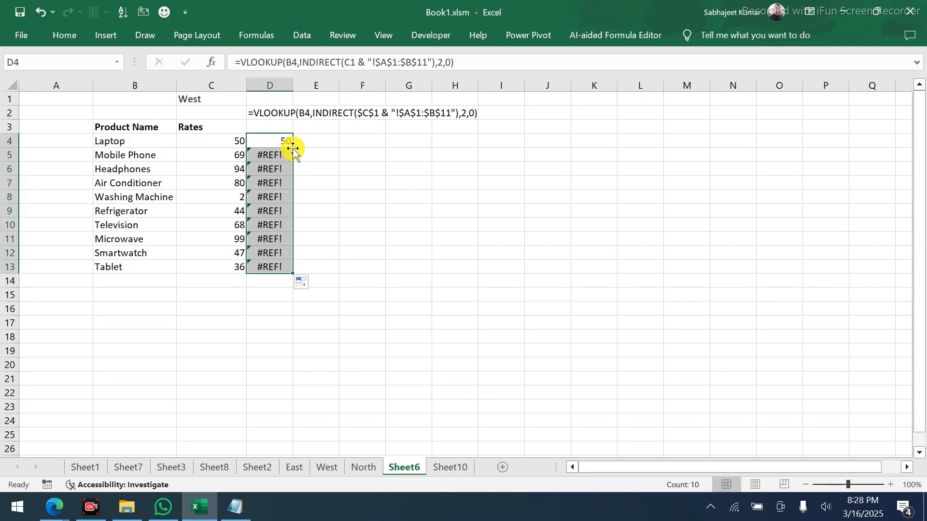
# Make the C1 reference absolute as $C$1 in the D4 formula and fill it down through D13 again
pyautogui.doubleClick(350, 62)
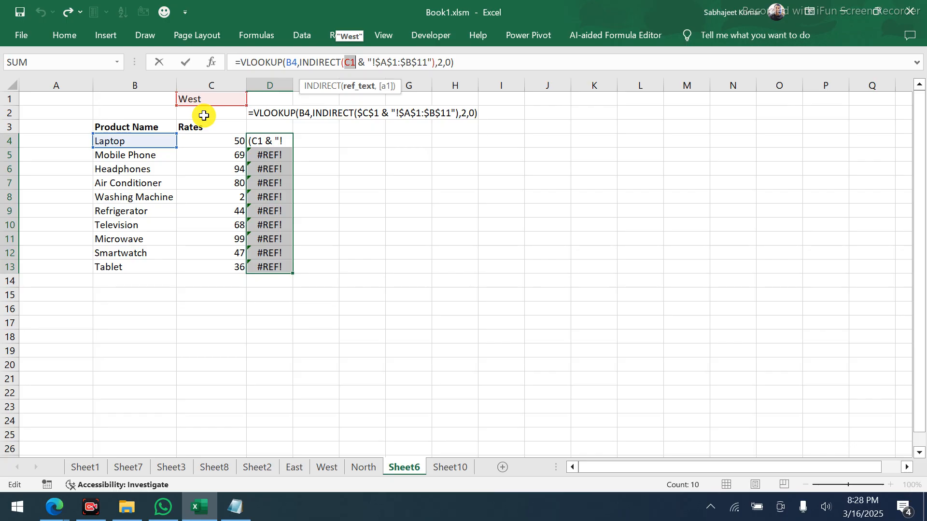
pyautogui.press('F4')
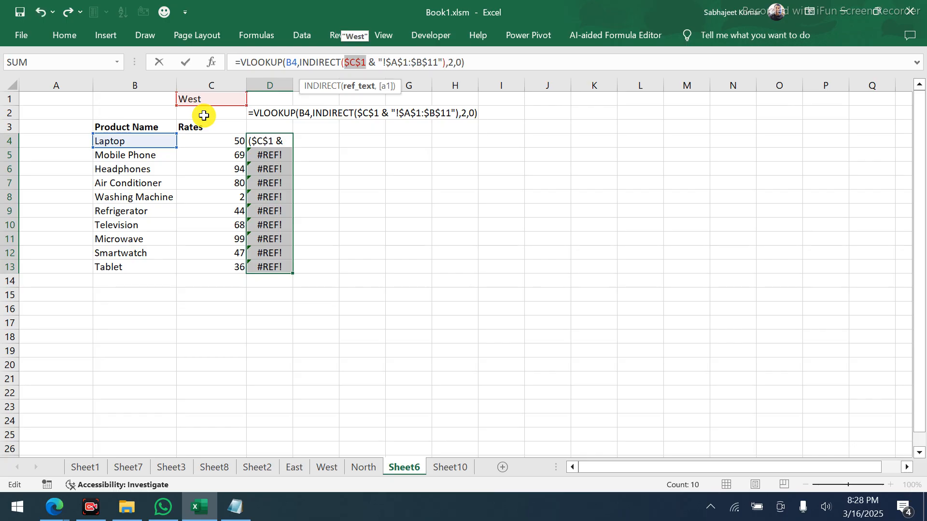
pyautogui.press('Return')
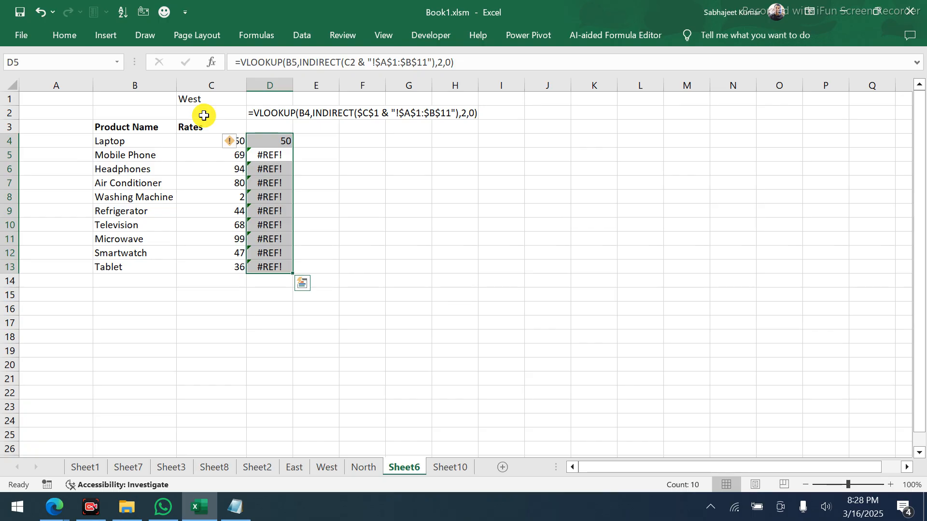
pyautogui.hotkey('ctrl', 'd')
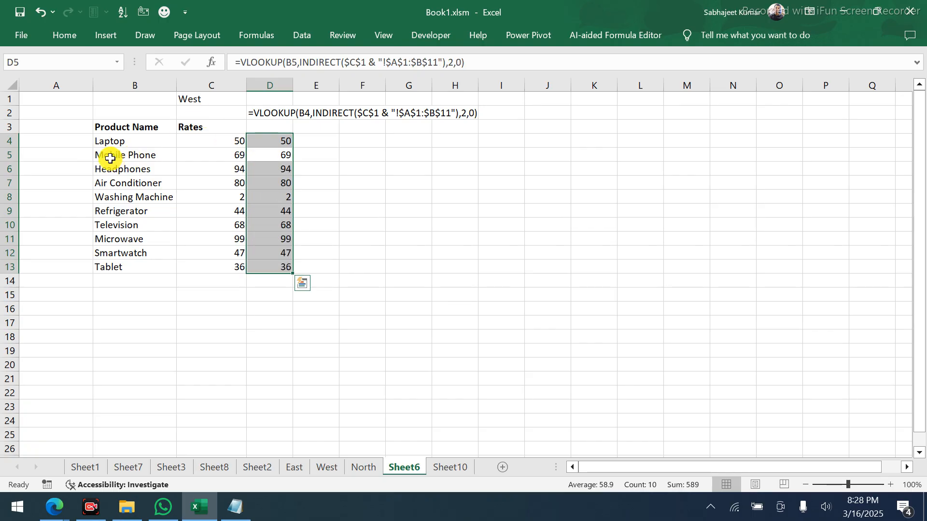
# Change the sheet name in cell C1 to north
pyautogui.click(191, 102)
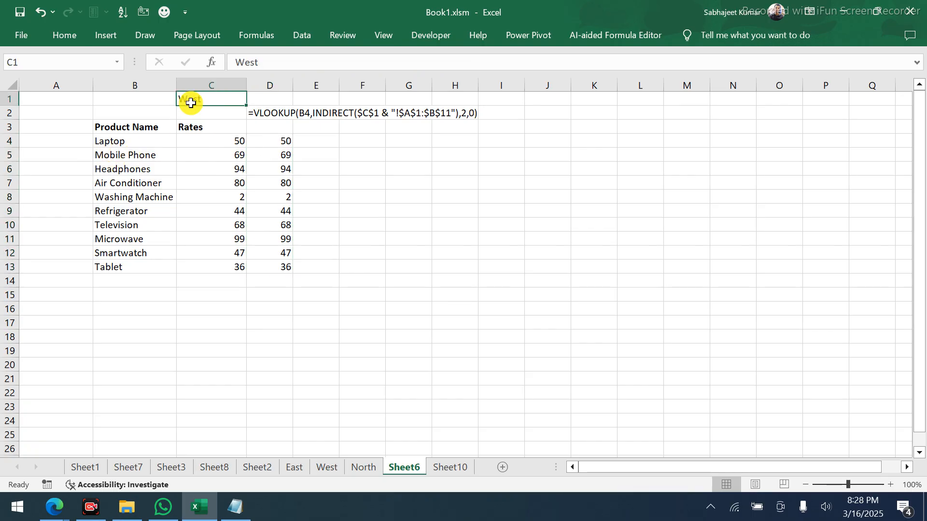
pyautogui.write('north')
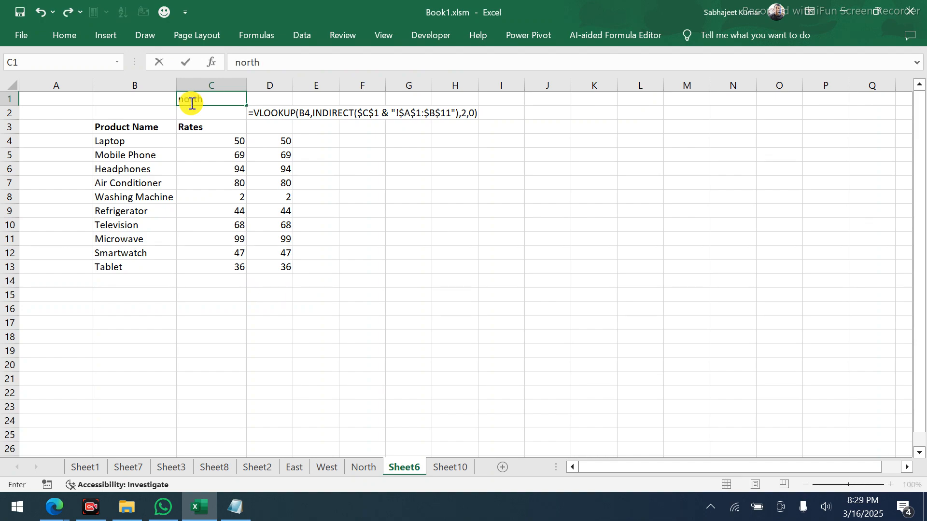
pyautogui.press('Return')
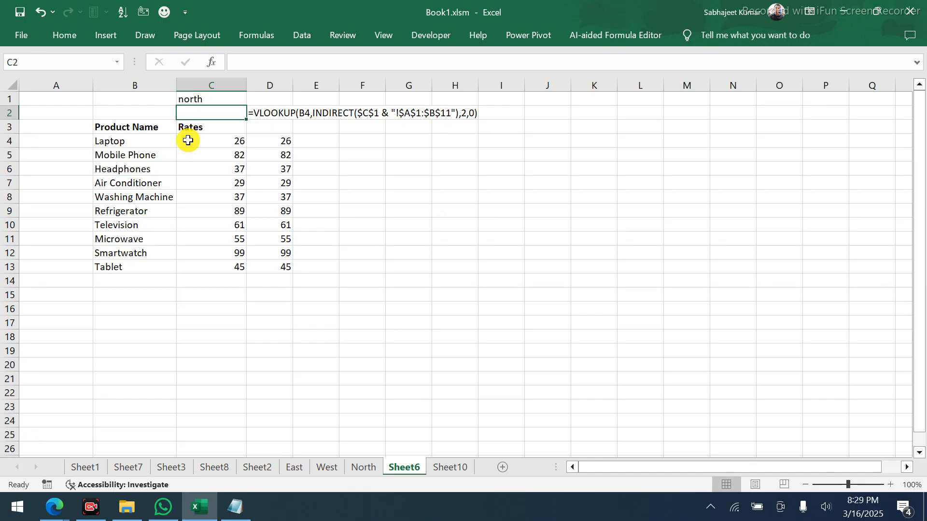
pyautogui.click(451, 467)
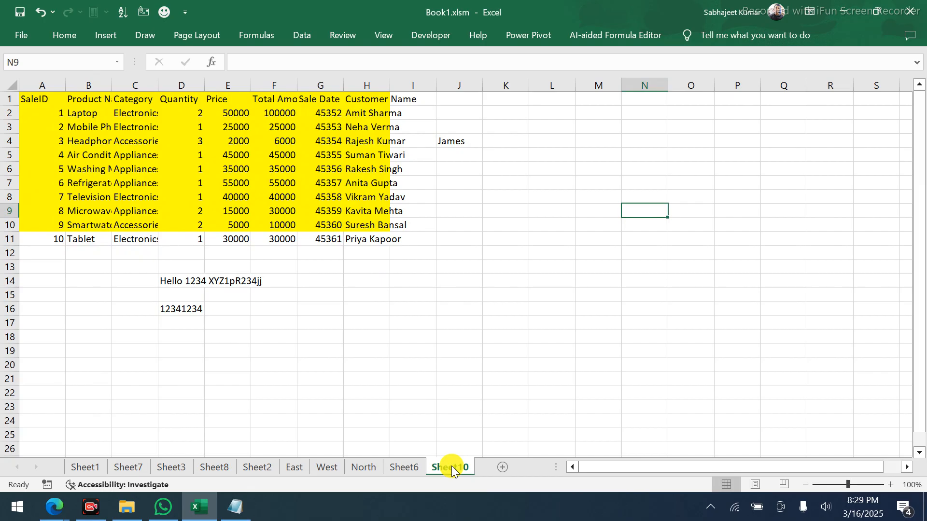
pyautogui.click(399, 466)
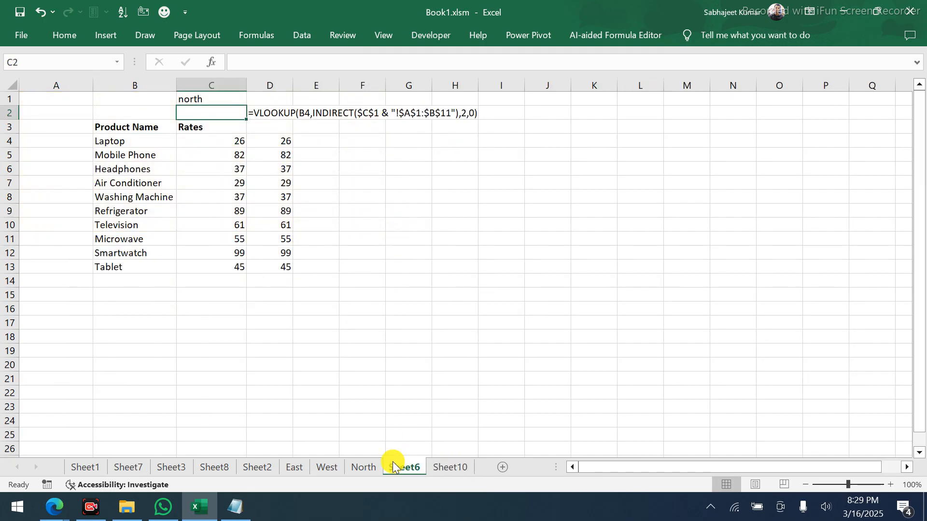
pyautogui.click(219, 150)
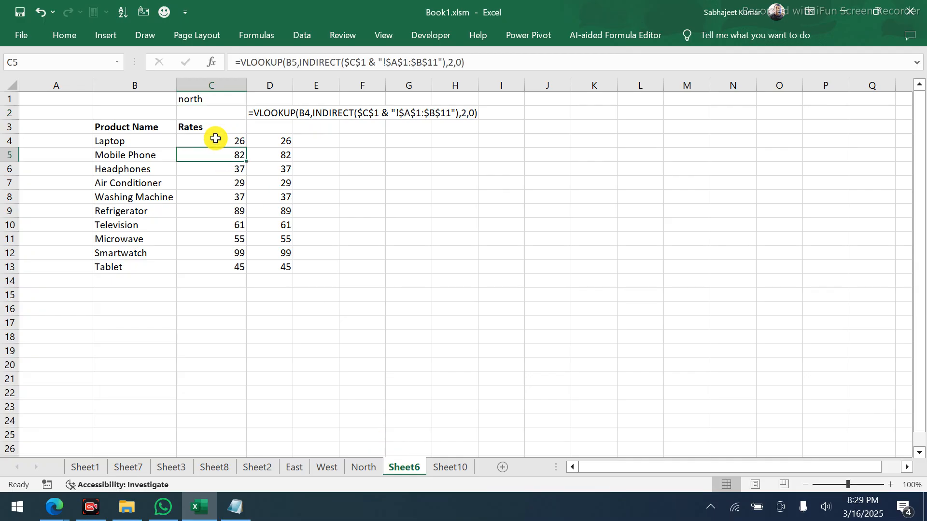
pyautogui.click(216, 138)
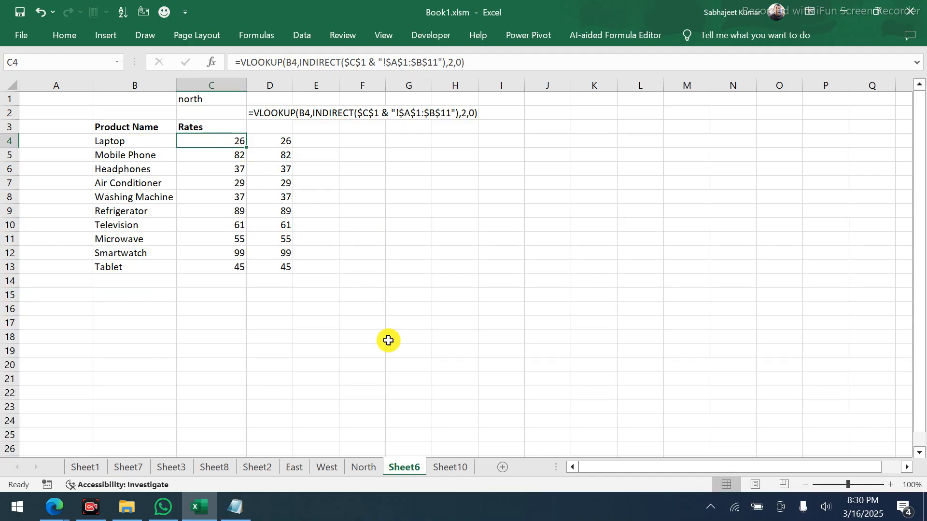
pyautogui.click(435, 472)
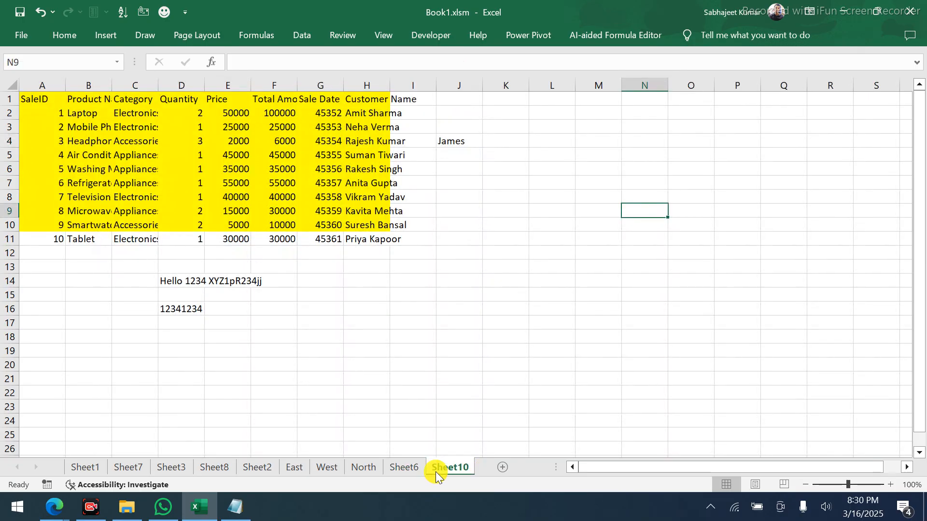
pyautogui.click(408, 469)
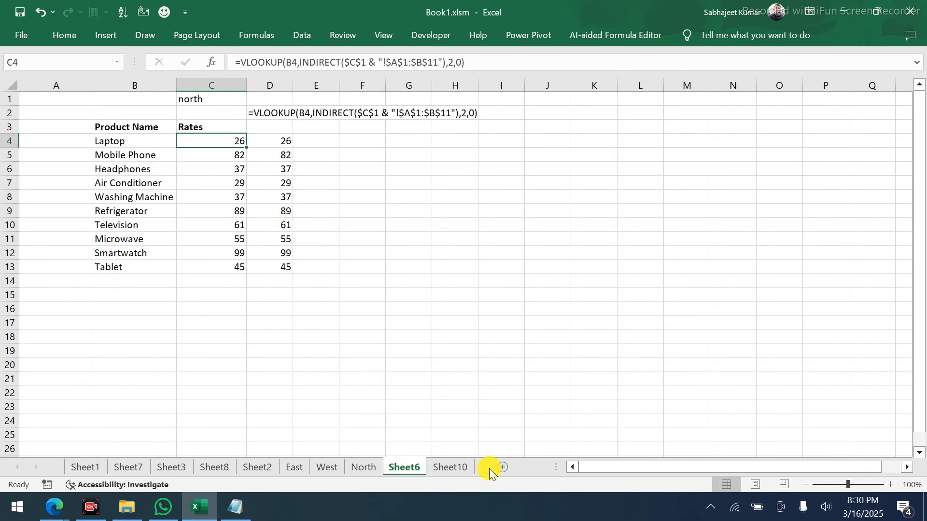
# Add a new worksheet and paste the Customer Name column H1:H11 from Sheet10 into it at A1 as values
pyautogui.click(454, 465)
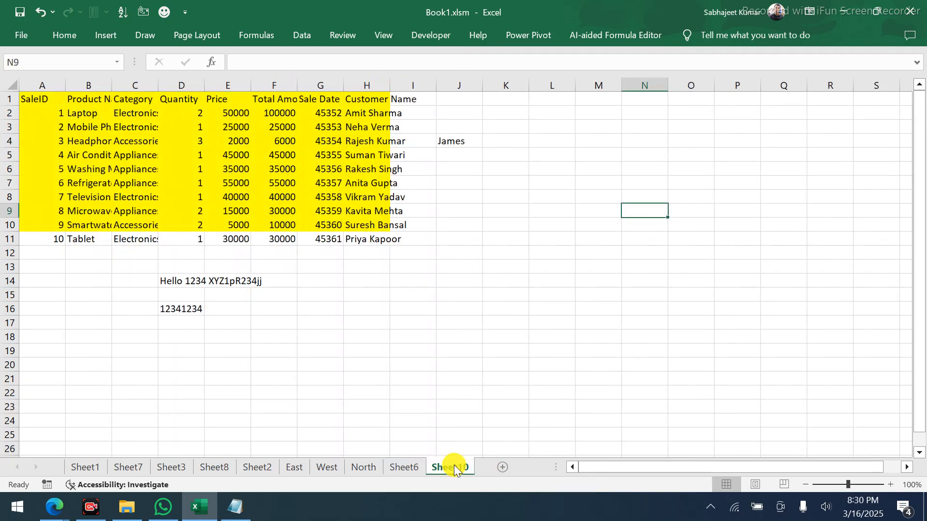
pyautogui.click(497, 471)
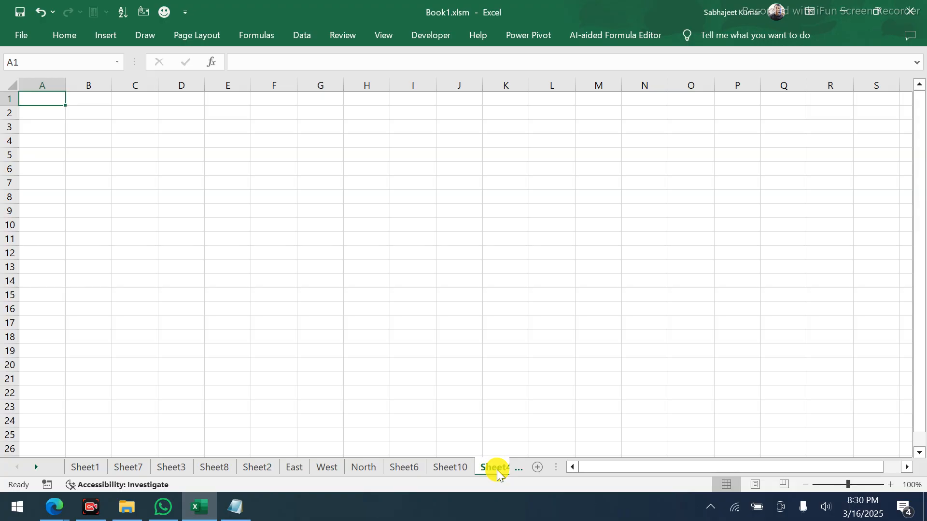
pyautogui.click(456, 468)
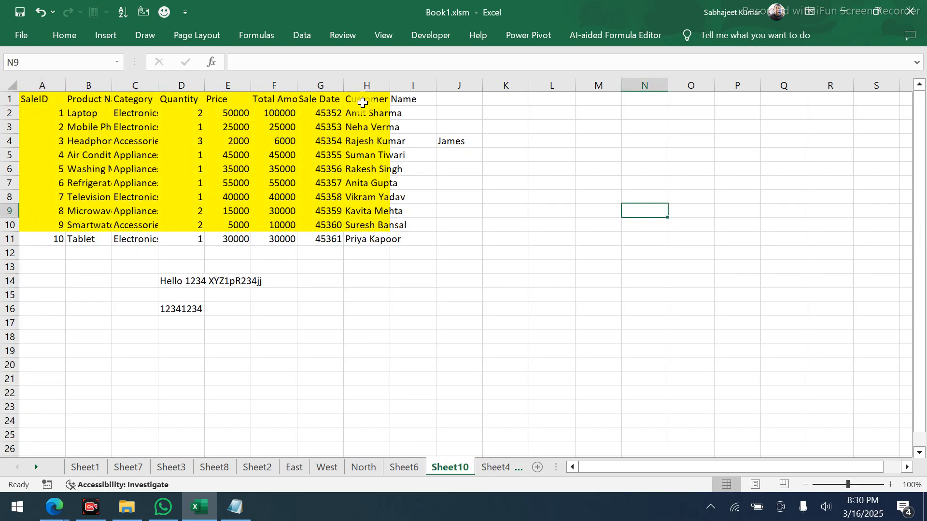
pyautogui.moveTo(362, 99); pyautogui.dragTo(369, 243)
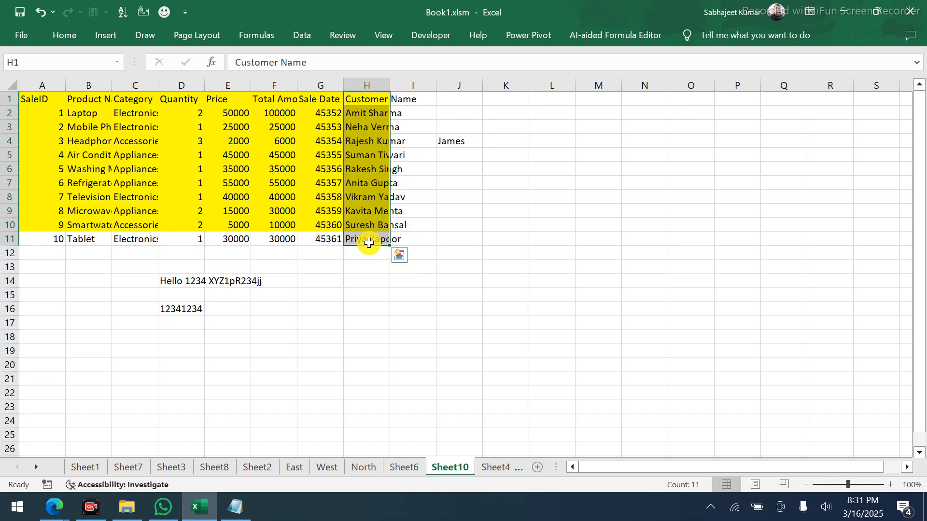
pyautogui.hotkey('ctrl', 'c')
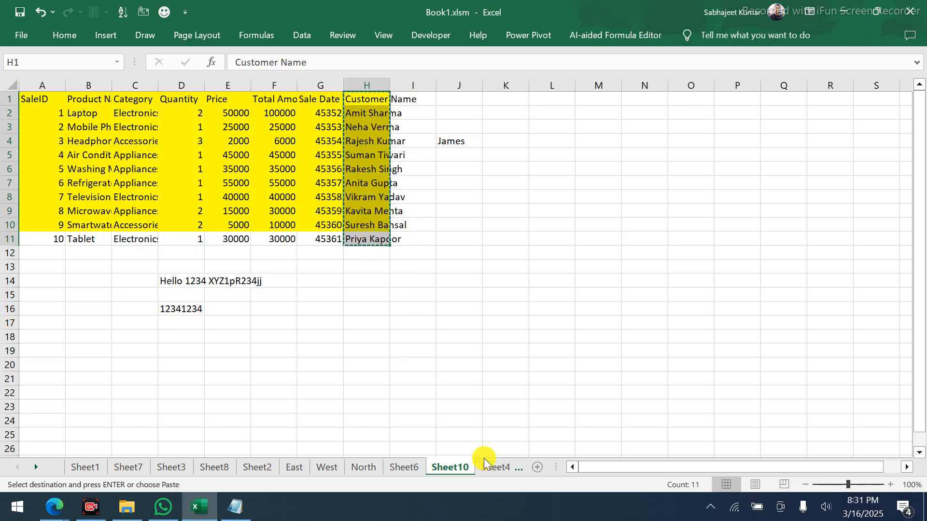
pyautogui.click(500, 473)
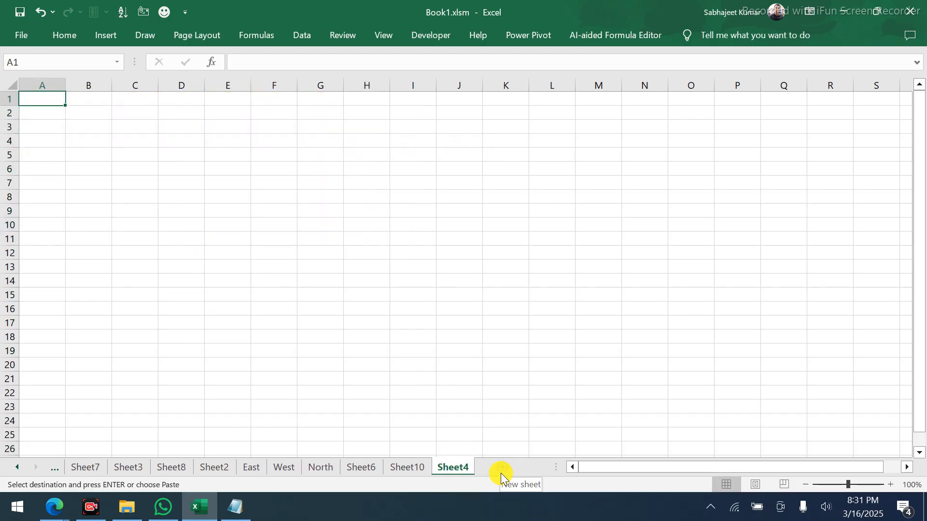
pyautogui.hotkey('ctrl', 'alt', 'v')
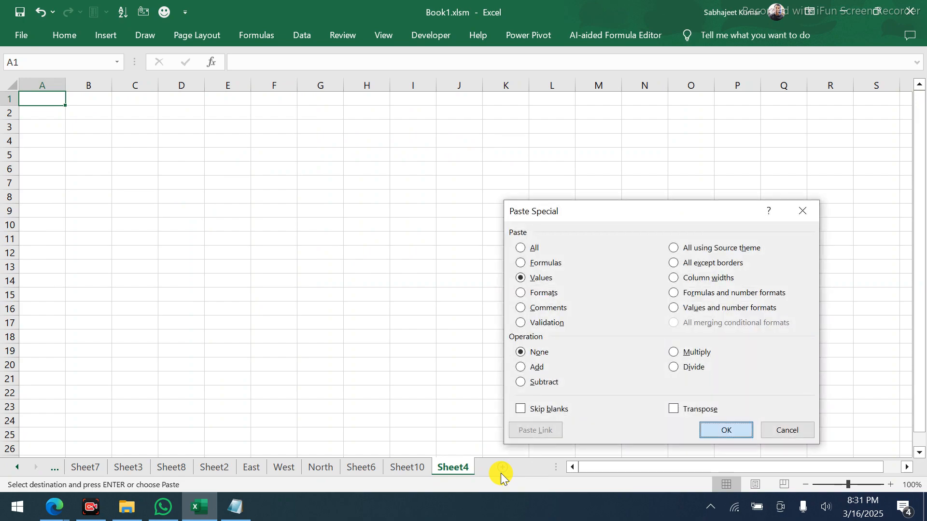
pyautogui.press('Return')
# Make the Customer Name header in A1 bold and autofit the width of column A
pyautogui.press('Up')
pyautogui.hotkey('ctrl', 'b')
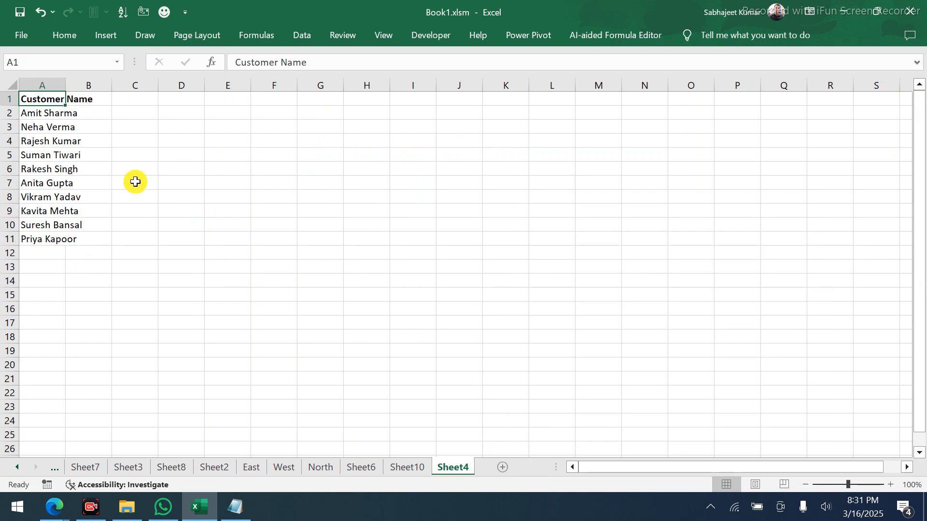
pyautogui.doubleClick(65, 85)
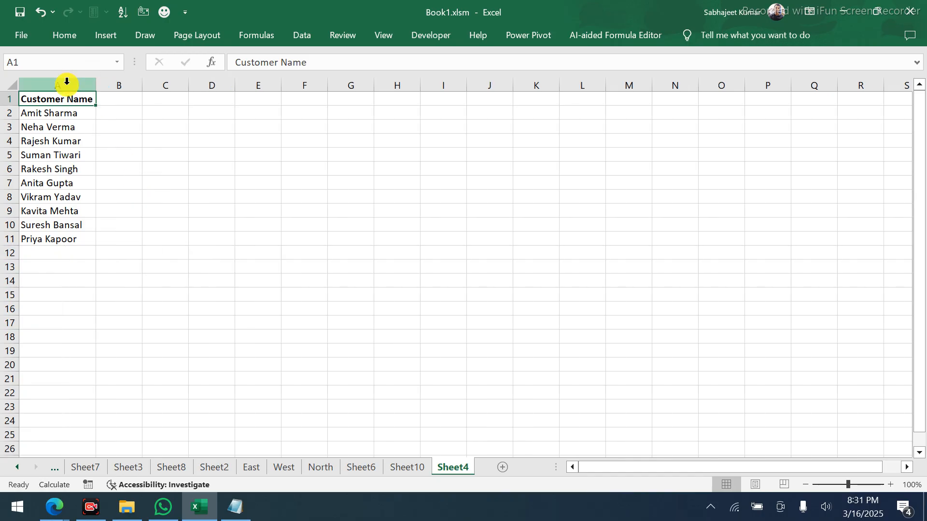
# Enter the formula ="Year"&RANDBETWEEN(2000,2025) in B1 to generate a random year header
pyautogui.click(114, 102)
pyautogui.write('=')
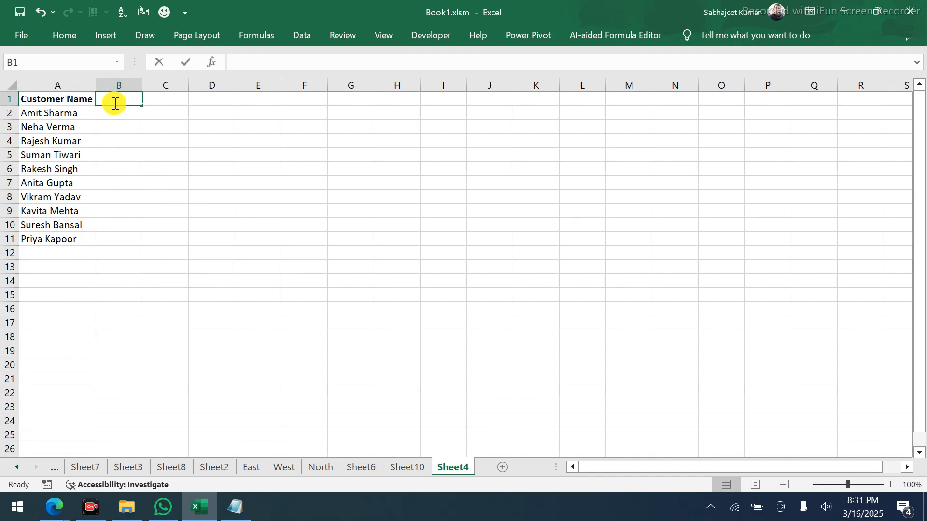
pyautogui.write('year')
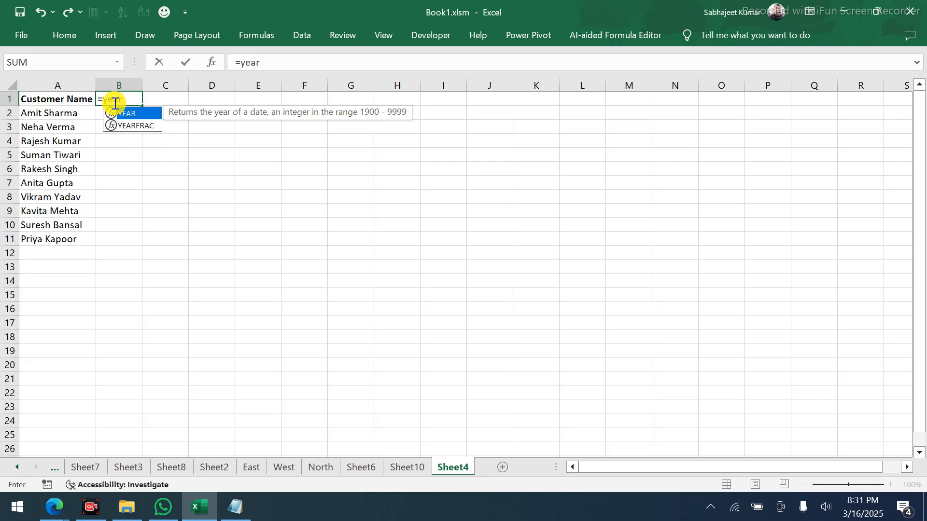
pyautogui.press('BackSpace')
pyautogui.press('BackSpace')
pyautogui.press('BackSpace')
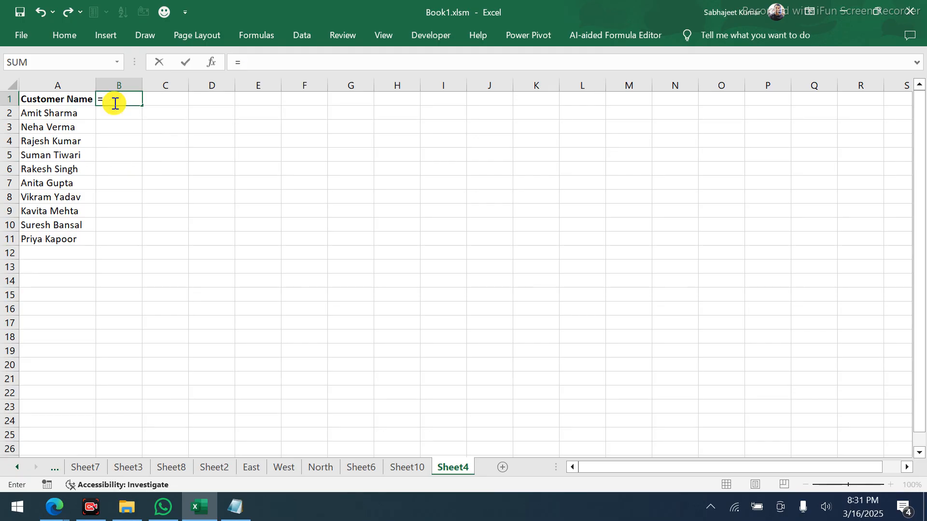
pyautogui.write('"Year" & ra')
pyautogui.press('Down')
pyautogui.press('Down')
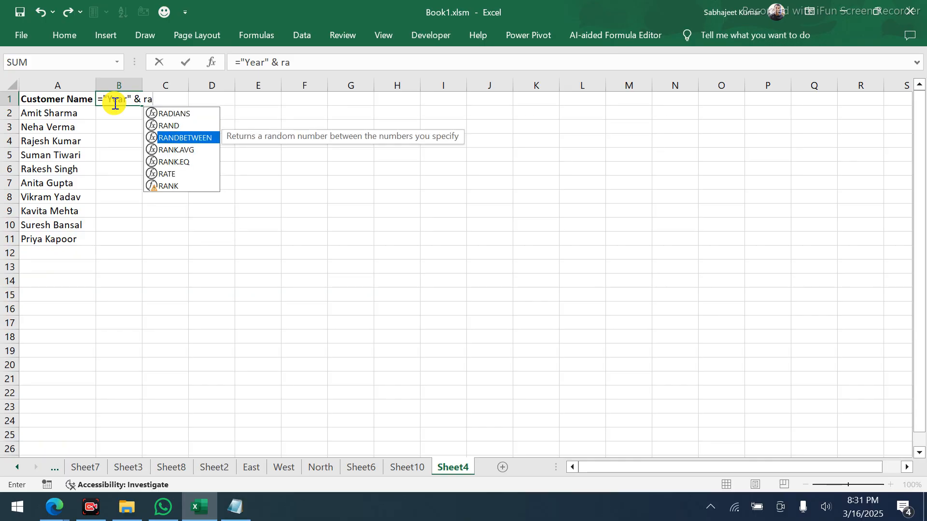
pyautogui.press('Tab')
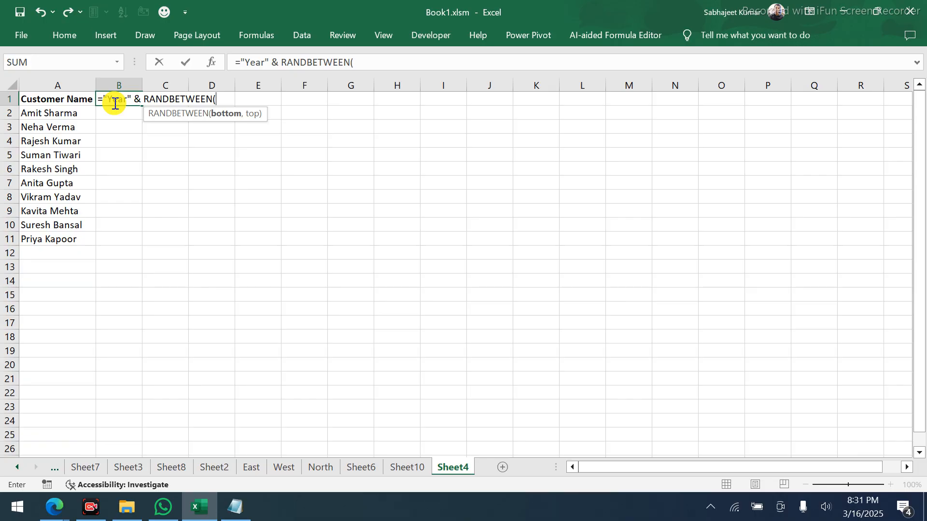
pyautogui.write('2000,2025')
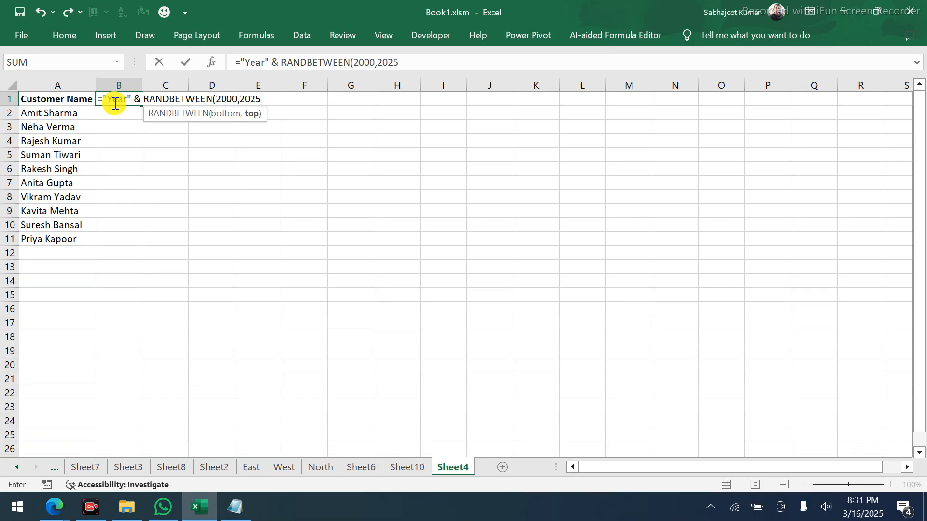
pyautogui.press('Return')
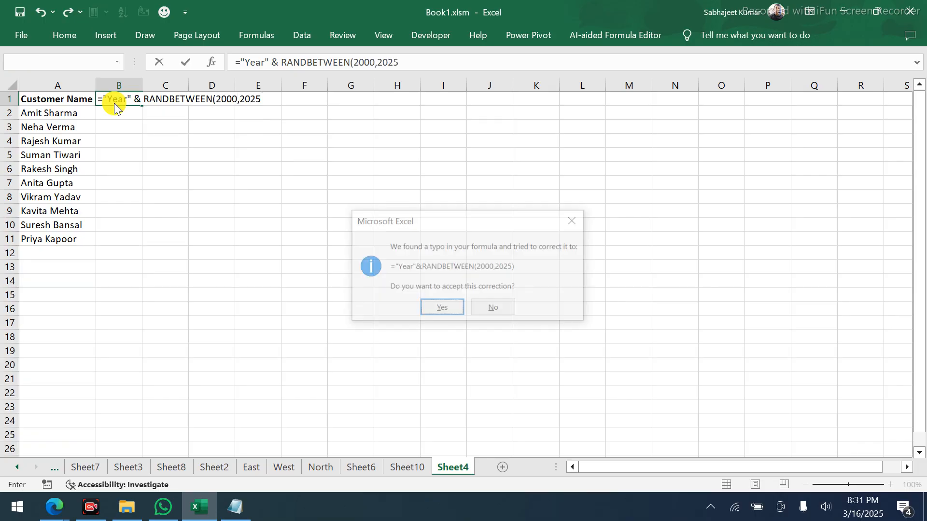
pyautogui.press('Return')
# Fill the year header formula from B1 across to K1
pyautogui.click(114, 103)
pyautogui.hotkey('shift', 'Right')
pyautogui.hotkey('shift', 'Right')
pyautogui.hotkey('shift', 'Right')
pyautogui.hotkey('shift', 'Right')
pyautogui.hotkey('shift', 'Right')
pyautogui.hotkey('shift', 'Right')
pyautogui.hotkey('shift', 'Right')
pyautogui.hotkey('shift', 'Right')
pyautogui.hotkey('shift', 'Right')
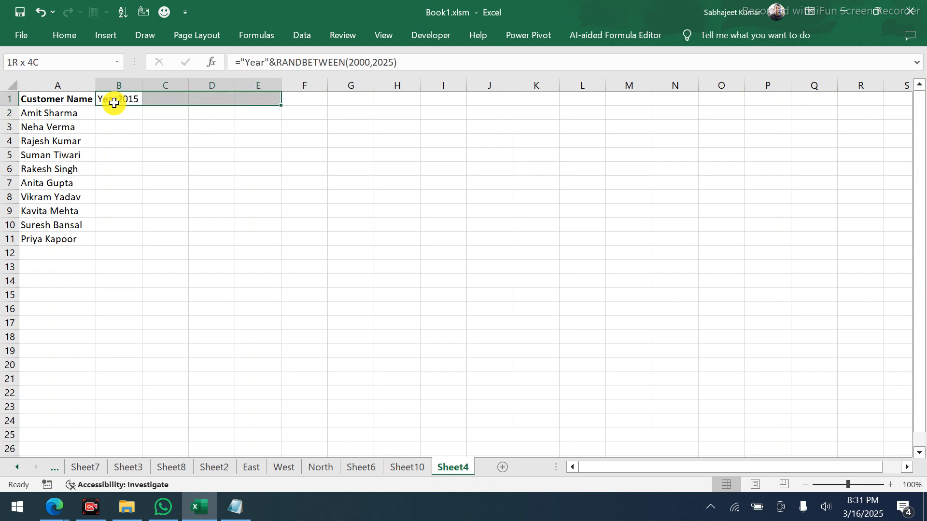
pyautogui.hotkey('ctrl', 'r')
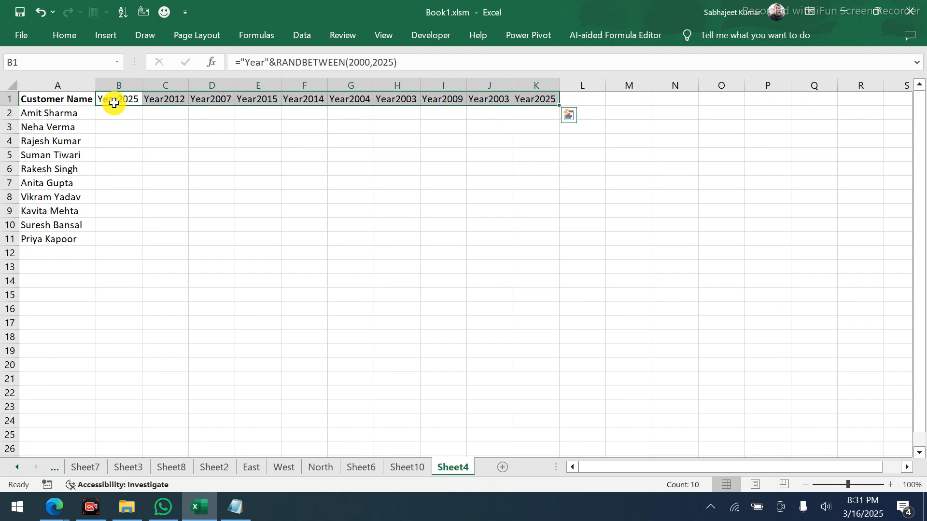
# Enter =RANDBETWEEN(1,100) in B2 to generate a random number for the first customer
pyautogui.press('Down')
pyautogui.write('=ran')
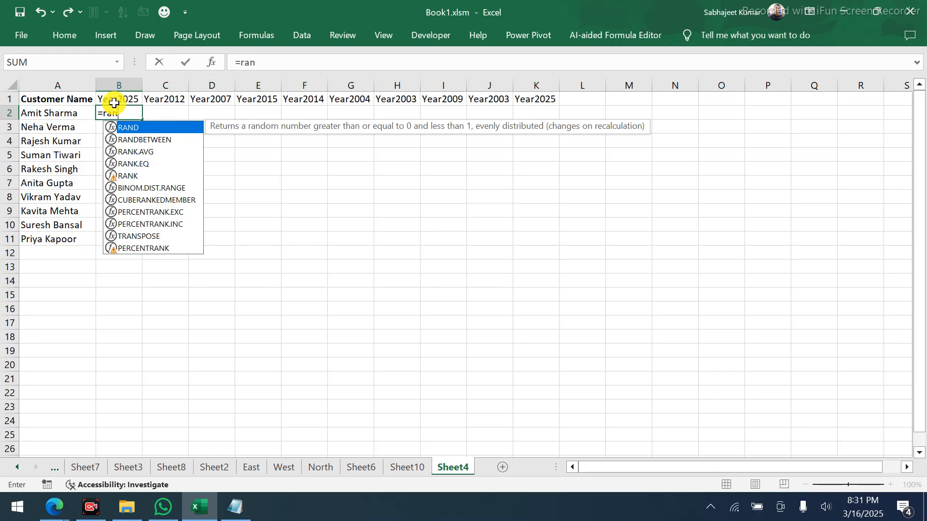
pyautogui.press('Down')
pyautogui.press('Tab')
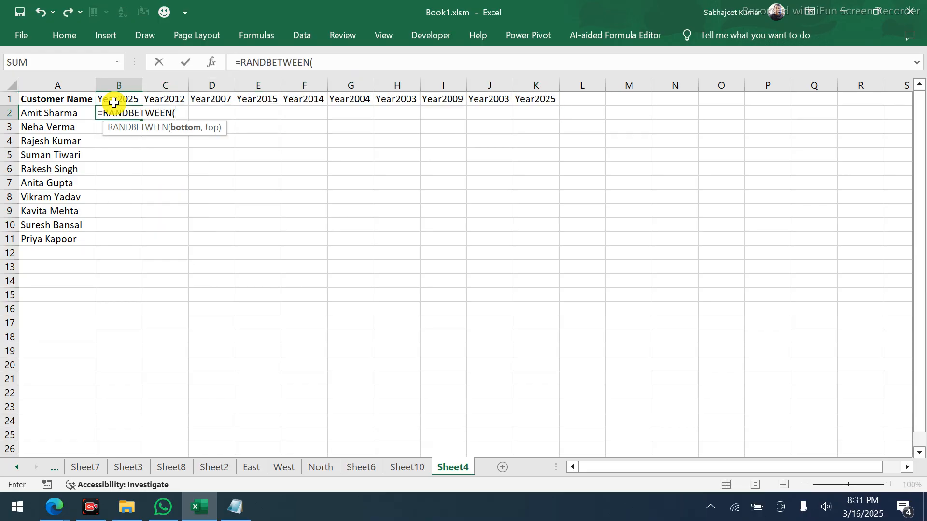
pyautogui.write('1,100')
pyautogui.press('Return')
# Fill the B2 random number formula across and down through the range B2:K11
pyautogui.press('Up')
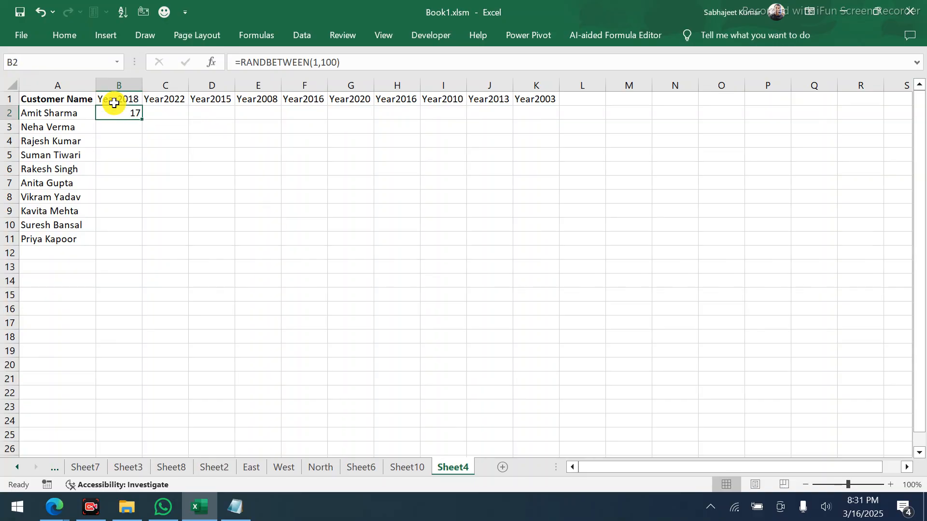
pyautogui.hotkey('shift', 'Right')
pyautogui.hotkey('shift', 'Right')
pyautogui.hotkey('shift', 'Right')
pyautogui.hotkey('shift', 'Right')
pyautogui.hotkey('shift', 'Right')
pyautogui.hotkey('shift', 'Right')
pyautogui.hotkey('shift', 'Right')
pyautogui.hotkey('shift', 'Right')
pyautogui.hotkey('shift', 'Right')
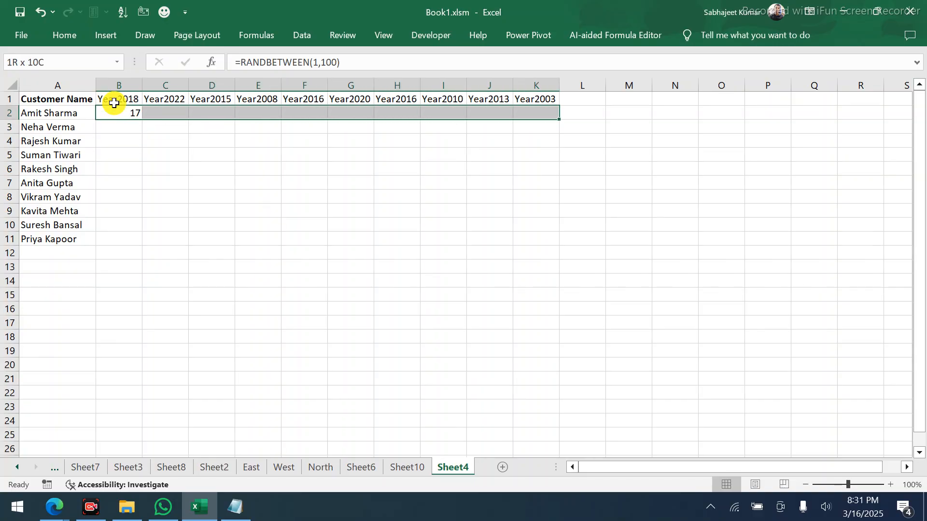
pyautogui.hotkey('shift', 'Down')
pyautogui.hotkey('shift', 'Down')
pyautogui.hotkey('shift', 'Down')
pyautogui.hotkey('shift', 'Down')
pyautogui.hotkey('shift', 'Down')
pyautogui.hotkey('shift', 'Down')
pyautogui.hotkey('shift', 'Down')
pyautogui.hotkey('shift', 'Down')
pyautogui.hotkey('shift', 'Down')
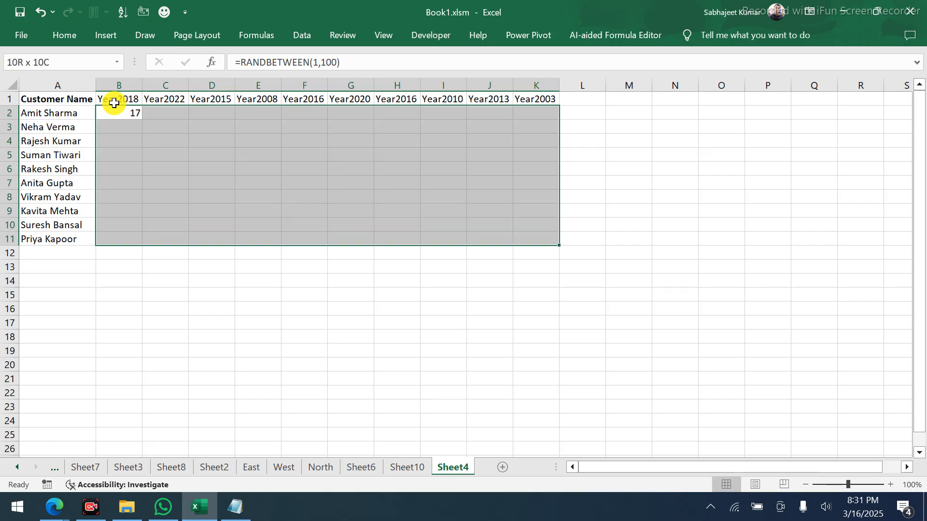
pyautogui.hotkey('ctrl', 'r')
pyautogui.hotkey('ctrl', 'd')
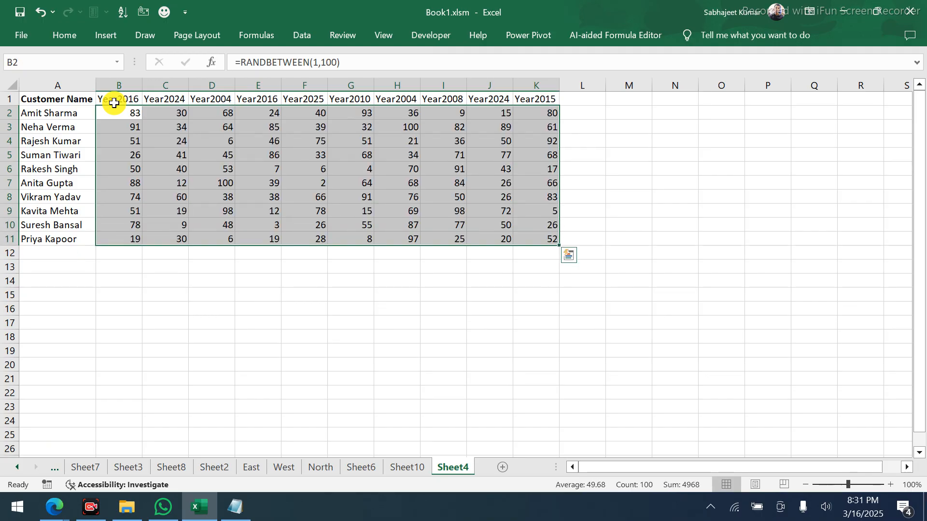
# Copy the whole customer table A1:K11 and paste it as values at A1 of another new worksheet
pyautogui.hotkey('ctrl', 'a')
pyautogui.hotkey('ctrl', 'c')
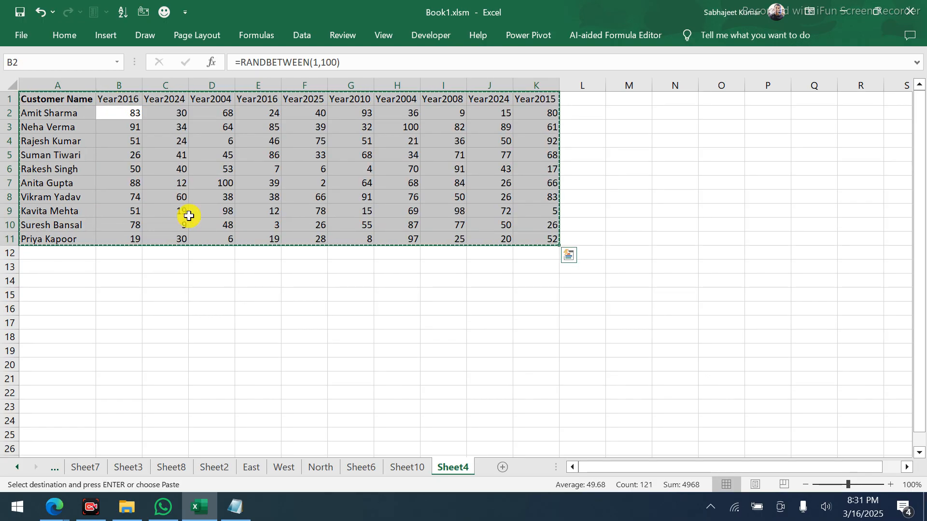
pyautogui.click(500, 467)
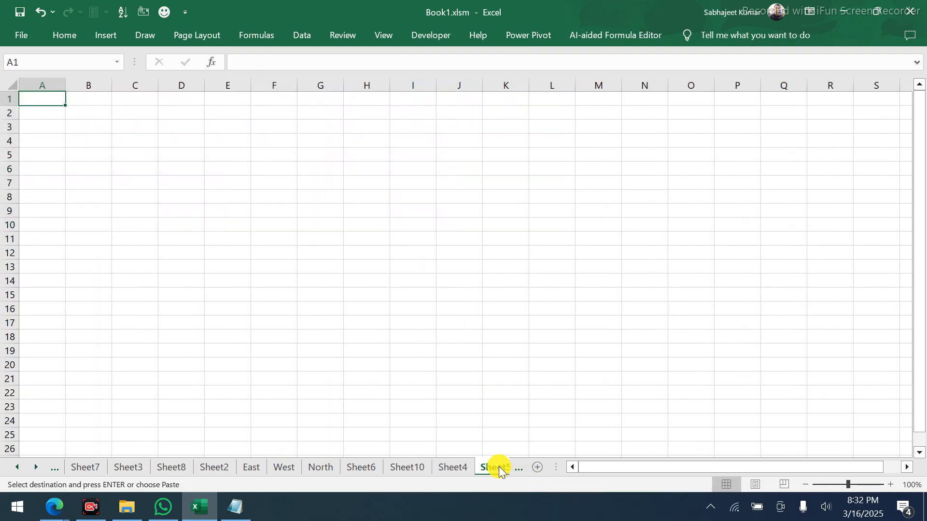
pyautogui.hotkey('ctrl', 'alt', 'v')
pyautogui.press('v')
pyautogui.press('Return')
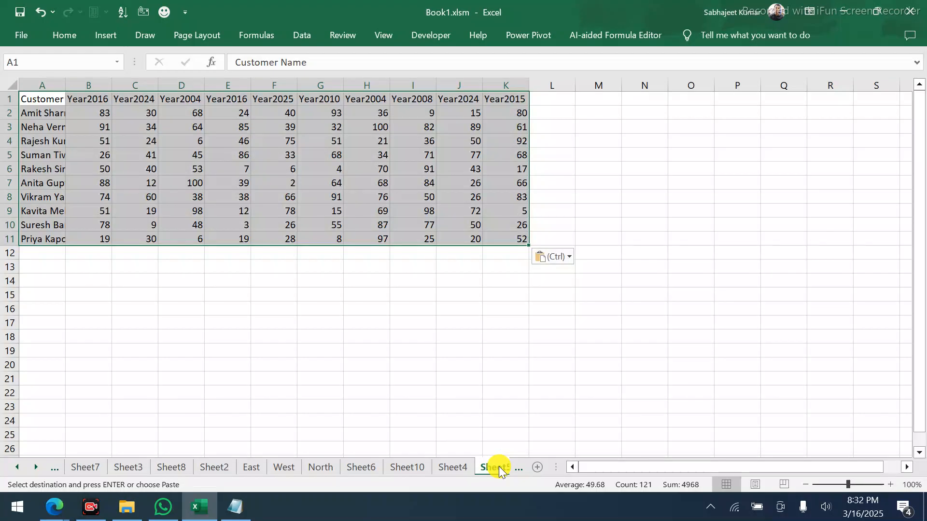
# Autofit the column widths of the pasted table and make its header row A1:K1 bold
pyautogui.press('alt')
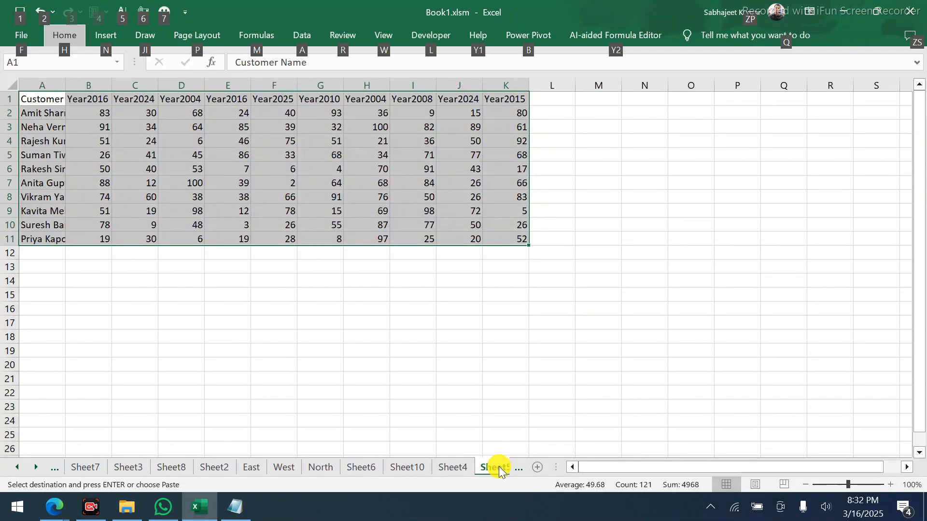
pyautogui.press('h')
pyautogui.press('o')
pyautogui.press('i')
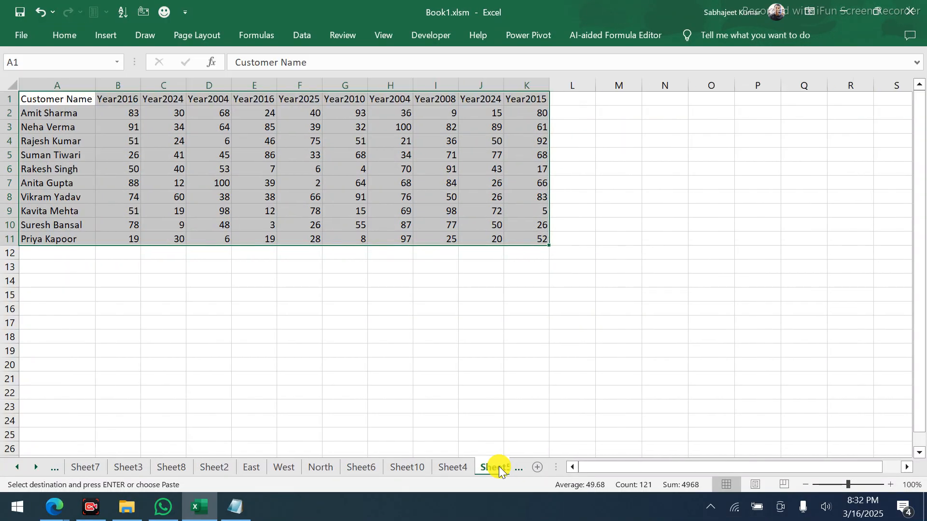
pyautogui.hotkey('ctrl', 'shift', 'Up')
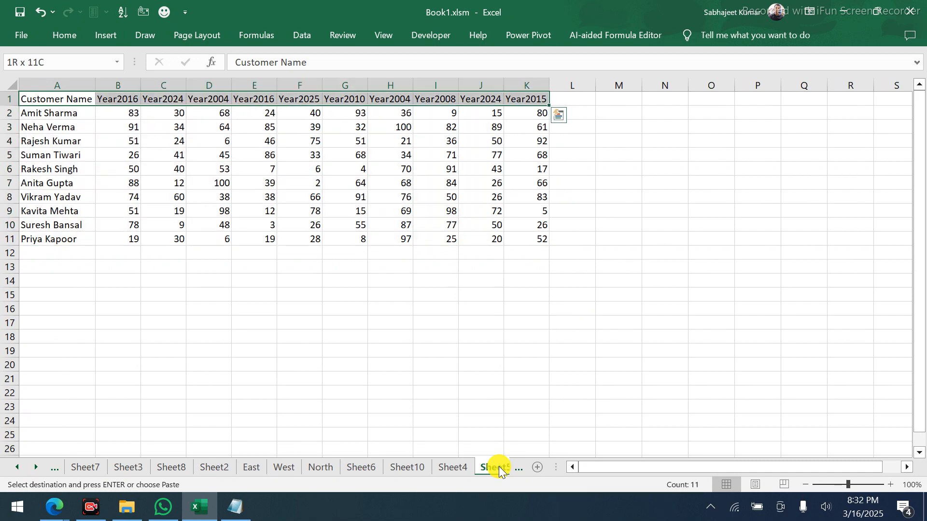
pyautogui.hotkey('ctrl', 'b')
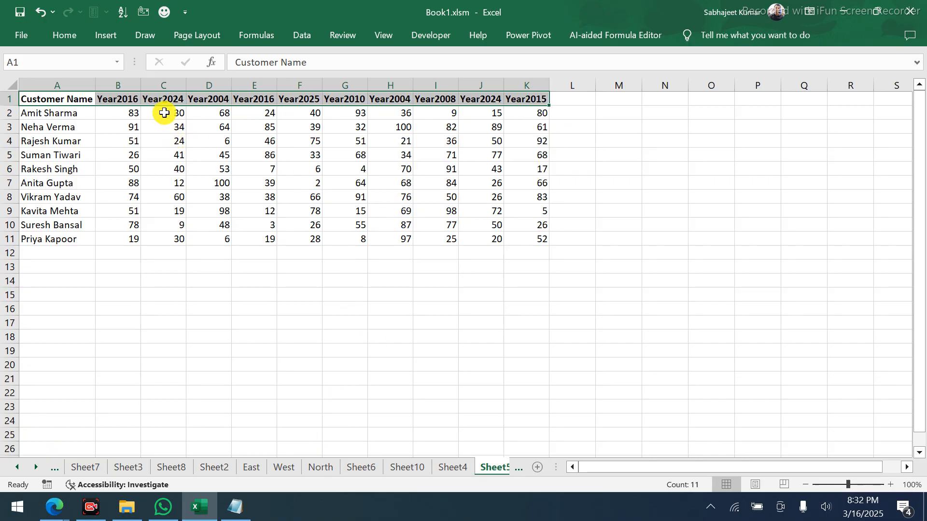
# Change the year header in C1 to Year2020
pyautogui.click(163, 103)
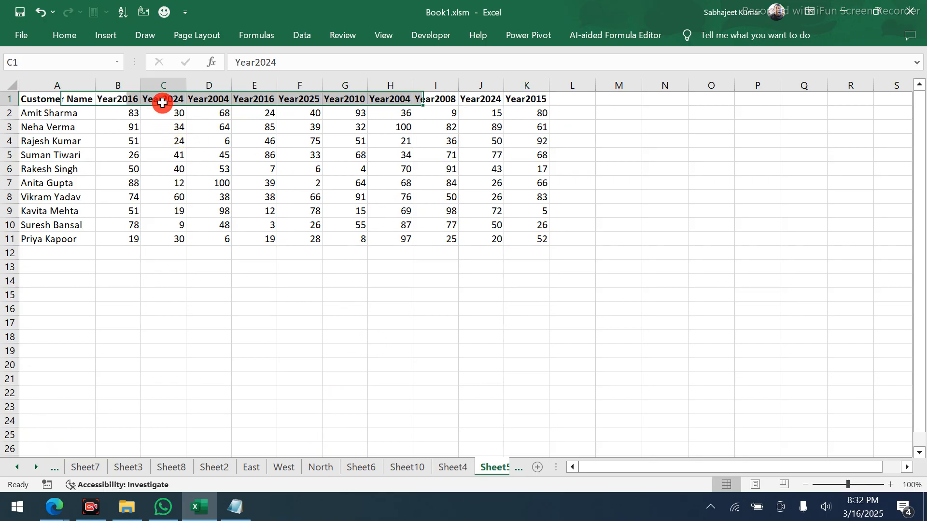
pyautogui.click(282, 64)
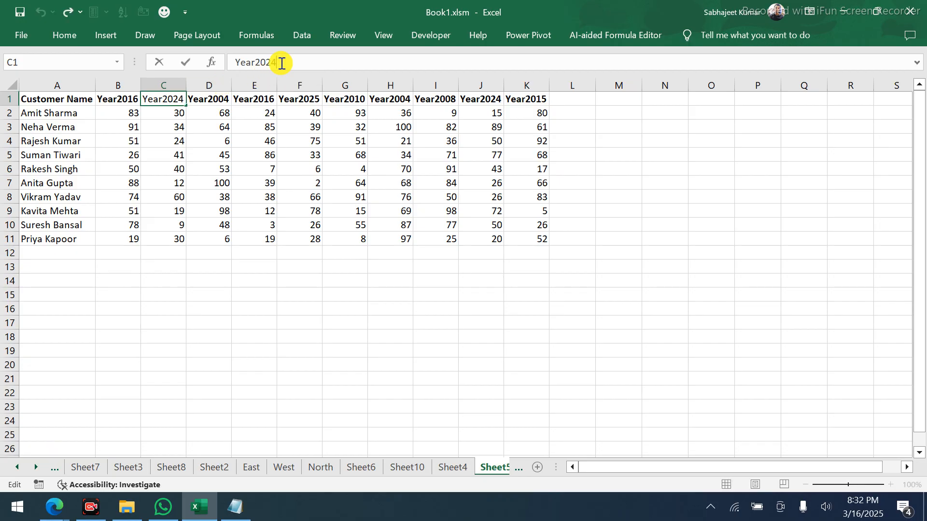
pyautogui.press('BackSpace')
pyautogui.write('0')
pyautogui.press('Return')
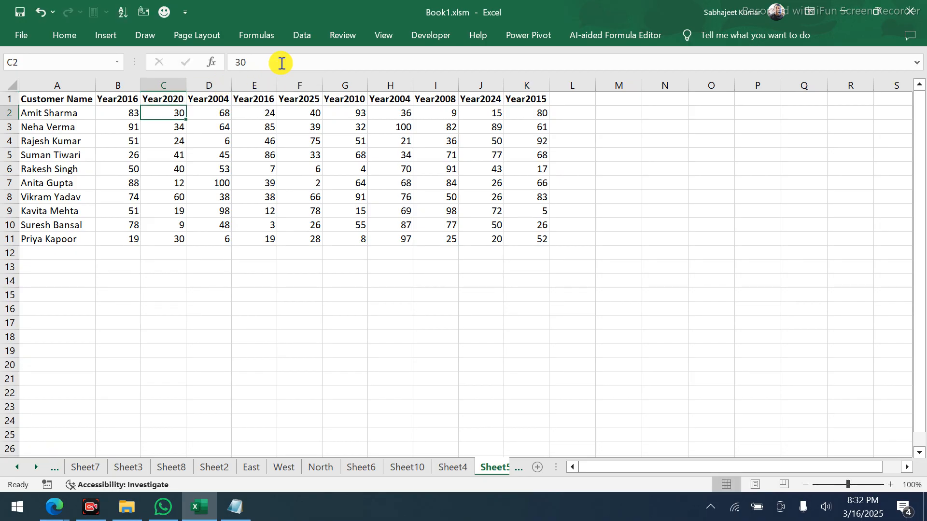
pyautogui.press('Up')
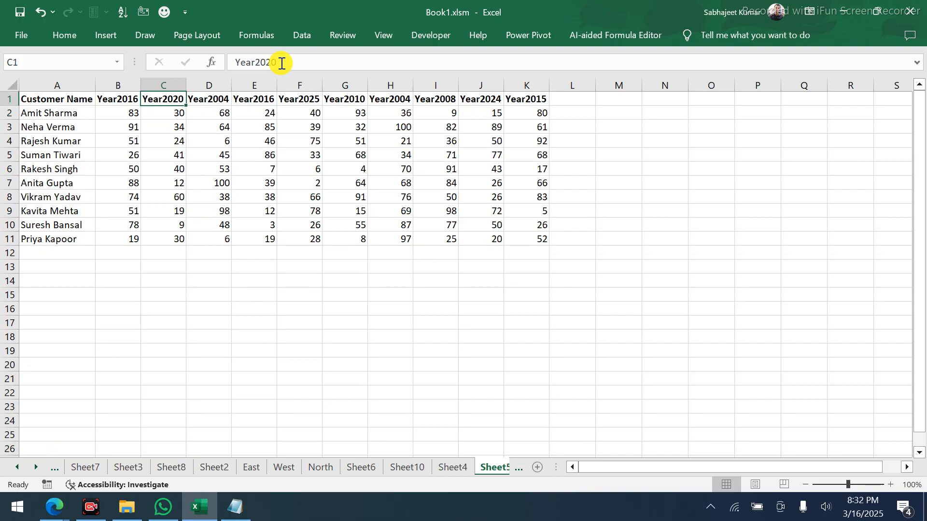
pyautogui.press('Right')
pyautogui.press('Right')
pyautogui.press('Right')
pyautogui.press('Right')
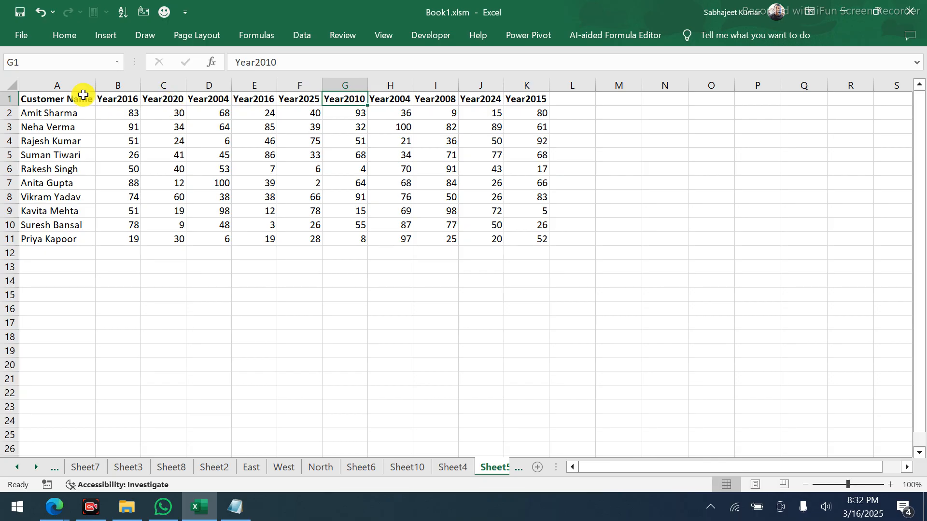
# Copy the whole customer table A1:K11 and paste the duplicate below it, starting at A13
pyautogui.click(57, 96)
pyautogui.moveTo(96, 109); pyautogui.dragTo(268, 166)
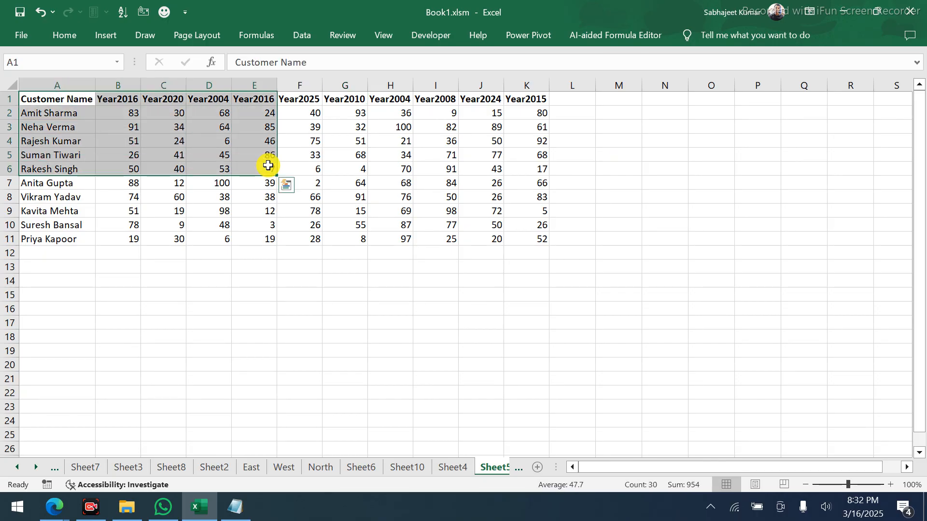
pyautogui.hotkey('ctrl', 'shift', 'Right')
pyautogui.hotkey('ctrl', 'shift', 'Down')
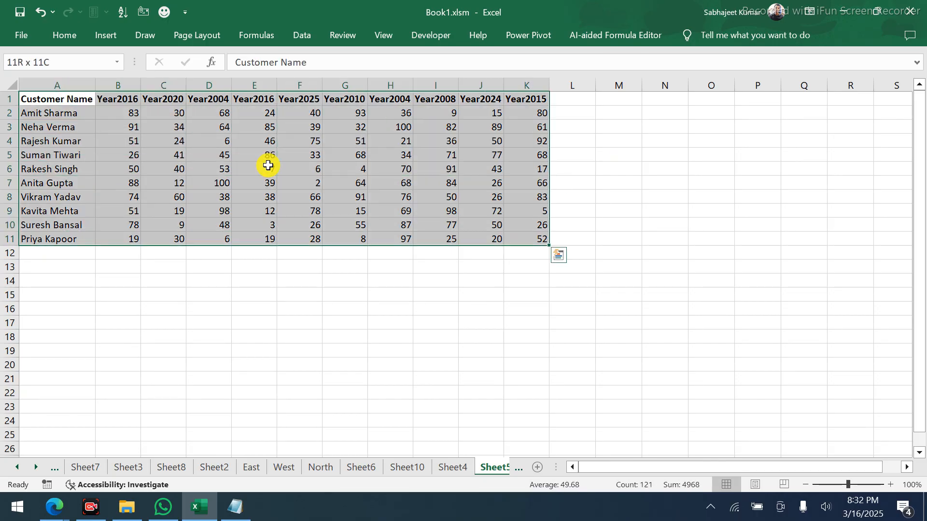
pyautogui.hotkey('ctrl', 'c')
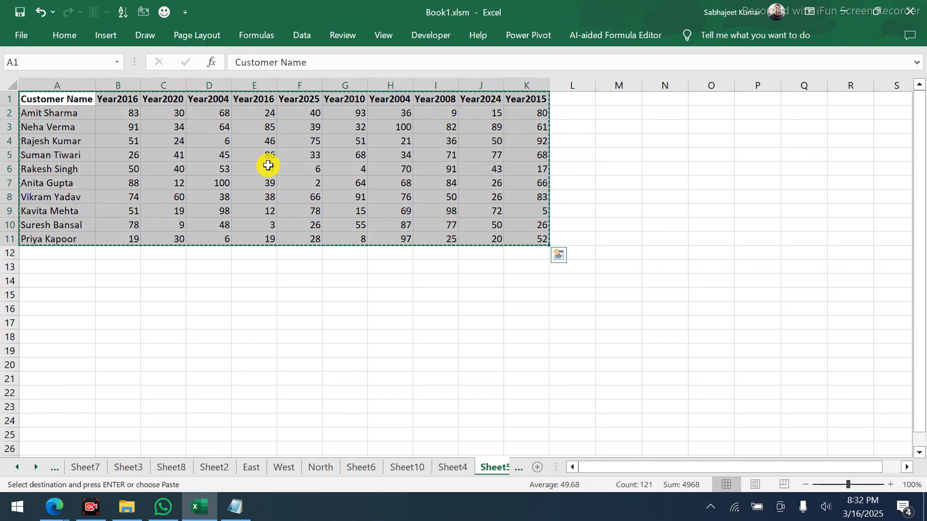
pyautogui.click(55, 275)
pyautogui.press('Up')
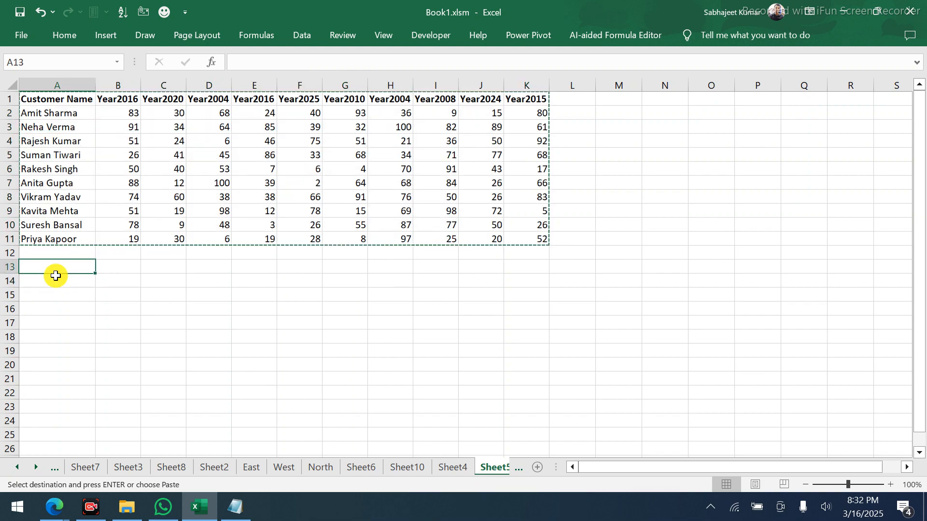
pyautogui.hotkey('ctrl', 'v')
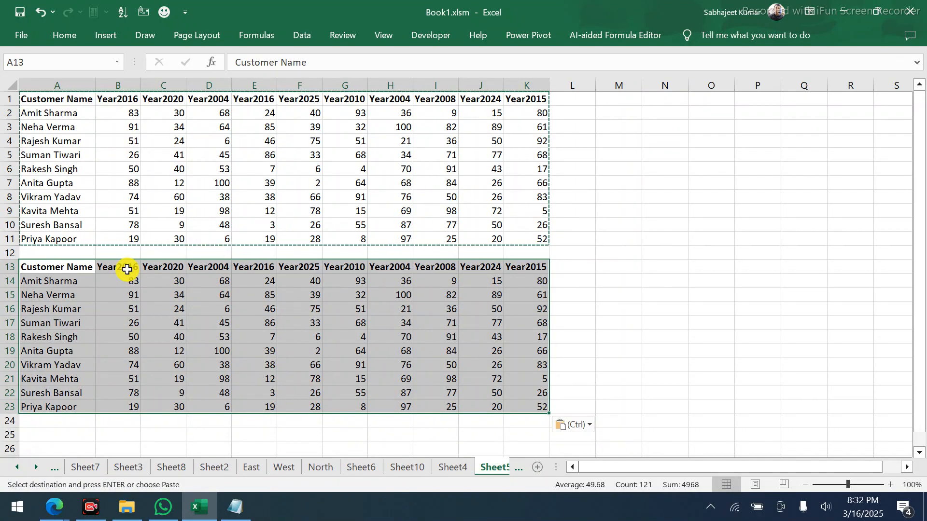
# Examine the order of the year columns in the copied table A13:K23 against the original header row
pyautogui.moveTo(127, 269); pyautogui.dragTo(309, 346)
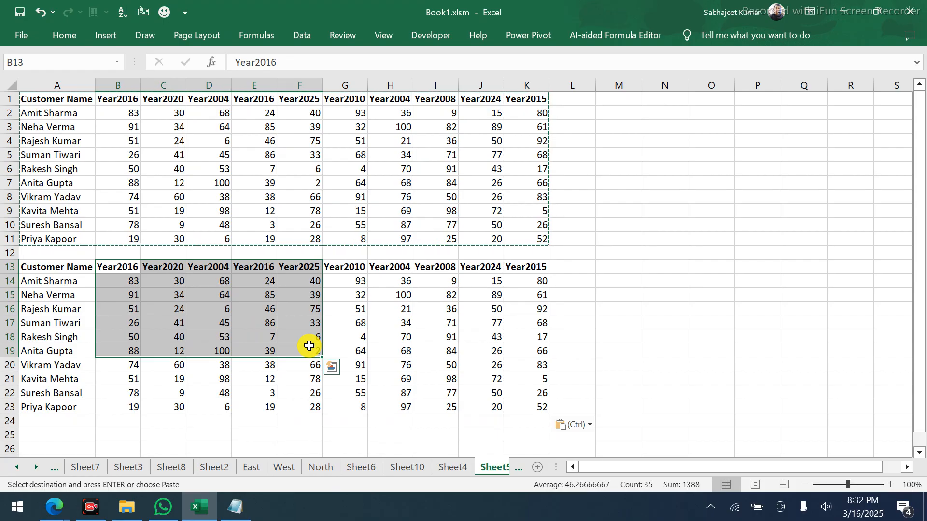
pyautogui.click(384, 99)
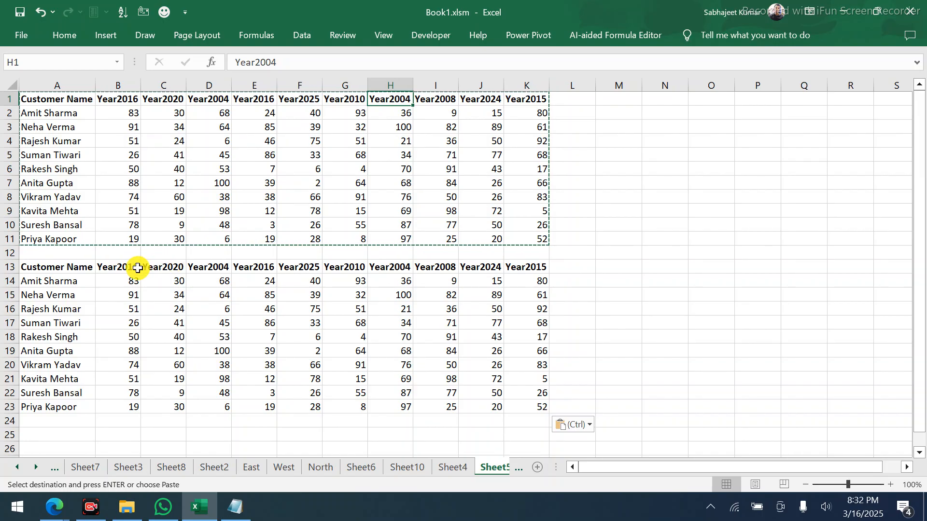
pyautogui.moveTo(128, 268); pyautogui.dragTo(125, 332)
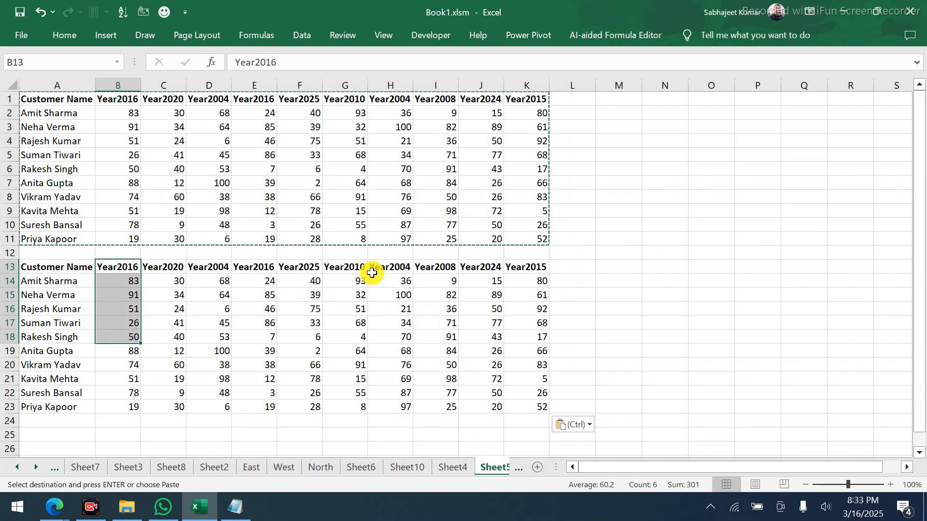
pyautogui.moveTo(297, 269); pyautogui.dragTo(306, 365)
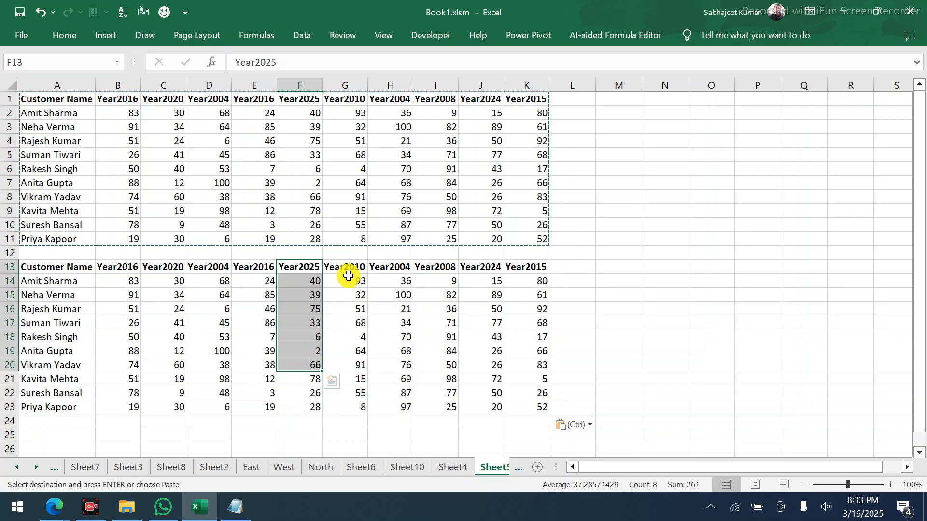
pyautogui.moveTo(352, 282); pyautogui.dragTo(351, 338)
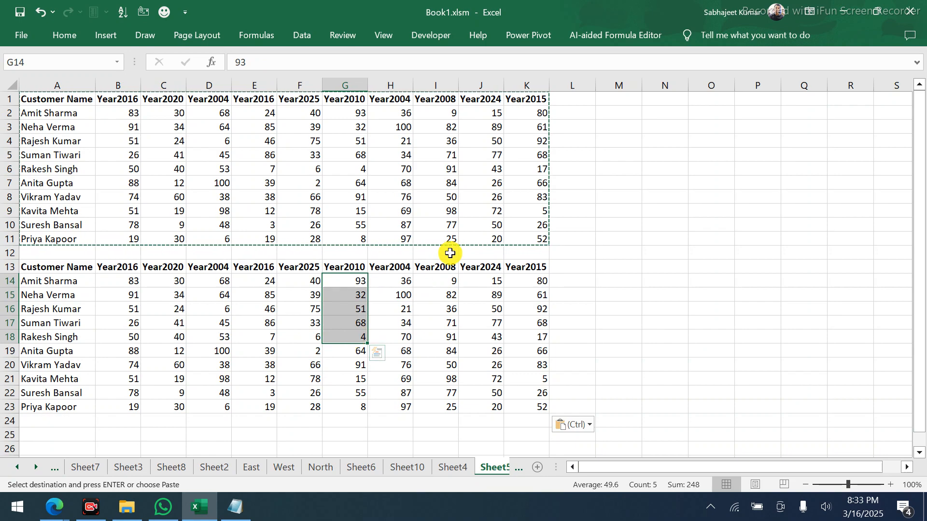
pyautogui.moveTo(448, 257); pyautogui.dragTo(436, 342)
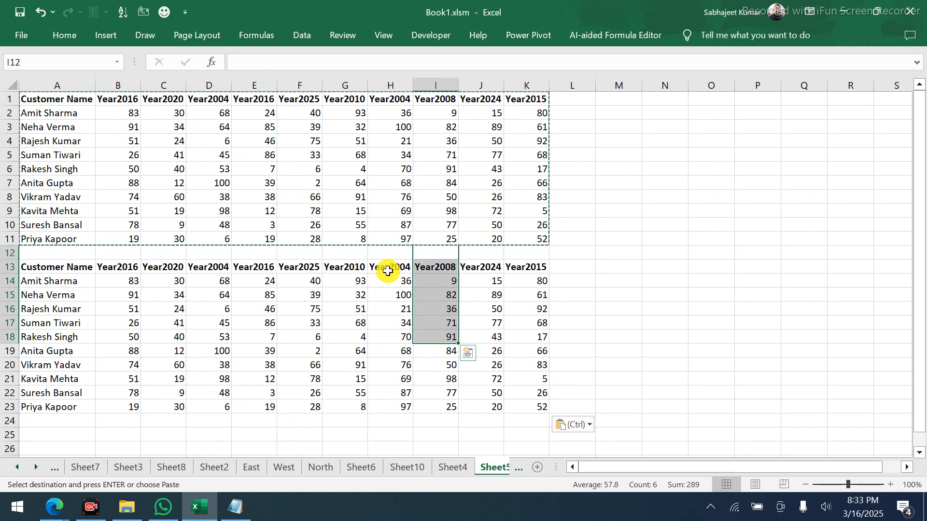
pyautogui.moveTo(387, 270); pyautogui.dragTo(383, 363)
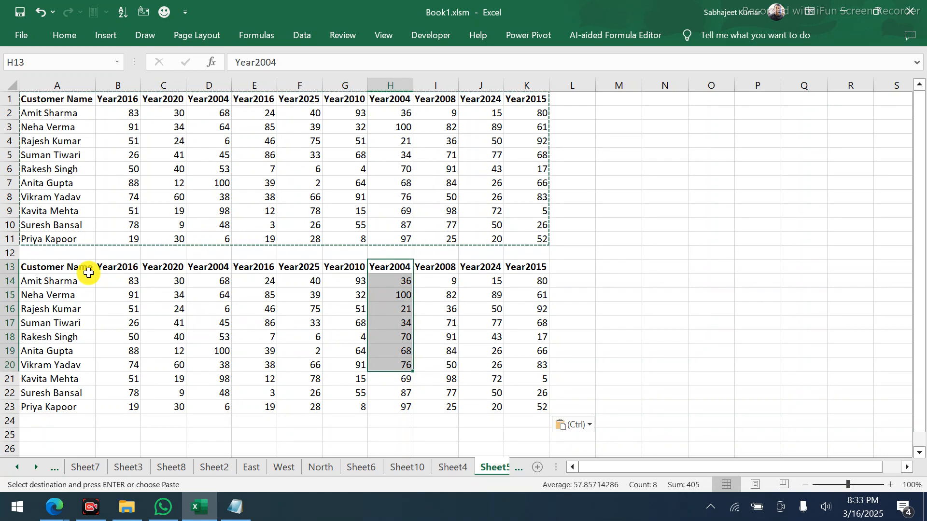
# Select the copied table A13:K23 and open the Sort settings for it
pyautogui.moveTo(47, 269); pyautogui.dragTo(427, 396)
pyautogui.hotkey('shift', 'Right')
pyautogui.hotkey('shift', 'Right')
pyautogui.hotkey('shift', 'Down')
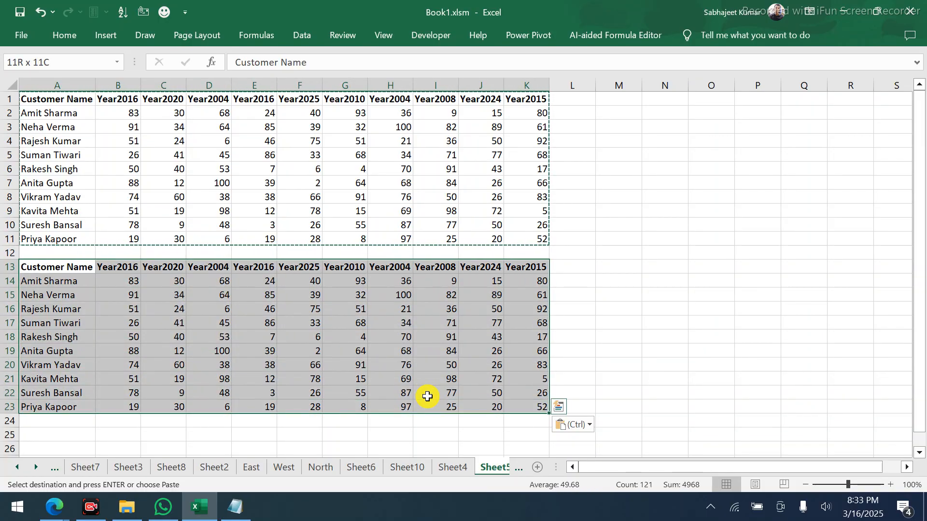
pyautogui.click(298, 35)
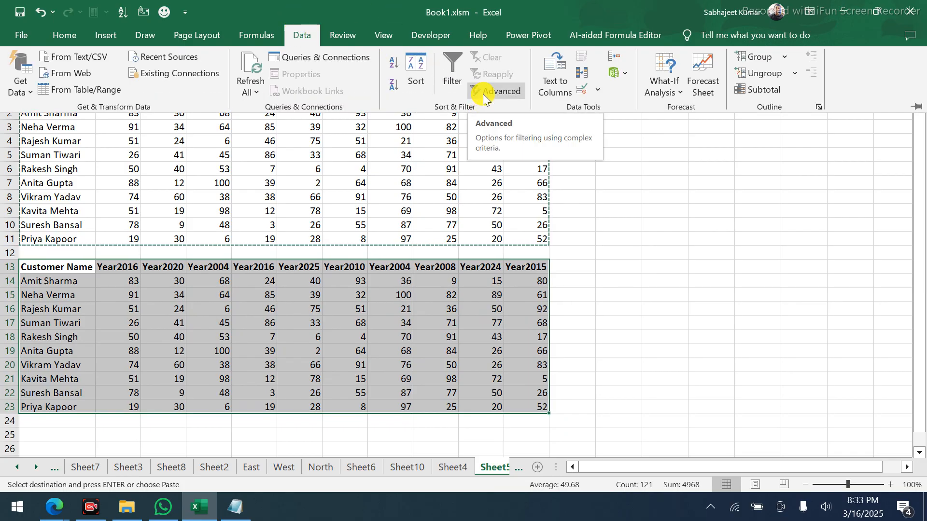
pyautogui.click(424, 65)
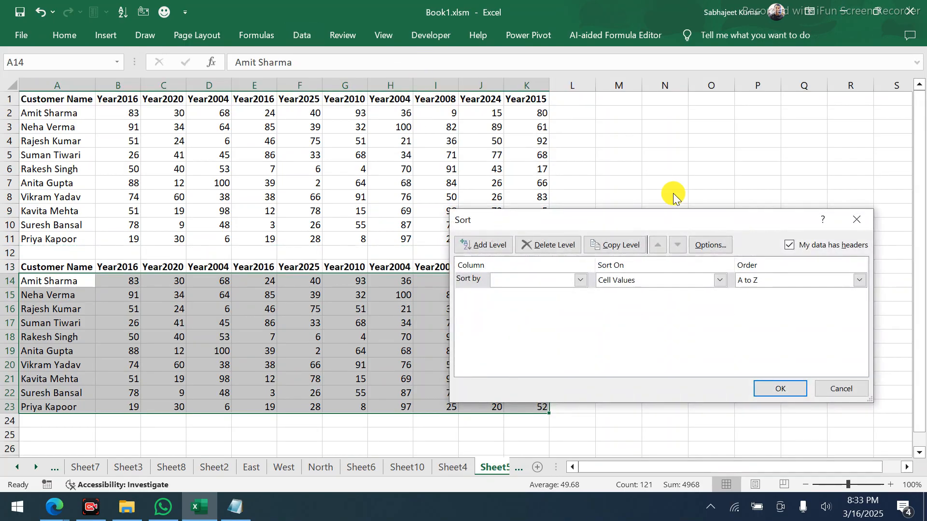
pyautogui.click(853, 219)
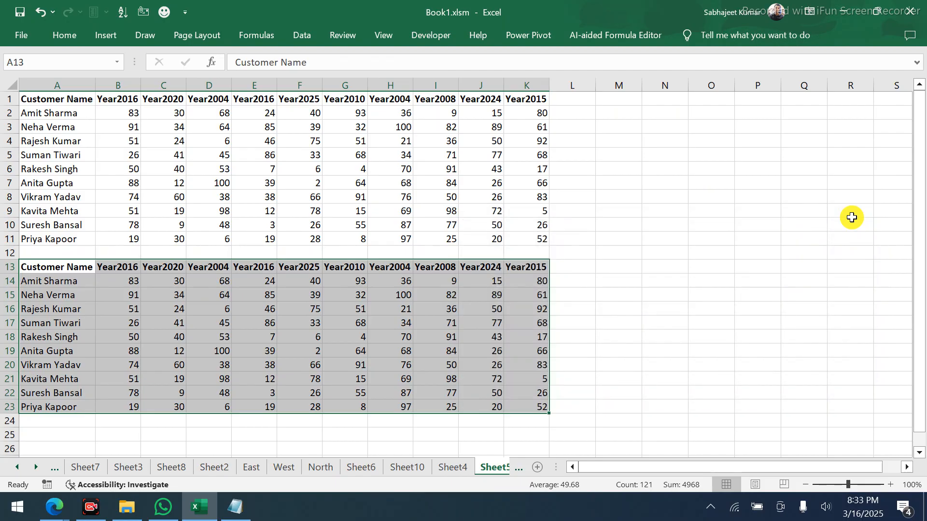
# Turn on filters for the copied table, view the Year2004 column's sort and filter options, and remove the filters
pyautogui.hotkey('ctrl', 'shift', 'l')
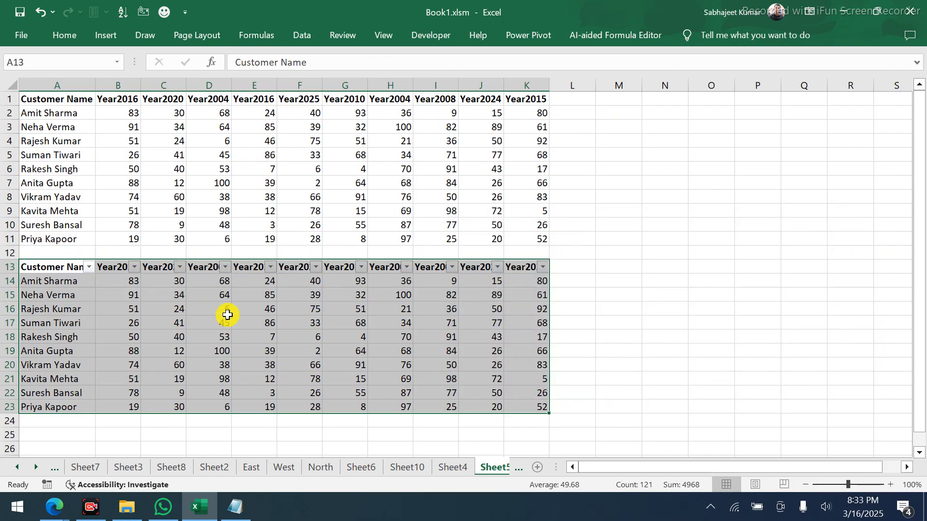
pyautogui.click(224, 269)
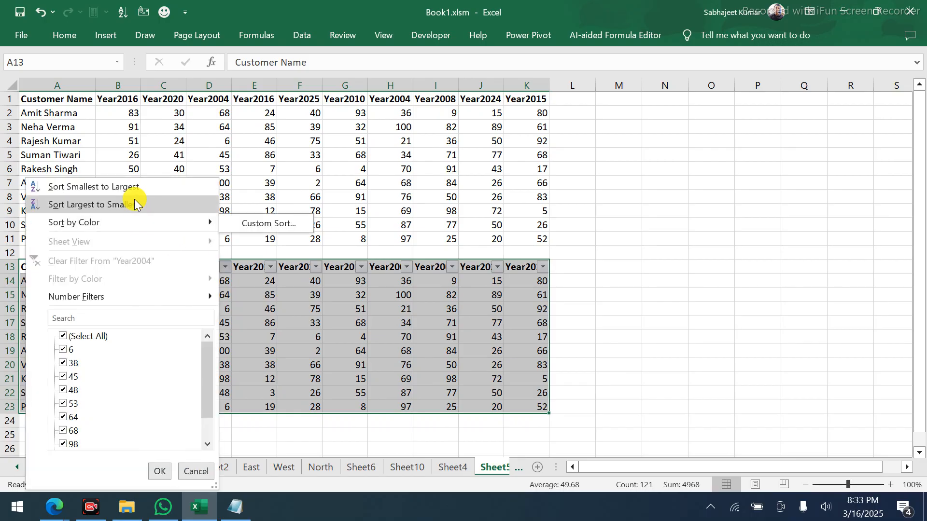
pyautogui.click(325, 297)
pyautogui.hotkey('ctrl', 'shift', 'l')
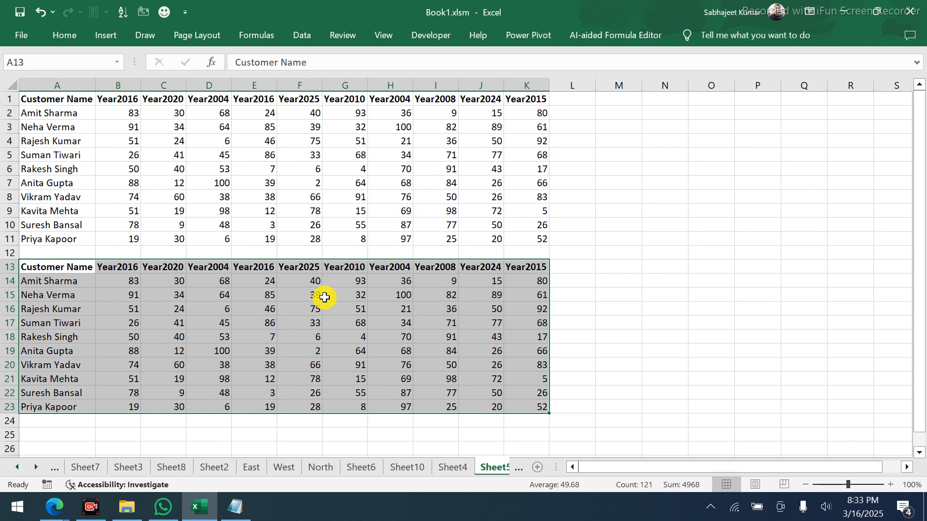
# Reopen the Sort settings for the copied table, add and delete a second sort level, and view the available sort columns
pyautogui.click(309, 33)
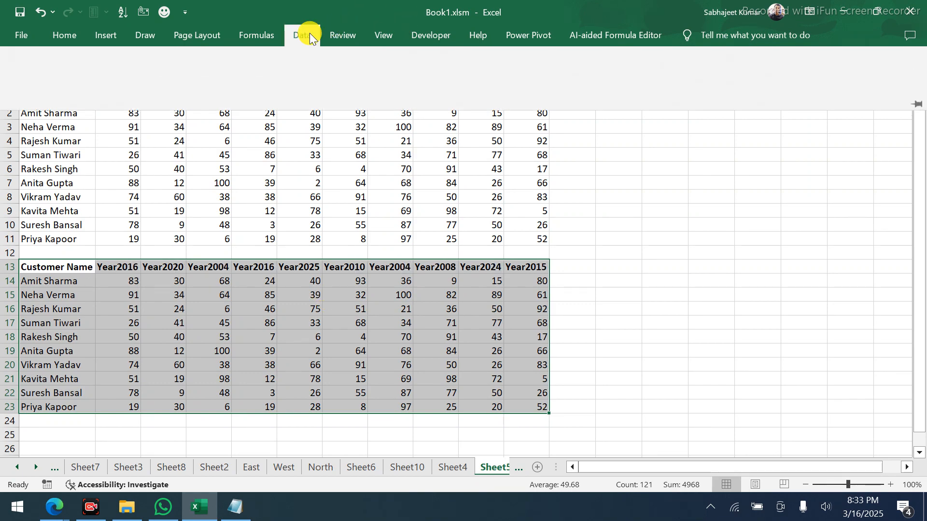
pyautogui.click(423, 62)
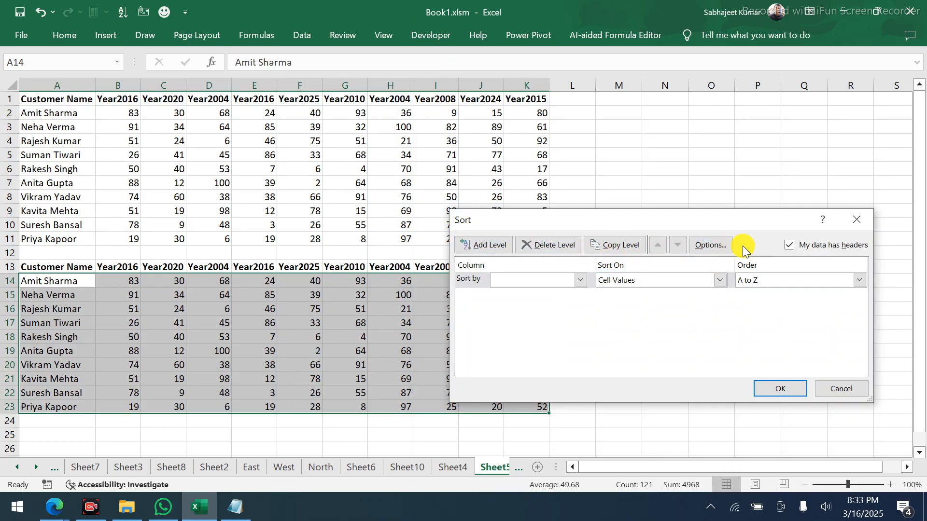
pyautogui.click(488, 247)
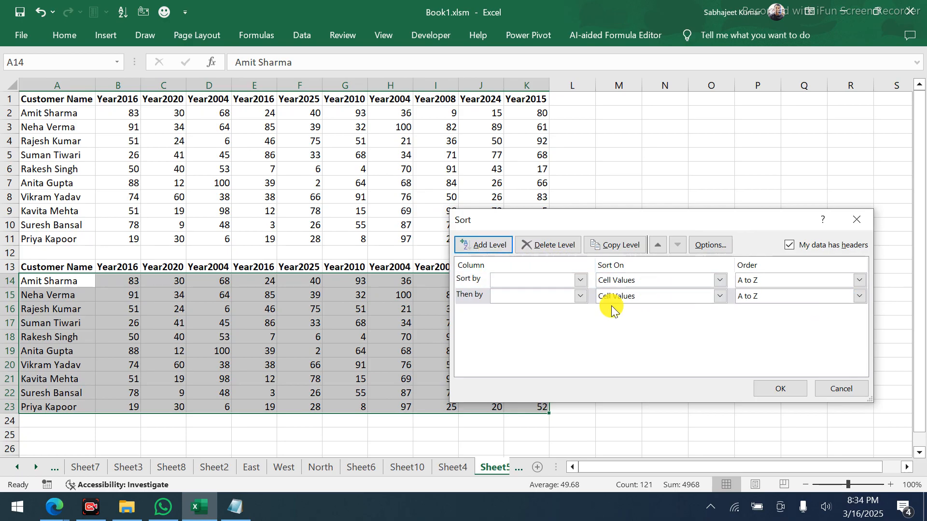
pyautogui.click(468, 300)
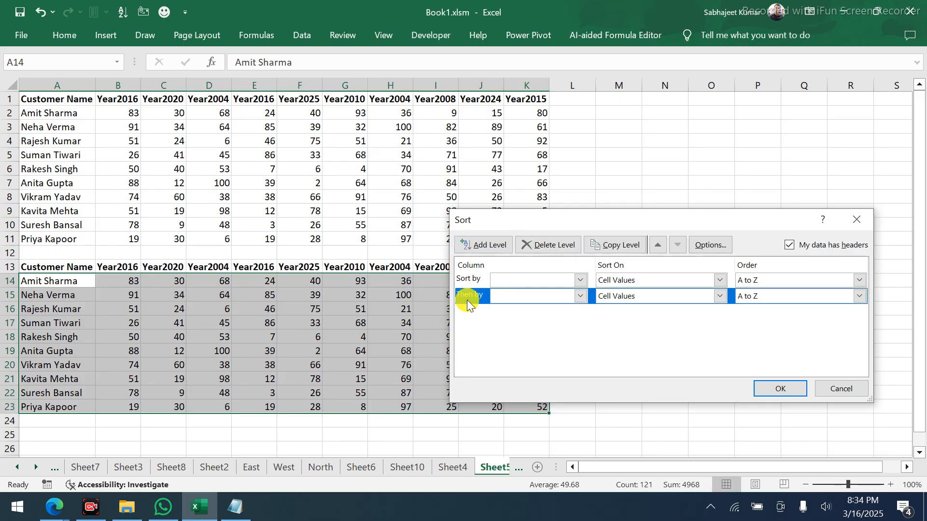
pyautogui.click(535, 245)
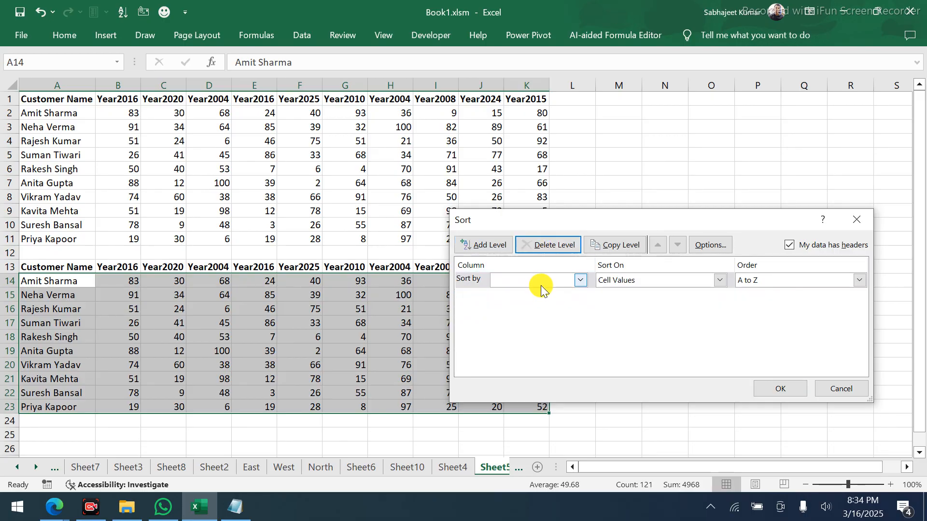
pyautogui.click(542, 285)
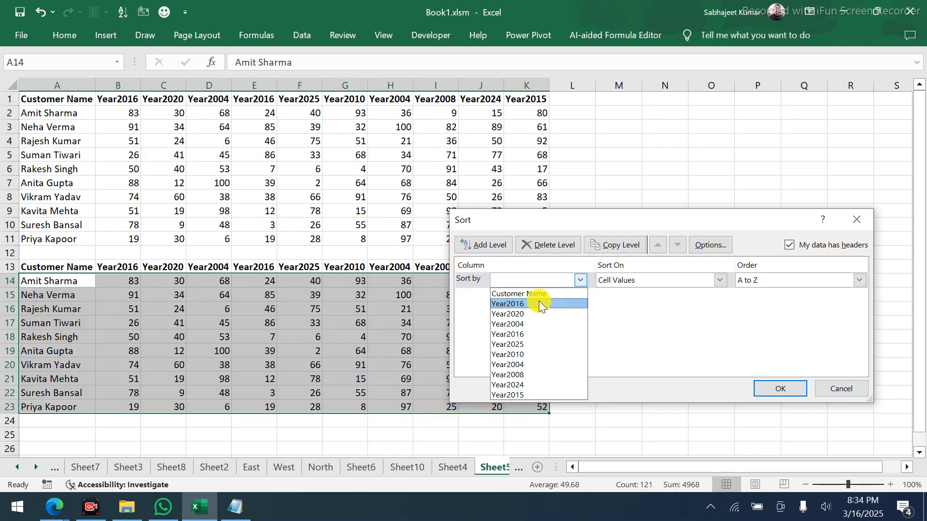
pyautogui.click(696, 245)
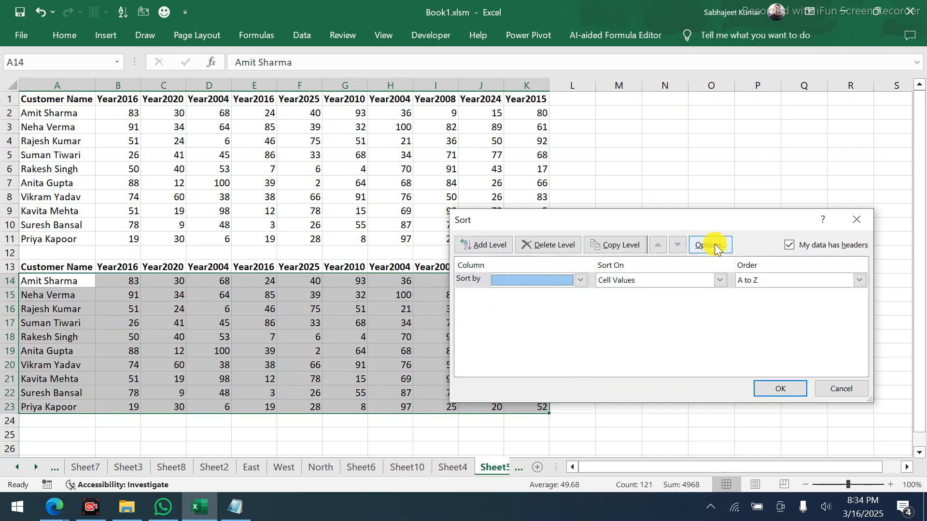
# Try setting up a left-to-right sort of the copied table A13:K23 by Row 13, ordered A to Z
pyautogui.click(715, 244)
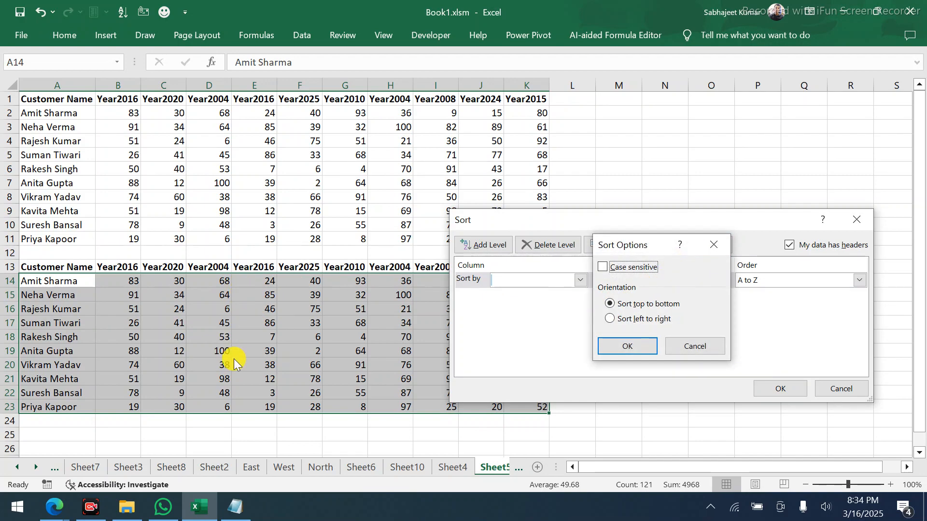
pyautogui.click(609, 320)
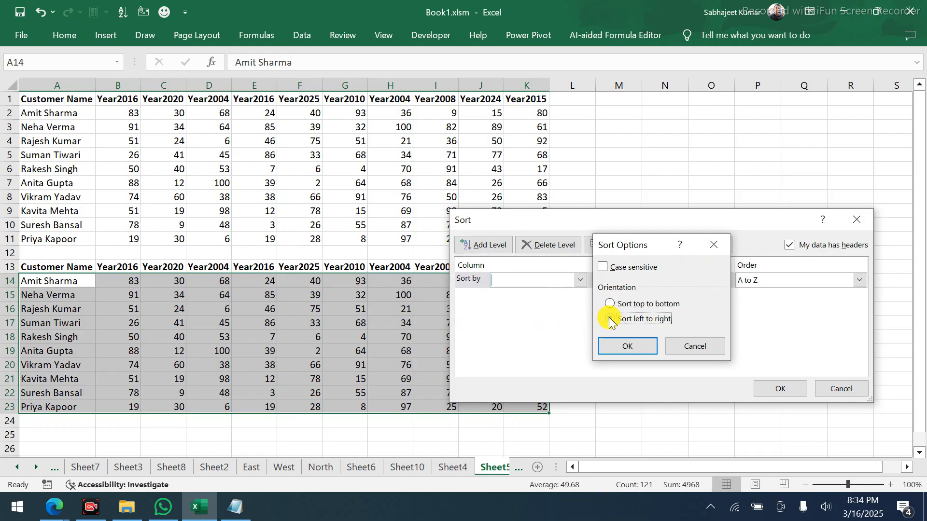
pyautogui.click(614, 347)
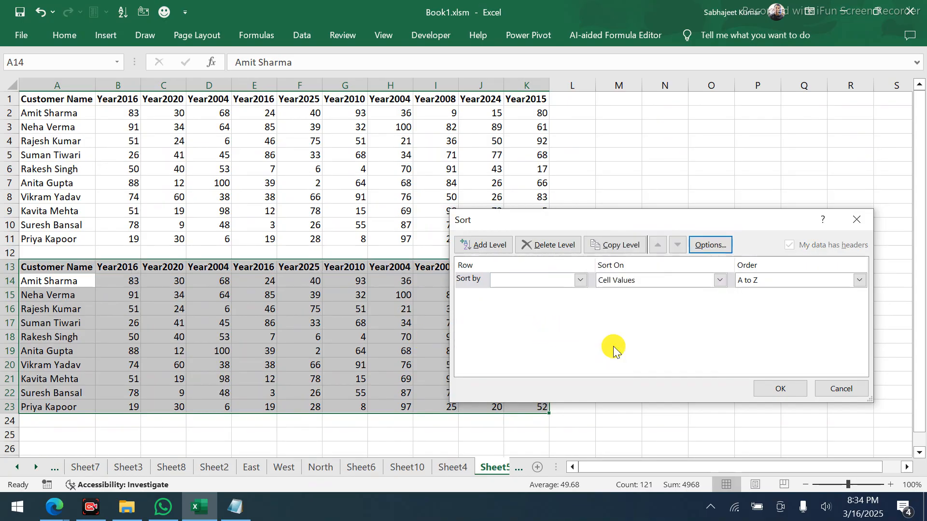
pyautogui.click(581, 281)
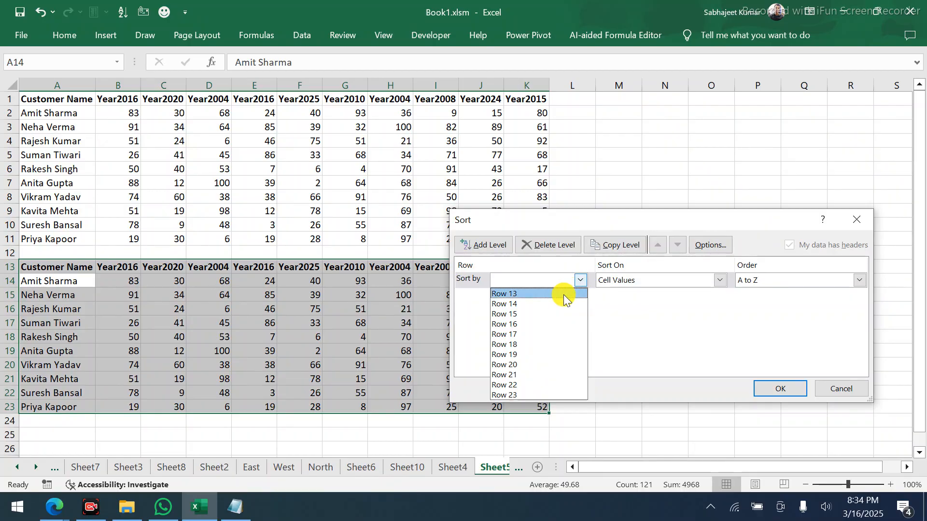
pyautogui.click(563, 295)
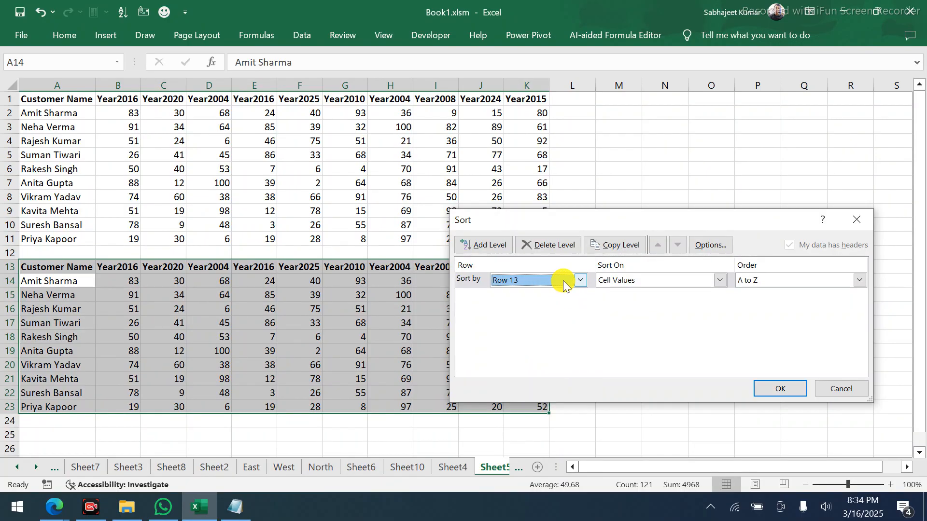
pyautogui.click(563, 282)
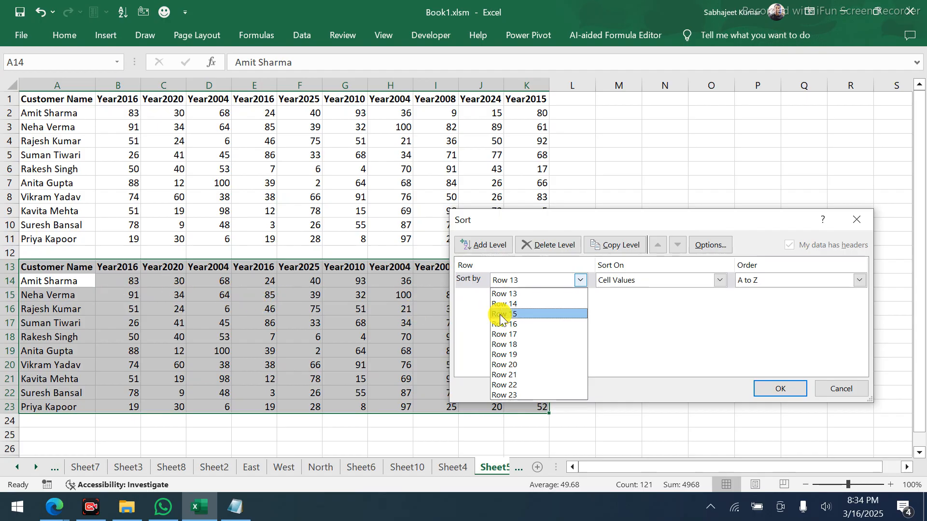
pyautogui.click(651, 371)
pyautogui.press('Escape')
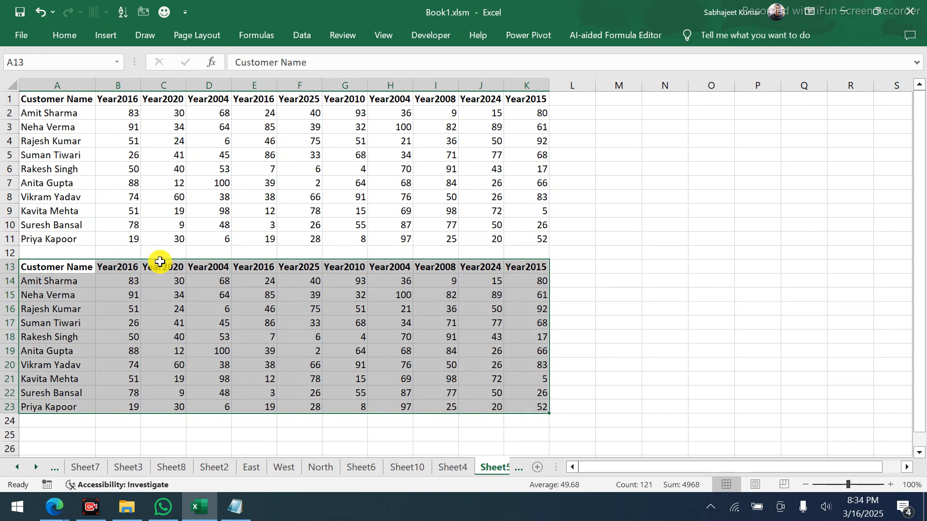
pyautogui.click(117, 268)
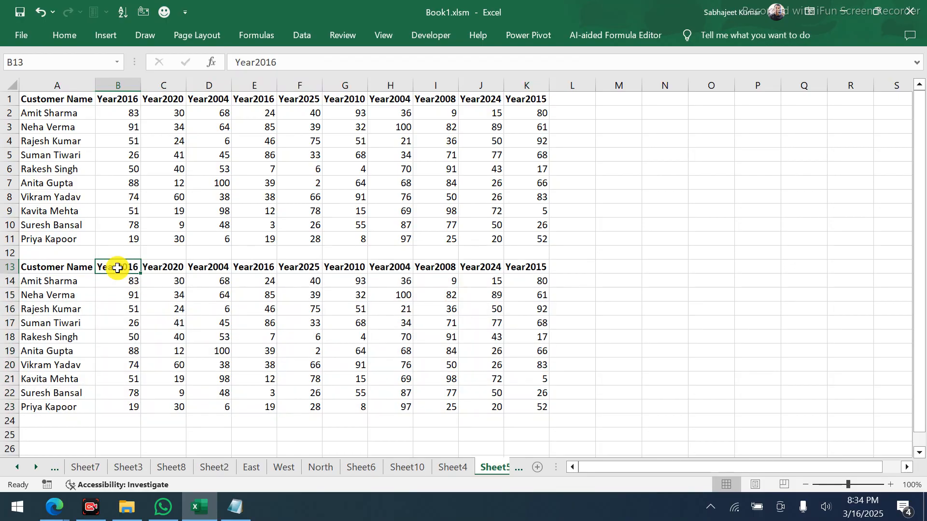
# Select only the year columns B13:K23 of the copied table and open the Sort settings for them
pyautogui.hotkey('shift', 'Right')
pyautogui.hotkey('shift', 'Right')
pyautogui.hotkey('shift', 'Right')
pyautogui.hotkey('shift', 'Right')
pyautogui.hotkey('shift', 'Right')
pyautogui.hotkey('shift', 'Right')
pyautogui.hotkey('shift', 'Right')
pyautogui.hotkey('shift', 'Right')
pyautogui.hotkey('shift', 'Right')
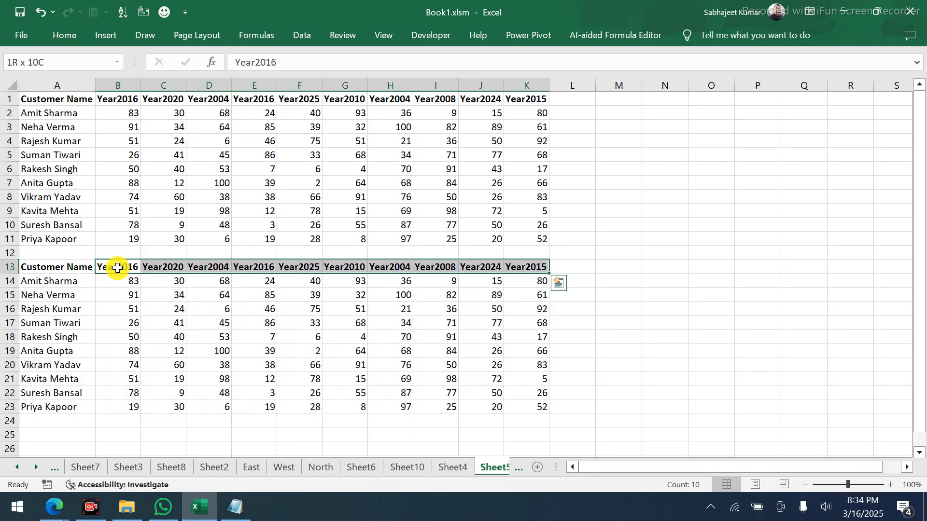
pyautogui.hotkey('ctrl', 'shift', 'Down')
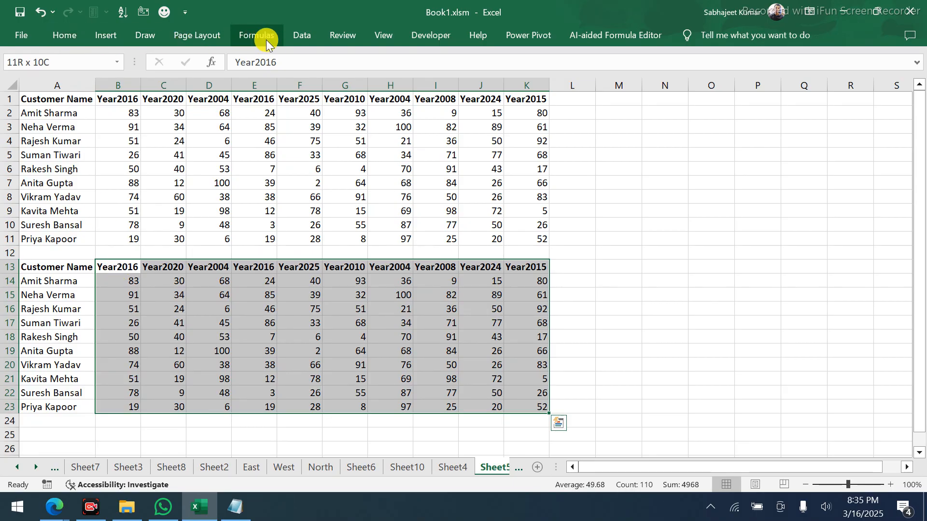
pyautogui.click(301, 39)
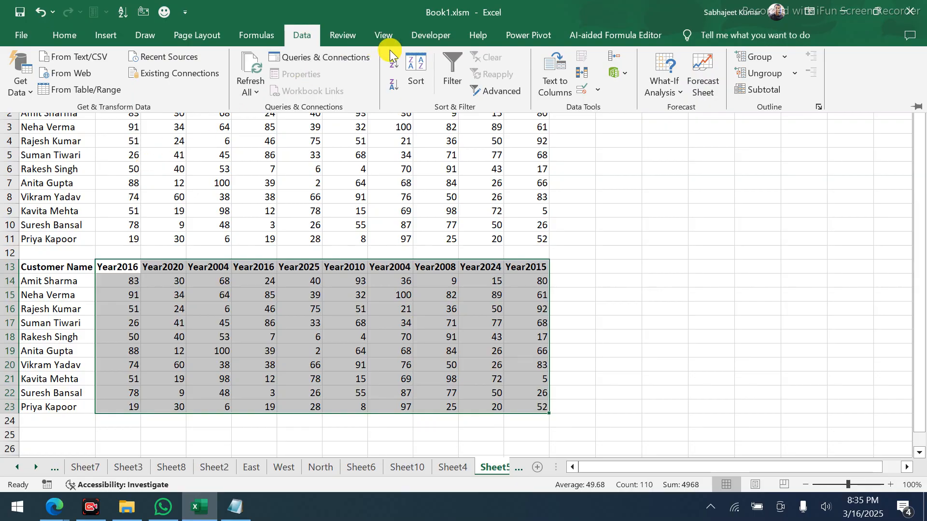
pyautogui.click(415, 64)
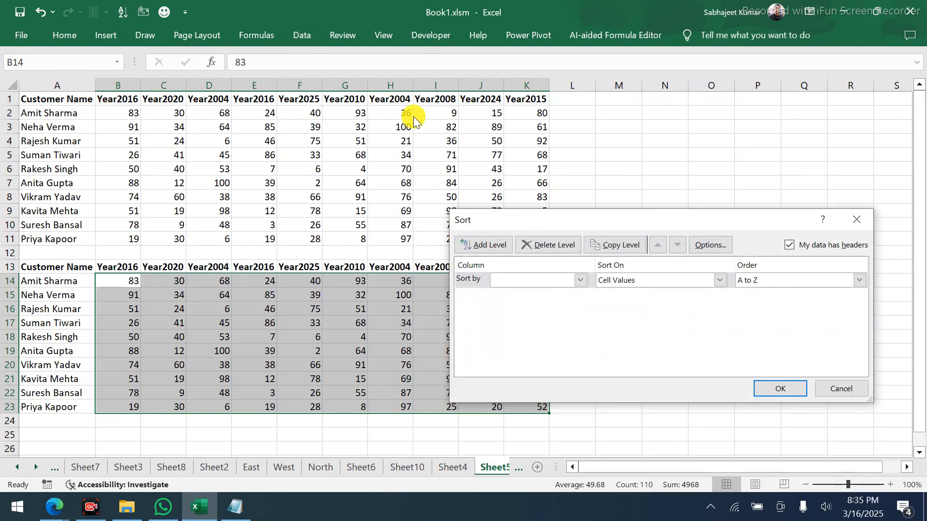
# Sort the selected year columns left to right by Row 13 on cell values, ordered A to Z
pyautogui.click(709, 246)
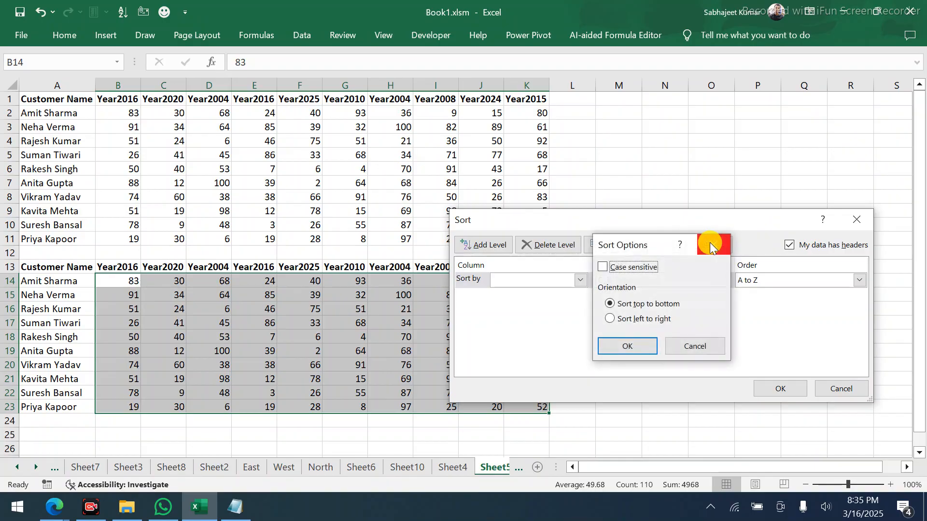
pyautogui.click(609, 320)
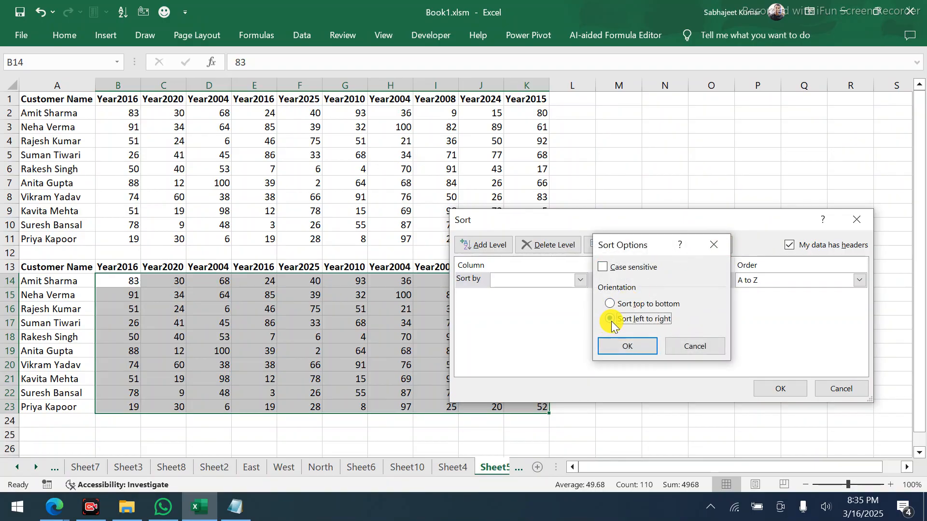
pyautogui.click(609, 352)
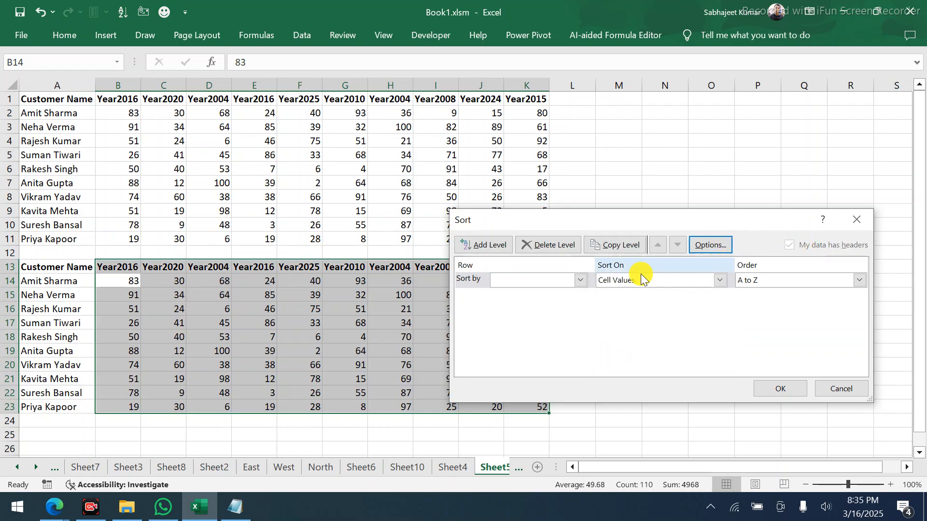
pyautogui.click(579, 282)
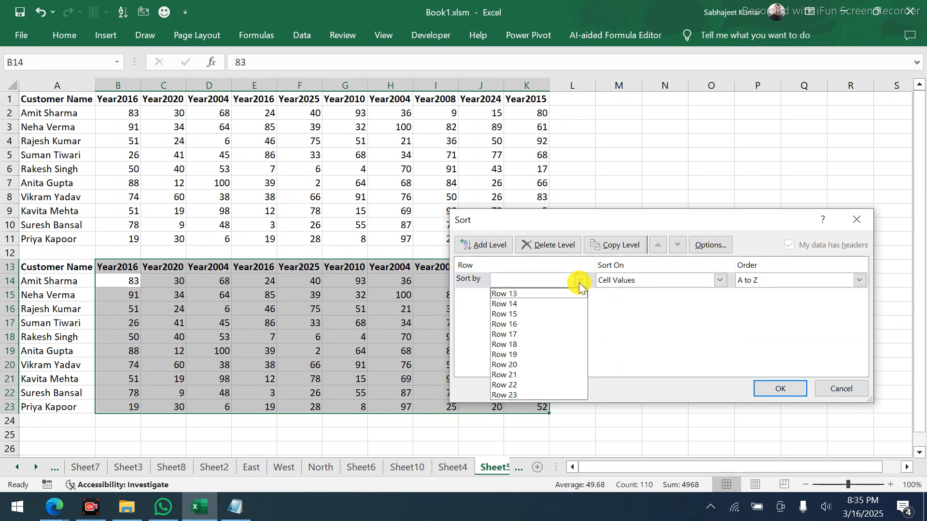
pyautogui.click(547, 294)
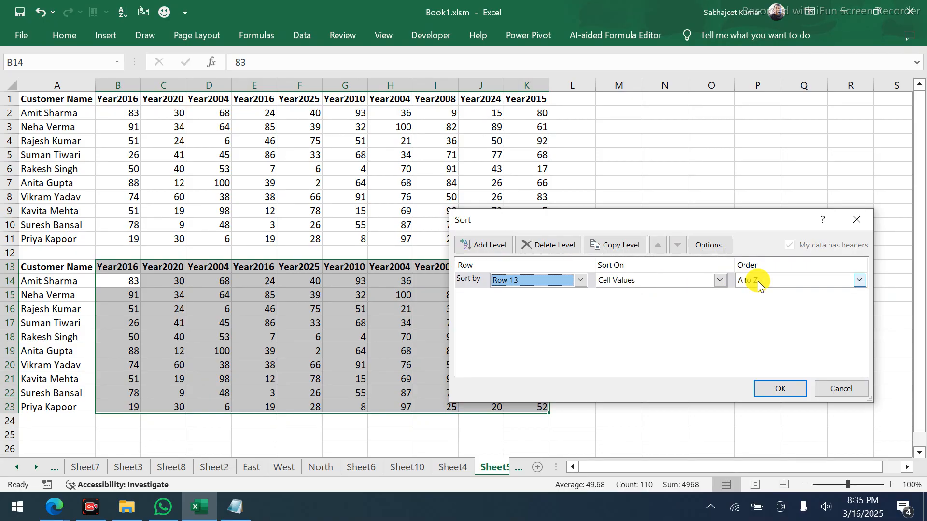
pyautogui.click(711, 280)
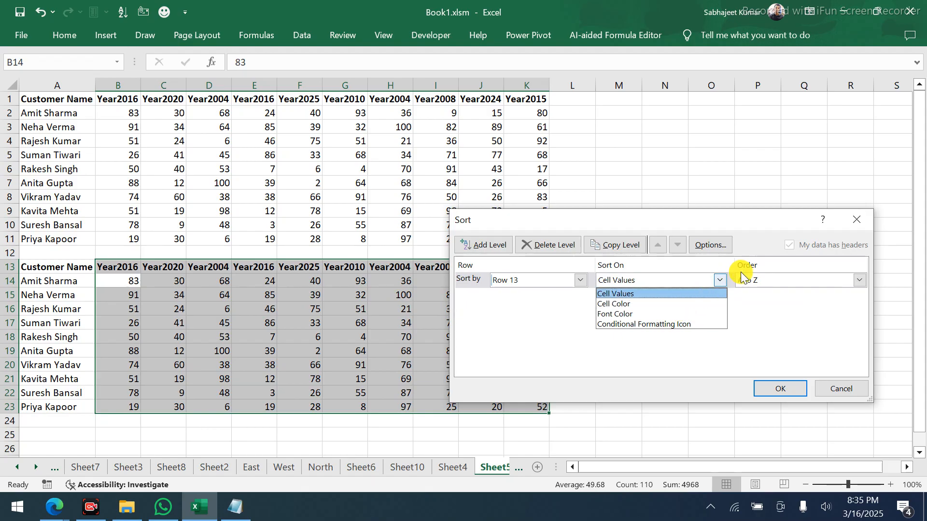
pyautogui.click(772, 282)
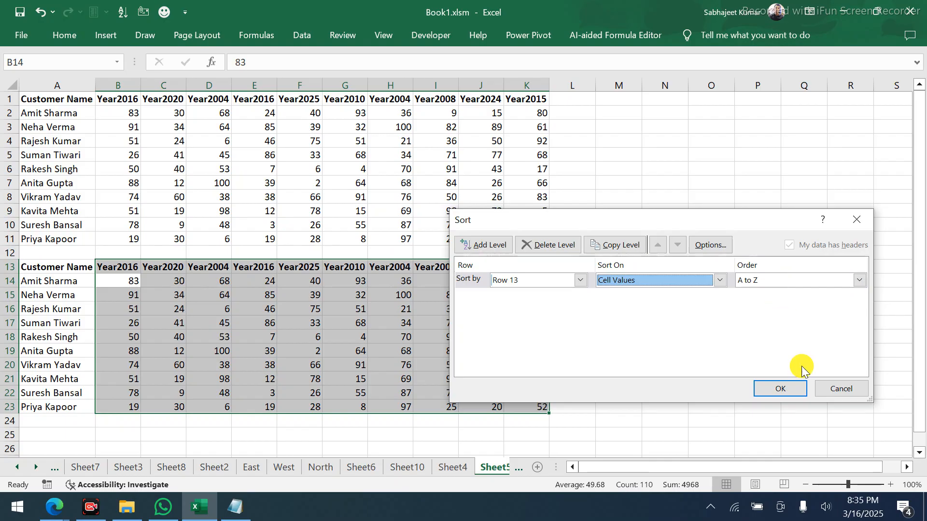
pyautogui.click(783, 389)
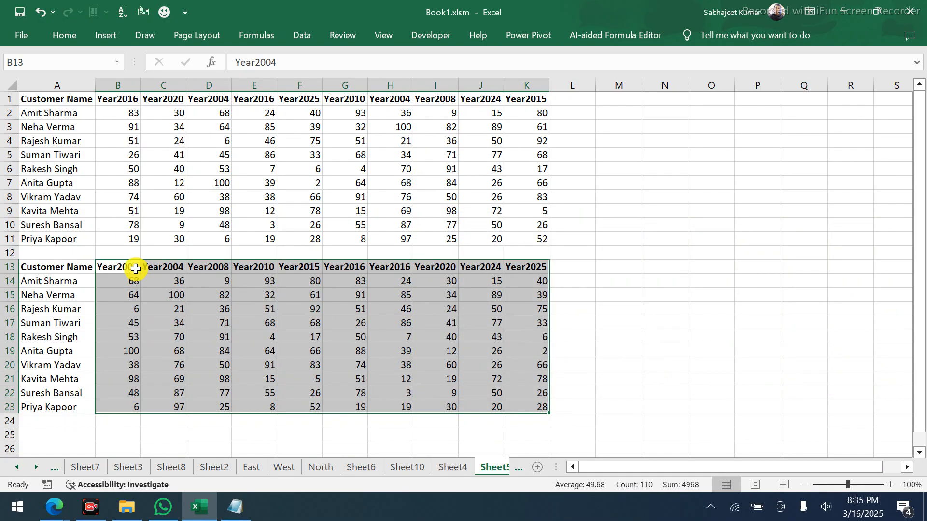
# Check the order of the year headers in row 13 of the copied table
pyautogui.moveTo(137, 268); pyautogui.dragTo(166, 358)
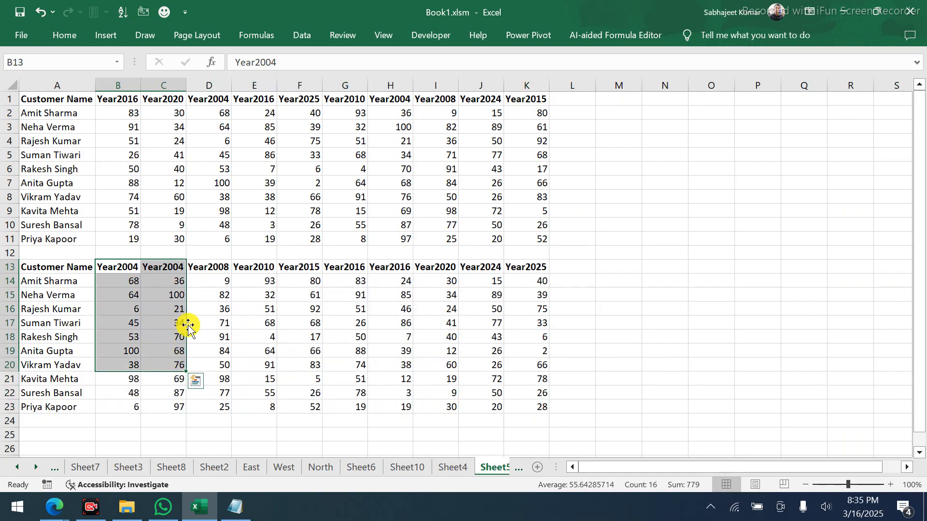
pyautogui.moveTo(211, 269); pyautogui.dragTo(386, 269)
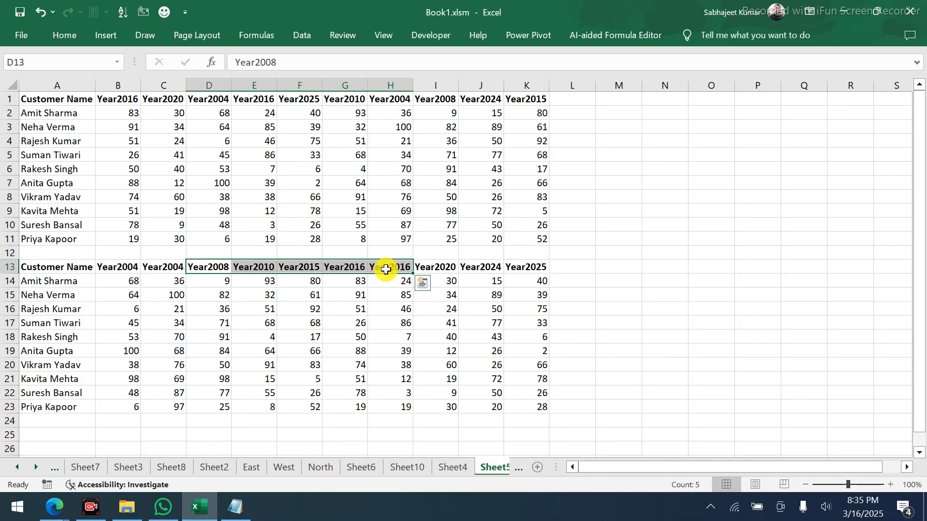
pyautogui.press('Right')
pyautogui.press('Right')
pyautogui.press('Right')
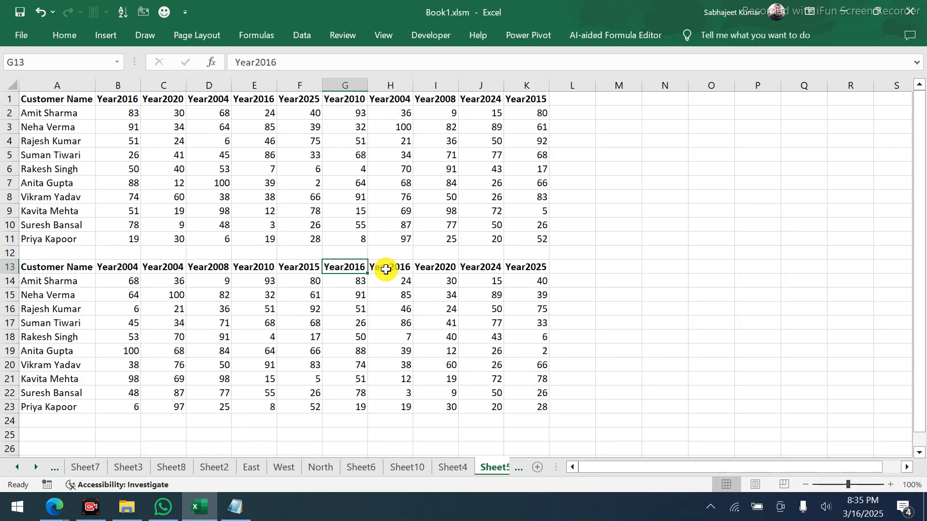
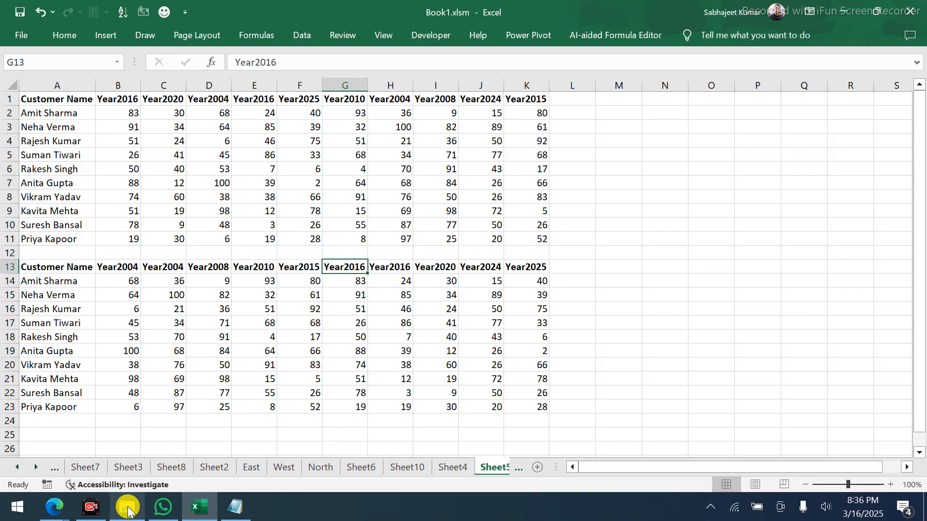
# Switch to File Explorer and open Dashboard_Work.xlsx from the Downloads folder
pyautogui.click(127, 505)
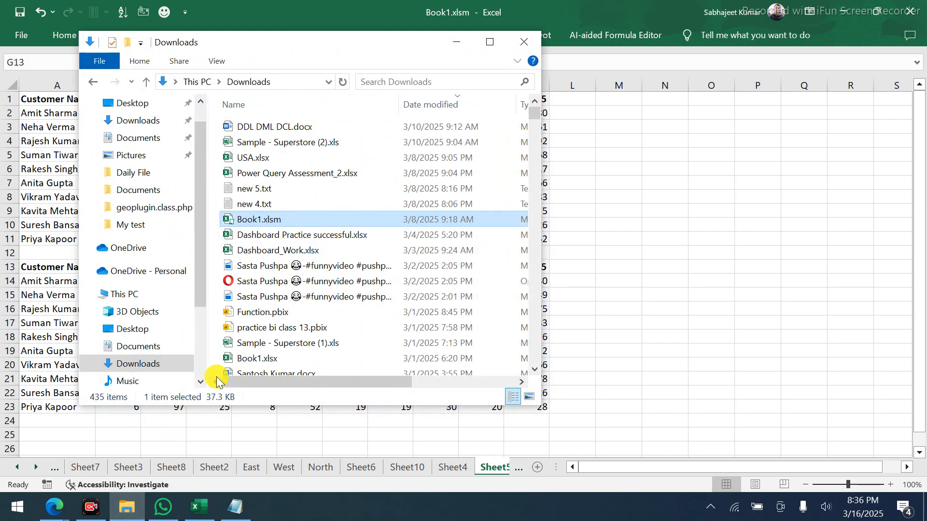
pyautogui.doubleClick(286, 250)
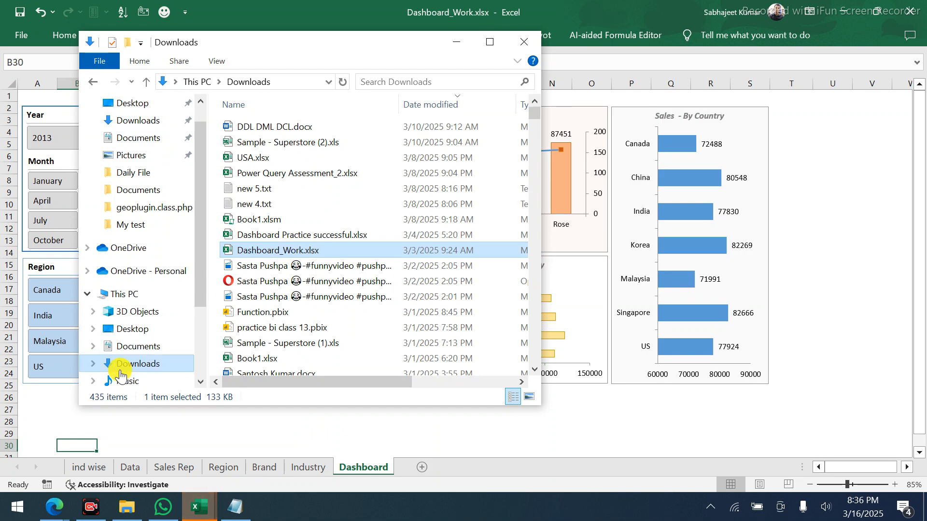
pyautogui.click(60, 402)
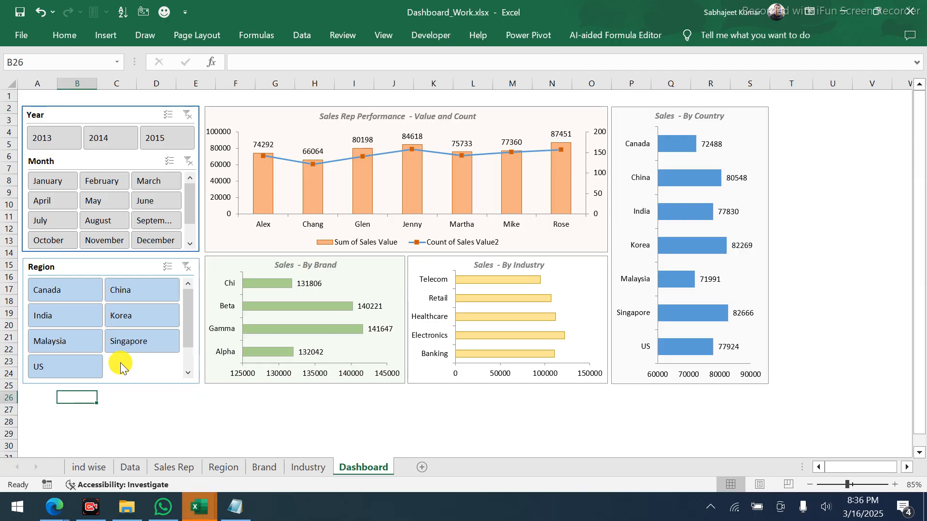
# Examine the Sales - By Brand chart on the Dashboard sheet
pyautogui.moveTo(249, 308)
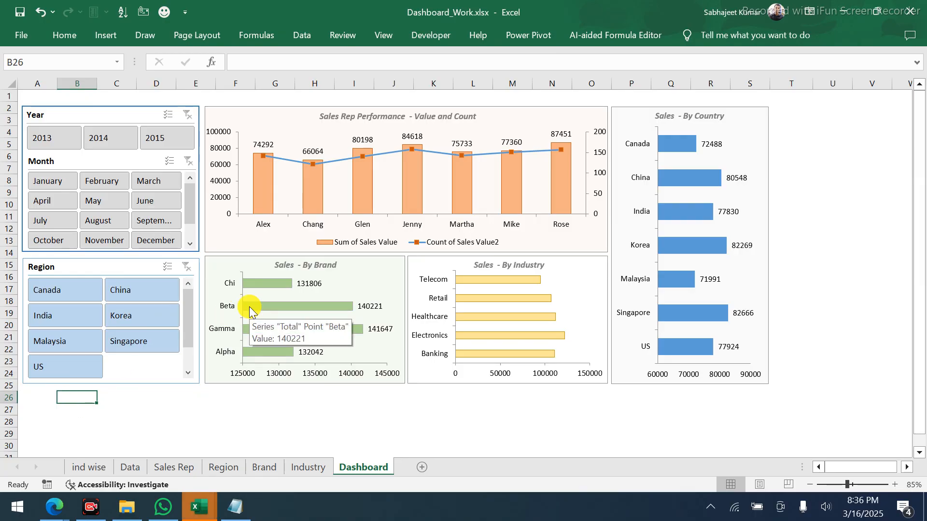
pyautogui.click(217, 346)
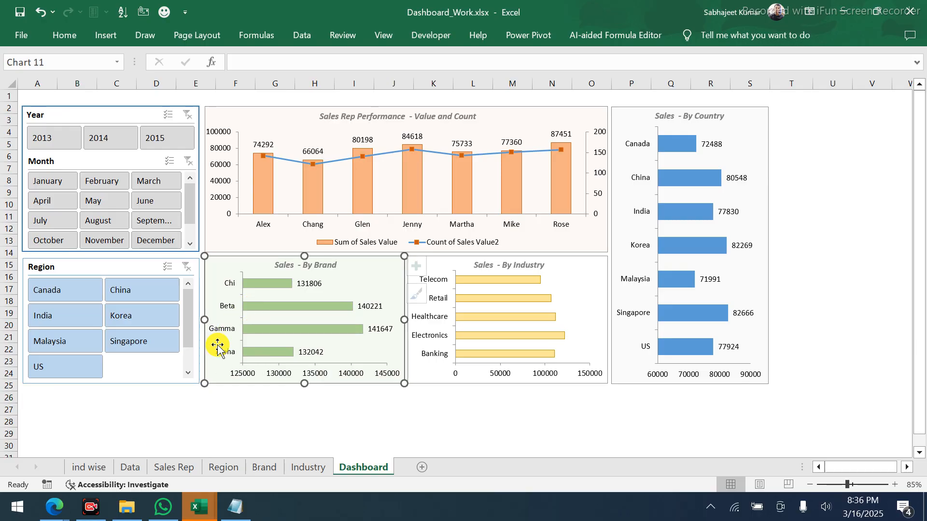
pyautogui.click(307, 424)
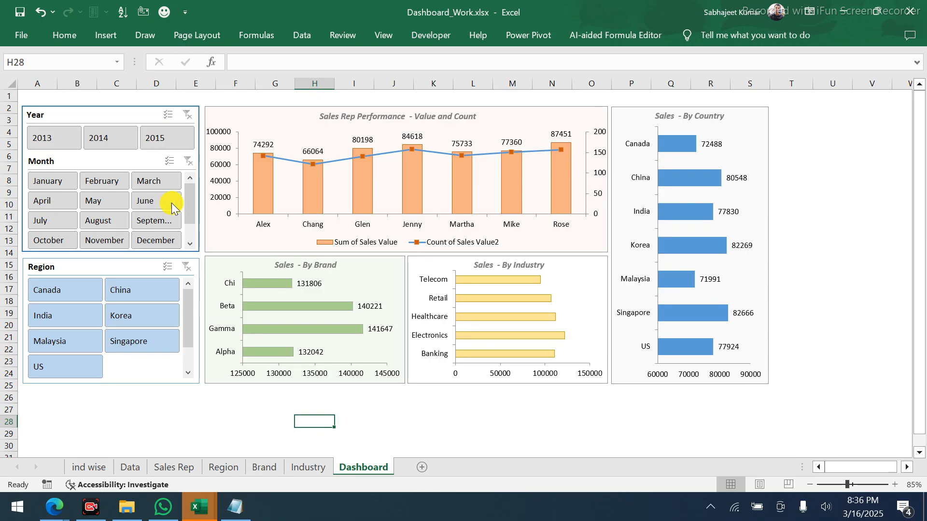
# View the available pie and doughnut chart types without inserting a chart
pyautogui.click(115, 35)
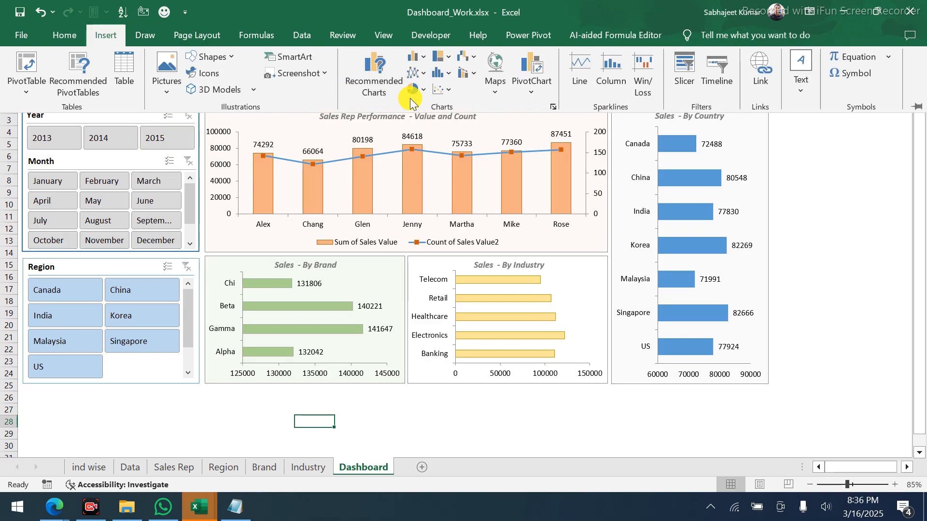
pyautogui.click(423, 91)
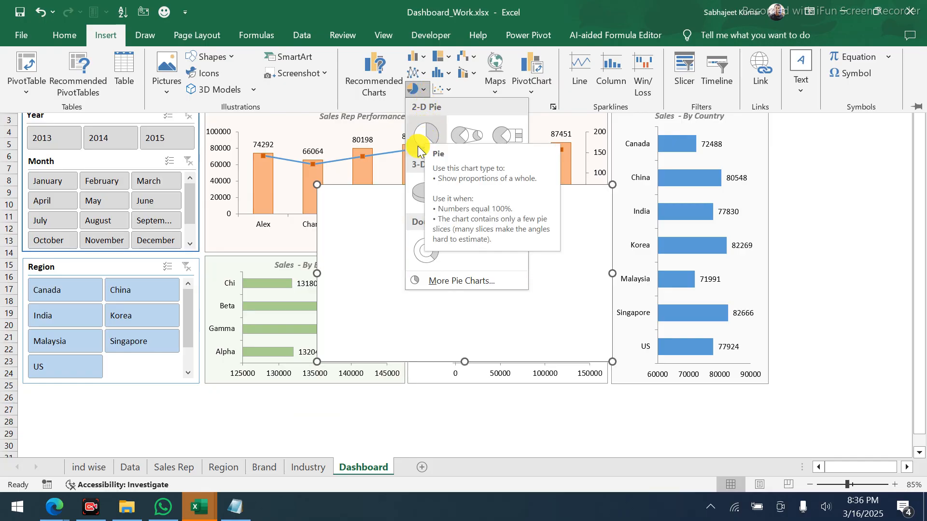
pyautogui.click(806, 224)
pyautogui.click(806, 224)
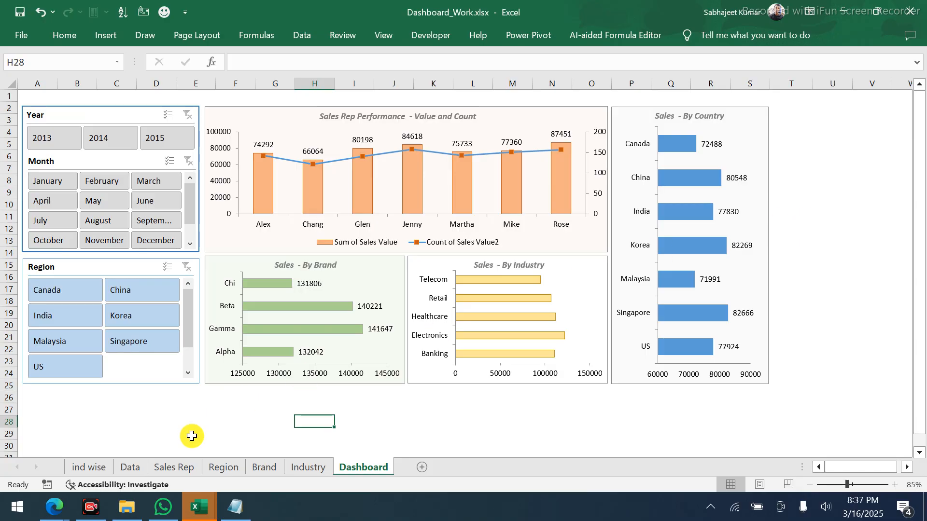
# View the Sales Rep sheet and move the Data sheet to just before the Dashboard sheet
pyautogui.click(184, 466)
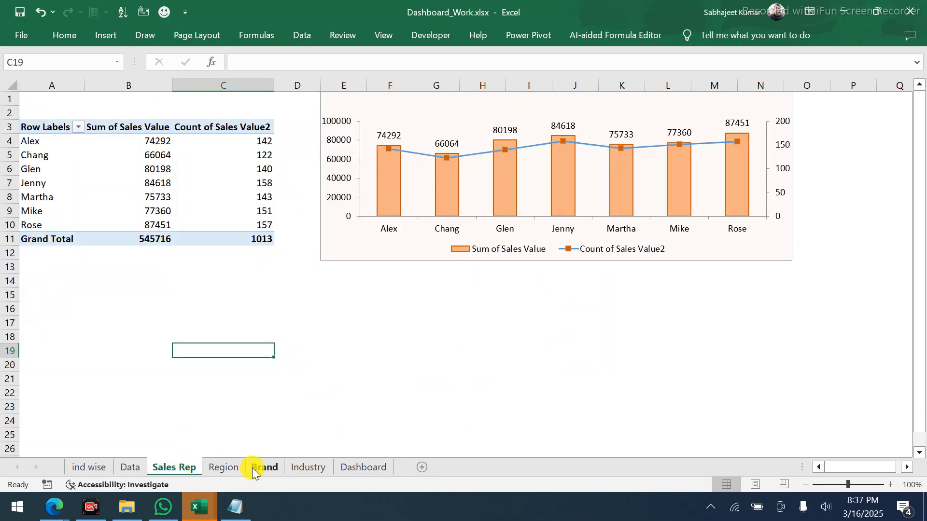
pyautogui.click(130, 467)
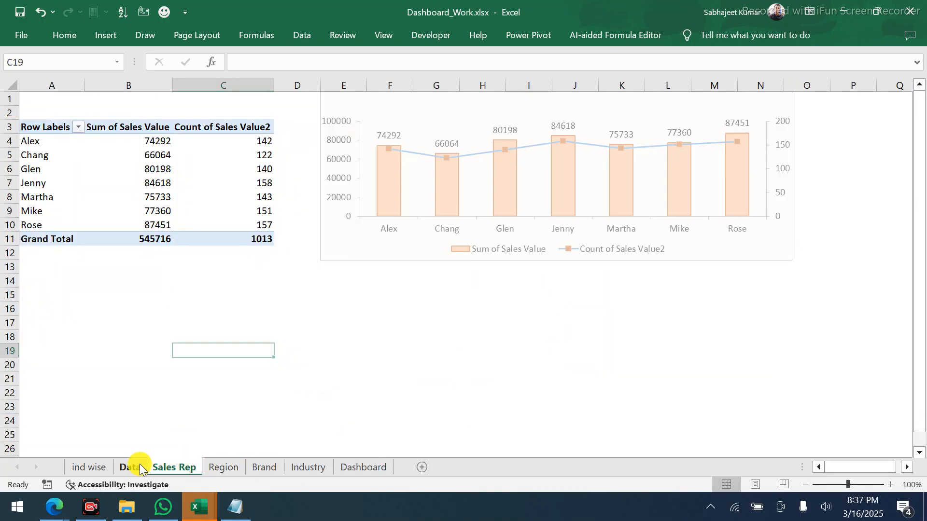
pyautogui.moveTo(206, 459); pyautogui.dragTo(380, 469)
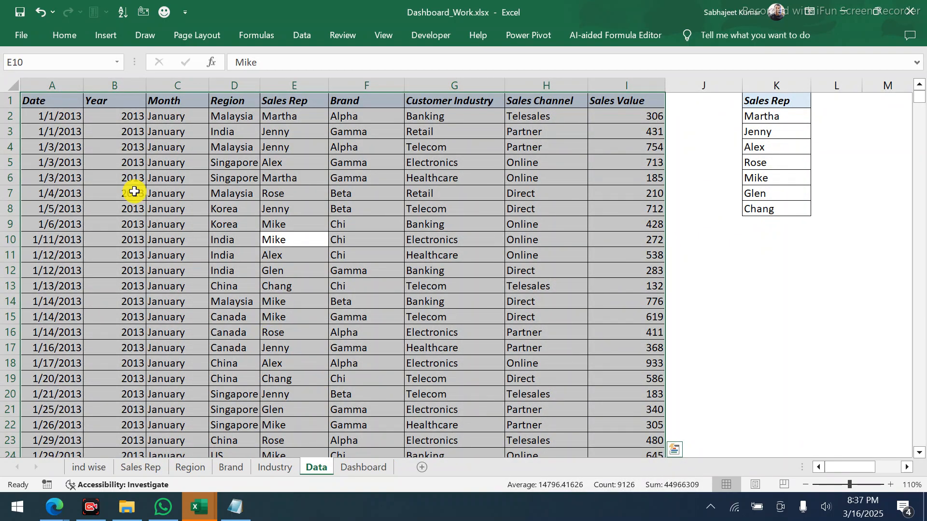
# Examine the Date, Year, Month, Region and Sales Rep columns of the source table on the Data sheet
pyautogui.moveTo(61, 113); pyautogui.dragTo(56, 154)
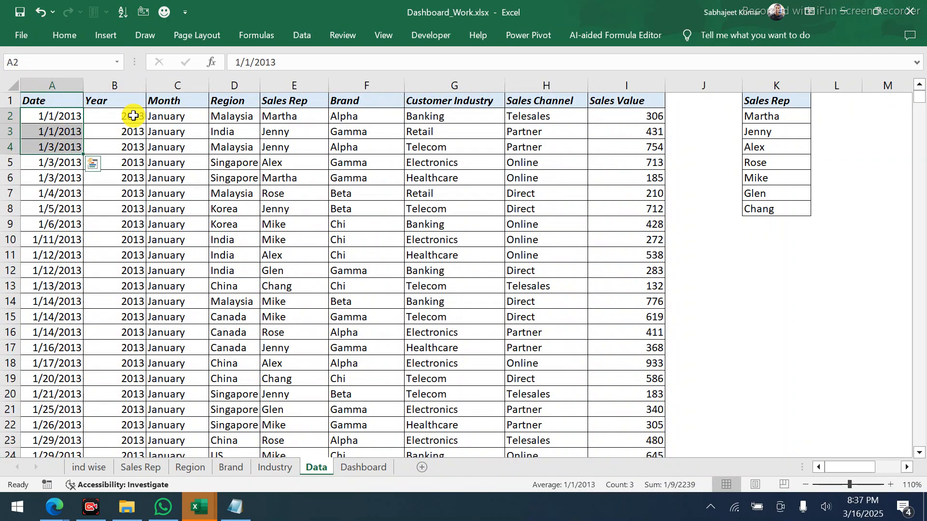
pyautogui.moveTo(132, 116); pyautogui.dragTo(175, 145)
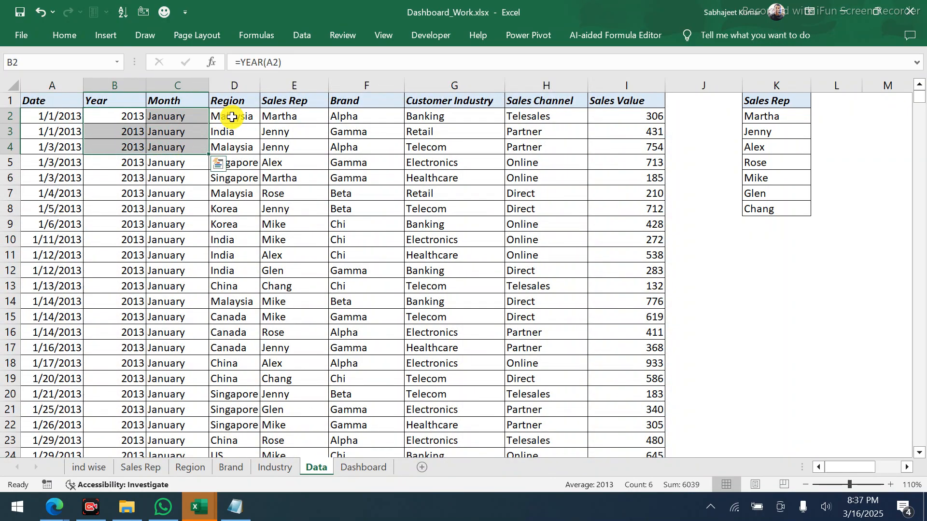
pyautogui.moveTo(220, 118); pyautogui.dragTo(229, 240)
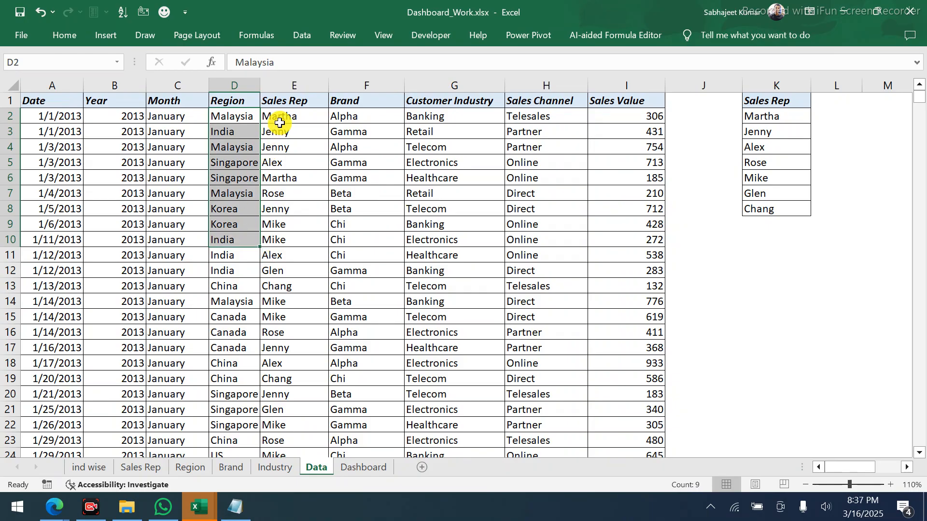
pyautogui.moveTo(281, 120); pyautogui.dragTo(276, 223)
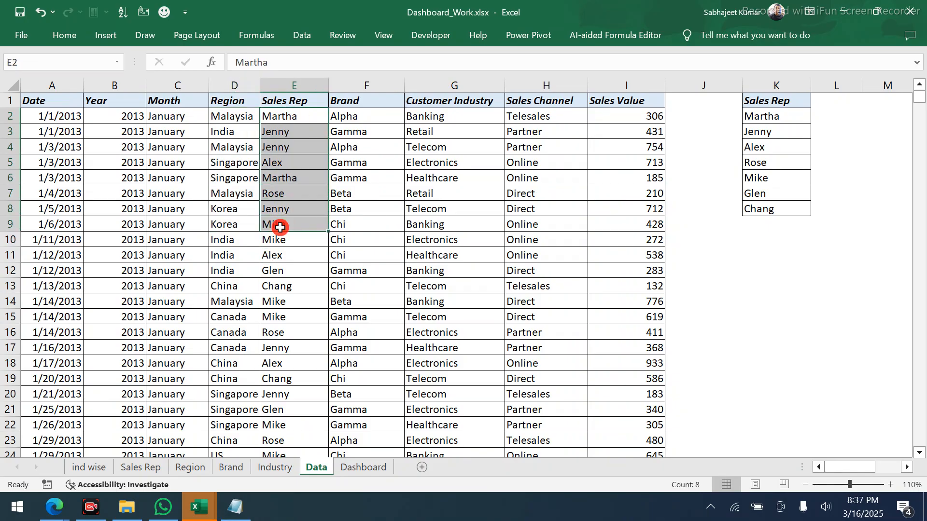
pyautogui.click(285, 147)
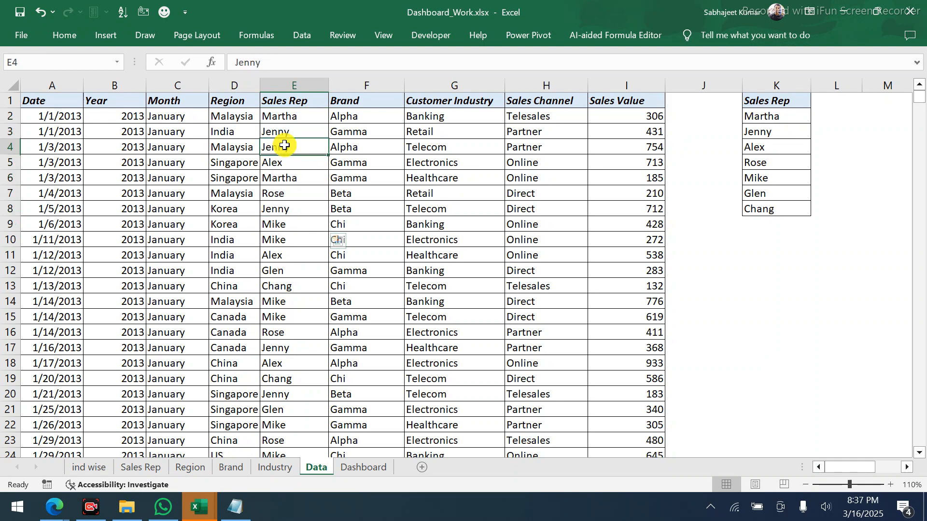
pyautogui.moveTo(285, 147); pyautogui.dragTo(282, 130)
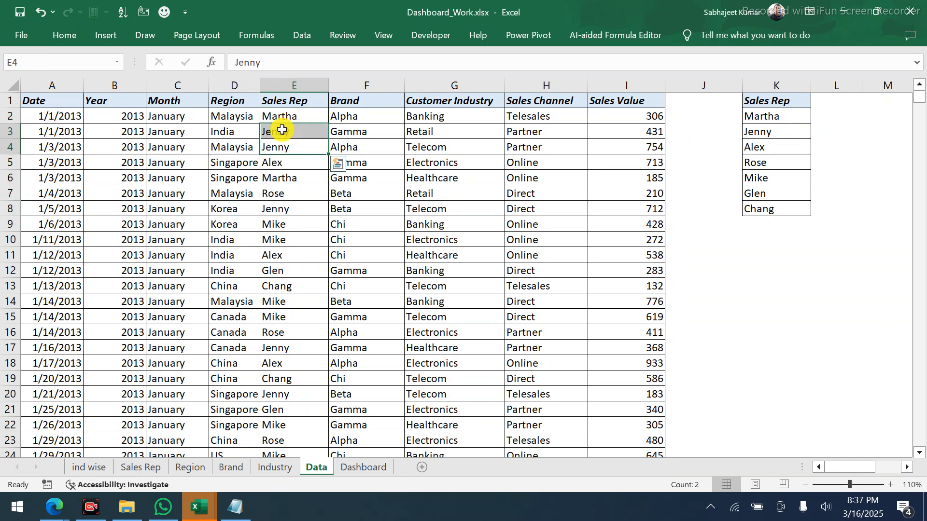
pyautogui.click(277, 213)
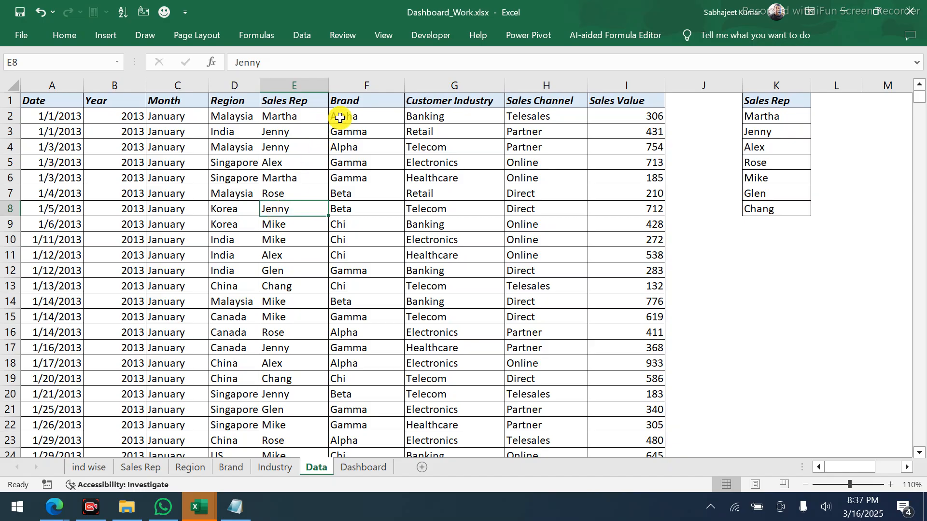
# Examine the Brand, Customer Industry, Sales Channel and Sales Value columns of the source table
pyautogui.moveTo(338, 118); pyautogui.dragTo(341, 209)
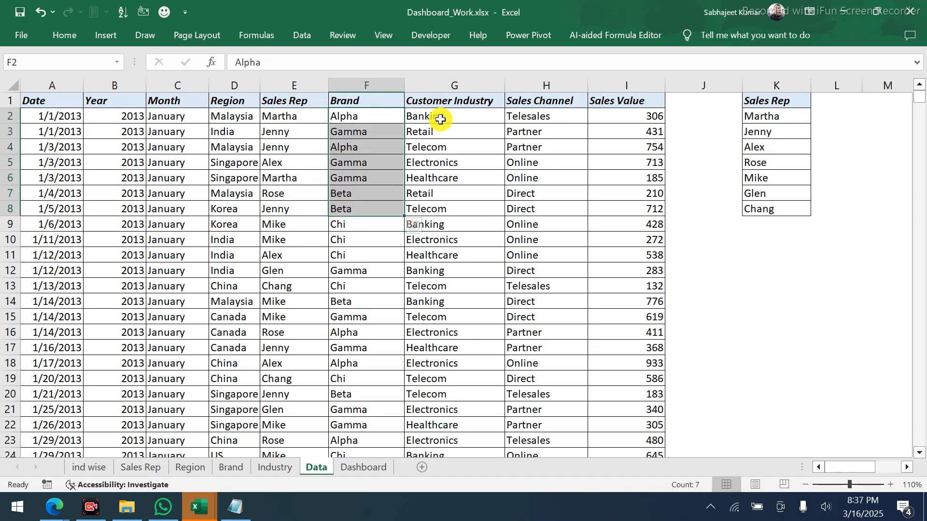
pyautogui.moveTo(439, 118); pyautogui.dragTo(442, 218)
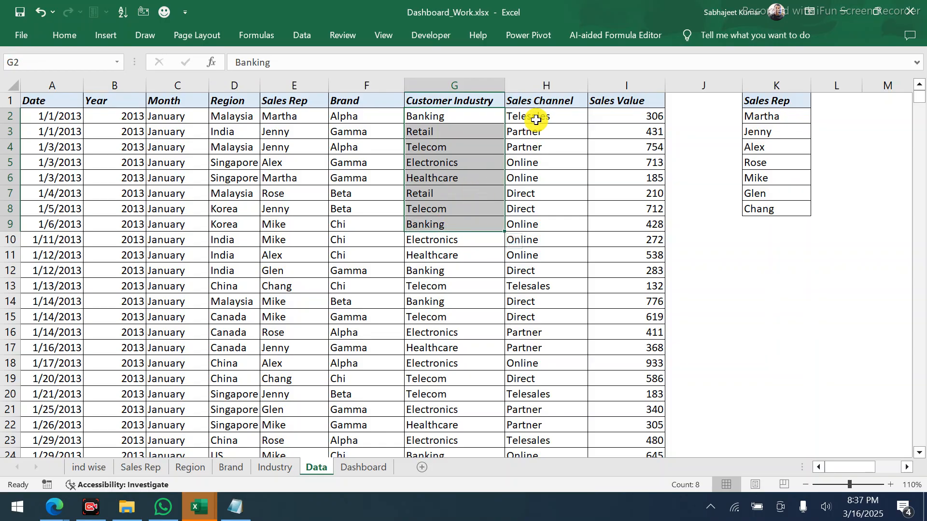
pyautogui.moveTo(536, 120); pyautogui.dragTo(545, 190)
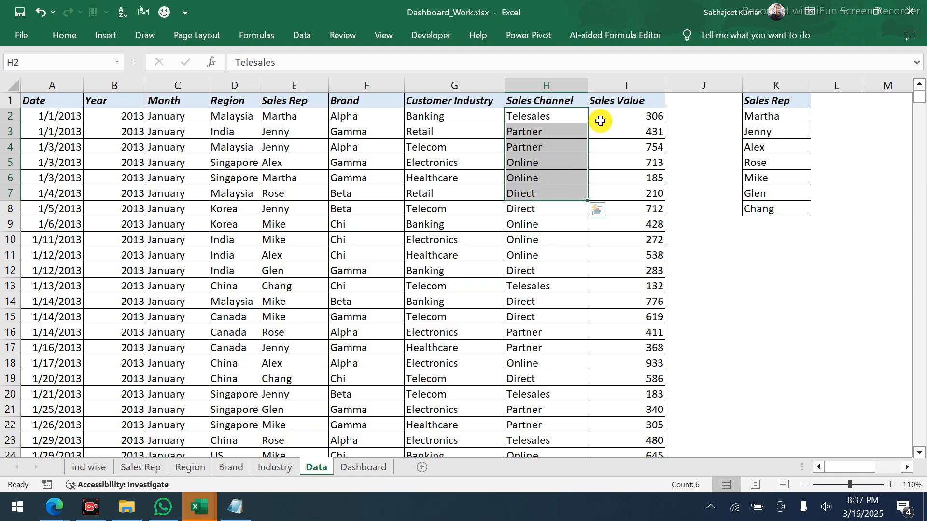
pyautogui.moveTo(609, 115); pyautogui.dragTo(602, 234)
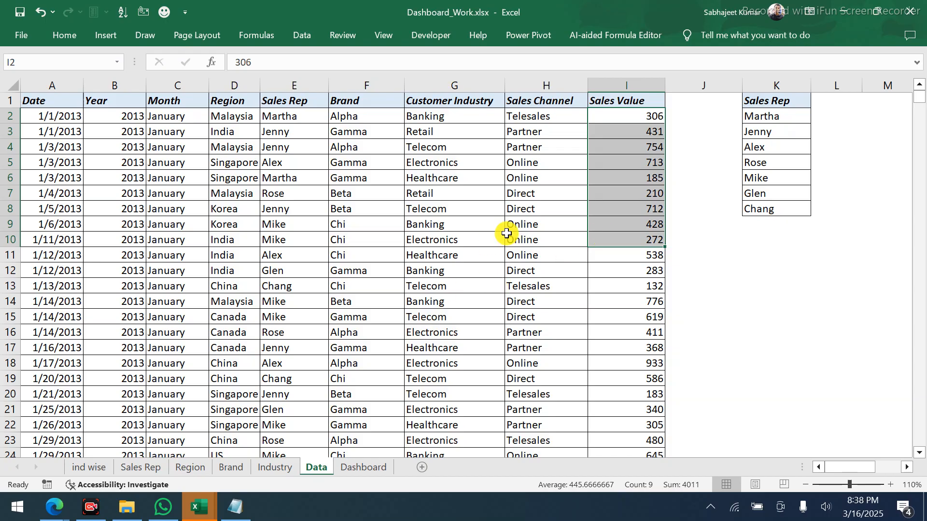
pyautogui.moveTo(388, 212); pyautogui.dragTo(391, 300)
pyautogui.click(391, 300)
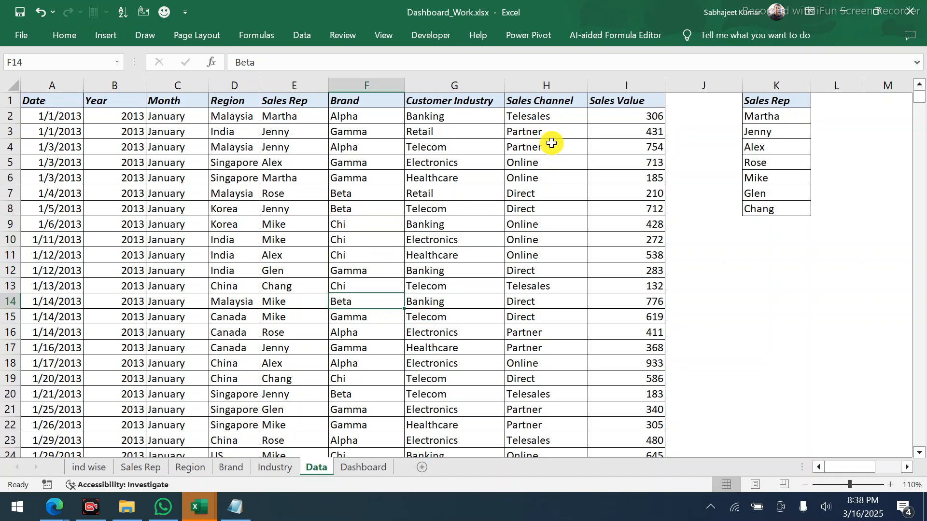
pyautogui.click(310, 115)
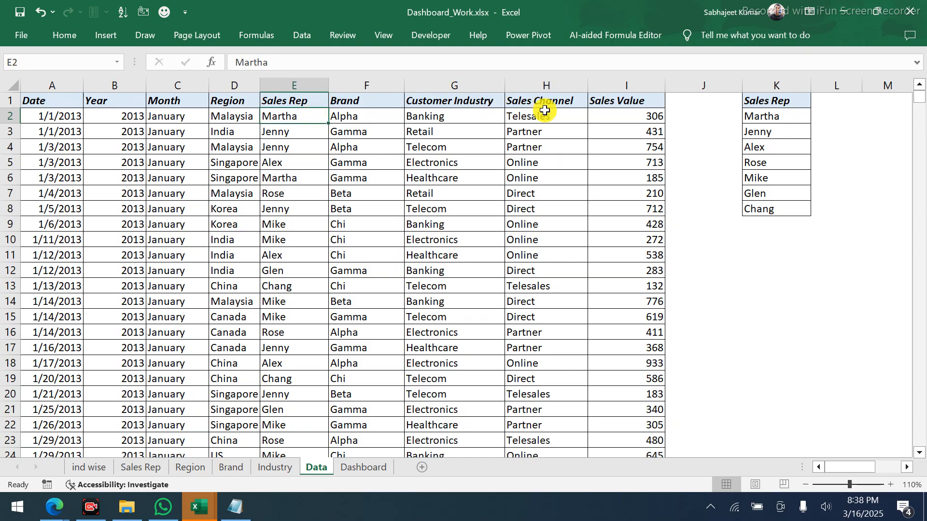
# Return to the Dashboard sheet and examine the sales rep, country, industry and brand charts
pyautogui.click(366, 468)
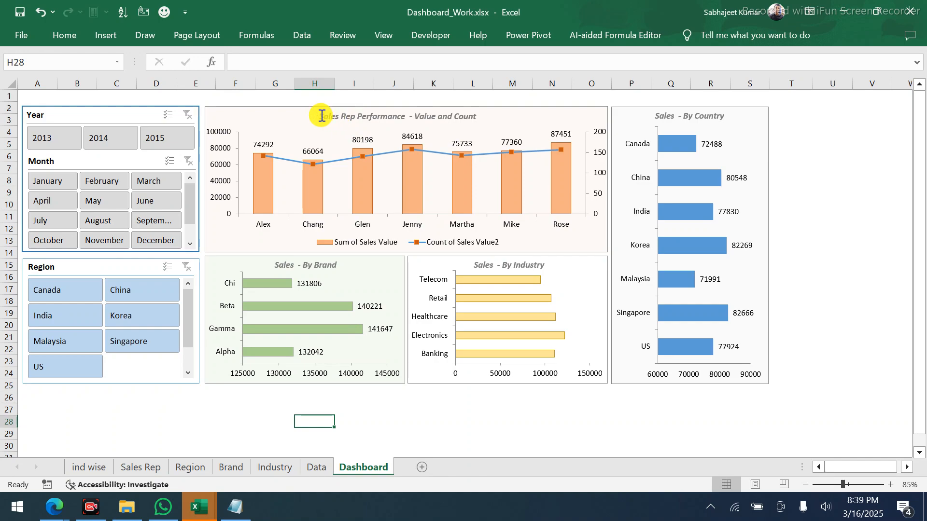
pyautogui.moveTo(320, 117); pyautogui.dragTo(356, 116)
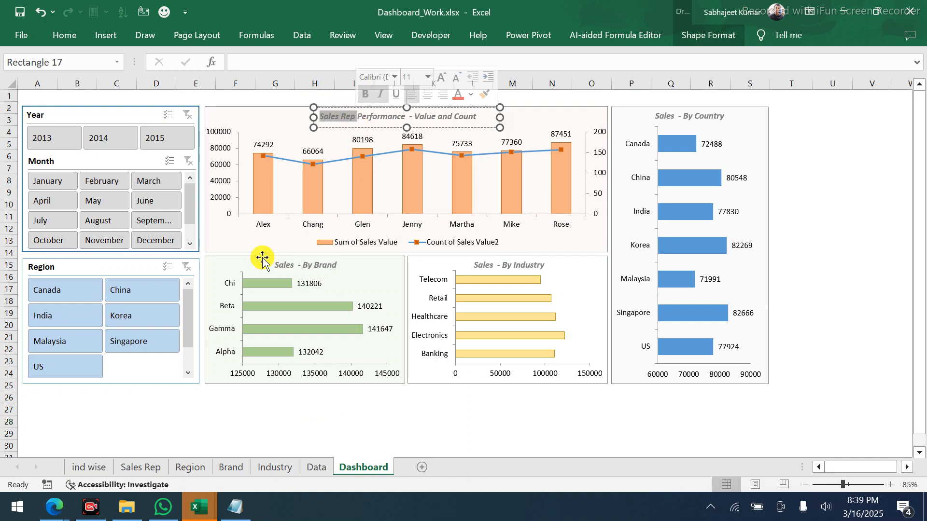
pyautogui.click(255, 101)
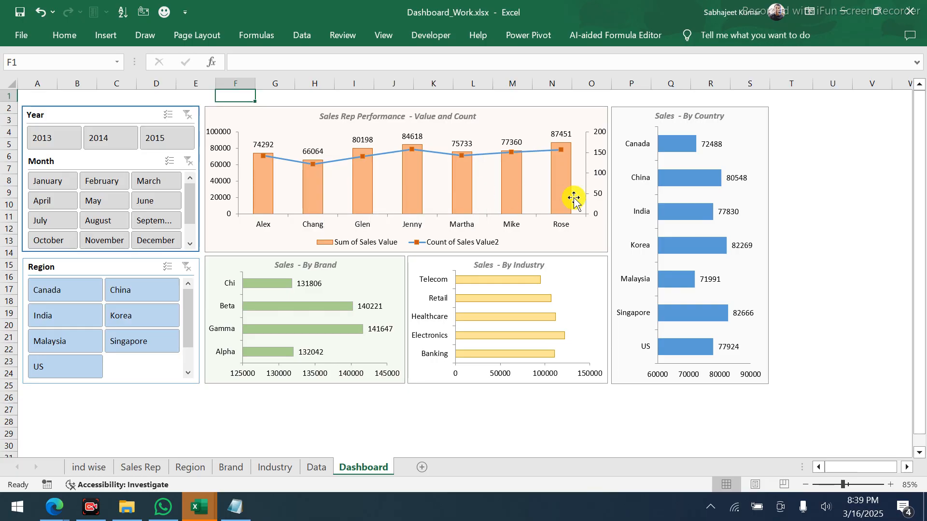
pyautogui.moveTo(683, 141)
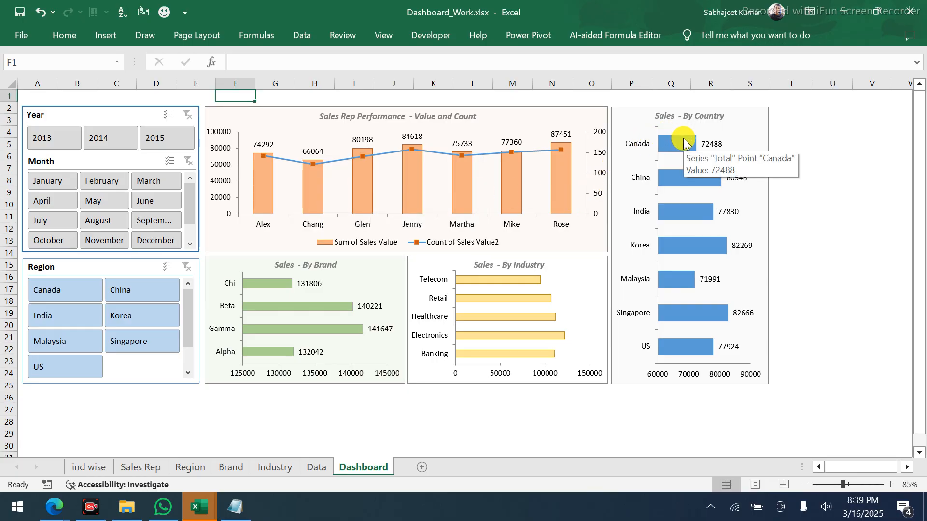
pyautogui.moveTo(707, 251)
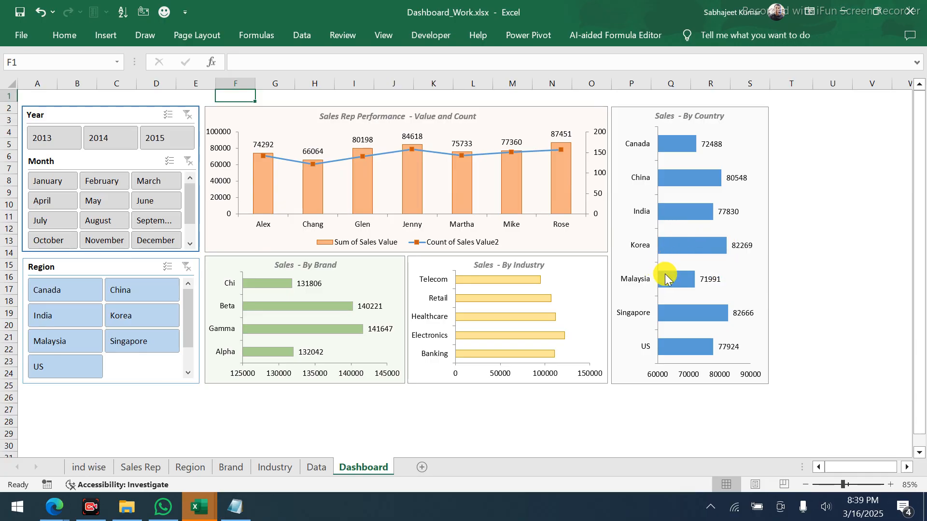
pyautogui.moveTo(674, 287)
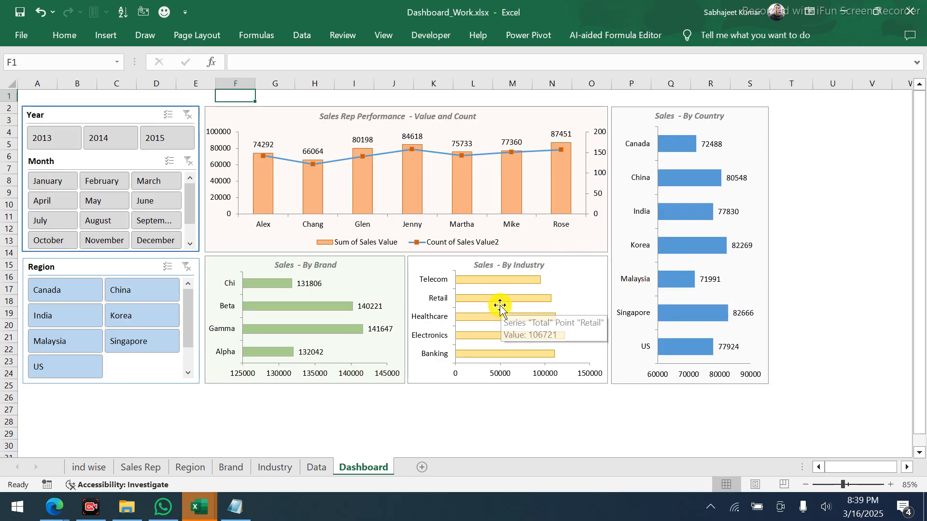
pyautogui.moveTo(553, 338)
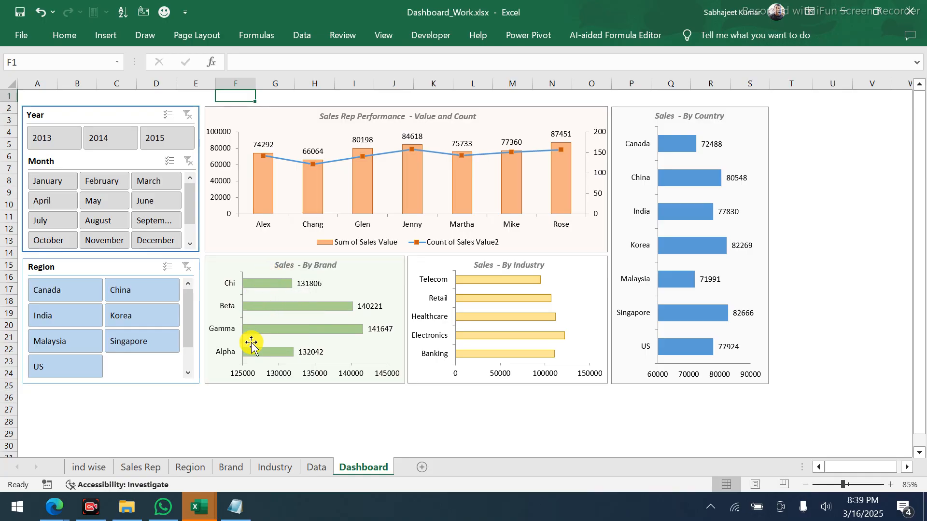
# Filter the dashboard charts to the Canada region, and switch the region filter to India
pyautogui.click(64, 288)
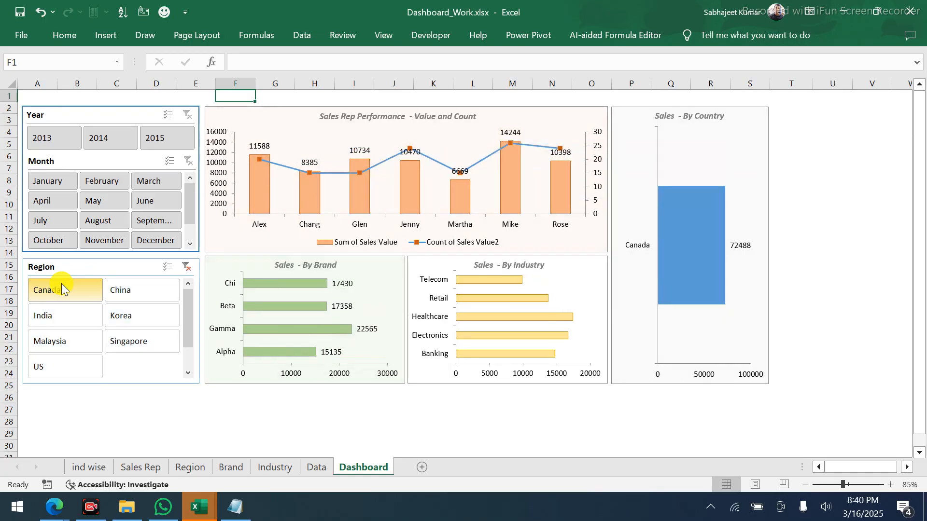
pyautogui.moveTo(280, 333)
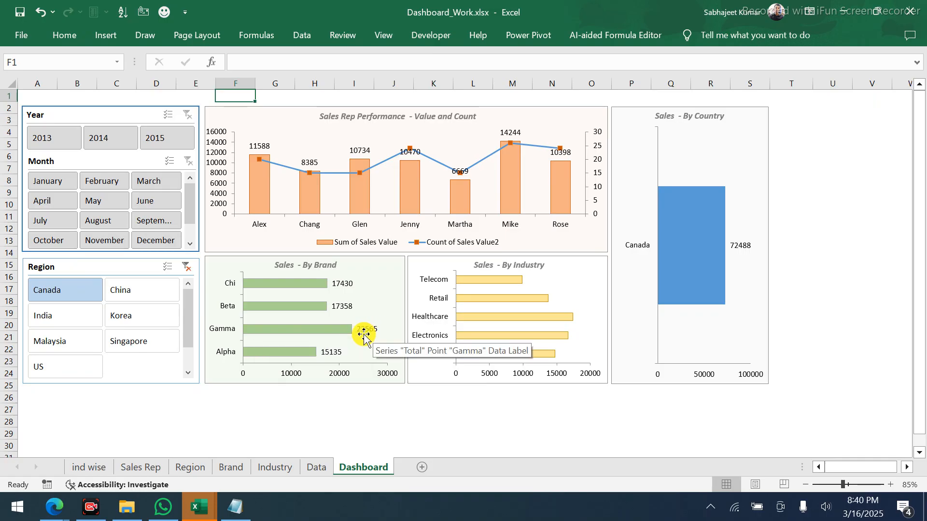
pyautogui.click(96, 320)
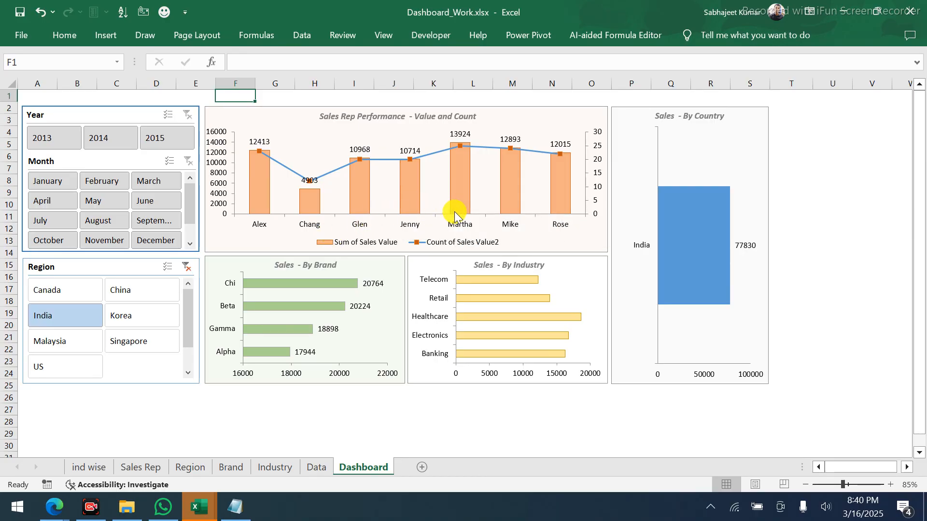
pyautogui.moveTo(460, 195)
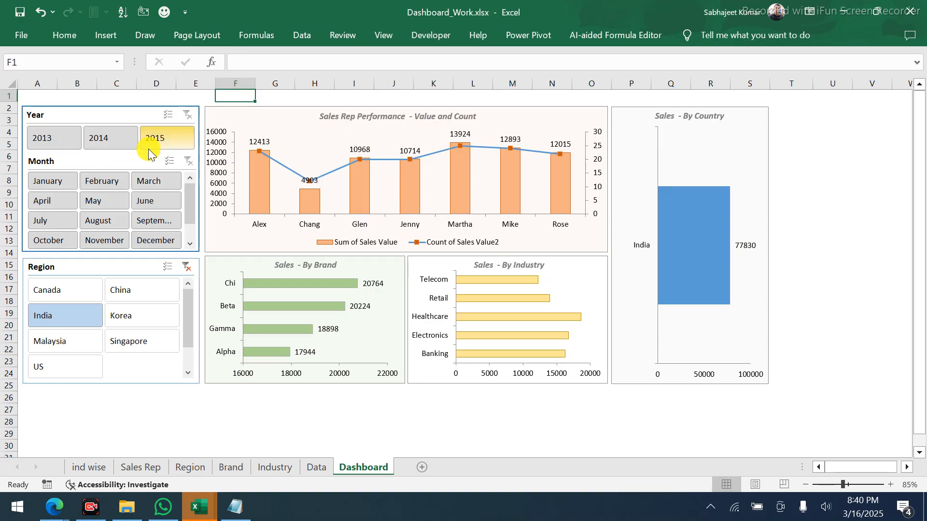
# Filter the India figures by year with 2014 and 2015, and by month with June and December
pyautogui.click(107, 141)
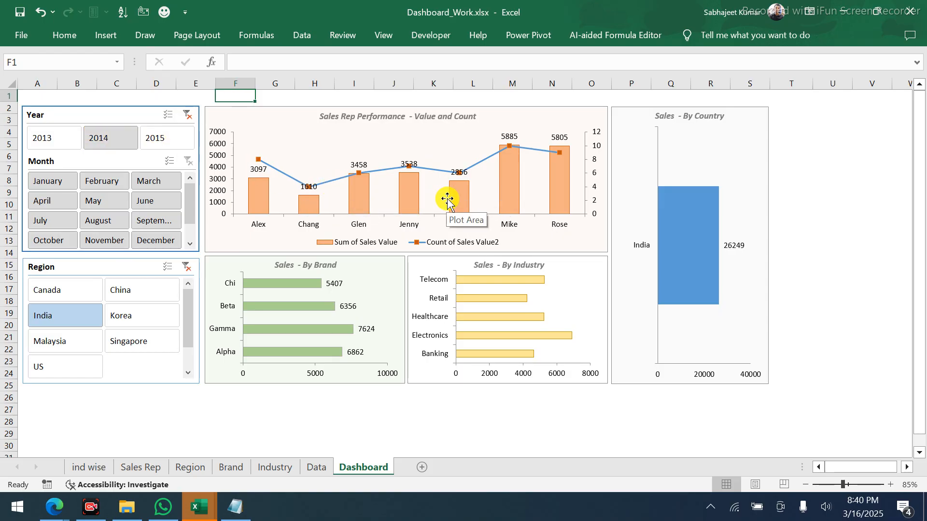
pyautogui.click(160, 140)
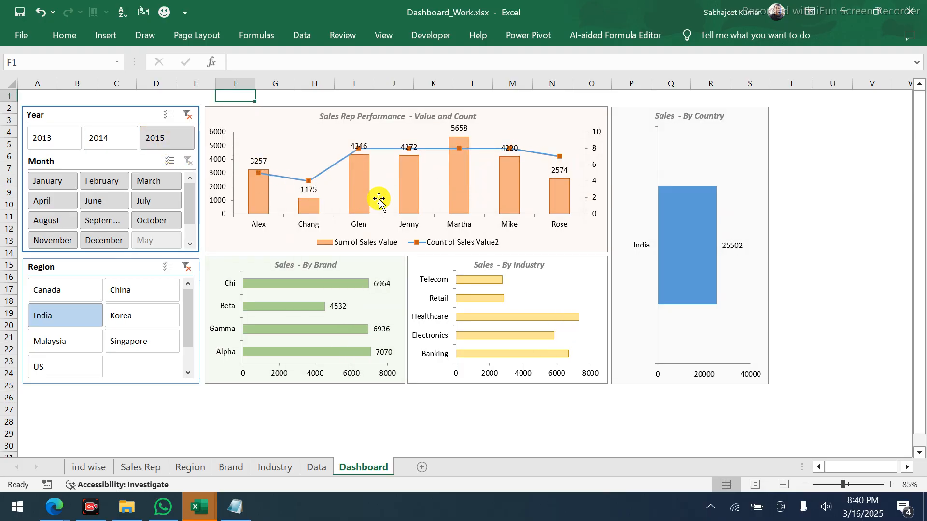
pyautogui.moveTo(471, 165)
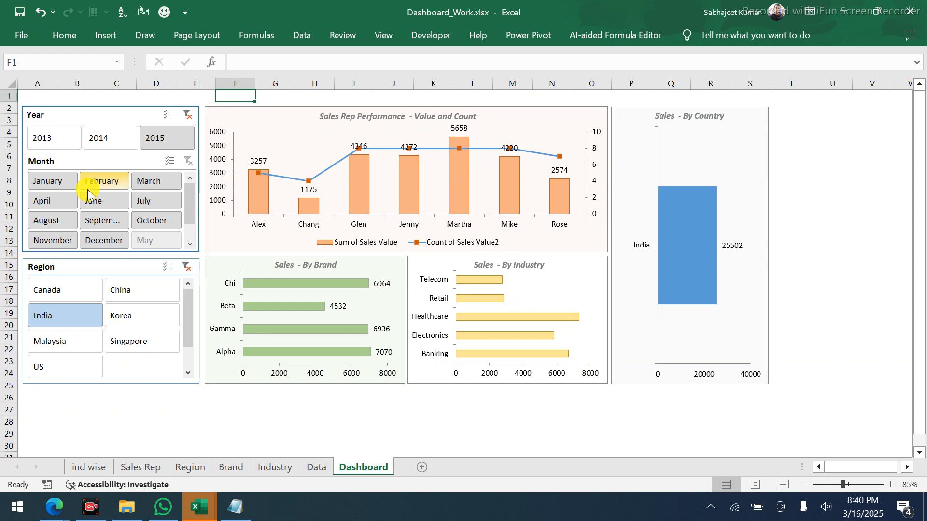
pyautogui.click(93, 203)
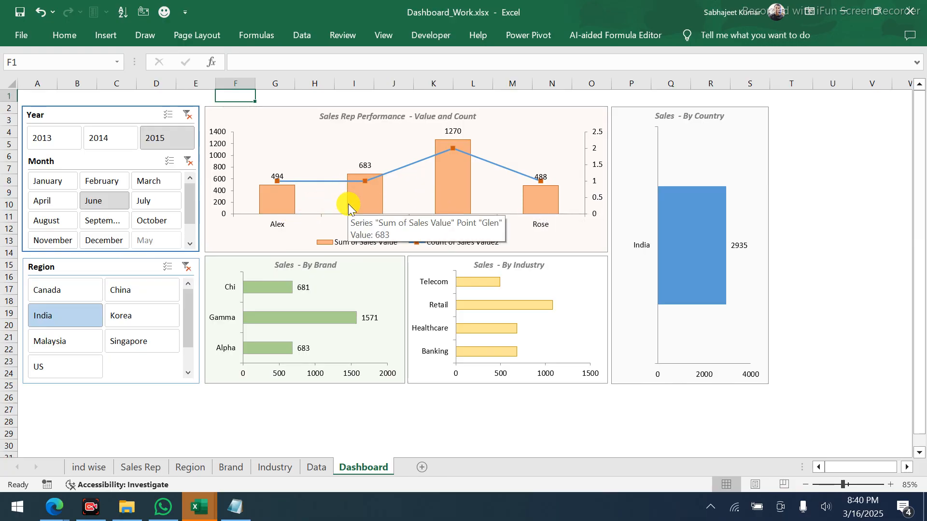
pyautogui.click(120, 241)
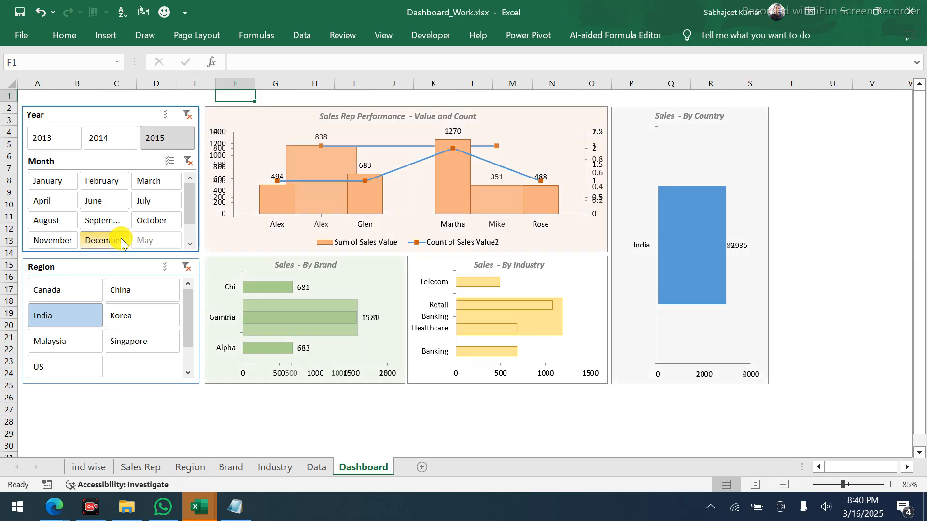
# Clear the Month, Region and Year slicer filters on the dashboard
pyautogui.click(188, 162)
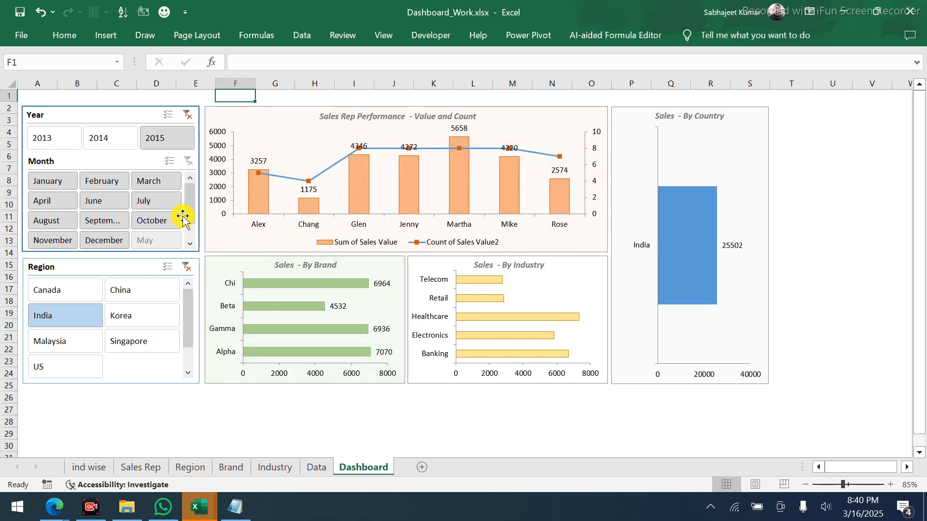
pyautogui.click(186, 266)
pyautogui.click(189, 115)
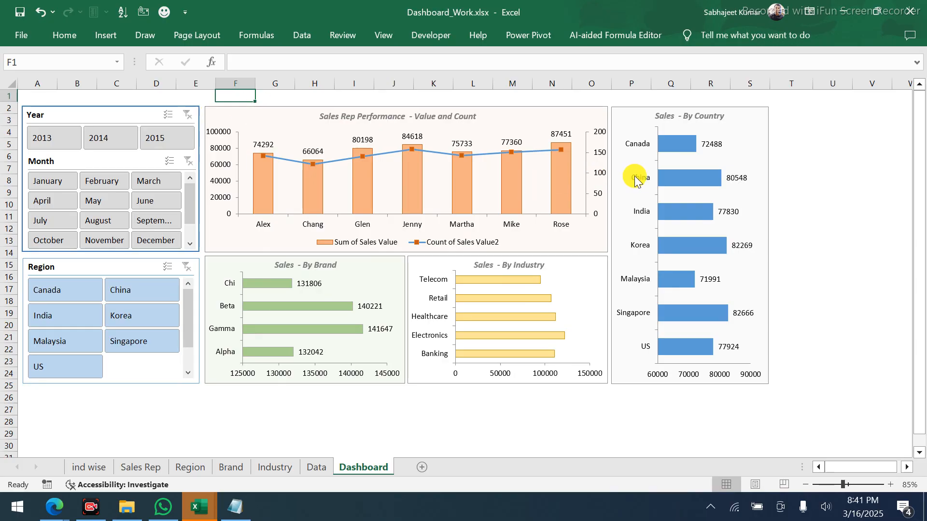
# Inspect the China bar in the Sales - By Country chart and select the whole chart
pyautogui.click(676, 178)
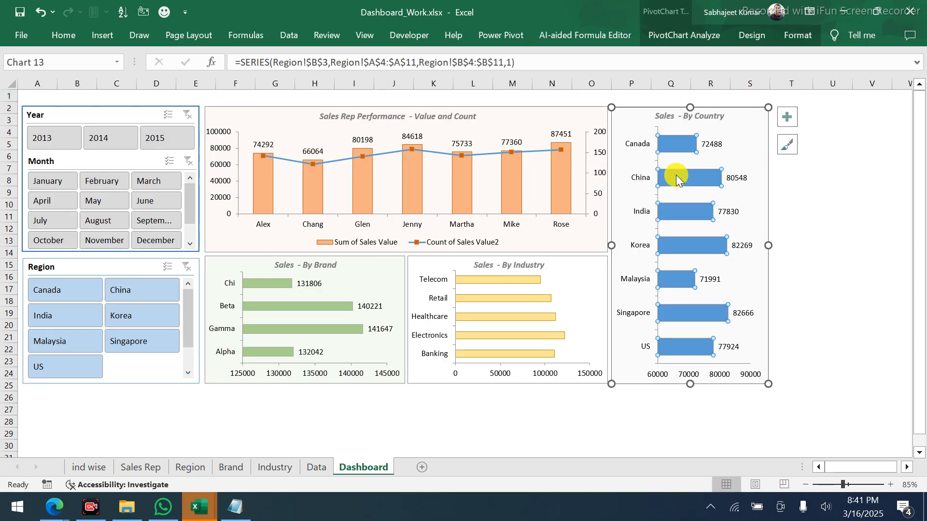
pyautogui.click(677, 178)
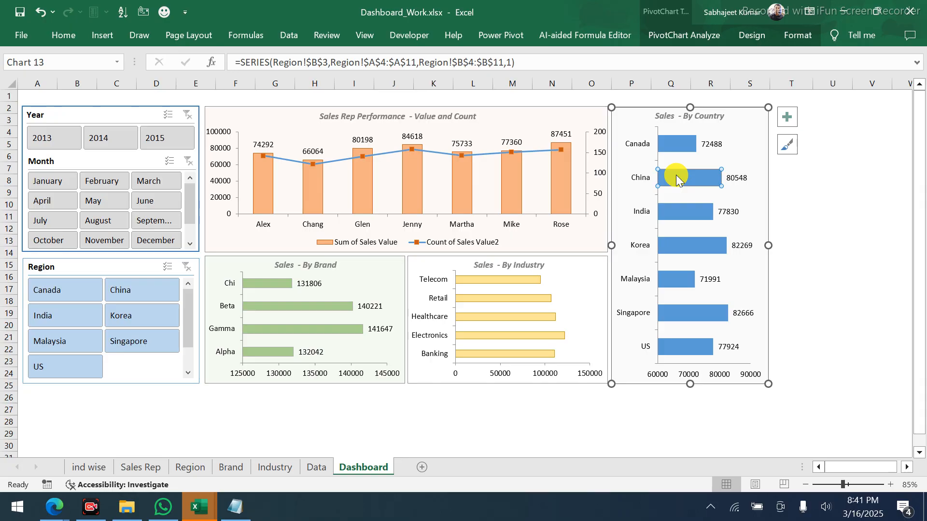
pyautogui.click(795, 213)
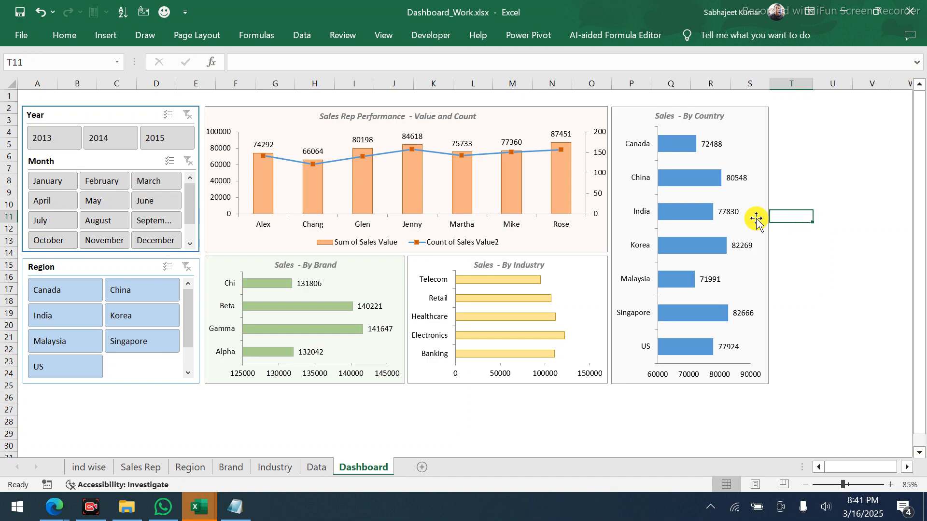
pyautogui.click(623, 208)
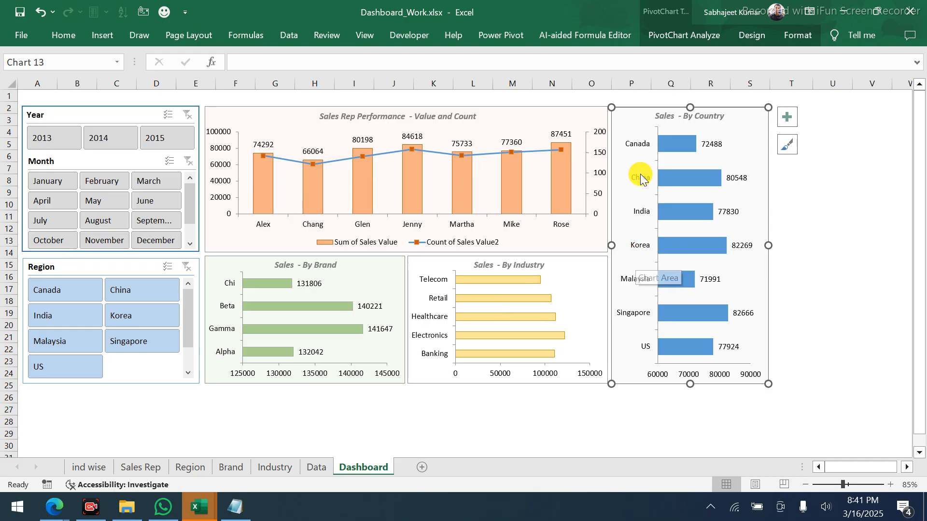
# Check the source data range of the Sales - By Country chart and leave it without changes
pyautogui.click(701, 40)
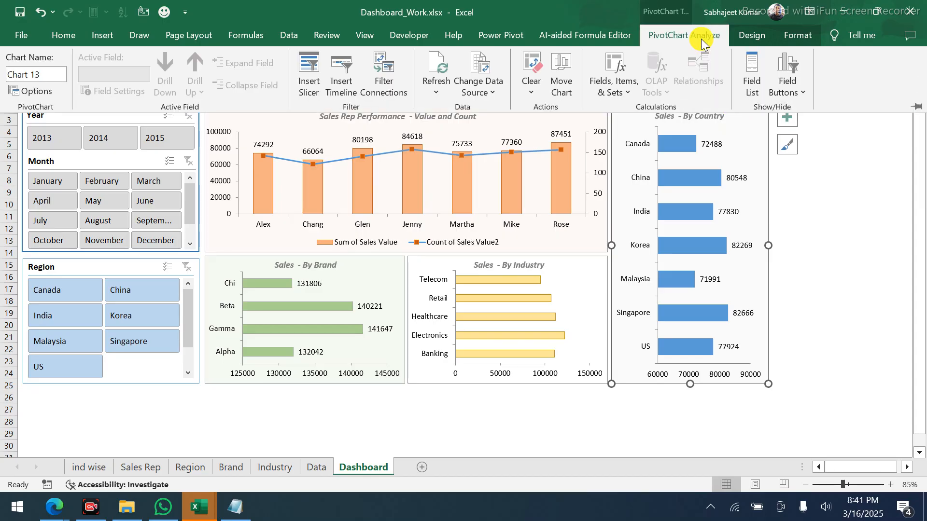
pyautogui.click(477, 70)
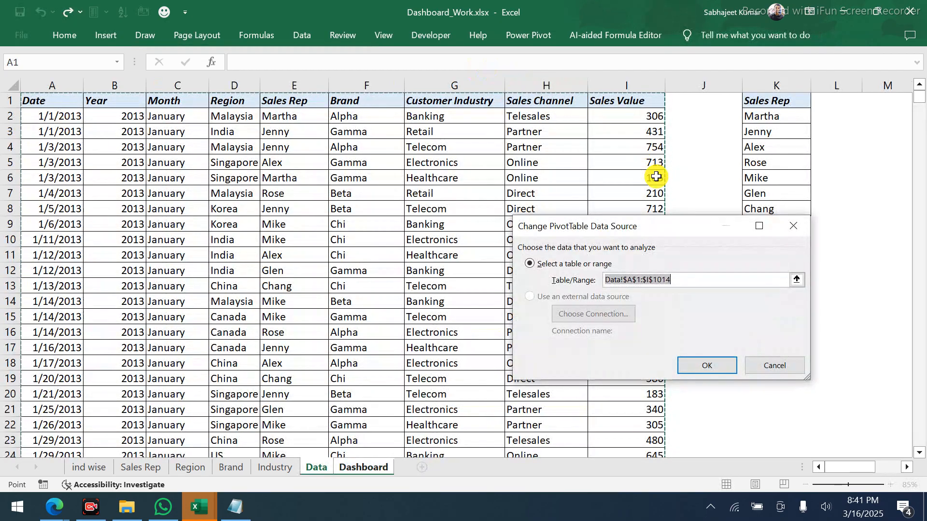
pyautogui.click(761, 366)
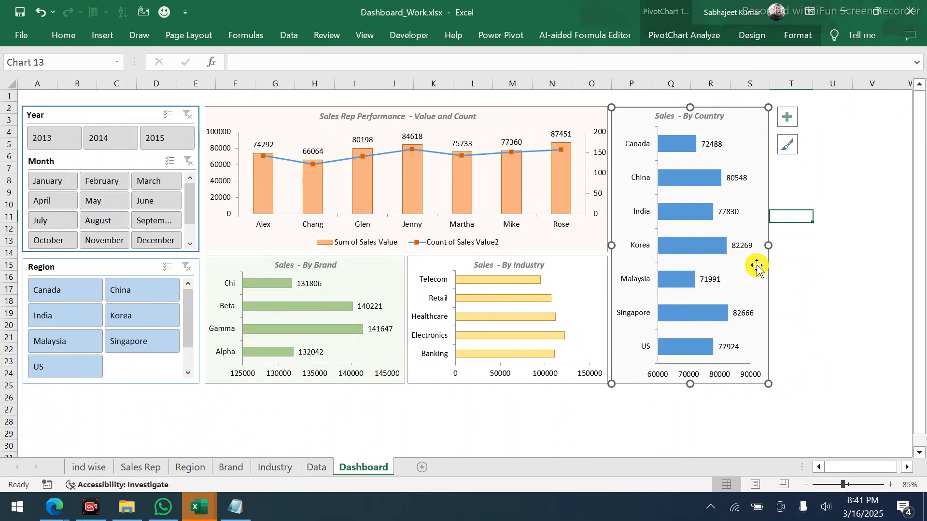
pyautogui.click(821, 267)
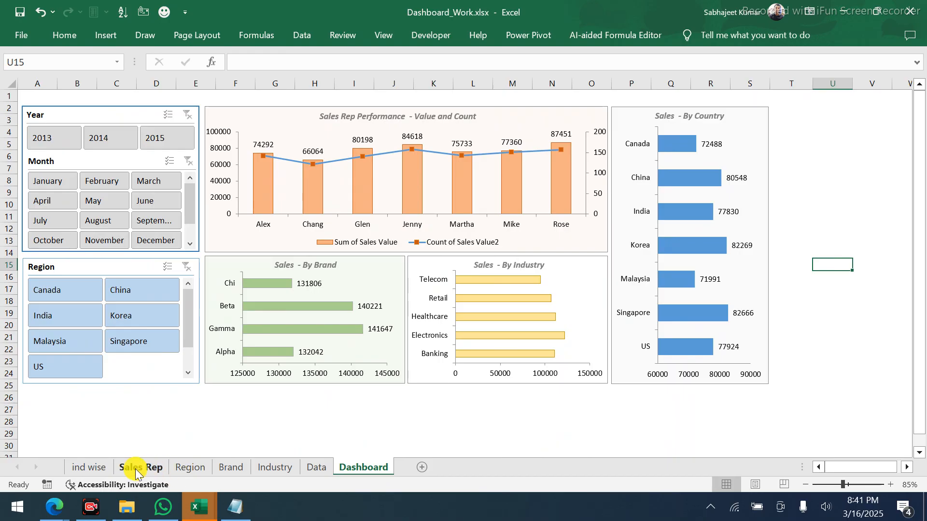
# Review the ind wise, Sales Rep and Region sheets, highlighting the country rows of the Region pivot table
pyautogui.click(97, 473)
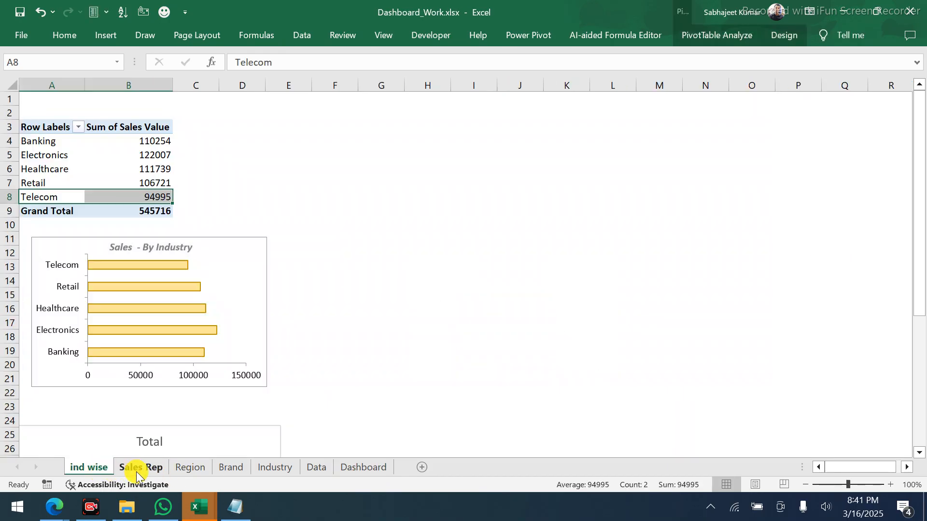
pyautogui.click(136, 471)
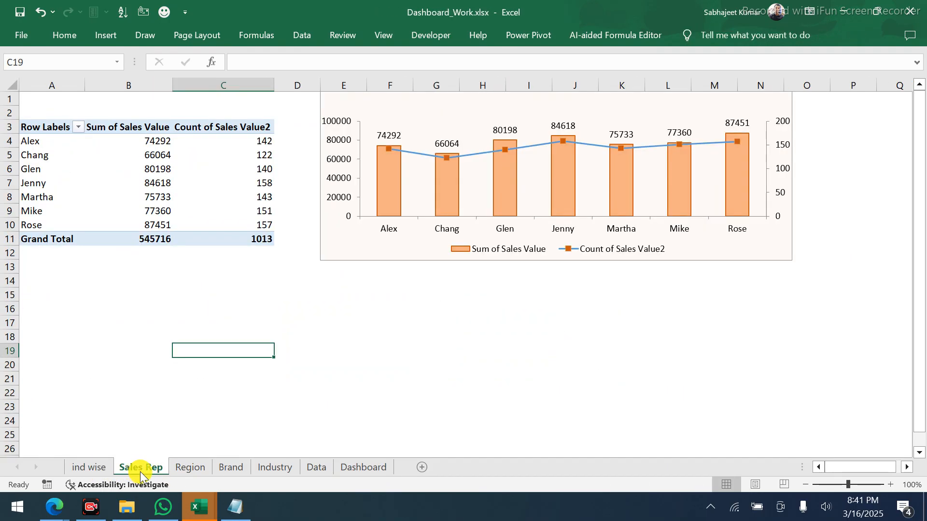
pyautogui.click(181, 468)
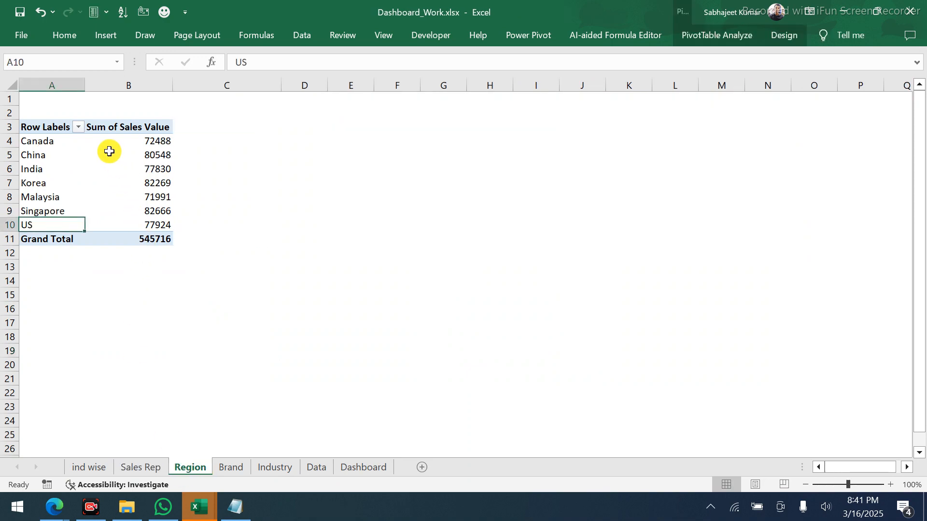
pyautogui.moveTo(79, 142); pyautogui.dragTo(139, 230)
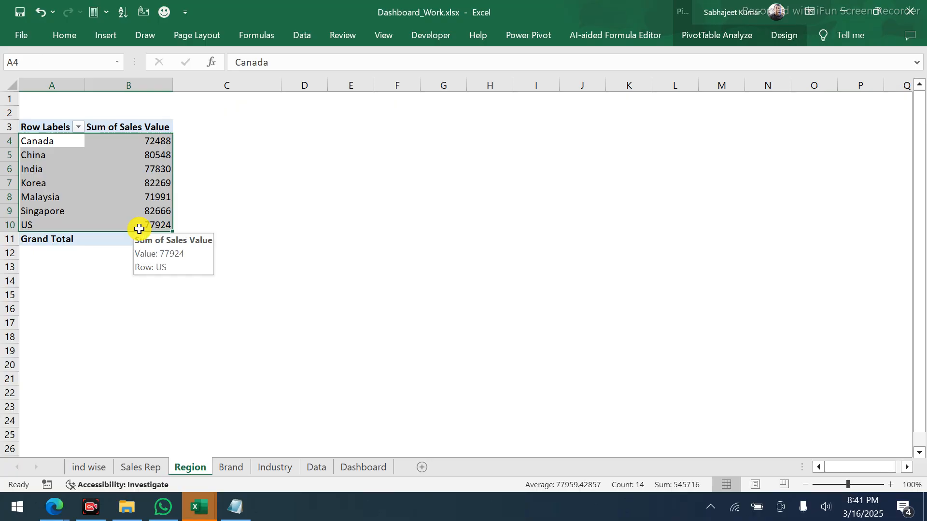
# Copy the Sales - By Country chart from the Dashboard sheet to cell H1 of the Region sheet
pyautogui.click(350, 474)
pyautogui.click(620, 237)
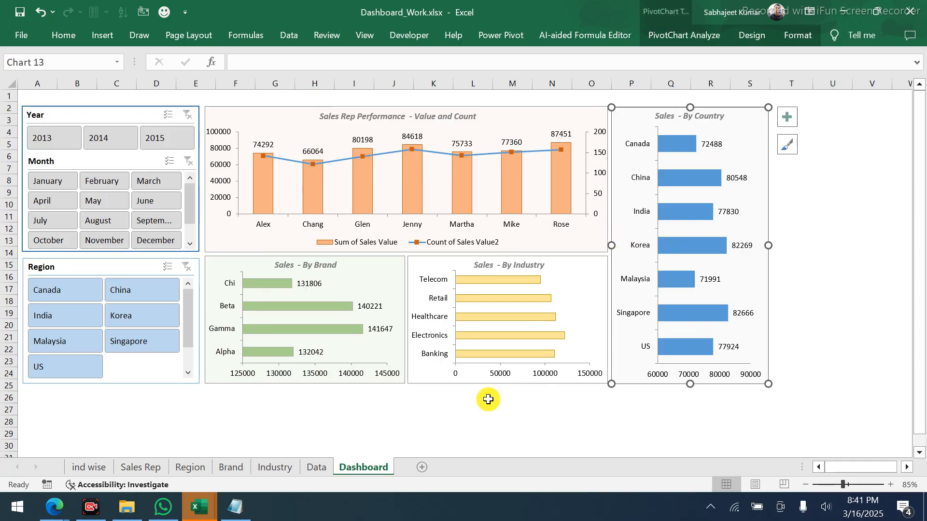
pyautogui.click(186, 467)
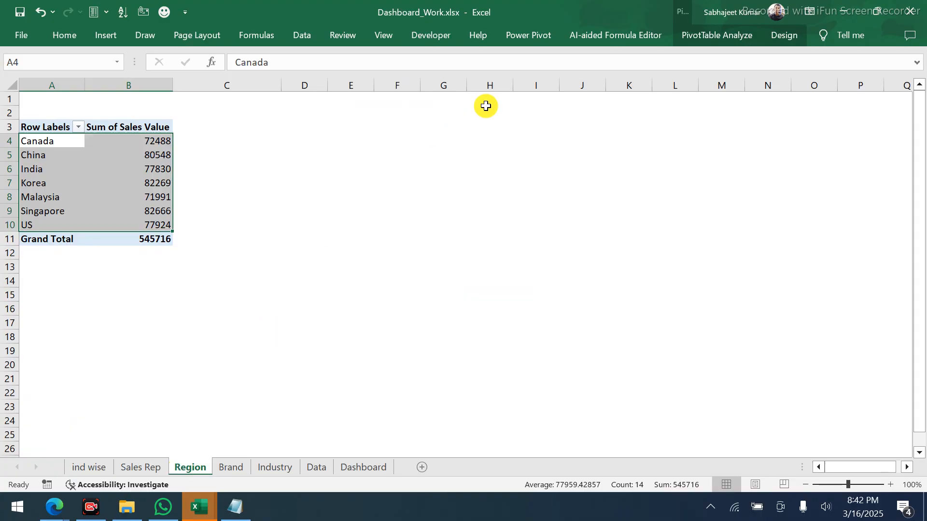
pyautogui.click(486, 107)
pyautogui.click(486, 104)
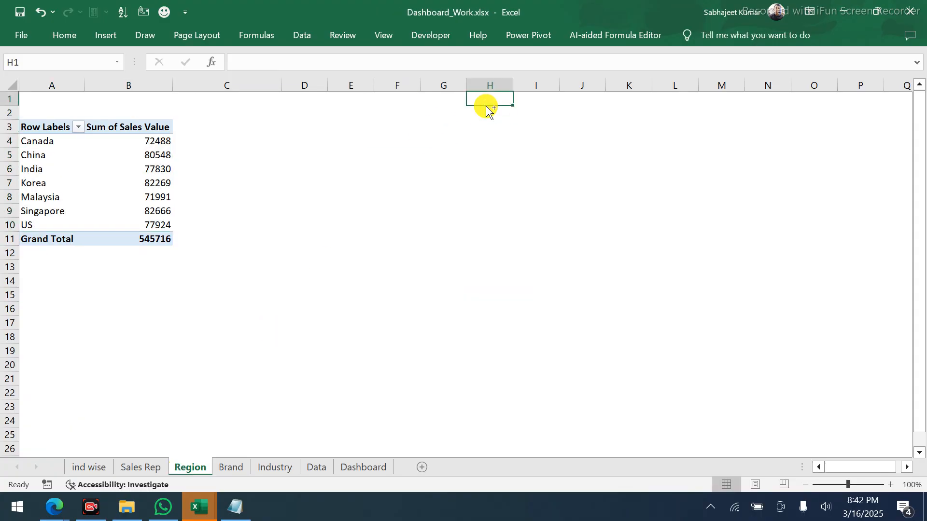
pyautogui.hotkey('ctrl', 'v')
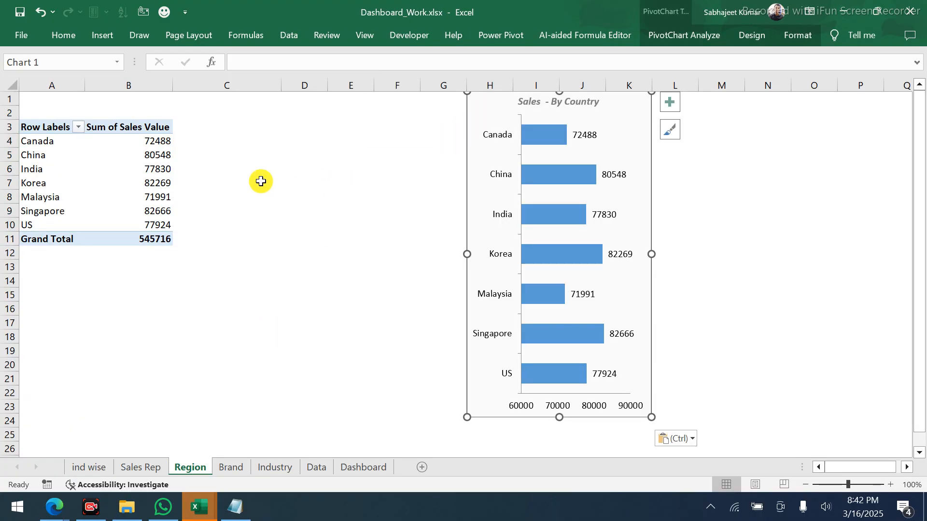
# Insert a Clustered Bar chart from the pivot table on the Region sheet
pyautogui.click(166, 180)
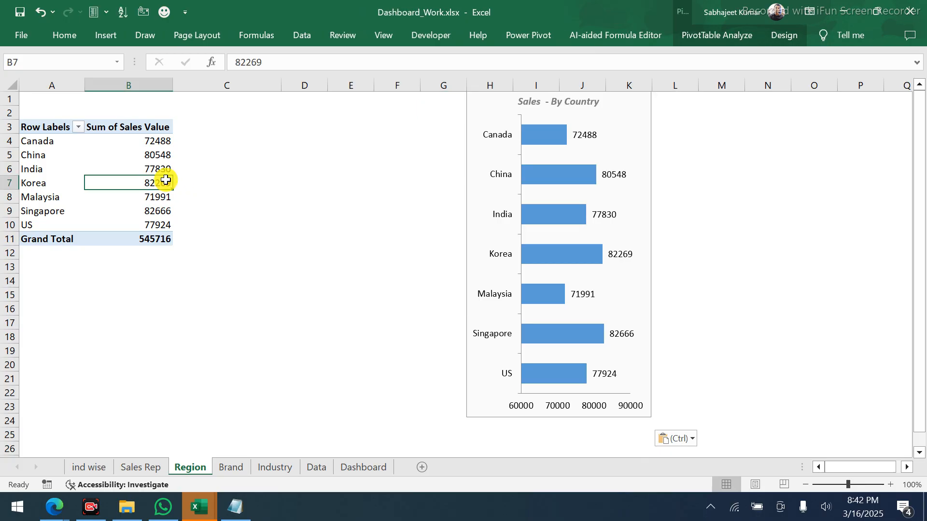
pyautogui.click(83, 142)
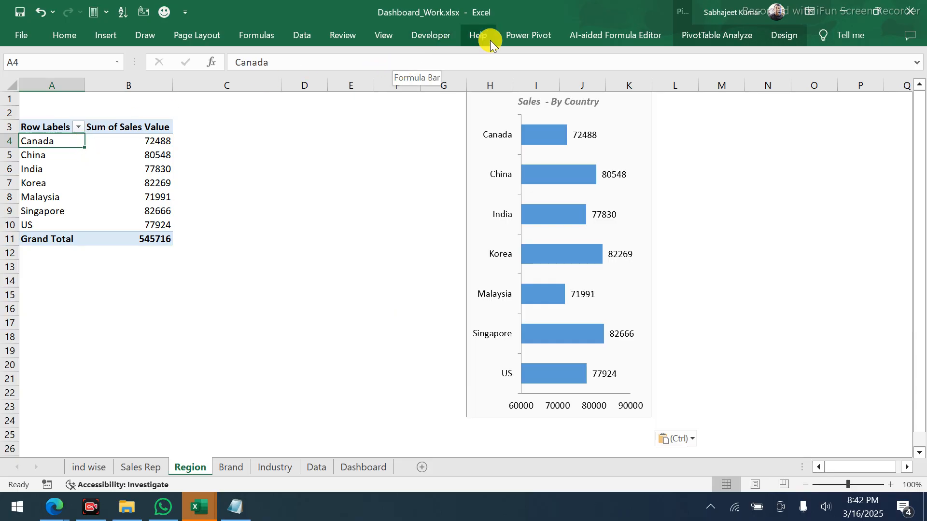
pyautogui.click(524, 43)
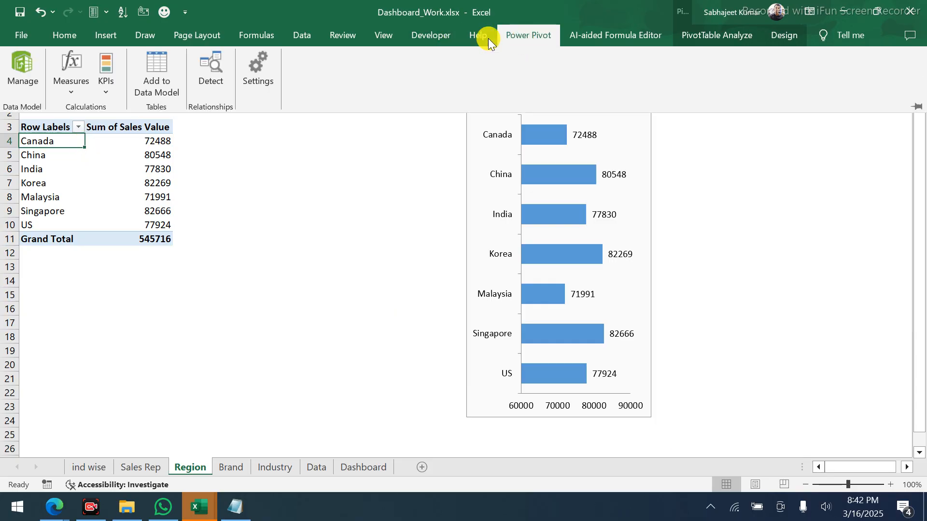
pyautogui.click(118, 38)
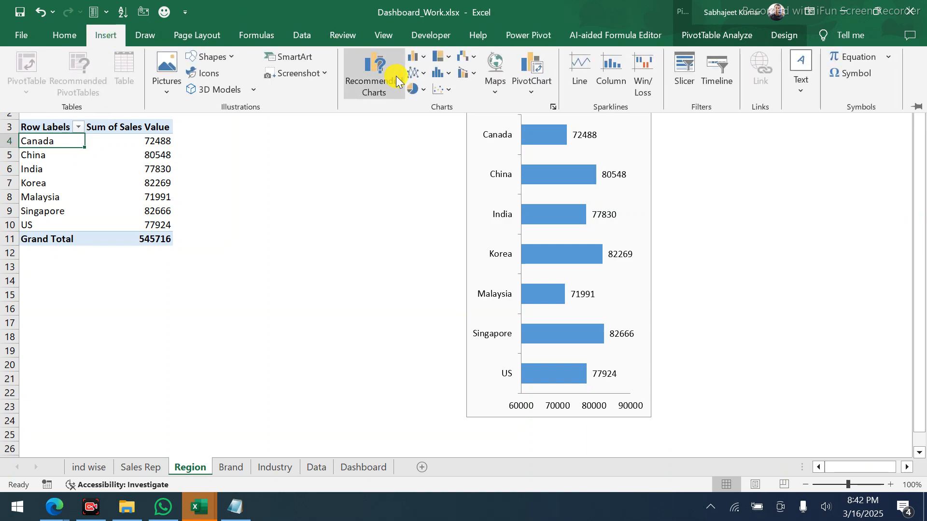
pyautogui.click(377, 71)
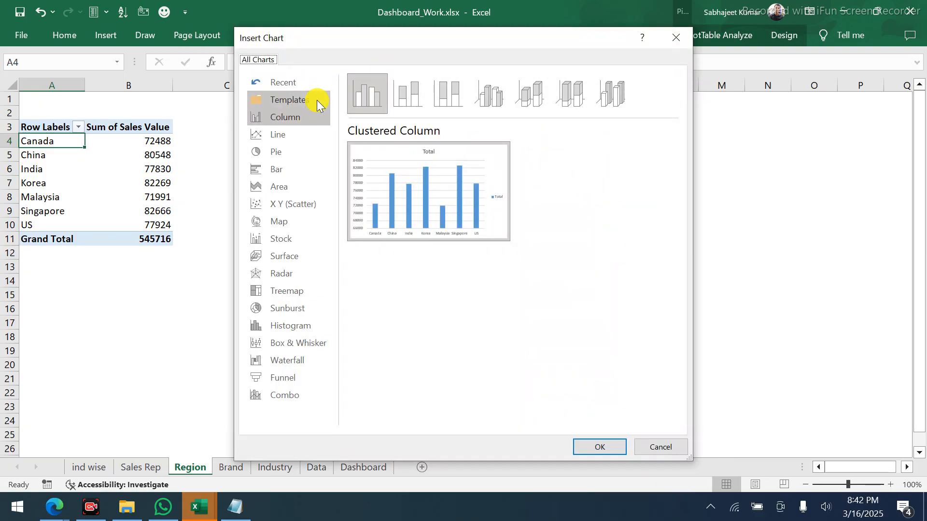
pyautogui.click(274, 175)
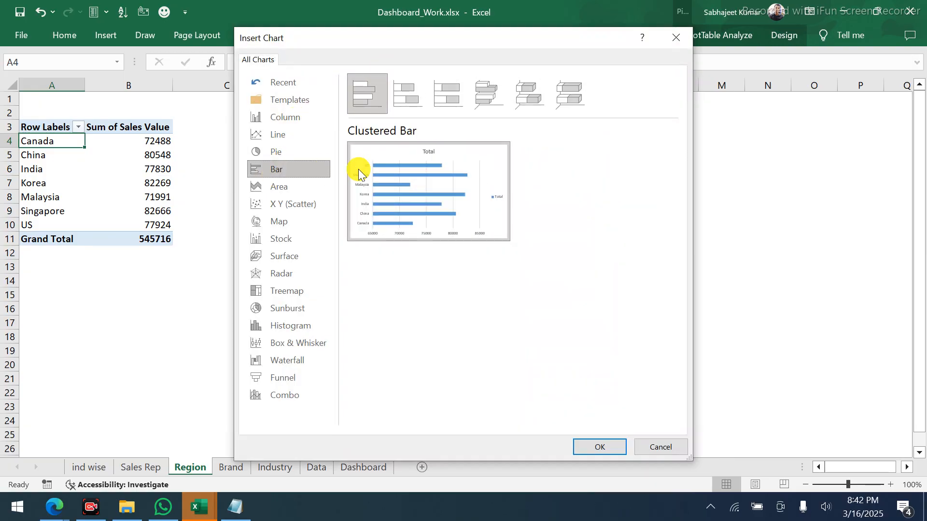
pyautogui.click(598, 450)
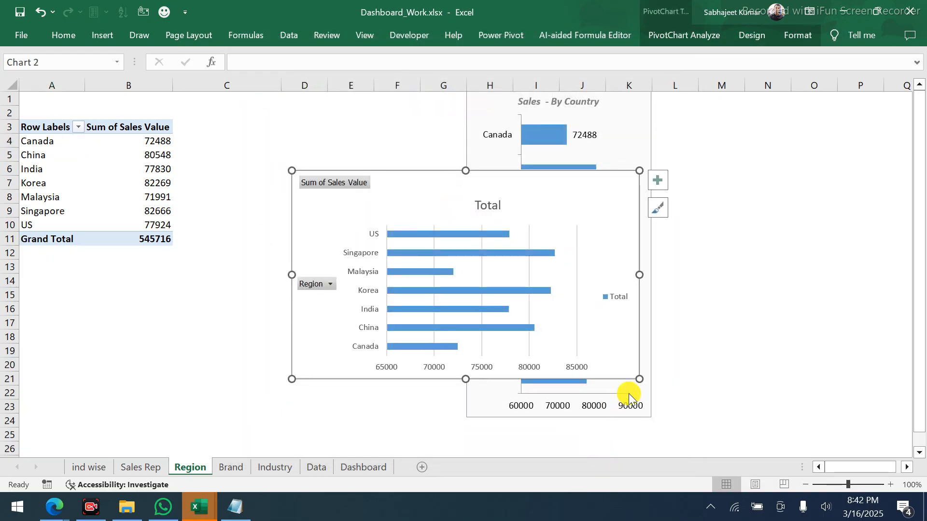
# Make the new bar chart taller and narrower, place it beside the pivot table, and open its chart area formatting
pyautogui.moveTo(640, 380); pyautogui.dragTo(468, 449)
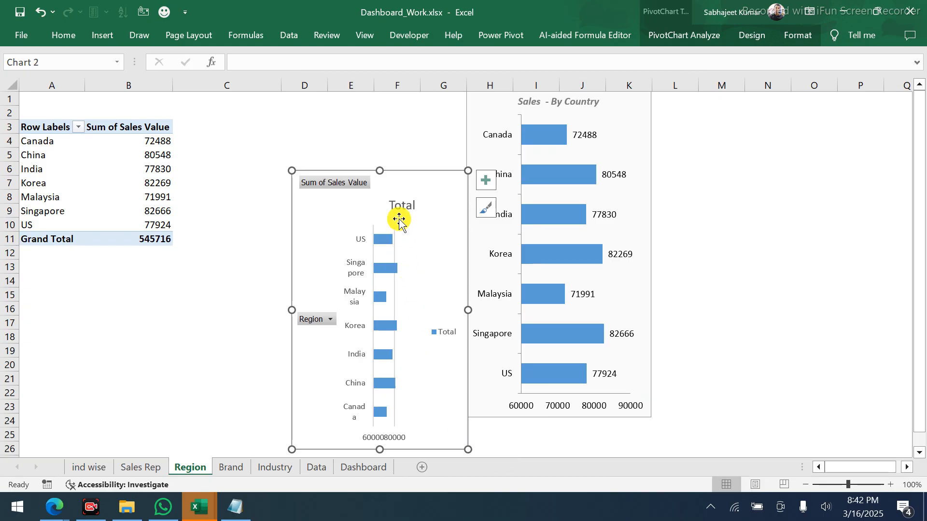
pyautogui.moveTo(385, 186)
pyautogui.mouseDown()
pyautogui.moveTo(283, 122)
pyautogui.moveTo(277, 87)
pyautogui.moveTo(277, 98)
pyautogui.mouseUp()
pyautogui.doubleClick(276, 105)
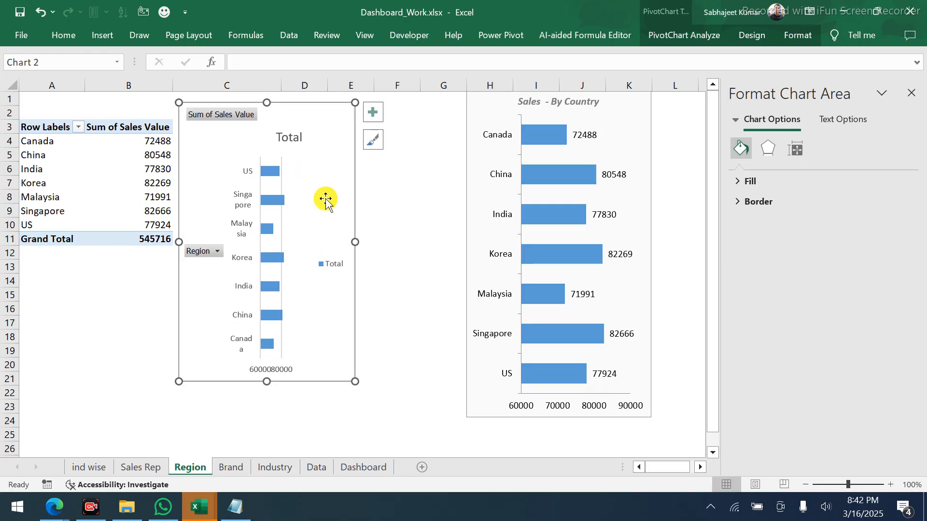
# Delete the legend of the new bar chart and widen the chart to nearly reach the copied chart
pyautogui.click(337, 266)
pyautogui.press('Delete')
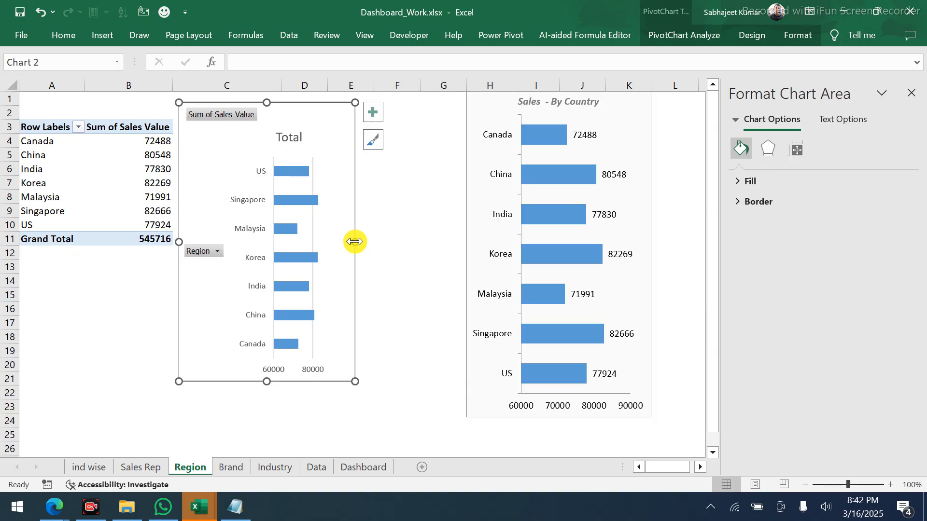
pyautogui.moveTo(355, 241); pyautogui.dragTo(431, 241)
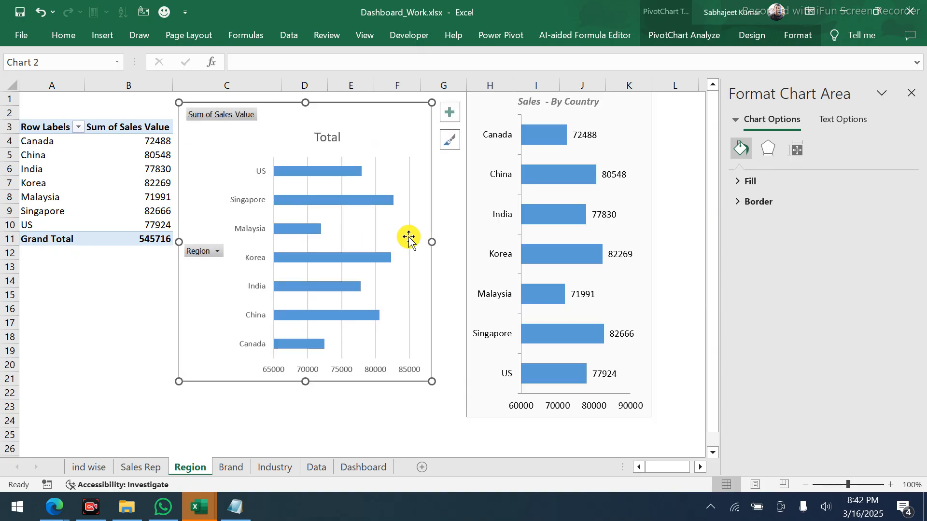
# Remove the major gridlines from the new bar chart
pyautogui.click(409, 237)
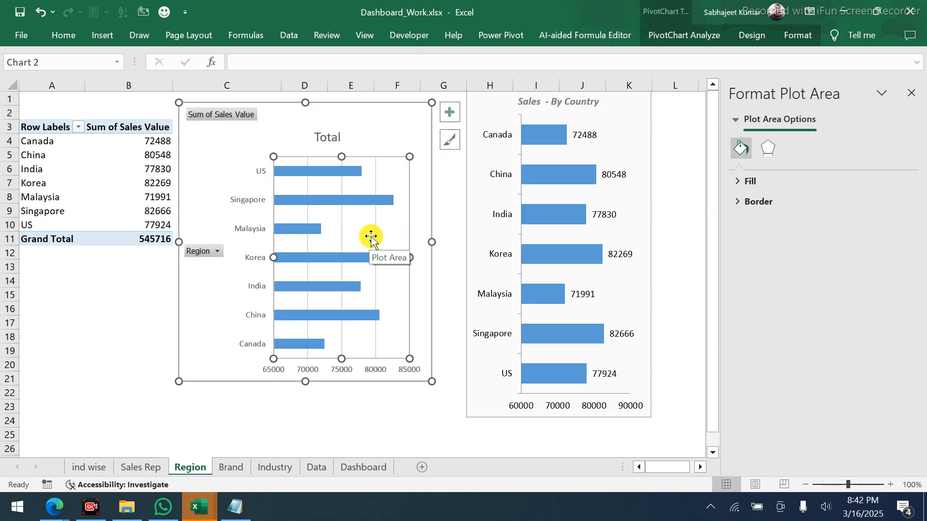
pyautogui.click(375, 236)
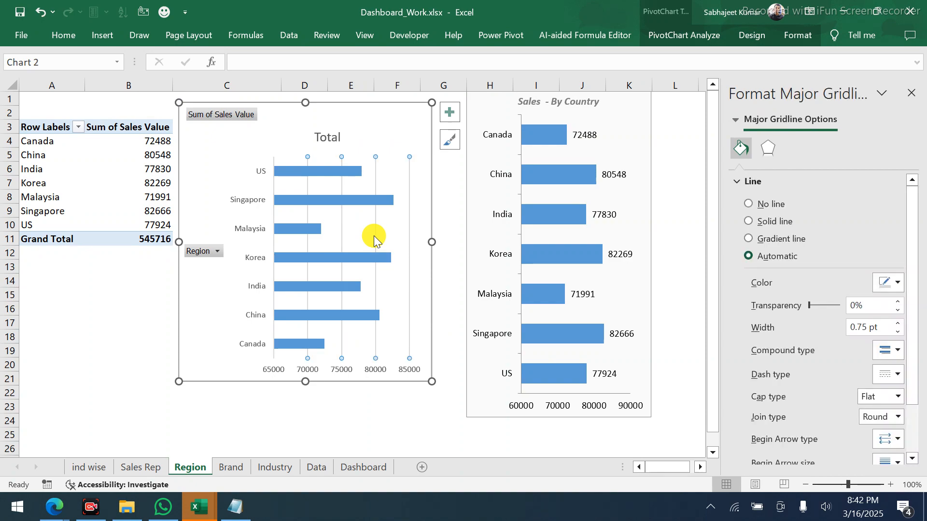
pyautogui.press('Escape')
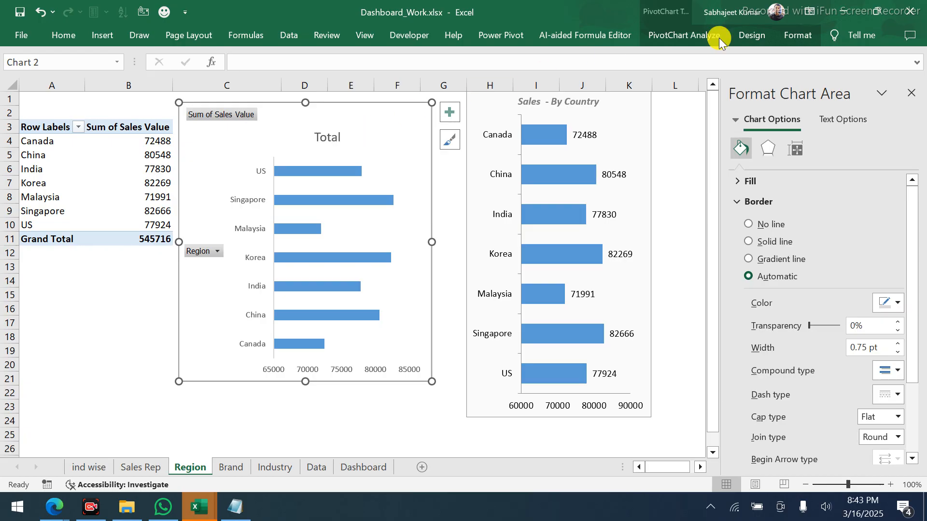
# Hide all field buttons on the new bar chart and collapse the ribbon
pyautogui.click(781, 33)
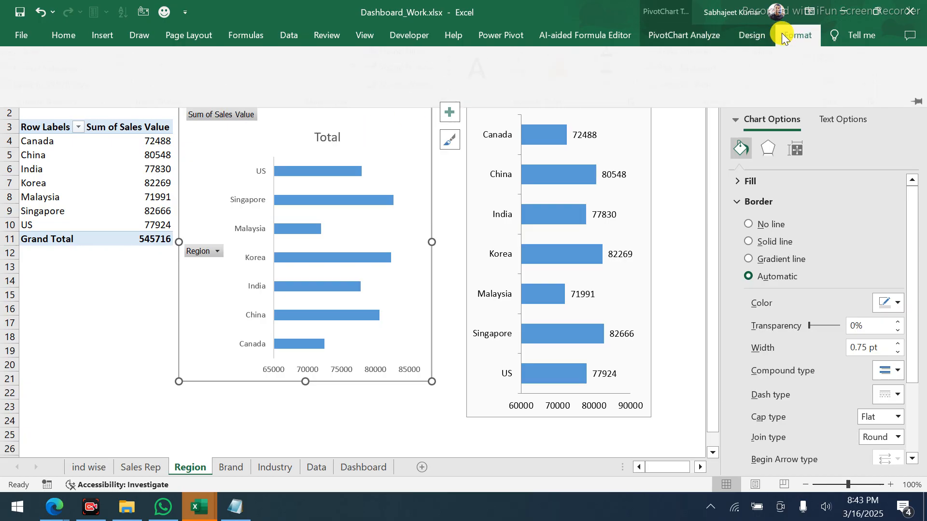
pyautogui.click(705, 42)
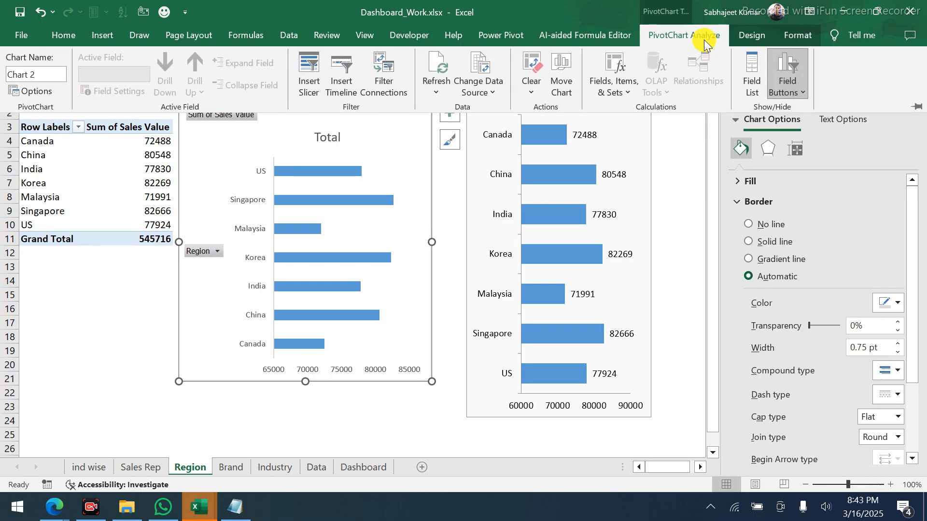
pyautogui.click(802, 91)
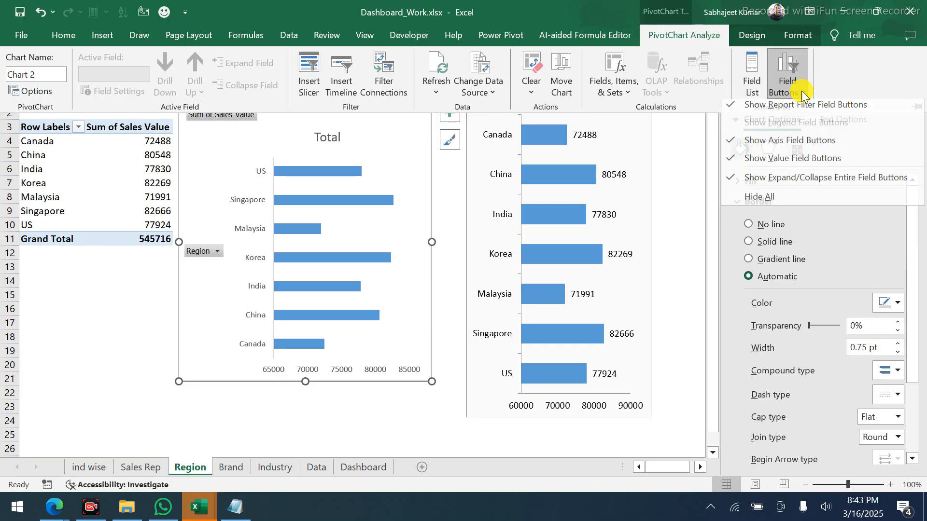
pyautogui.click(780, 202)
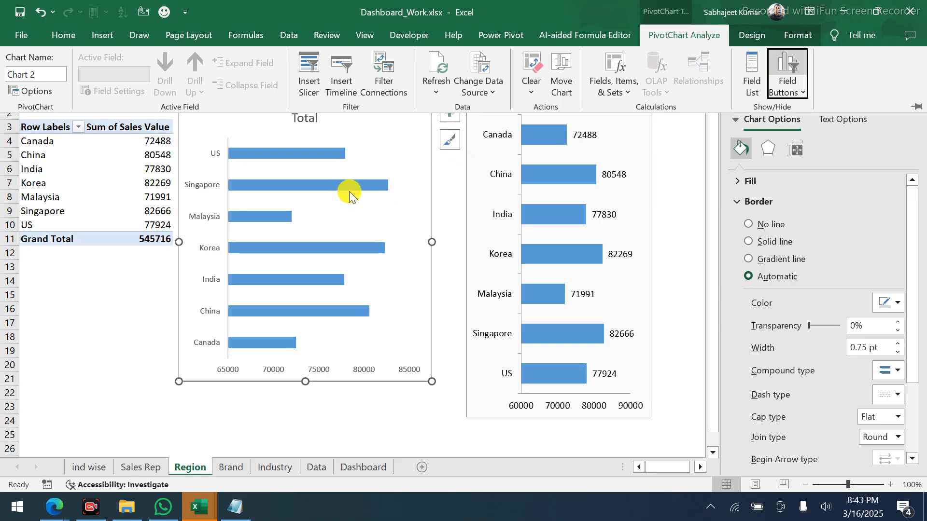
pyautogui.hotkey('ctrl', 'F1')
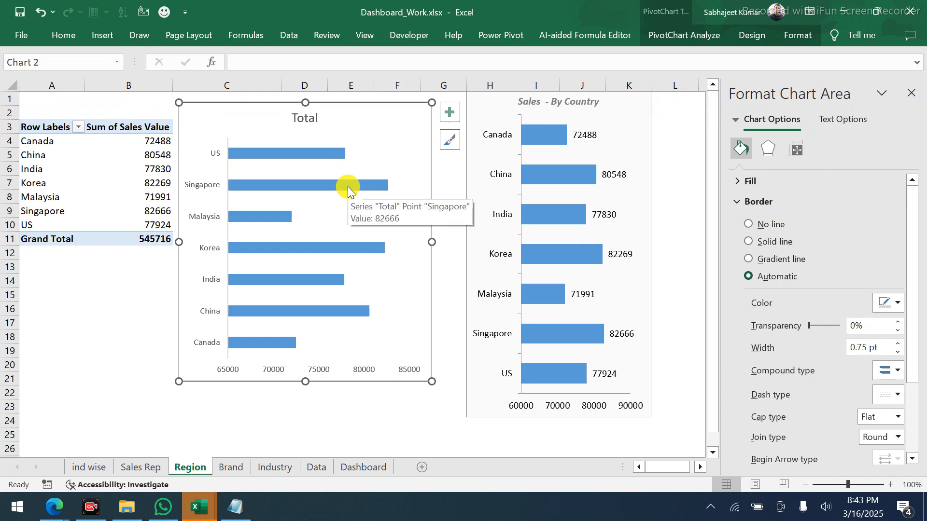
# Thicken the bars of the new bar chart by setting the data series gap width to 92%
pyautogui.click(347, 189)
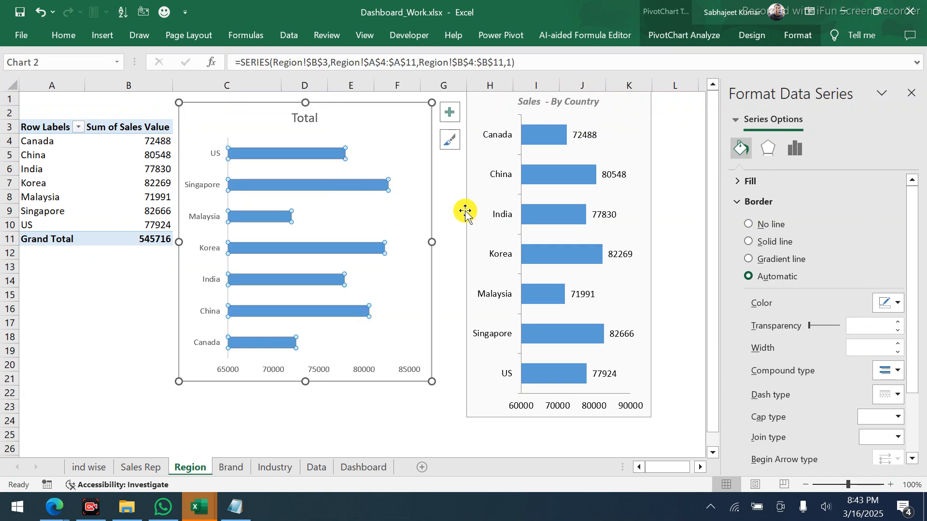
pyautogui.click(733, 203)
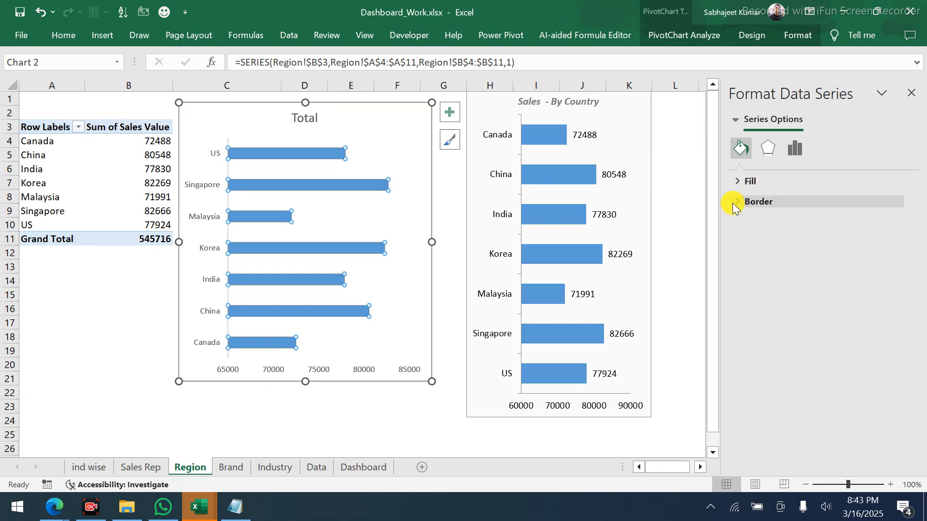
pyautogui.click(795, 148)
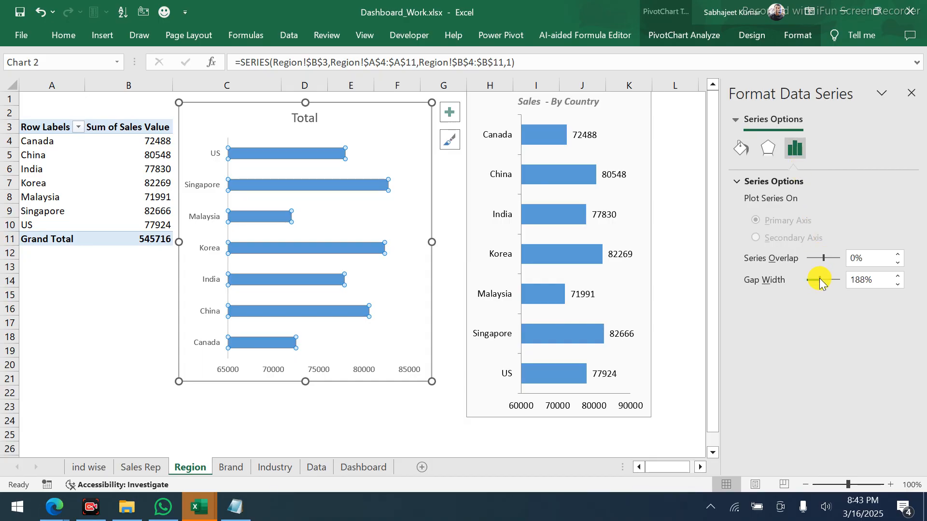
pyautogui.moveTo(819, 279); pyautogui.dragTo(822, 282)
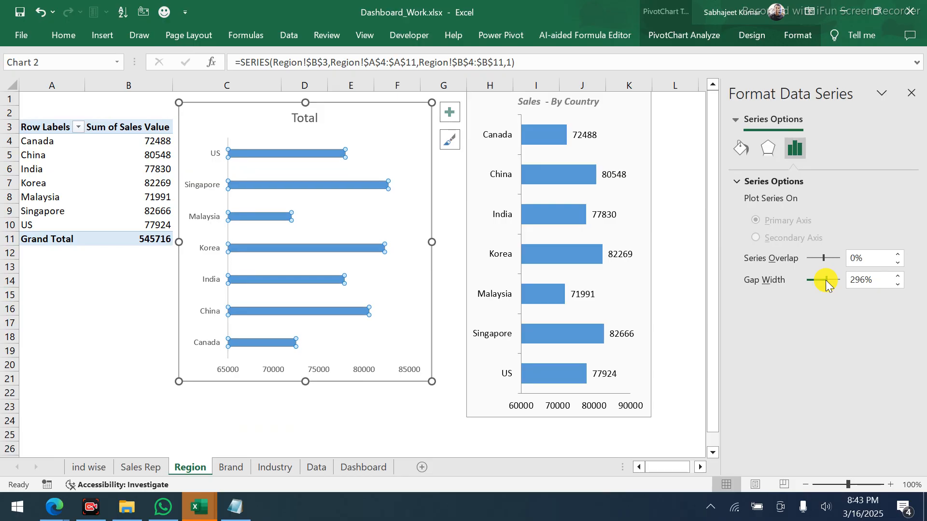
pyautogui.moveTo(816, 285); pyautogui.dragTo(812, 280)
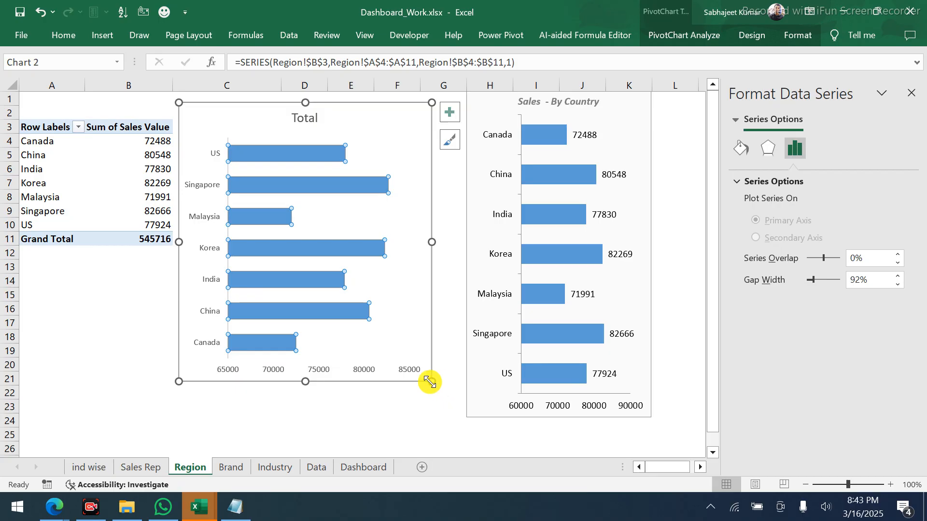
# Resize the new bar chart to roughly the copied chart's height, slightly narrower and clear of the pivot table, and add data labels
pyautogui.moveTo(432, 381); pyautogui.dragTo(429, 418)
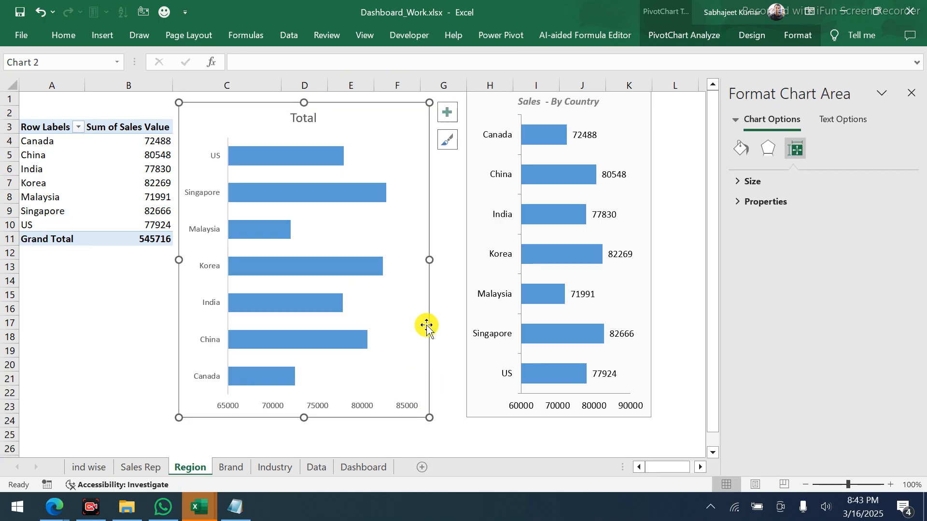
pyautogui.moveTo(176, 103); pyautogui.dragTo(196, 92)
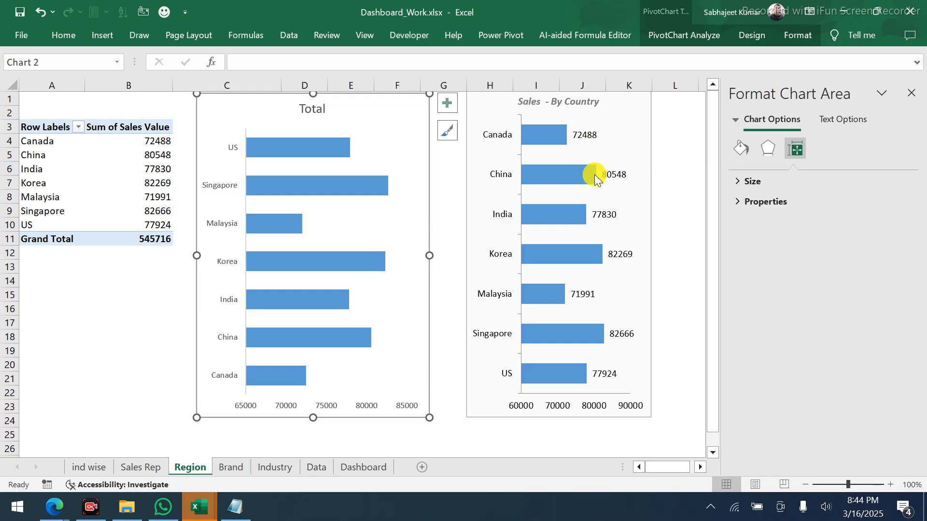
pyautogui.click(447, 104)
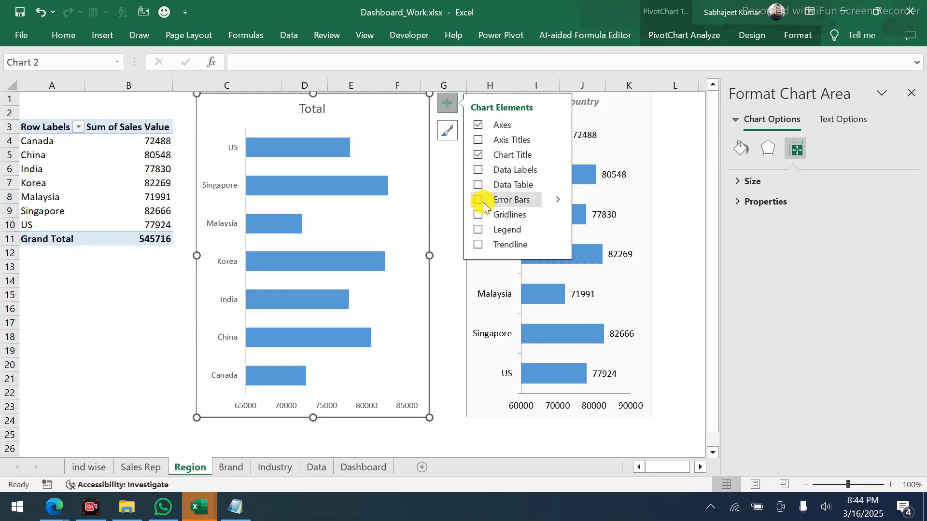
pyautogui.click(477, 169)
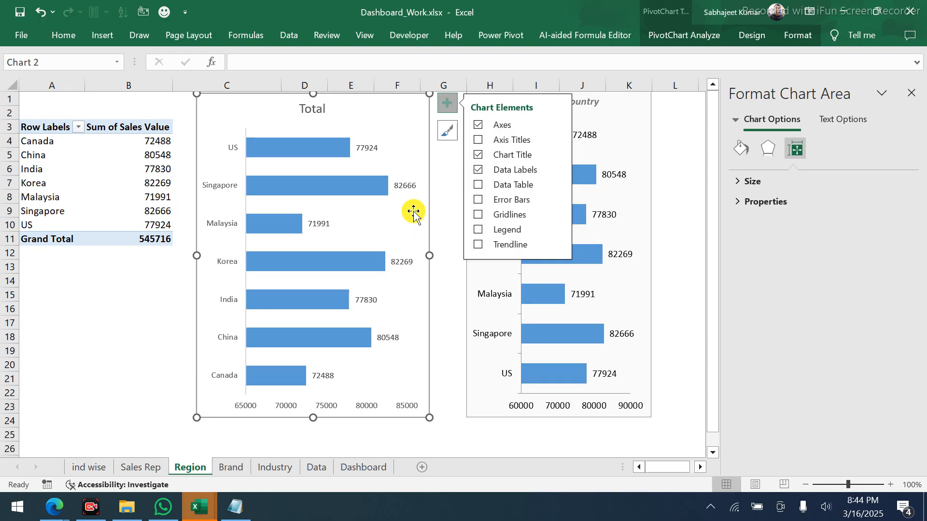
pyautogui.click(456, 381)
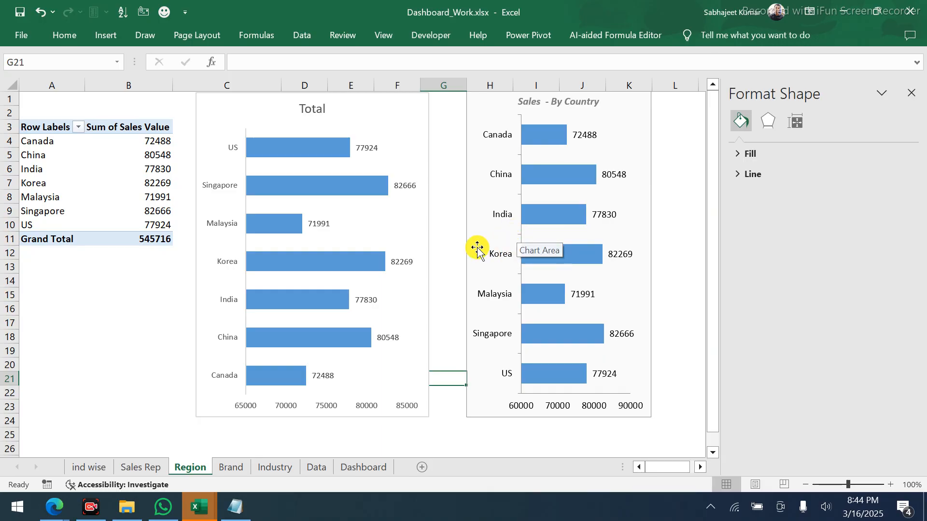
# Replace the new bar chart's title with "Sales - By Country"
pyautogui.click(308, 111)
pyautogui.doubleClick(309, 114)
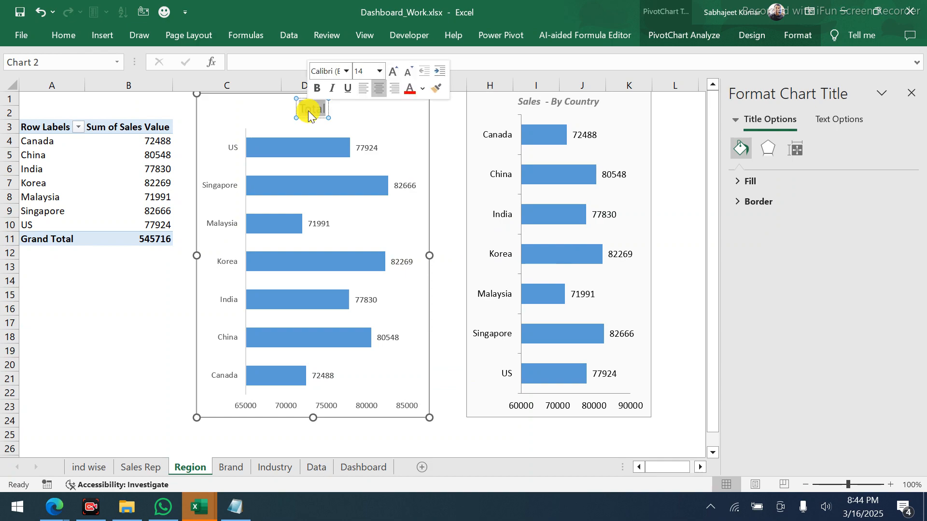
pyautogui.write('Sal')
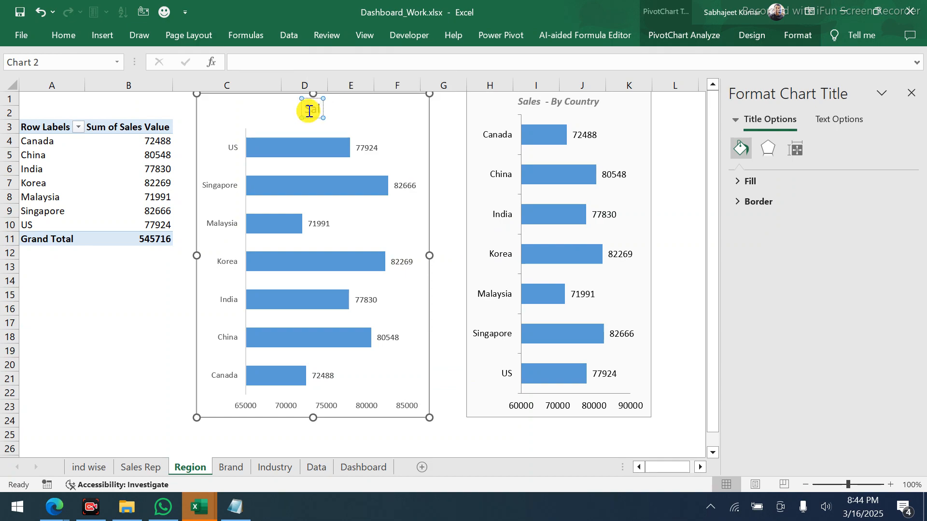
pyautogui.write('es -')
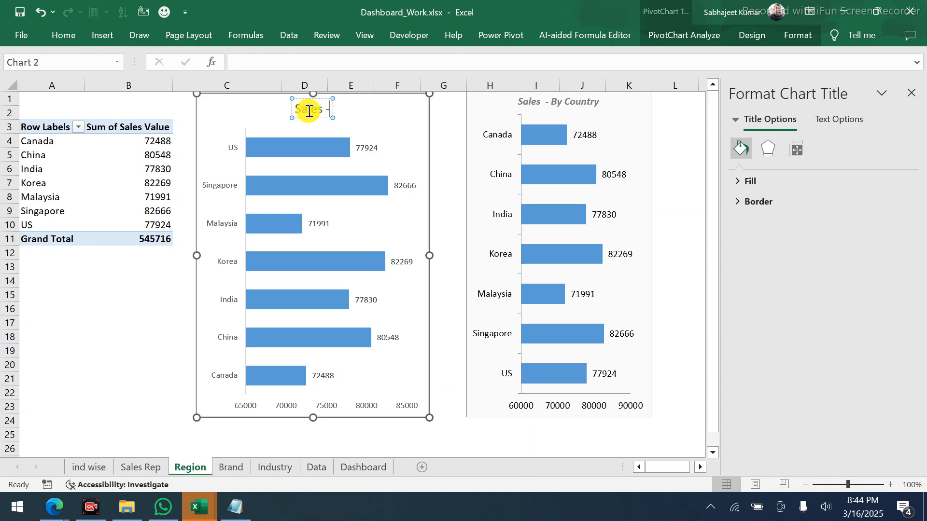
pyautogui.write(' Ny')
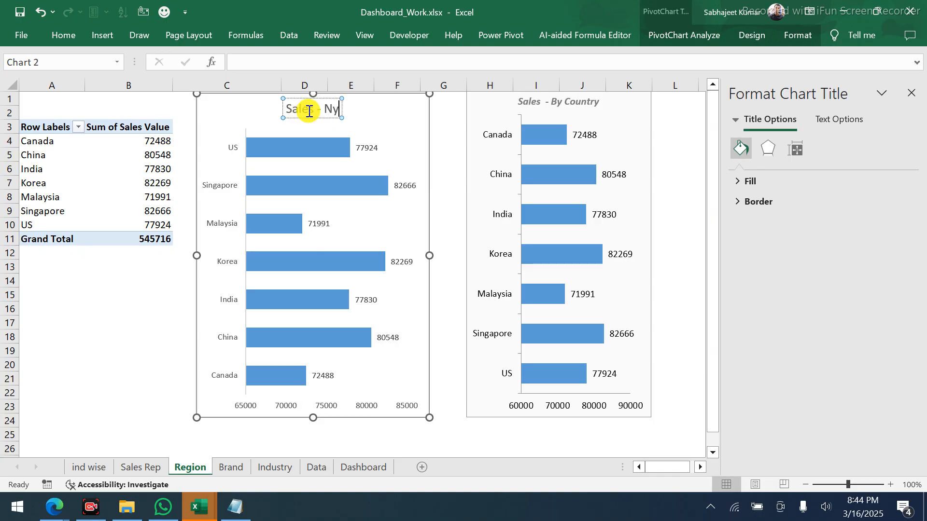
pyautogui.press('BackSpace')
pyautogui.press('BackSpace')
pyautogui.write('B')
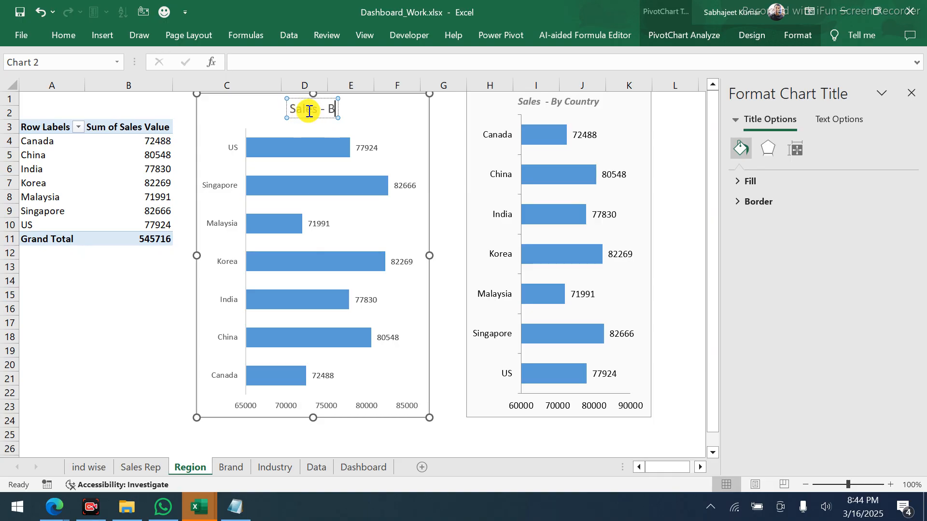
pyautogui.write('y C')
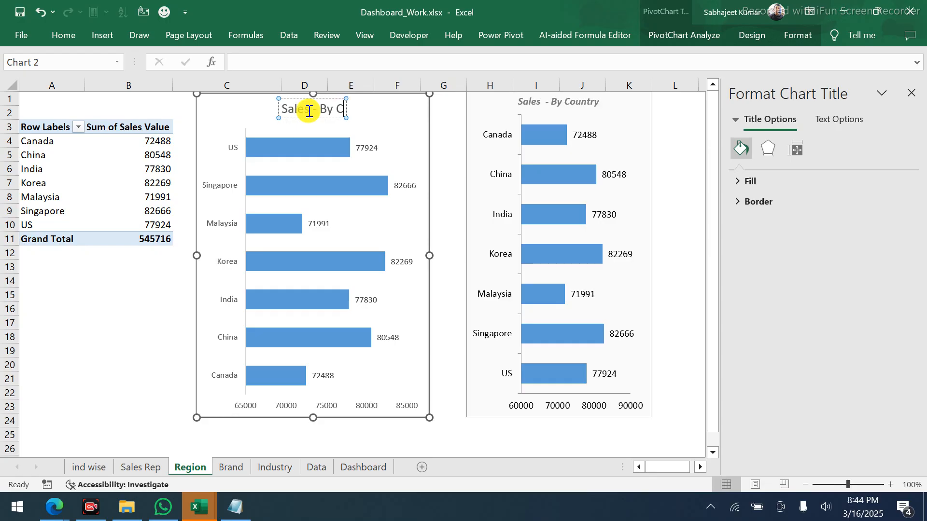
pyautogui.write('ountry')
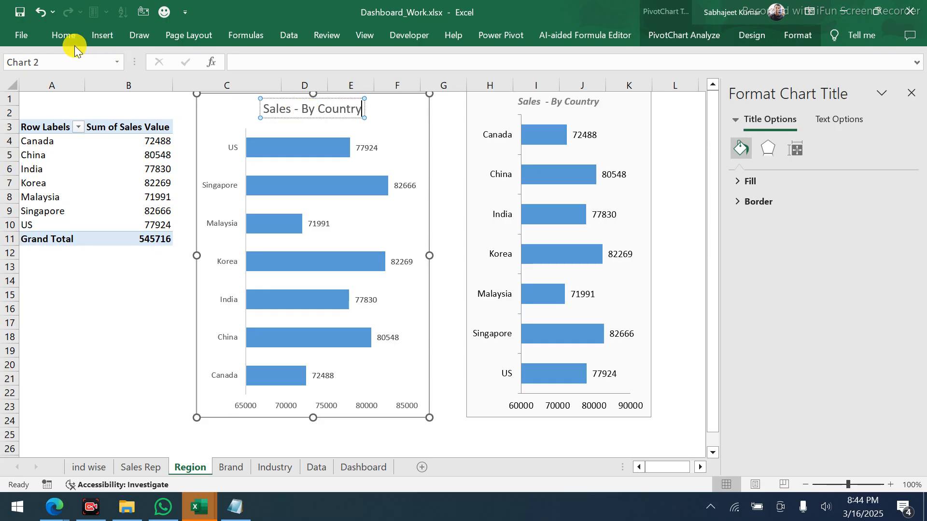
# Format the new chart's title like the copied chart's title: bold, italic, darker gray accent color and 11 pt font size
pyautogui.doubleClick(54, 37)
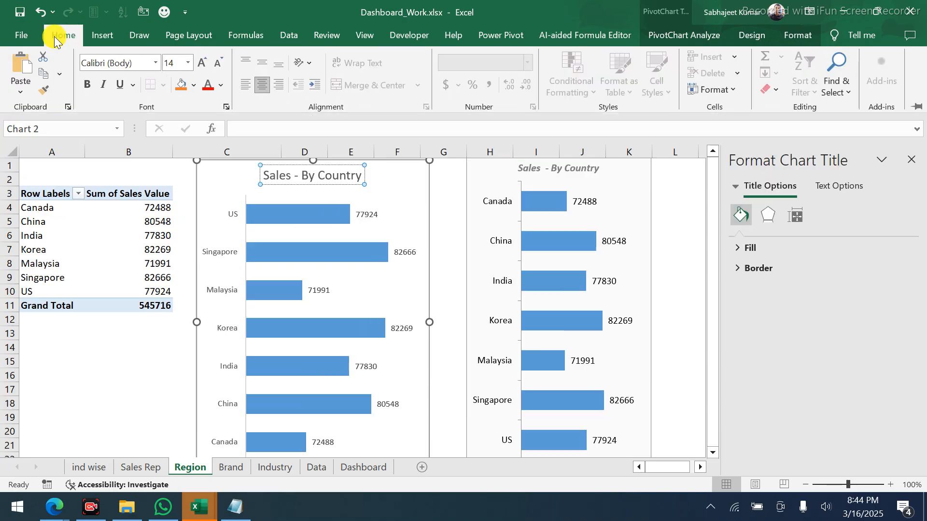
pyautogui.click(529, 167)
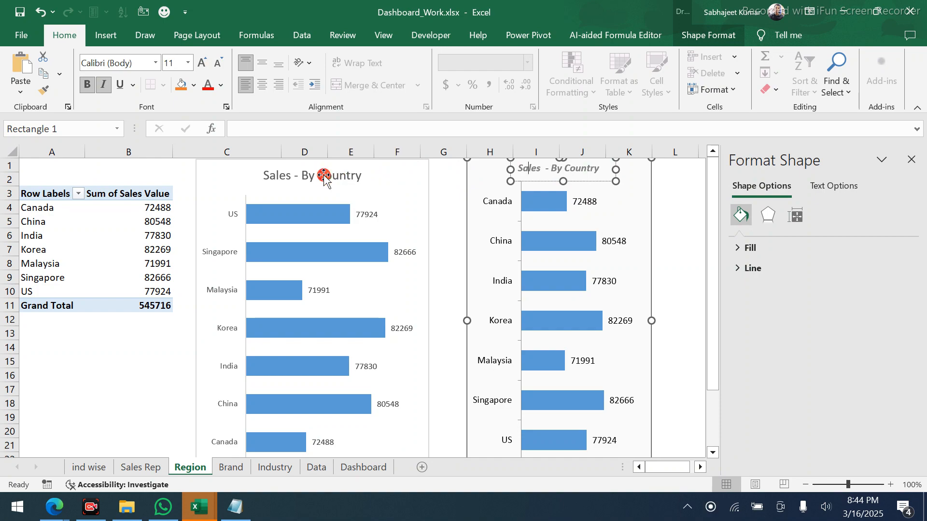
pyautogui.click(263, 232)
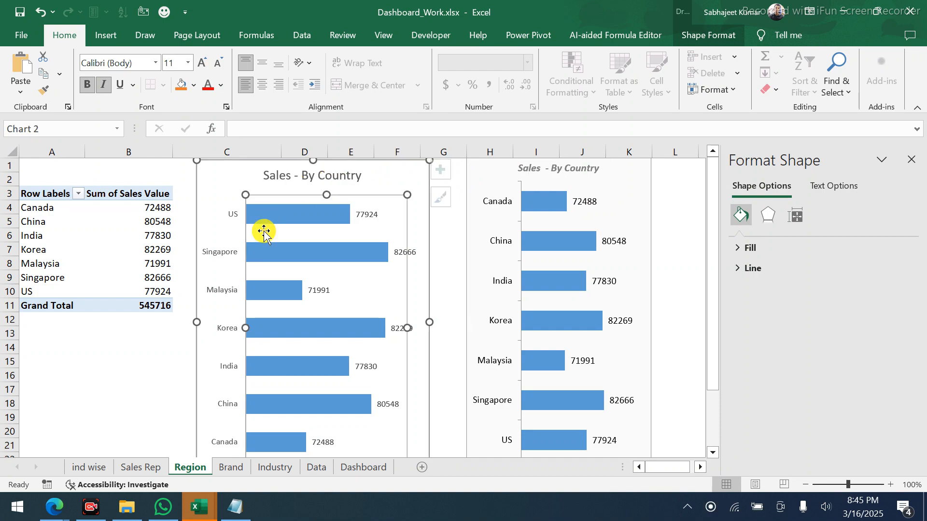
pyautogui.click(281, 177)
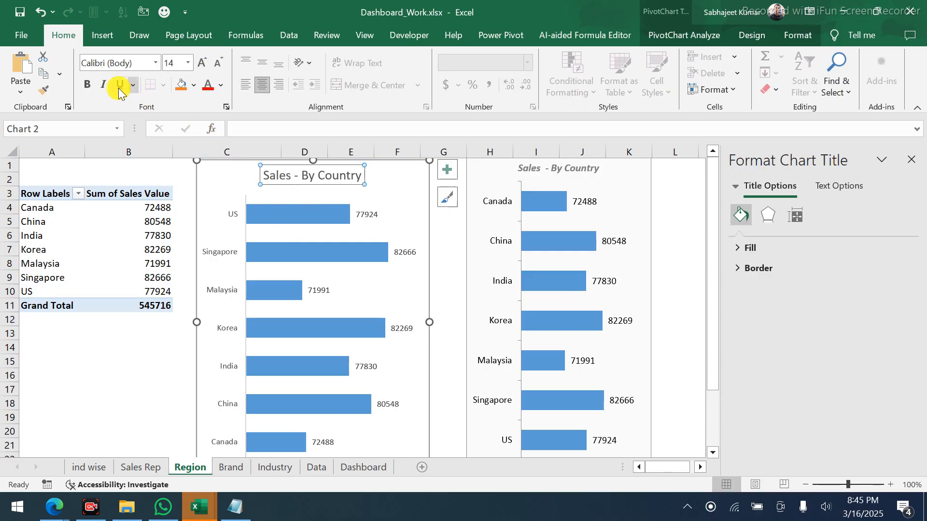
pyautogui.click(91, 88)
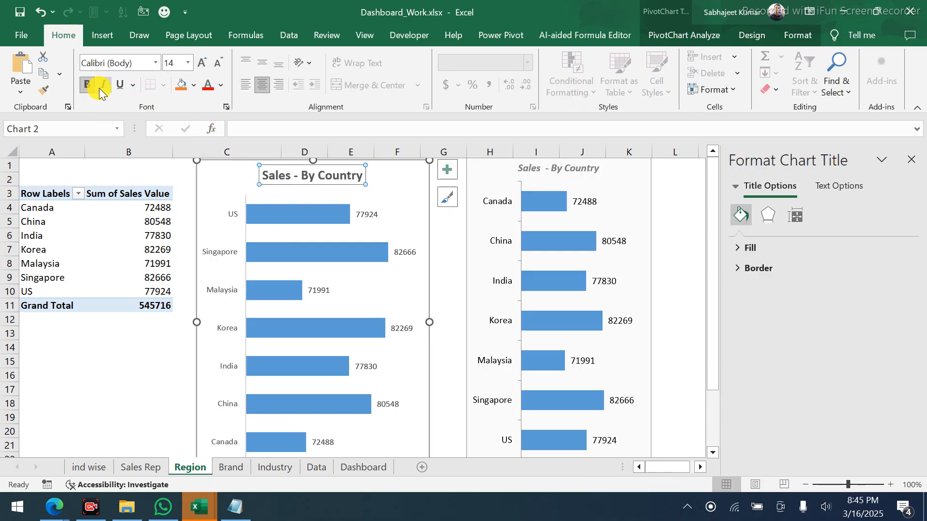
pyautogui.click(100, 88)
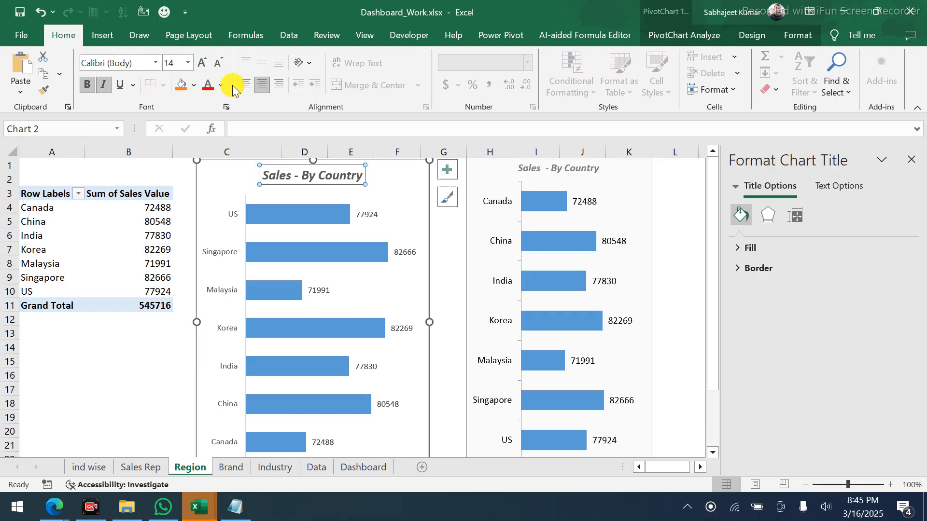
pyautogui.click(216, 86)
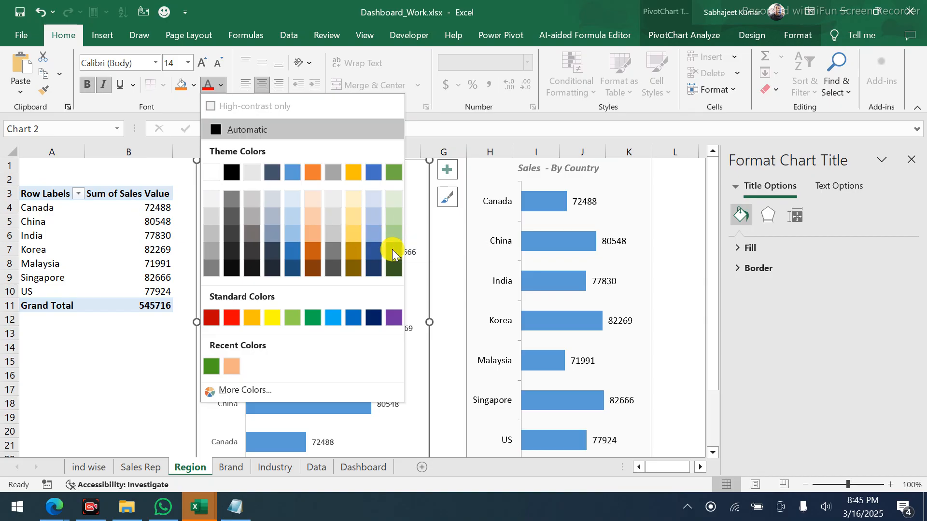
pyautogui.click(329, 251)
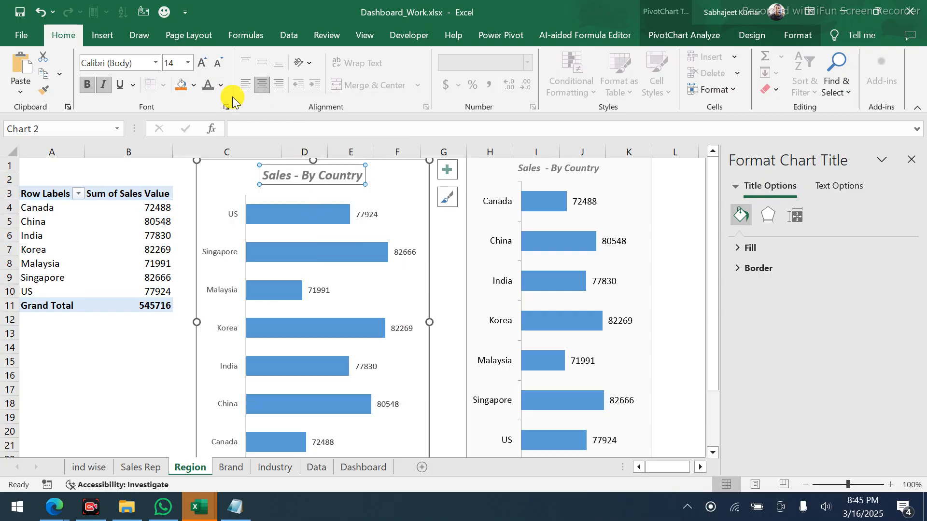
pyautogui.click(216, 64)
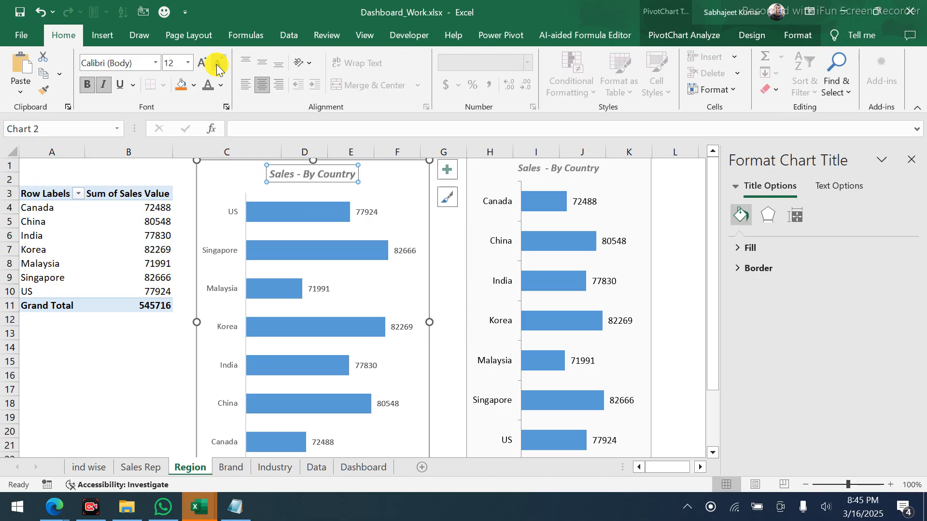
pyautogui.click(216, 65)
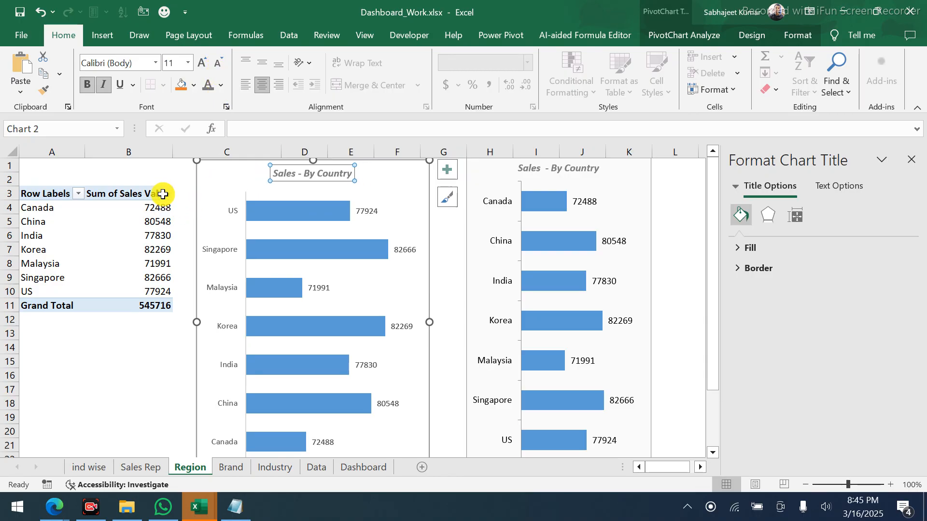
pyautogui.click(152, 175)
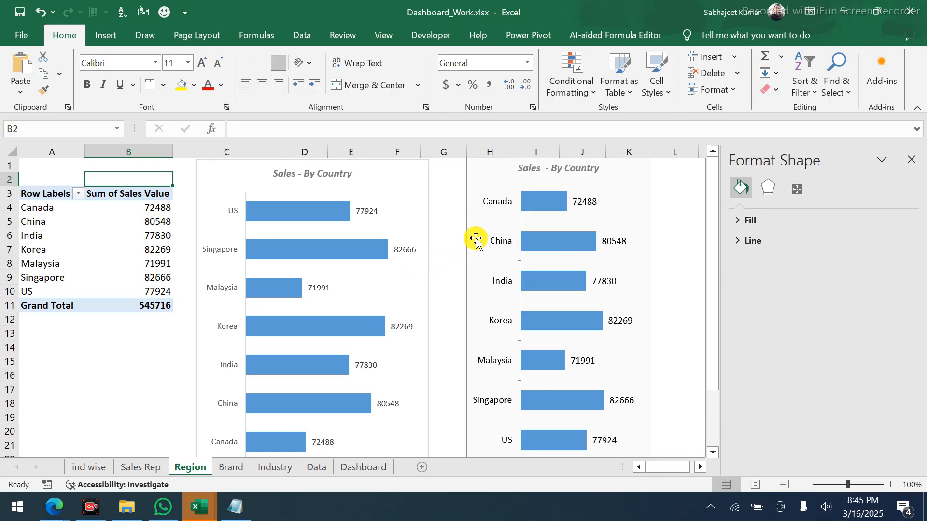
# Give the new chart's area a solid fill in the lightest gray accent color with 83% transparency
pyautogui.click(493, 181)
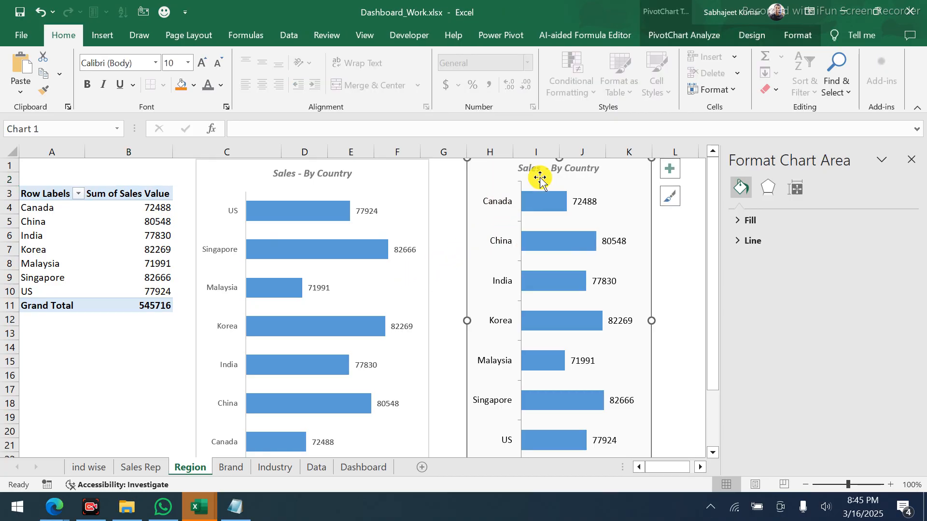
pyautogui.click(391, 189)
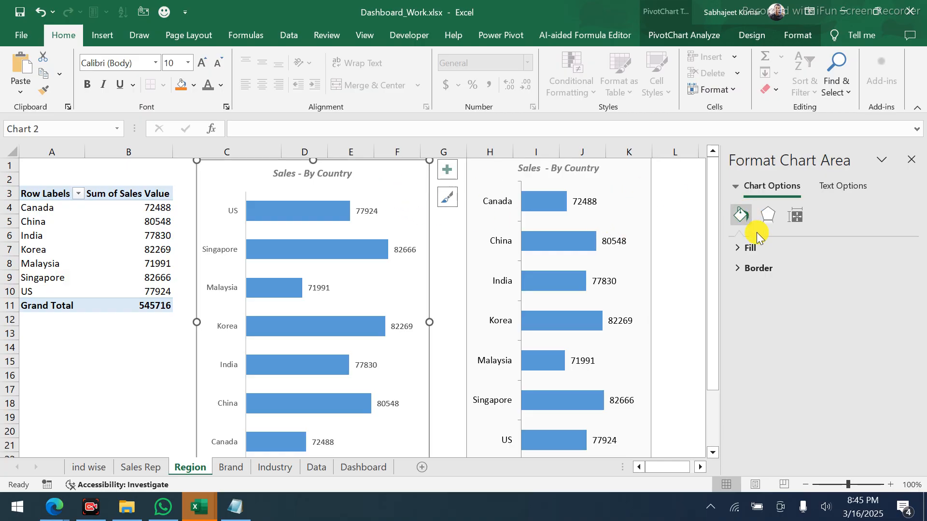
pyautogui.click(737, 248)
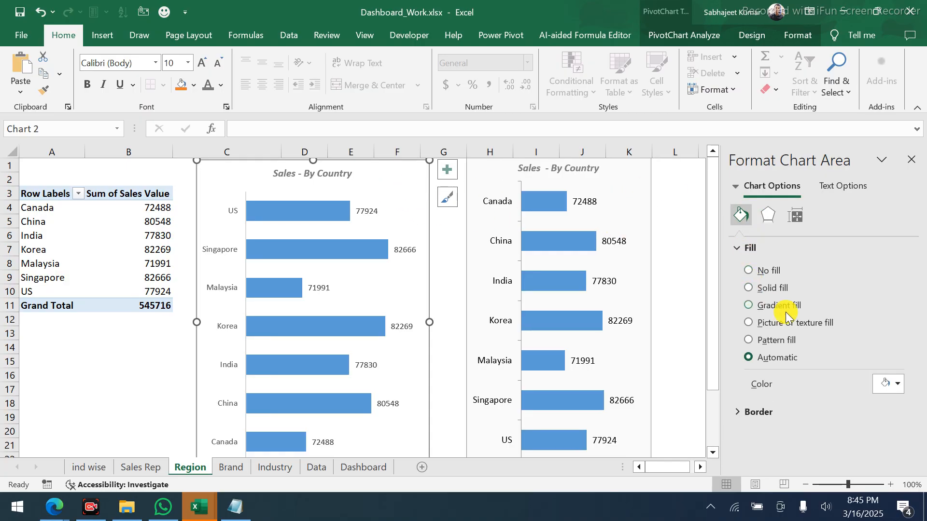
pyautogui.click(749, 288)
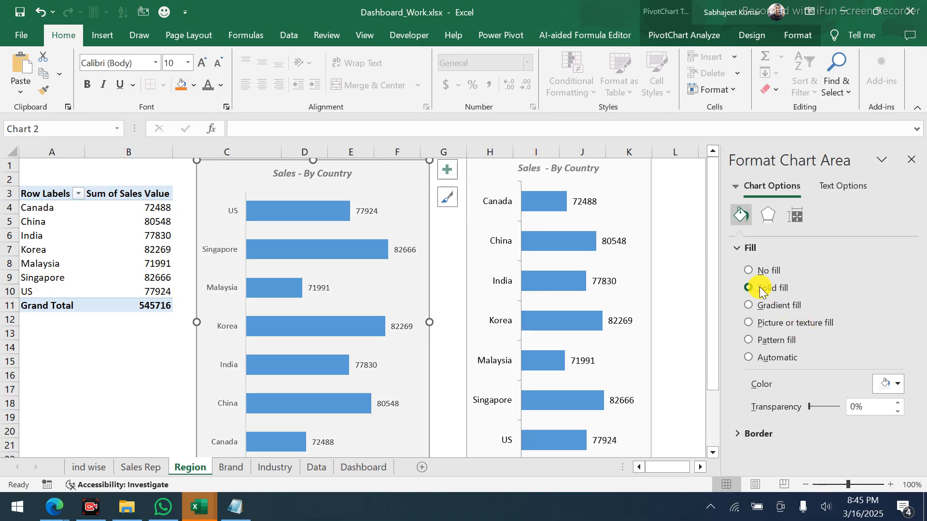
pyautogui.click(899, 385)
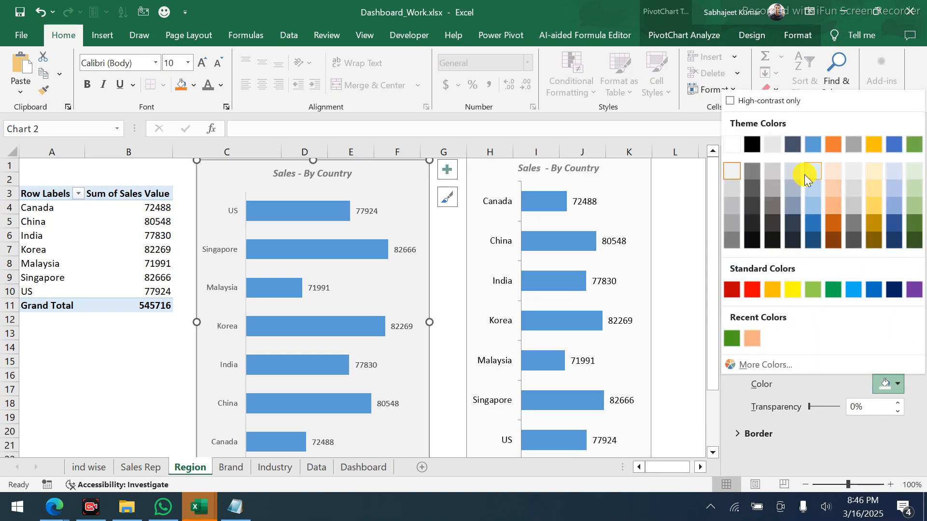
pyautogui.click(855, 172)
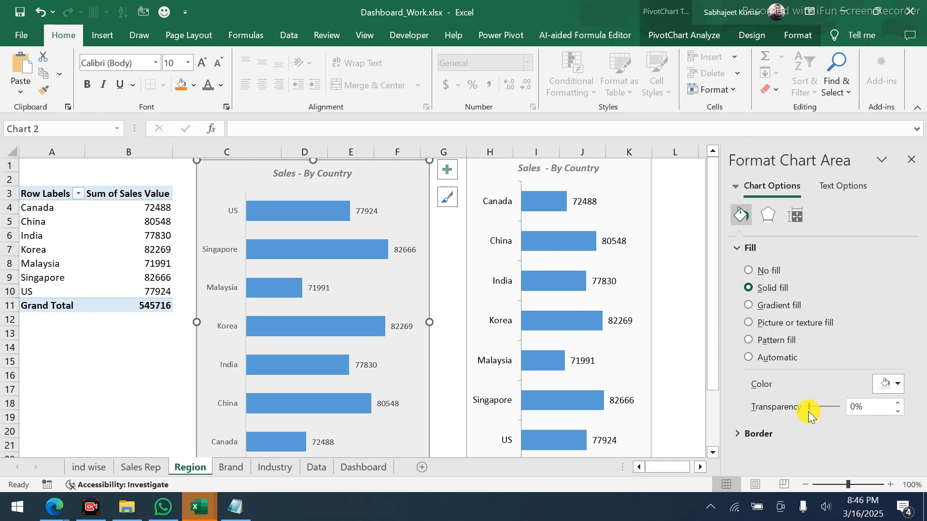
pyautogui.moveTo(809, 407); pyautogui.dragTo(818, 407)
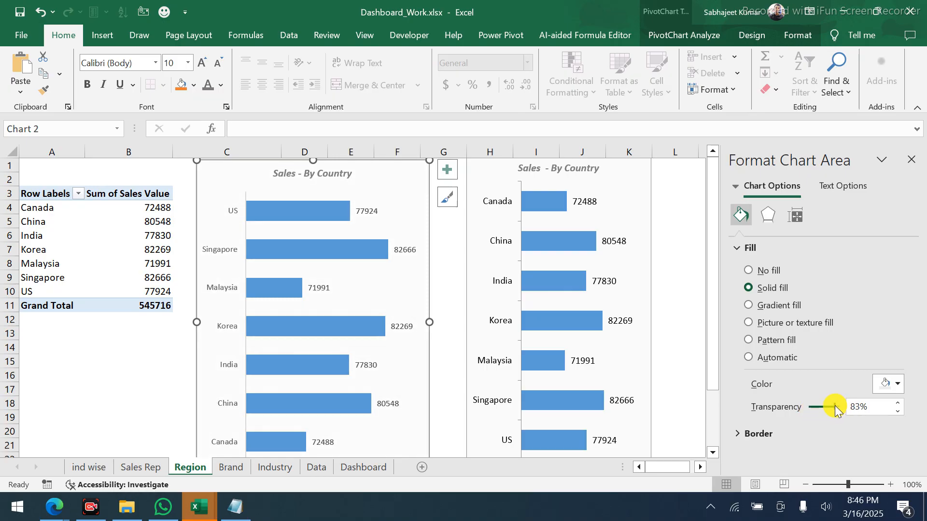
# Set the transparency of the new chart's area fill to 73%
pyautogui.moveTo(835, 405); pyautogui.dragTo(833, 406)
pyautogui.click(677, 308)
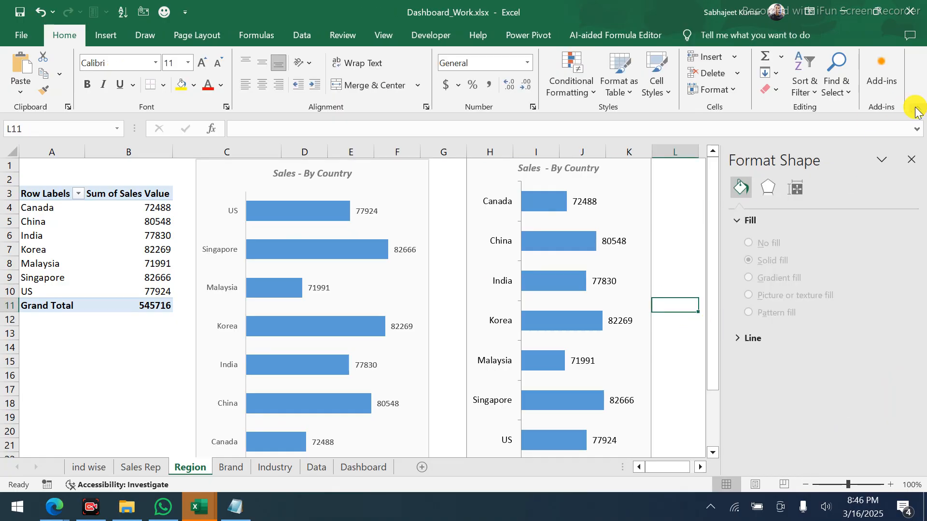
pyautogui.click(917, 109)
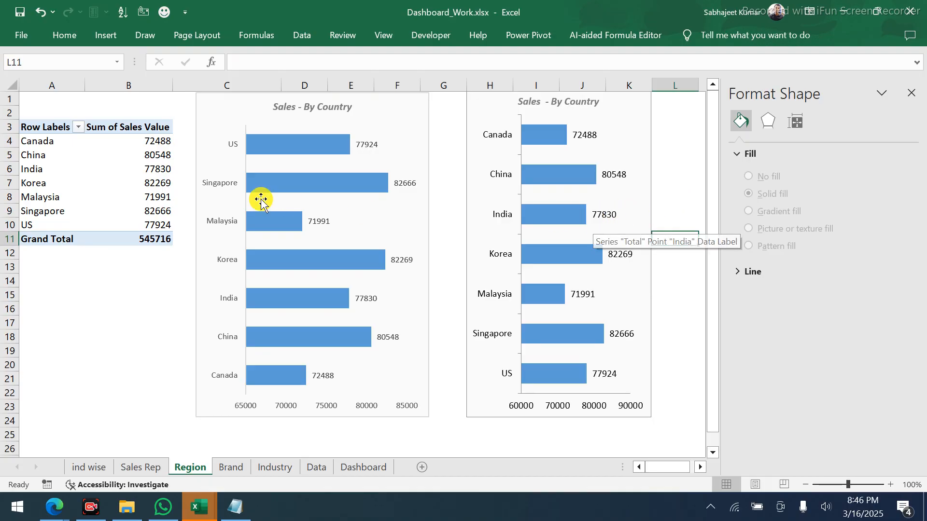
pyautogui.click(217, 183)
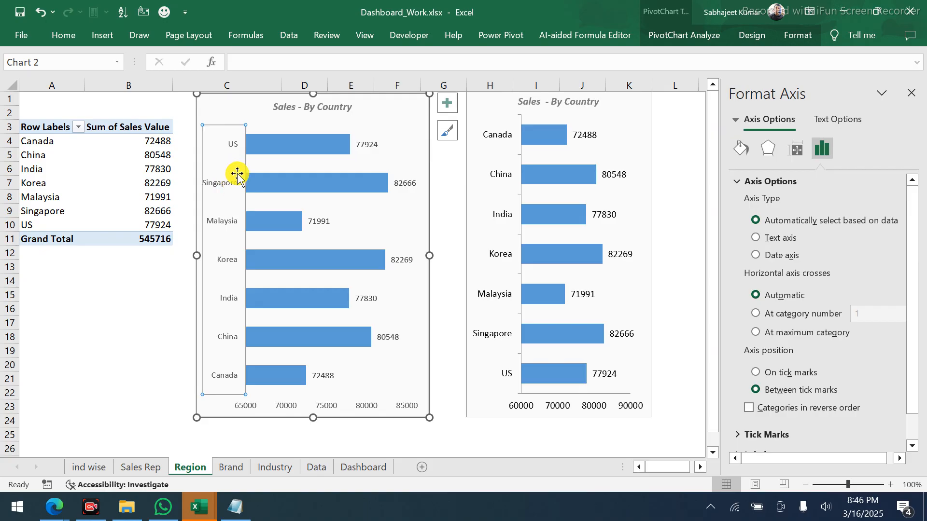
pyautogui.click(741, 149)
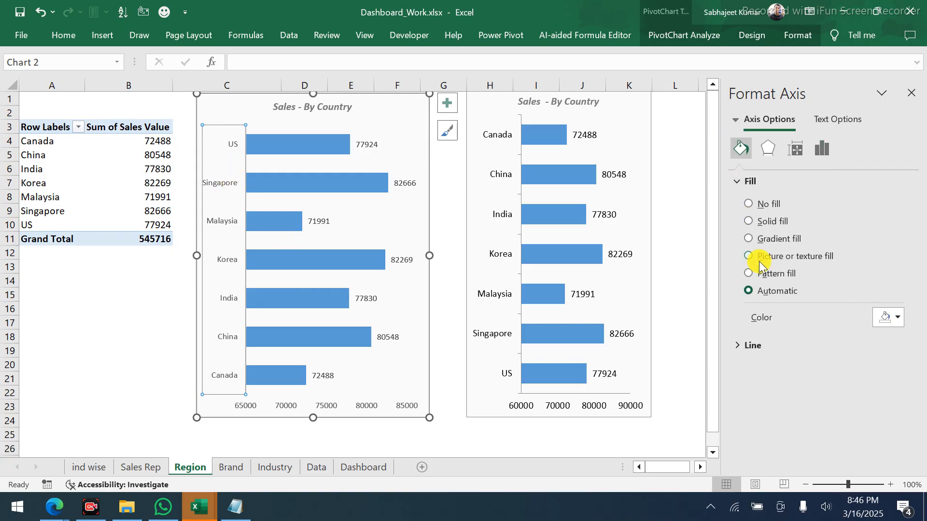
pyautogui.click(749, 222)
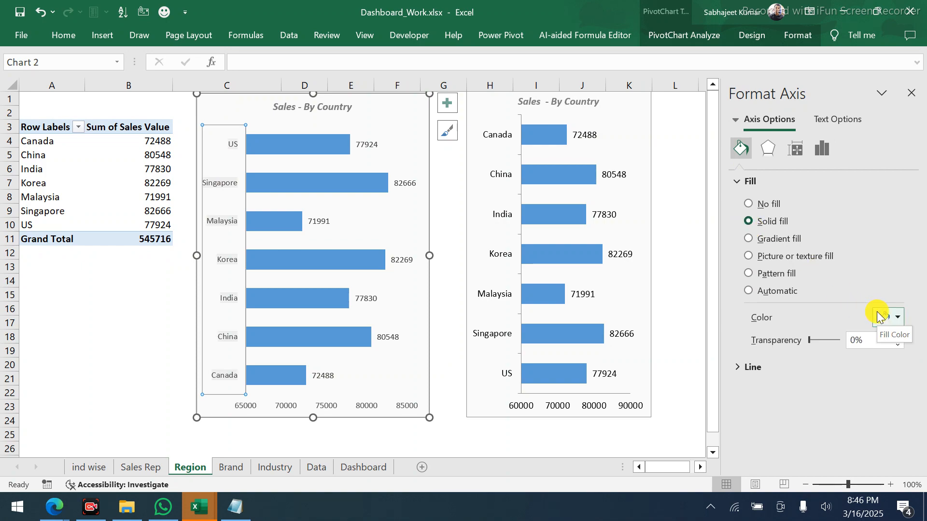
pyautogui.click(749, 291)
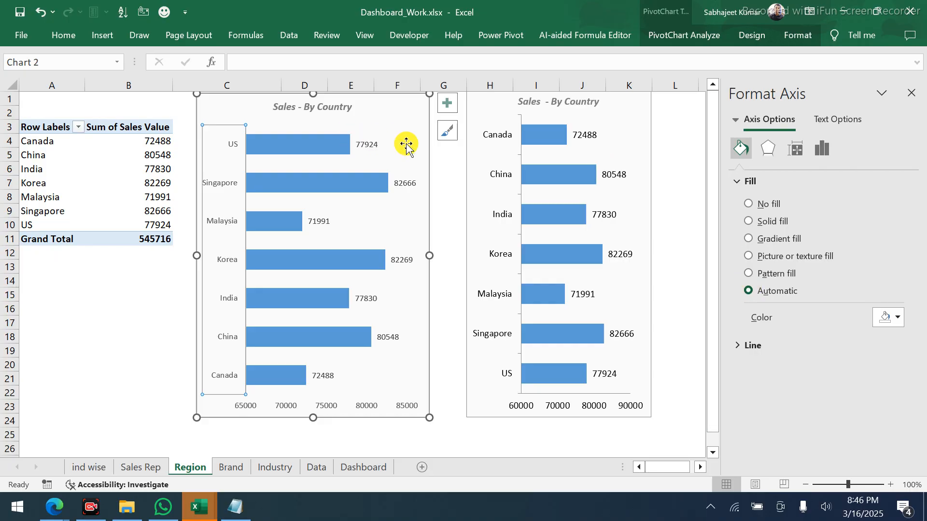
# Change the country labels on the new chart's vertical axis to the black theme font color
pyautogui.click(64, 37)
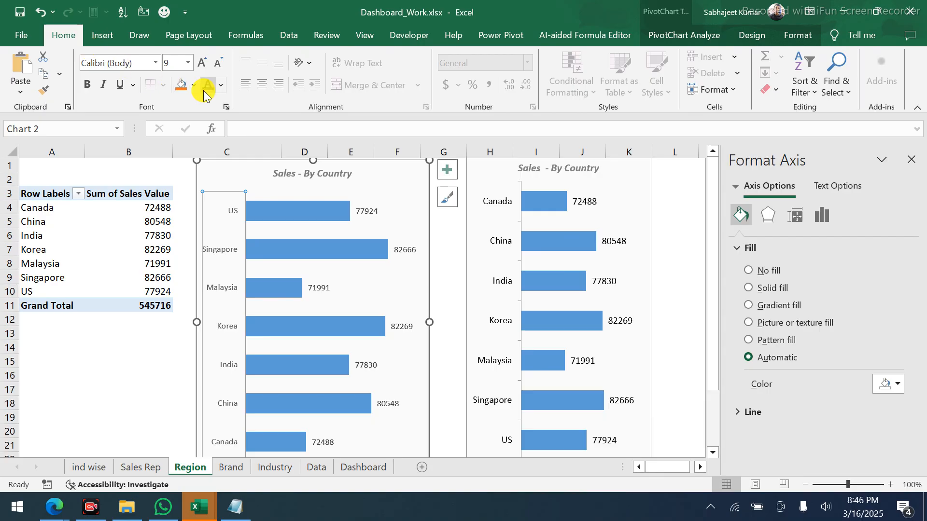
pyautogui.click(220, 85)
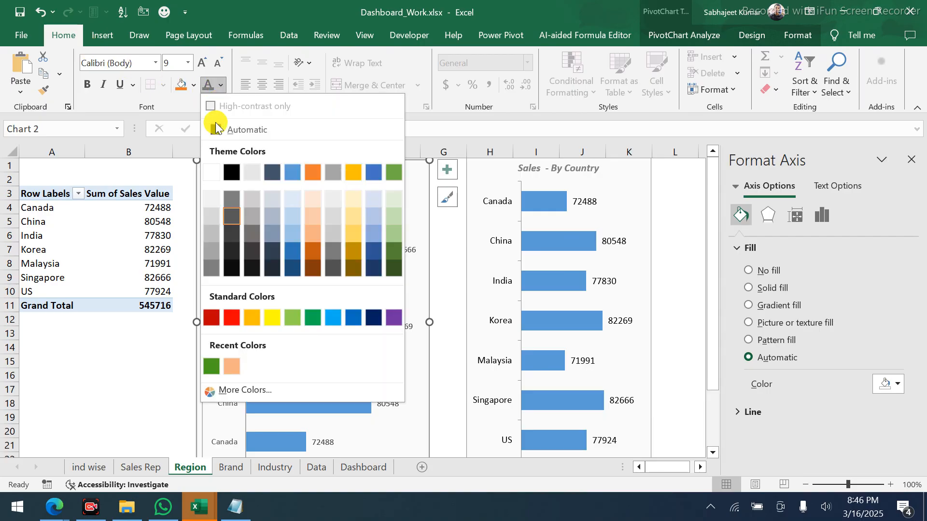
pyautogui.click(234, 172)
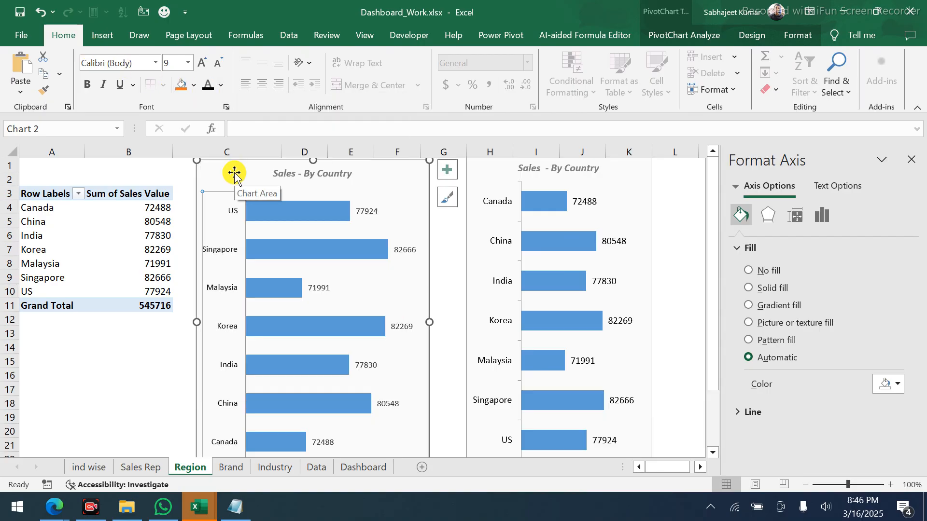
# Set the font size of the country labels on the new chart's vertical axis to 9.5 pt
pyautogui.click(226, 234)
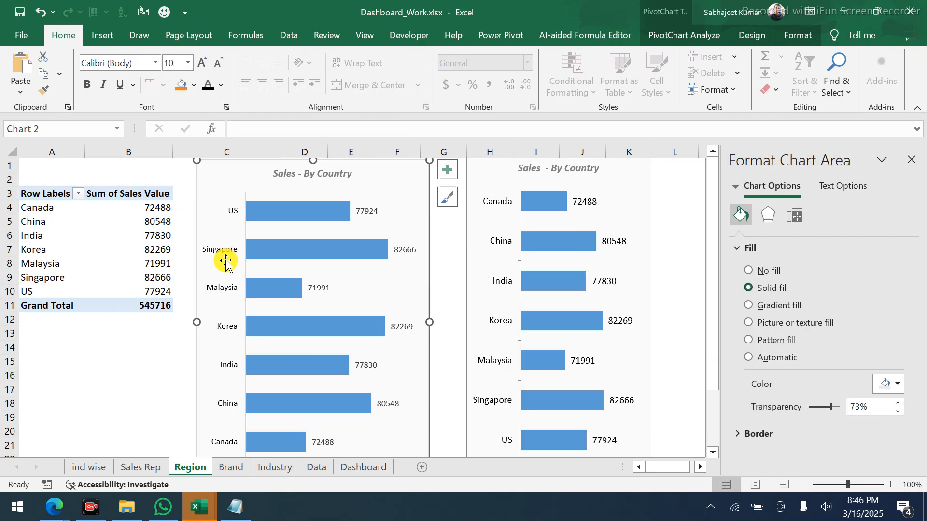
pyautogui.click(250, 261)
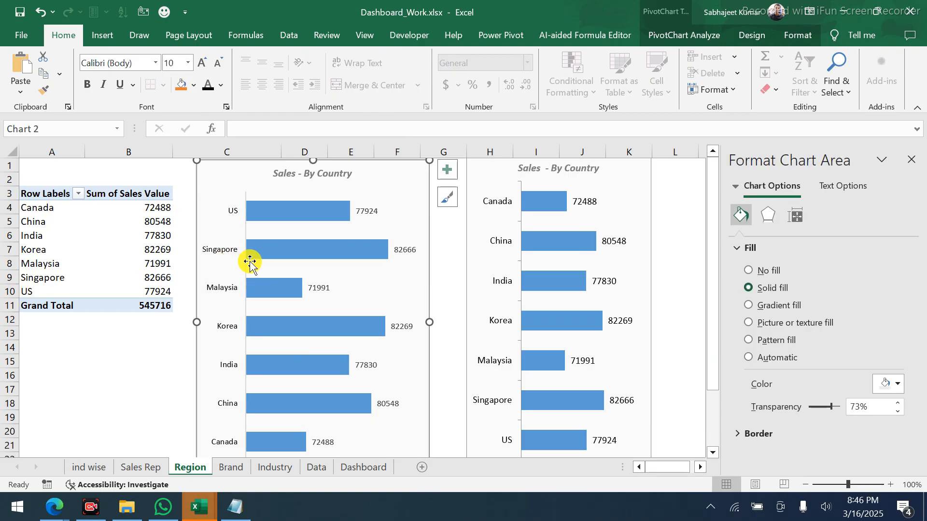
pyautogui.click(217, 251)
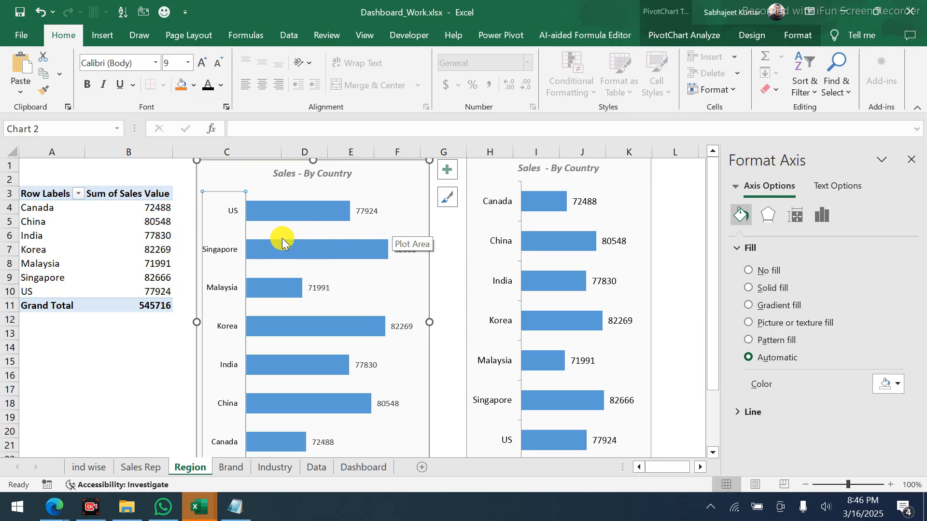
pyautogui.click(201, 62)
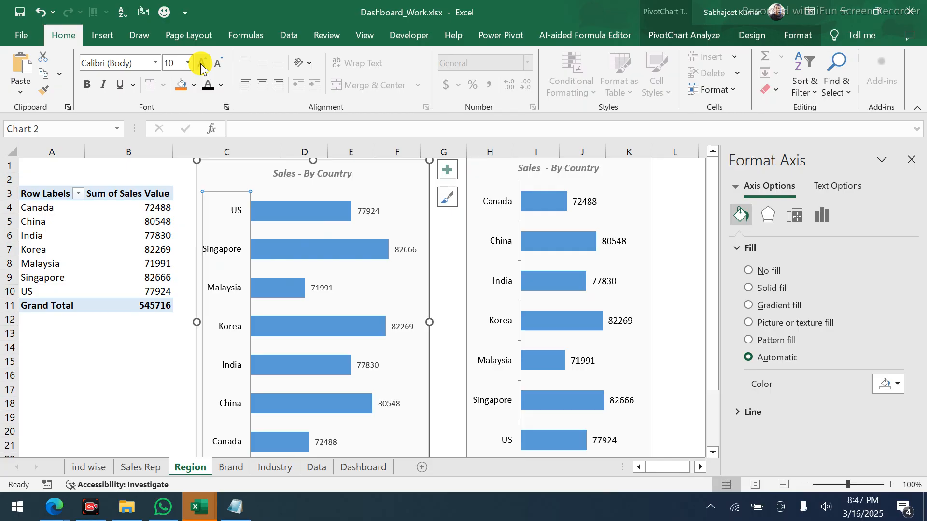
pyautogui.click(184, 63)
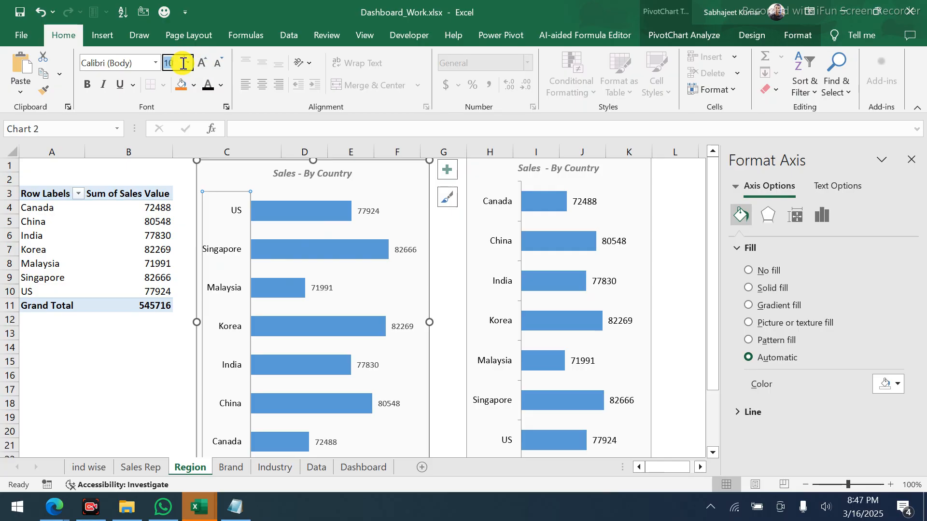
pyautogui.write('9.5')
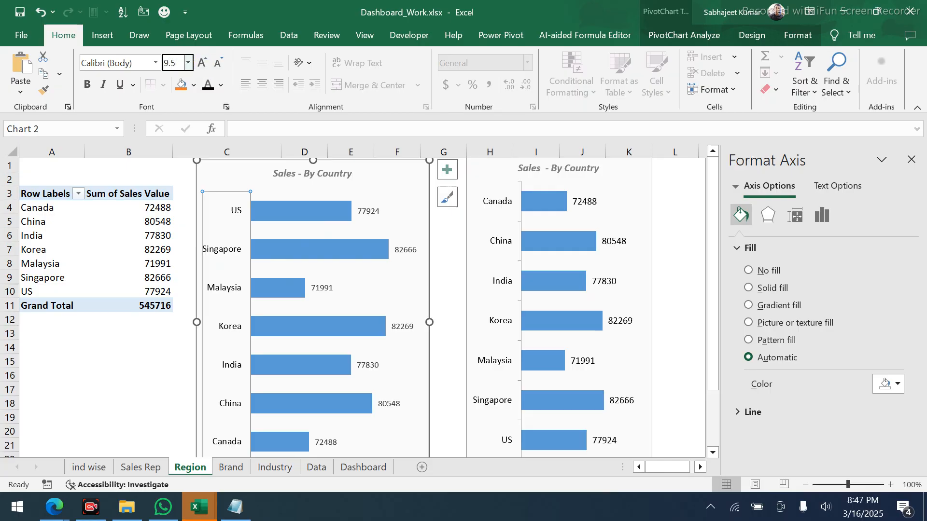
pyautogui.press('Return')
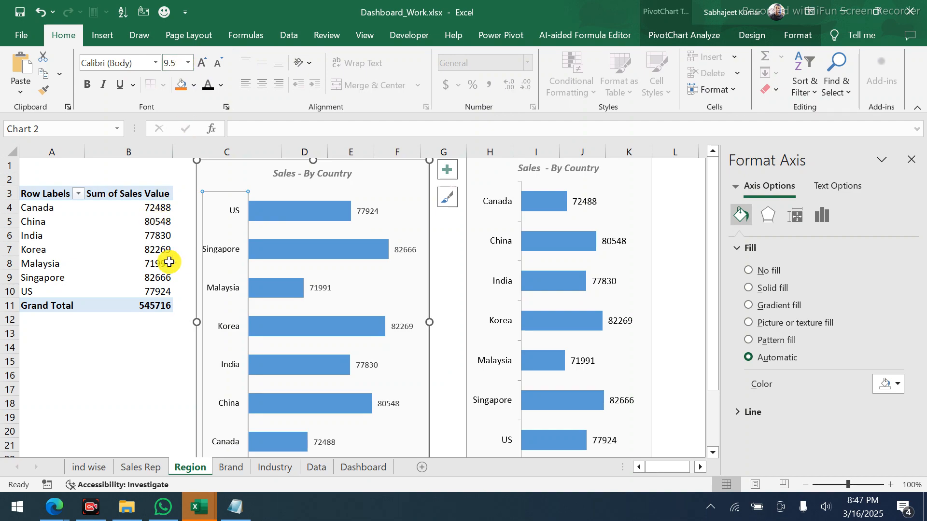
pyautogui.click(166, 306)
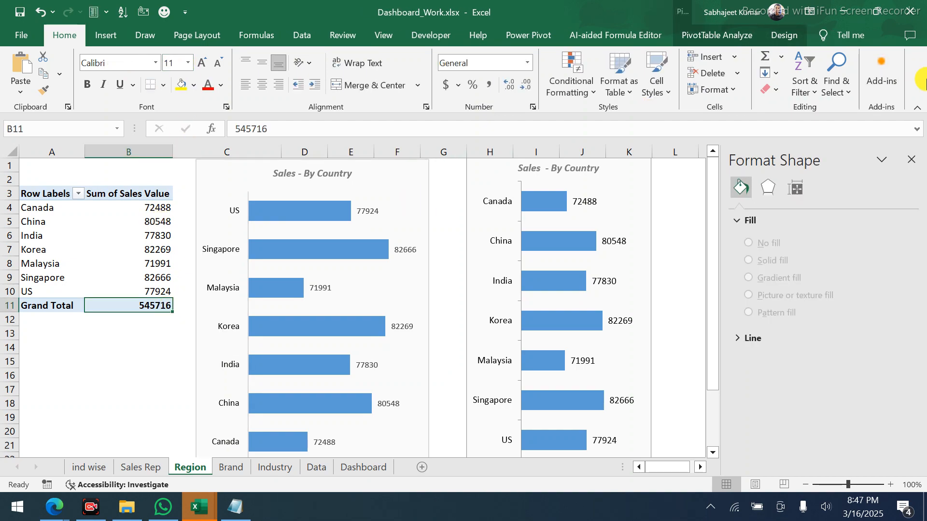
pyautogui.click(919, 110)
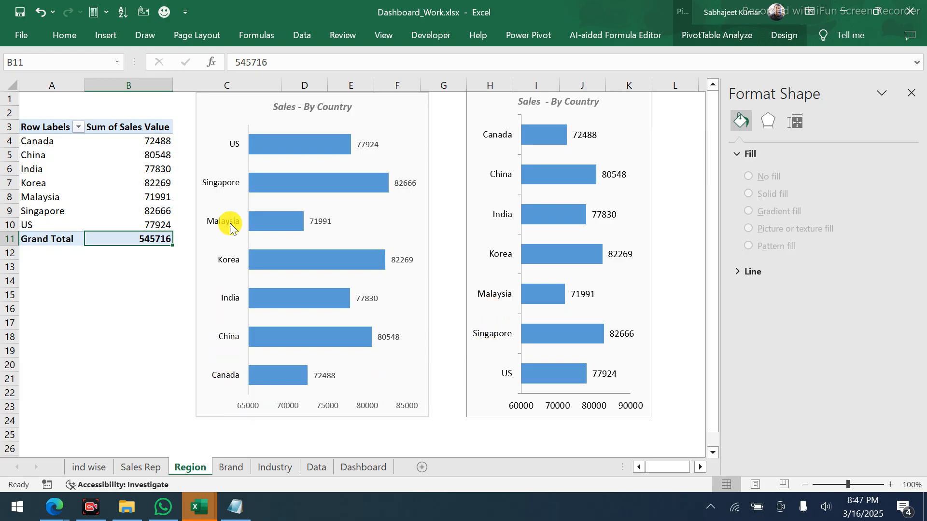
# Try the Text axis type on the new chart's vertical category axis, and switch back to automatic selection based on data
pyautogui.click(232, 205)
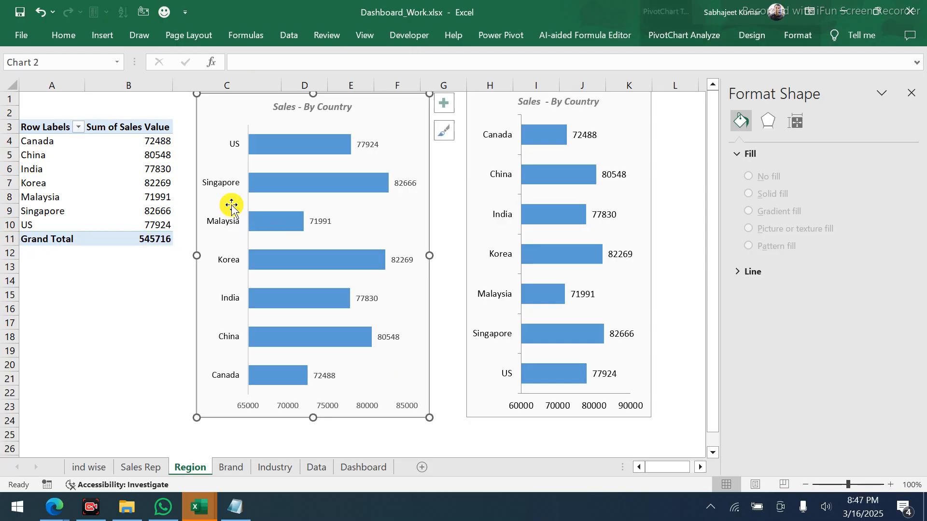
pyautogui.click(221, 182)
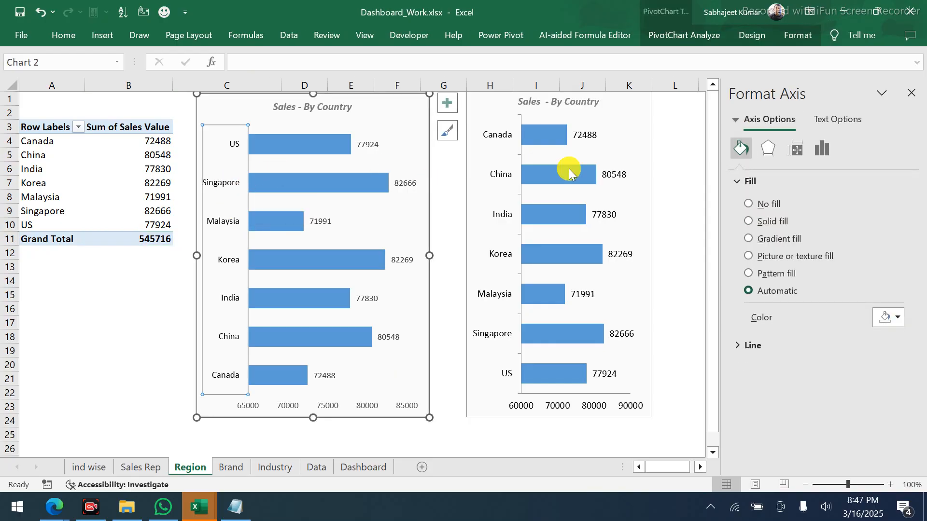
pyautogui.click(824, 144)
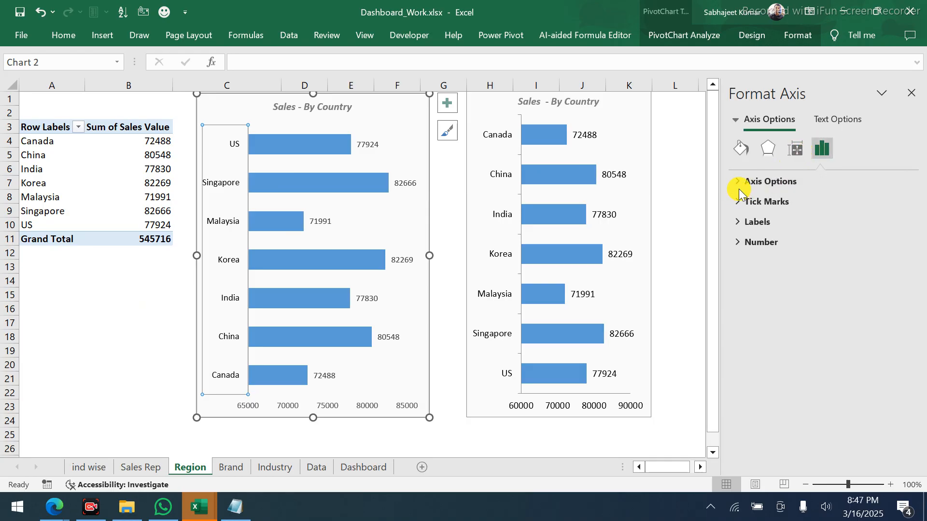
pyautogui.click(738, 187)
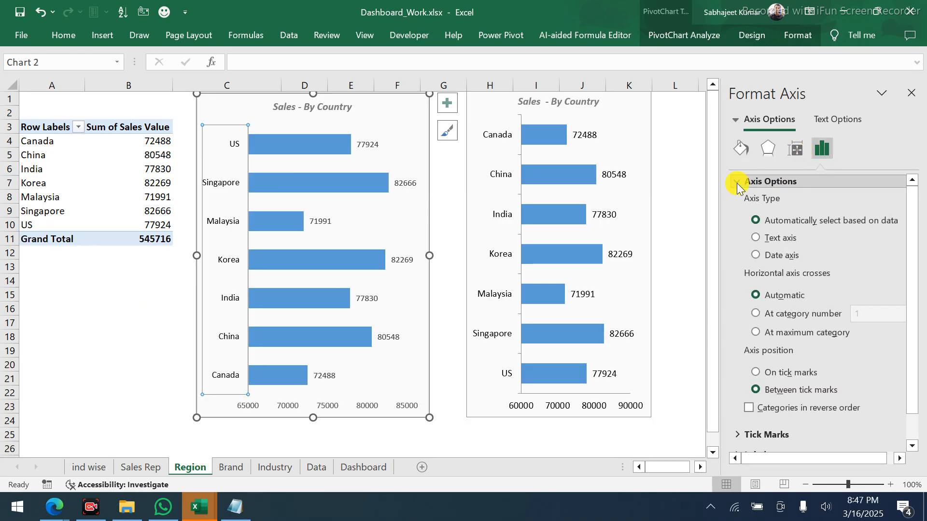
pyautogui.click(761, 238)
pyautogui.click(755, 222)
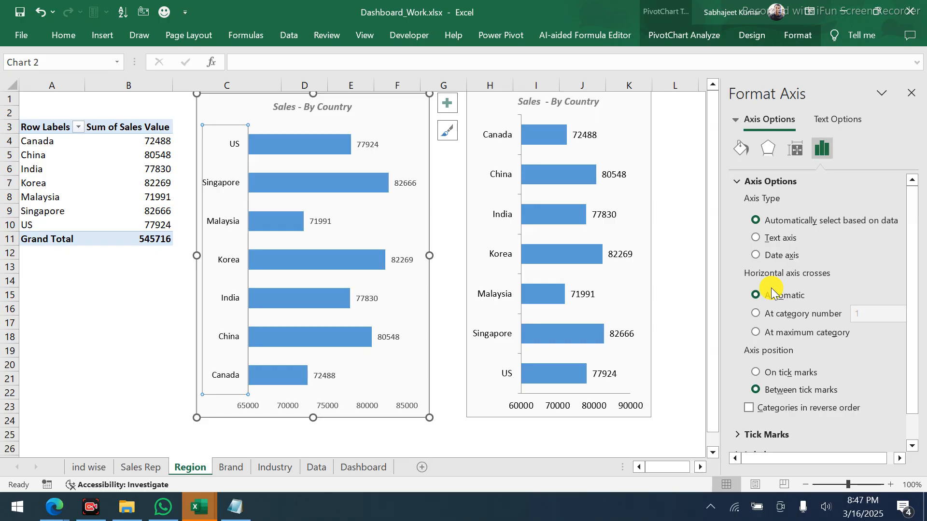
# Examine the tick mark, label, number, effects and text settings of the new chart's vertical category axis
pyautogui.scroll(-1, 772, 293)
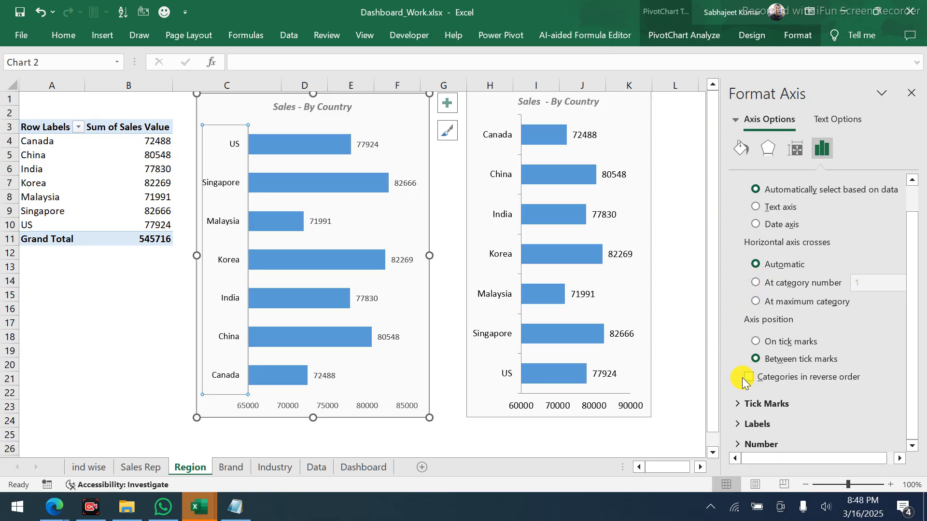
pyautogui.click(738, 403)
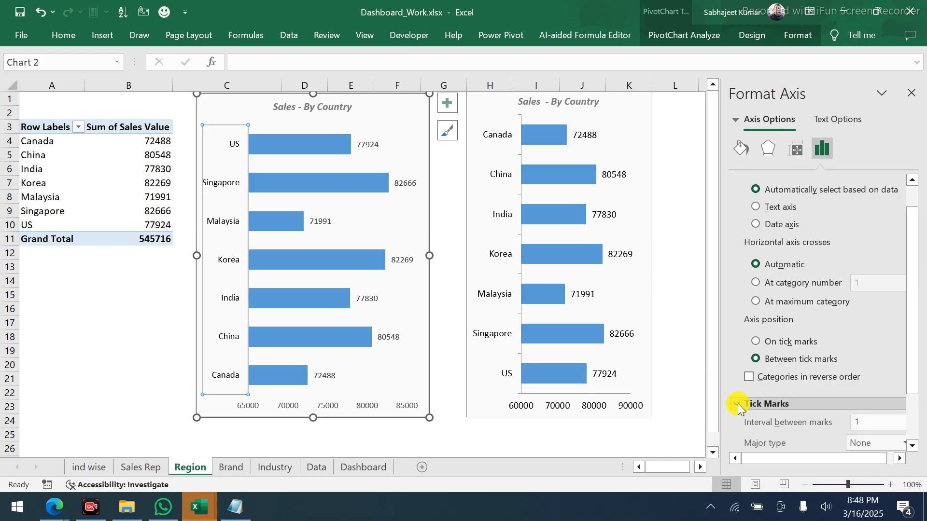
pyautogui.scroll(-2, 744, 240)
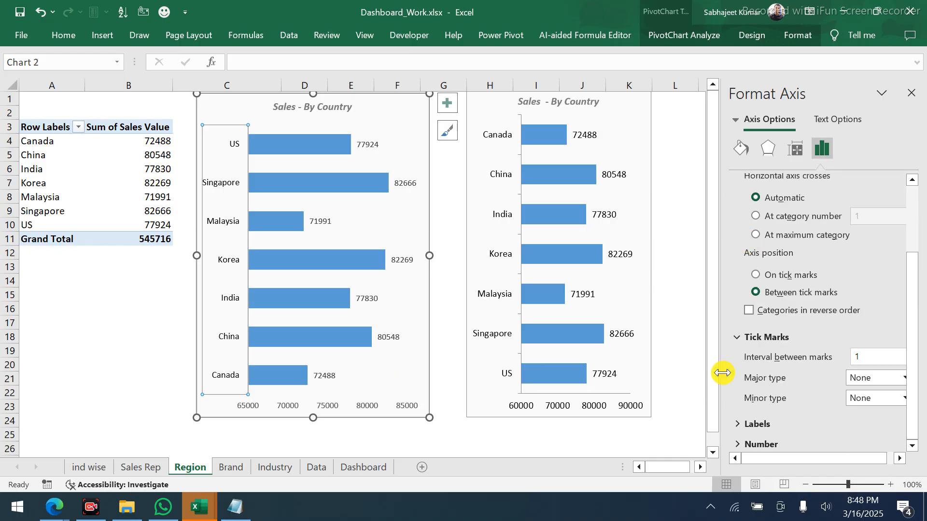
pyautogui.click(738, 425)
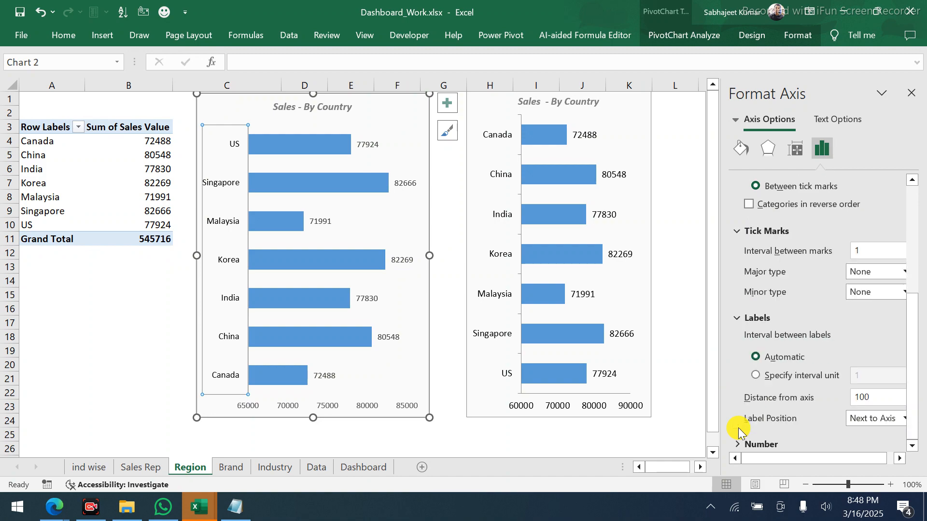
pyautogui.click(738, 442)
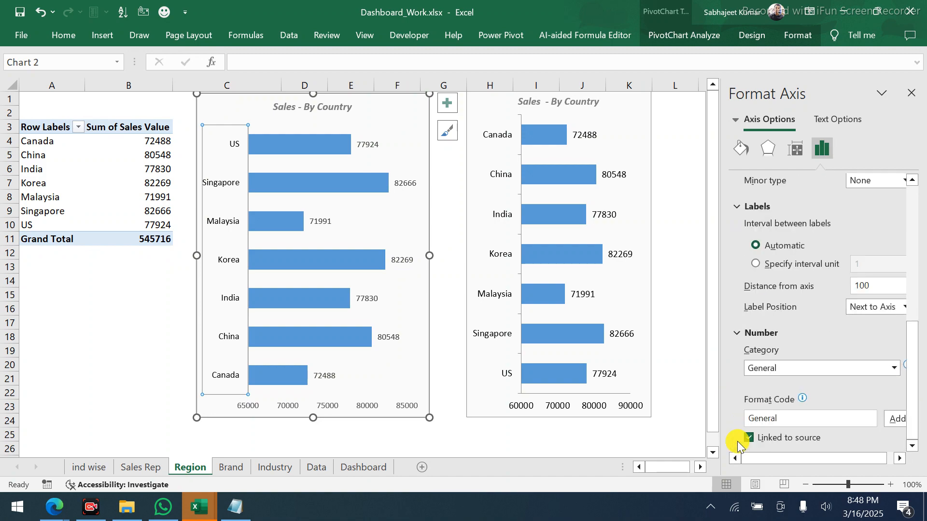
pyautogui.scroll(5, 836, 250)
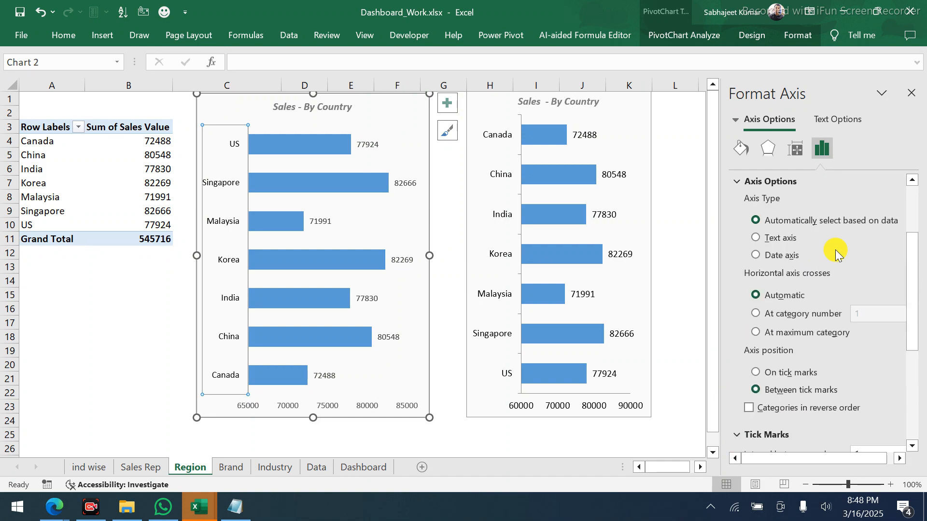
pyautogui.click(777, 148)
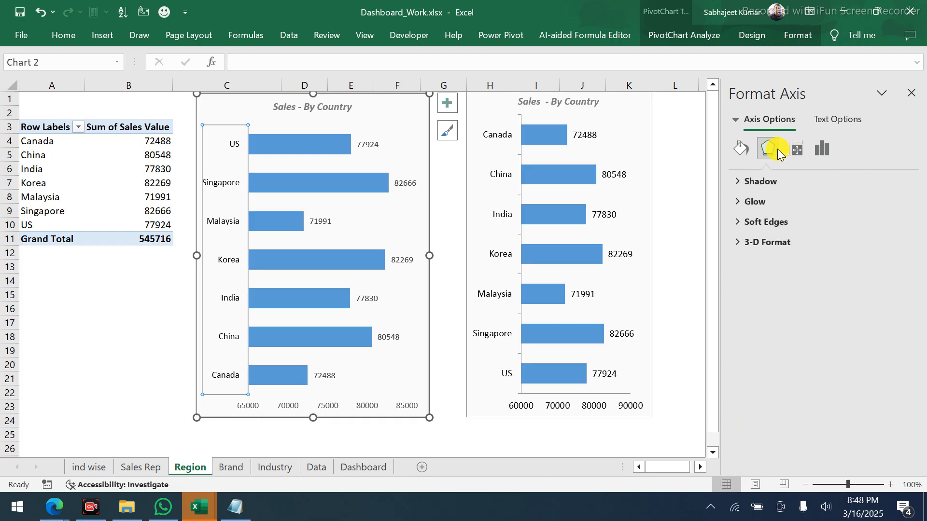
pyautogui.click(819, 148)
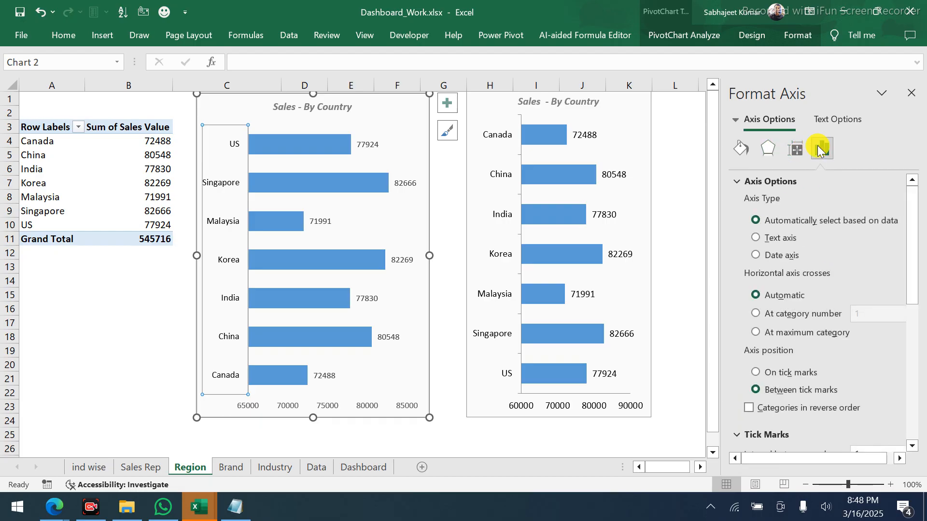
pyautogui.click(842, 119)
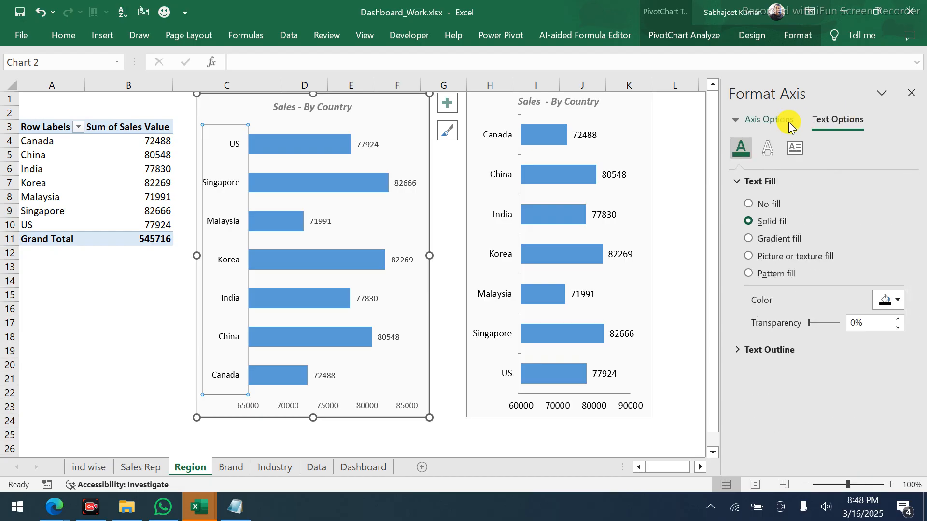
pyautogui.click(752, 123)
# Set the axis type of the new chart's vertical category axis to Text axis
pyautogui.click(735, 123)
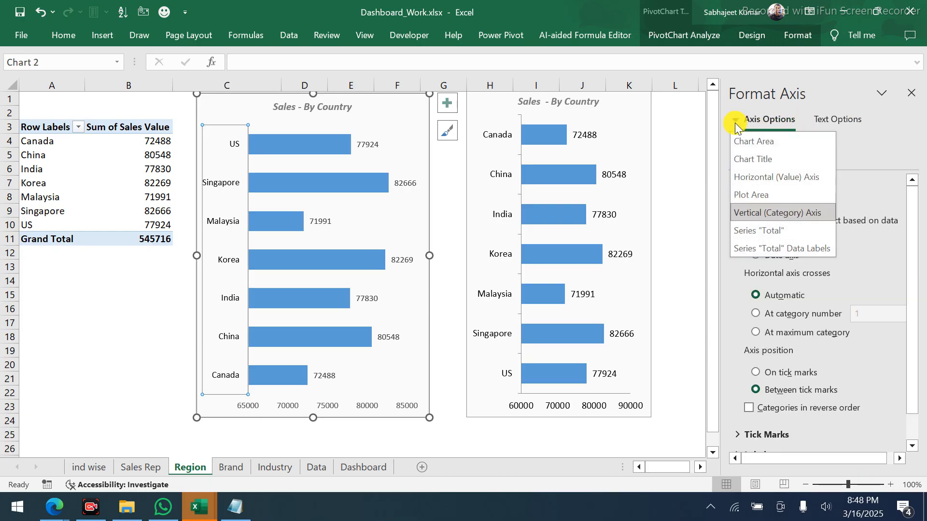
pyautogui.click(754, 213)
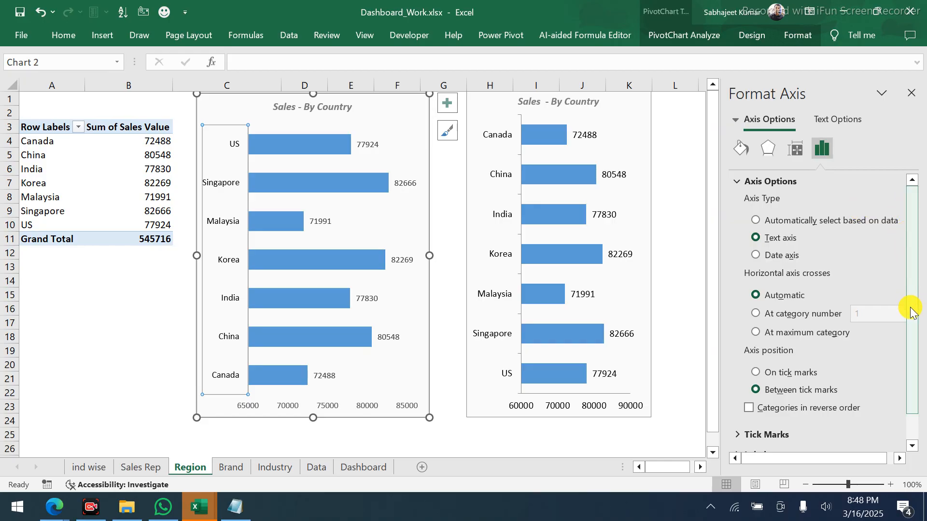
pyautogui.moveTo(912, 311); pyautogui.dragTo(912, 372)
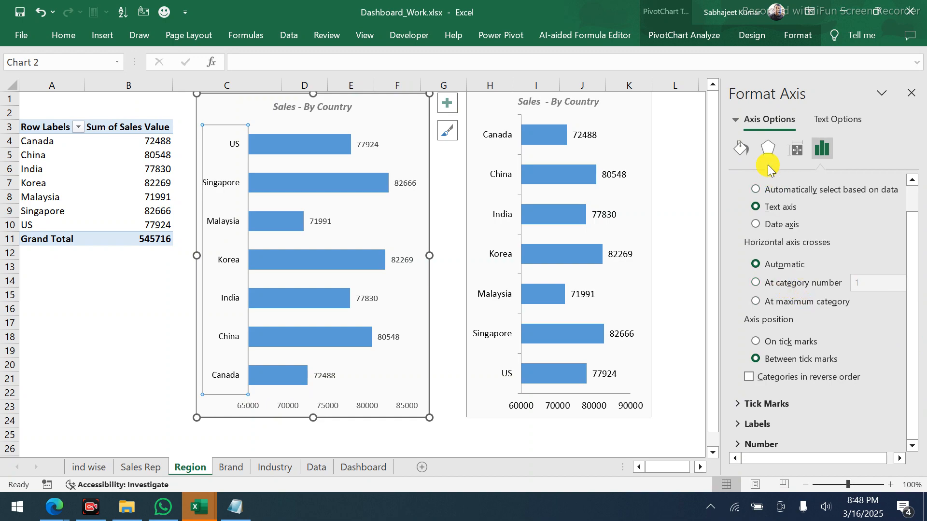
# Examine the effects, text alignment and axis option settings of the new chart's vertical category axis
pyautogui.click(768, 149)
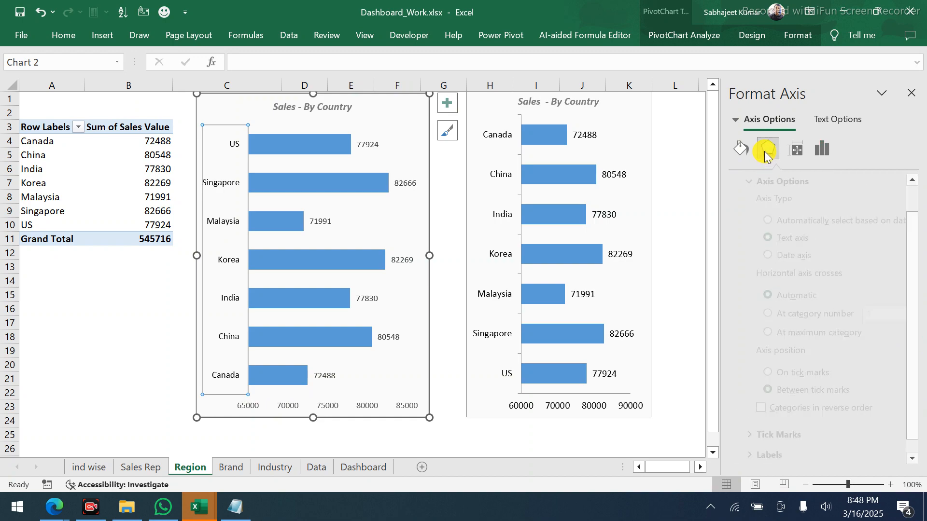
pyautogui.click(792, 151)
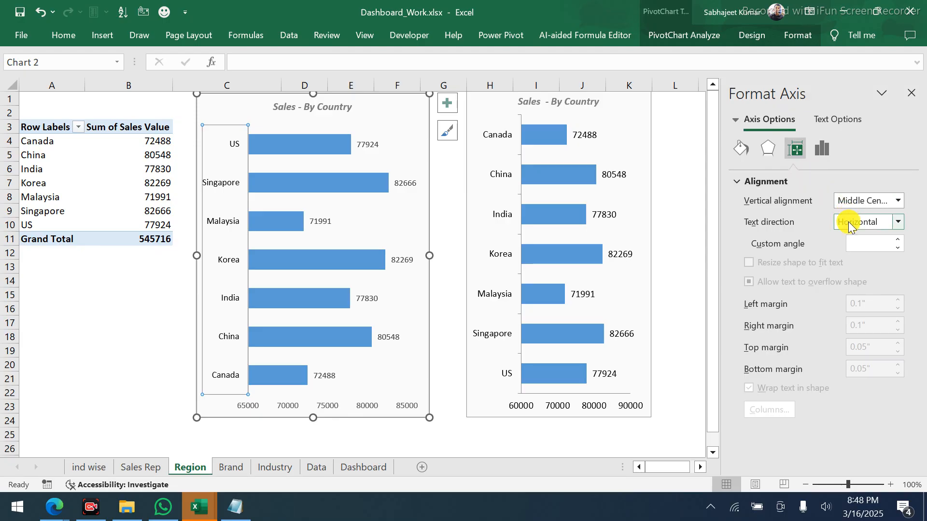
pyautogui.click(854, 201)
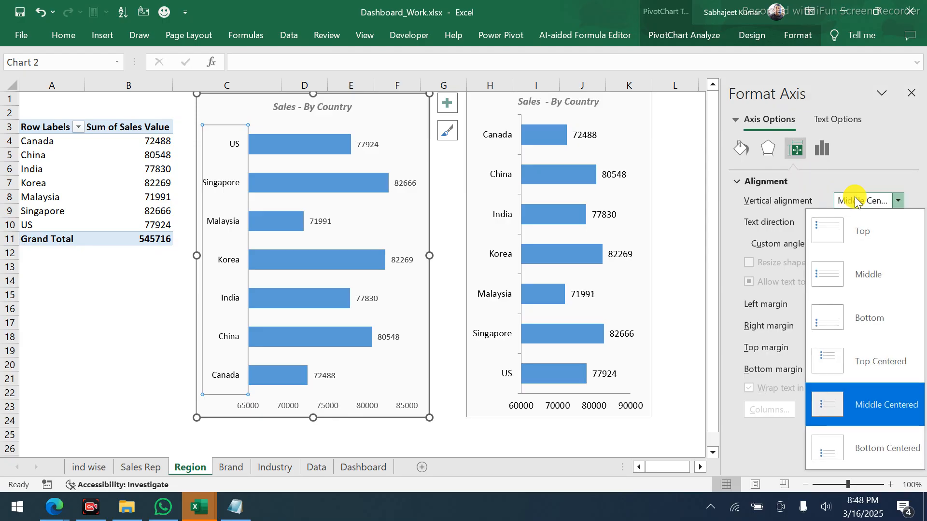
pyautogui.click(855, 201)
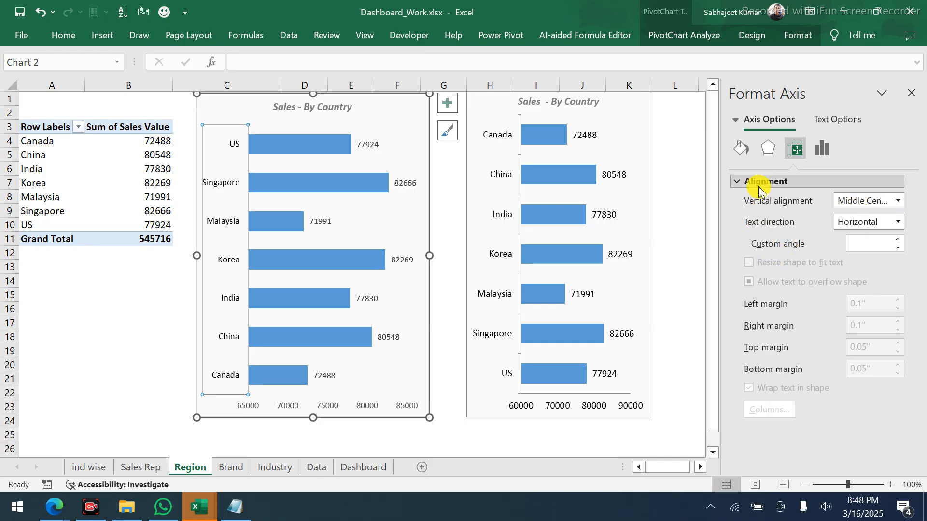
pyautogui.click(735, 182)
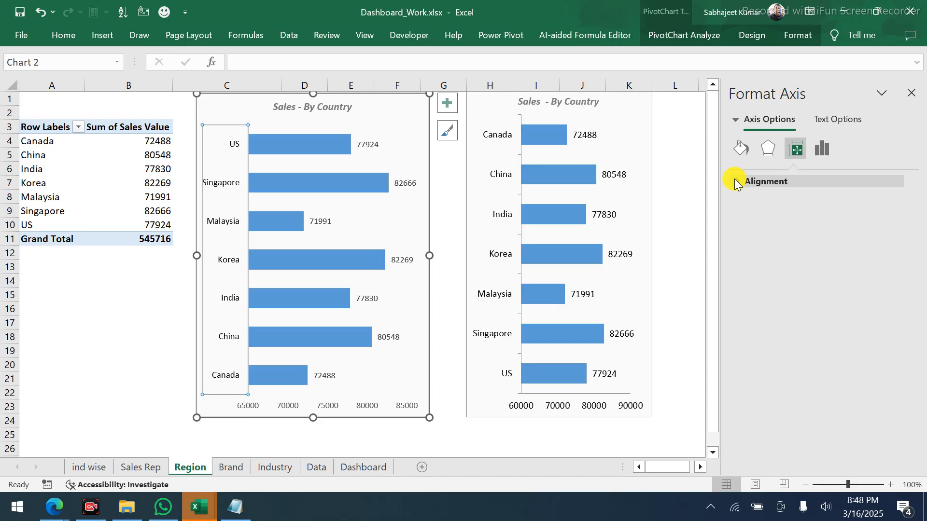
pyautogui.click(769, 153)
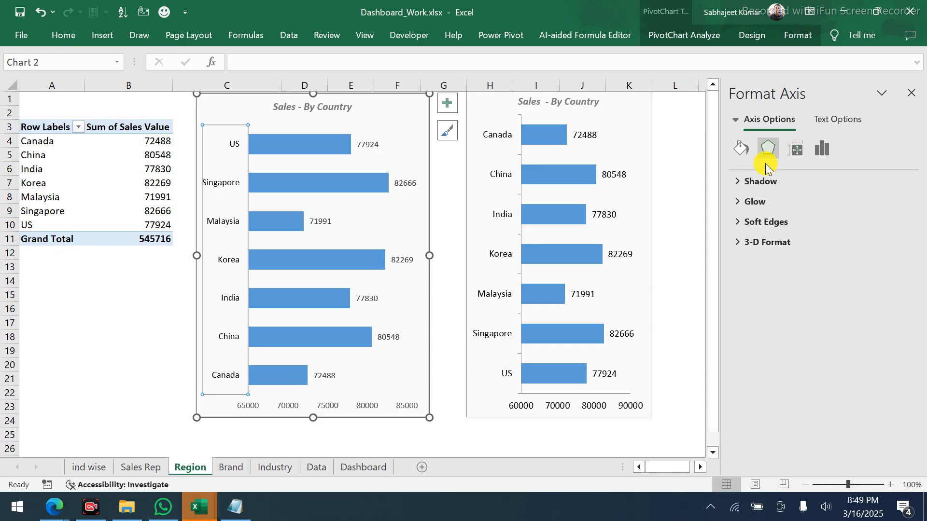
pyautogui.click(801, 150)
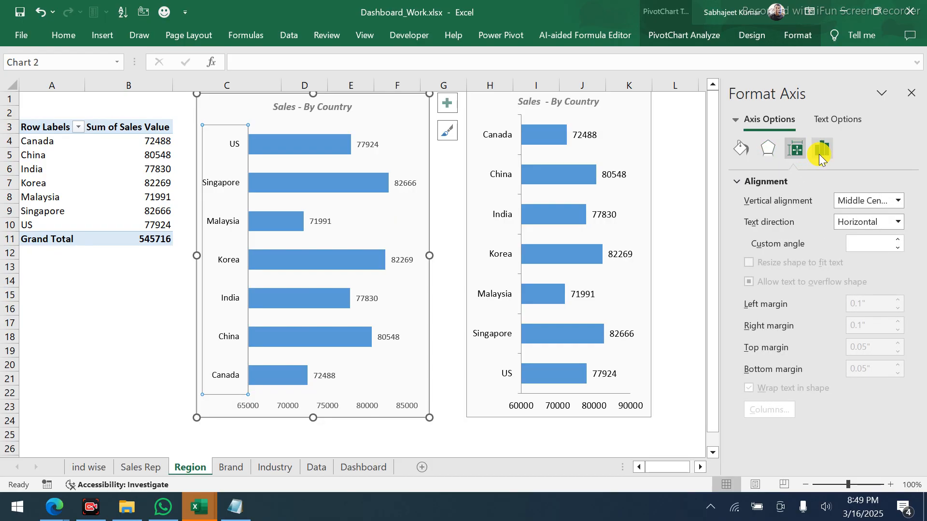
pyautogui.click(821, 149)
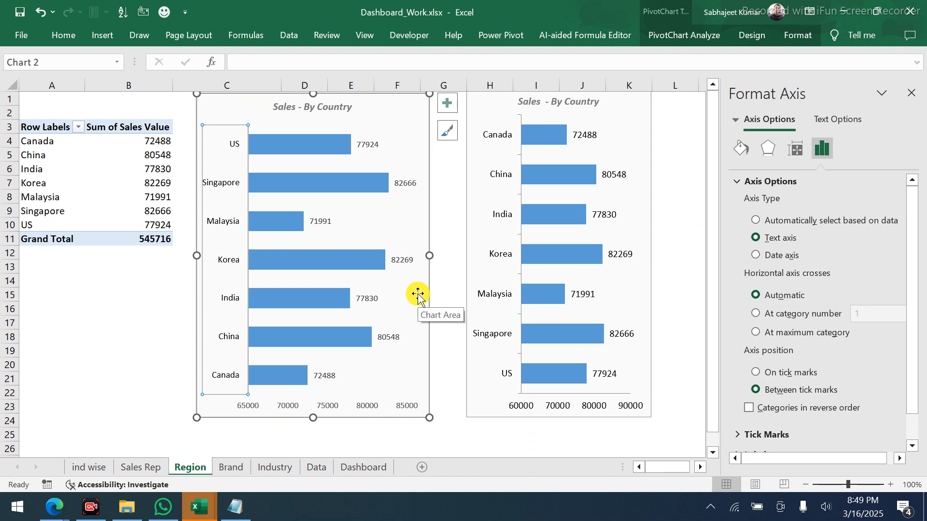
# Deselect the new chart and reselect its vertical category axis with the country labels
pyautogui.click(185, 368)
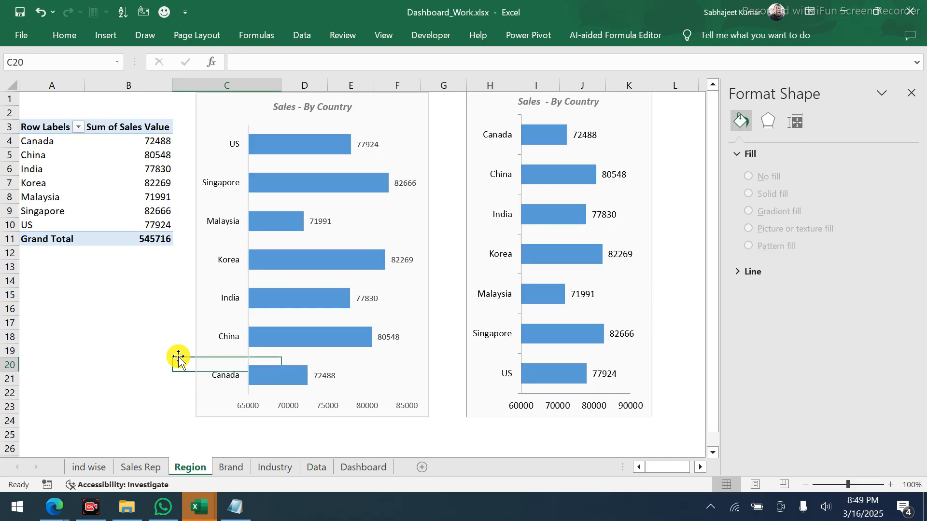
pyautogui.click(222, 260)
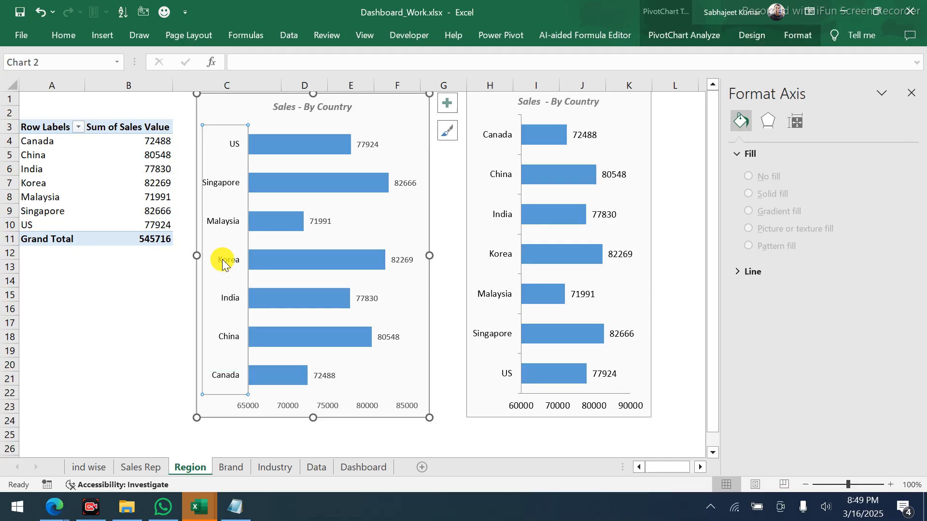